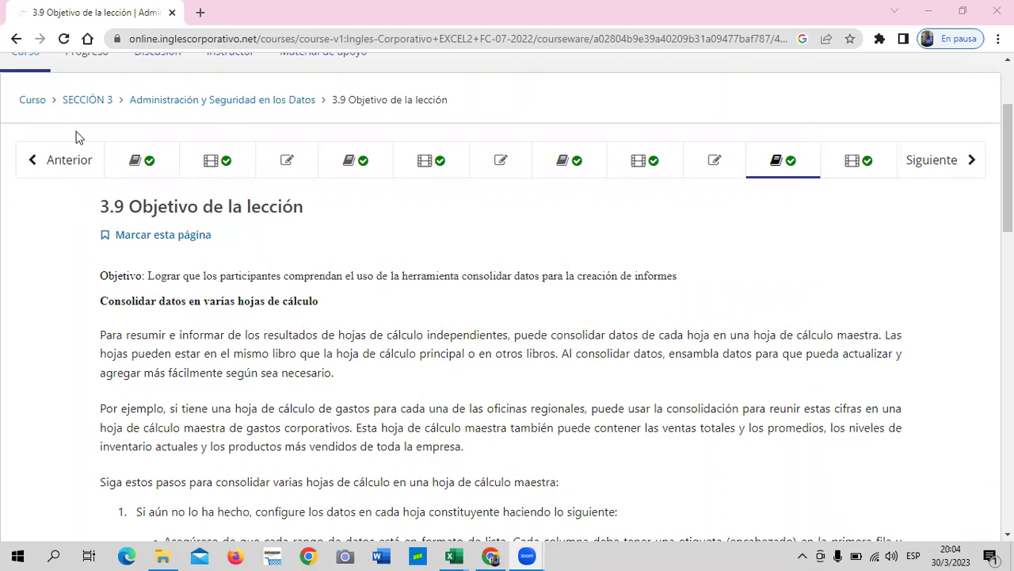
- Go back to the Excel Intermedio course outline and expand SECCIÓN 4 to reveal its graded assignment
{"action": "scroll", "coordinate": [45, 233], "scroll_direction": "up", "scroll_amount": 1}
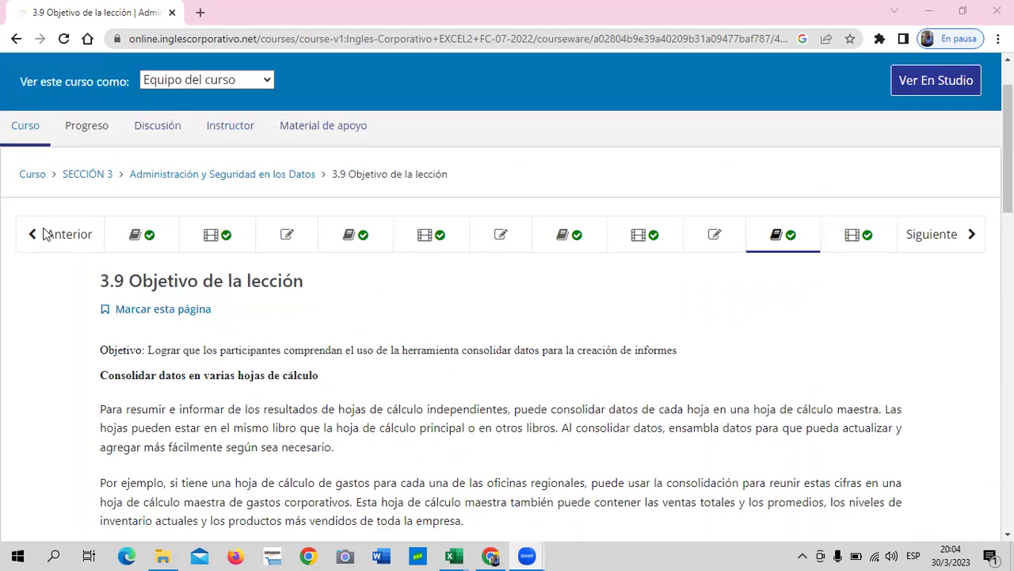
{"action": "left_click", "coordinate": [29, 179]}
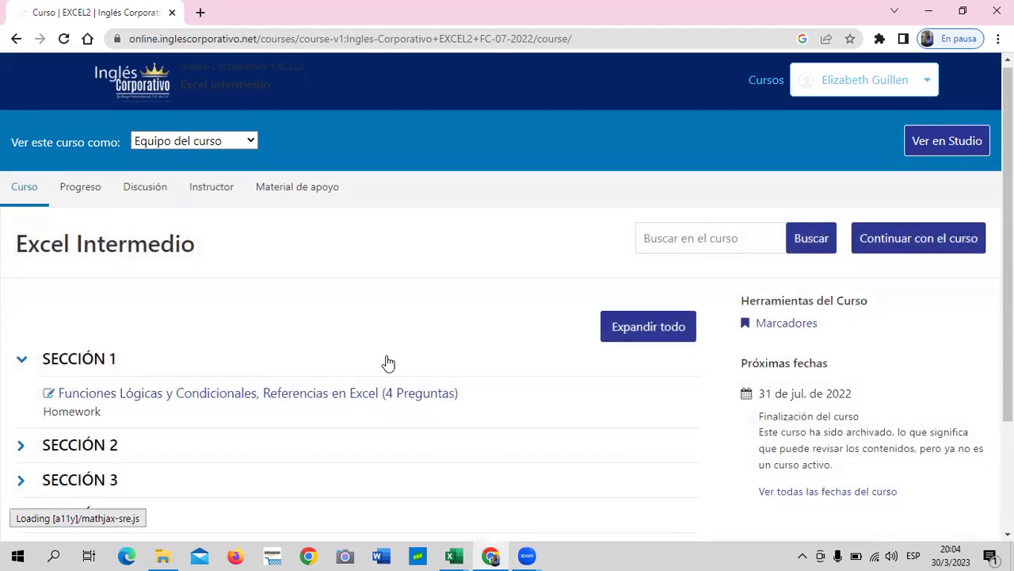
{"action": "scroll", "coordinate": [386, 366], "scroll_direction": "down", "scroll_amount": 2}
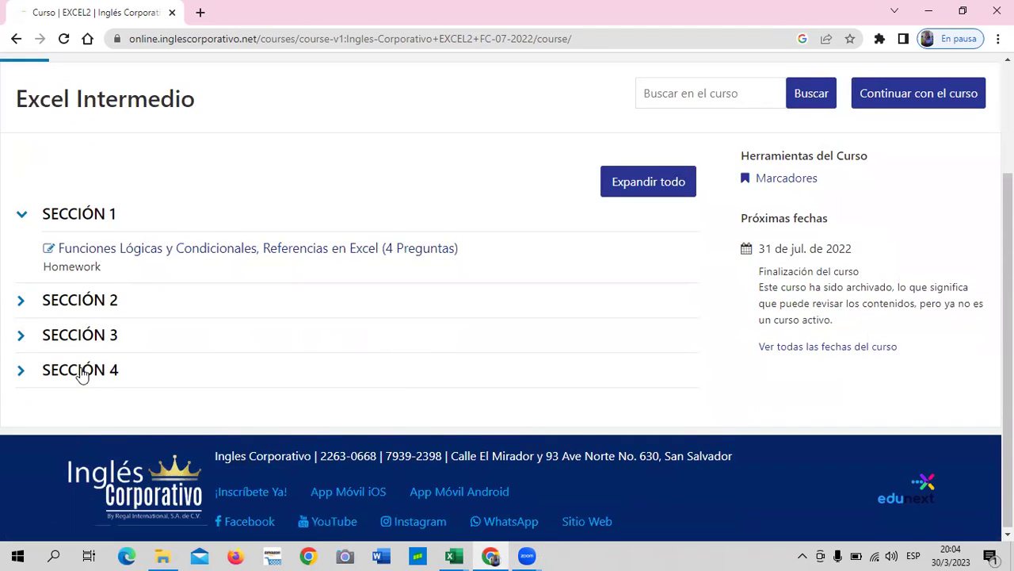
{"action": "left_click", "coordinate": [51, 372]}
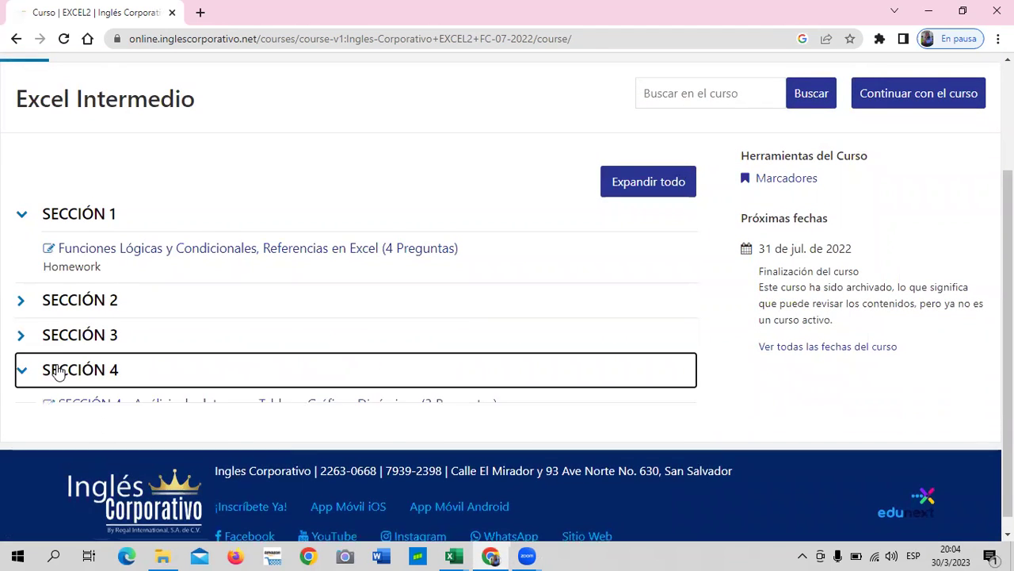
- Enter the SECCIÓN 4 unit, browse its page, and open lesson 4.1 Tablas Dinámicas with its video
{"action": "left_click", "coordinate": [206, 409]}
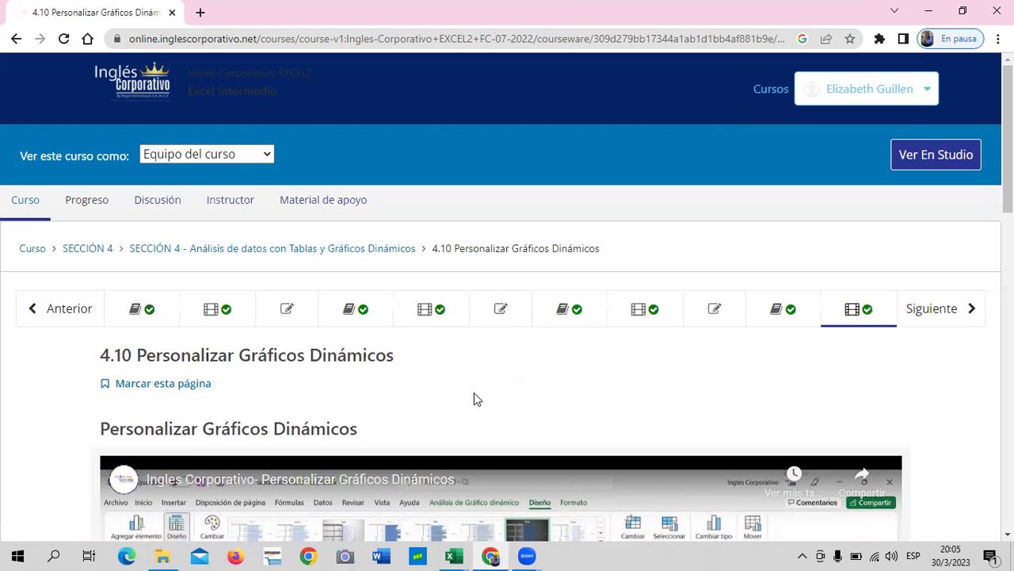
{"action": "scroll", "coordinate": [481, 392], "scroll_direction": "down", "scroll_amount": 1}
{"action": "scroll", "coordinate": [482, 393], "scroll_direction": "down", "scroll_amount": 3}
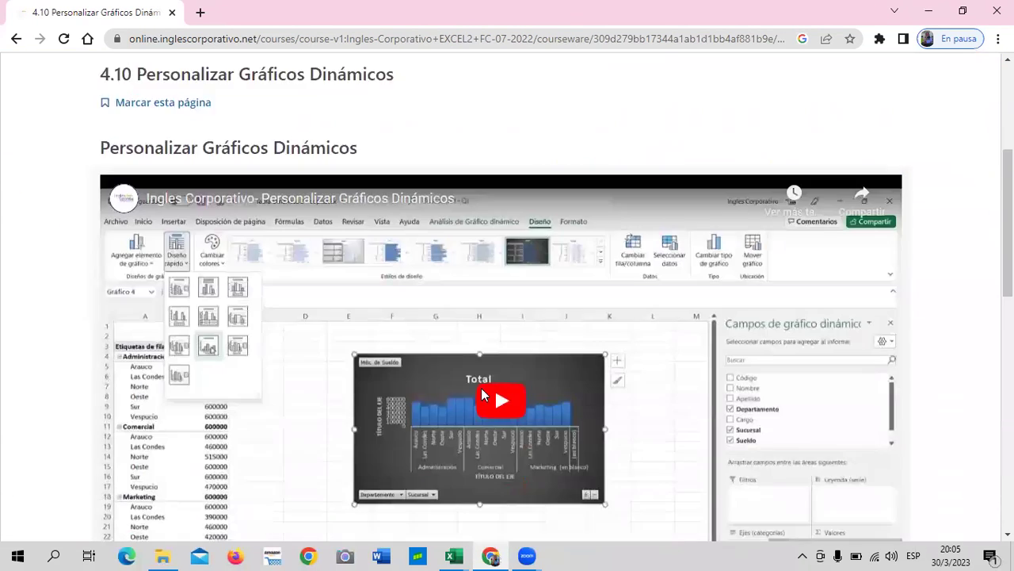
{"action": "scroll", "coordinate": [481, 394], "scroll_direction": "down", "scroll_amount": 2}
{"action": "scroll", "coordinate": [481, 394], "scroll_direction": "down", "scroll_amount": 2}
{"action": "scroll", "coordinate": [481, 394], "scroll_direction": "up", "scroll_amount": 1}
{"action": "scroll", "coordinate": [481, 394], "scroll_direction": "down", "scroll_amount": 2}
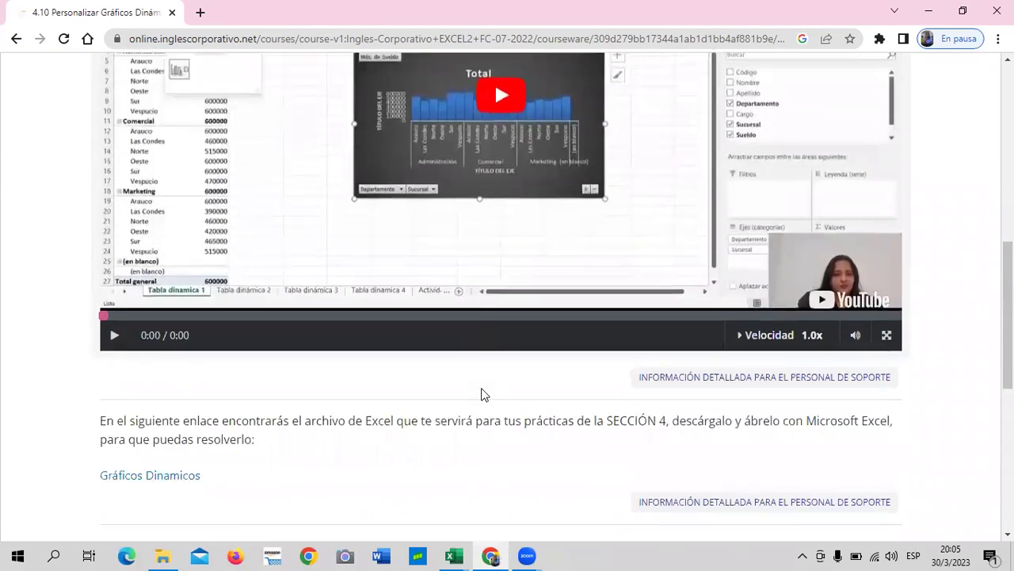
{"action": "scroll", "coordinate": [481, 393], "scroll_direction": "down", "scroll_amount": 1}
{"action": "scroll", "coordinate": [484, 393], "scroll_direction": "up", "scroll_amount": 5}
{"action": "scroll", "coordinate": [485, 394], "scroll_direction": "up", "scroll_amount": 1}
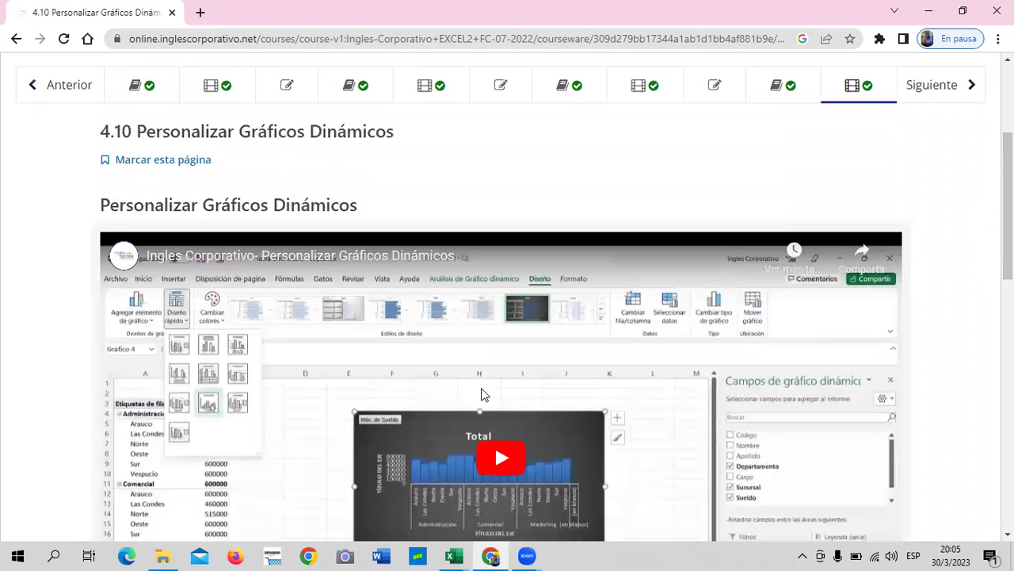
{"action": "scroll", "coordinate": [491, 357], "scroll_direction": "up", "scroll_amount": 1}
{"action": "scroll", "coordinate": [179, 249], "scroll_direction": "up", "scroll_amount": 2}
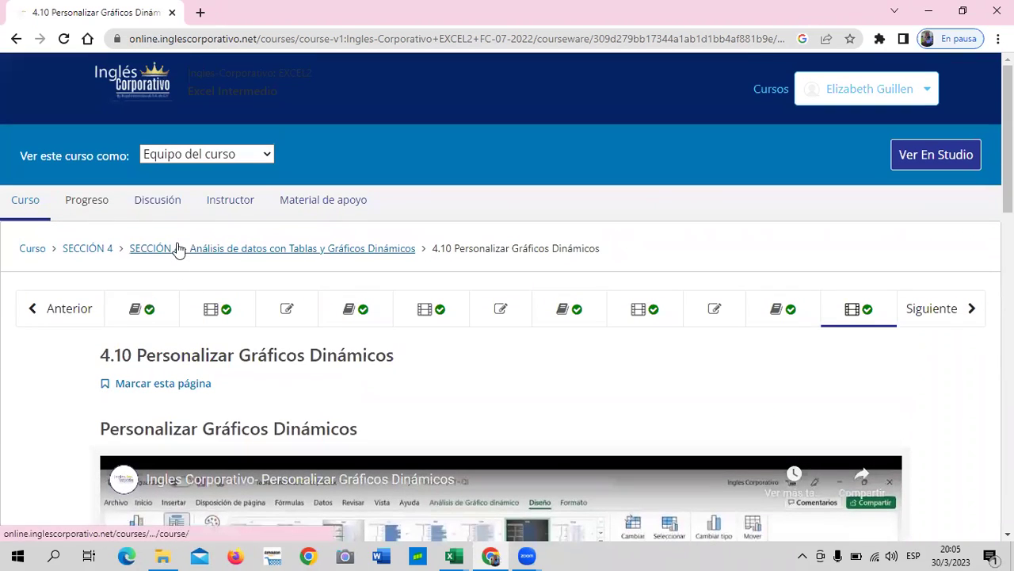
{"action": "scroll", "coordinate": [256, 285], "scroll_direction": "down", "scroll_amount": 1}
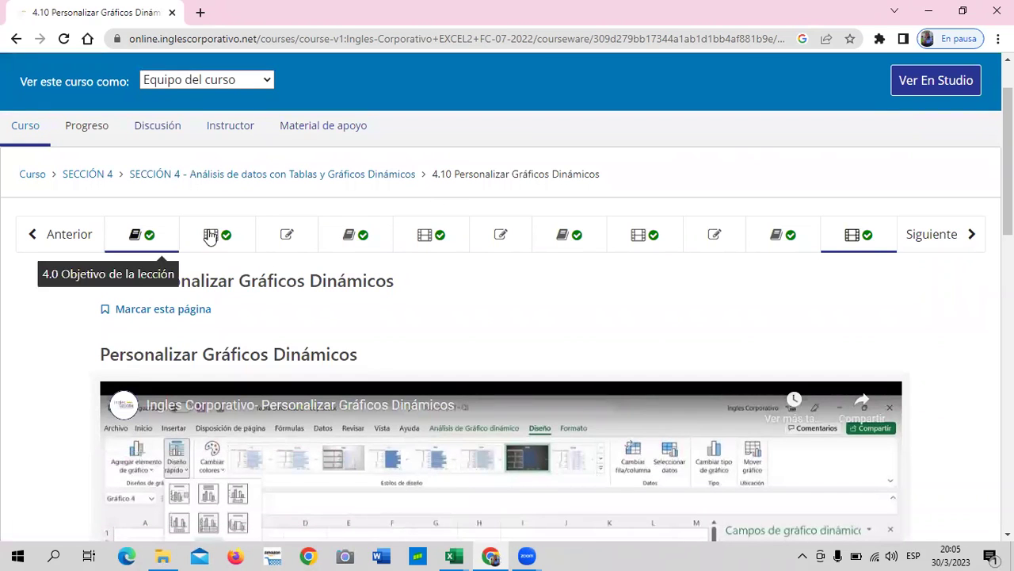
{"action": "left_click", "coordinate": [246, 238]}
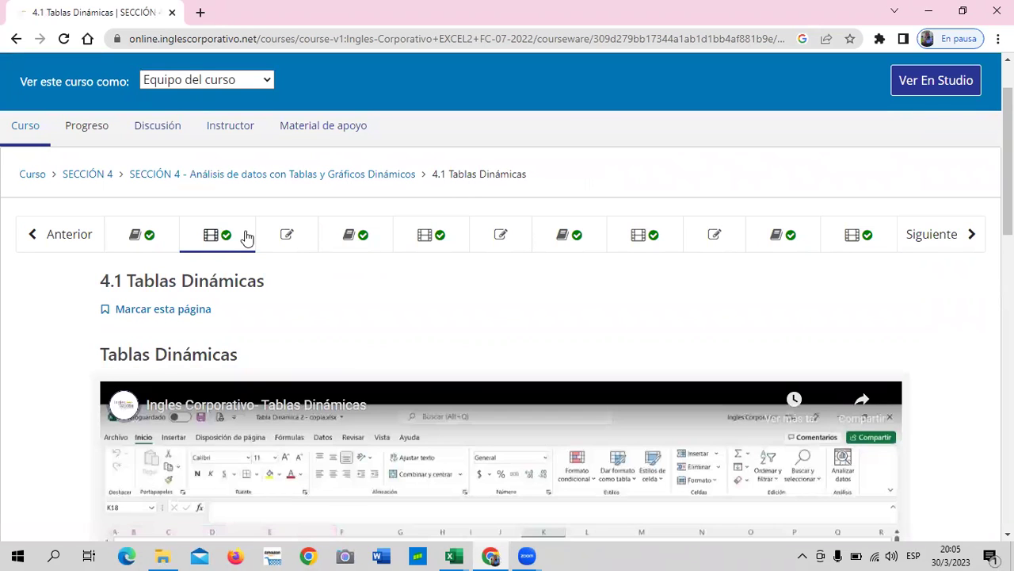
- Move through lessons 4.4 Personalizar Tablas Dinámicas and 4.7 Gráficos Dinámicos to the 4.8 Laboratorio 3 quiz
{"action": "left_click", "coordinate": [401, 228]}
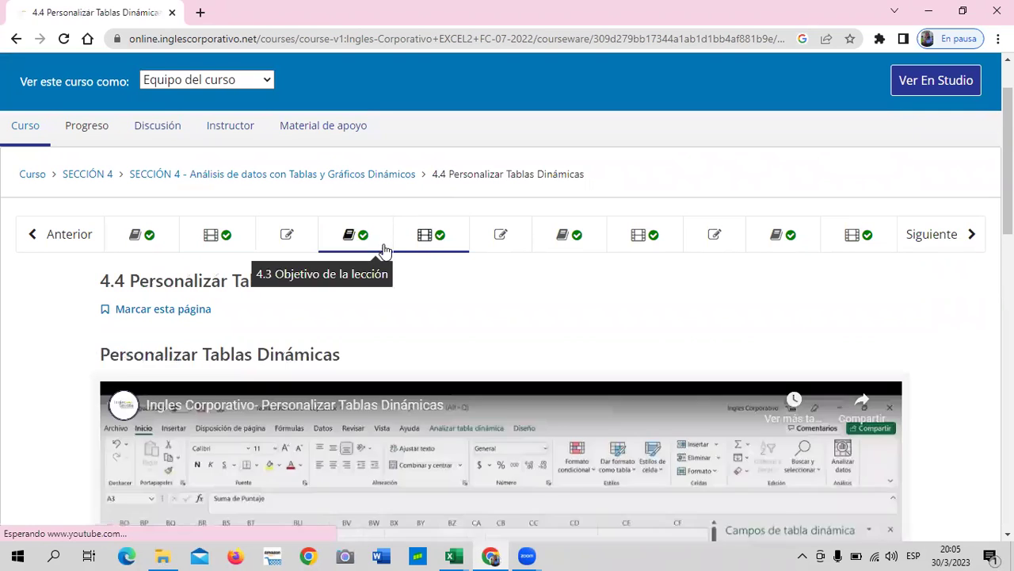
{"action": "scroll", "coordinate": [401, 276], "scroll_direction": "down", "scroll_amount": 2}
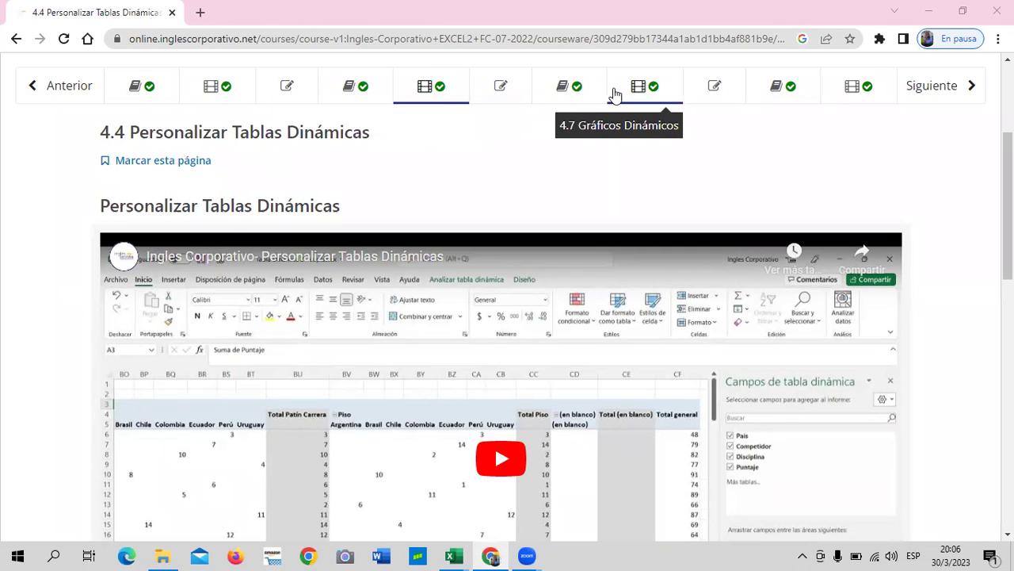
{"action": "left_click", "coordinate": [614, 94]}
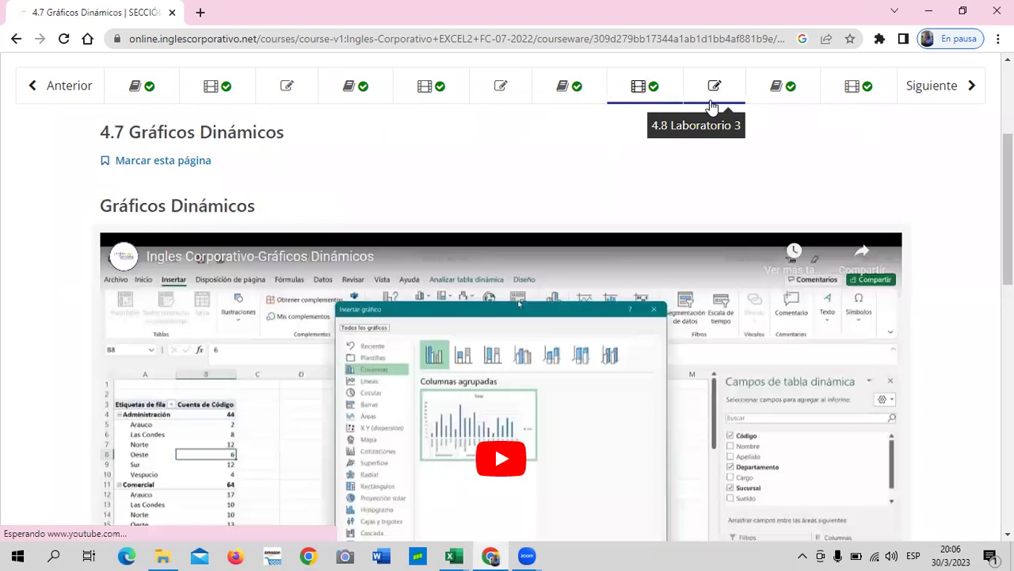
{"action": "left_click", "coordinate": [712, 106]}
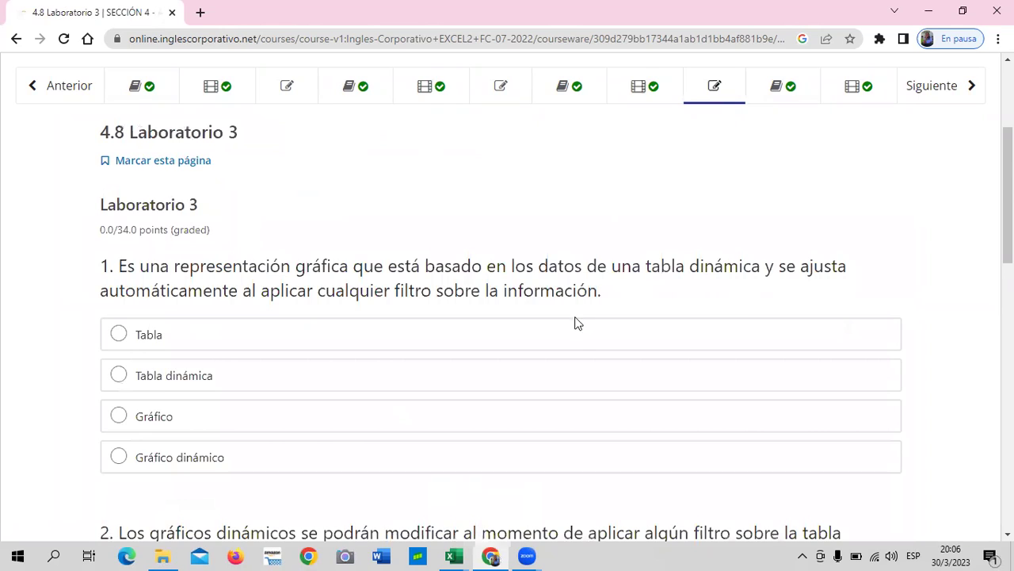
{"action": "scroll", "coordinate": [576, 321], "scroll_direction": "down", "scroll_amount": 3}
{"action": "scroll", "coordinate": [576, 321], "scroll_direction": "down", "scroll_amount": 3}
{"action": "scroll", "coordinate": [576, 317], "scroll_direction": "down", "scroll_amount": 3}
{"action": "scroll", "coordinate": [576, 313], "scroll_direction": "down", "scroll_amount": 1}
{"action": "scroll", "coordinate": [577, 313], "scroll_direction": "down", "scroll_amount": 1}
{"action": "scroll", "coordinate": [576, 313], "scroll_direction": "up", "scroll_amount": 8}
{"action": "scroll", "coordinate": [576, 313], "scroll_direction": "up", "scroll_amount": 3}
{"action": "scroll", "coordinate": [576, 313], "scroll_direction": "up", "scroll_amount": 3}
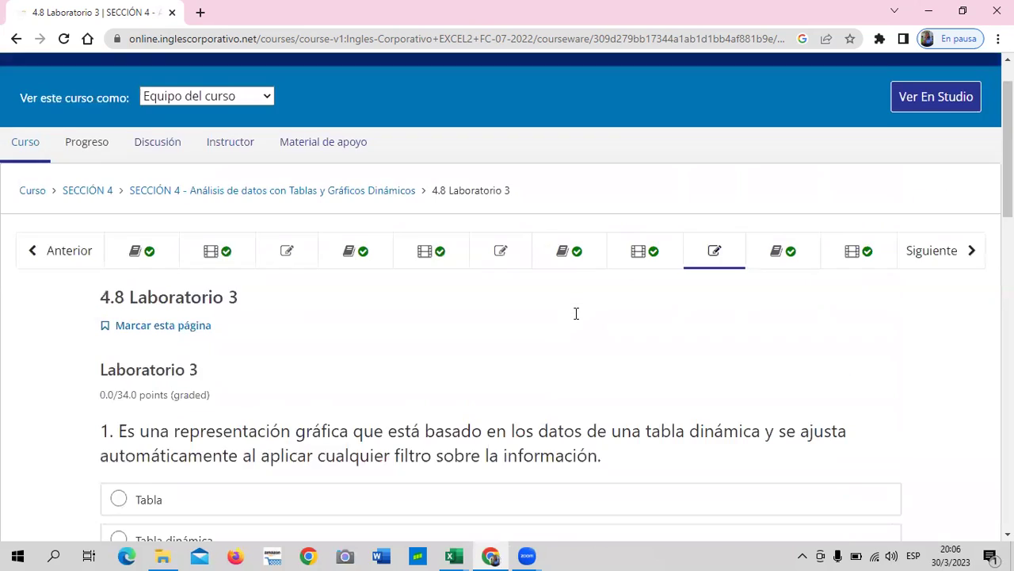
{"action": "scroll", "coordinate": [576, 313], "scroll_direction": "up", "scroll_amount": 1}
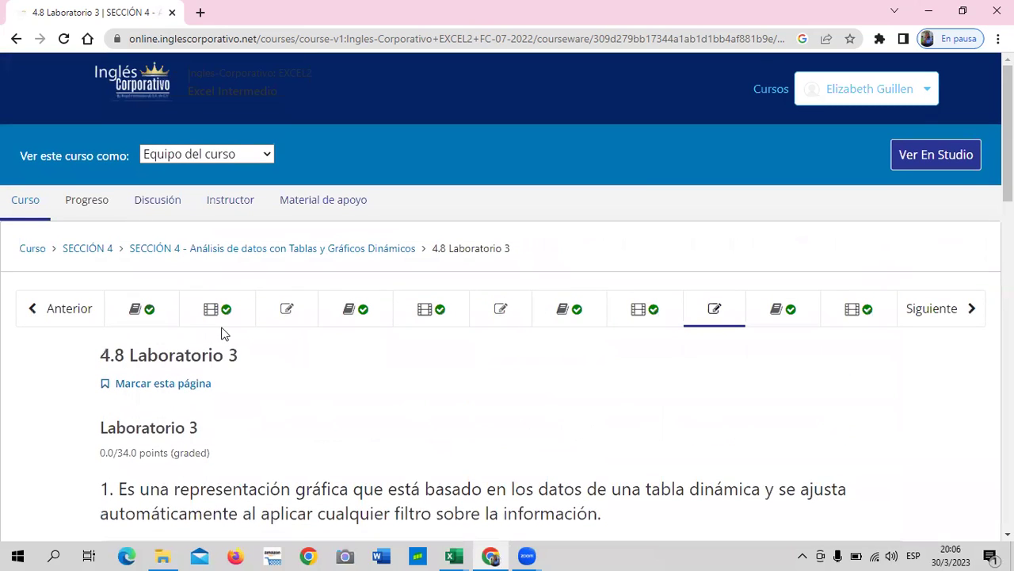
{"action": "scroll", "coordinate": [271, 317], "scroll_direction": "down", "scroll_amount": 1}
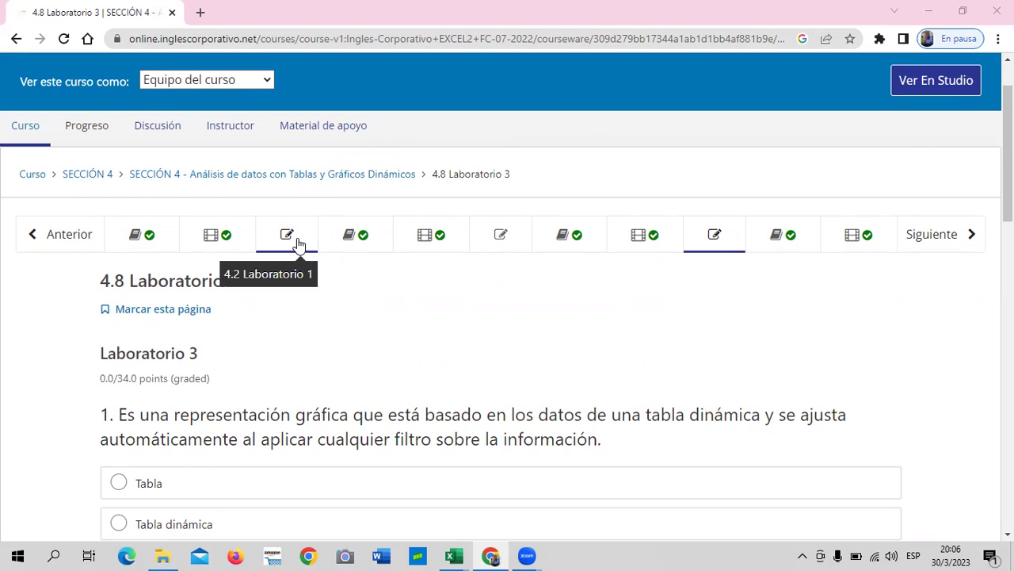
{"action": "left_click", "coordinate": [497, 236]}
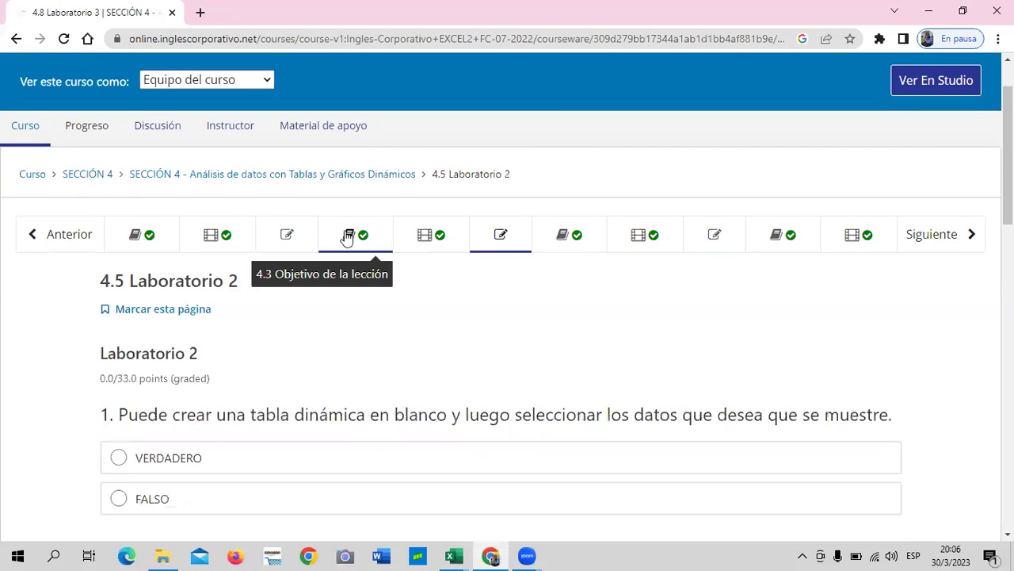
{"action": "left_click", "coordinate": [302, 240]}
{"action": "left_click", "coordinate": [726, 240]}
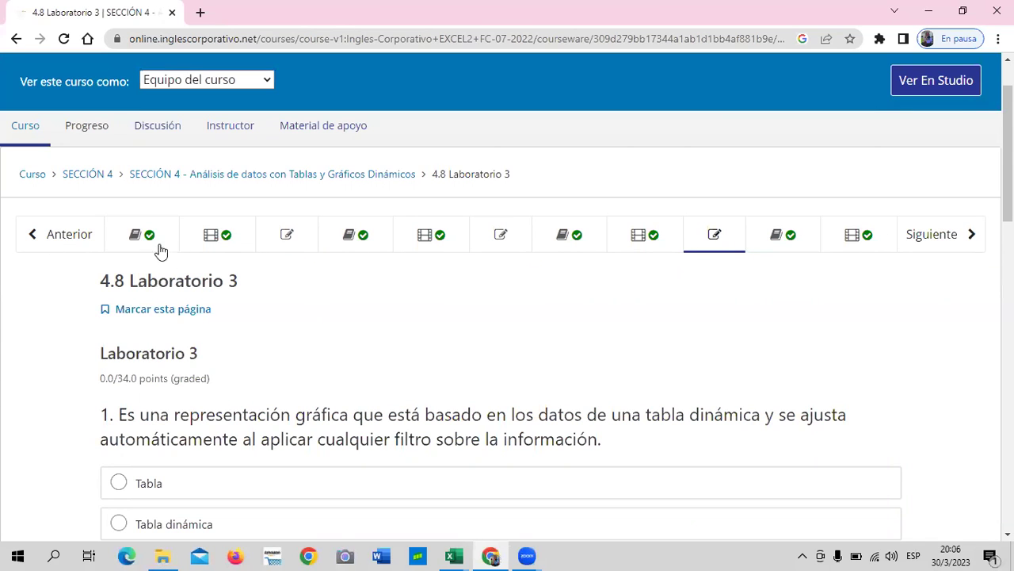
{"action": "left_click", "coordinate": [30, 178]}
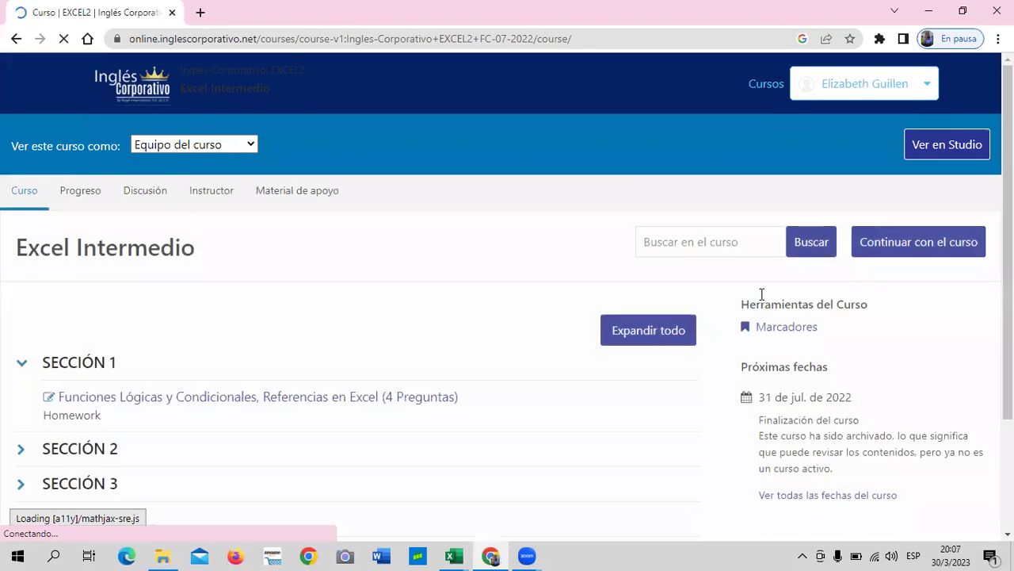
{"action": "scroll", "coordinate": [223, 443], "scroll_direction": "down", "scroll_amount": 2}
{"action": "left_click", "coordinate": [95, 369]}
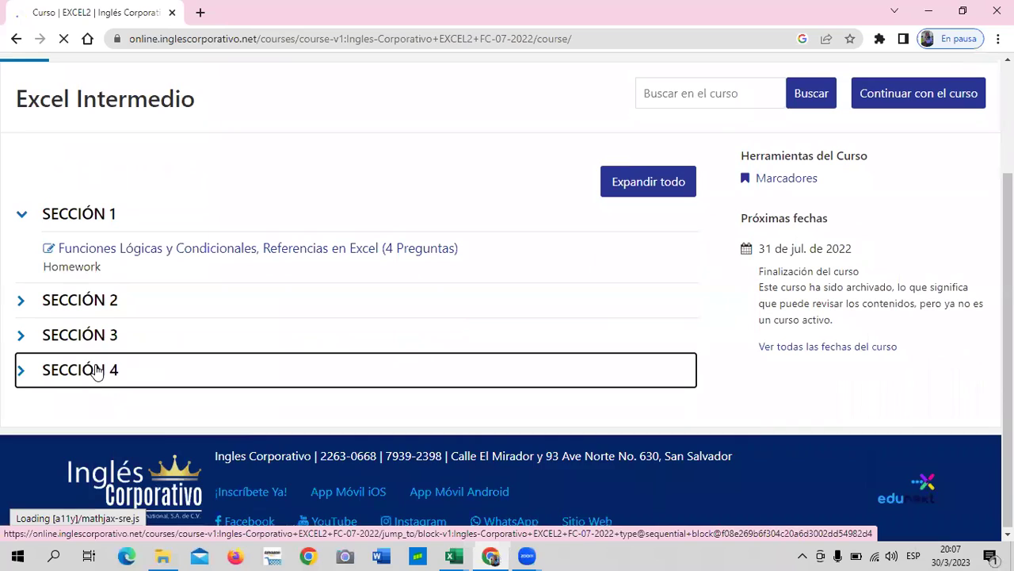
{"action": "left_click", "coordinate": [252, 402]}
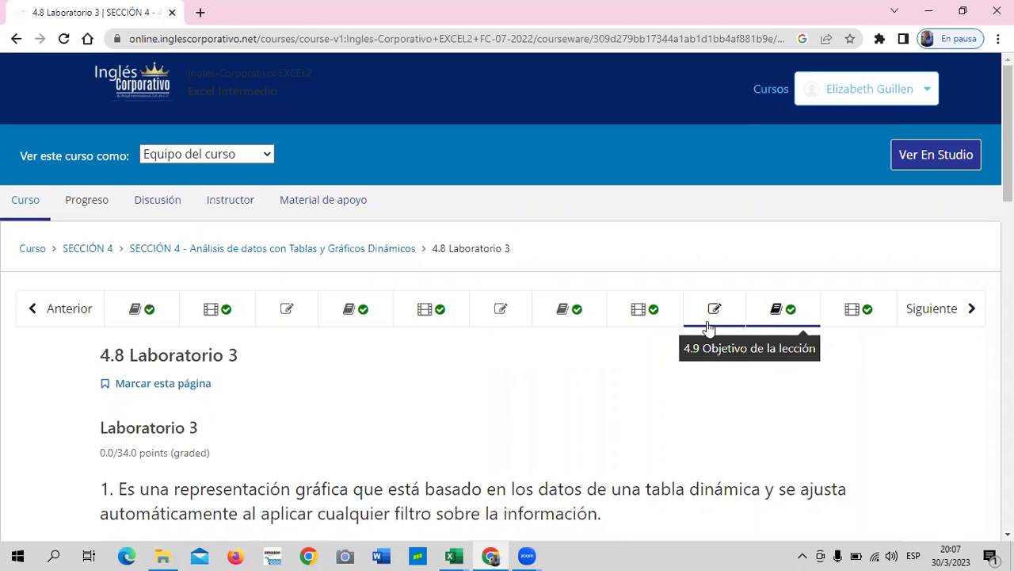
{"action": "scroll", "coordinate": [457, 452], "scroll_direction": "down", "scroll_amount": 1}
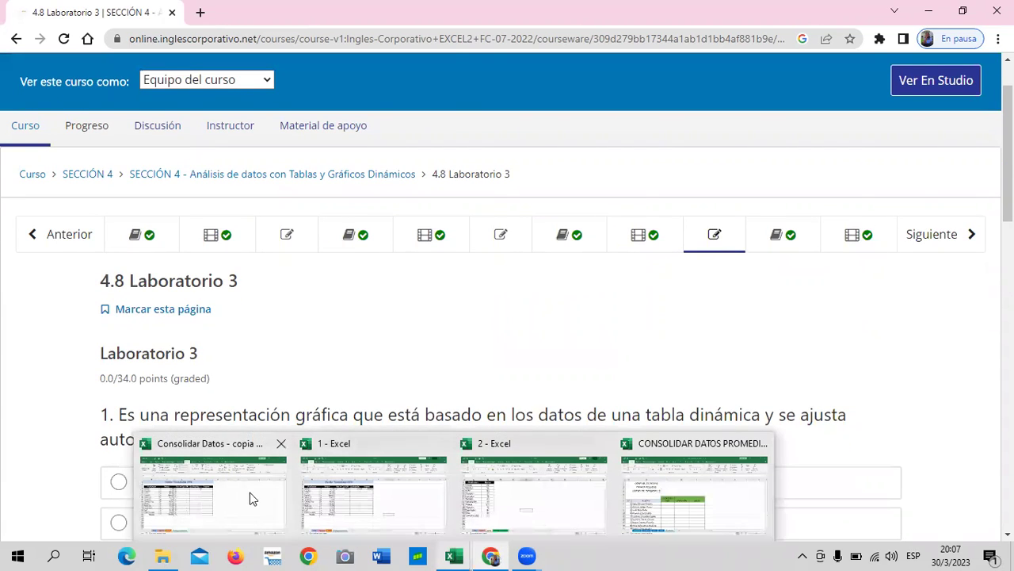
- Bring up the Consolidar Datos - copia workbook, check cells F3 and F4, then return to the course page
{"action": "mouse_move", "coordinate": [454, 556]}
{"action": "left_click", "coordinate": [250, 492]}
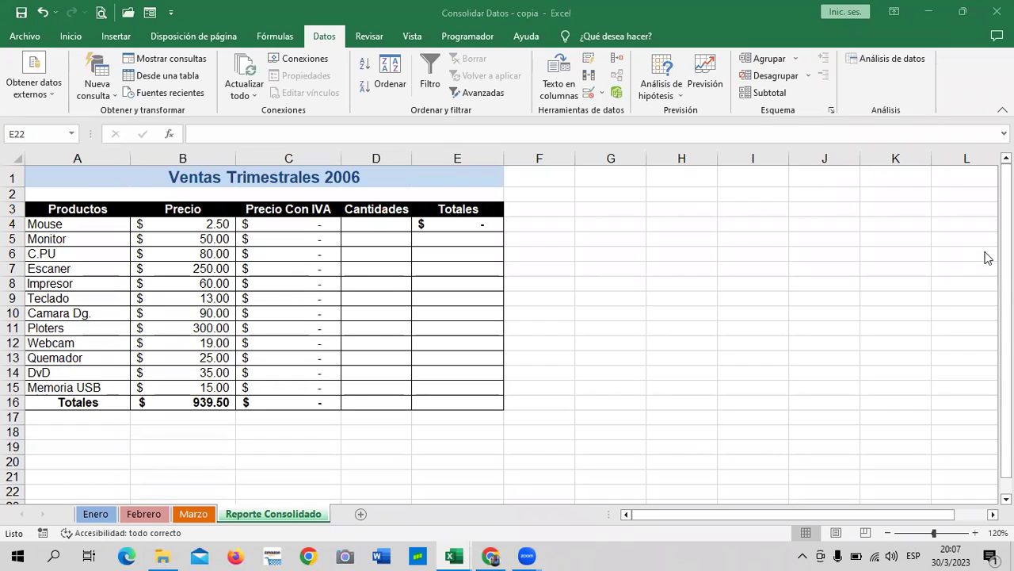
{"action": "left_click", "coordinate": [530, 214]}
{"action": "left_click", "coordinate": [529, 226]}
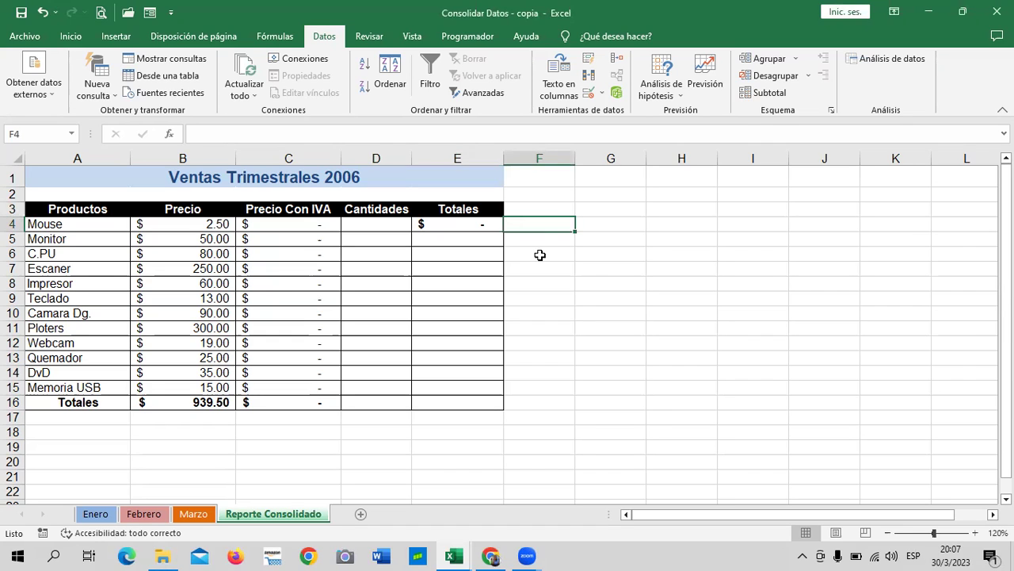
{"action": "mouse_move", "coordinate": [490, 555]}
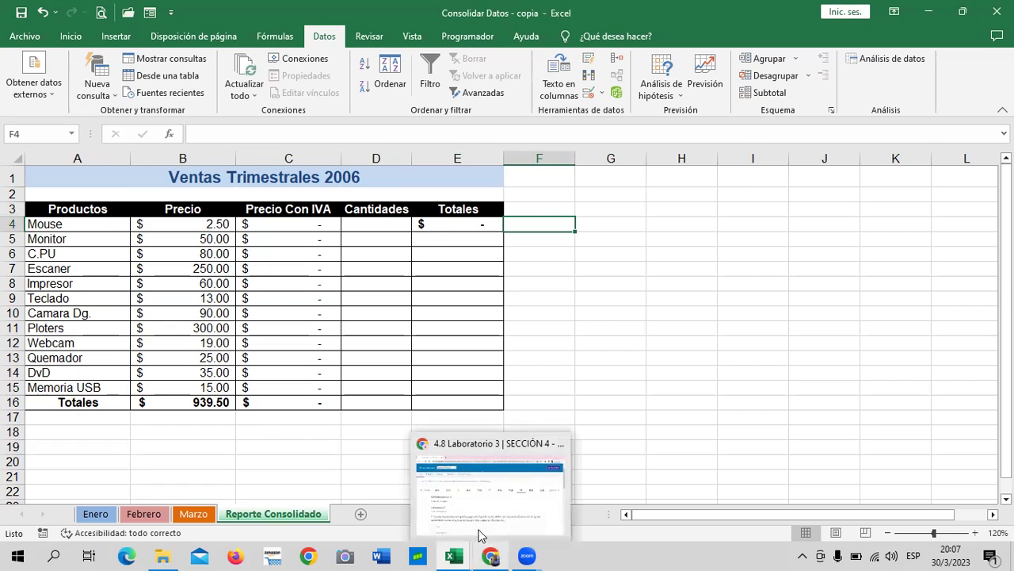
{"action": "left_click", "coordinate": [492, 509]}
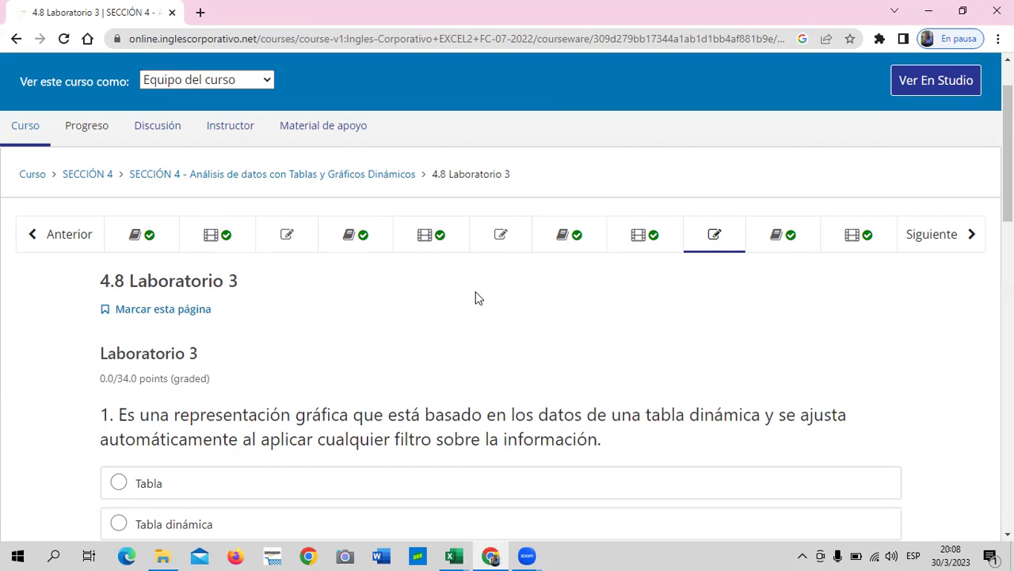
- Return to the course outline, expand SECCIÓN 4, and open unit 4.9 Objetivo de la lección on chart types
{"action": "left_click", "coordinate": [808, 230]}
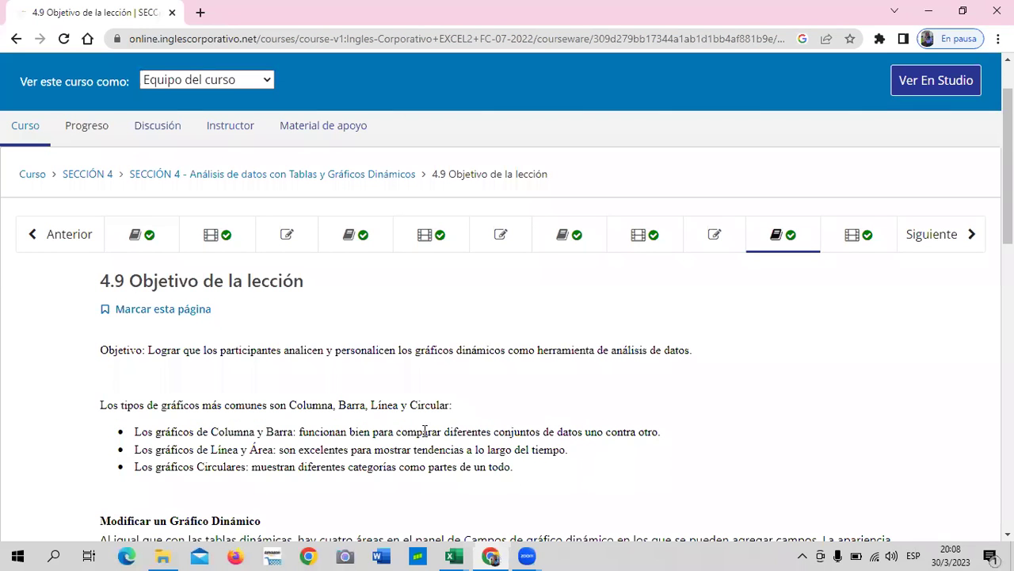
{"action": "left_click", "coordinate": [34, 175]}
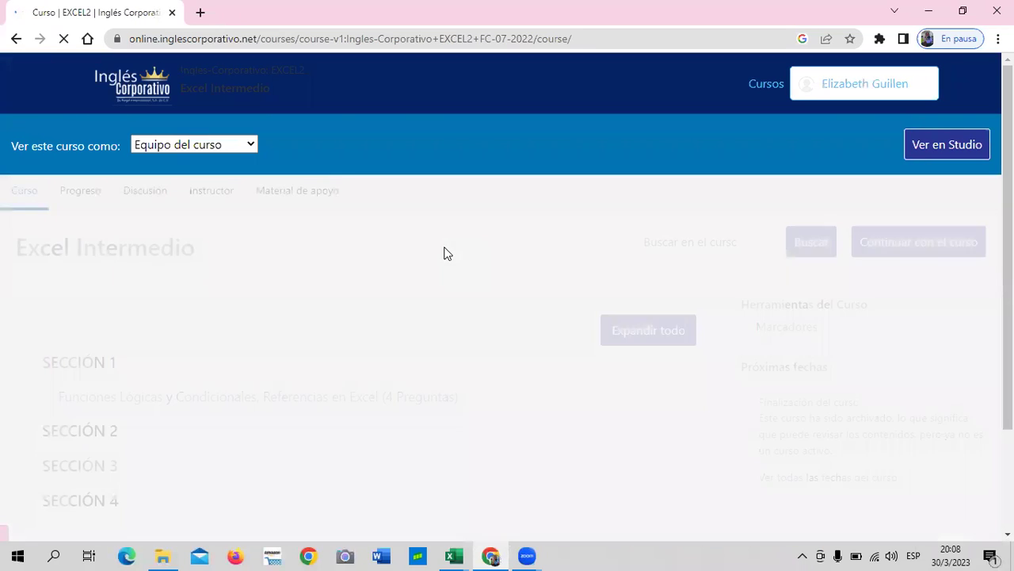
{"action": "scroll", "coordinate": [181, 490], "scroll_direction": "down", "scroll_amount": 1}
{"action": "left_click", "coordinate": [107, 450]}
{"action": "left_click", "coordinate": [305, 475]}
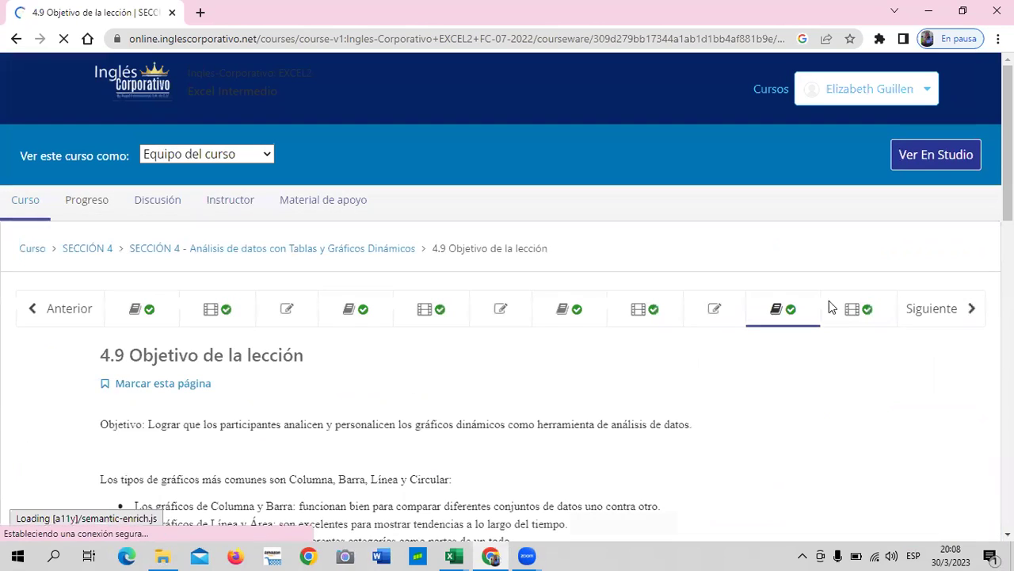
{"action": "left_click", "coordinate": [796, 307]}
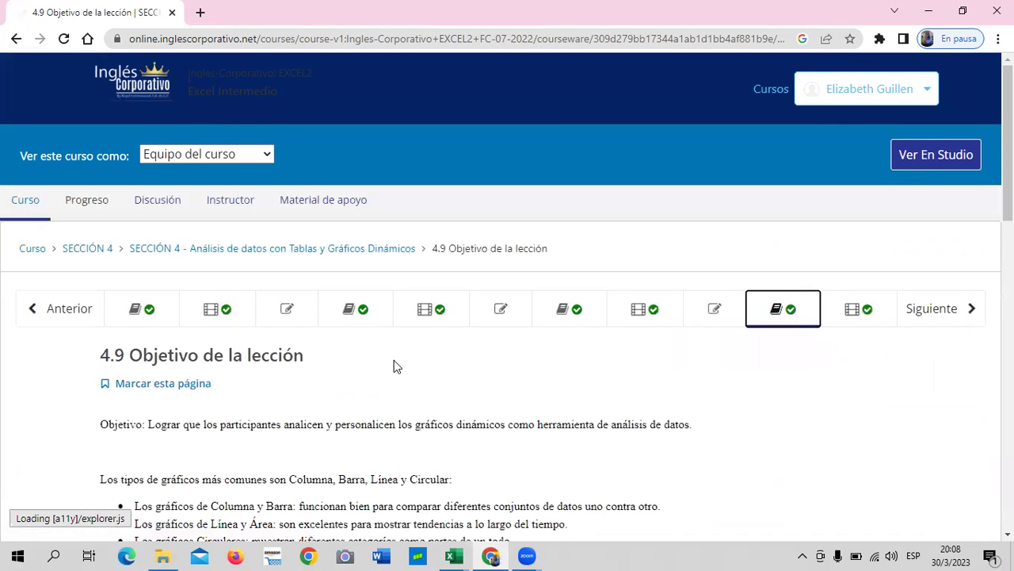
{"action": "scroll", "coordinate": [394, 360], "scroll_direction": "down", "scroll_amount": 3}
{"action": "mouse_move", "coordinate": [454, 555]}
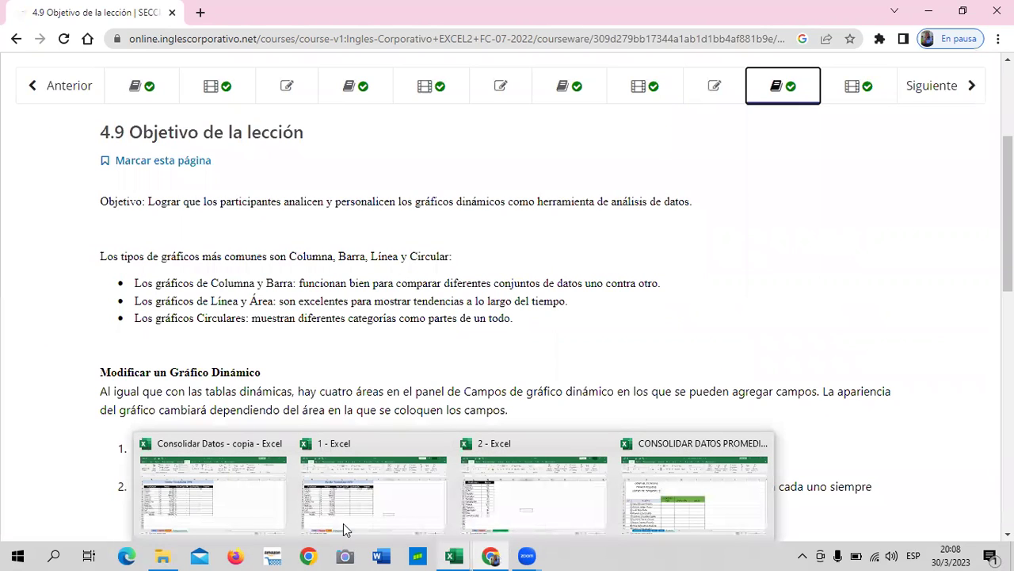
{"action": "left_click", "coordinate": [246, 487]}
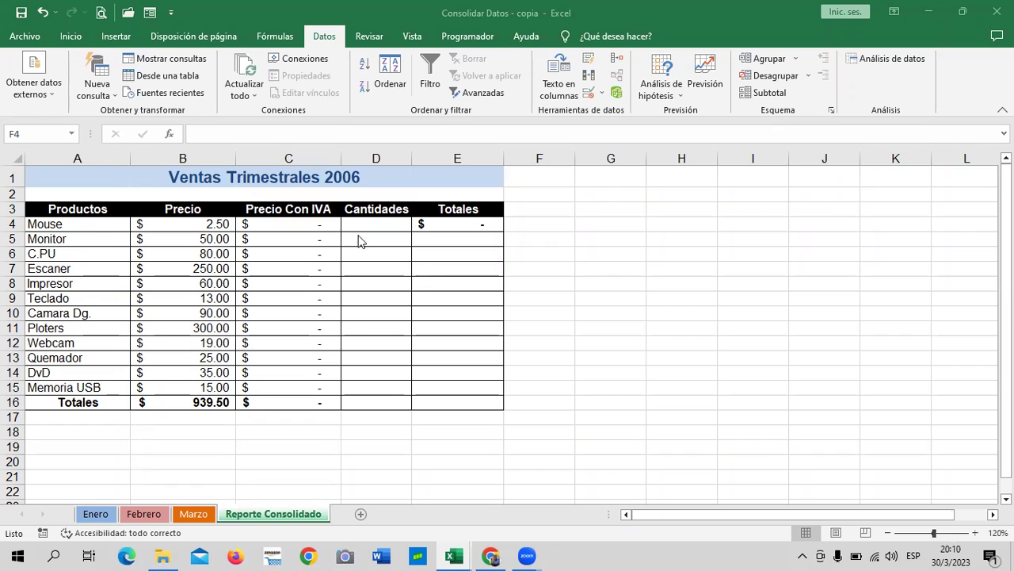
{"action": "left_click", "coordinate": [382, 224]}
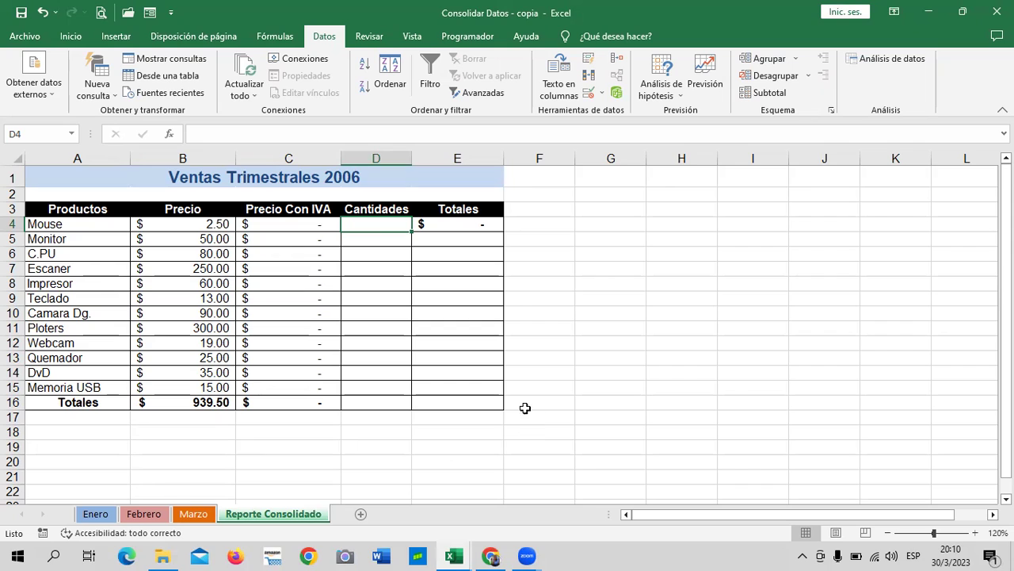
{"action": "left_click", "coordinate": [611, 343]}
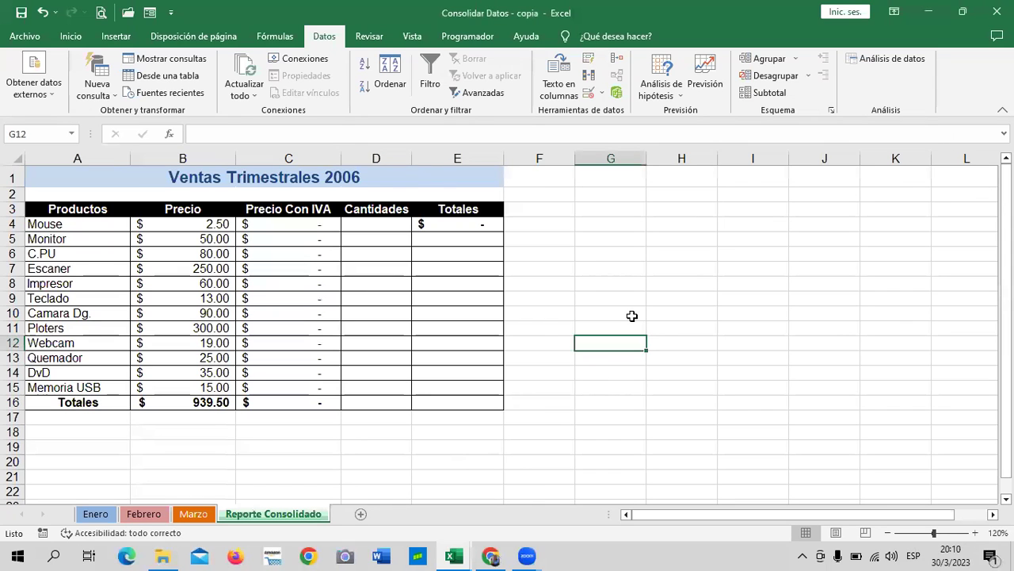
{"action": "left_click", "coordinate": [639, 255]}
{"action": "left_click", "coordinate": [623, 310]}
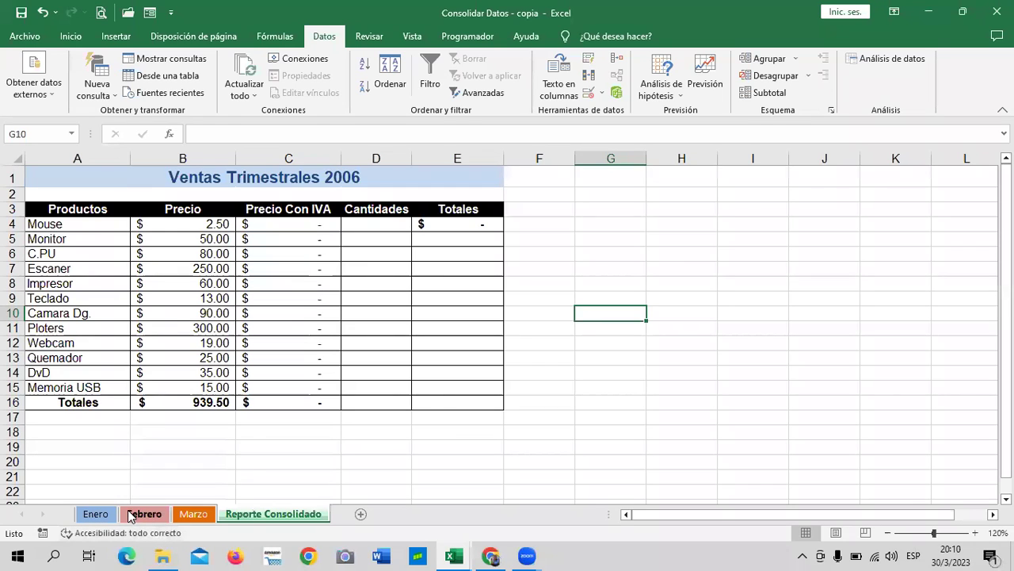
{"action": "left_click", "coordinate": [349, 462]}
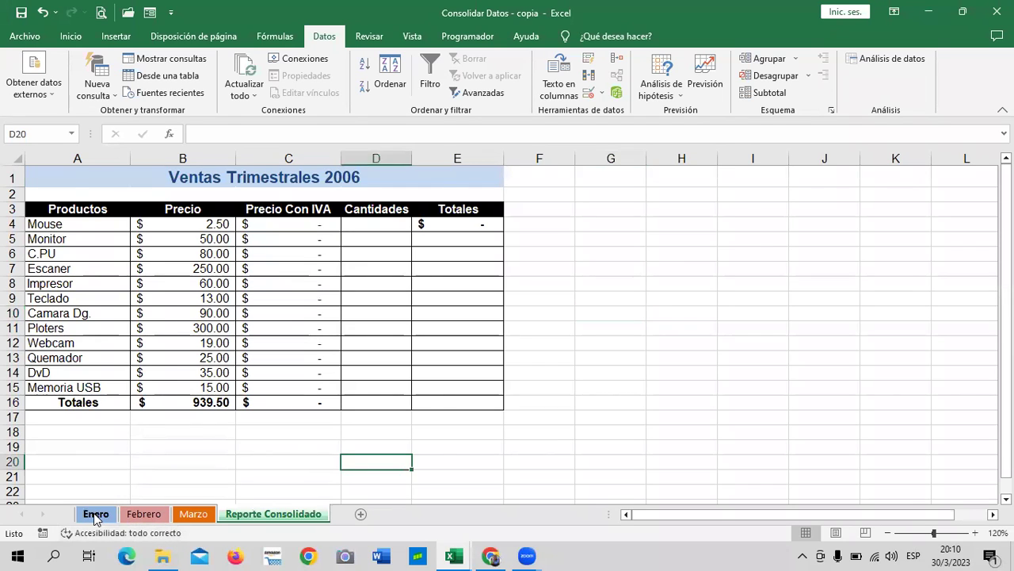
- Review the quantities on the Enero, Febrero and Marzo sheets, then return to Reporte Consolidado
{"action": "left_click", "coordinate": [96, 515]}
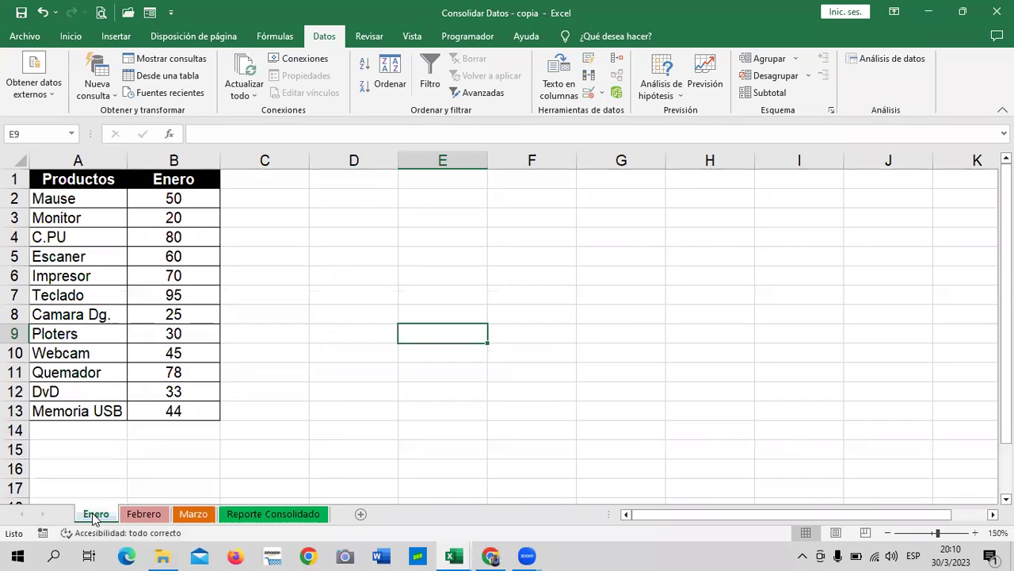
{"action": "left_click", "coordinate": [145, 515]}
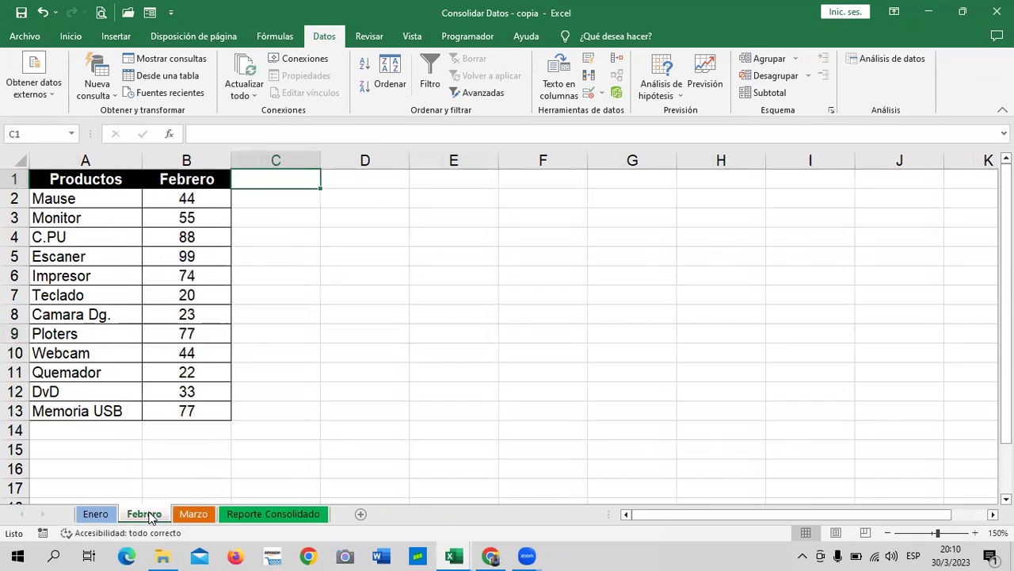
{"action": "left_click", "coordinate": [189, 517]}
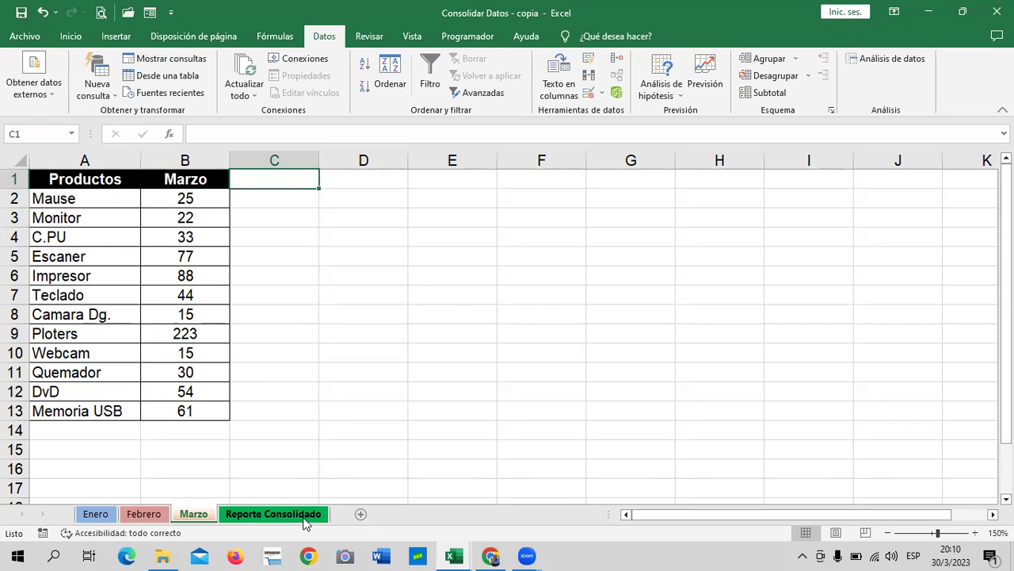
{"action": "left_click", "coordinate": [266, 518]}
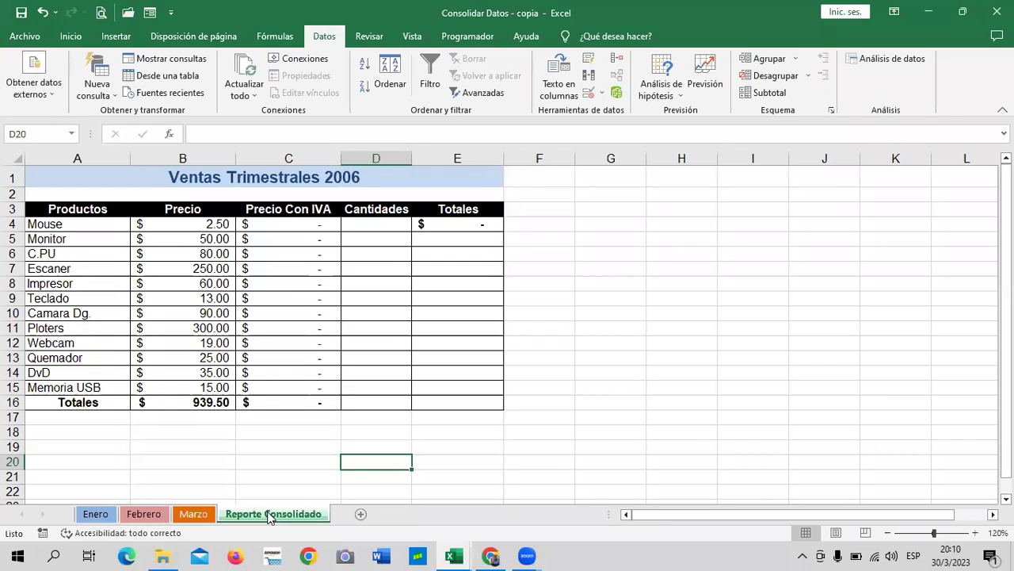
- Change the title from 'Ventas Trimestrales 2006' to 'Ventas Trimestrales 2022'
{"action": "left_click", "coordinate": [354, 177]}
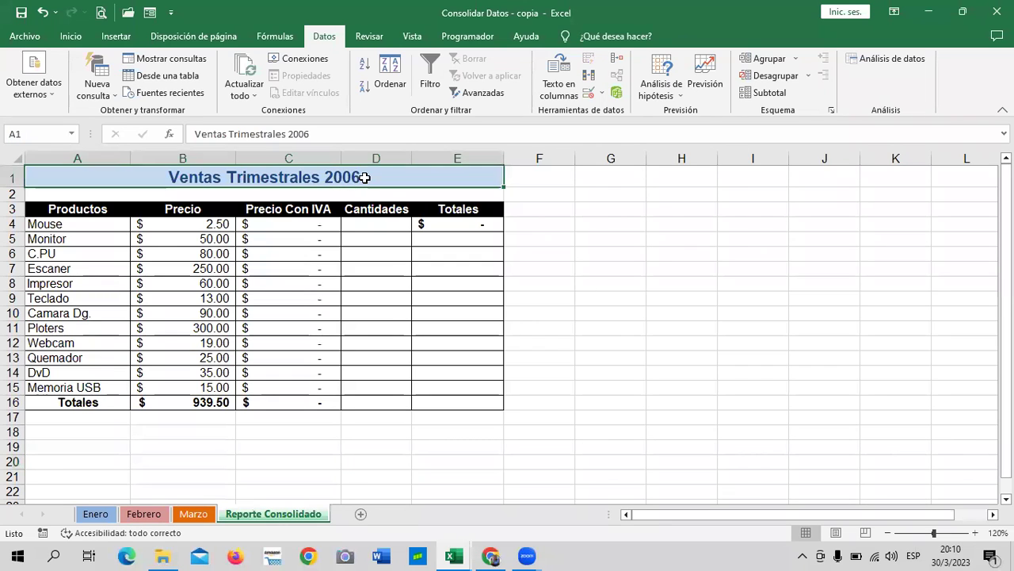
{"action": "double_click", "coordinate": [372, 177]}
{"action": "key", "text": "BackSpace"}
{"action": "key", "text": "BackSpace"}
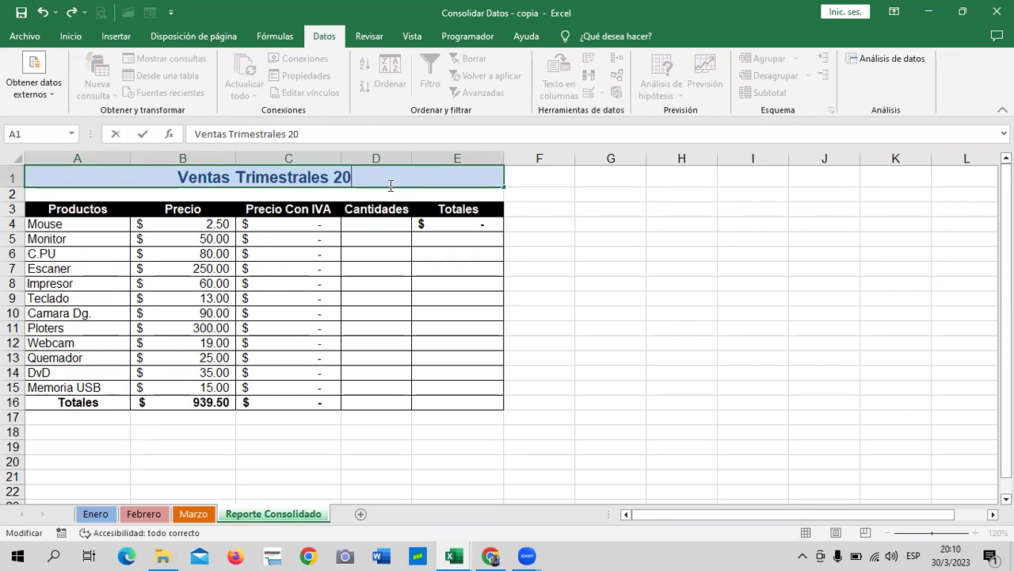
{"action": "type", "text": "22"}
{"action": "key", "text": "Return"}
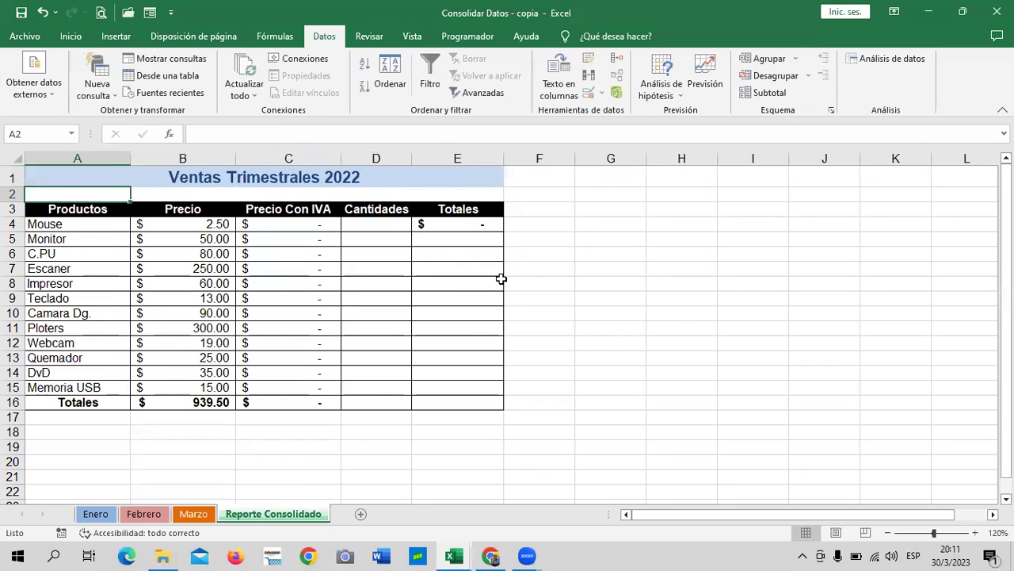
- Inspect the Mouse row's price, Precio Con IVA and Totales formulas, ending on its empty Cantidades cell
{"action": "left_click", "coordinate": [540, 273]}
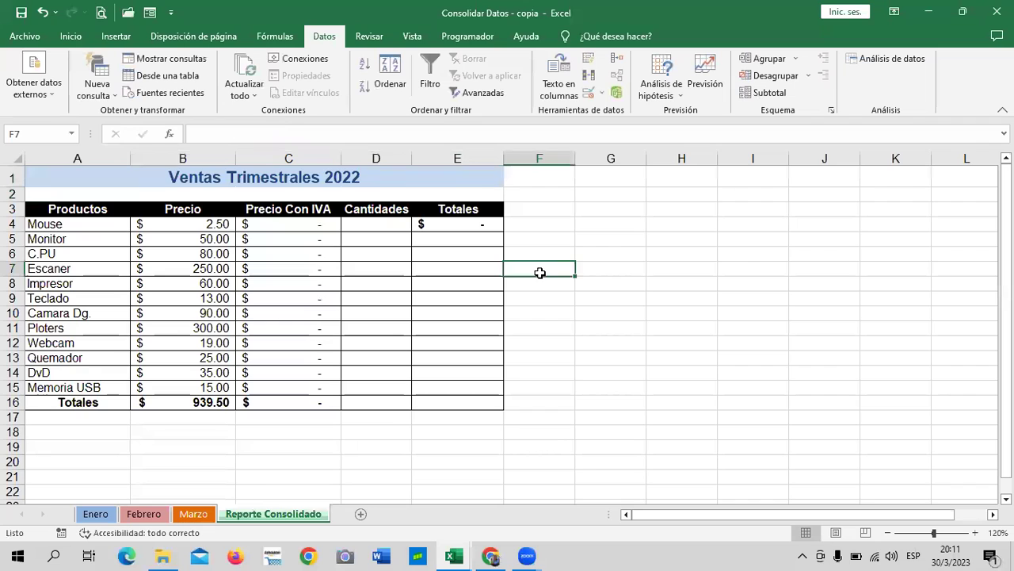
{"action": "left_click", "coordinate": [64, 222]}
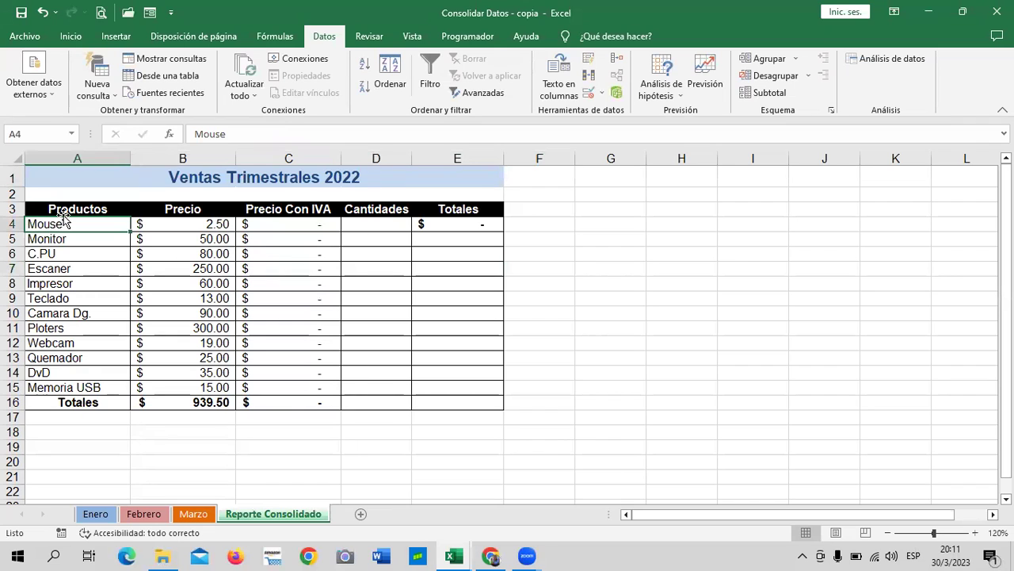
{"action": "left_click", "coordinate": [166, 226]}
{"action": "left_click", "coordinate": [260, 227]}
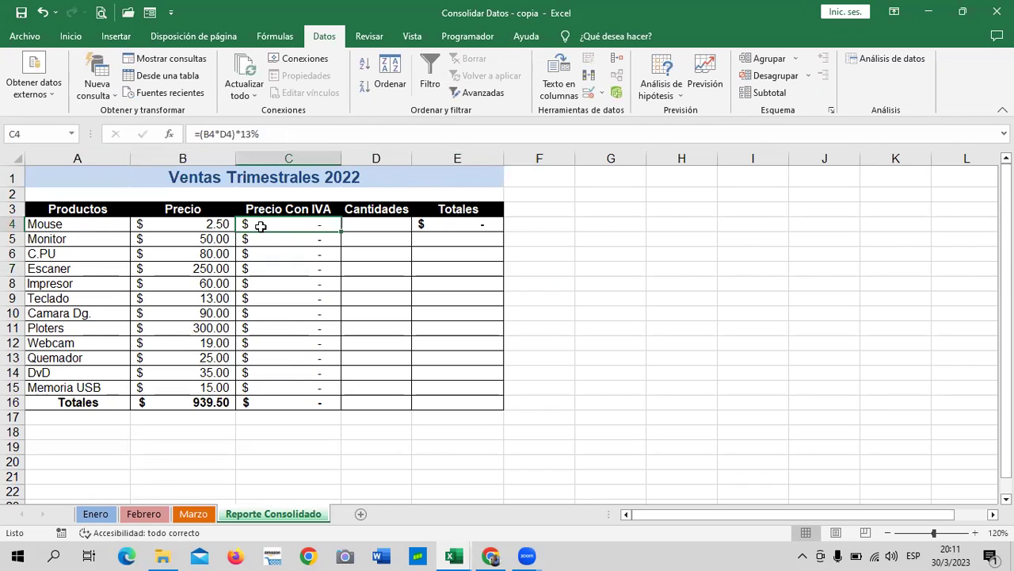
{"action": "left_click", "coordinate": [481, 228]}
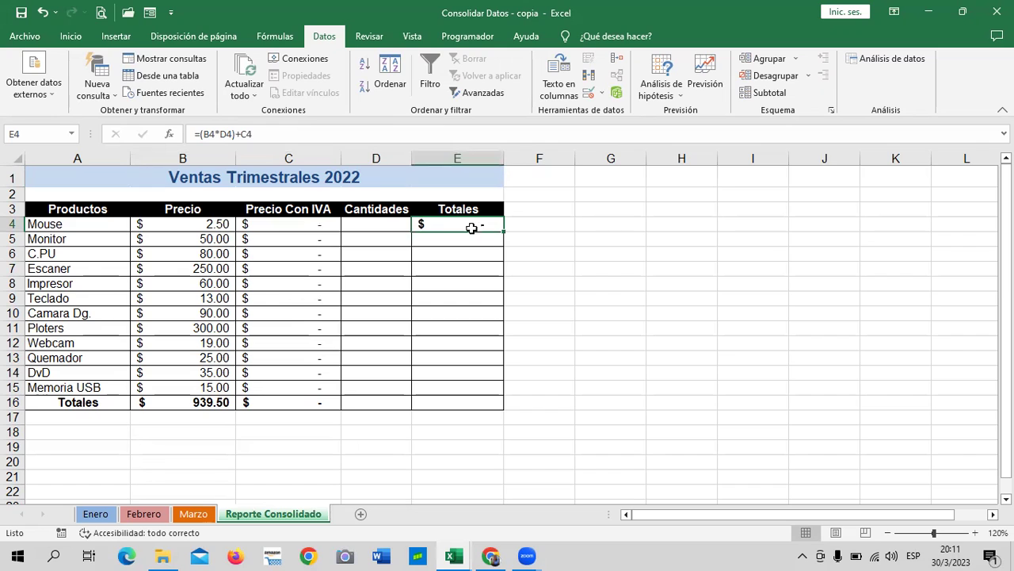
{"action": "left_click", "coordinate": [376, 227]}
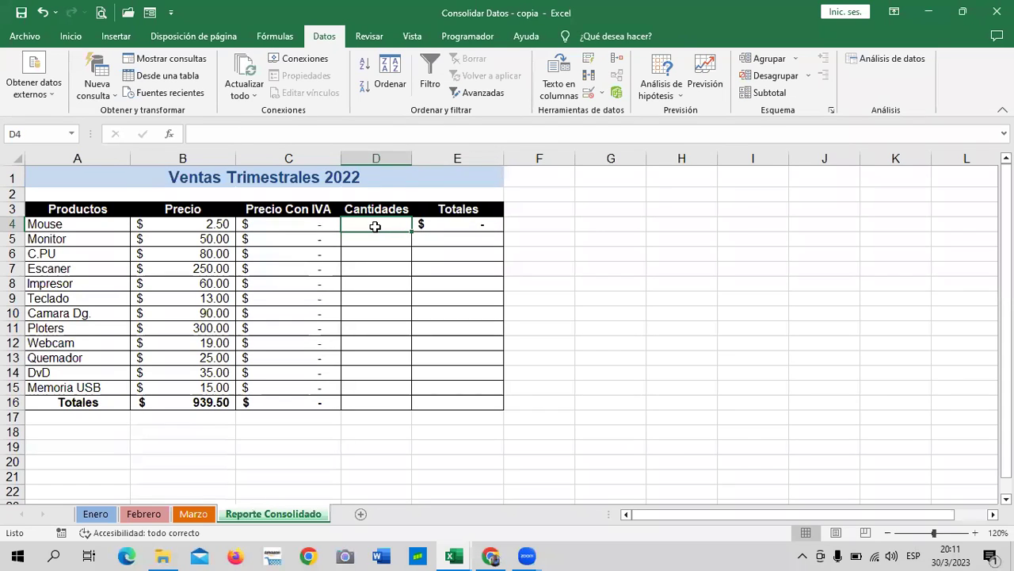
{"action": "left_click", "coordinate": [98, 515]}
{"action": "left_click", "coordinate": [143, 515]}
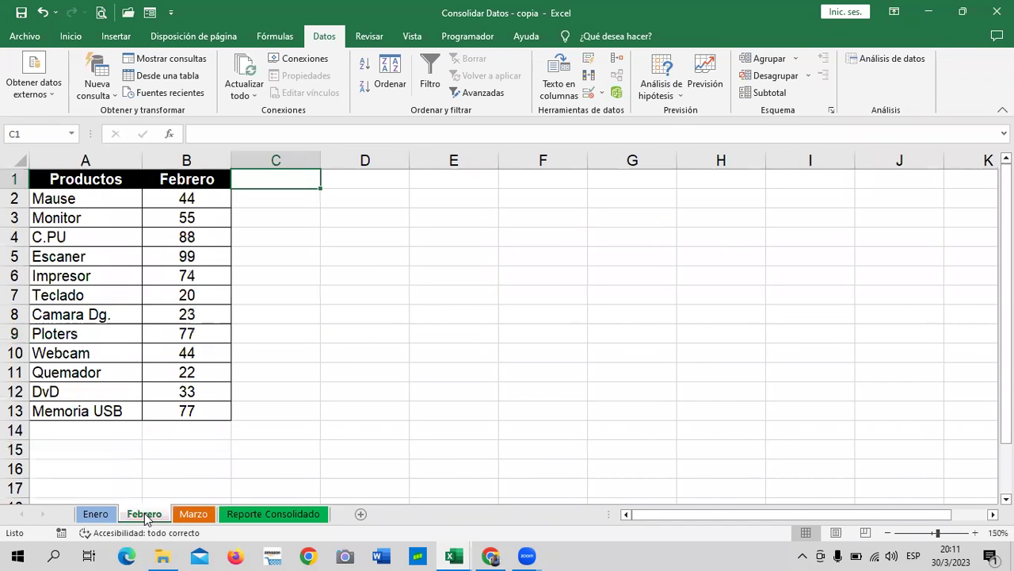
{"action": "left_click", "coordinate": [184, 515]}
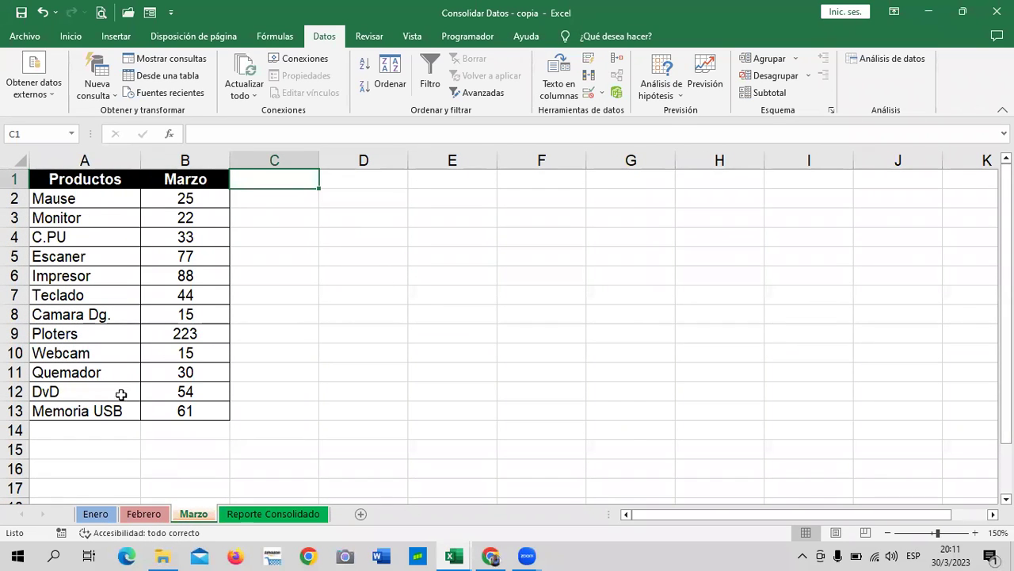
{"action": "left_click", "coordinate": [258, 515]}
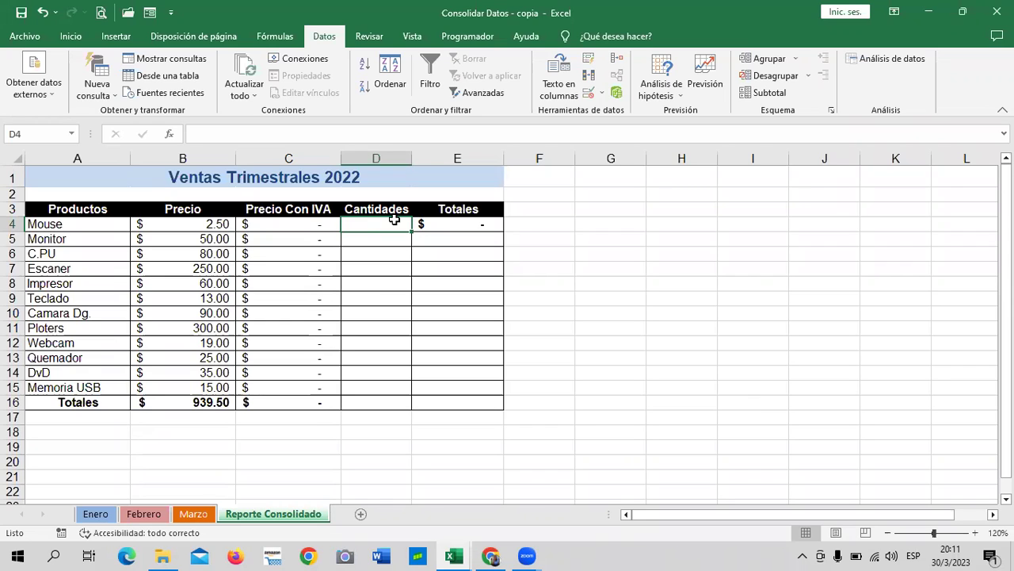
{"action": "left_click", "coordinate": [655, 232]}
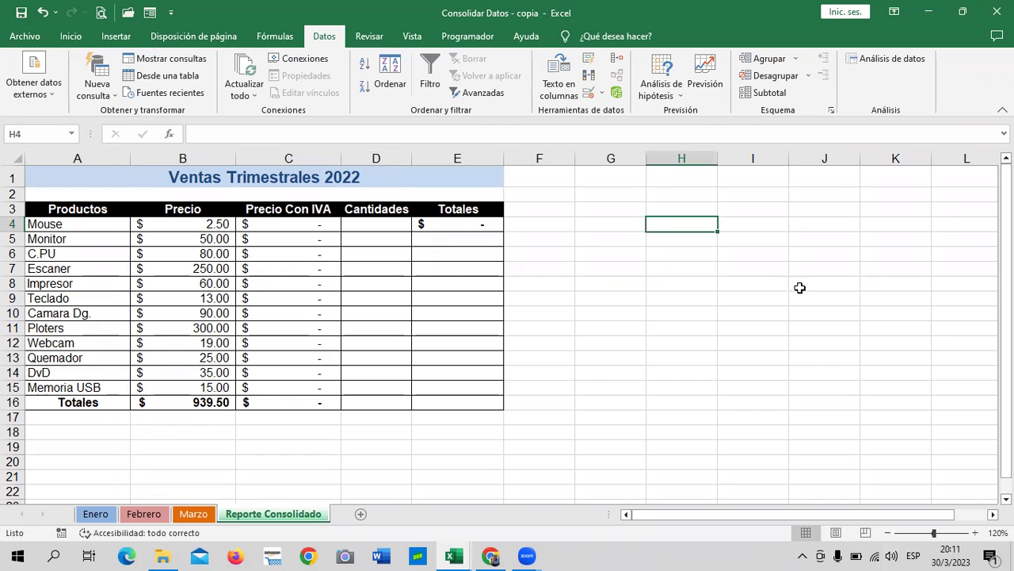
{"action": "left_click", "coordinate": [616, 282]}
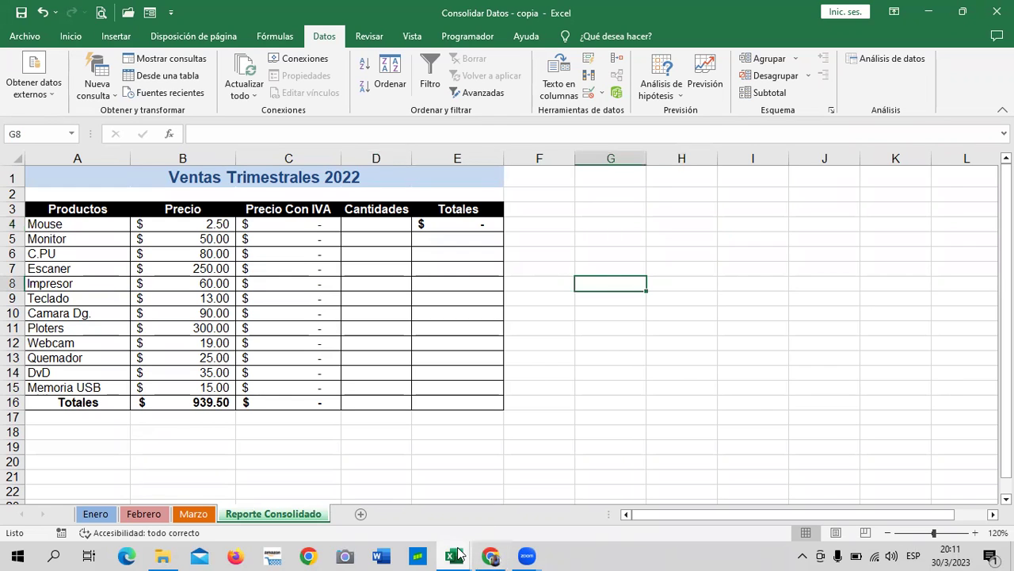
- Switch to the CONSOLIDAR DATOS PROMEDIO workbook and merge and center the course title across B1:C3
{"action": "left_click", "coordinate": [459, 554]}
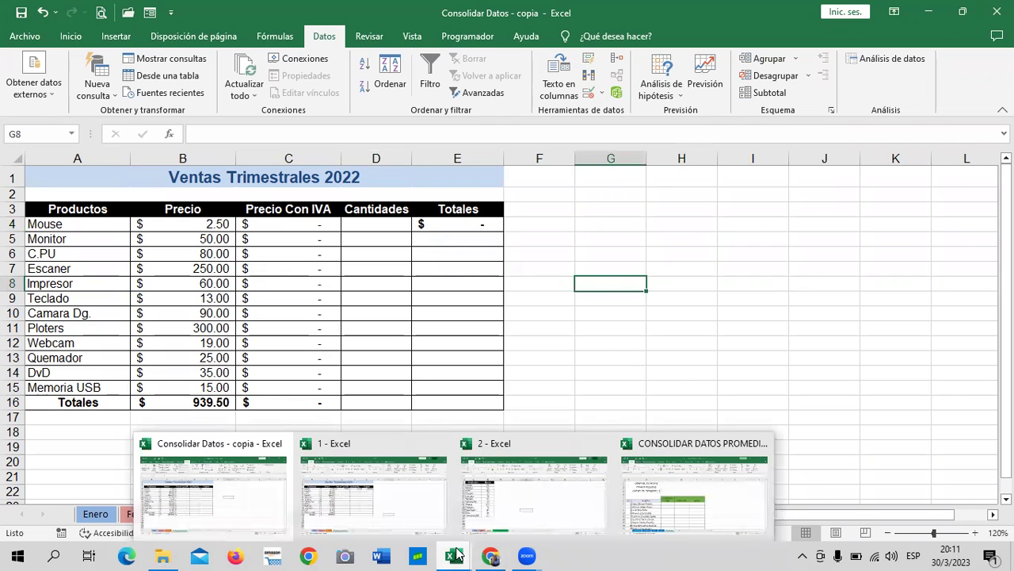
{"action": "left_click", "coordinate": [742, 504]}
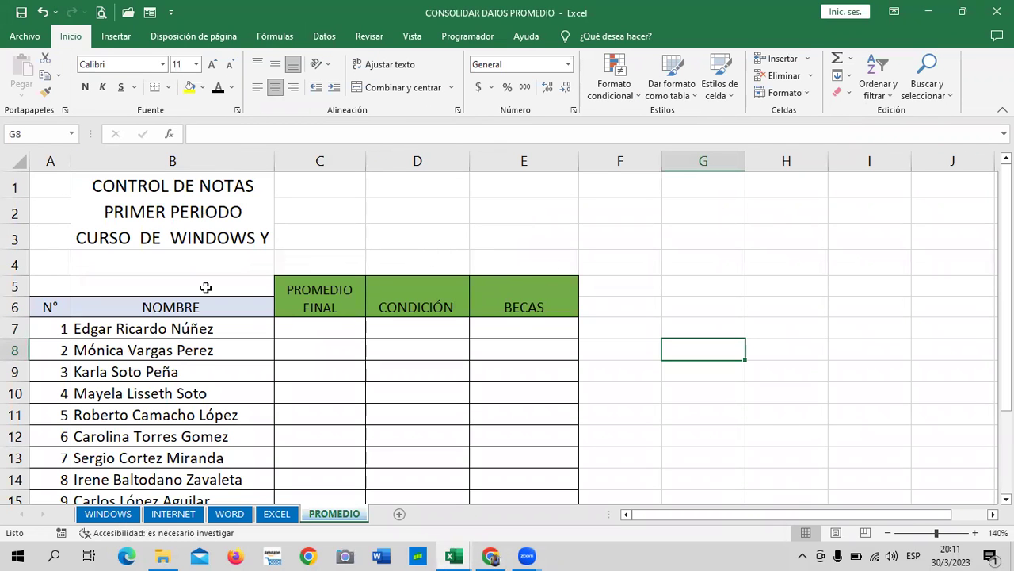
{"action": "left_click", "coordinate": [238, 211]}
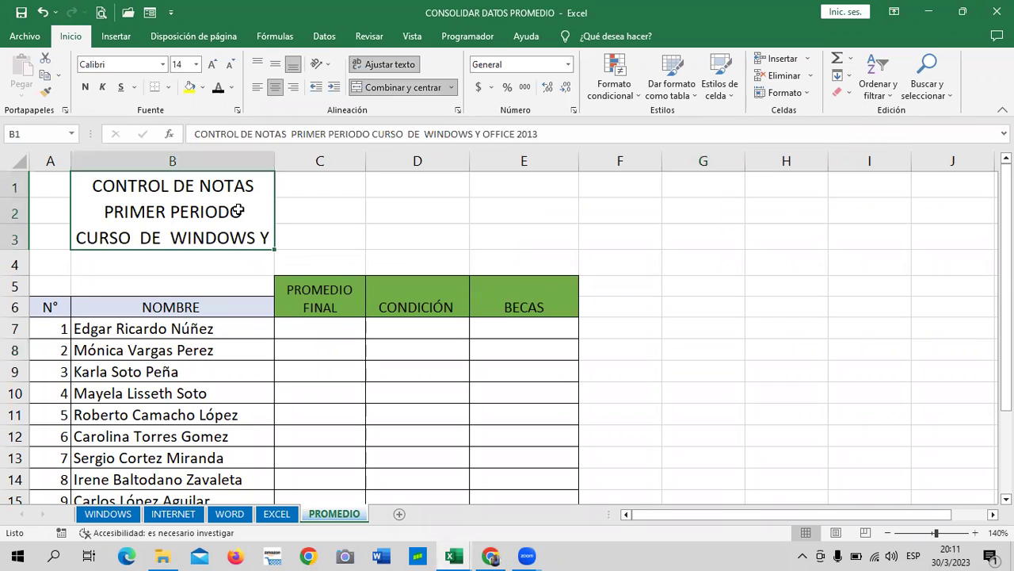
{"action": "left_click_drag", "start_coordinate": [215, 184], "coordinate": [317, 199]}
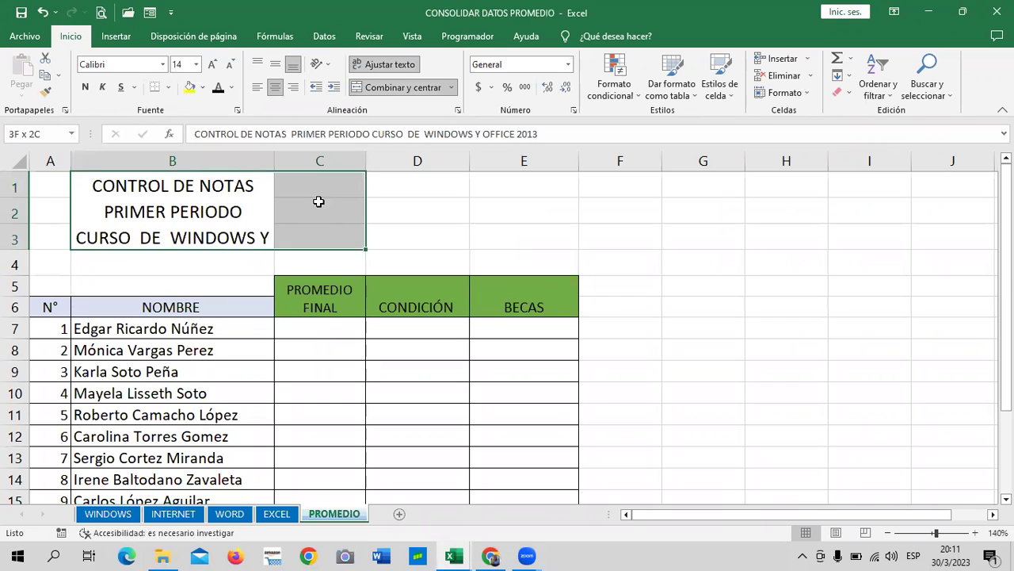
{"action": "left_click", "coordinate": [406, 87]}
{"action": "left_click", "coordinate": [406, 87]}
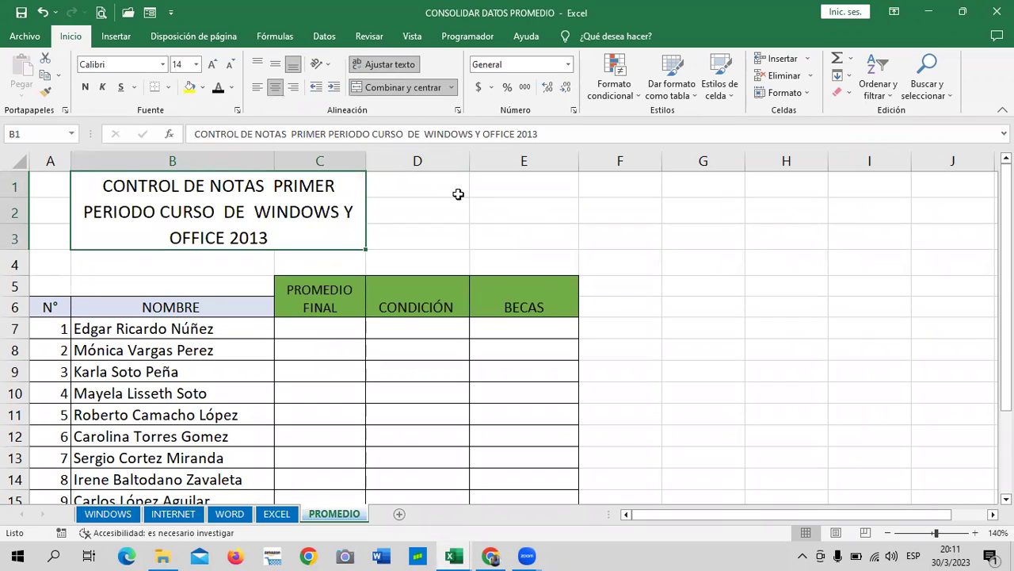
{"action": "left_click", "coordinate": [567, 230]}
{"action": "left_click", "coordinate": [321, 213]}
- Give the title the pink Incorrecto cell style and enlarge its font to size 12
{"action": "left_click", "coordinate": [734, 97]}
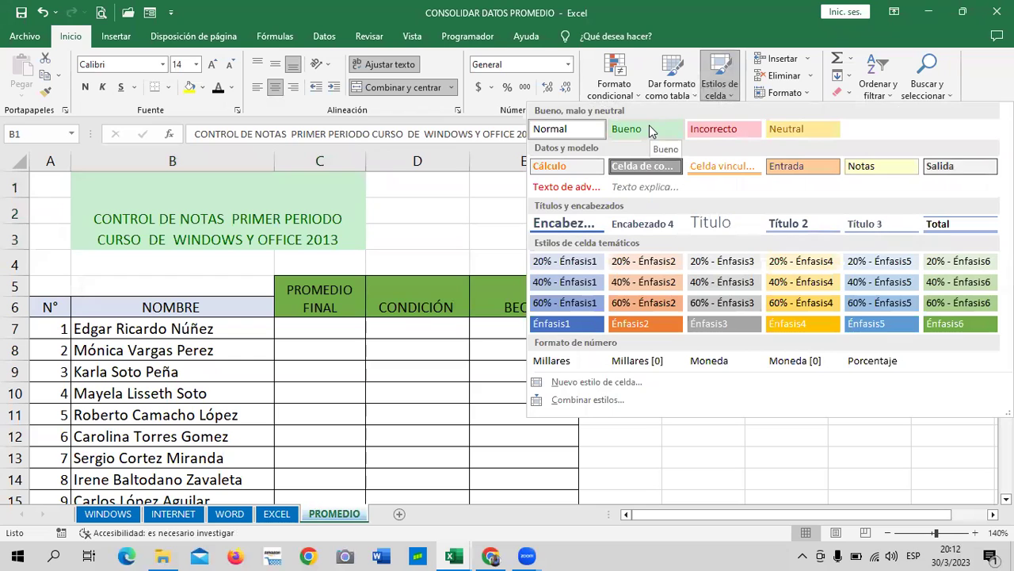
{"action": "left_click", "coordinate": [715, 130]}
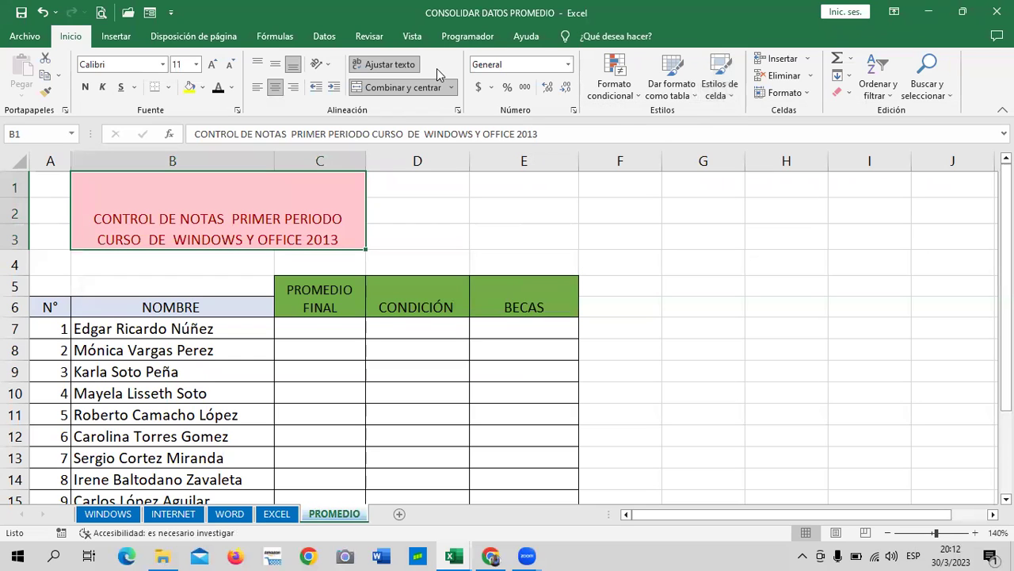
{"action": "left_click", "coordinate": [213, 64]}
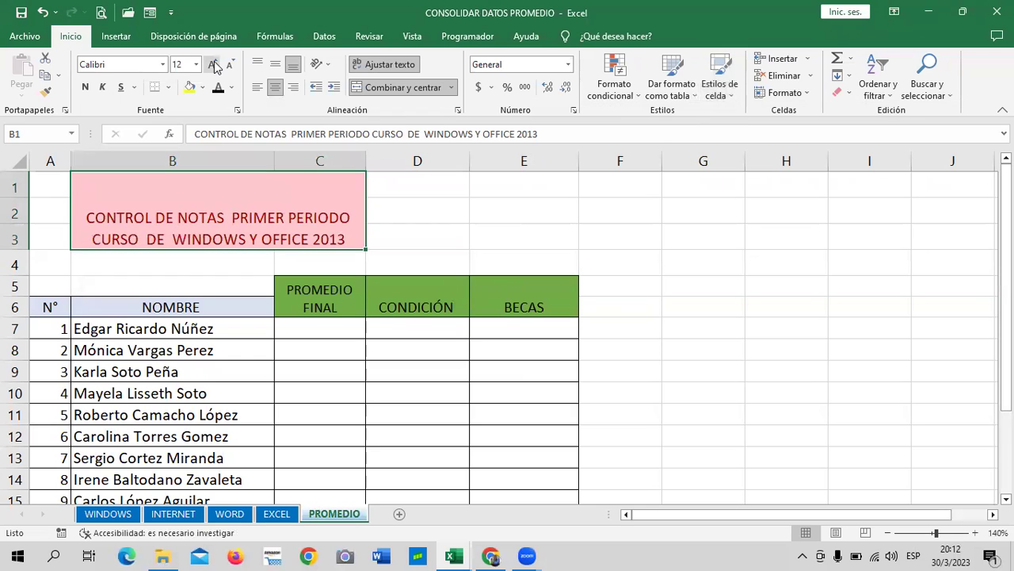
{"action": "left_click", "coordinate": [545, 233]}
{"action": "scroll", "coordinate": [483, 226], "scroll_direction": "down", "scroll_amount": 3}
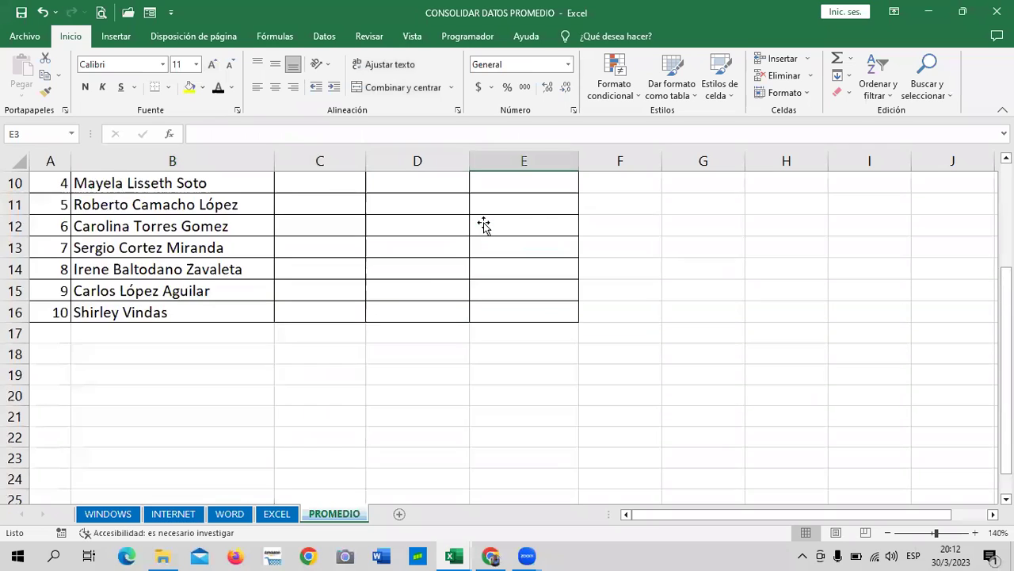
{"action": "scroll", "coordinate": [428, 293], "scroll_direction": "up", "scroll_amount": 3}
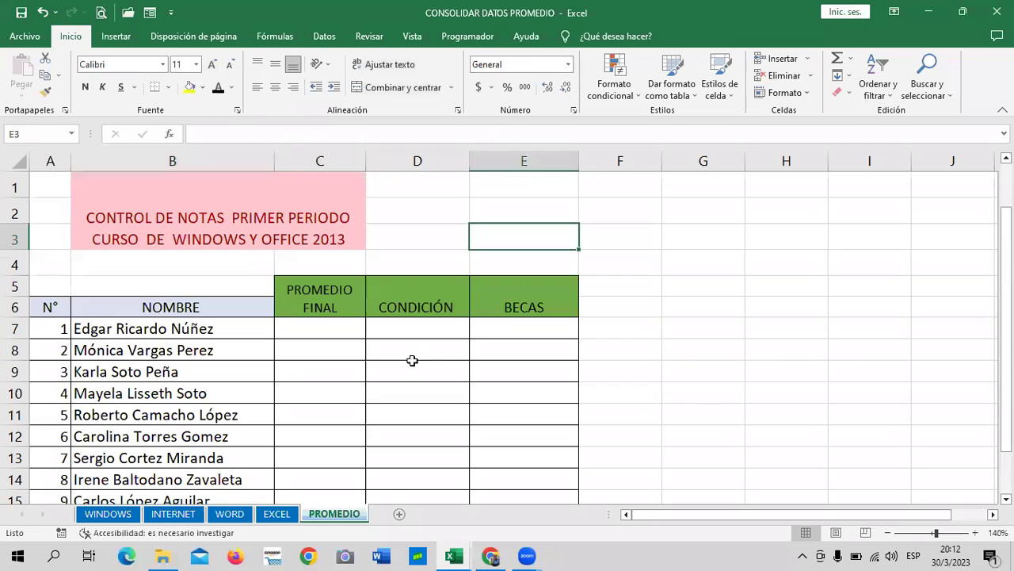
{"action": "left_click", "coordinate": [332, 329]}
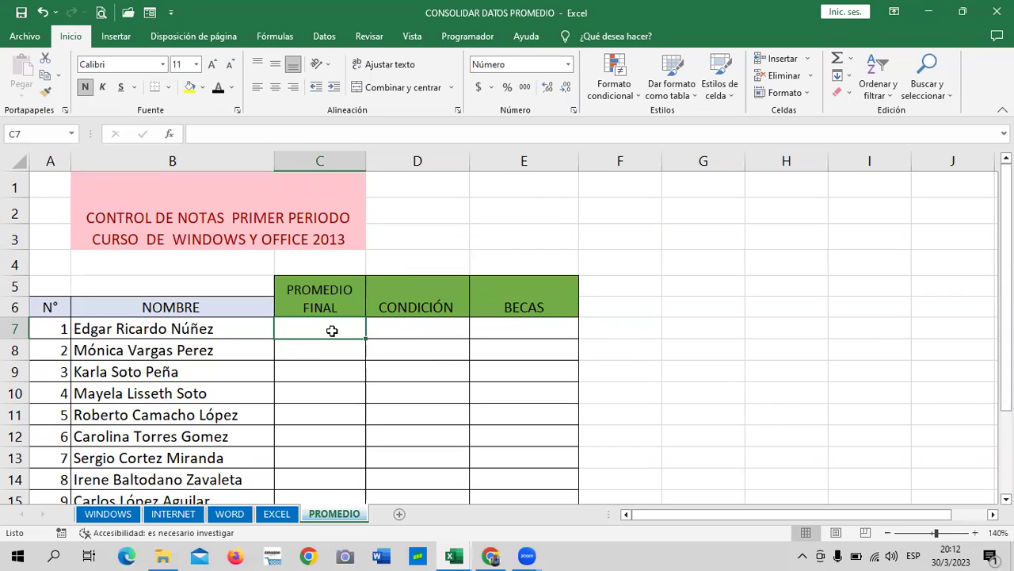
{"action": "left_click", "coordinate": [112, 516]}
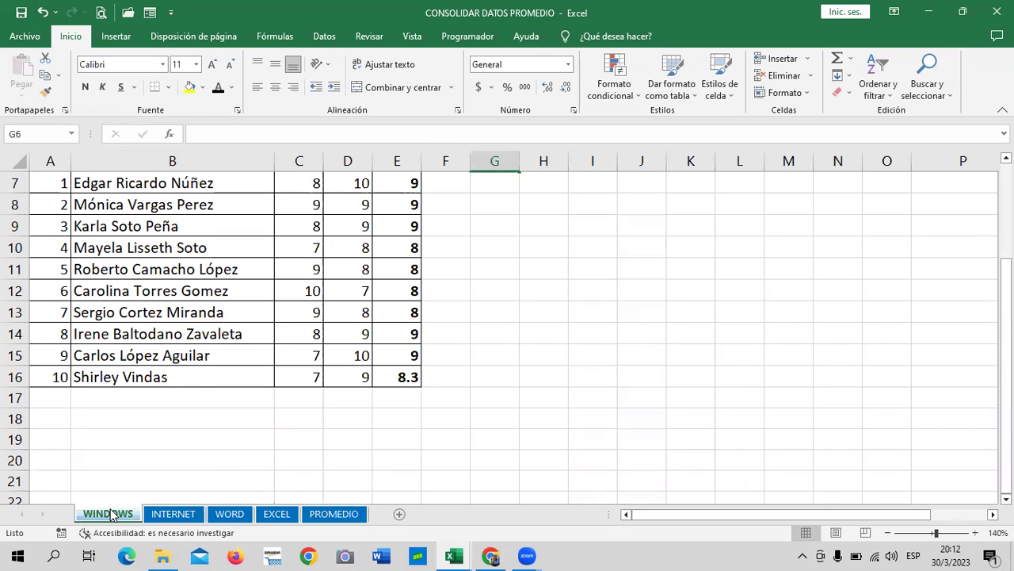
{"action": "scroll", "coordinate": [112, 515], "scroll_direction": "up", "scroll_amount": 1}
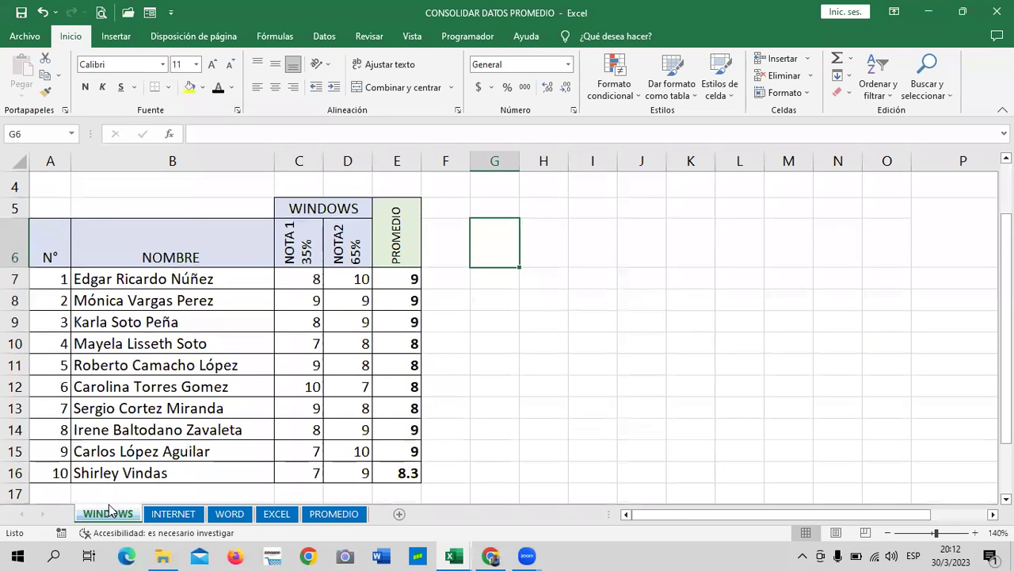
{"action": "scroll", "coordinate": [110, 508], "scroll_direction": "down", "scroll_amount": 1}
{"action": "scroll", "coordinate": [111, 476], "scroll_direction": "up", "scroll_amount": 1}
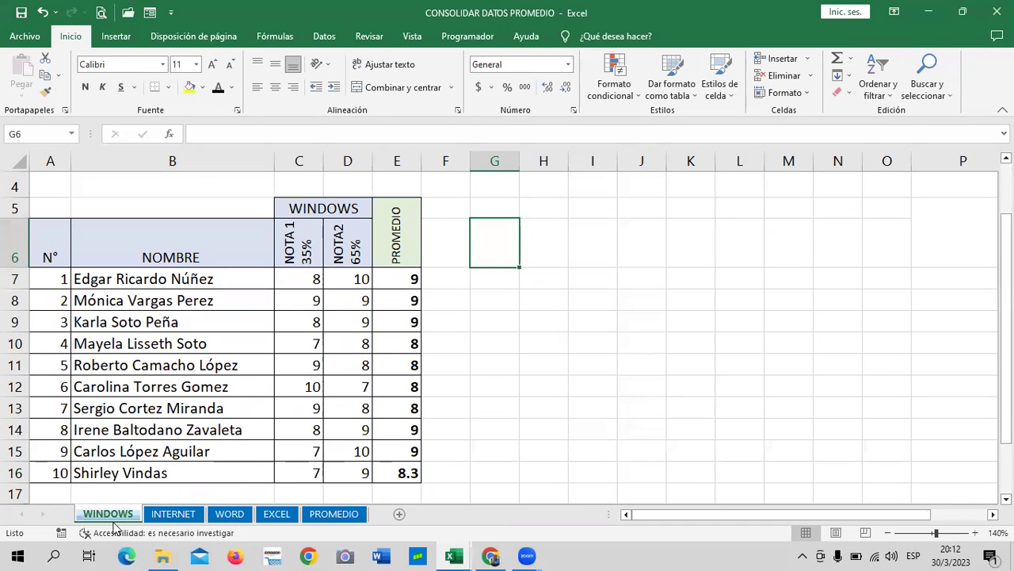
{"action": "left_click", "coordinate": [309, 239]}
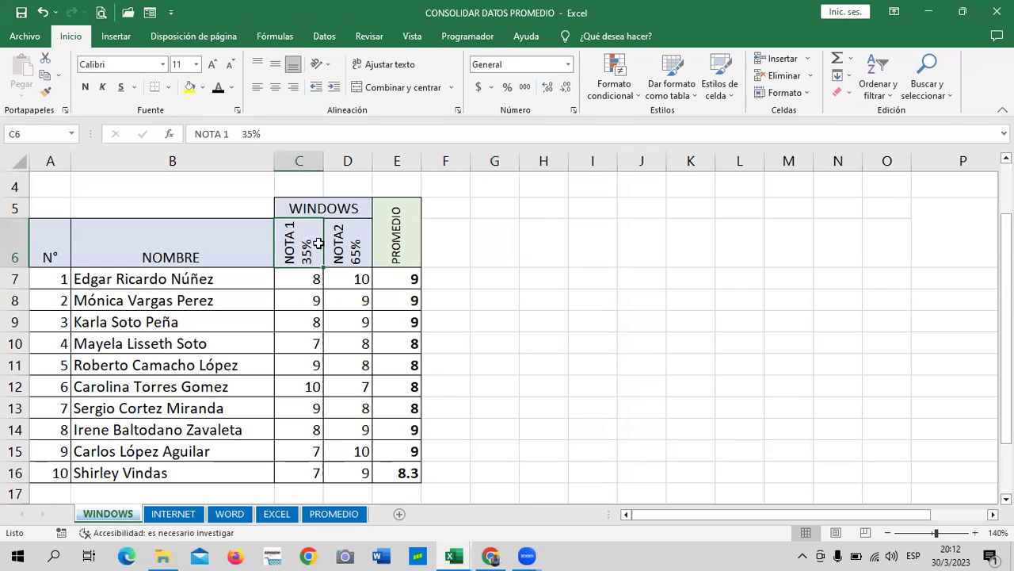
{"action": "left_click", "coordinate": [348, 242]}
{"action": "left_click", "coordinate": [390, 280]}
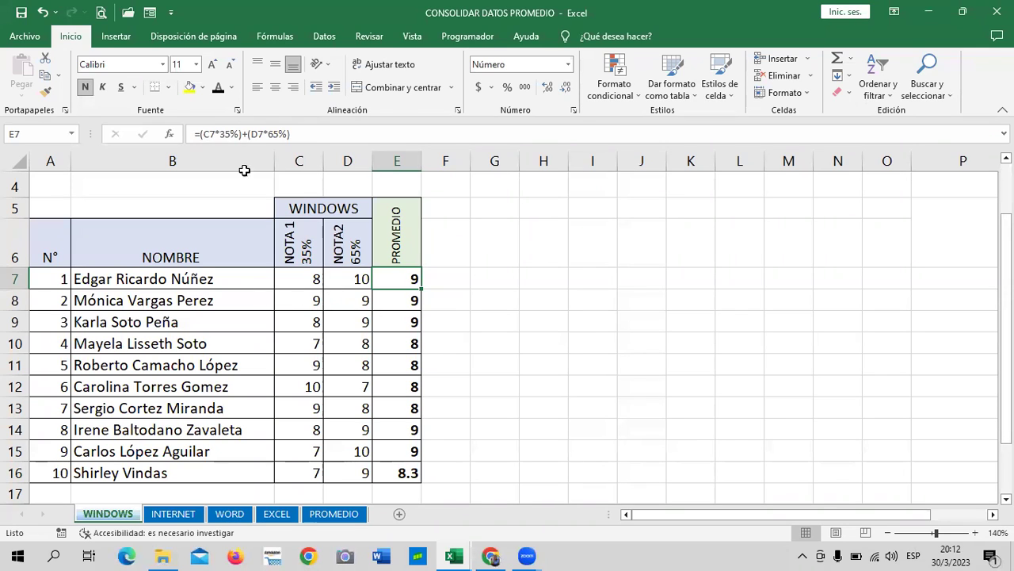
{"action": "left_click", "coordinate": [321, 130]}
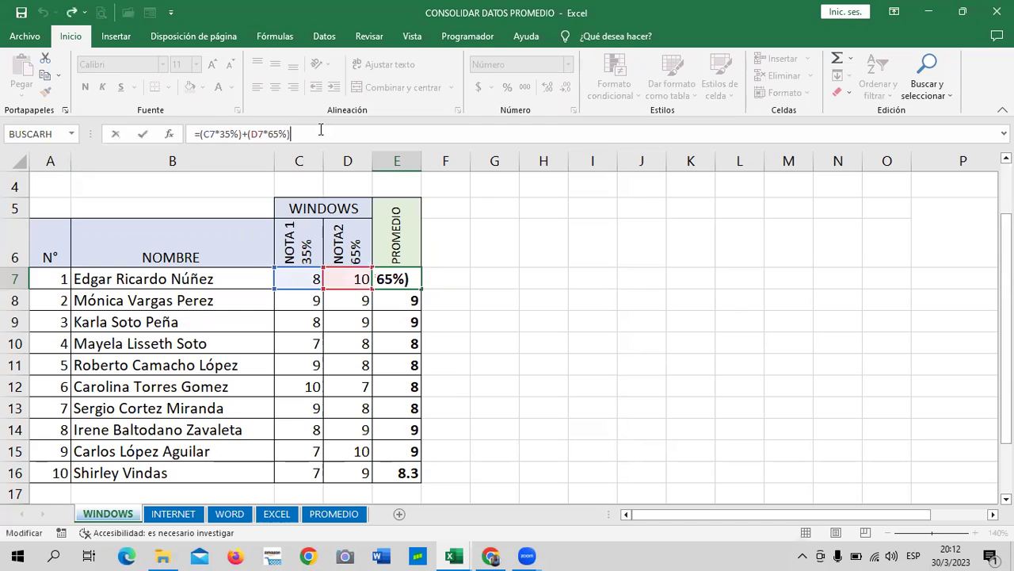
{"action": "key", "text": "Return"}
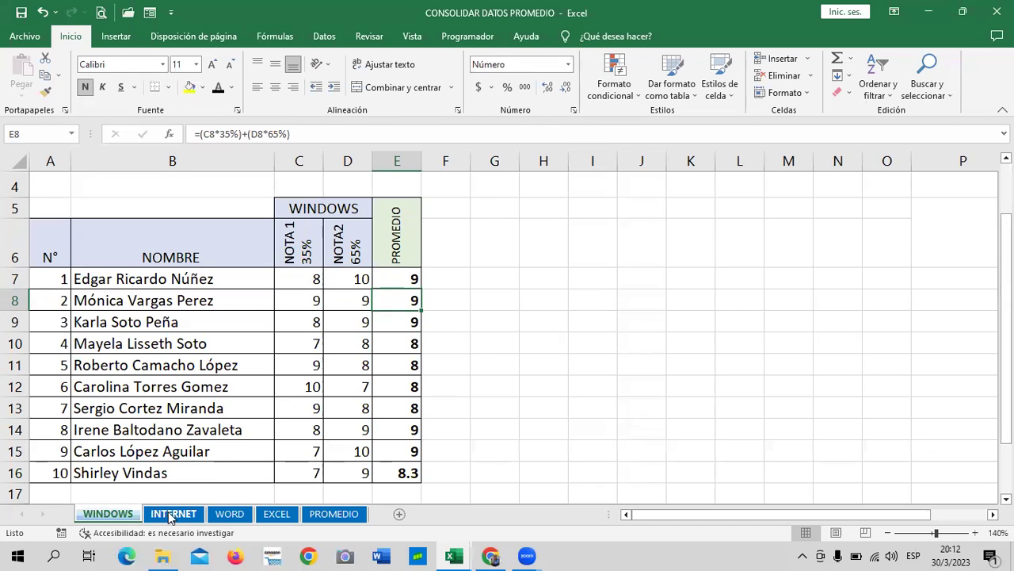
{"action": "left_click", "coordinate": [174, 515]}
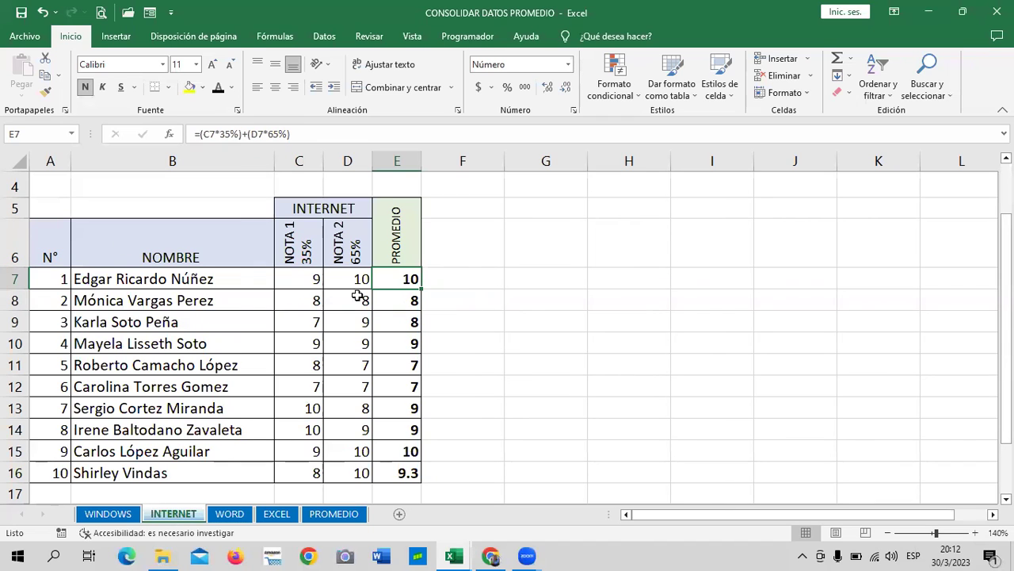
{"action": "left_click", "coordinate": [309, 278]}
{"action": "left_click", "coordinate": [353, 283]}
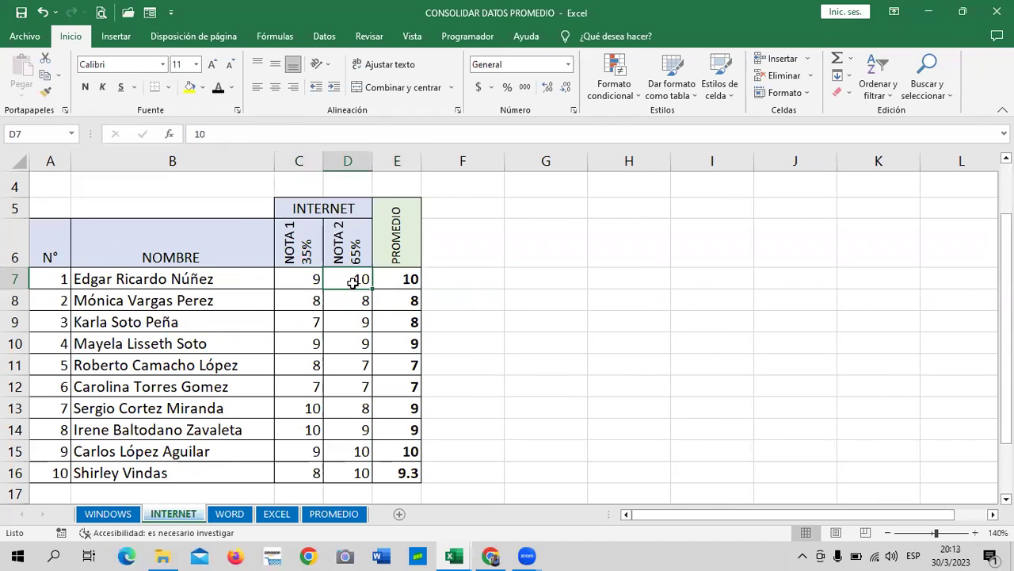
{"action": "left_click", "coordinate": [306, 277]}
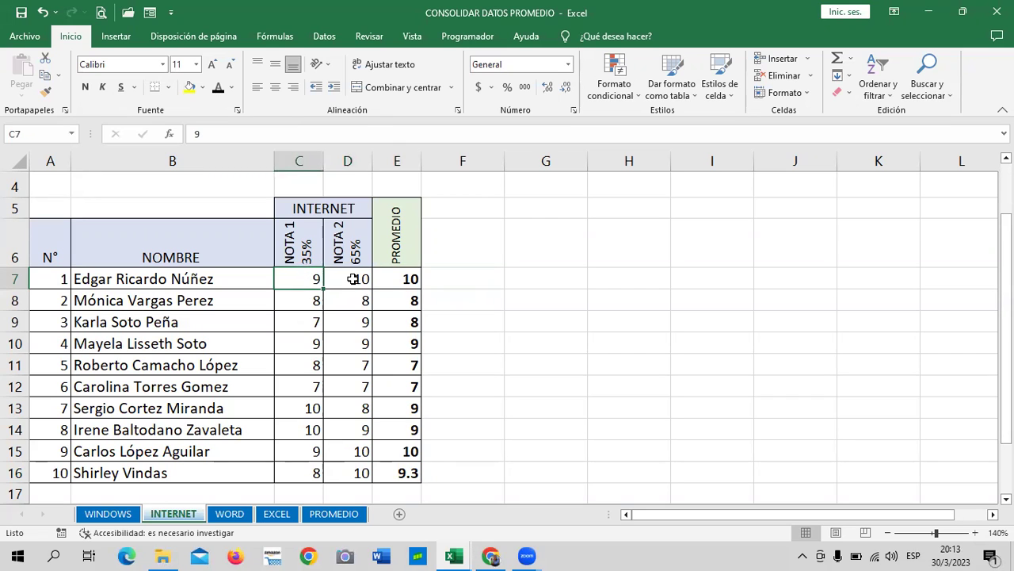
{"action": "left_click", "coordinate": [352, 279]}
{"action": "left_click", "coordinate": [390, 281]}
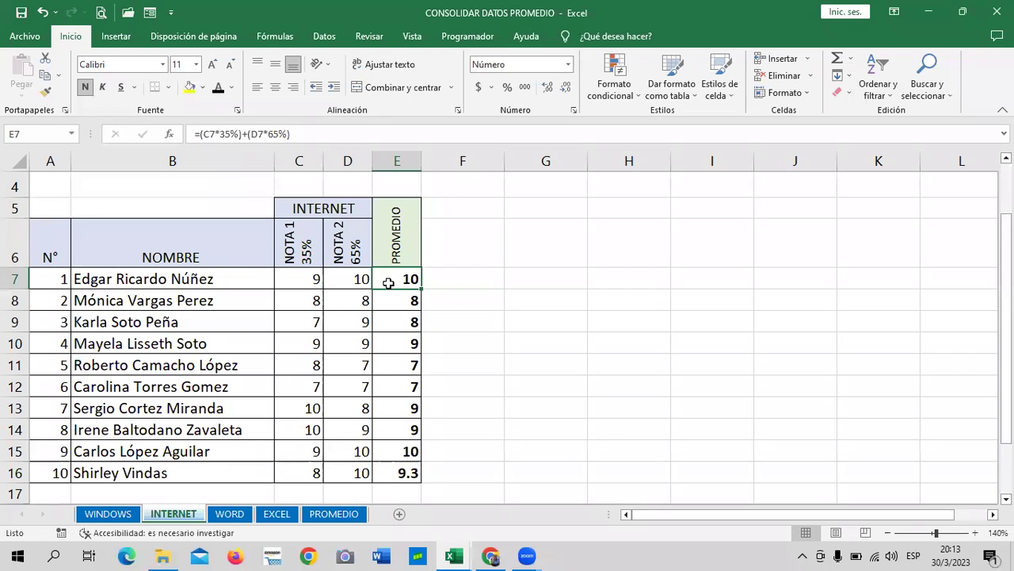
{"action": "key", "text": "Down"}
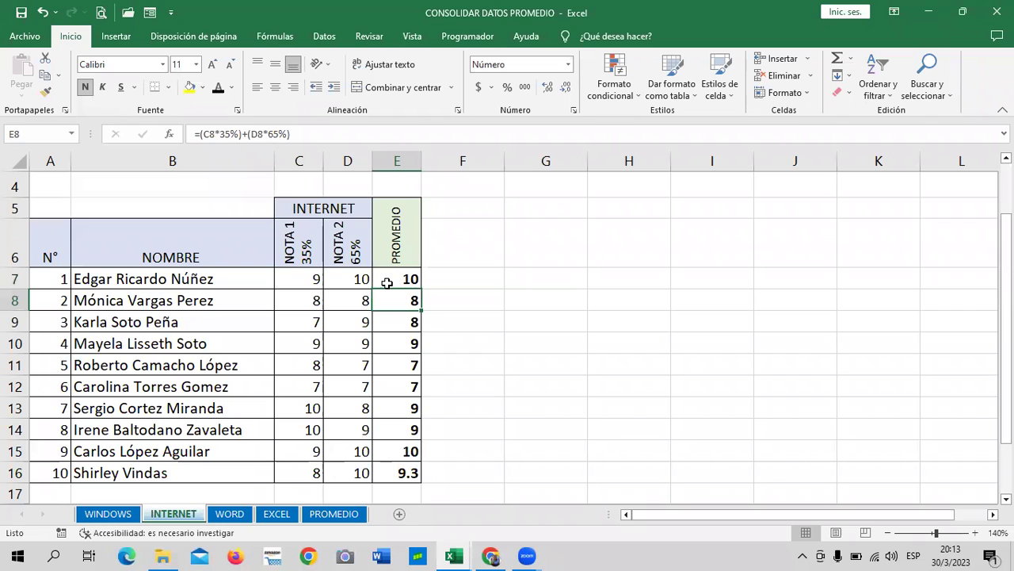
{"action": "left_click", "coordinate": [132, 517]}
{"action": "left_click", "coordinate": [180, 517]}
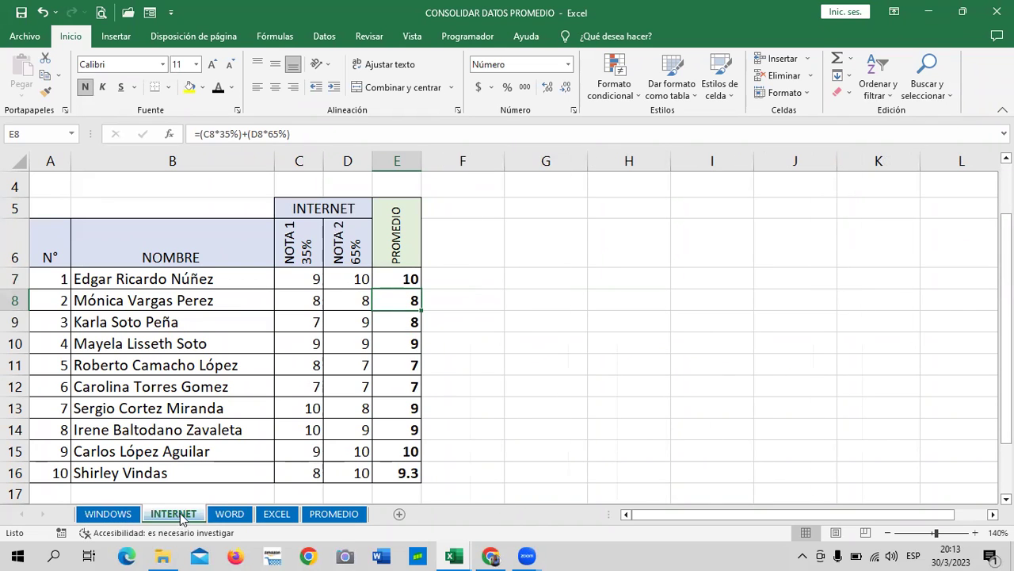
{"action": "left_click", "coordinate": [235, 519]}
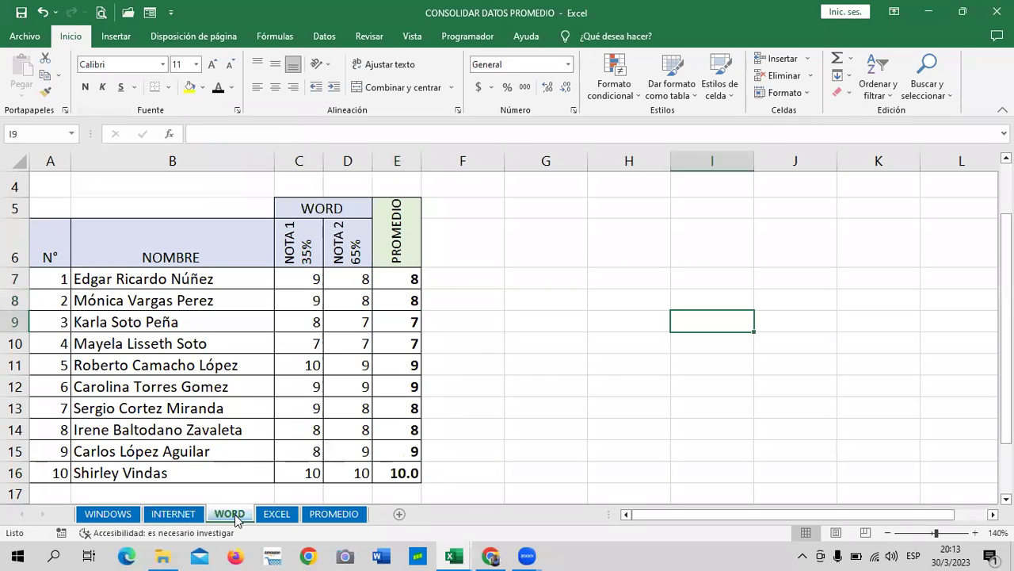
{"action": "left_click", "coordinate": [406, 279]}
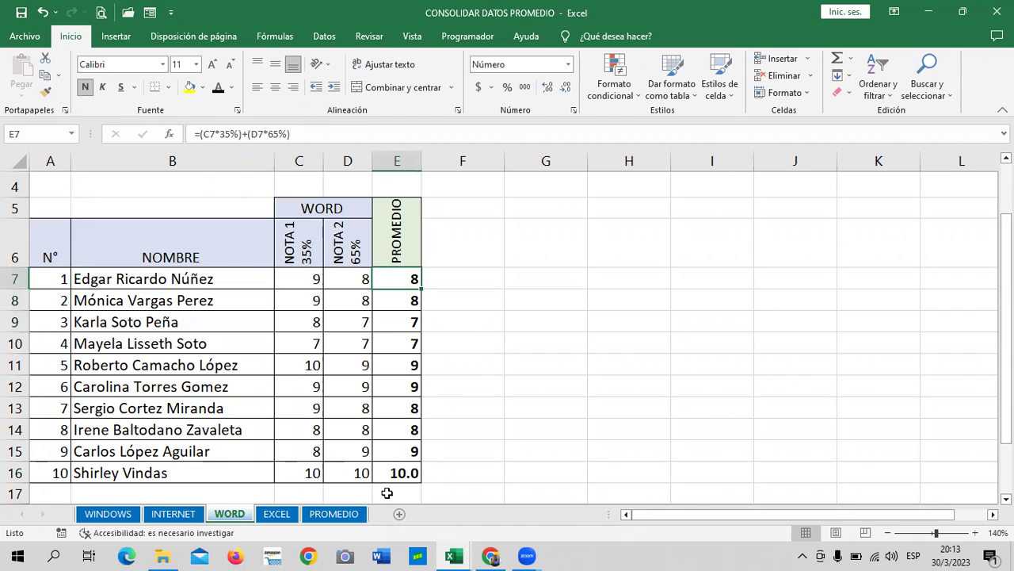
{"action": "left_click", "coordinate": [279, 514]}
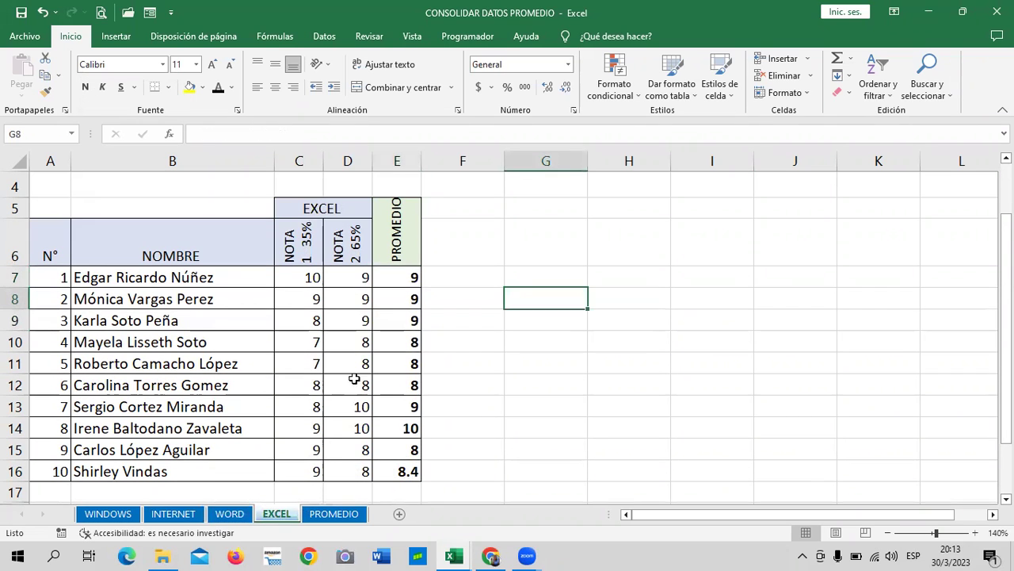
{"action": "left_click", "coordinate": [391, 273]}
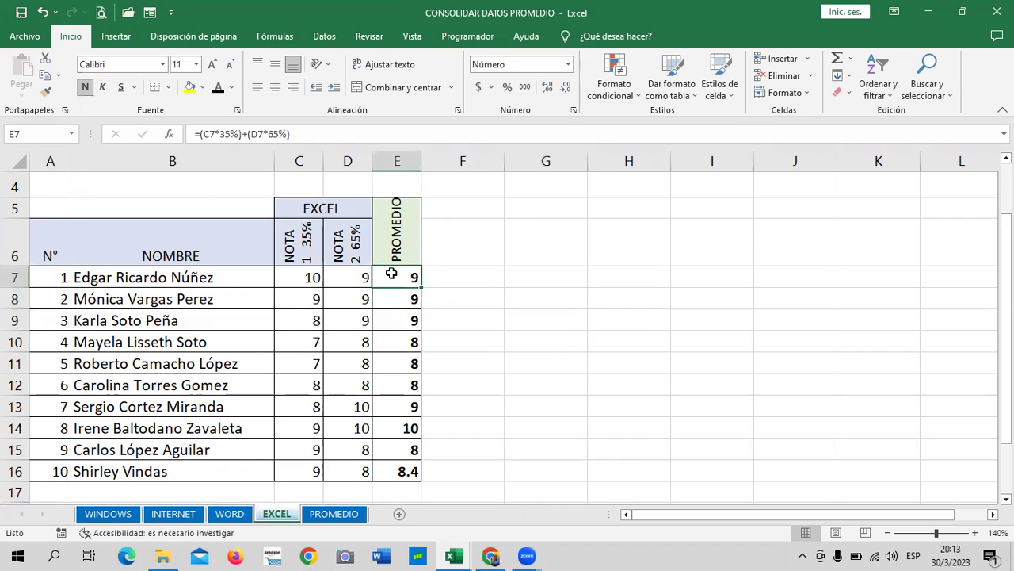
{"action": "left_click", "coordinate": [334, 514]}
{"action": "scroll", "coordinate": [481, 396], "scroll_direction": "down", "scroll_amount": 1}
{"action": "scroll", "coordinate": [539, 380], "scroll_direction": "down", "scroll_amount": 2}
{"action": "scroll", "coordinate": [525, 397], "scroll_direction": "down", "scroll_amount": 2}
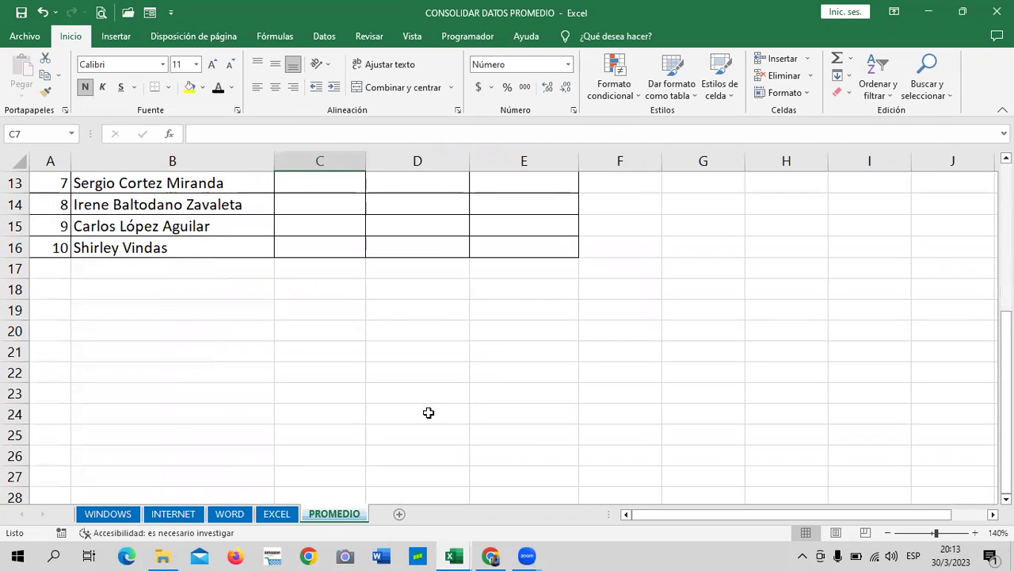
{"action": "scroll", "coordinate": [429, 416], "scroll_direction": "up", "scroll_amount": 3}
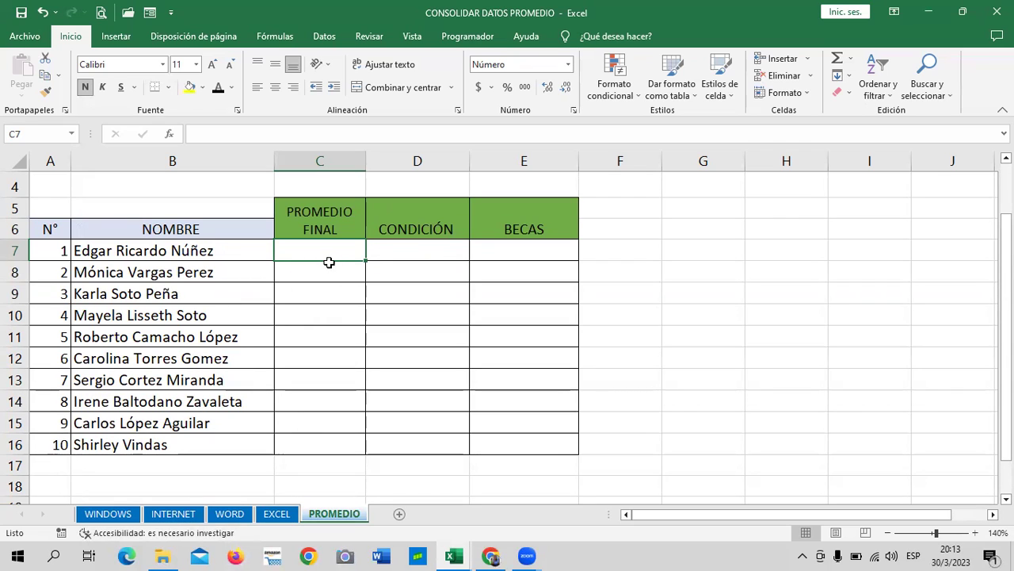
{"action": "left_click", "coordinate": [419, 251]}
{"action": "left_click", "coordinate": [510, 247]}
{"action": "left_click", "coordinate": [420, 250]}
{"action": "left_click", "coordinate": [331, 253]}
{"action": "left_click", "coordinate": [449, 253]}
{"action": "left_click", "coordinate": [498, 252]}
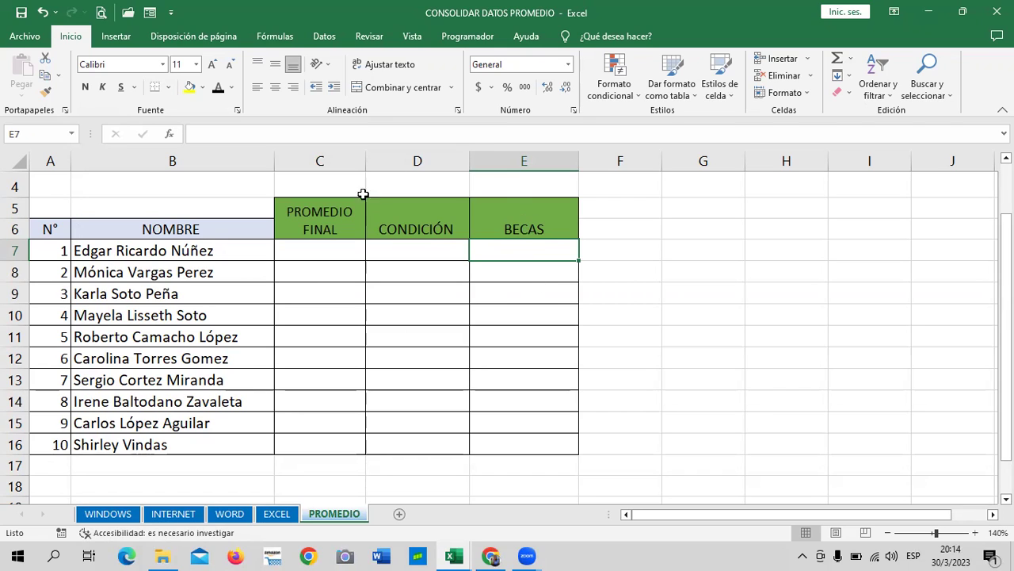
{"action": "left_click", "coordinate": [309, 248]}
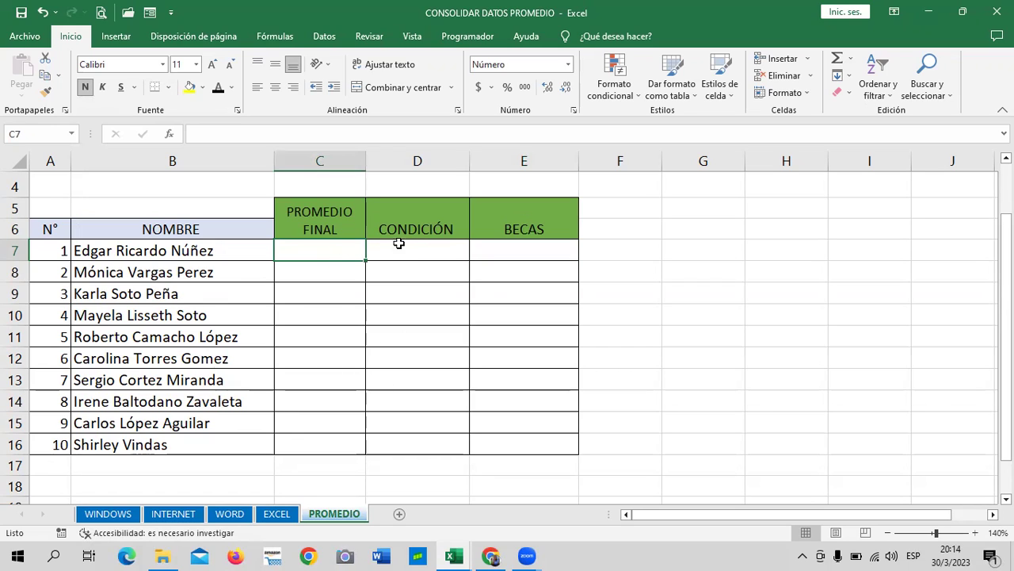
{"action": "left_click", "coordinate": [410, 256]}
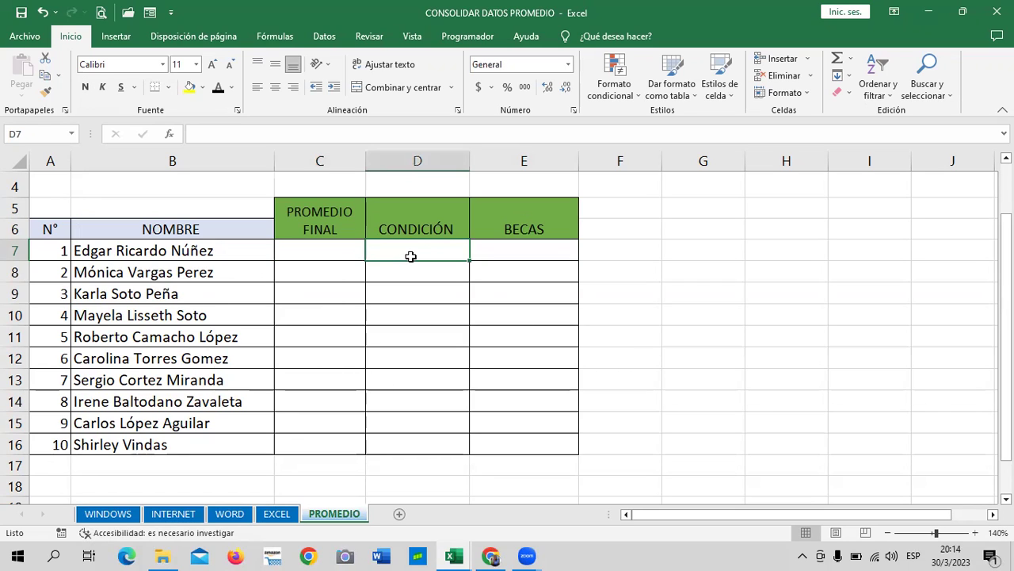
{"action": "left_click", "coordinate": [513, 252]}
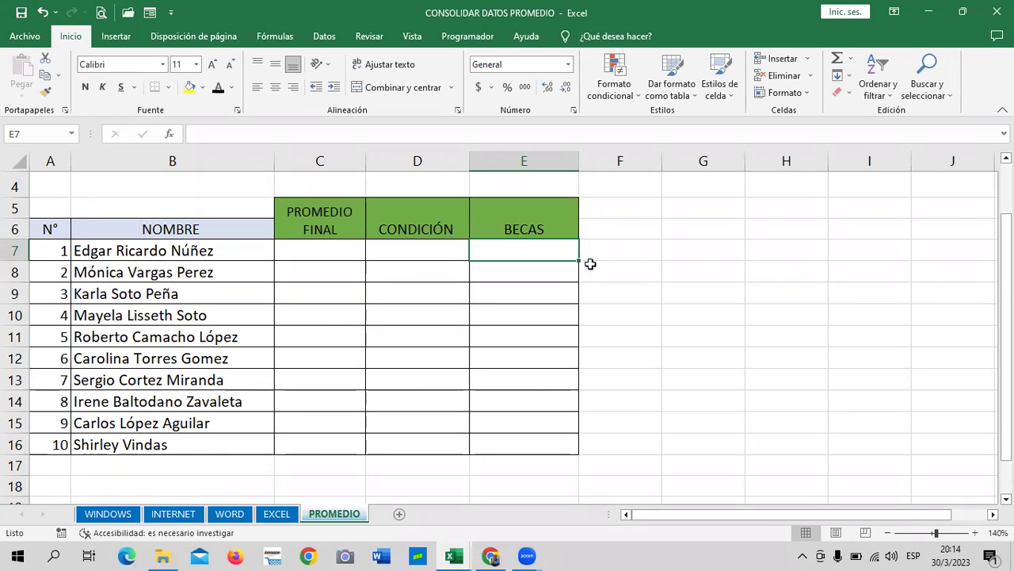
{"action": "mouse_move", "coordinate": [454, 556]}
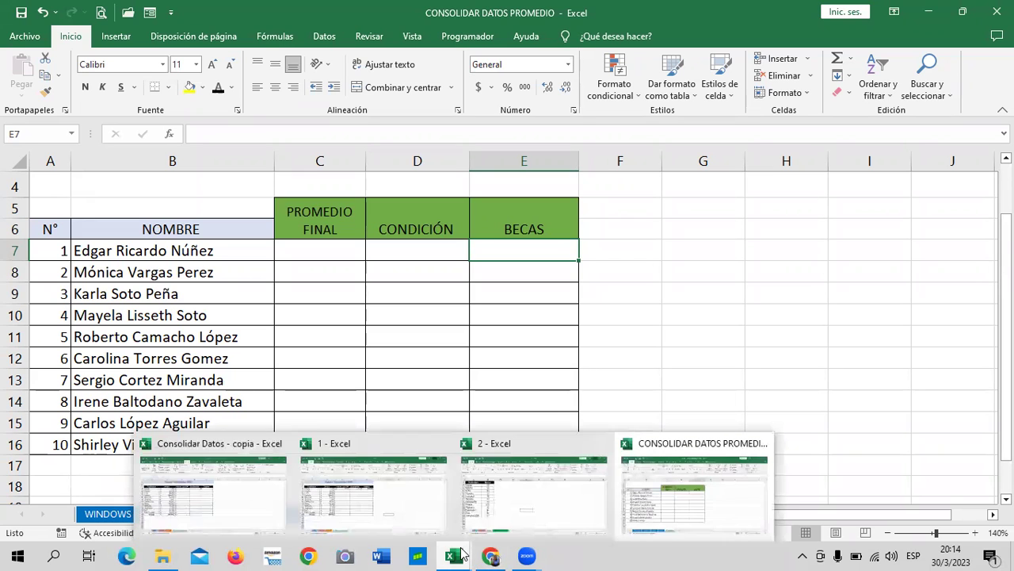
{"action": "mouse_move", "coordinate": [373, 485]}
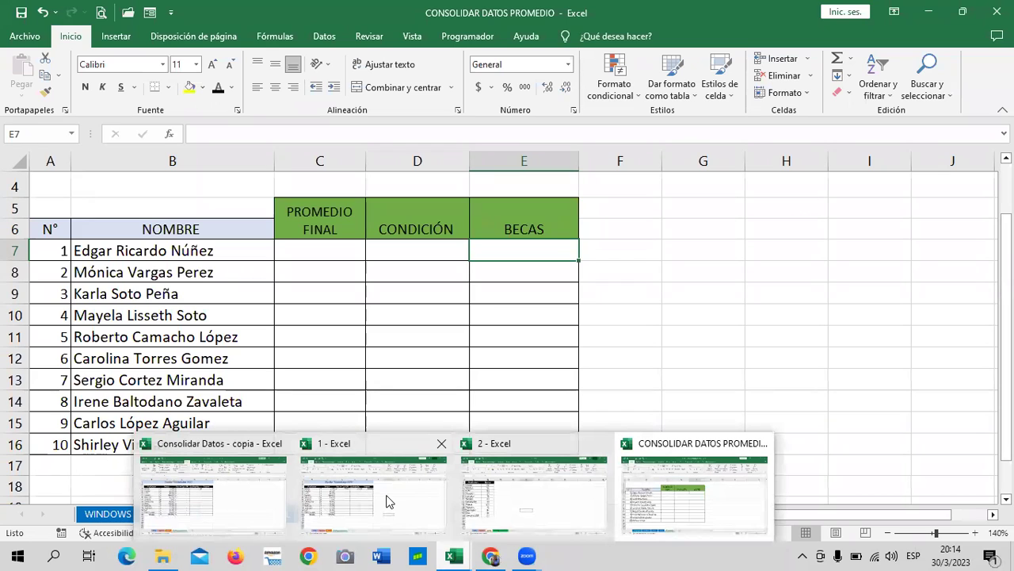
- Switch to Consolidar Datos - copia on Reporte Consolidado, select G13 and I15:I16, then return to the course
{"action": "left_click", "coordinate": [265, 508]}
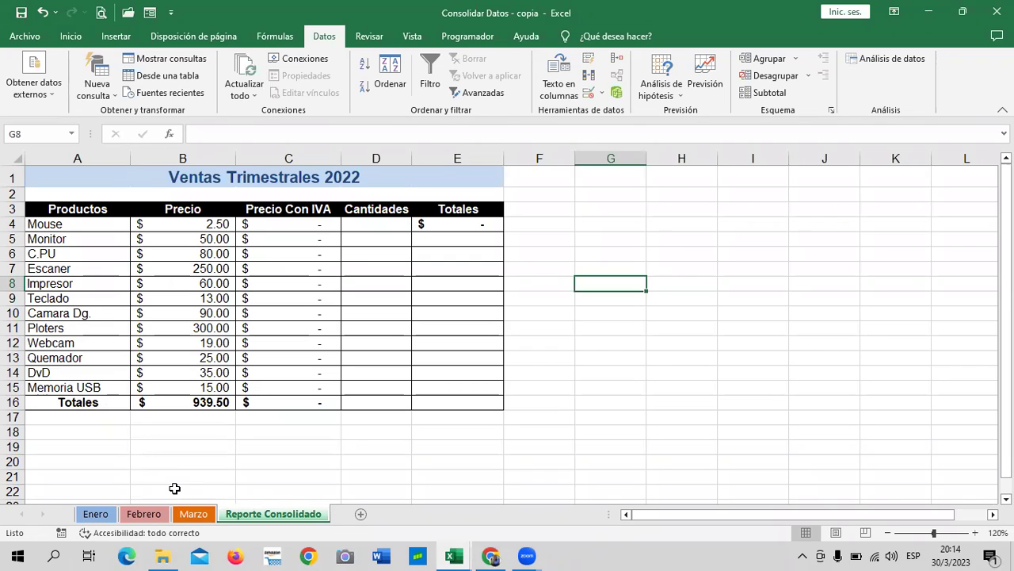
{"action": "left_click", "coordinate": [96, 514], "text": "ctrl"}
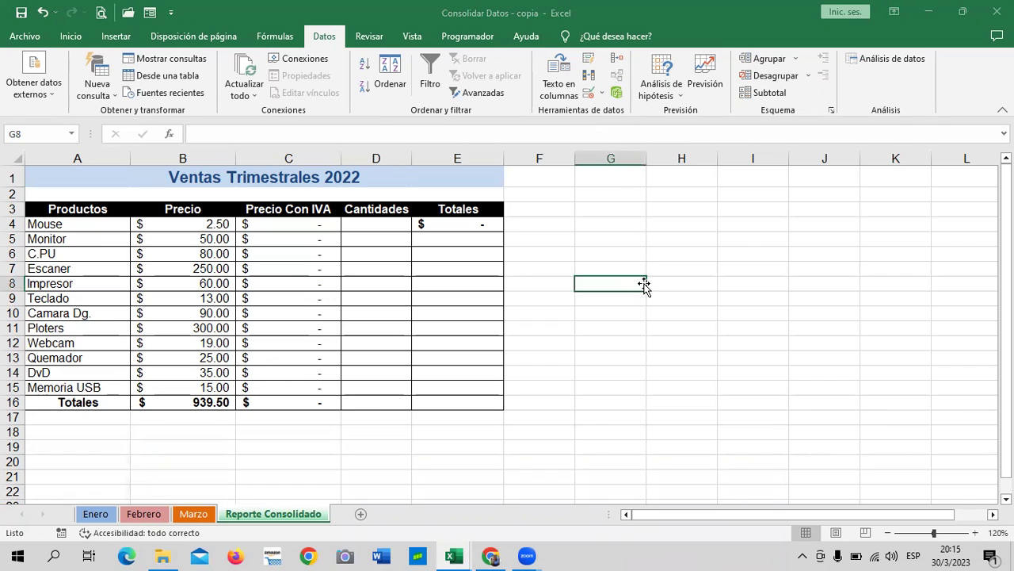
{"action": "left_click", "coordinate": [626, 356]}
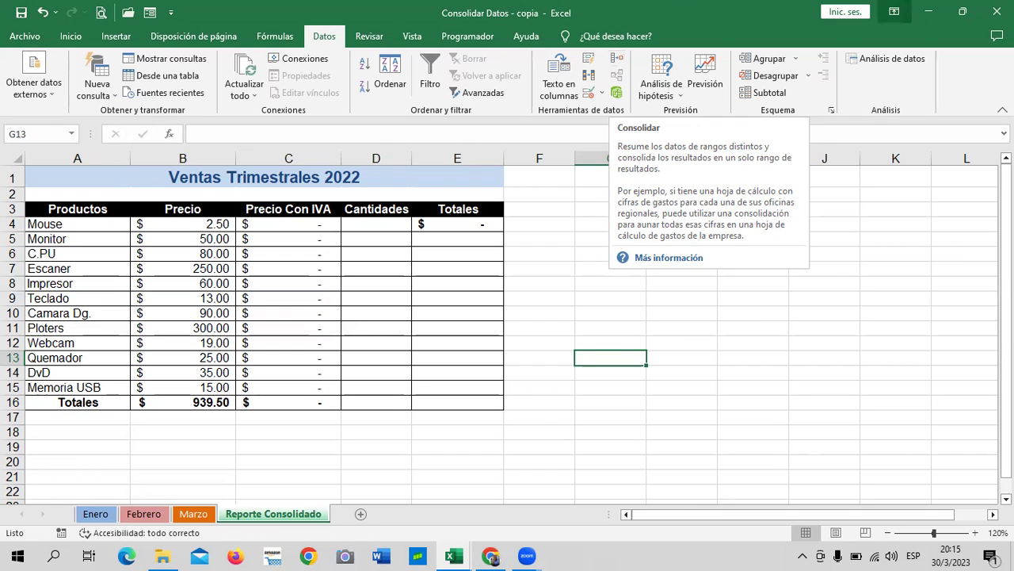
{"action": "left_click_drag", "start_coordinate": [787, 402], "coordinate": [784, 390]}
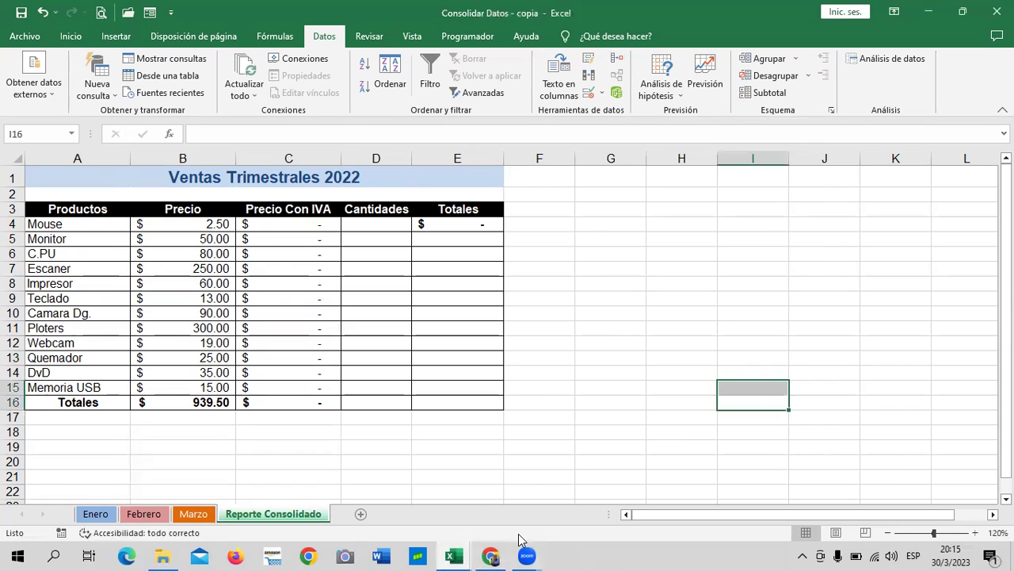
{"action": "mouse_move", "coordinate": [491, 555]}
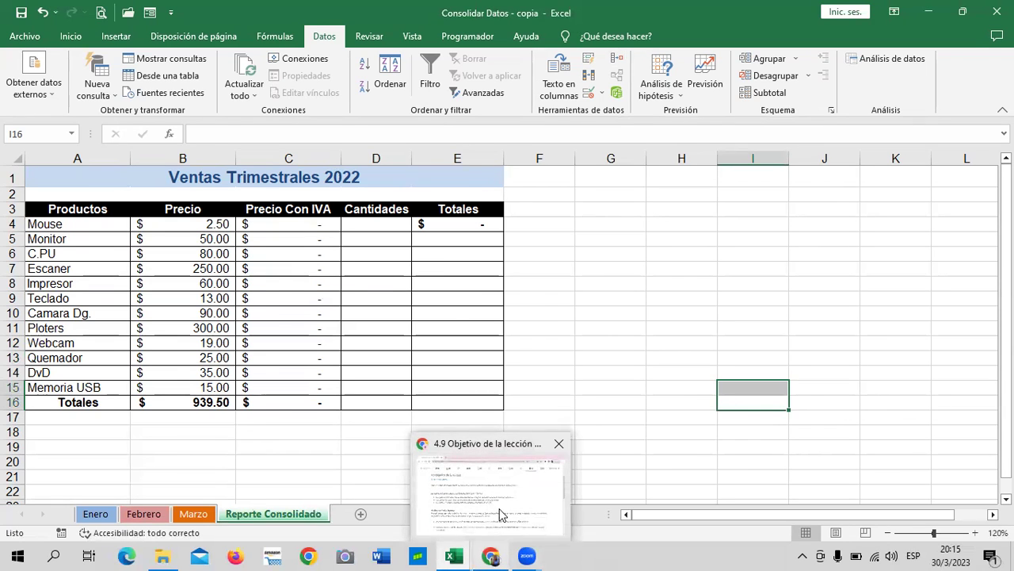
{"action": "left_click", "coordinate": [502, 516]}
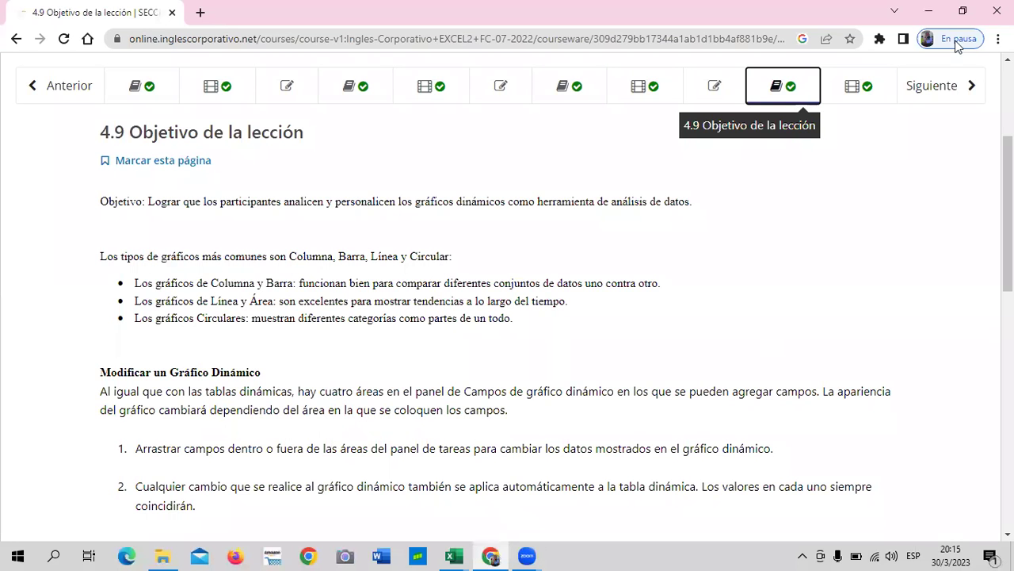
{"action": "left_click", "coordinate": [843, 236]}
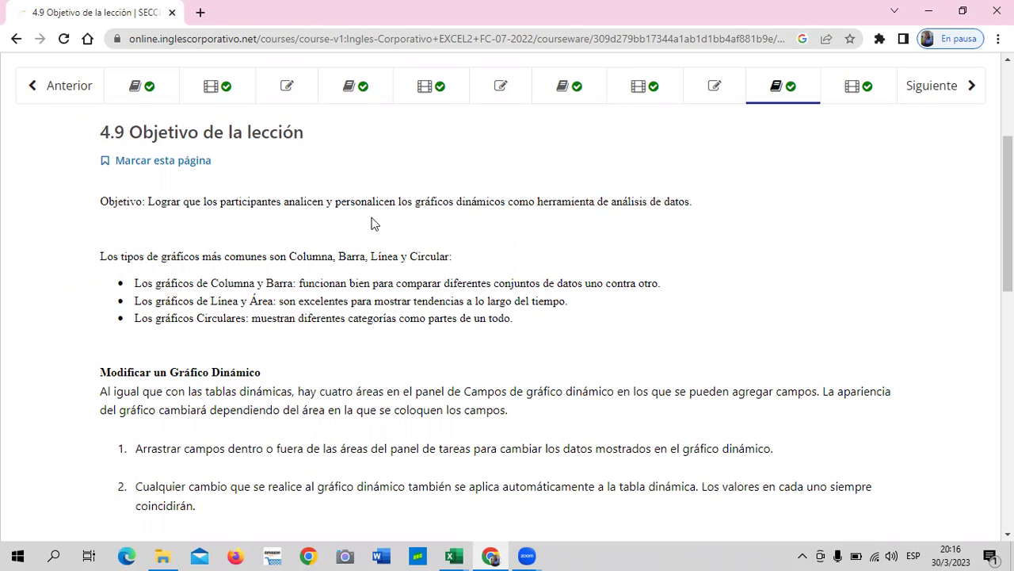
{"action": "scroll", "coordinate": [590, 330], "scroll_direction": "up", "scroll_amount": 3}
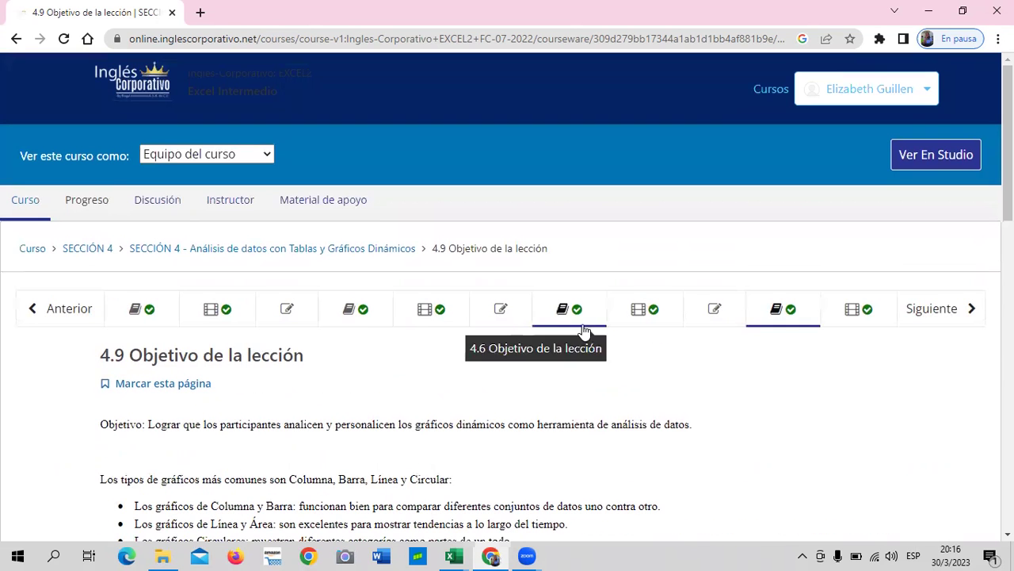
- Open SECCIÓN 3's Administración y Seguridad en los Datos unit and go to 3.9 Objetivo de la lección
{"action": "left_click", "coordinate": [34, 250]}
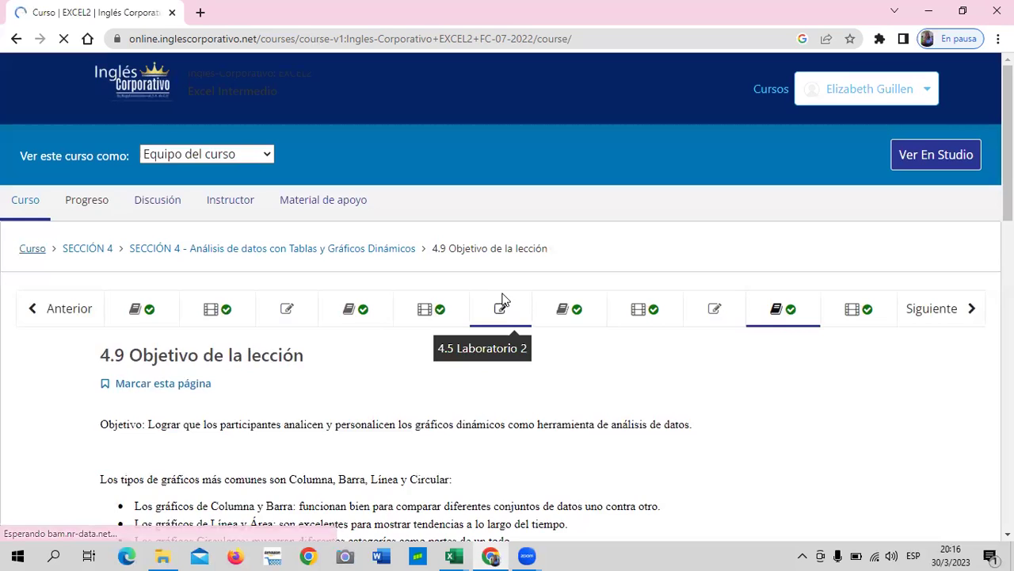
{"action": "scroll", "coordinate": [309, 379], "scroll_direction": "down", "scroll_amount": 1}
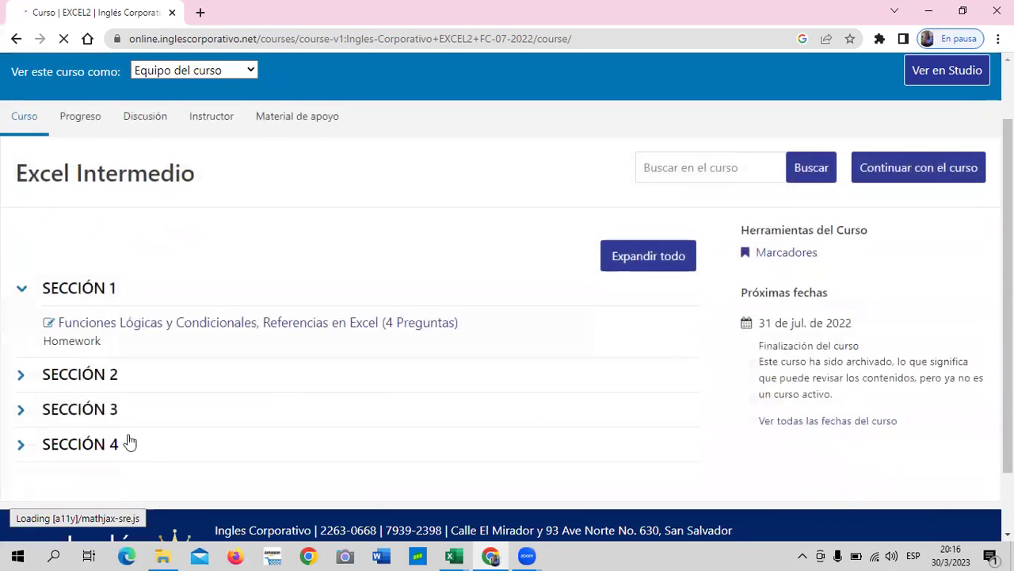
{"action": "left_click", "coordinate": [109, 409]}
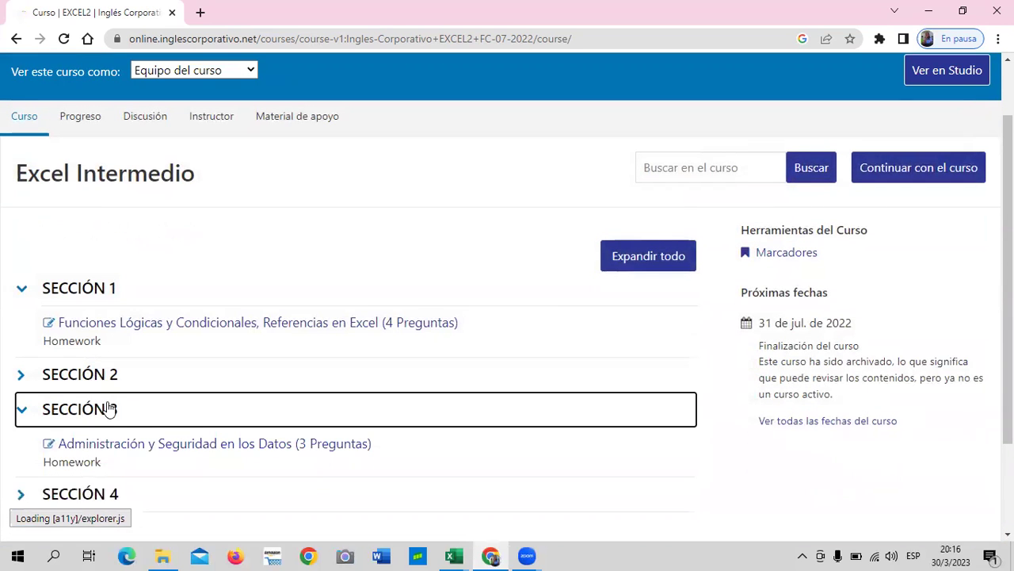
{"action": "left_click", "coordinate": [195, 445]}
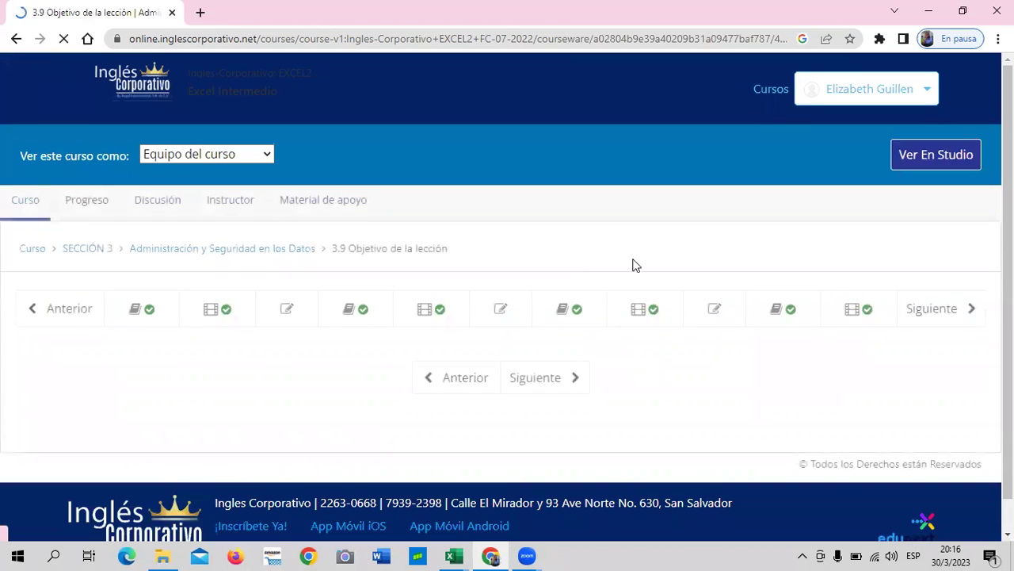
{"action": "left_click", "coordinate": [831, 305]}
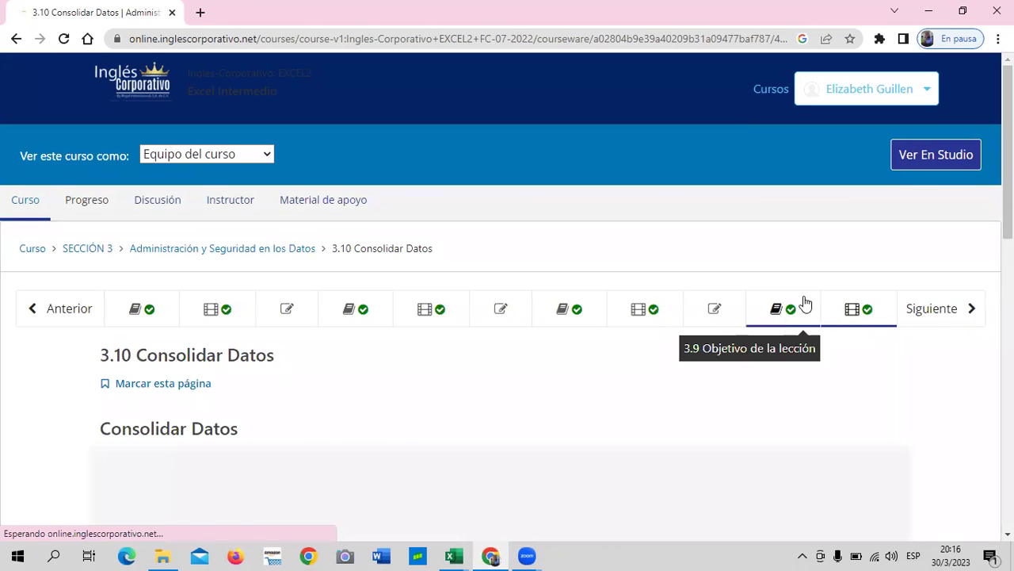
{"action": "left_click", "coordinate": [802, 303]}
{"action": "scroll", "coordinate": [529, 417], "scroll_direction": "down", "scroll_amount": 2}
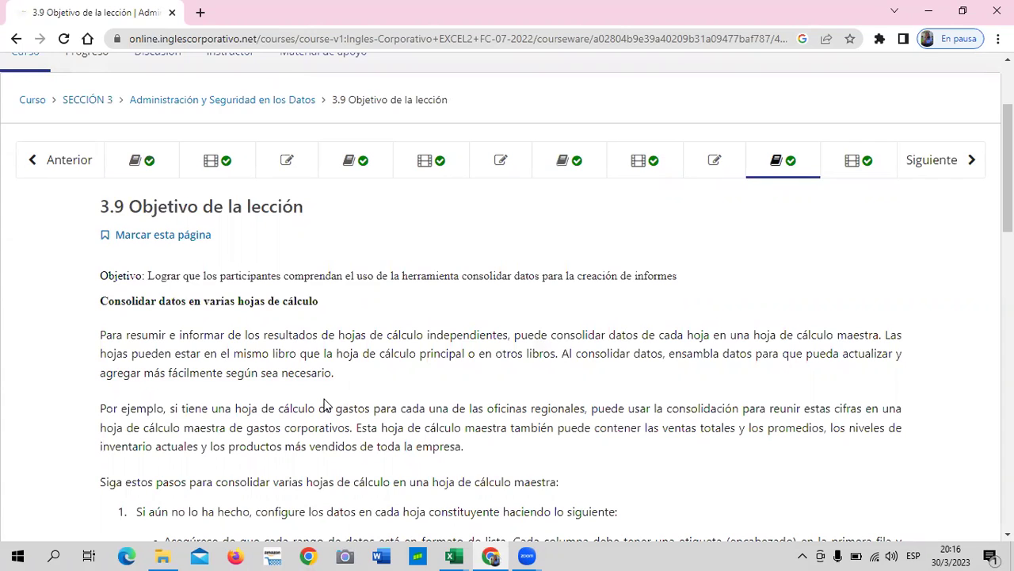
{"action": "scroll", "coordinate": [324, 404], "scroll_direction": "down", "scroll_amount": 1}
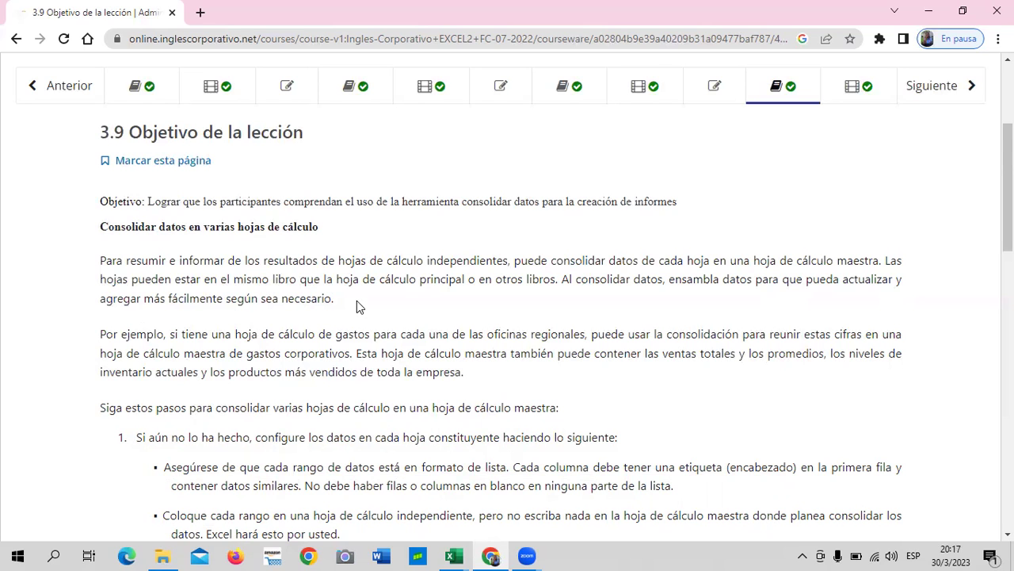
{"action": "scroll", "coordinate": [357, 306], "scroll_direction": "down", "scroll_amount": 1}
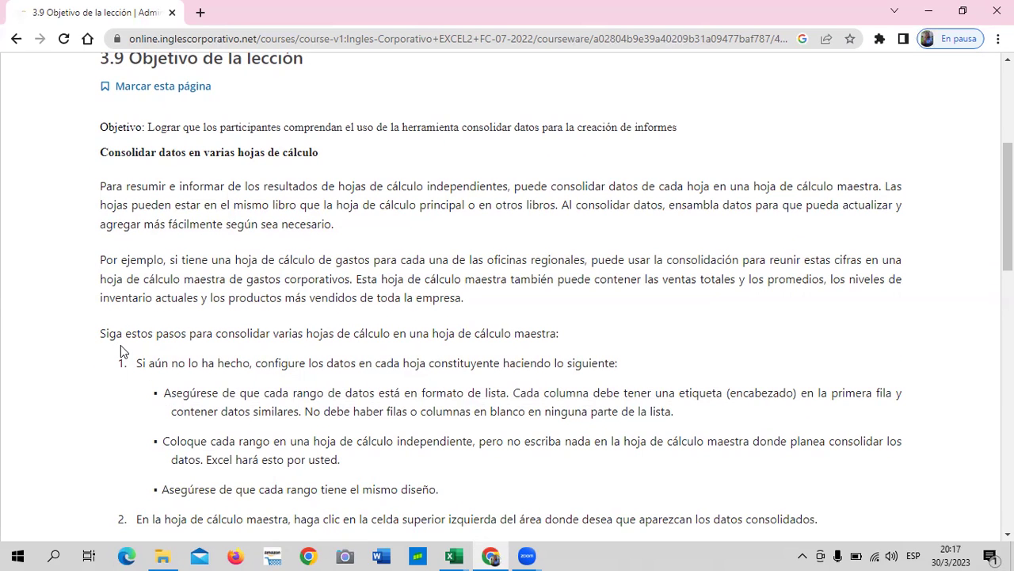
{"action": "scroll", "coordinate": [120, 346], "scroll_direction": "down", "scroll_amount": 1}
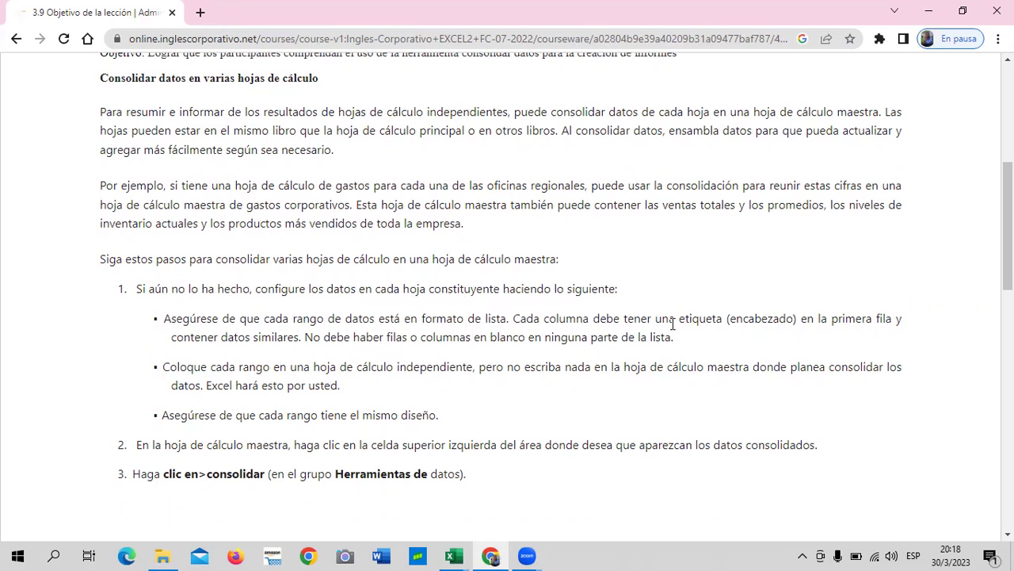
{"action": "scroll", "coordinate": [673, 333], "scroll_direction": "down", "scroll_amount": 1}
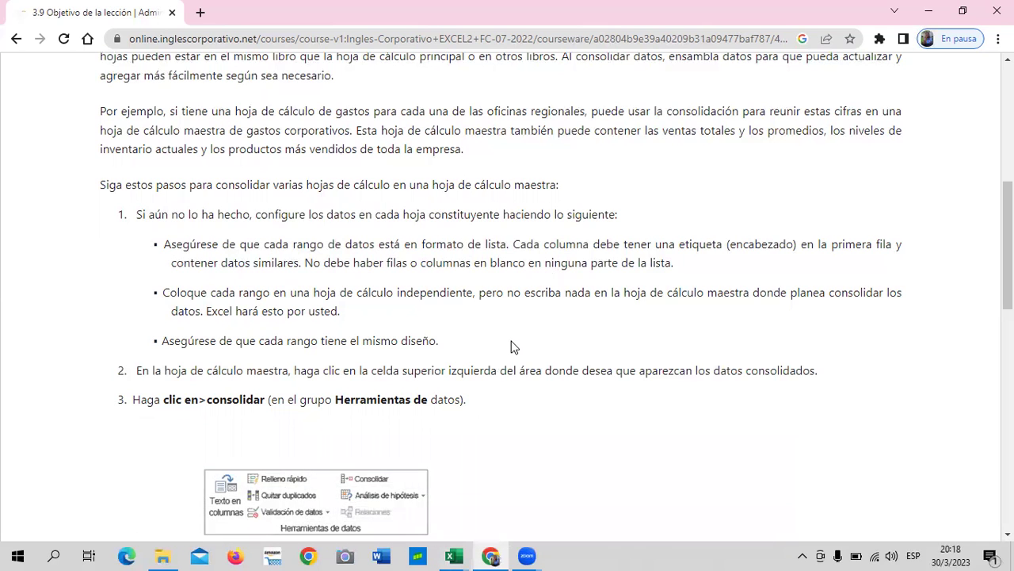
{"action": "scroll", "coordinate": [511, 347], "scroll_direction": "down", "scroll_amount": 2}
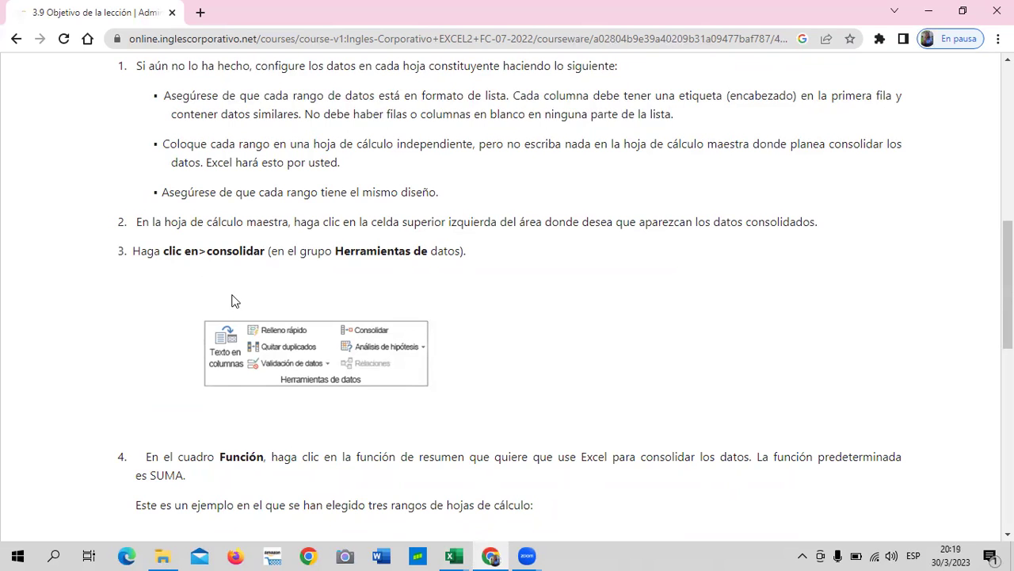
{"action": "scroll", "coordinate": [290, 439], "scroll_direction": "down", "scroll_amount": 2}
{"action": "scroll", "coordinate": [255, 375], "scroll_direction": "down", "scroll_amount": 2}
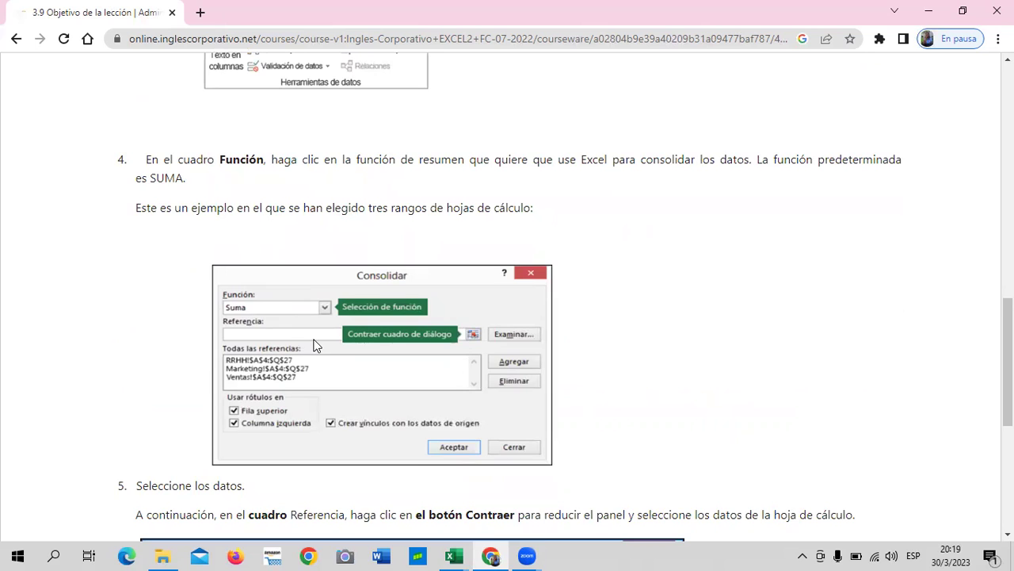
{"action": "scroll", "coordinate": [316, 345], "scroll_direction": "down", "scroll_amount": 1}
{"action": "scroll", "coordinate": [340, 329], "scroll_direction": "down", "scroll_amount": 1}
{"action": "scroll", "coordinate": [335, 338], "scroll_direction": "down", "scroll_amount": 2}
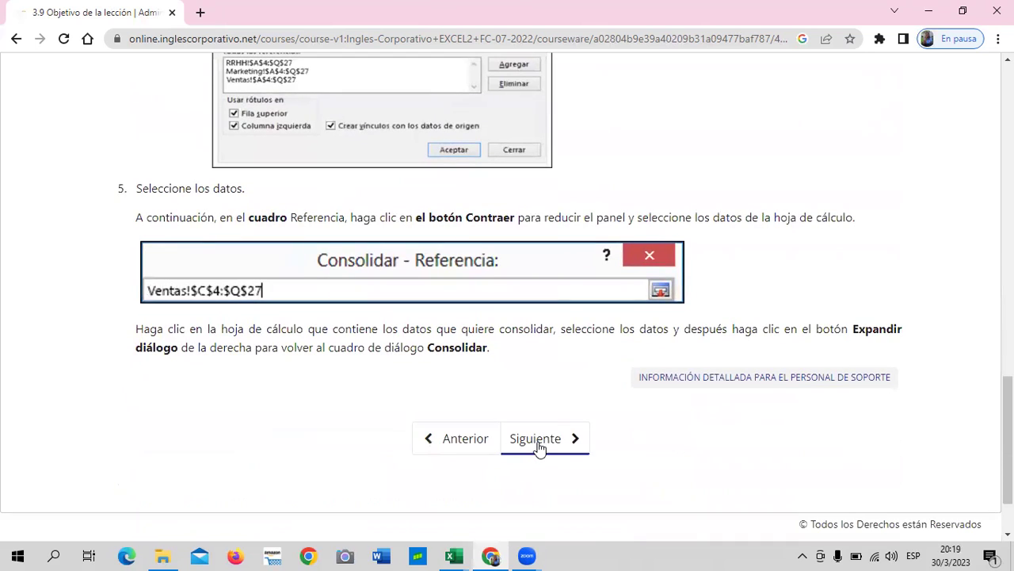
- Open the 3.10 Consolidar Datos lesson, bring its video player into view and start playback
{"action": "left_click", "coordinate": [538, 443]}
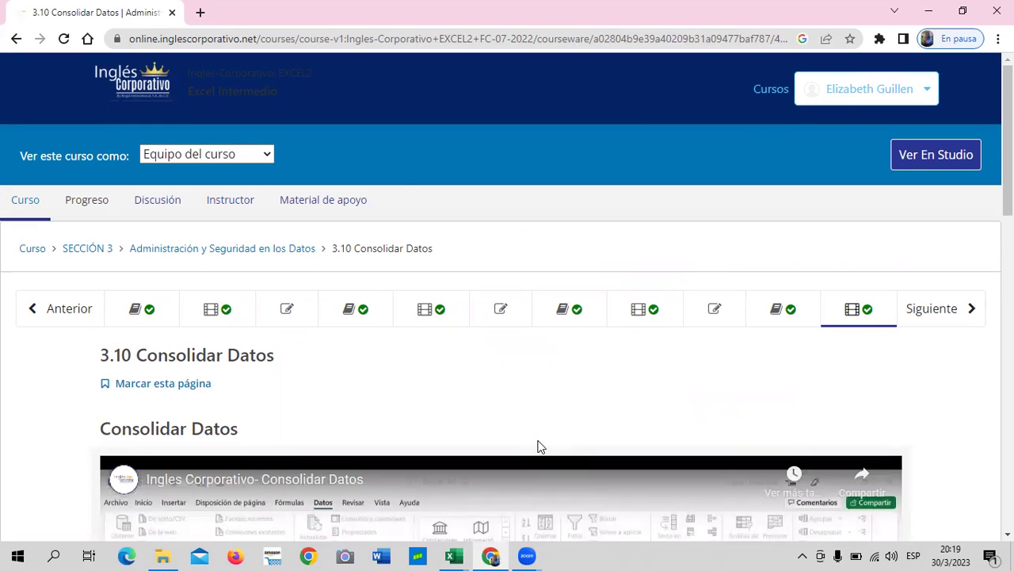
{"action": "scroll", "coordinate": [321, 393], "scroll_direction": "down", "scroll_amount": 3}
{"action": "scroll", "coordinate": [357, 388], "scroll_direction": "down", "scroll_amount": 1}
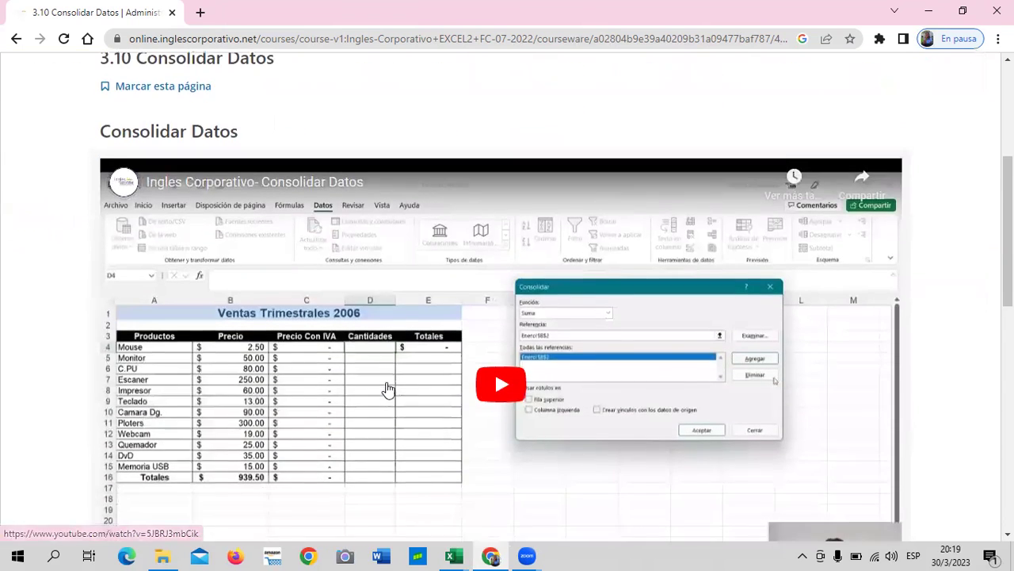
{"action": "scroll", "coordinate": [384, 382], "scroll_direction": "down", "scroll_amount": 3}
{"action": "scroll", "coordinate": [393, 392], "scroll_direction": "down", "scroll_amount": 2}
{"action": "scroll", "coordinate": [396, 396], "scroll_direction": "up", "scroll_amount": 5}
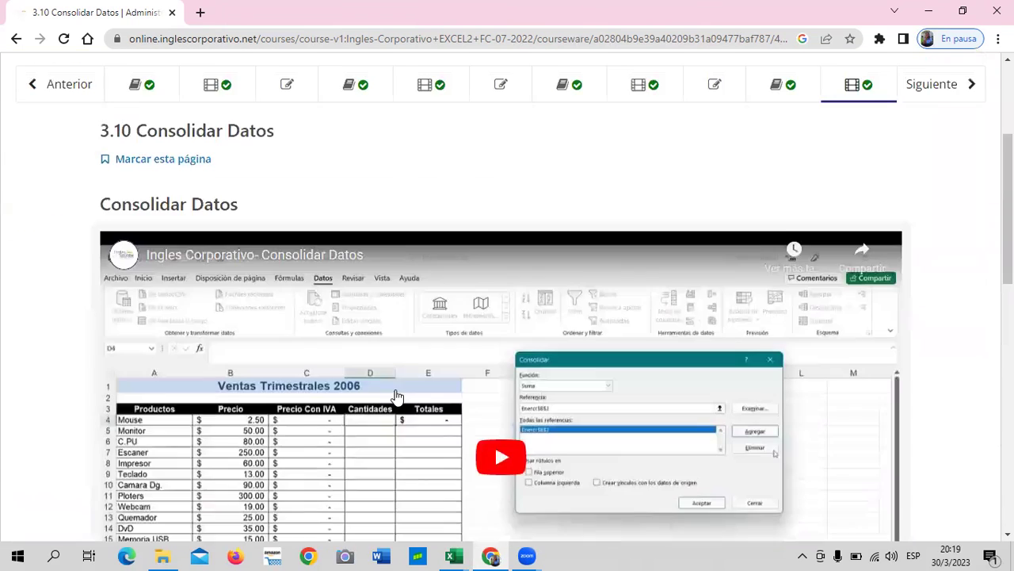
{"action": "scroll", "coordinate": [398, 387], "scroll_direction": "down", "scroll_amount": 3}
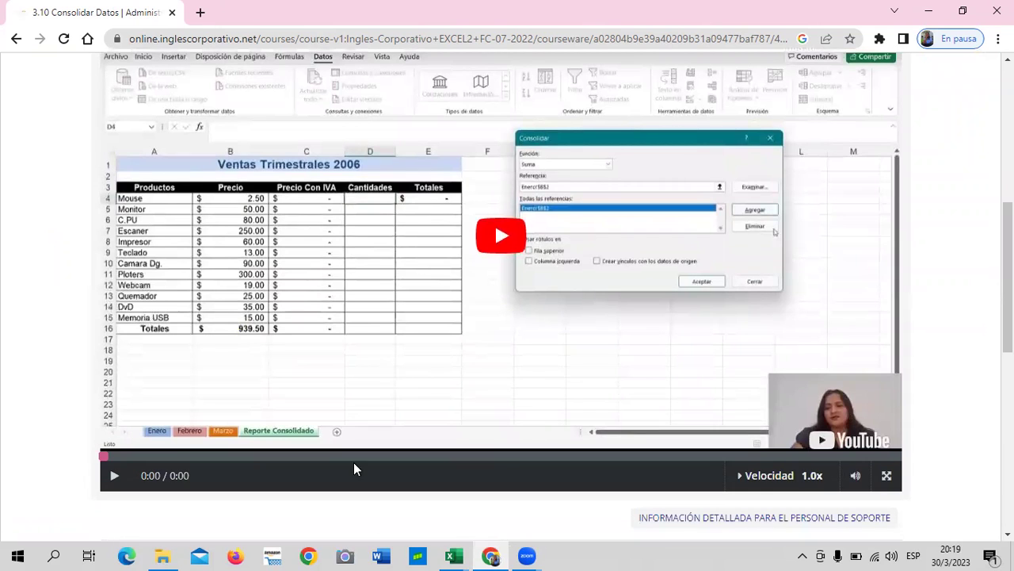
{"action": "left_click", "coordinate": [295, 78]}
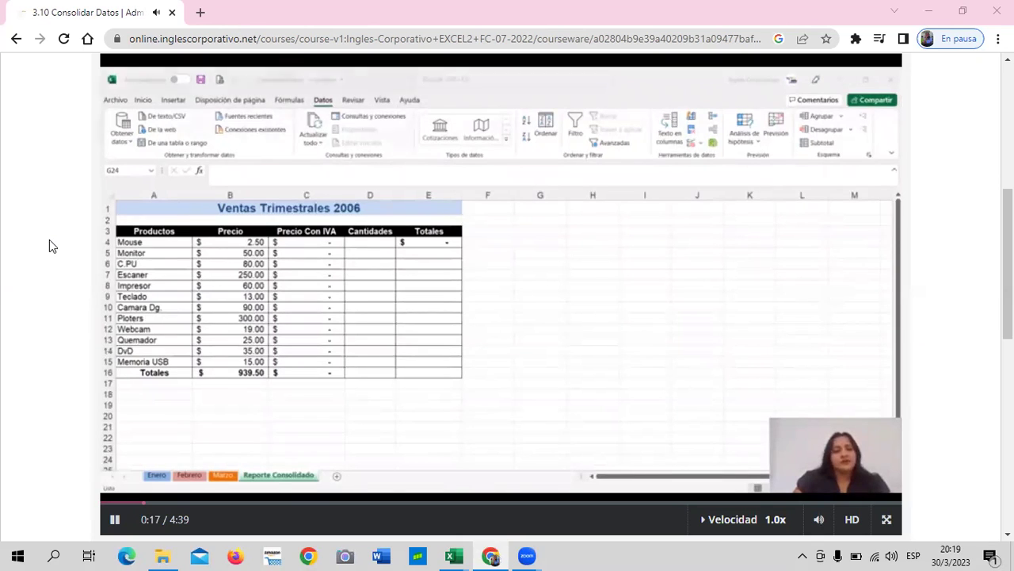
- Raise the playback volume while the Consolidar Datos lesson video keeps playing
{"action": "key", "text": "XF86AudioRaiseVolume"}
{"action": "key", "text": "XF86AudioRaiseVolume"}
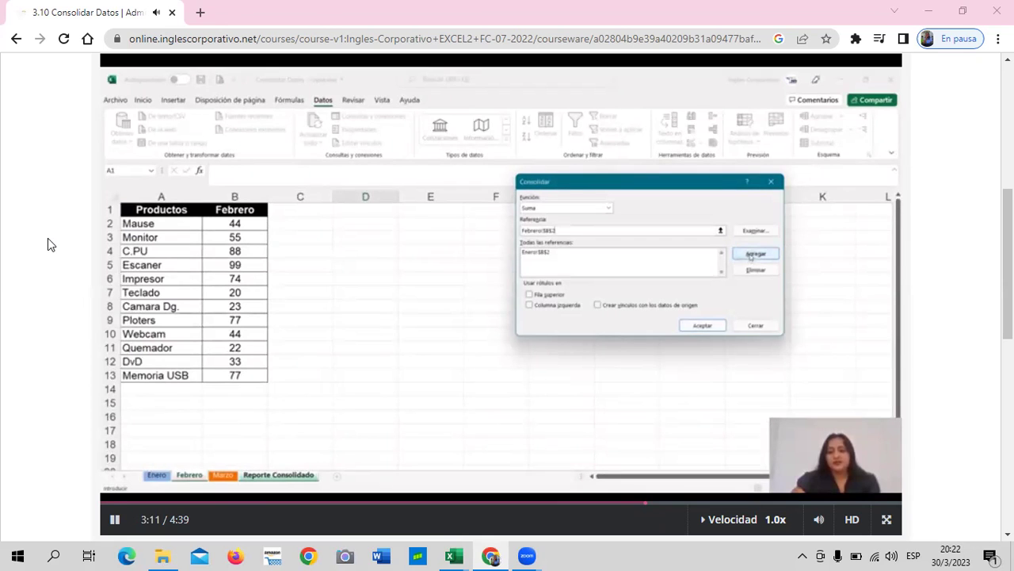
- Scroll the YouTube page down and back up while the lesson video finishes playing
{"action": "scroll", "coordinate": [261, 397], "scroll_direction": "down", "scroll_amount": 2}
{"action": "scroll", "coordinate": [261, 317], "scroll_direction": "down", "scroll_amount": 1}
{"action": "scroll", "coordinate": [261, 317], "scroll_direction": "up", "scroll_amount": 3}
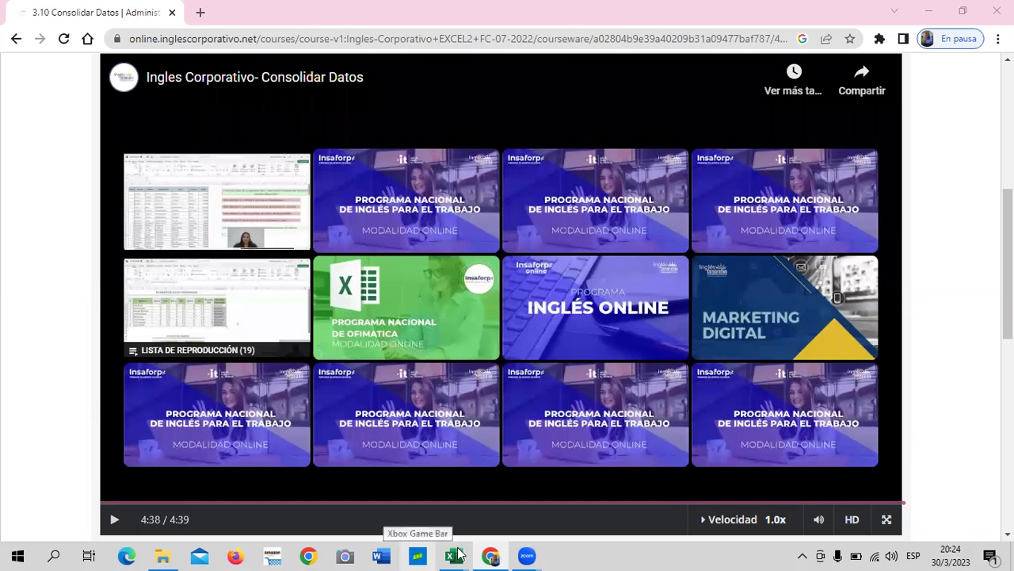
{"action": "mouse_move", "coordinate": [452, 555]}
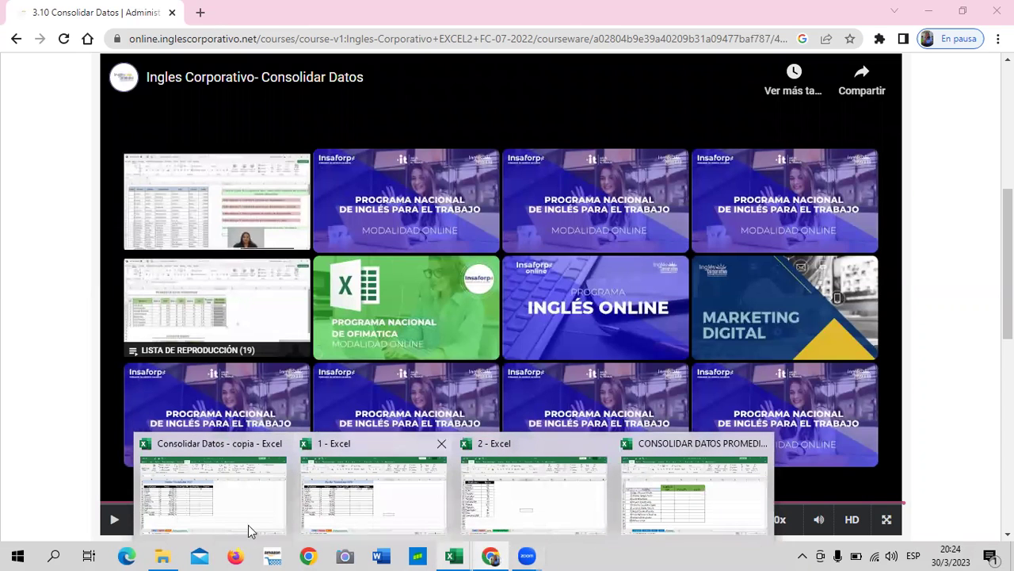
- Switch to the Consolidar Datos - copia workbook and select cell D4 on Reporte Consolidado
{"action": "left_click", "coordinate": [250, 511]}
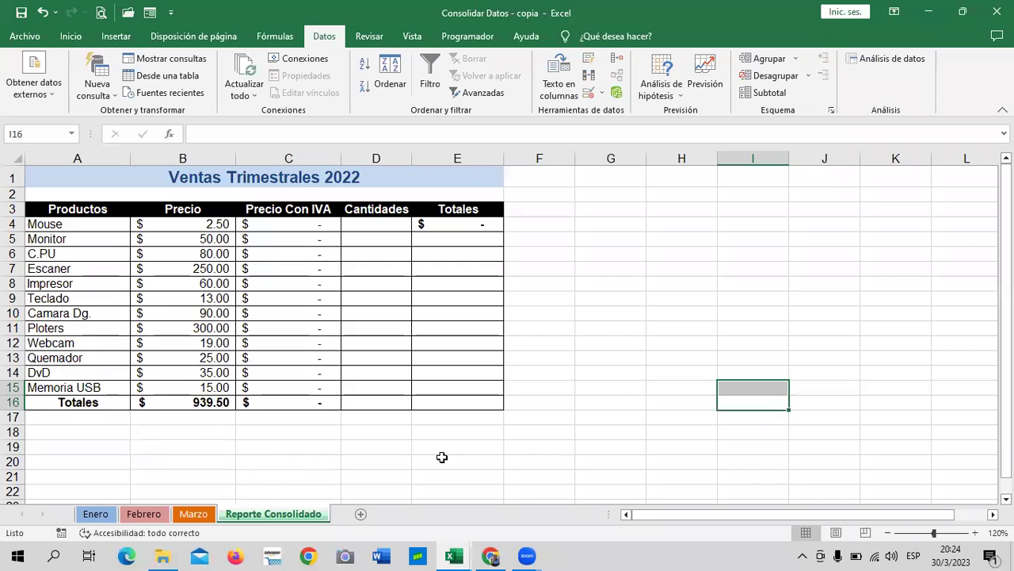
{"action": "left_click", "coordinate": [588, 304]}
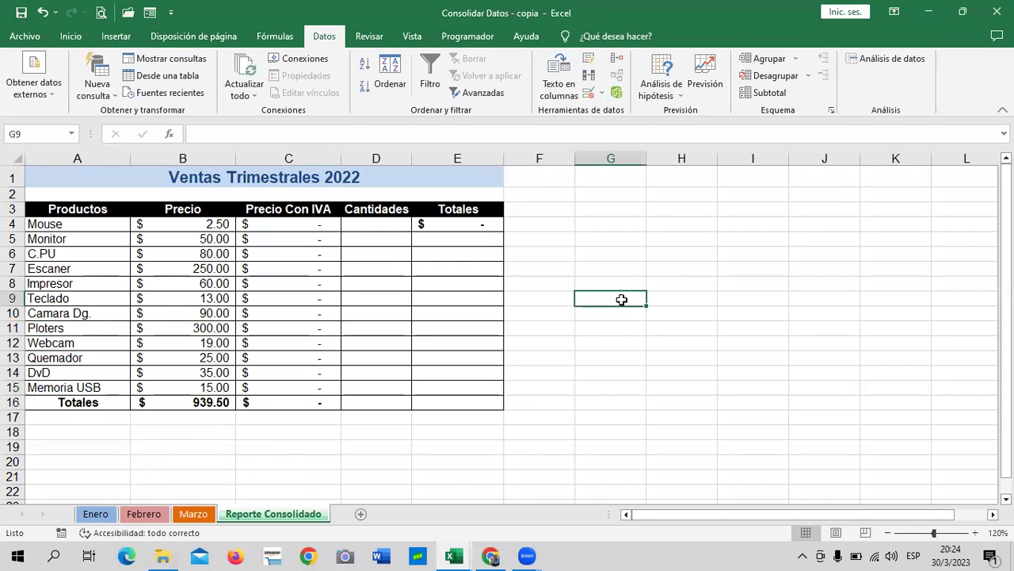
{"action": "left_click", "coordinate": [384, 226]}
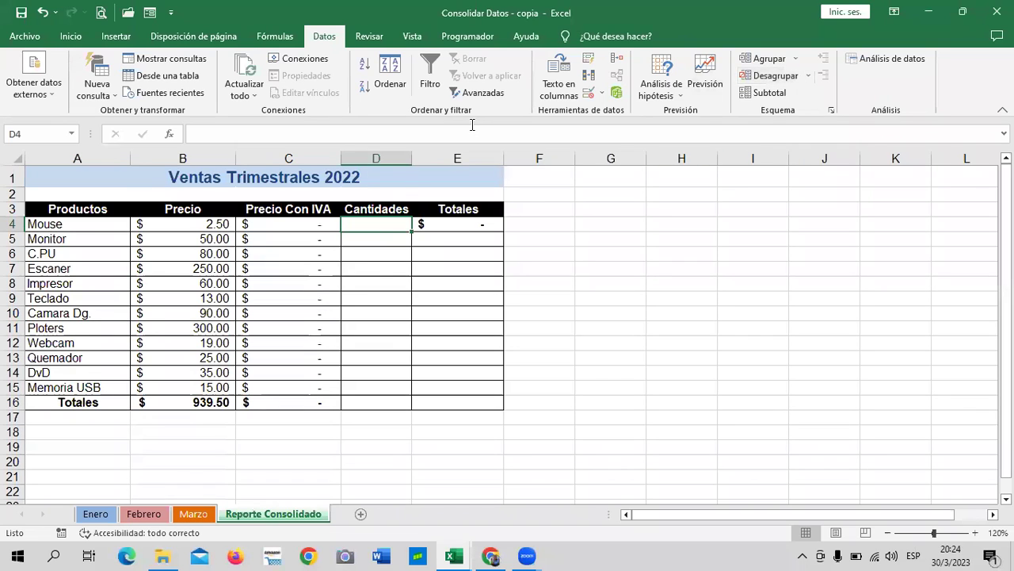
- Open Datos > Consolidar and delete the Enero!$B$2, Febrero!$B$2 and Marzo!$B$2 references
{"action": "left_click", "coordinate": [615, 63]}
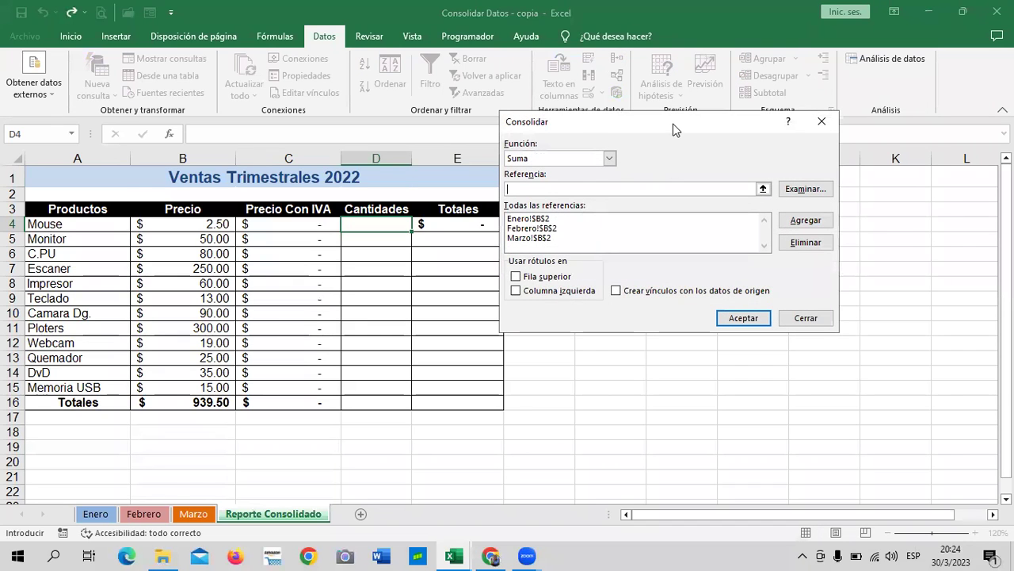
{"action": "left_click_drag", "start_coordinate": [674, 128], "coordinate": [720, 152]}
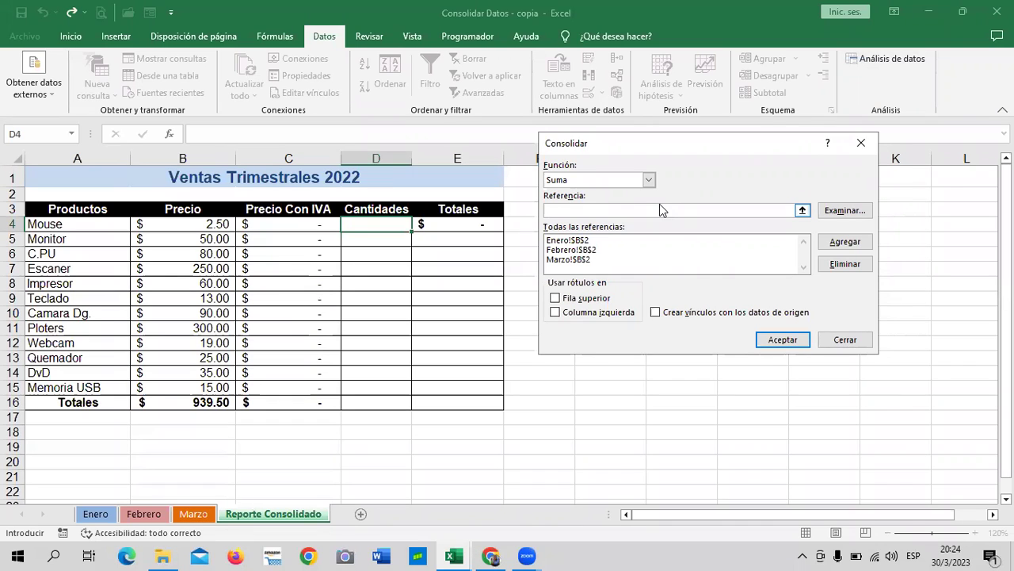
{"action": "left_click", "coordinate": [567, 241]}
{"action": "left_click", "coordinate": [845, 264]}
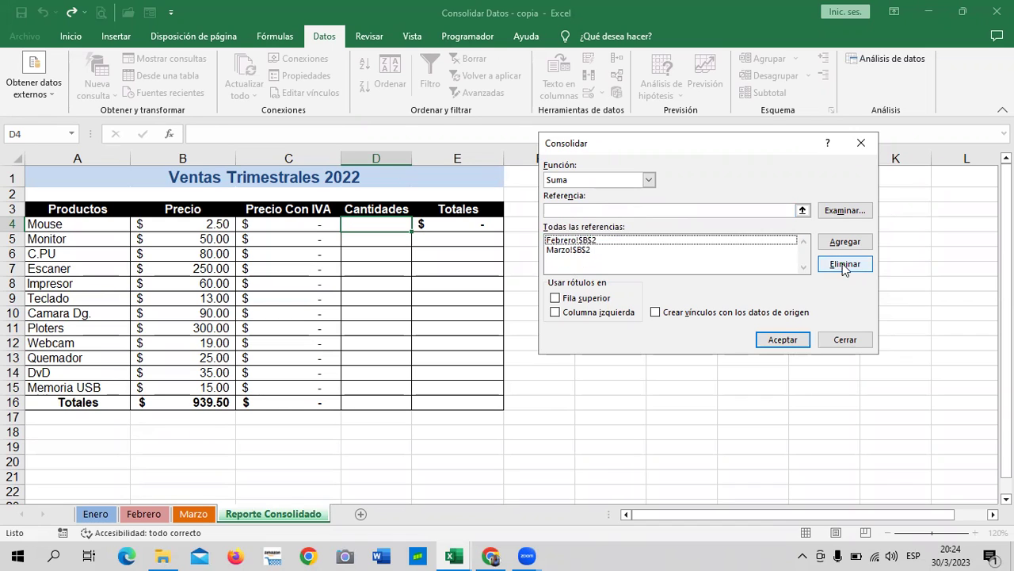
{"action": "left_click", "coordinate": [602, 241]}
{"action": "left_click", "coordinate": [844, 264]}
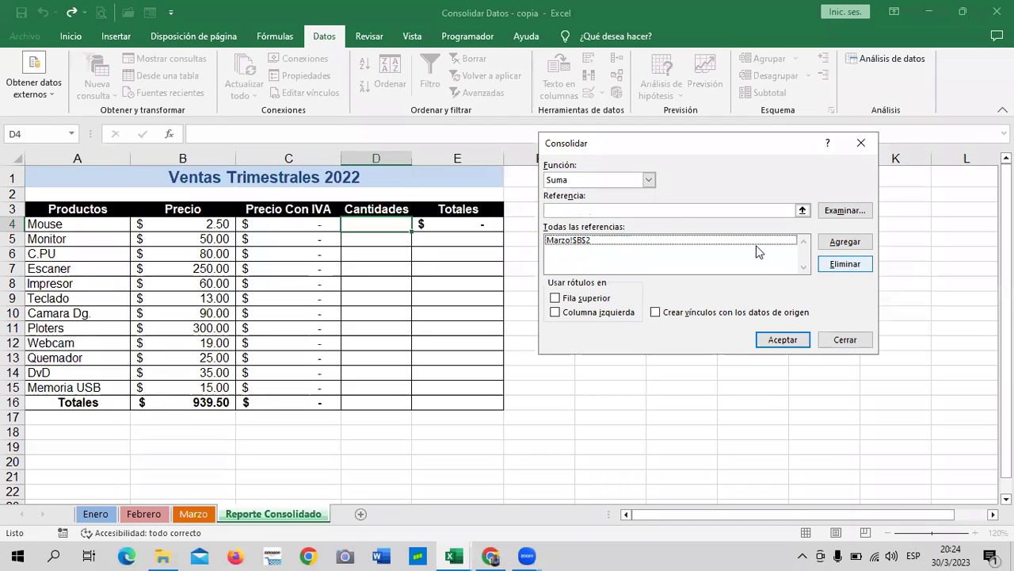
{"action": "left_click", "coordinate": [579, 241]}
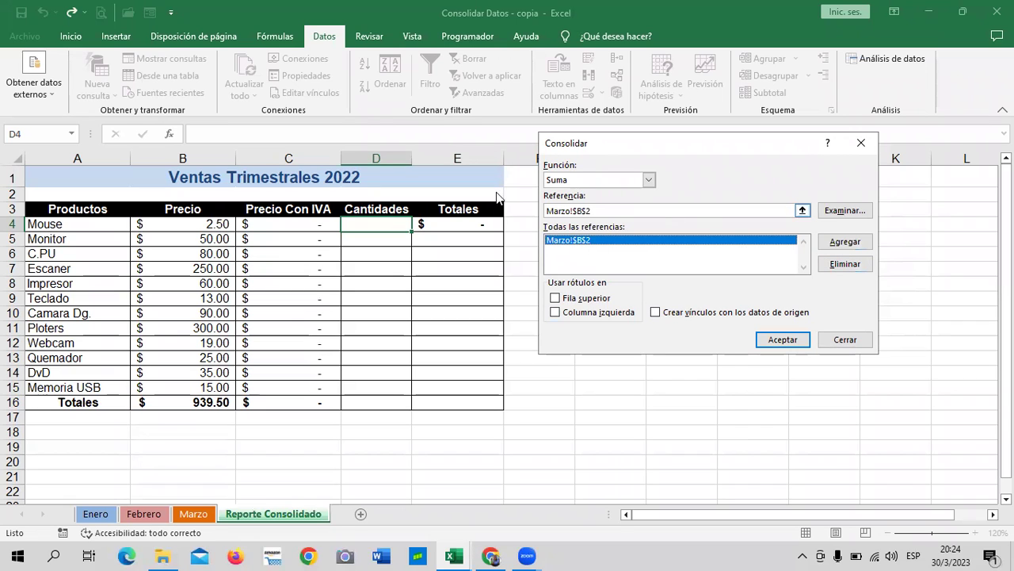
{"action": "left_click", "coordinate": [839, 268]}
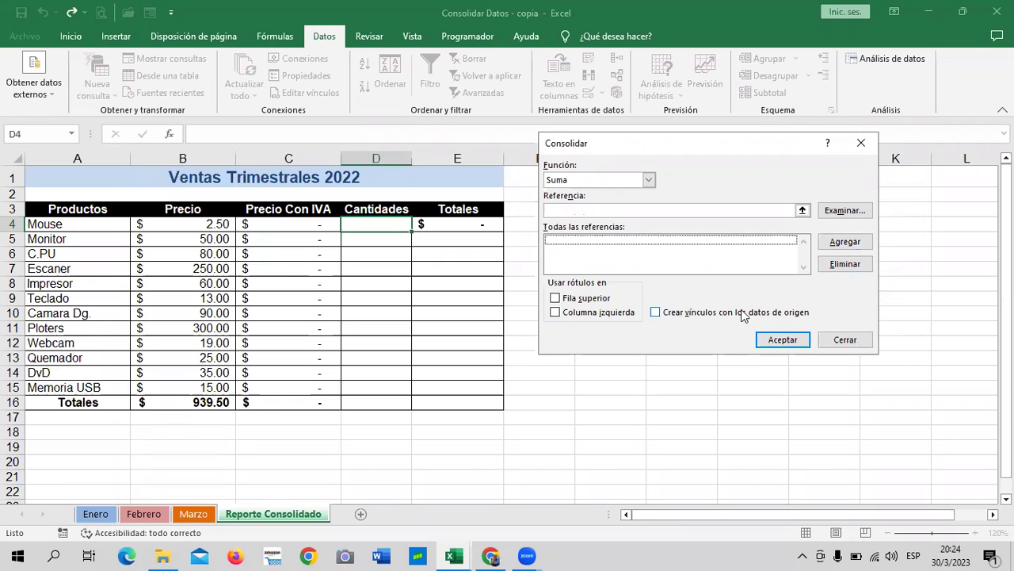
- Enable 'Crear vínculos con los datos de origen' and leave the function on Suma after trying Promedio
{"action": "left_click", "coordinate": [654, 313]}
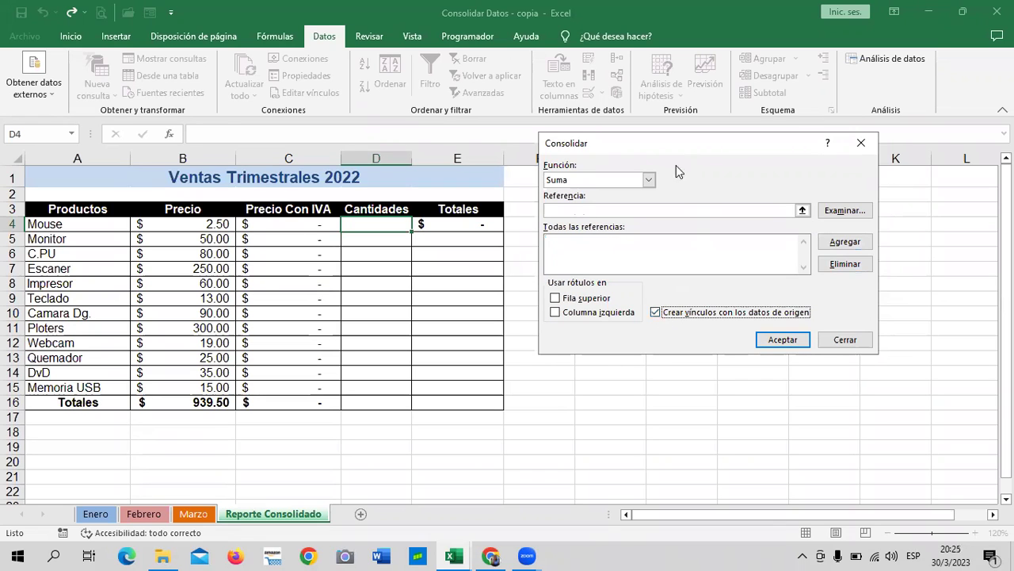
{"action": "left_click", "coordinate": [649, 181]}
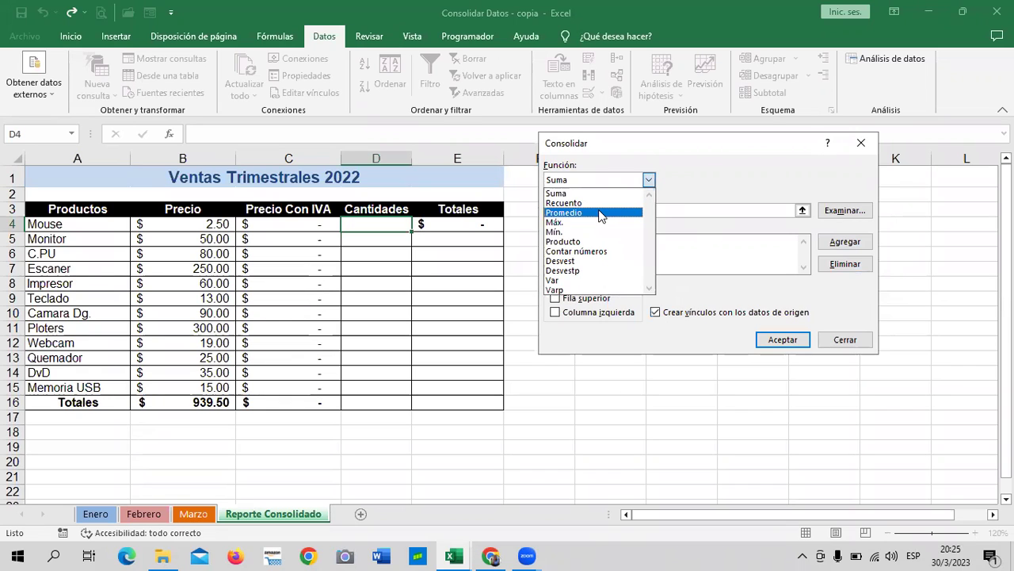
{"action": "left_click", "coordinate": [578, 197]}
{"action": "left_click", "coordinate": [648, 180]}
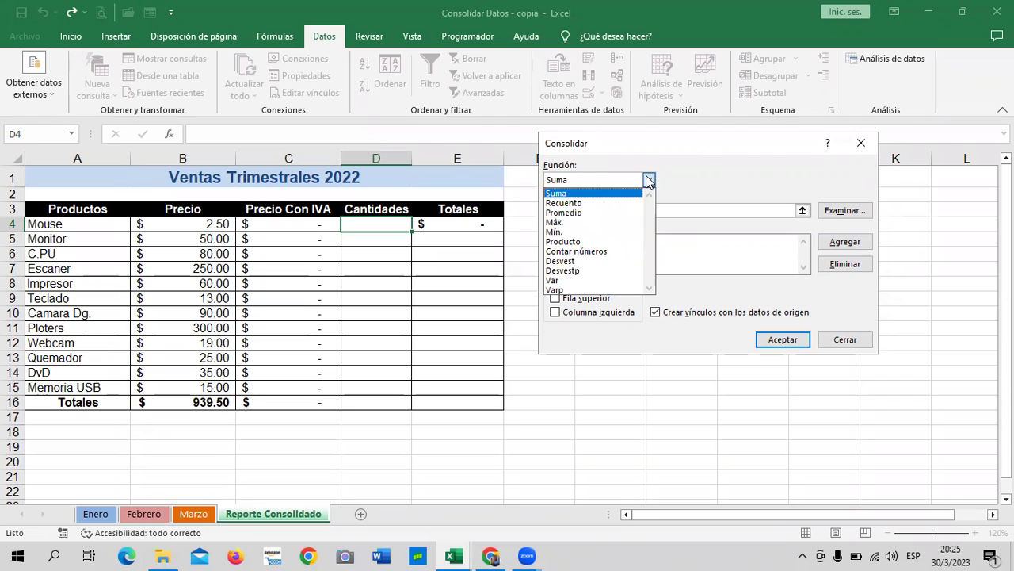
{"action": "left_click", "coordinate": [572, 212]}
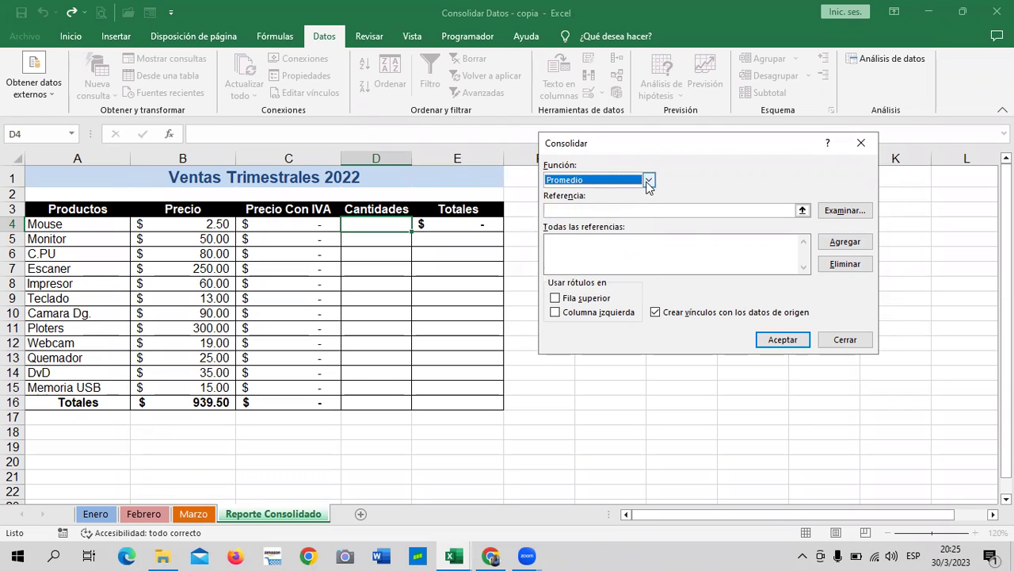
{"action": "left_click", "coordinate": [648, 181]}
{"action": "left_click", "coordinate": [584, 196]}
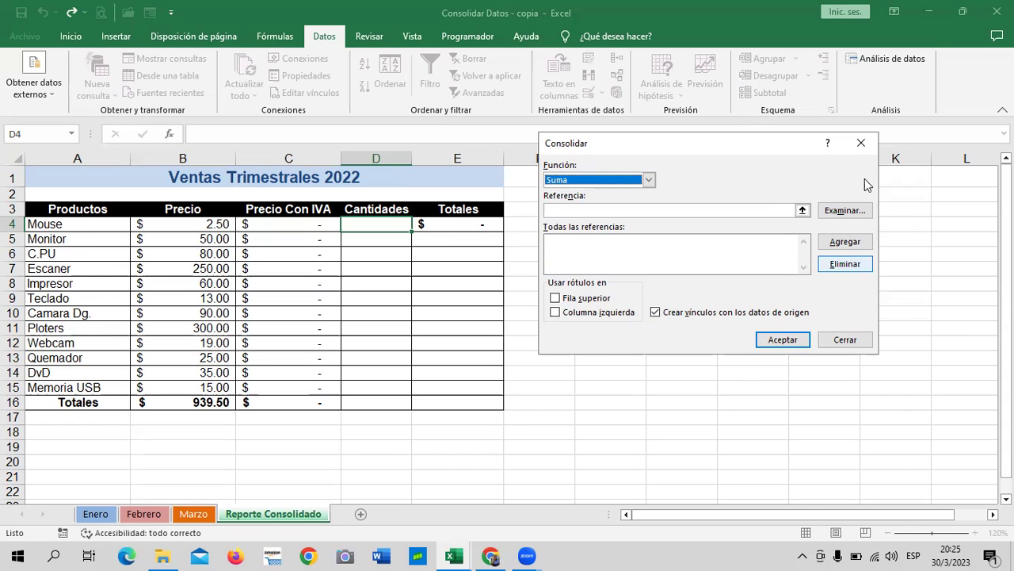
- Pick cell B2 on the Enero sheet and add Enero!$B$2 to the Consolidar reference list
{"action": "left_click_drag", "start_coordinate": [745, 143], "coordinate": [774, 134]}
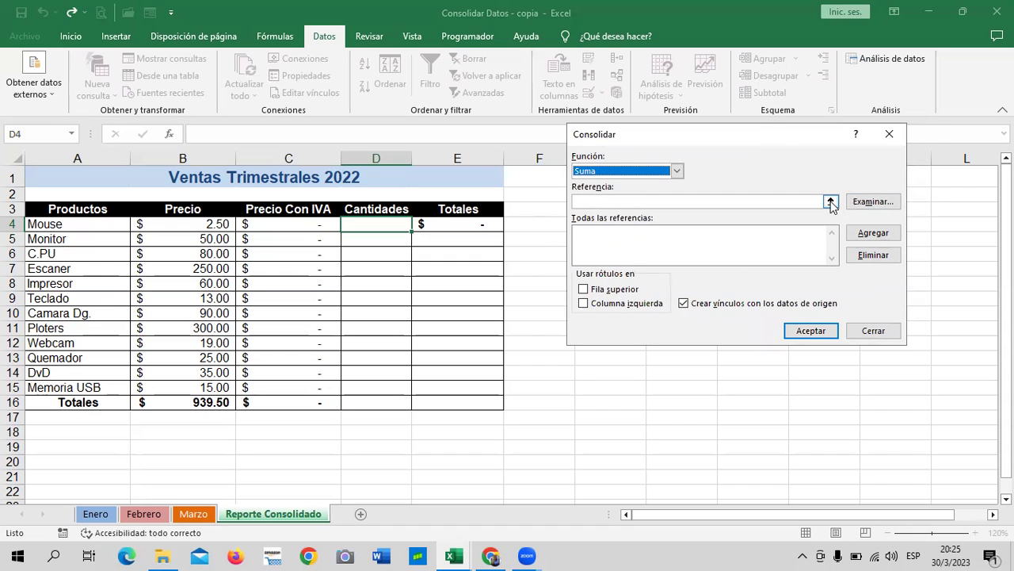
{"action": "left_click", "coordinate": [831, 203]}
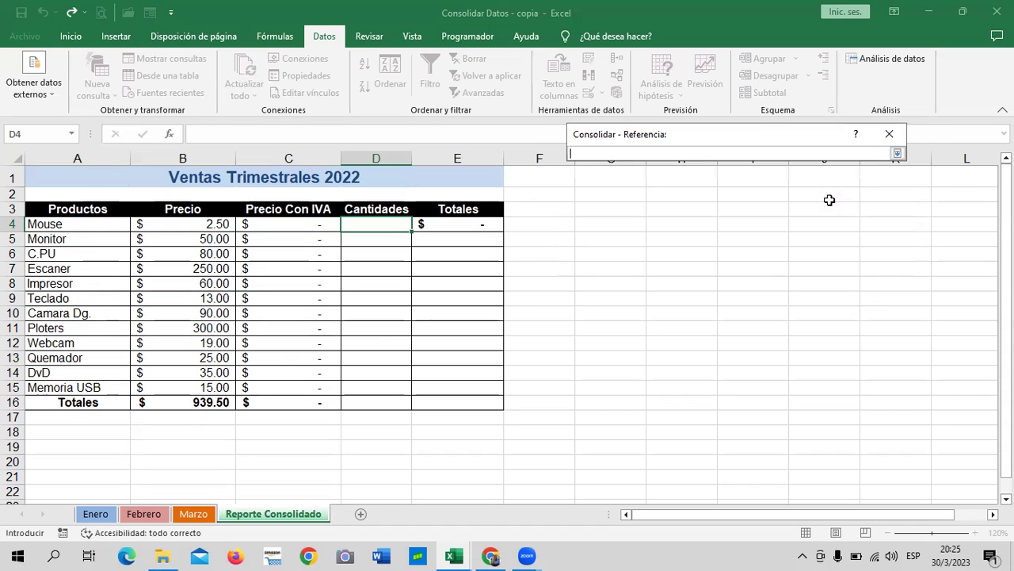
{"action": "left_click", "coordinate": [97, 515]}
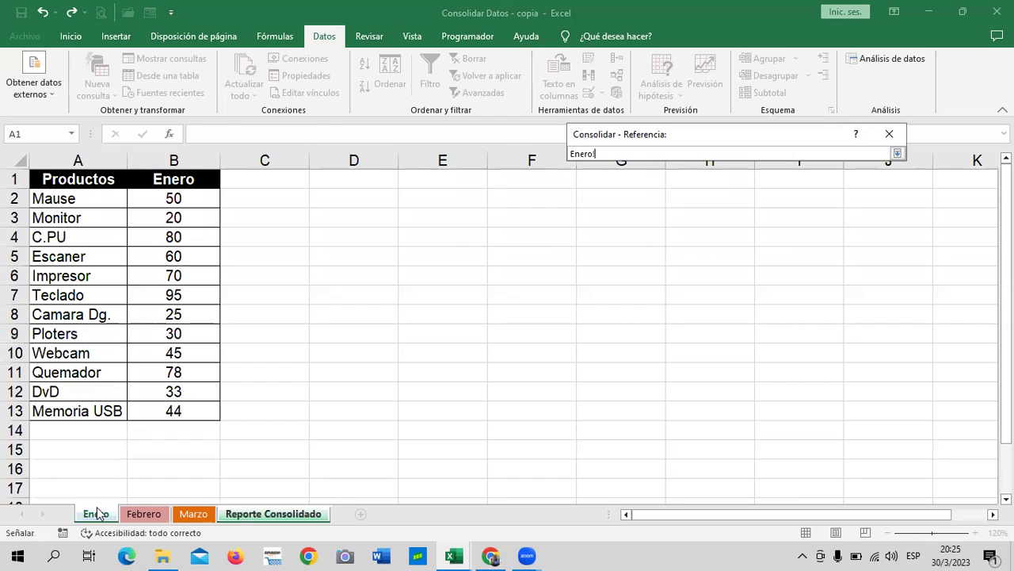
{"action": "left_click", "coordinate": [182, 198]}
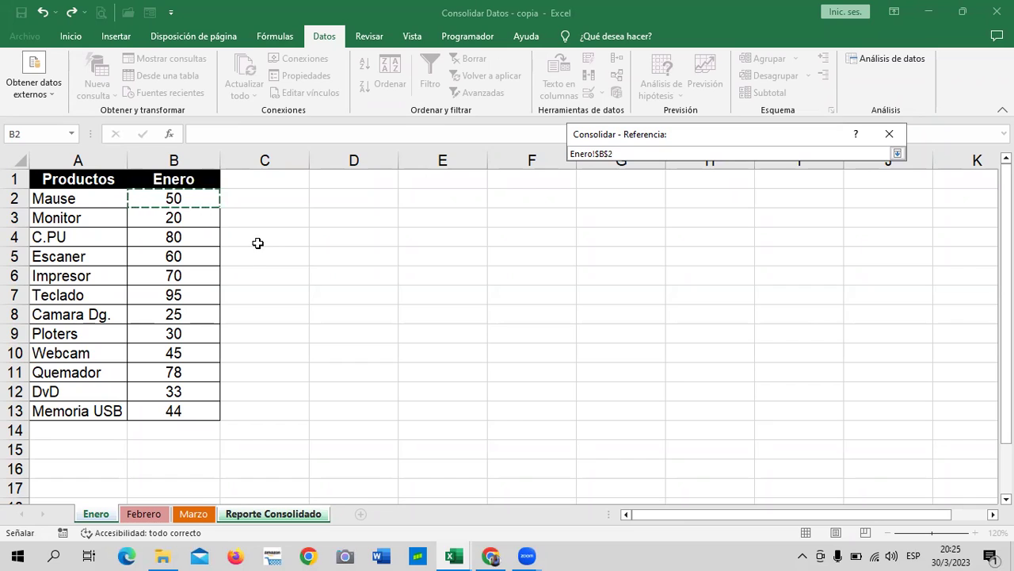
{"action": "left_click", "coordinate": [897, 153]}
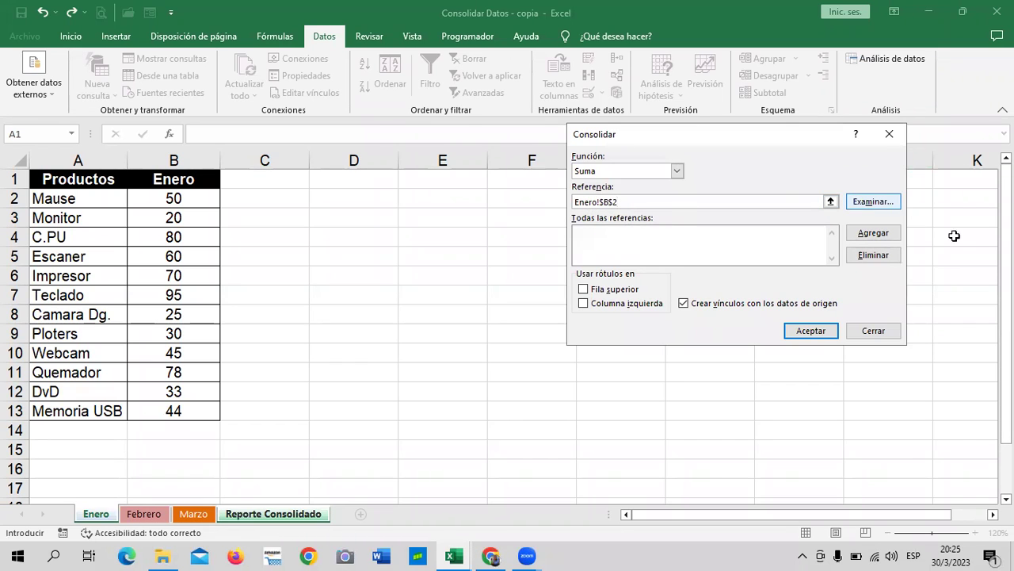
{"action": "left_click", "coordinate": [873, 233]}
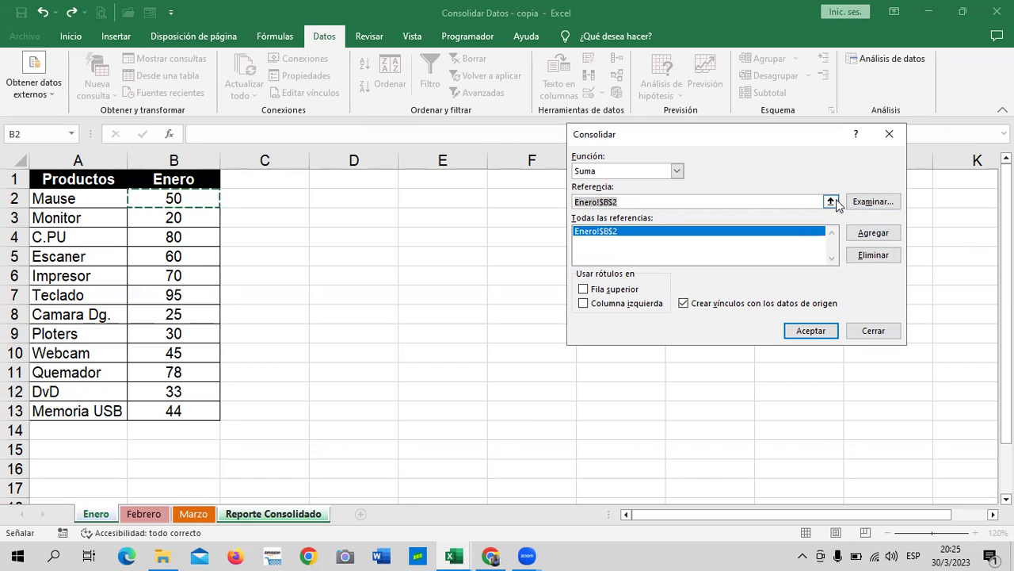
{"action": "left_click", "coordinate": [830, 201]}
- Reference cell B2 on the Febrero sheet and add Febrero!$B$2 to the list
{"action": "left_click", "coordinate": [147, 514]}
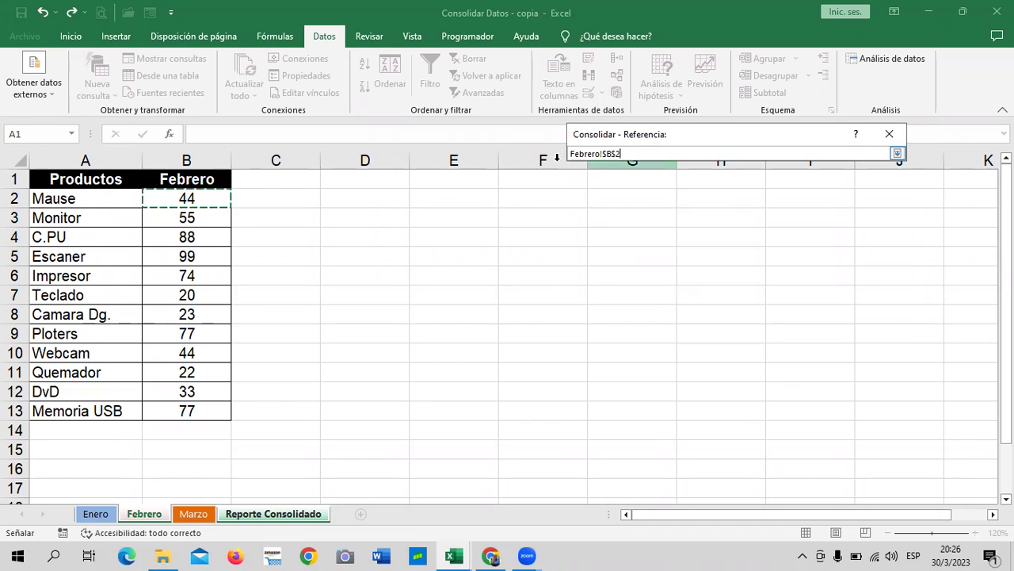
{"action": "left_click", "coordinate": [897, 153]}
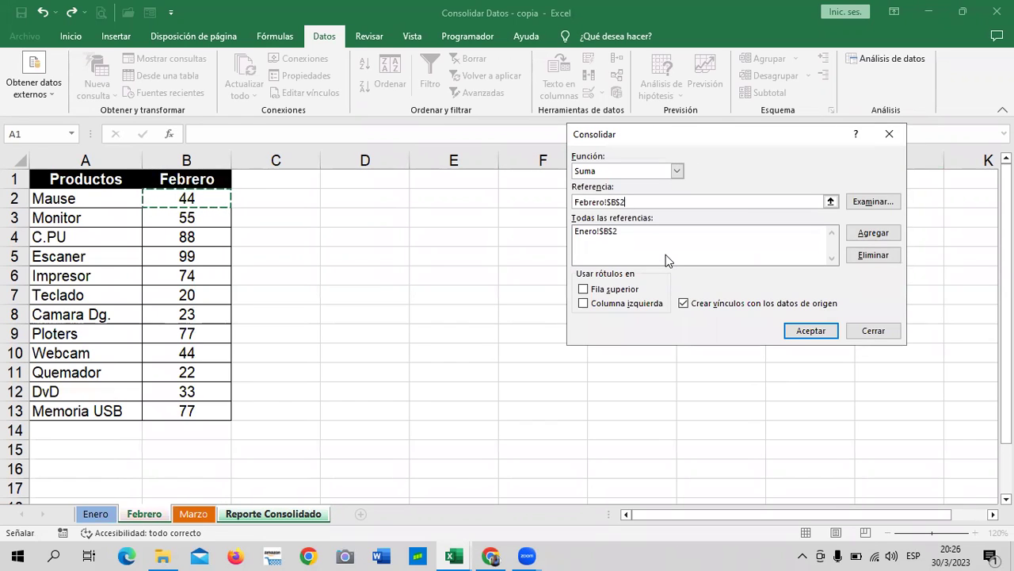
{"action": "left_click", "coordinate": [880, 234]}
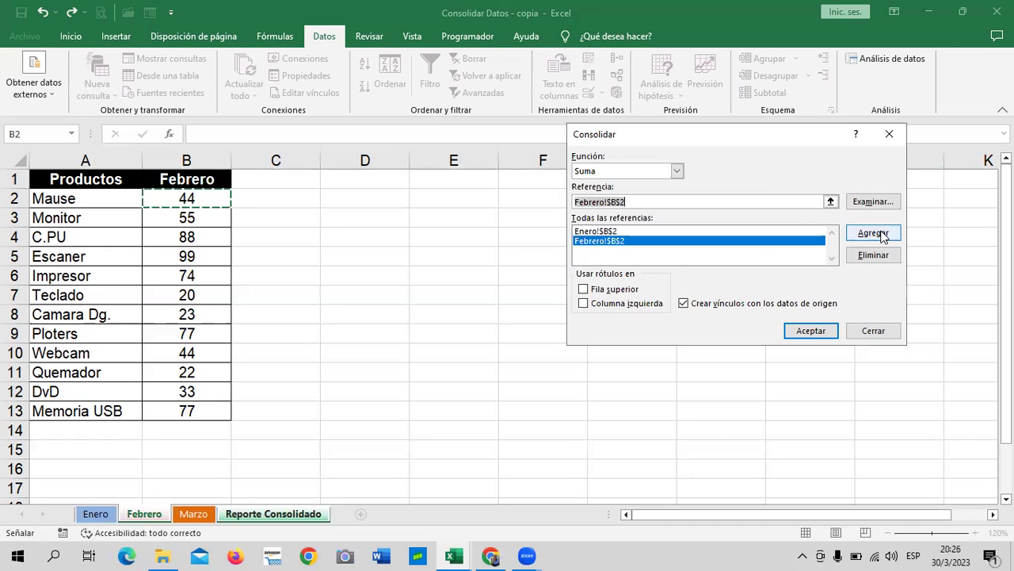
{"action": "left_click", "coordinate": [830, 201]}
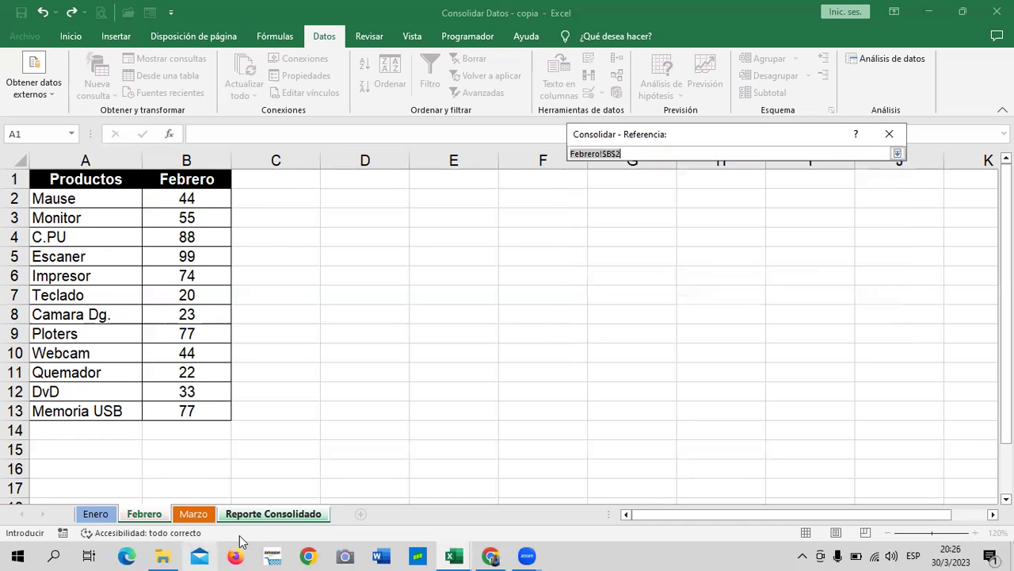
- Pick cell B2 on the Marzo sheet and add Marzo!$B$2 as the third reference
{"action": "left_click", "coordinate": [195, 513]}
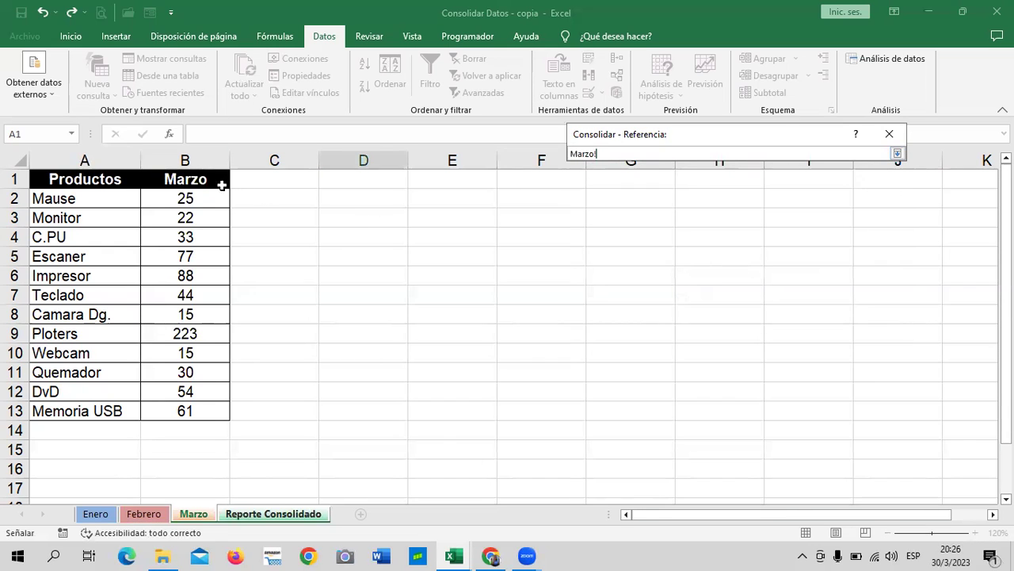
{"action": "left_click", "coordinate": [192, 198]}
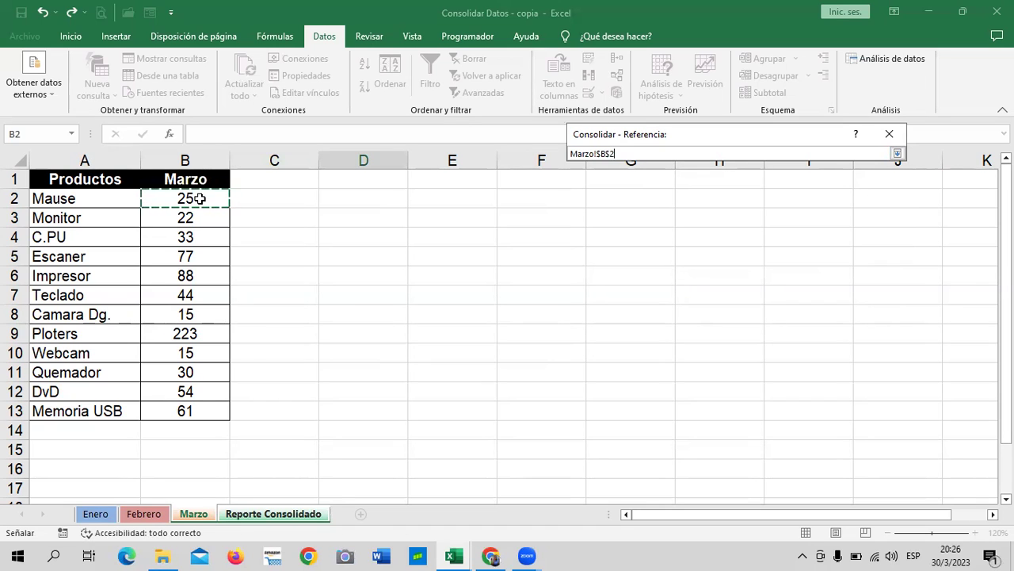
{"action": "left_click", "coordinate": [897, 153]}
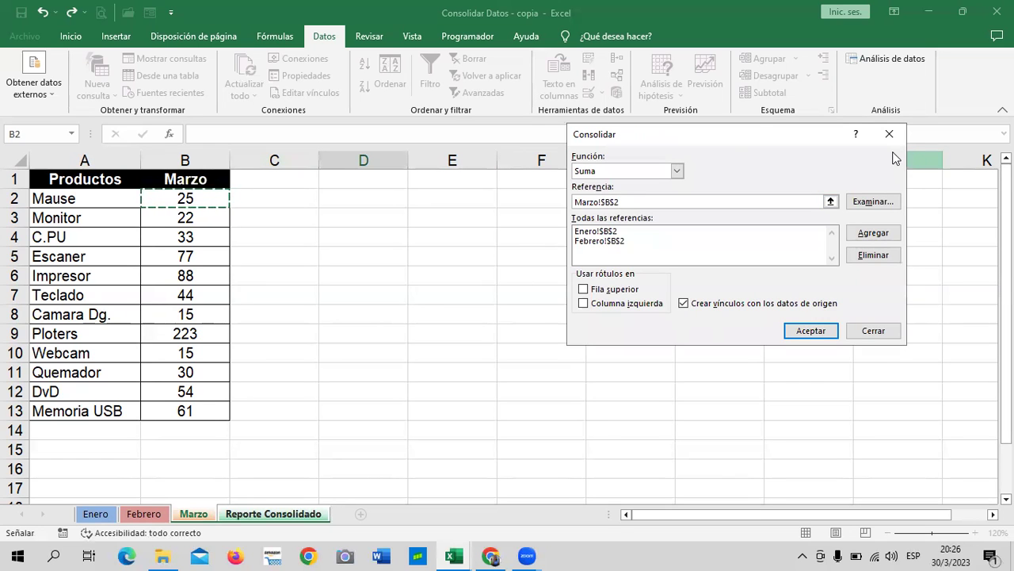
{"action": "left_click", "coordinate": [883, 234]}
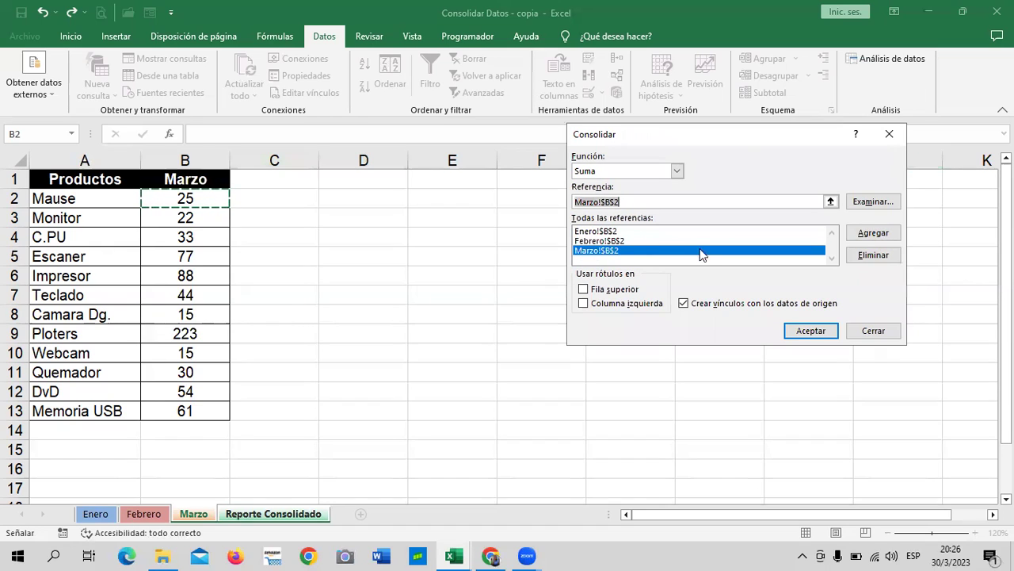
- Run the consolidation, check Mouse's linked quantity of 119, and switch to the Enero sheet
{"action": "left_click", "coordinate": [811, 332]}
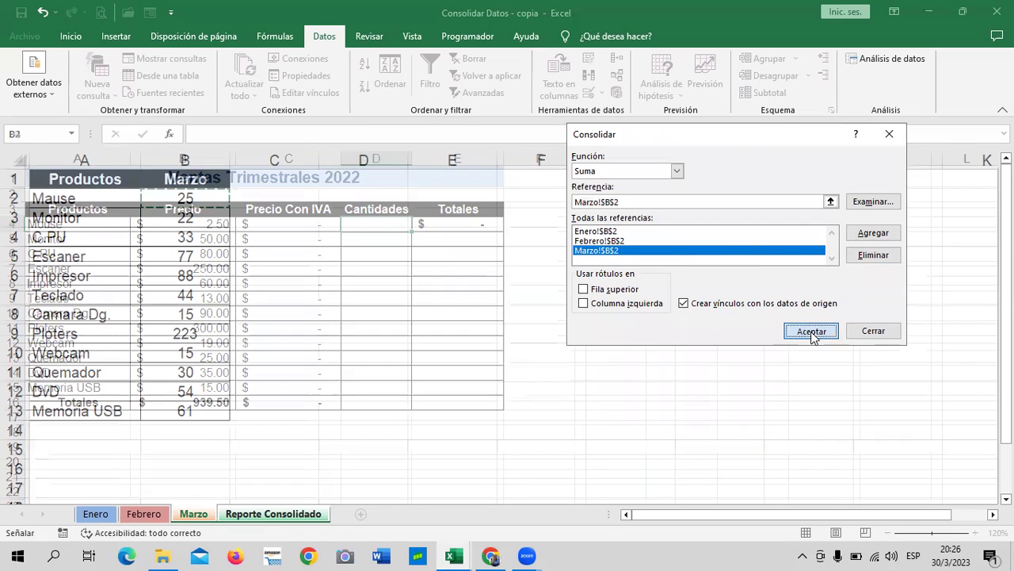
{"action": "left_click", "coordinate": [786, 324]}
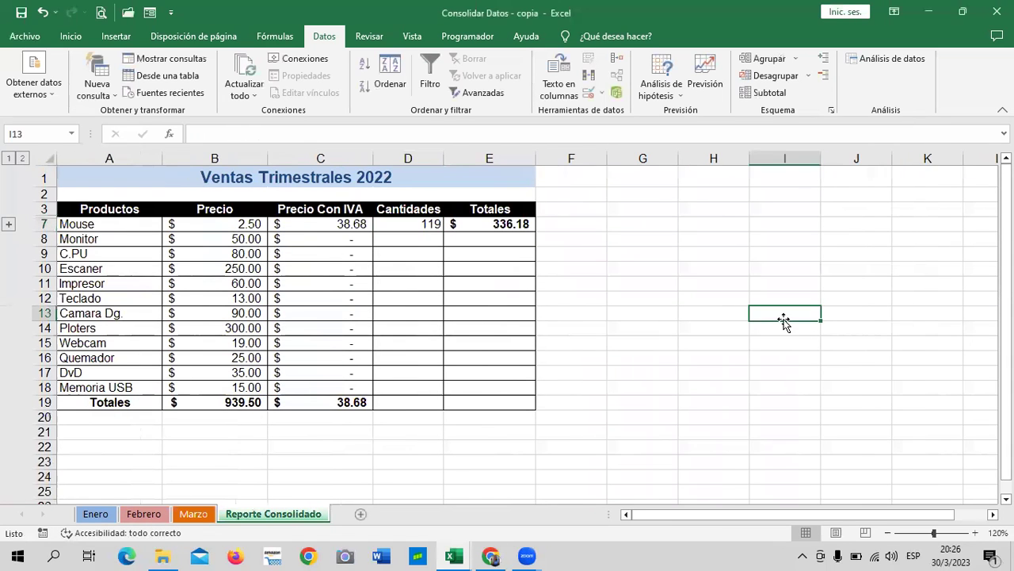
{"action": "left_click", "coordinate": [416, 224]}
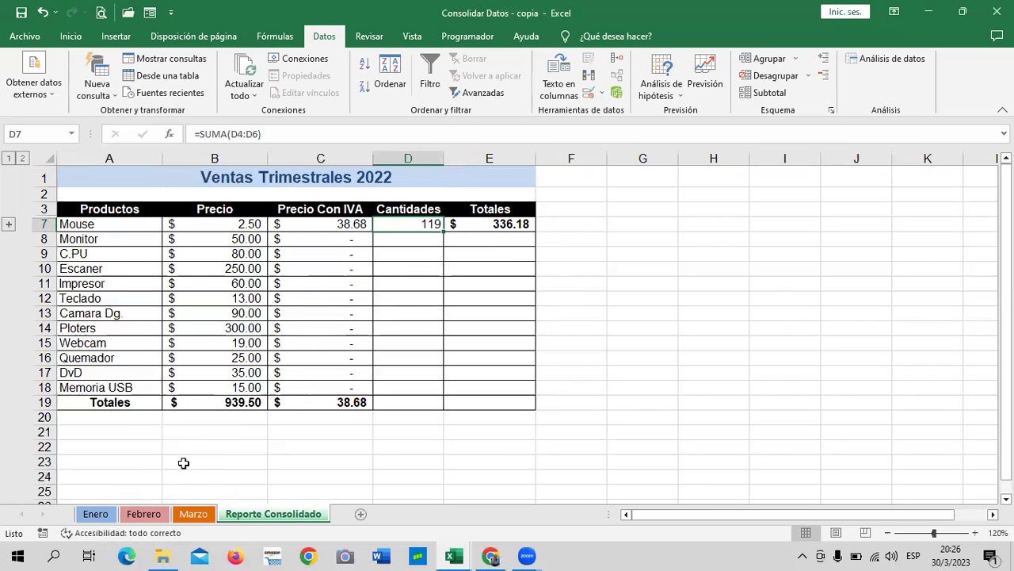
{"action": "left_click", "coordinate": [91, 515]}
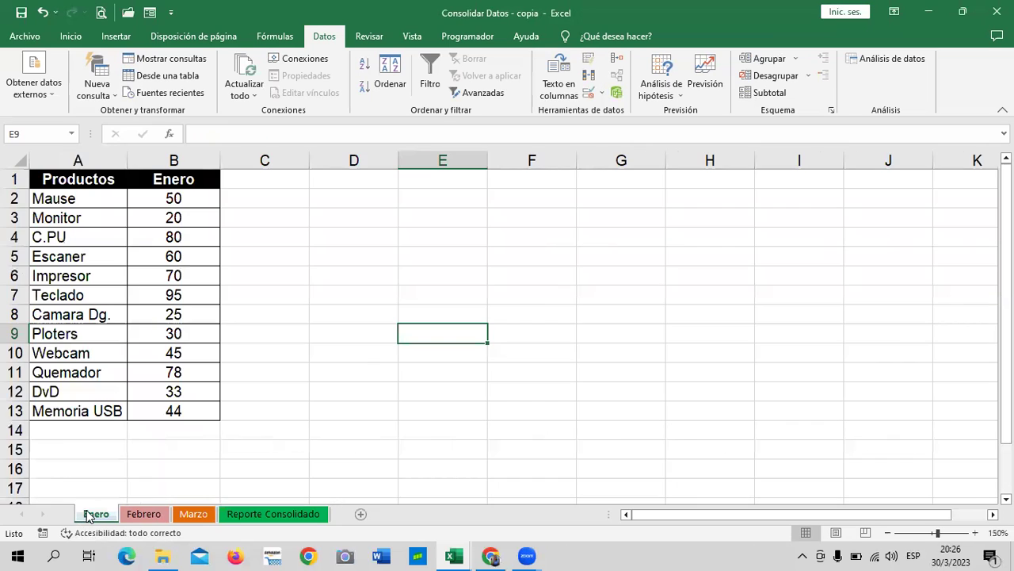
- Look through the Febrero and Marzo sheets, then return to Reporte Consolidado
{"action": "left_click", "coordinate": [141, 515]}
{"action": "left_click", "coordinate": [194, 515]}
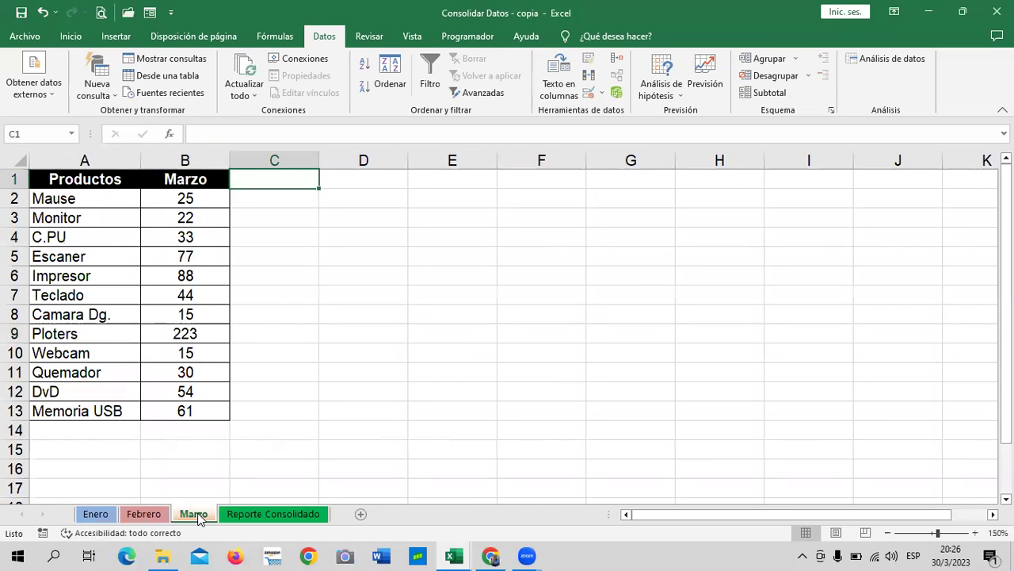
{"action": "left_click", "coordinate": [238, 515]}
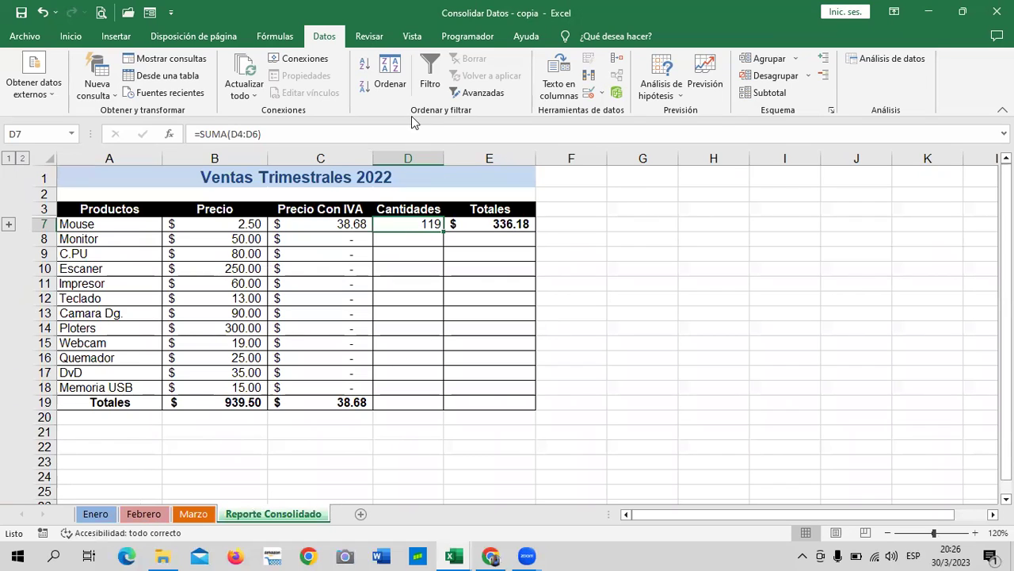
- Compare the formulas in the Mouse Precio Con IVA and Totales cells
{"action": "left_click", "coordinate": [482, 223]}
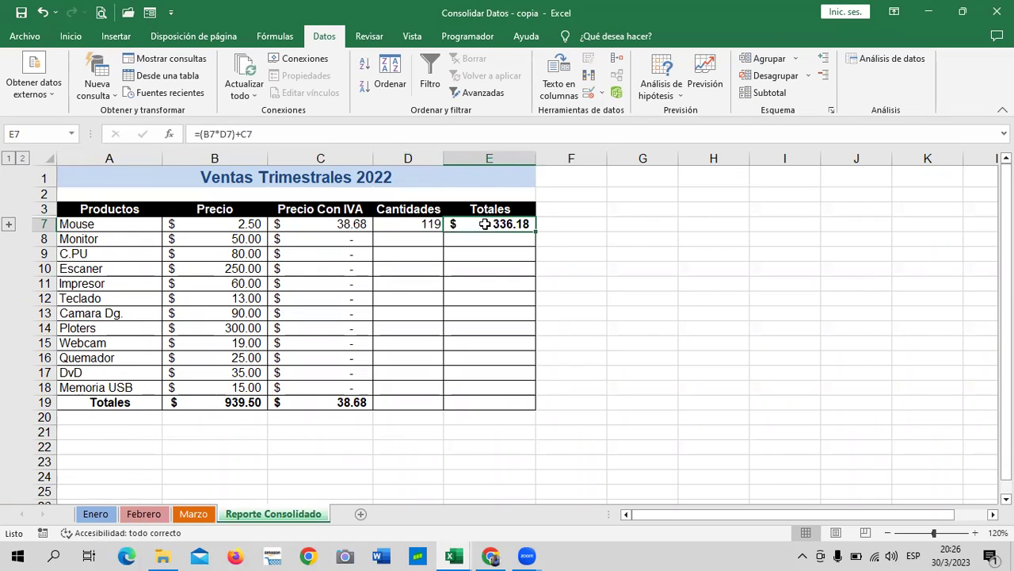
{"action": "left_click", "coordinate": [338, 225]}
{"action": "left_click", "coordinate": [480, 223]}
{"action": "left_click", "coordinate": [332, 227]}
{"action": "left_click", "coordinate": [481, 222]}
{"action": "left_click", "coordinate": [619, 61]}
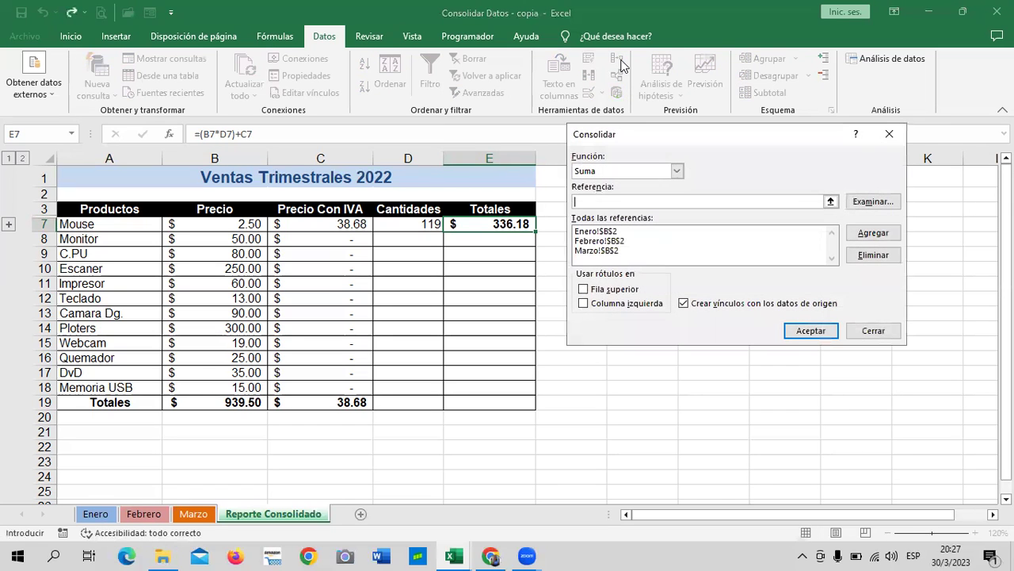
{"action": "left_click", "coordinate": [683, 303]}
{"action": "left_click", "coordinate": [802, 331]}
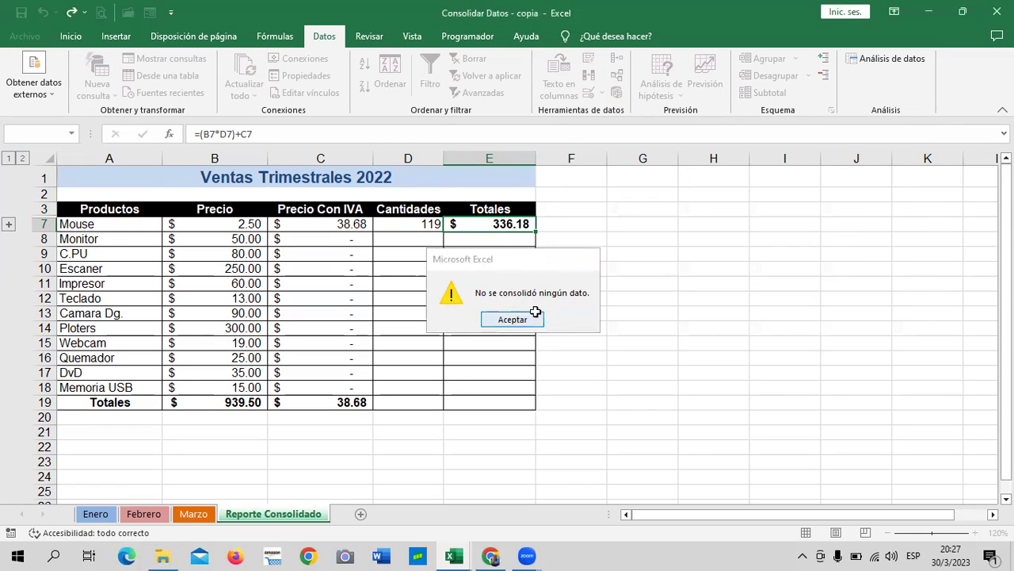
{"action": "left_click", "coordinate": [535, 317]}
{"action": "left_click", "coordinate": [658, 285]}
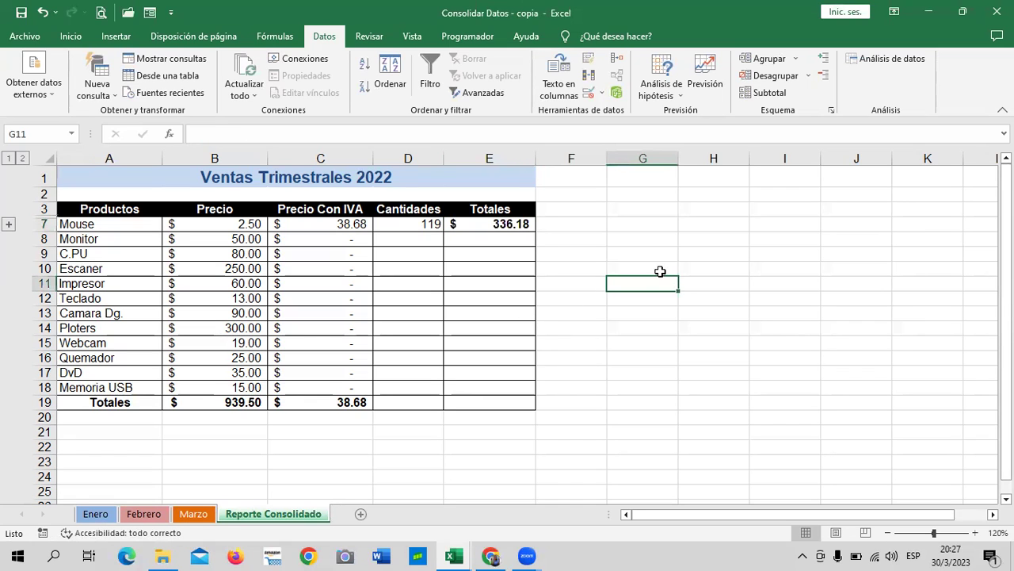
{"action": "left_click", "coordinate": [409, 221]}
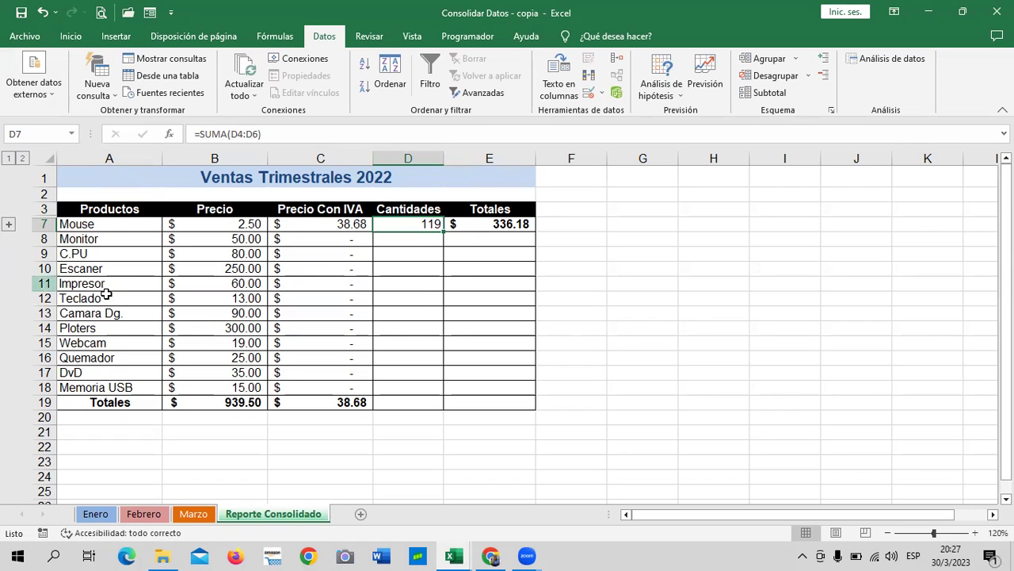
{"action": "left_click", "coordinate": [8, 227]}
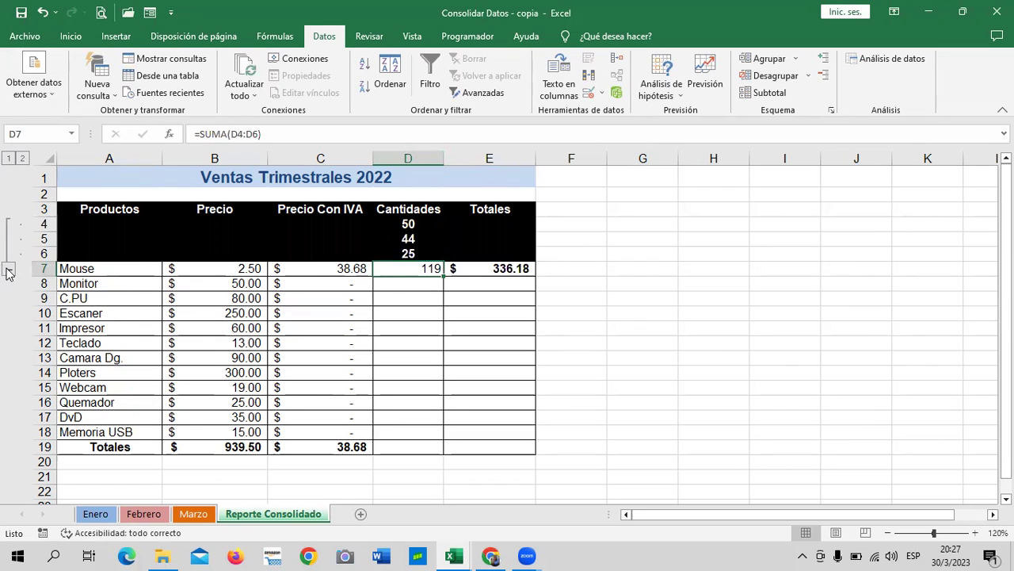
{"action": "left_click", "coordinate": [8, 269]}
{"action": "left_click", "coordinate": [9, 225]}
{"action": "left_click", "coordinate": [8, 270]}
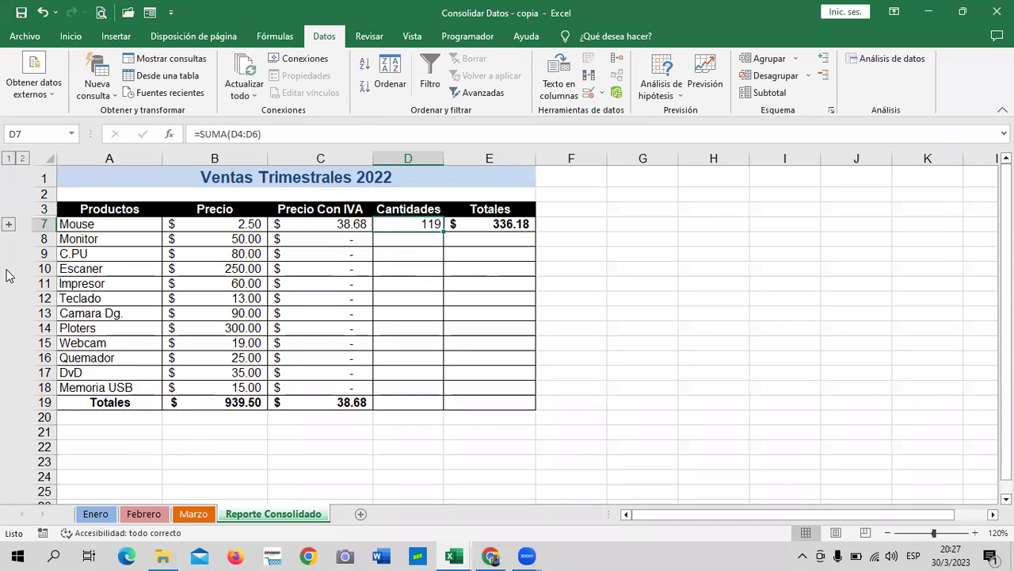
{"action": "left_click", "coordinate": [23, 158]}
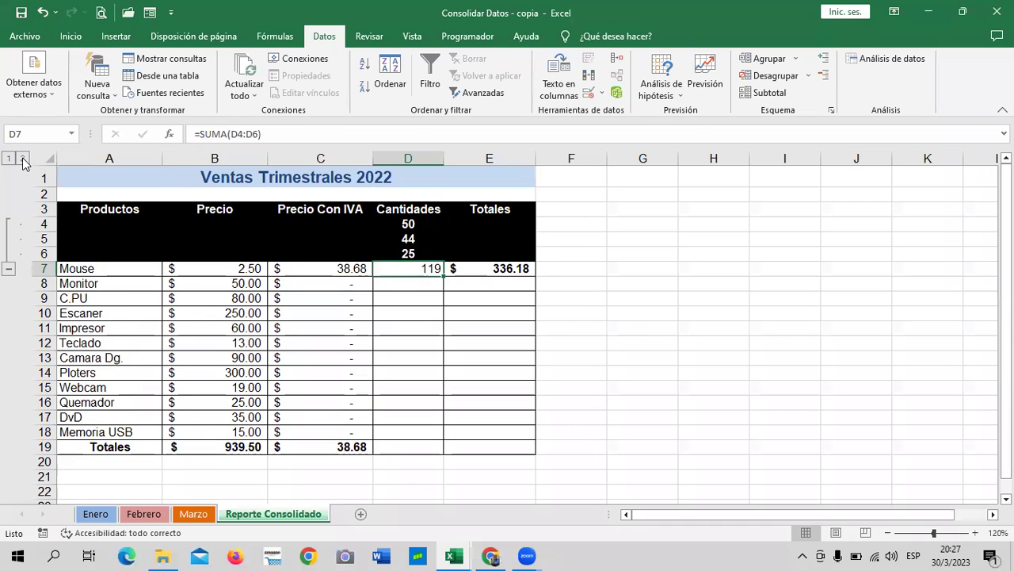
{"action": "left_click", "coordinate": [8, 245]}
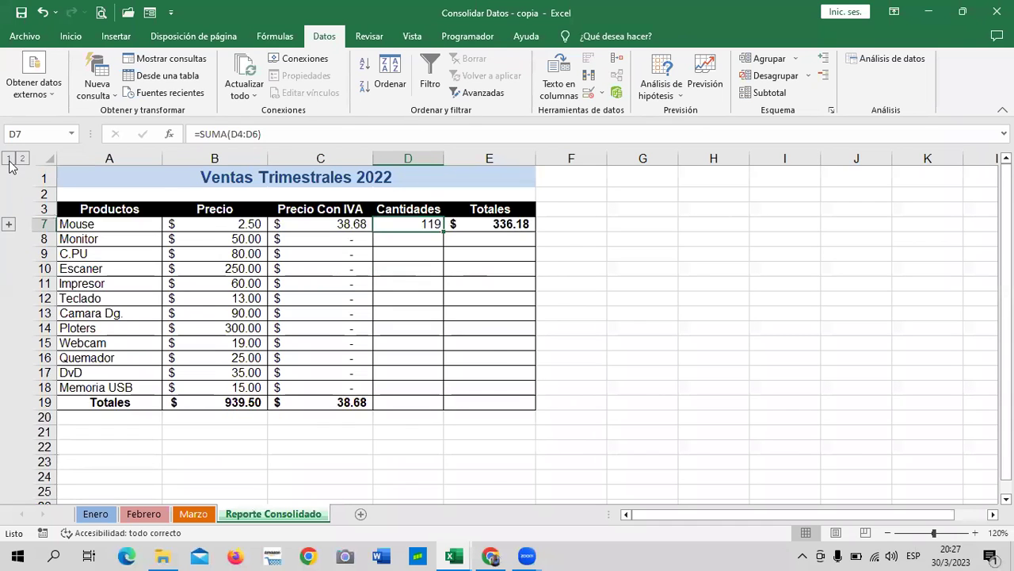
{"action": "left_click", "coordinate": [8, 224]}
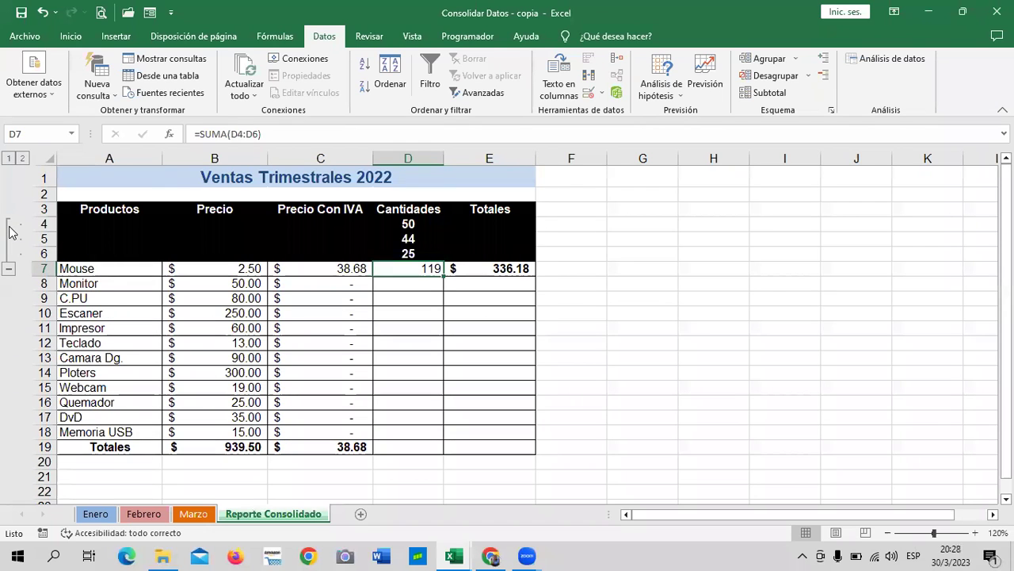
{"action": "left_click", "coordinate": [8, 268]}
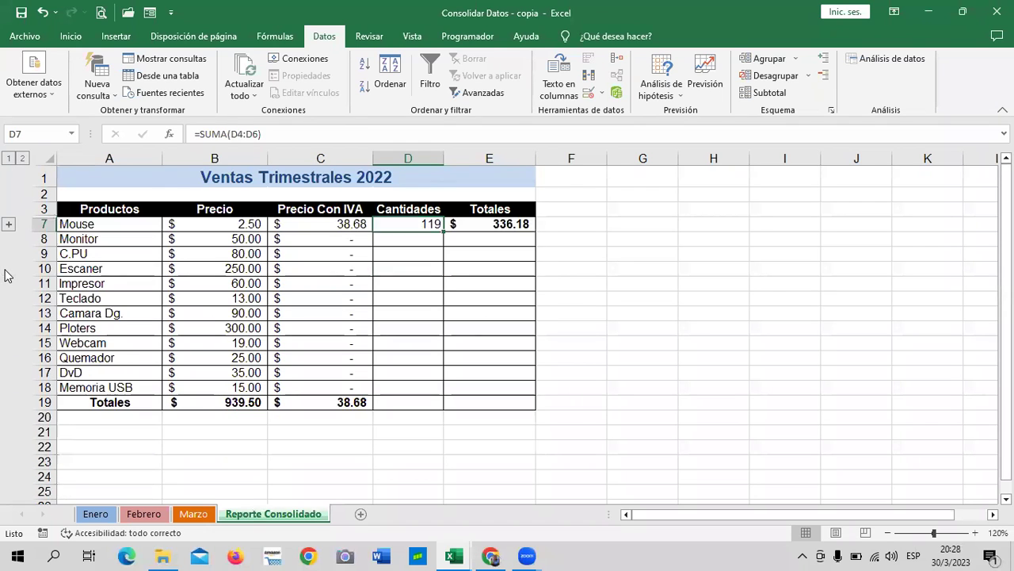
{"action": "left_click", "coordinate": [8, 224]}
{"action": "left_click", "coordinate": [7, 269]}
{"action": "left_click", "coordinate": [657, 227]}
- With D8 selected, empty the Consolidar reference list of the old Enero, Febrero and Marzo references
{"action": "left_click", "coordinate": [409, 239]}
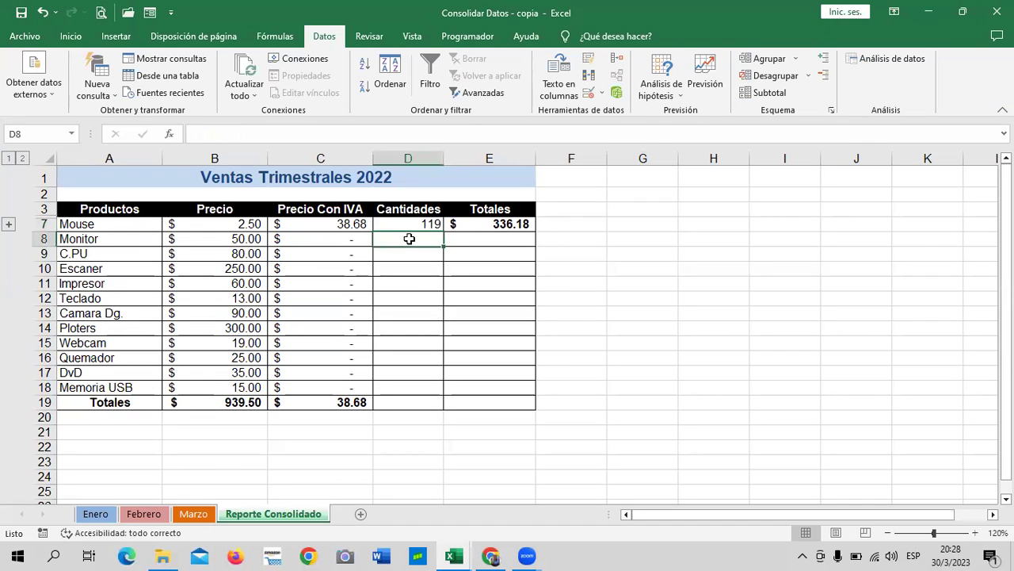
{"action": "left_click", "coordinate": [615, 62]}
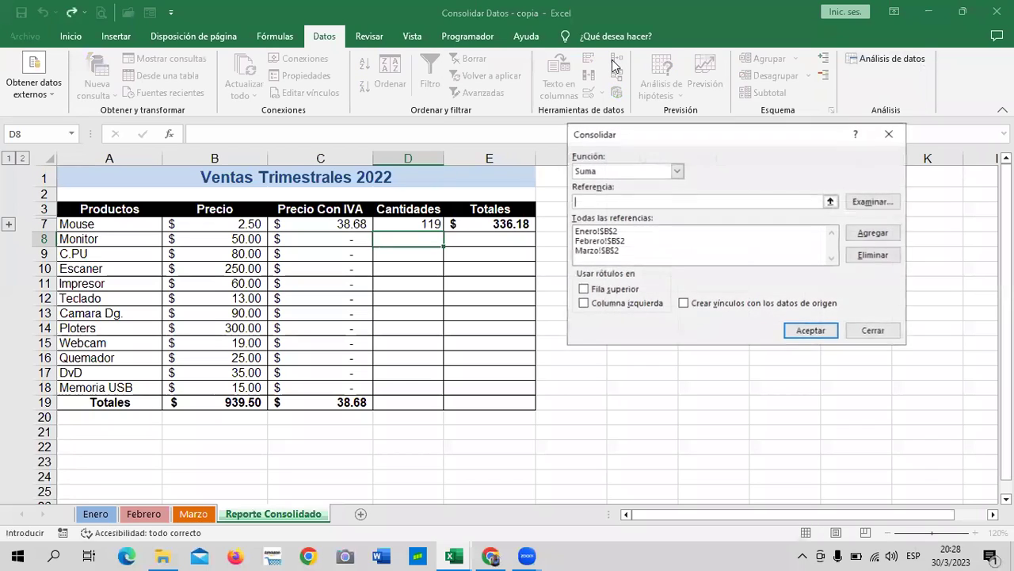
{"action": "left_click", "coordinate": [595, 250]}
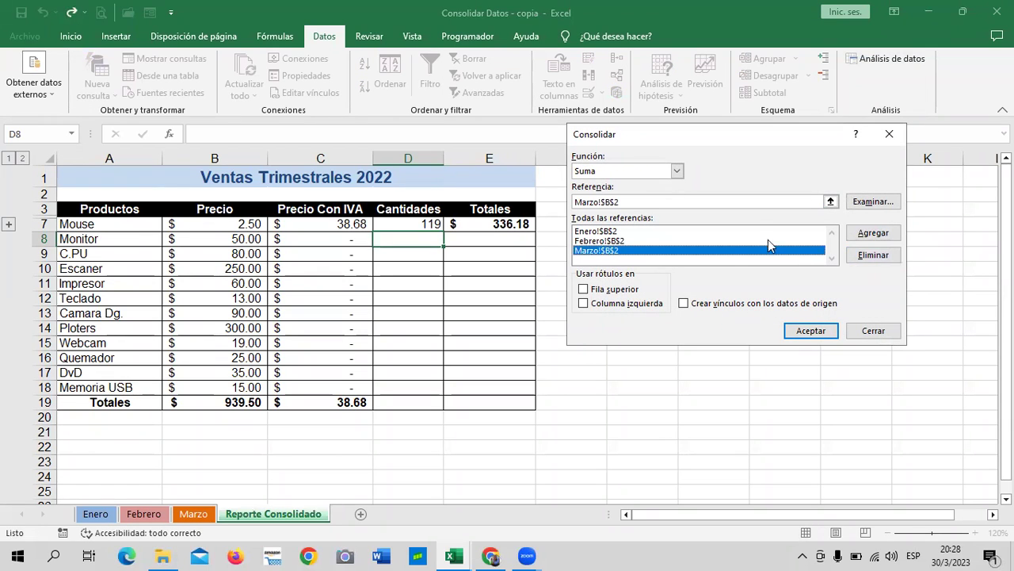
{"action": "left_click", "coordinate": [614, 240]}
{"action": "left_click", "coordinate": [610, 231]}
{"action": "left_click", "coordinate": [873, 254]}
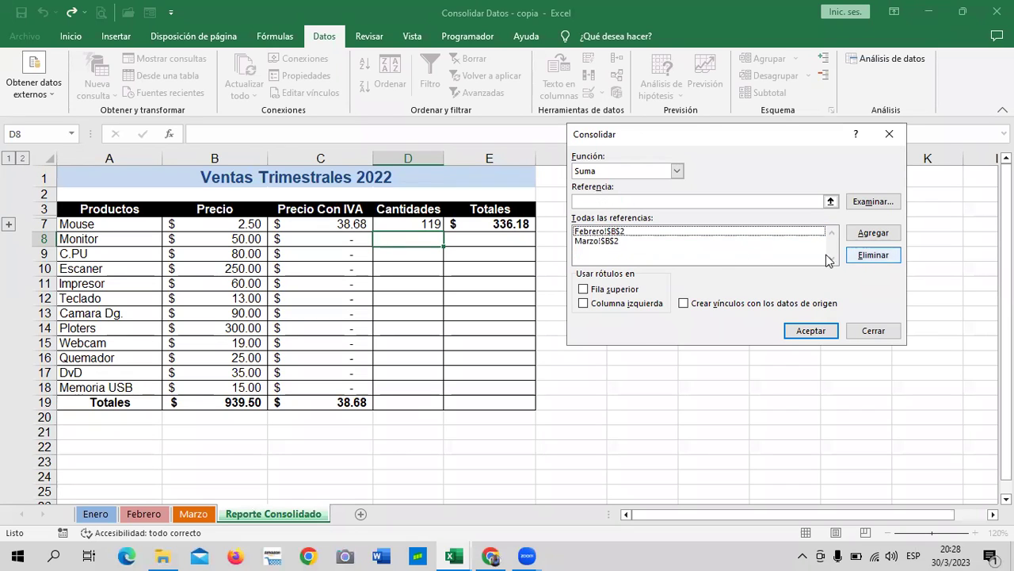
{"action": "left_click", "coordinate": [604, 242]}
{"action": "left_click", "coordinate": [873, 255]}
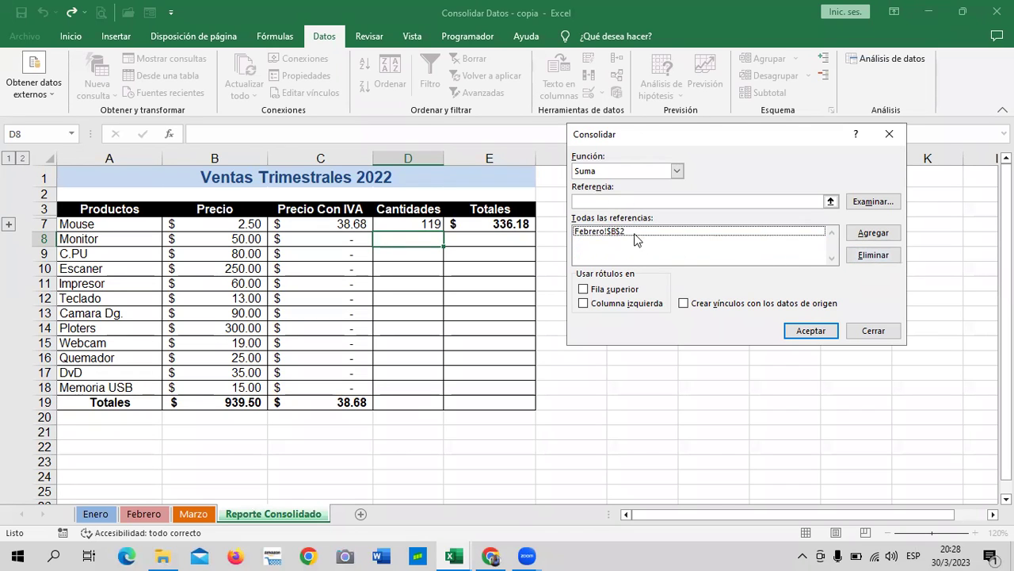
{"action": "left_click", "coordinate": [868, 257]}
- Add Enero!$B$3 and Febrero!$B$3 to the consolidation references
{"action": "left_click", "coordinate": [831, 202]}
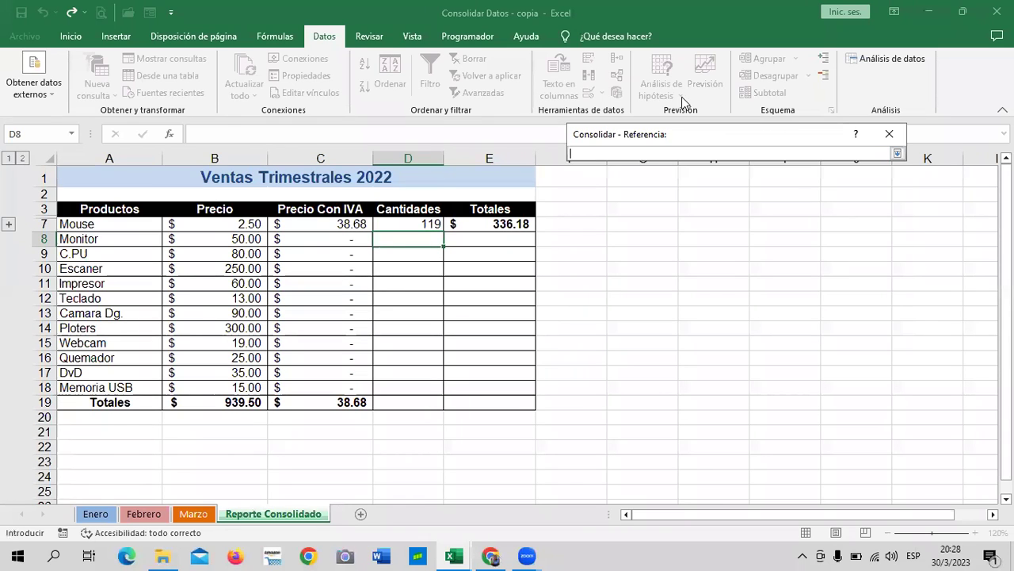
{"action": "left_click", "coordinate": [80, 514]}
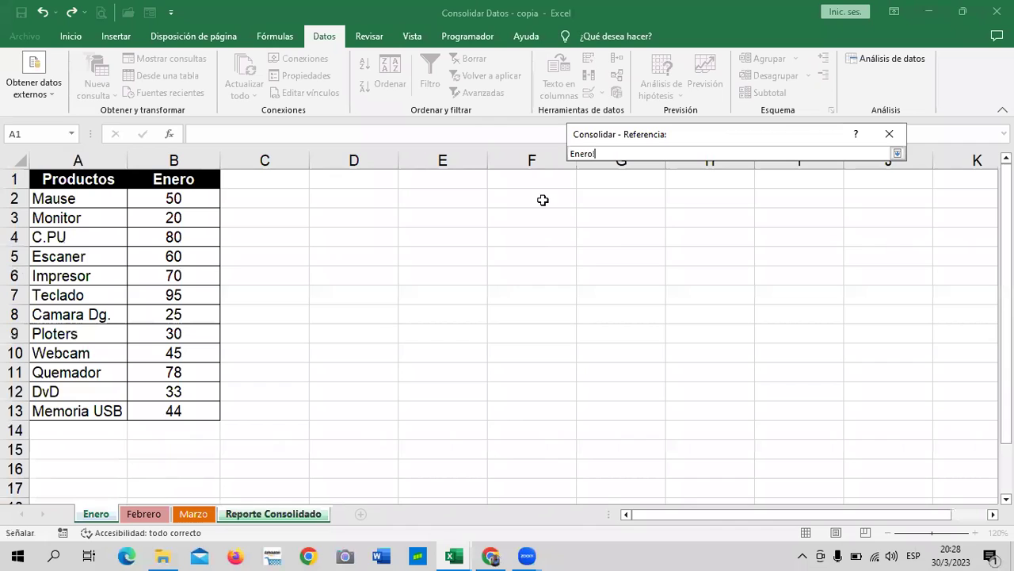
{"action": "left_click", "coordinate": [166, 219]}
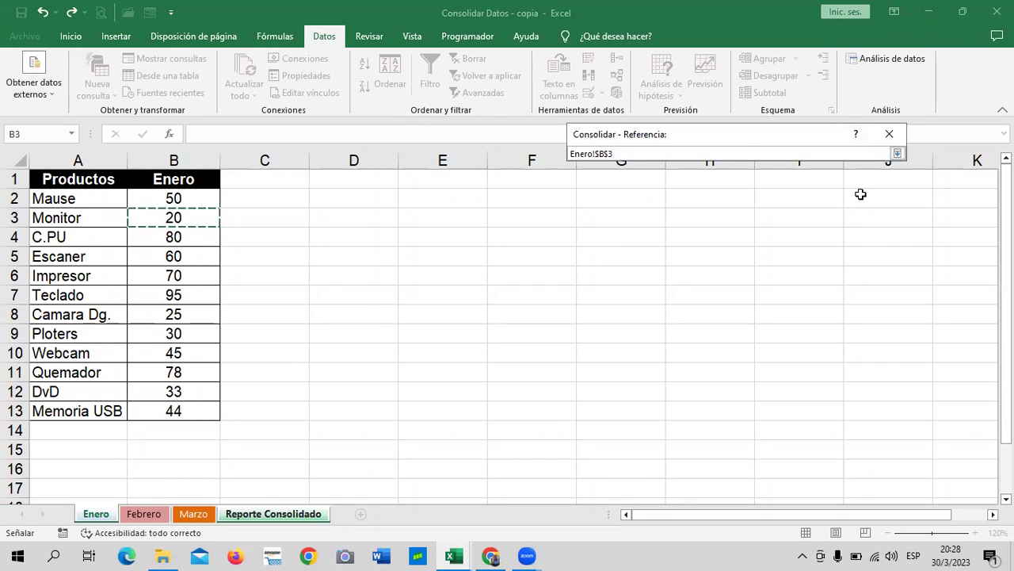
{"action": "left_click", "coordinate": [898, 153]}
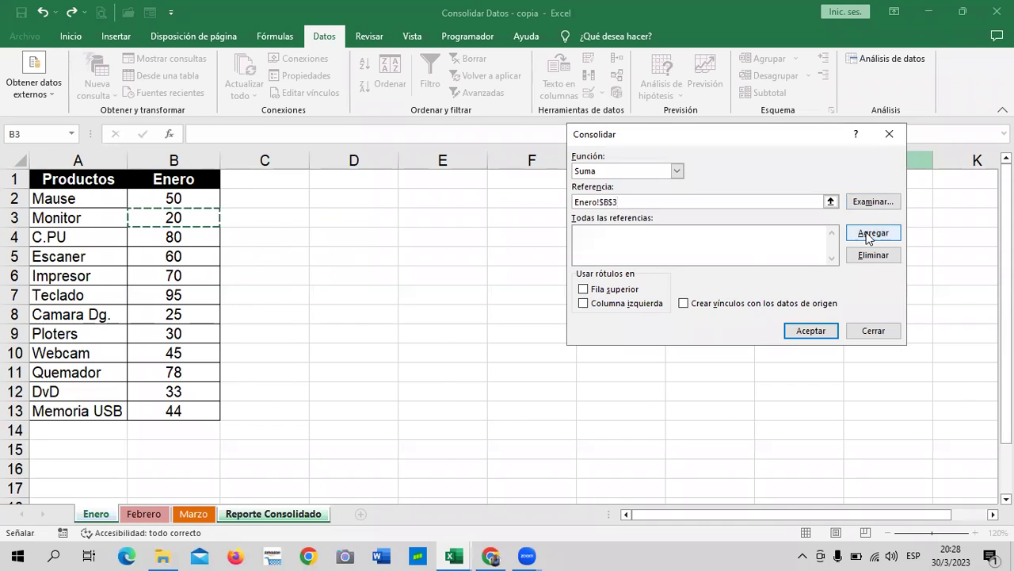
{"action": "left_click", "coordinate": [869, 236]}
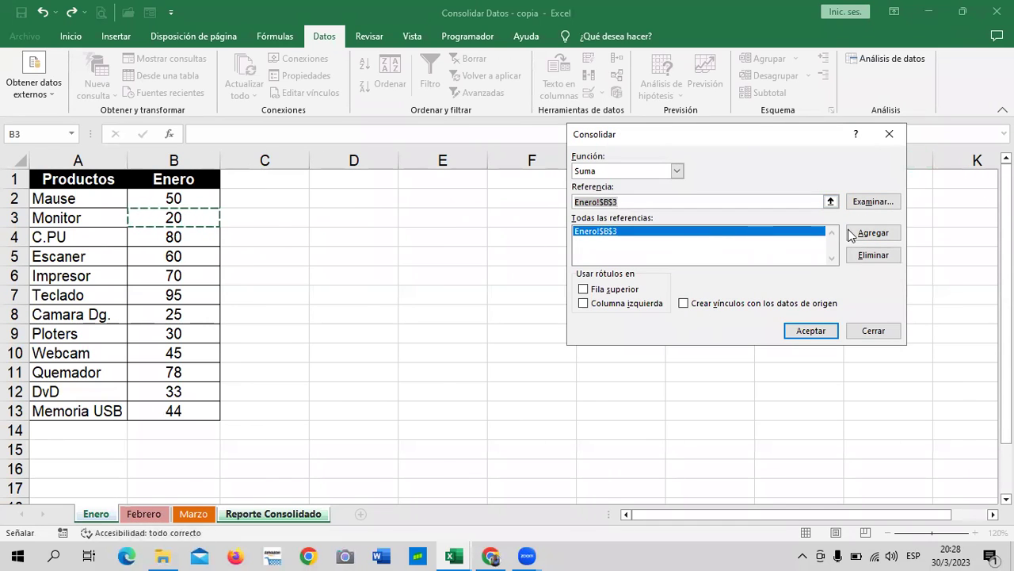
{"action": "left_click", "coordinate": [831, 201]}
{"action": "left_click", "coordinate": [147, 513]}
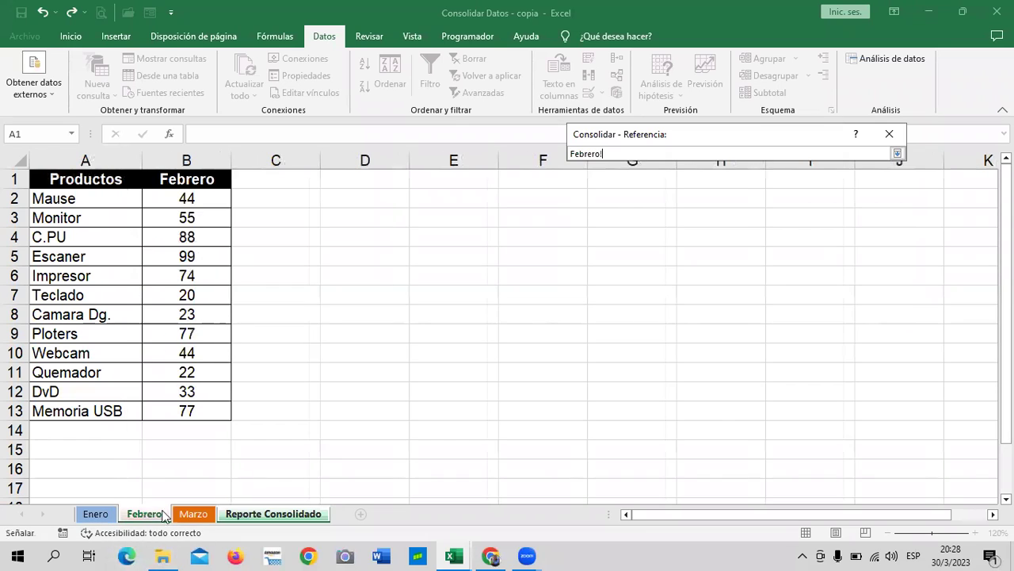
{"action": "left_click", "coordinate": [156, 213]}
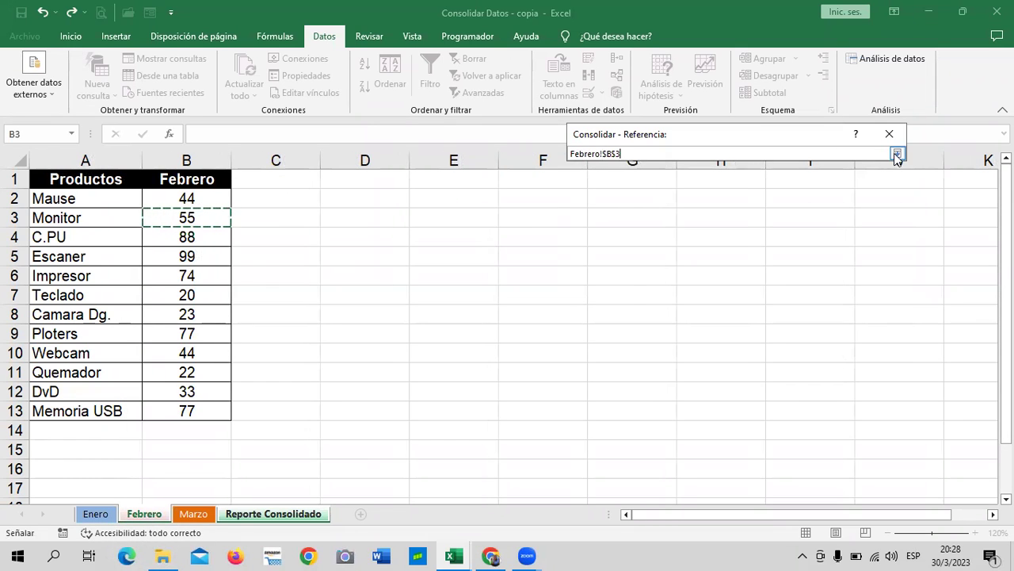
{"action": "left_click", "coordinate": [898, 153]}
{"action": "left_click", "coordinate": [869, 234]}
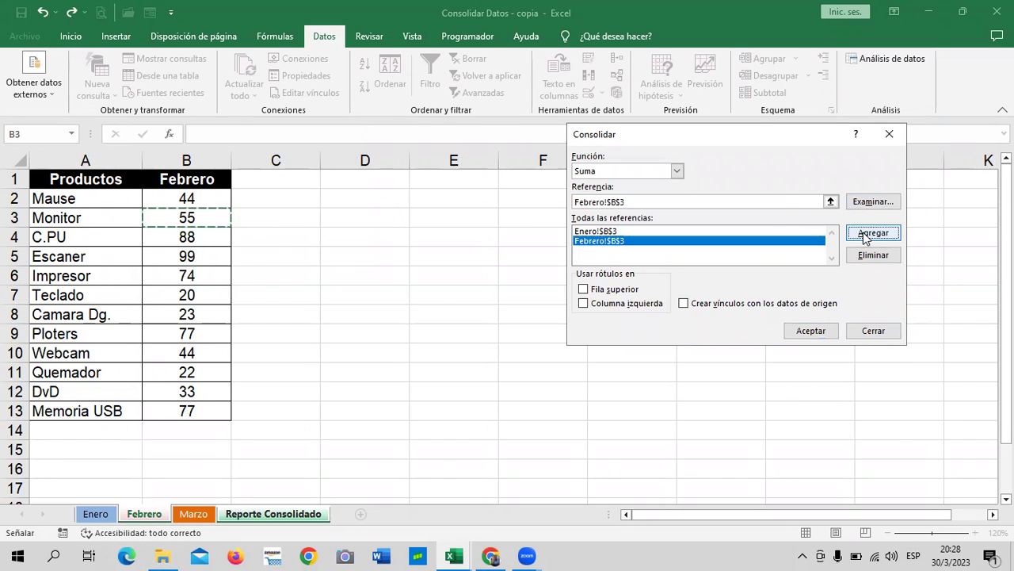
- Add Marzo!$B$3 and run the Suma consolidation, giving Monitor a quantity of 97
{"action": "left_click", "coordinate": [830, 202]}
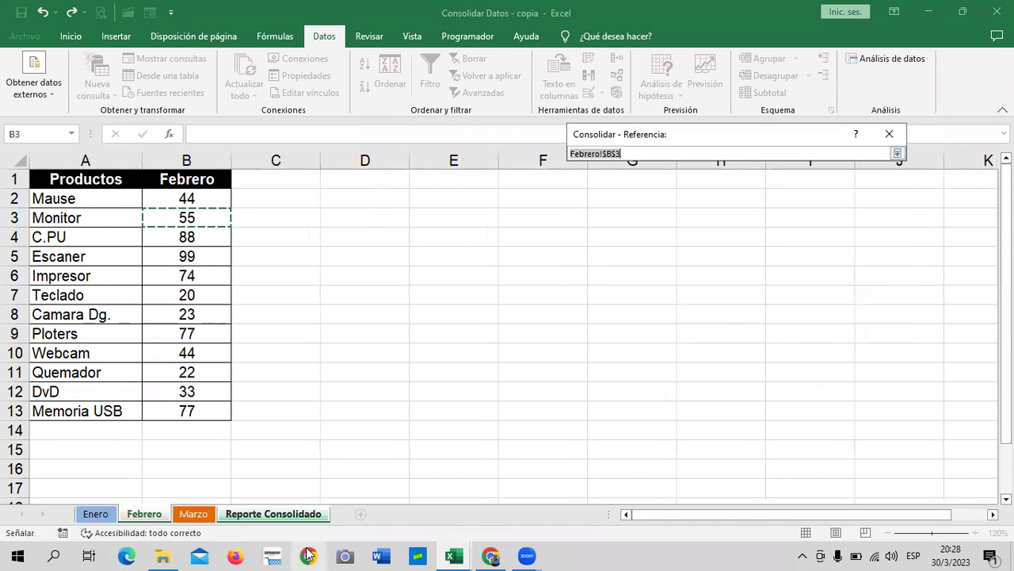
{"action": "left_click", "coordinate": [195, 514]}
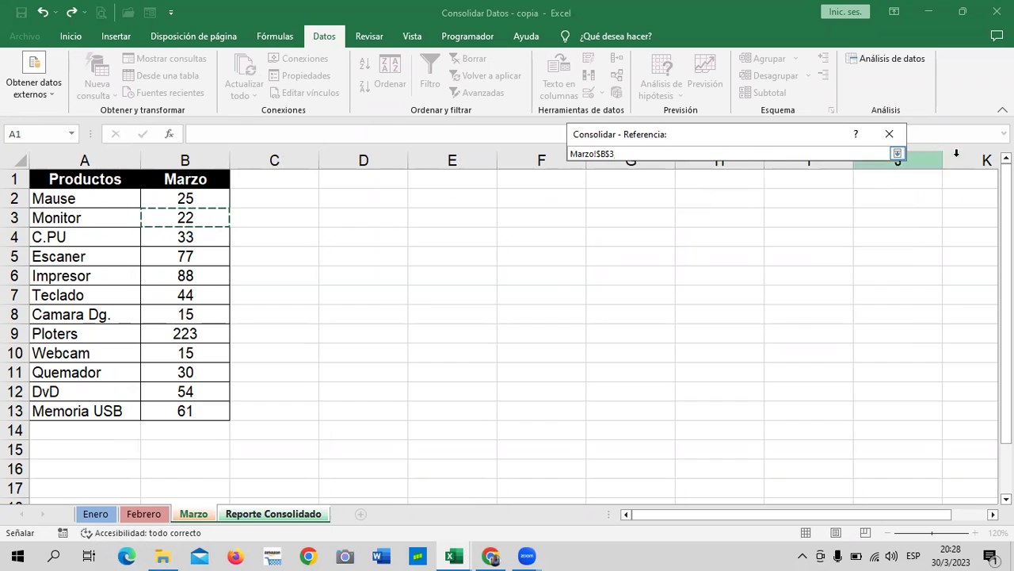
{"action": "left_click", "coordinate": [897, 154]}
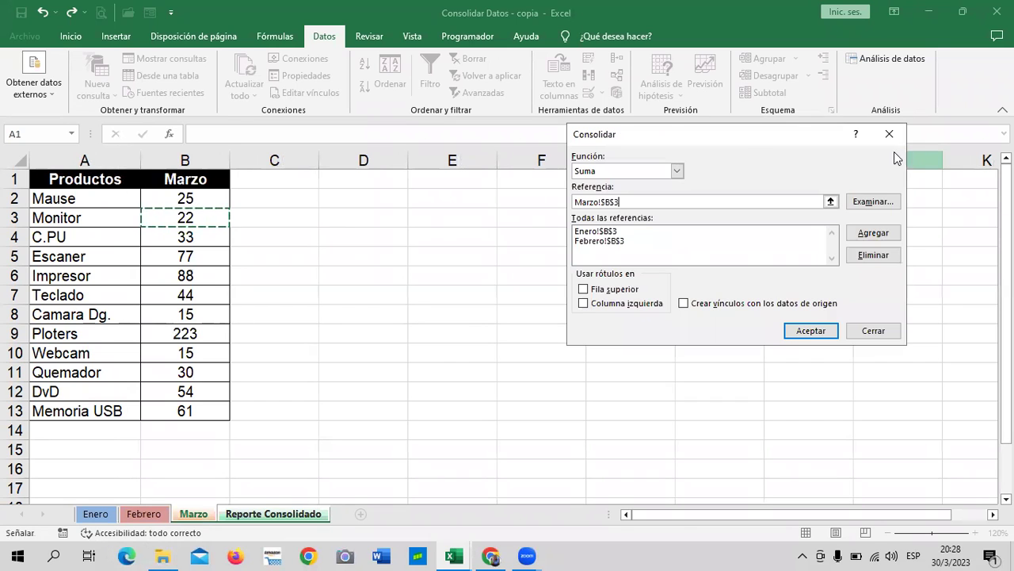
{"action": "left_click", "coordinate": [874, 232]}
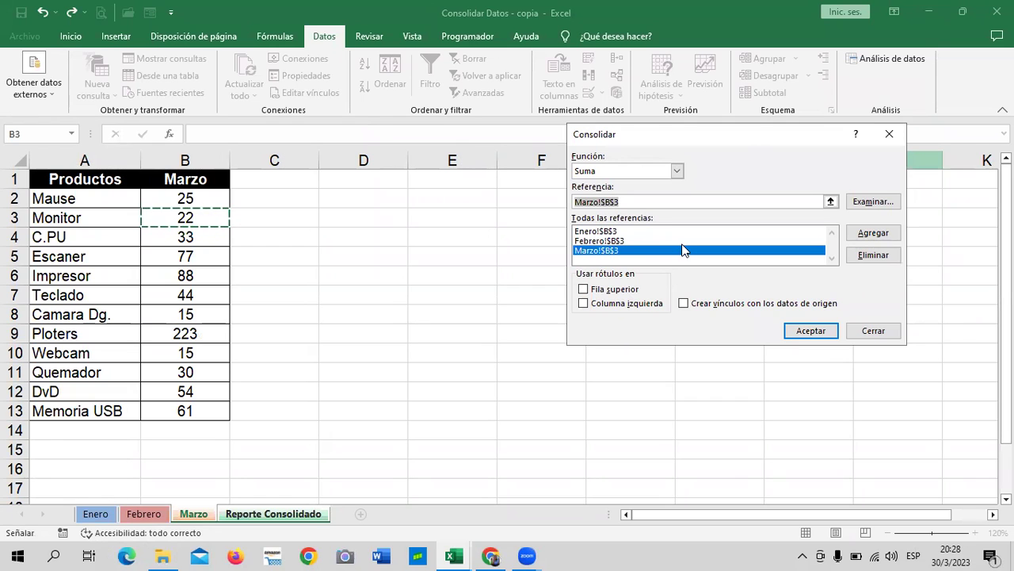
{"action": "left_click", "coordinate": [811, 331]}
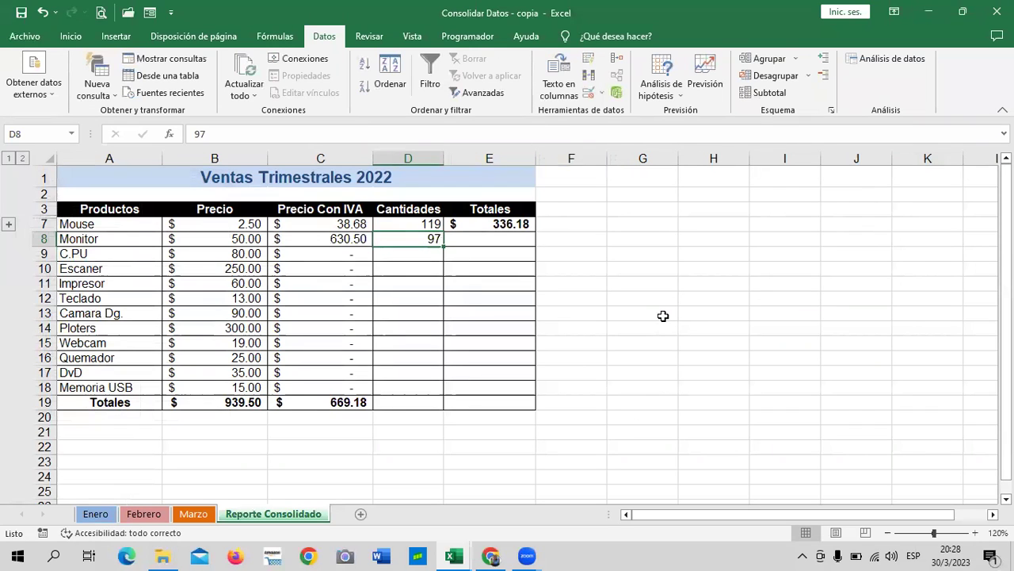
- Copy the Totales formula from E7 down to E18 (Memoria USB)
{"action": "left_click", "coordinate": [545, 266]}
{"action": "left_click", "coordinate": [394, 241]}
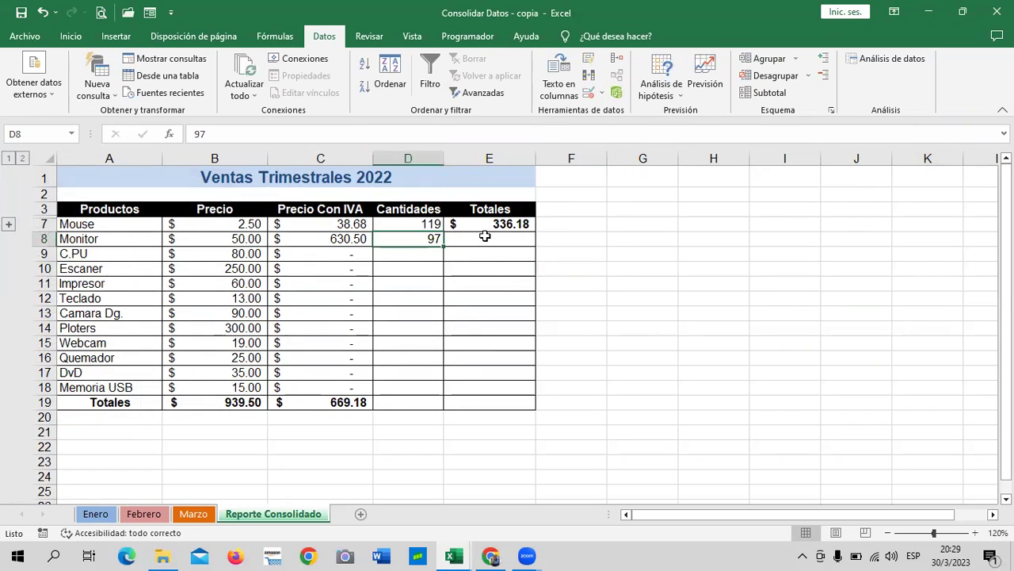
{"action": "left_click", "coordinate": [482, 238]}
{"action": "left_click", "coordinate": [463, 224]}
{"action": "left_click_drag", "start_coordinate": [535, 228], "coordinate": [526, 396]}
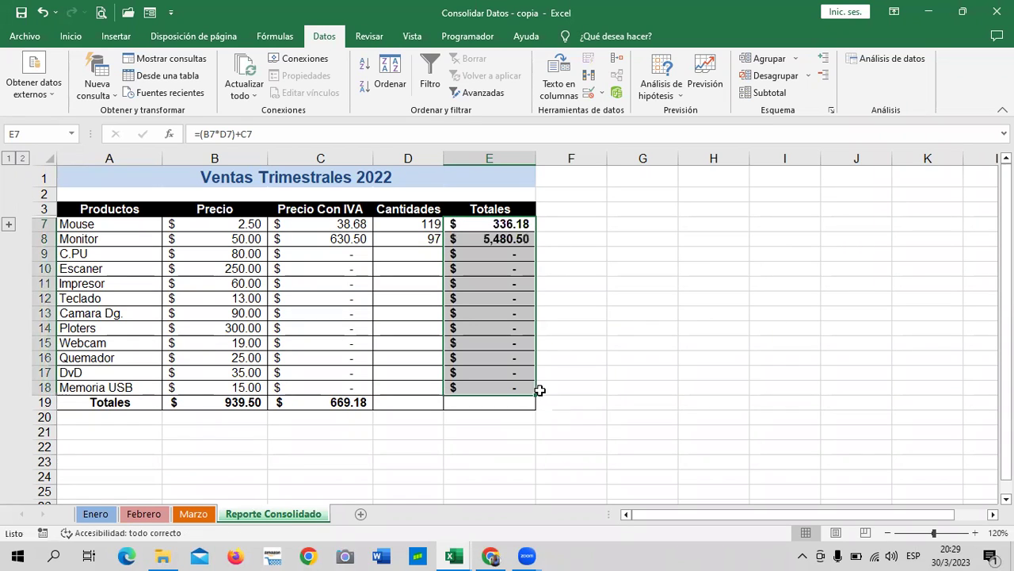
{"action": "left_click", "coordinate": [605, 344]}
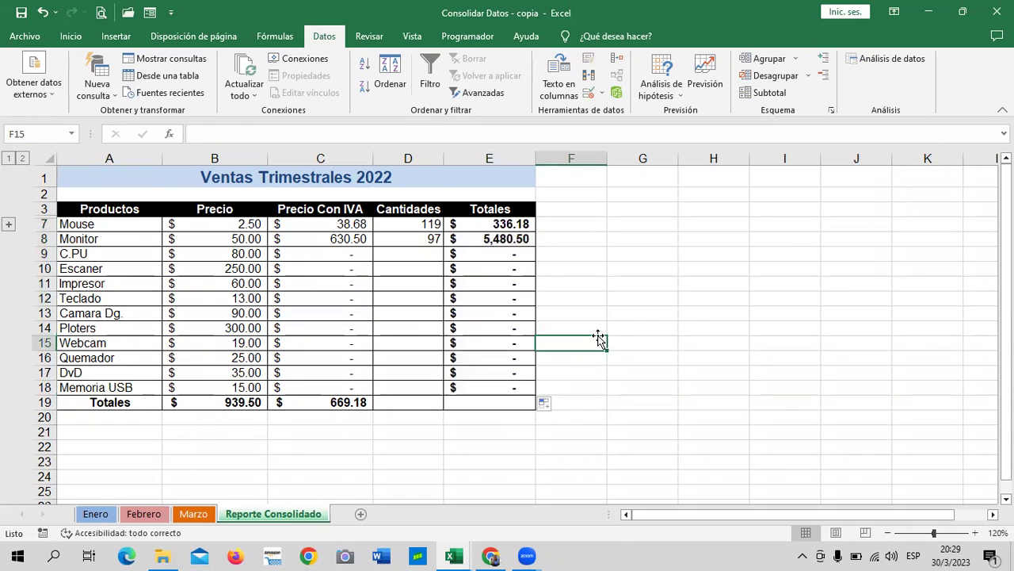
- Check Monitor's 97 quantity and $5,480.50 total, then expand the Mouse group to show 50, 44, 25
{"action": "left_click", "coordinate": [416, 240]}
{"action": "left_click", "coordinate": [481, 234]}
{"action": "left_click", "coordinate": [424, 239]}
{"action": "left_click", "coordinate": [626, 273]}
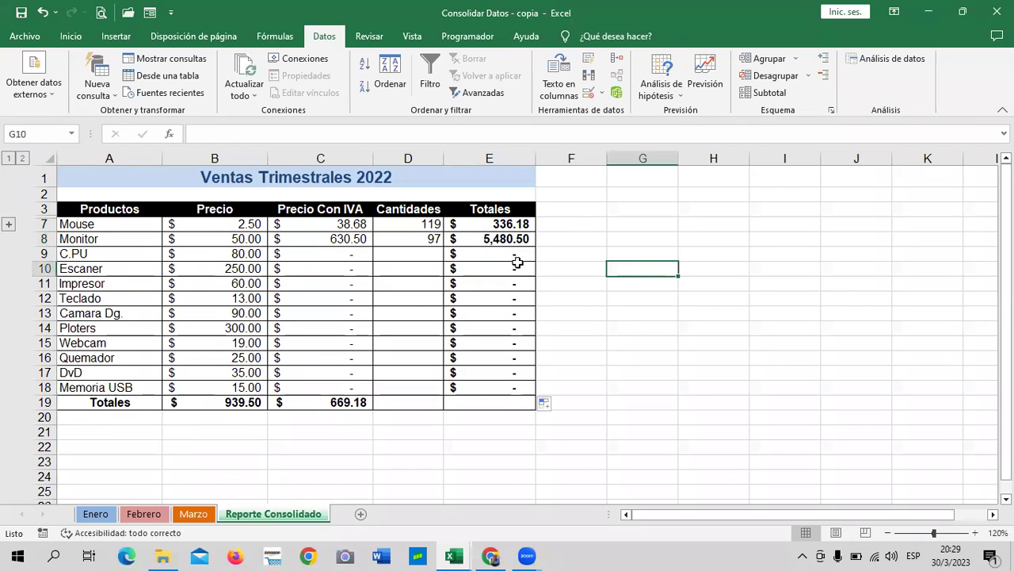
{"action": "left_click", "coordinate": [413, 239]}
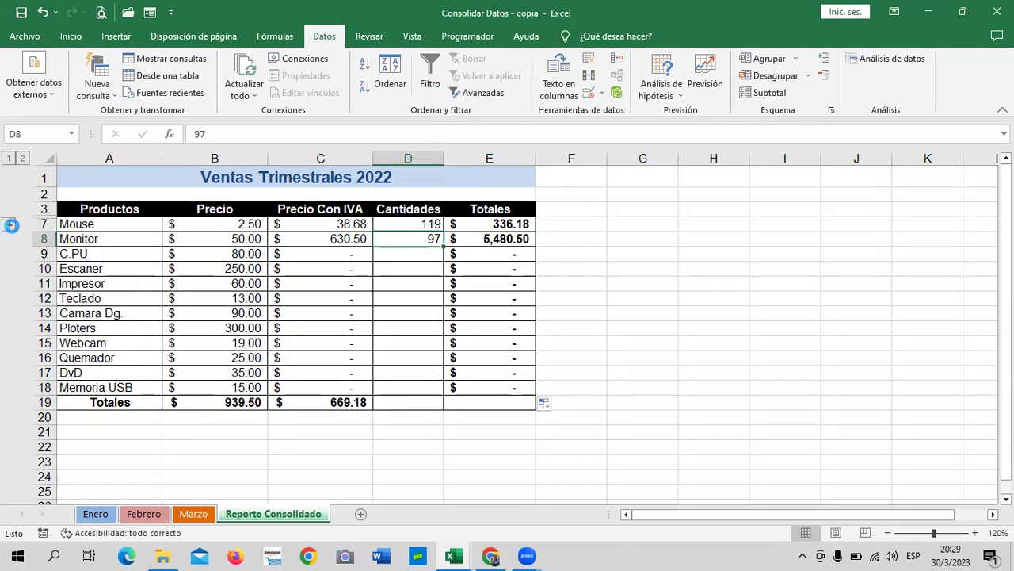
{"action": "left_click", "coordinate": [8, 225]}
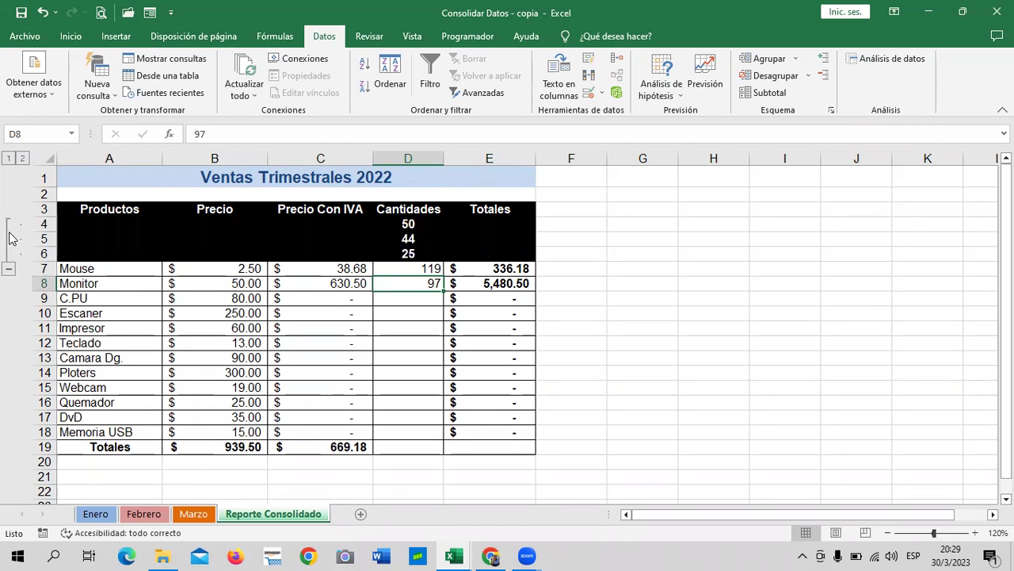
- Toggle the Mouse outline group open and closed, leaving it collapsed with D8 reselected
{"action": "left_click", "coordinate": [8, 269]}
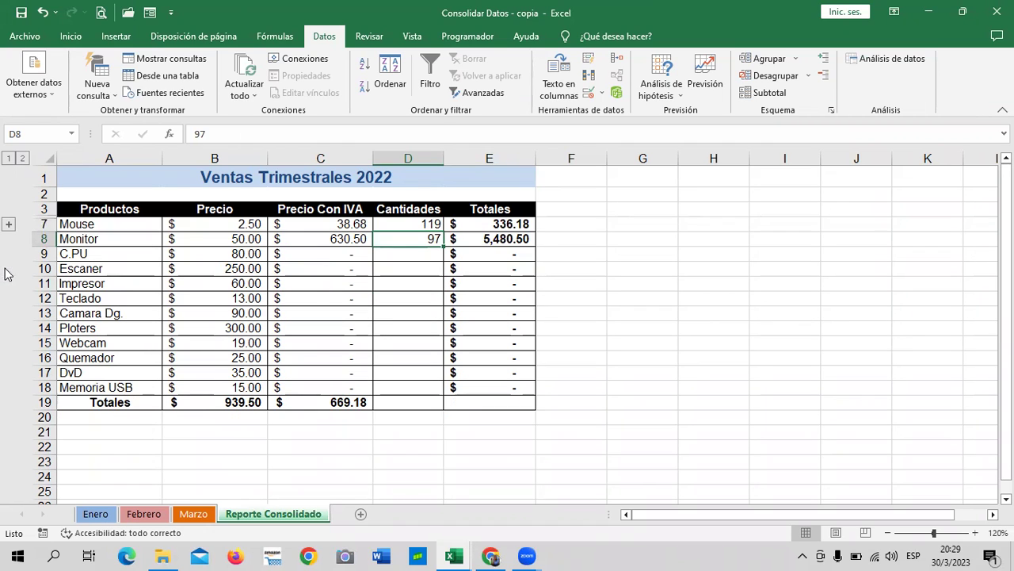
{"action": "left_click", "coordinate": [24, 160]}
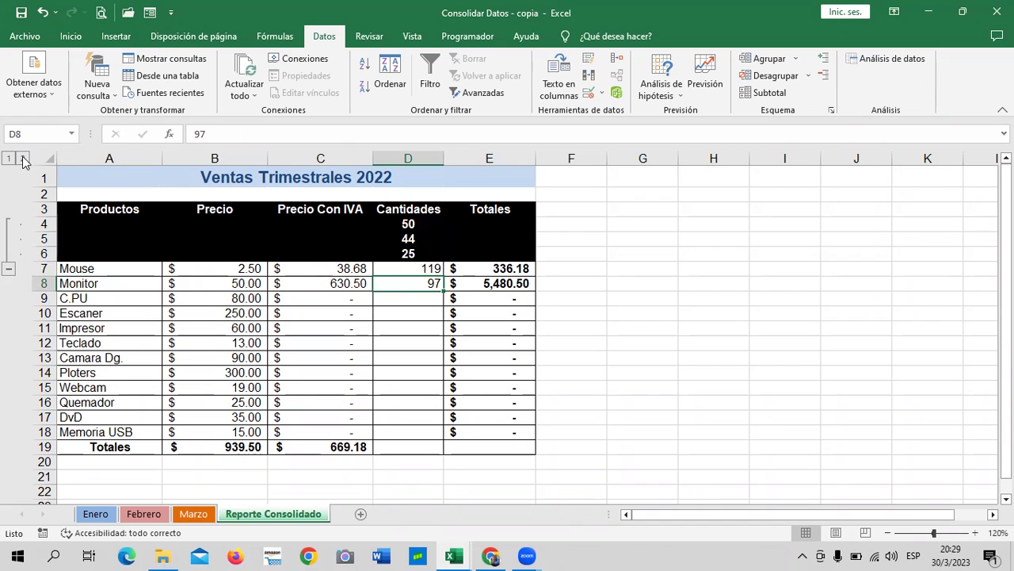
{"action": "left_click", "coordinate": [683, 312]}
{"action": "left_click", "coordinate": [428, 284]}
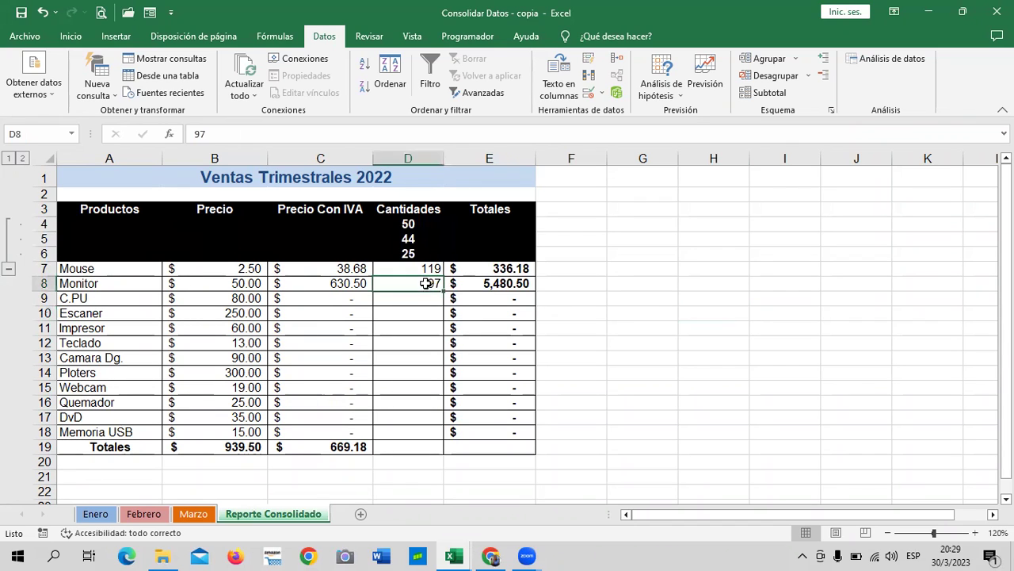
{"action": "left_click", "coordinate": [8, 269]}
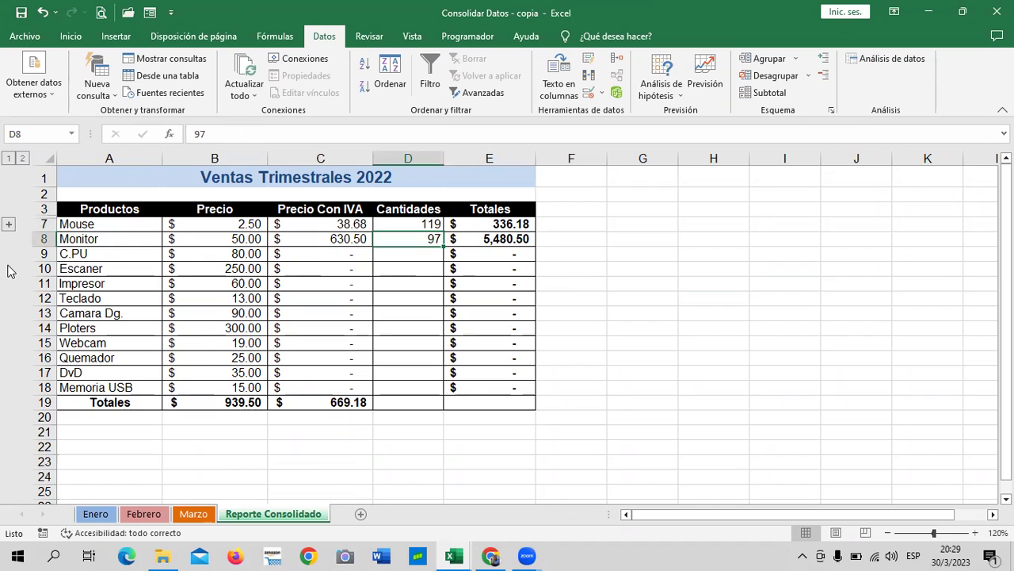
{"action": "left_click", "coordinate": [403, 225]}
{"action": "left_click", "coordinate": [9, 228]}
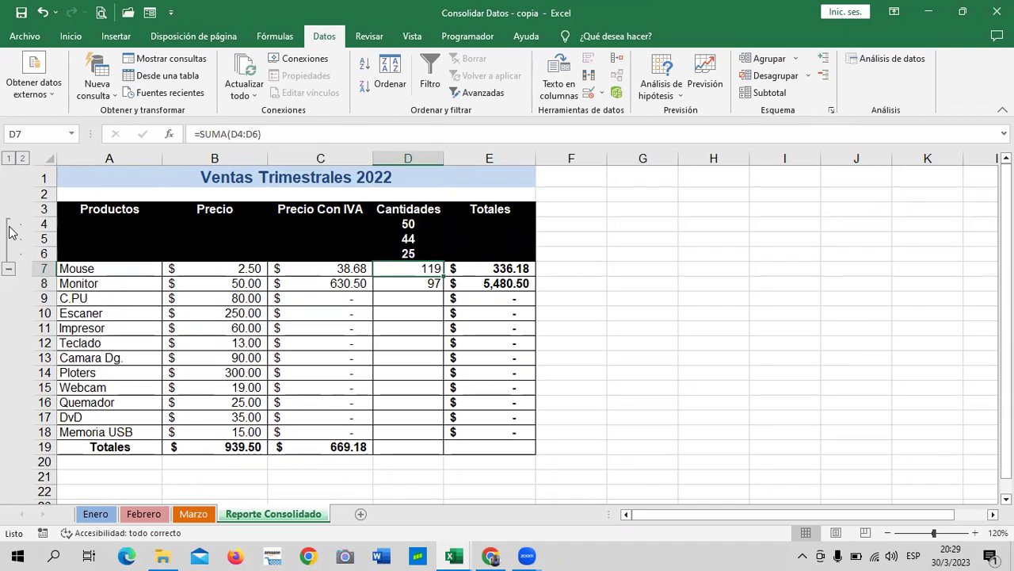
{"action": "left_click", "coordinate": [421, 283]}
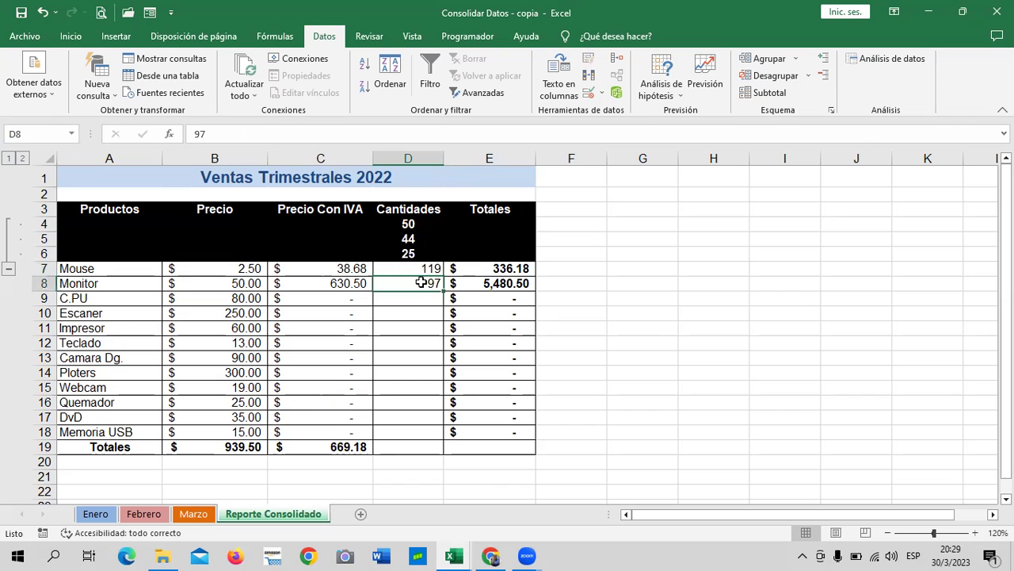
{"action": "left_click", "coordinate": [9, 269]}
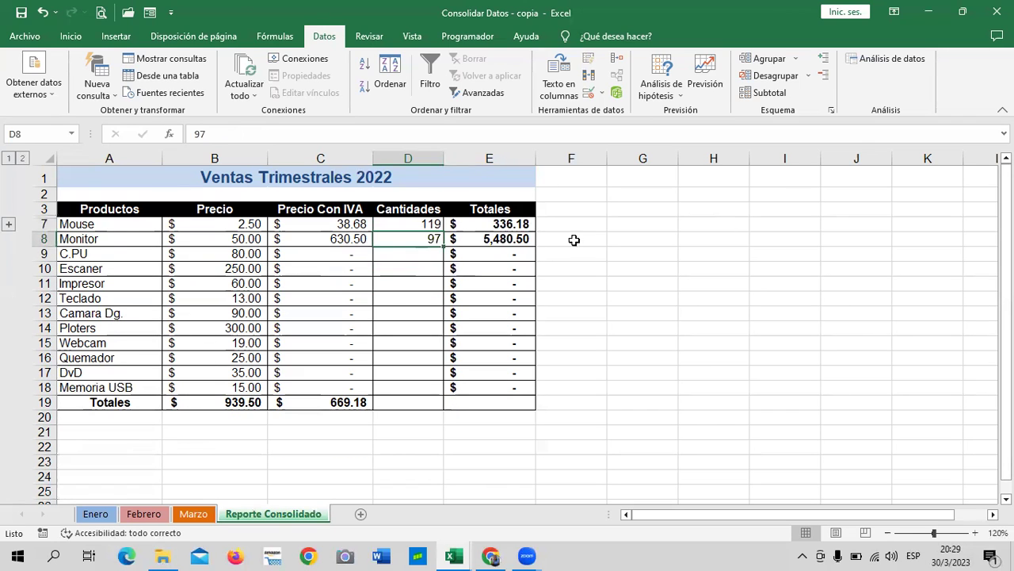
{"action": "left_click", "coordinate": [407, 255]}
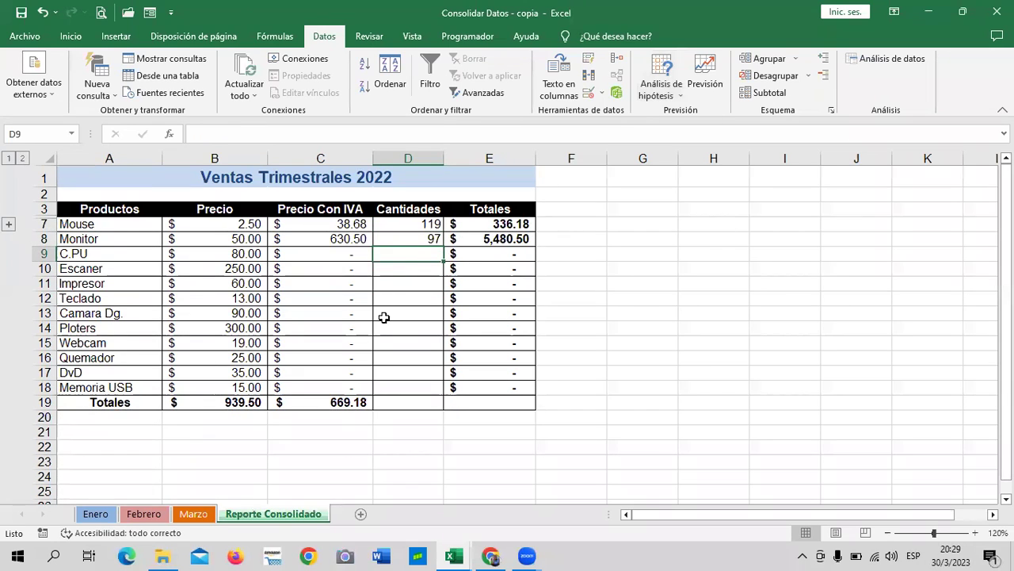
{"action": "left_click", "coordinate": [412, 239]}
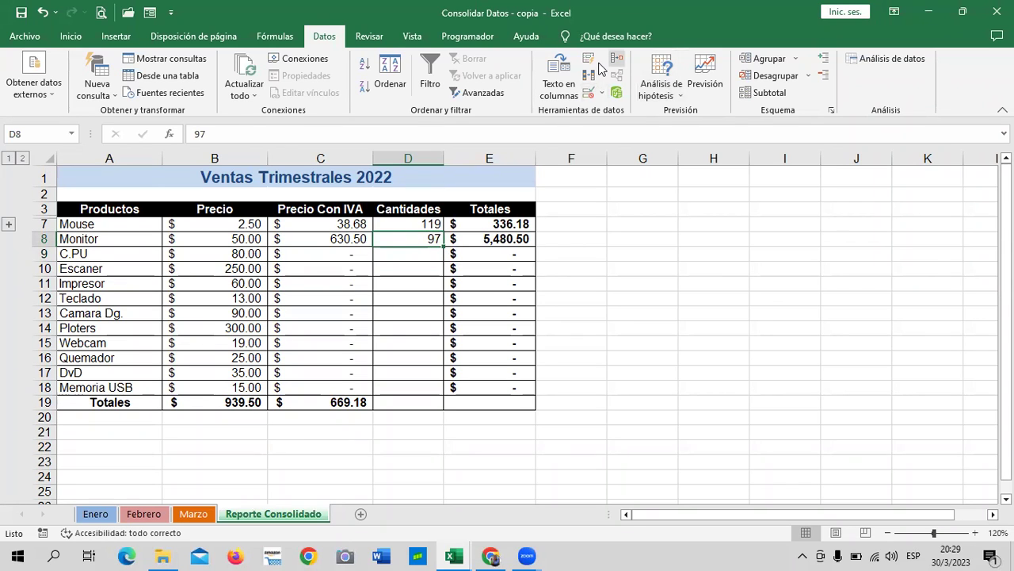
- Select the C.PU quantity cell D9, dismissing a first Consolidar attempt and reselecting D9
{"action": "left_click", "coordinate": [408, 252]}
{"action": "left_click", "coordinate": [617, 60]}
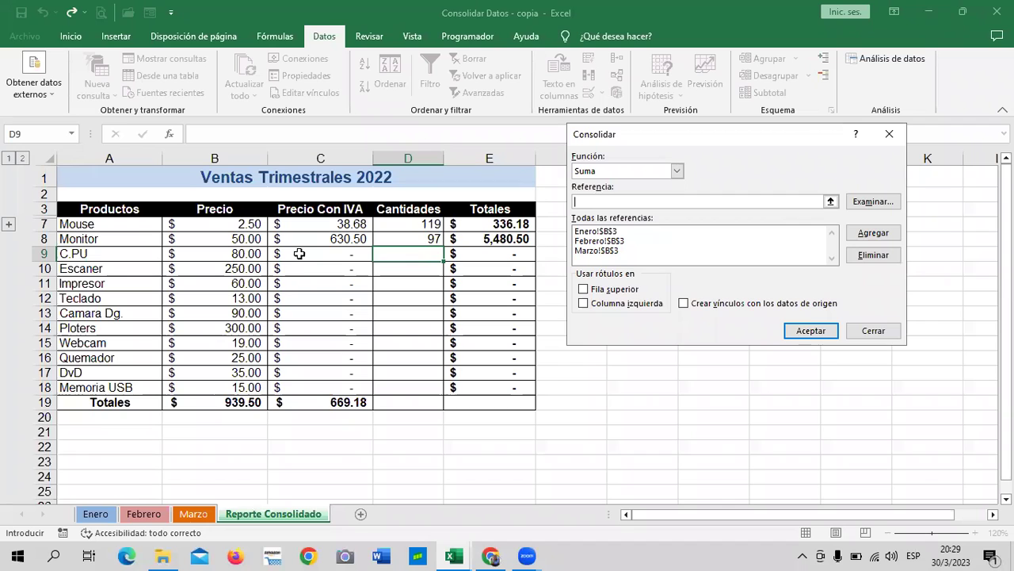
{"action": "left_click", "coordinate": [413, 241]}
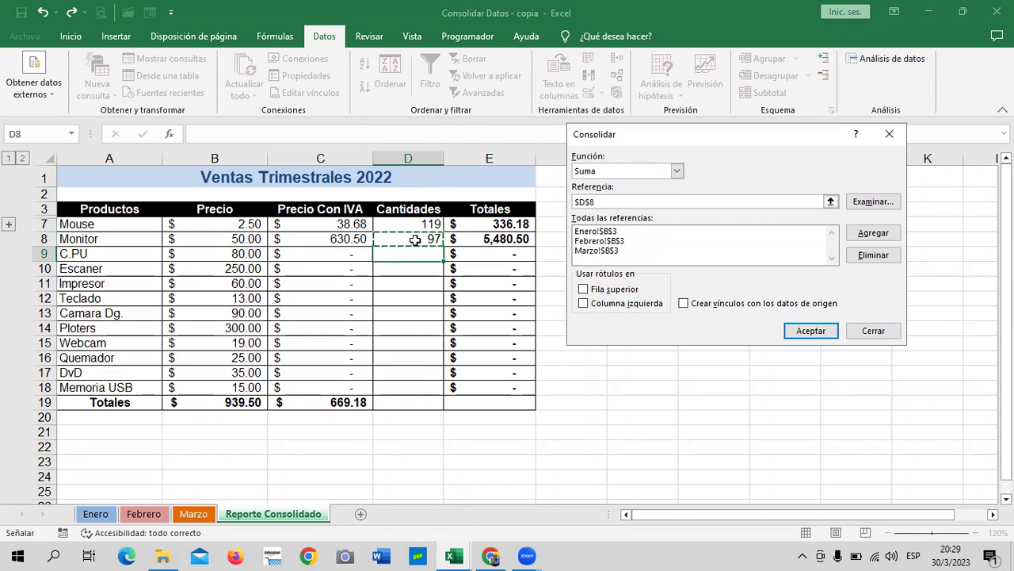
{"action": "key", "text": "Escape"}
{"action": "left_click", "coordinate": [414, 237]}
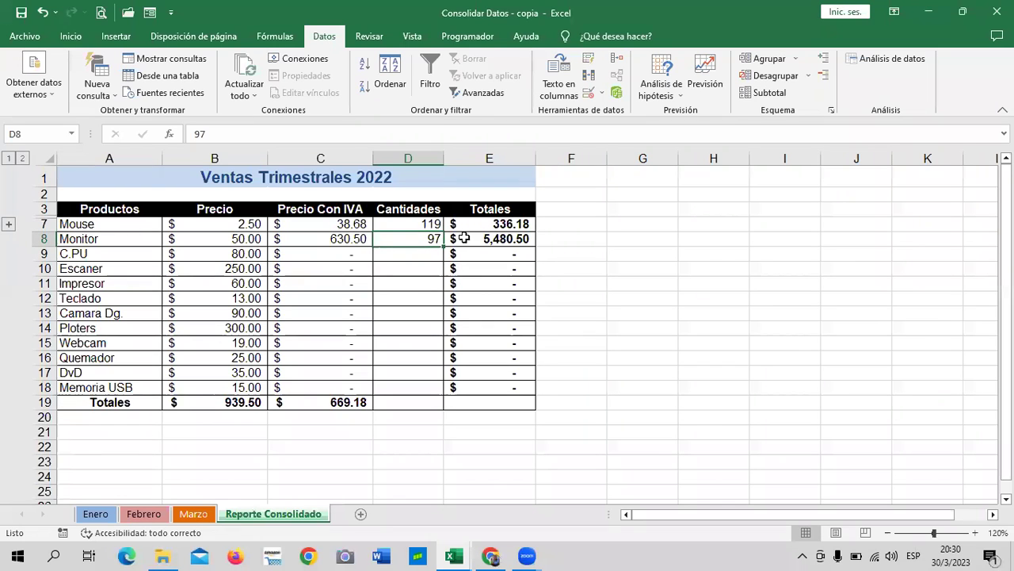
{"action": "left_click", "coordinate": [643, 267]}
{"action": "left_click", "coordinate": [416, 254]}
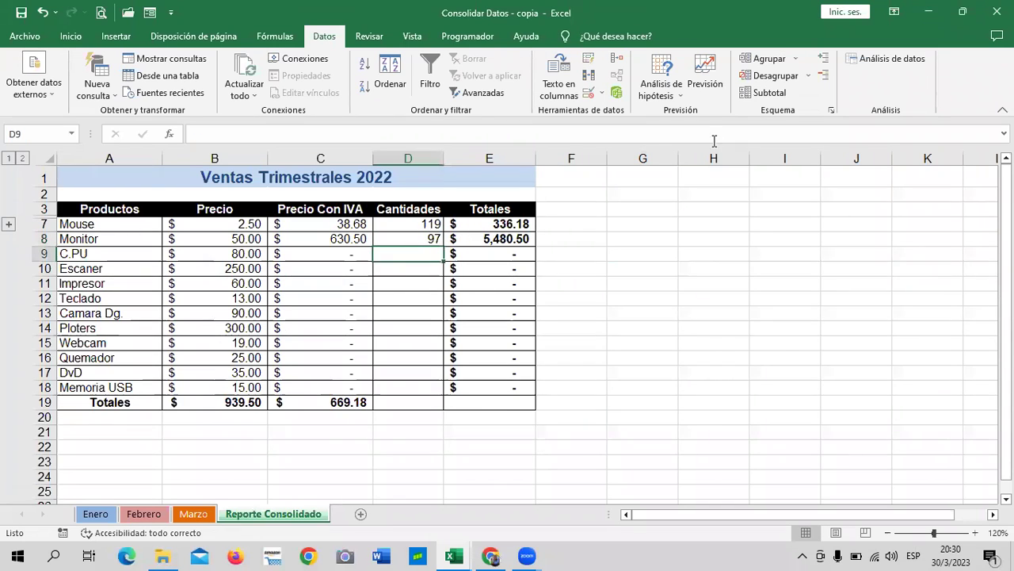
- In Consolidar, delete the Marzo, Febrero and Enero $B$3 references and turn on source linking
{"action": "left_click", "coordinate": [617, 92]}
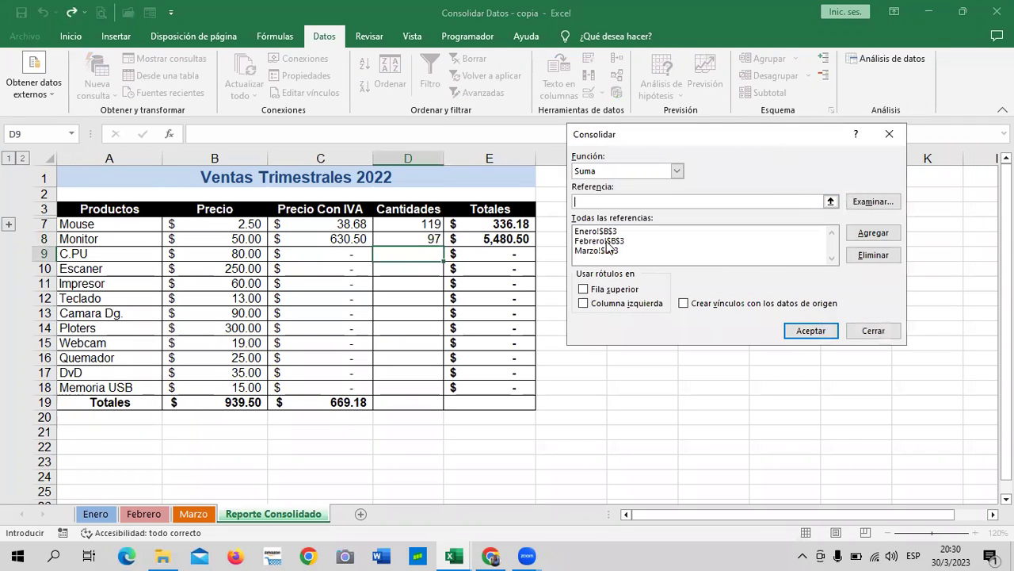
{"action": "left_click", "coordinate": [608, 249]}
{"action": "left_click", "coordinate": [872, 255]}
{"action": "left_click", "coordinate": [614, 241]}
{"action": "left_click", "coordinate": [872, 254]}
{"action": "left_click", "coordinate": [612, 231]}
{"action": "left_click", "coordinate": [862, 254]}
{"action": "left_click", "coordinate": [683, 303]}
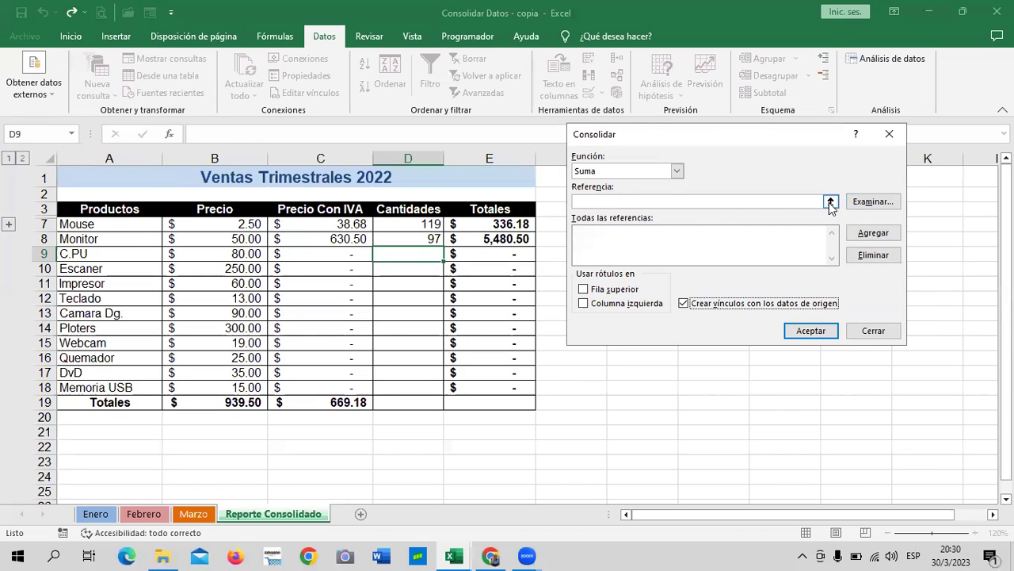
- Add Enero!$B$4 and Febrero!$B$4 to the consolidation references
{"action": "left_click", "coordinate": [831, 201]}
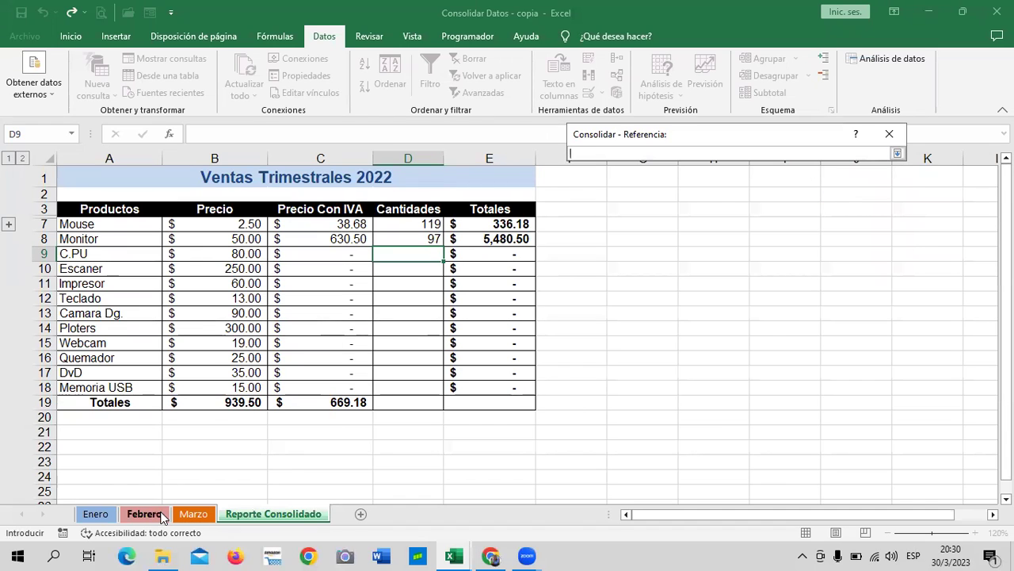
{"action": "left_click", "coordinate": [95, 514]}
{"action": "left_click", "coordinate": [148, 237]}
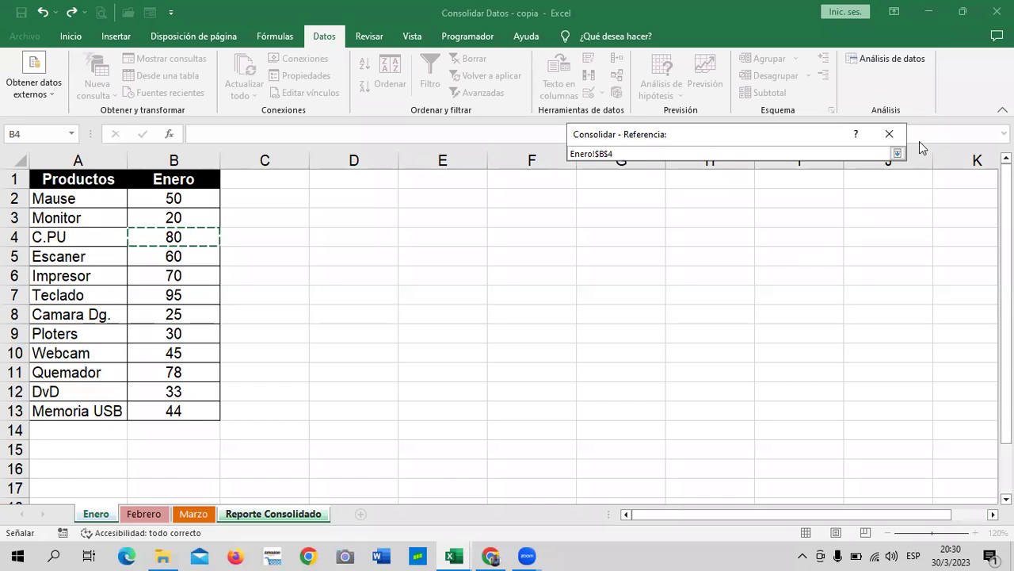
{"action": "left_click", "coordinate": [897, 153]}
{"action": "left_click", "coordinate": [874, 232]}
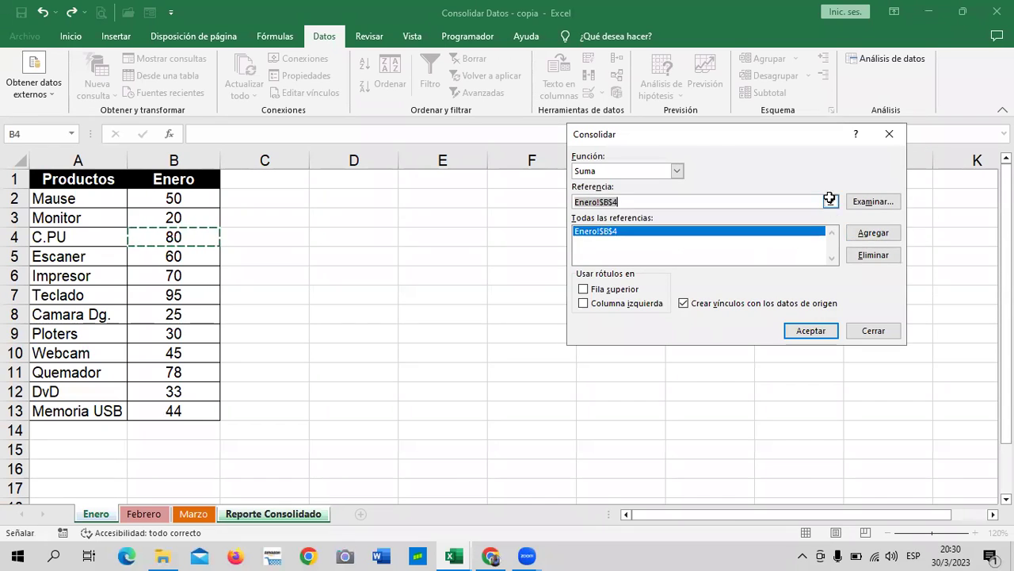
{"action": "left_click", "coordinate": [831, 202]}
{"action": "left_click", "coordinate": [156, 517]}
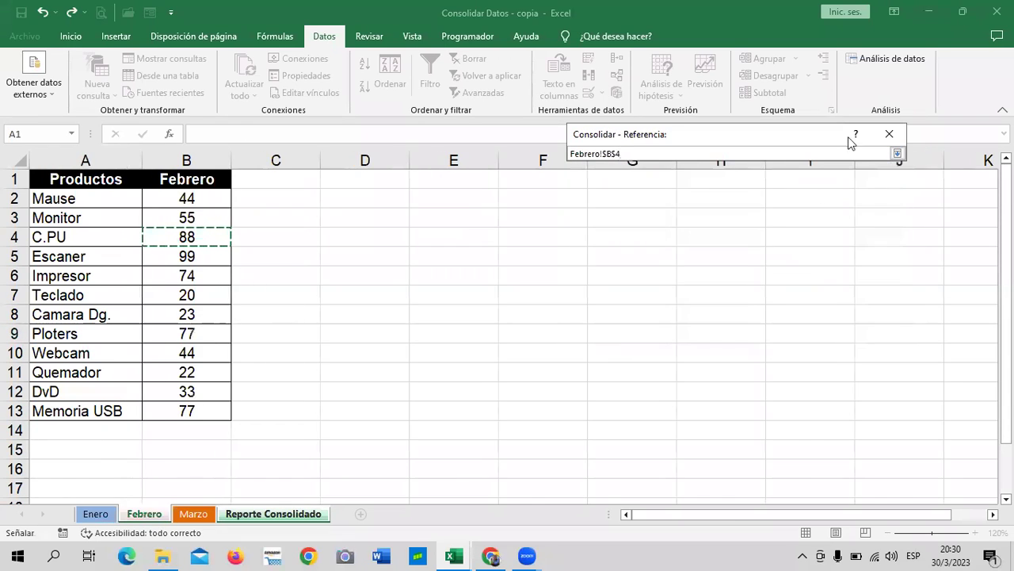
{"action": "left_click", "coordinate": [897, 153]}
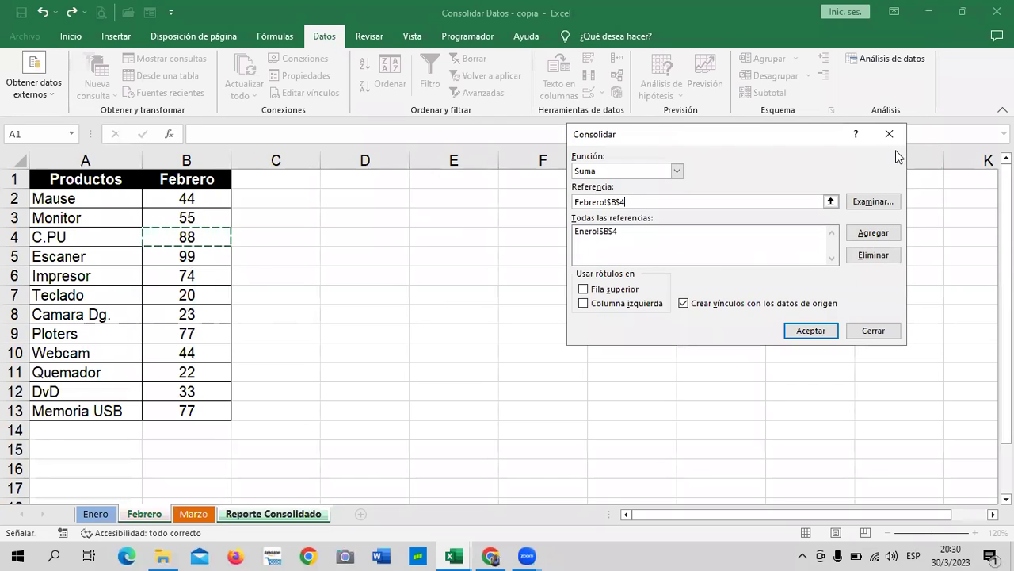
{"action": "left_click", "coordinate": [880, 233]}
- Add Marzo!$B$4 and run the consolidation, giving C.PU a linked quantity of 201
{"action": "left_click", "coordinate": [831, 202]}
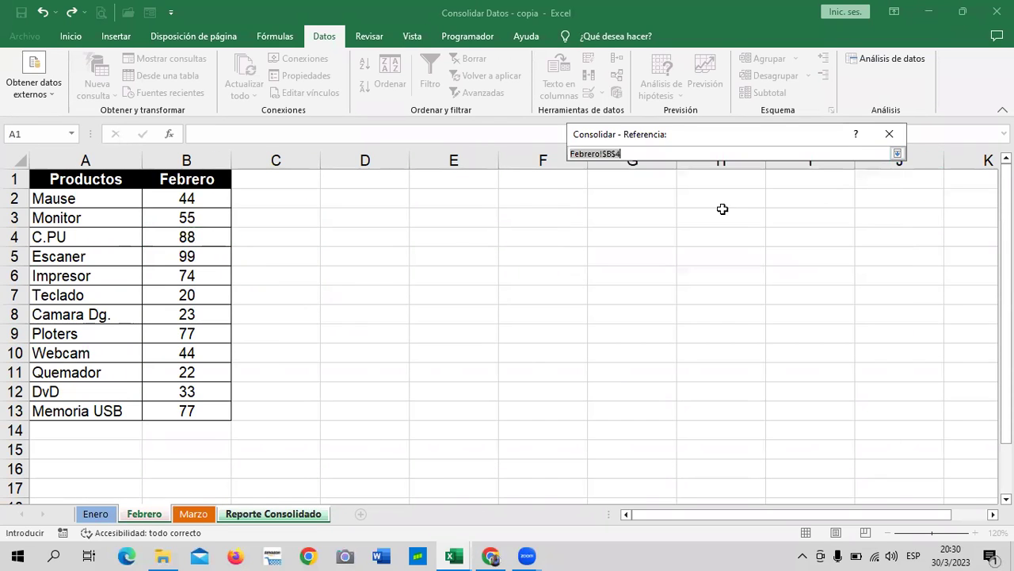
{"action": "left_click", "coordinate": [193, 515]}
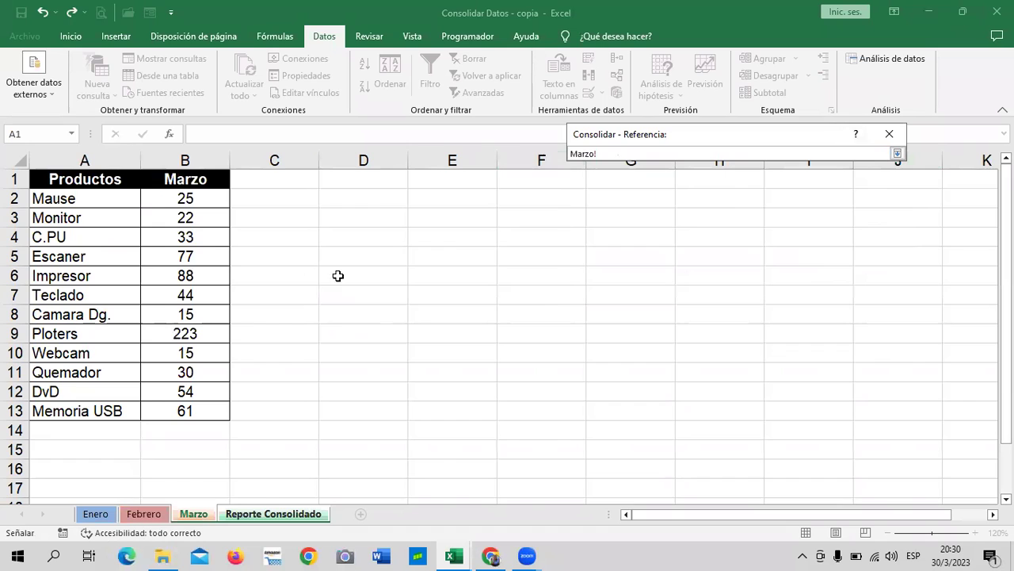
{"action": "left_click", "coordinate": [165, 231]}
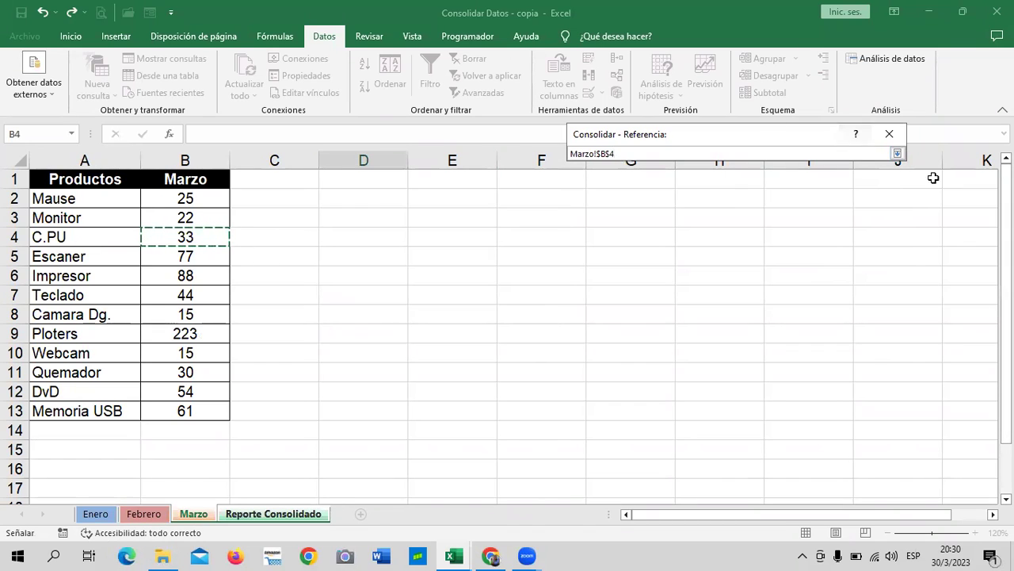
{"action": "left_click", "coordinate": [925, 150]}
{"action": "left_click", "coordinate": [897, 153]}
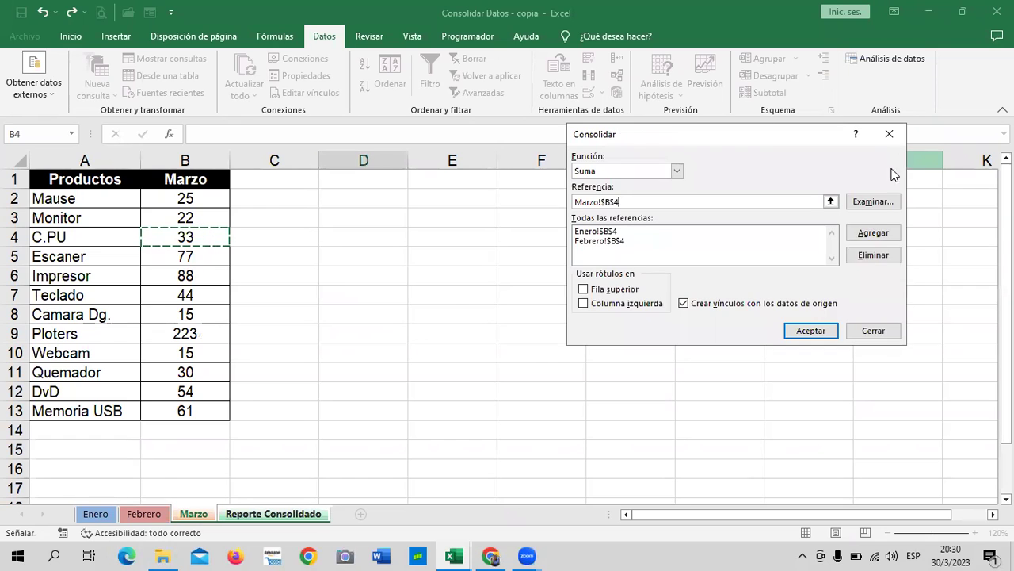
{"action": "left_click", "coordinate": [873, 234]}
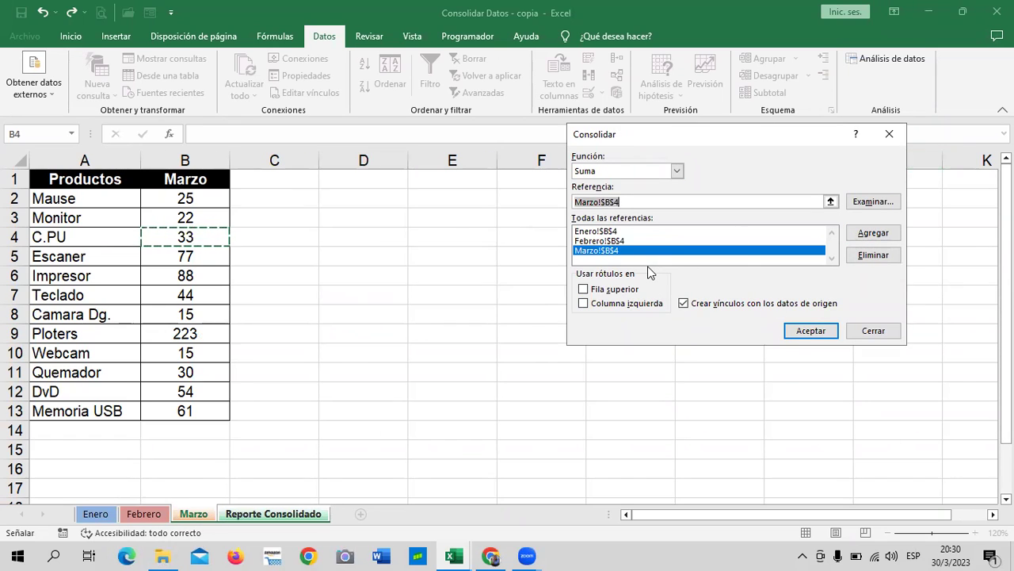
{"action": "left_click", "coordinate": [811, 331]}
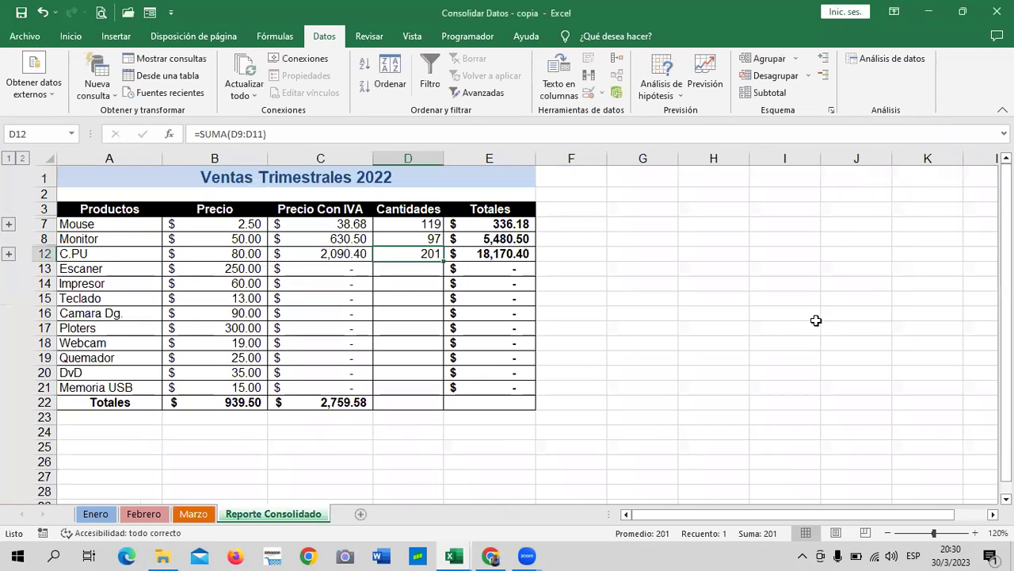
- Inspect the consolidated C.PU sum formula and the Monitor quantity
{"action": "left_click", "coordinate": [763, 283]}
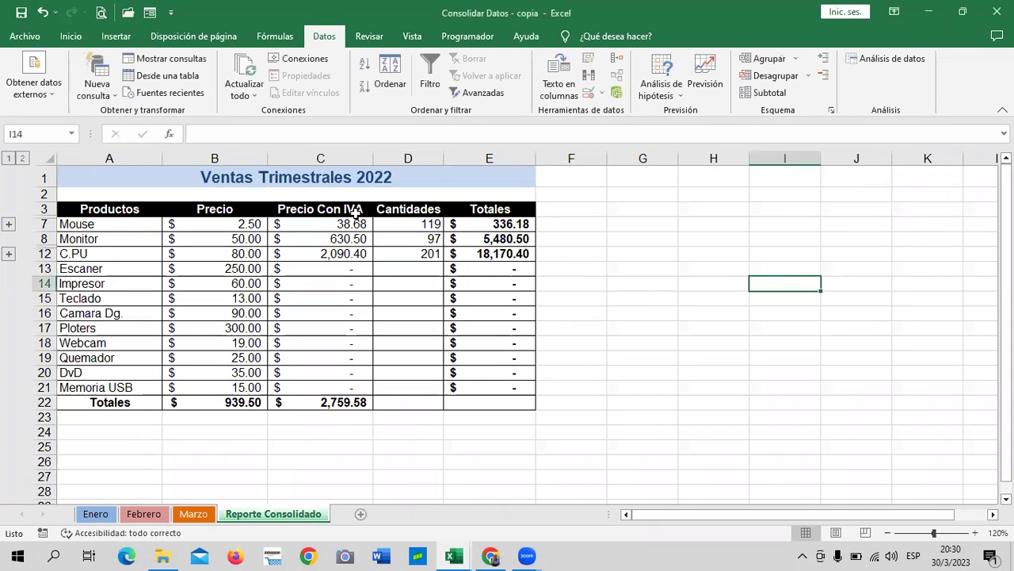
{"action": "left_click", "coordinate": [390, 258]}
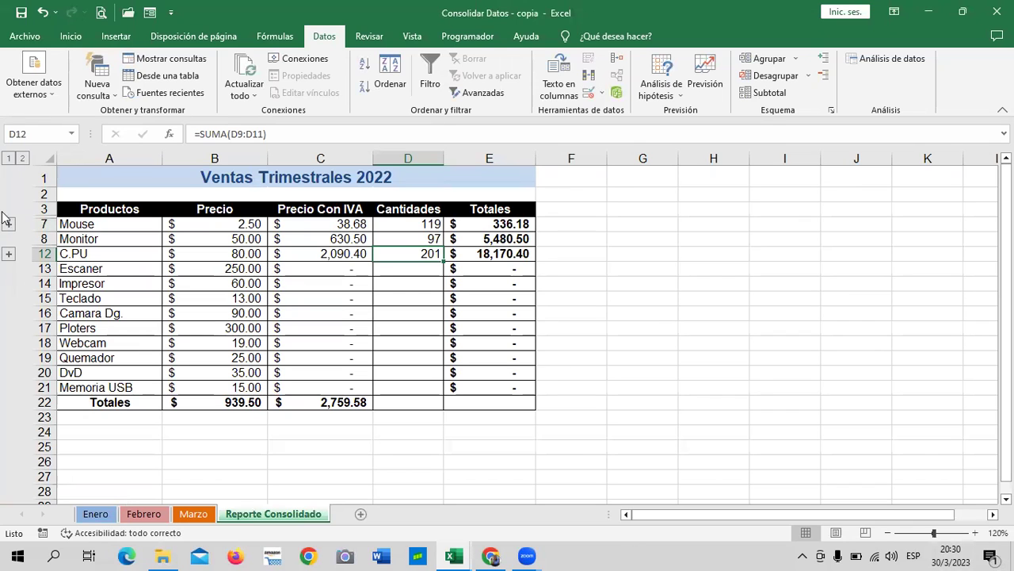
{"action": "left_click", "coordinate": [420, 238]}
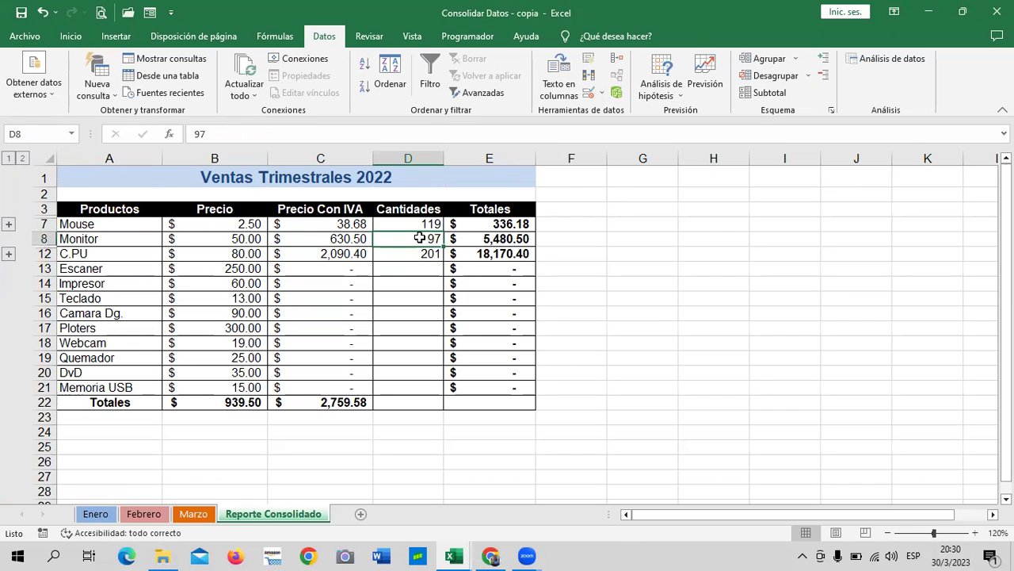
{"action": "left_click", "coordinate": [411, 254]}
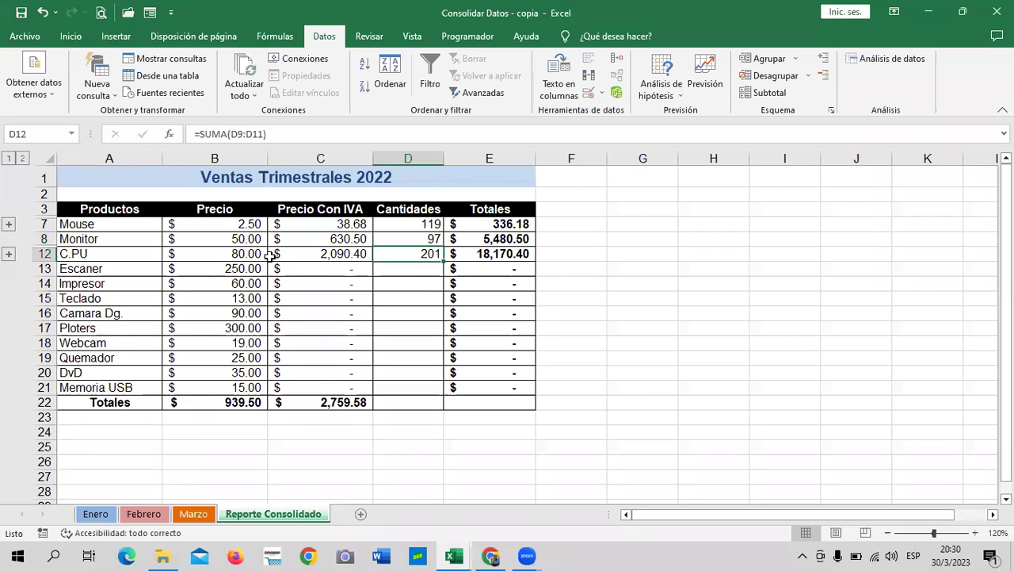
- Expand the C.PU group and check the linked monthly quantities 80, 88 and 33 in D9–D11
{"action": "left_click", "coordinate": [10, 254]}
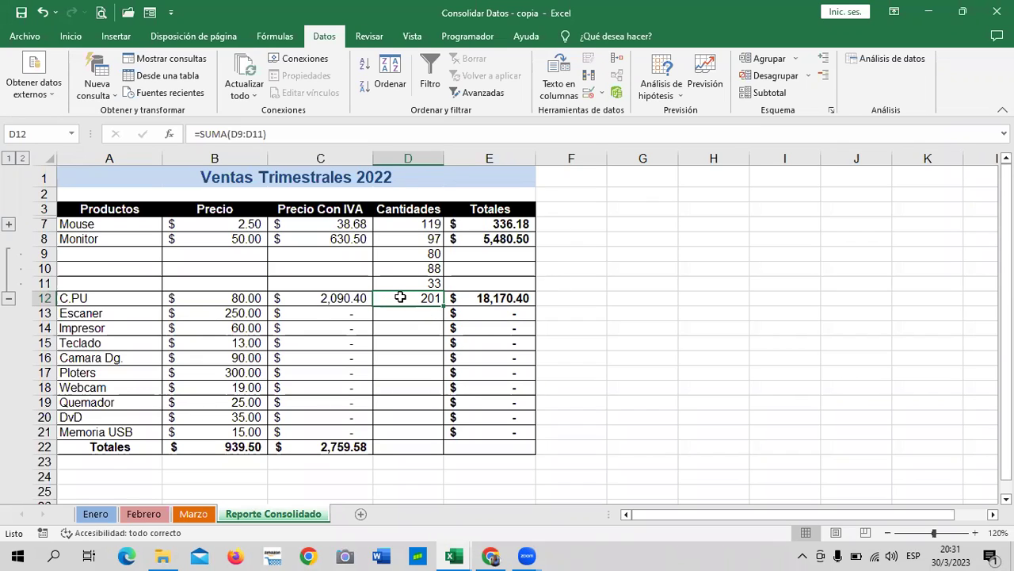
{"action": "left_click", "coordinate": [418, 254]}
{"action": "left_click", "coordinate": [407, 269]}
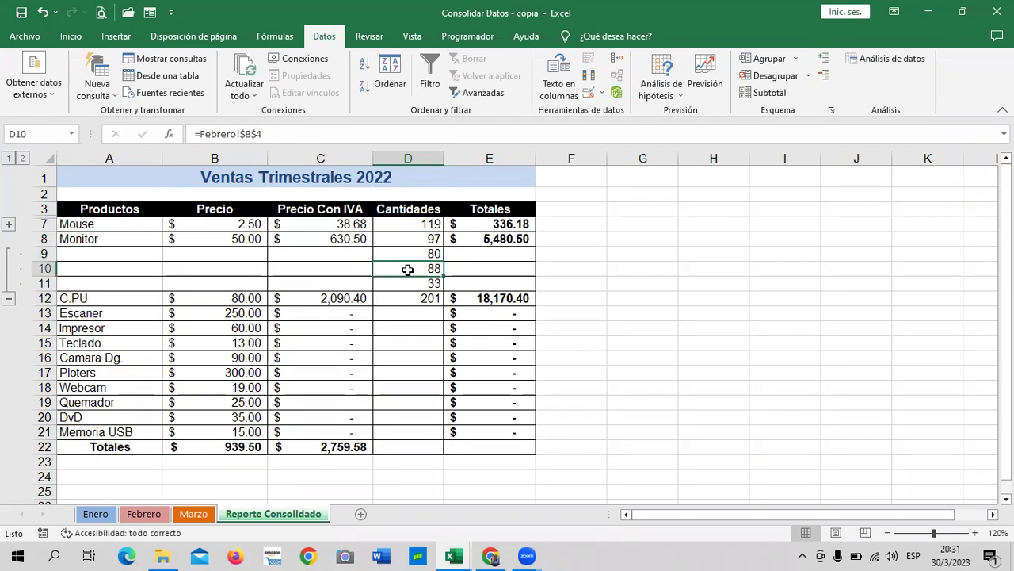
{"action": "left_click", "coordinate": [402, 286]}
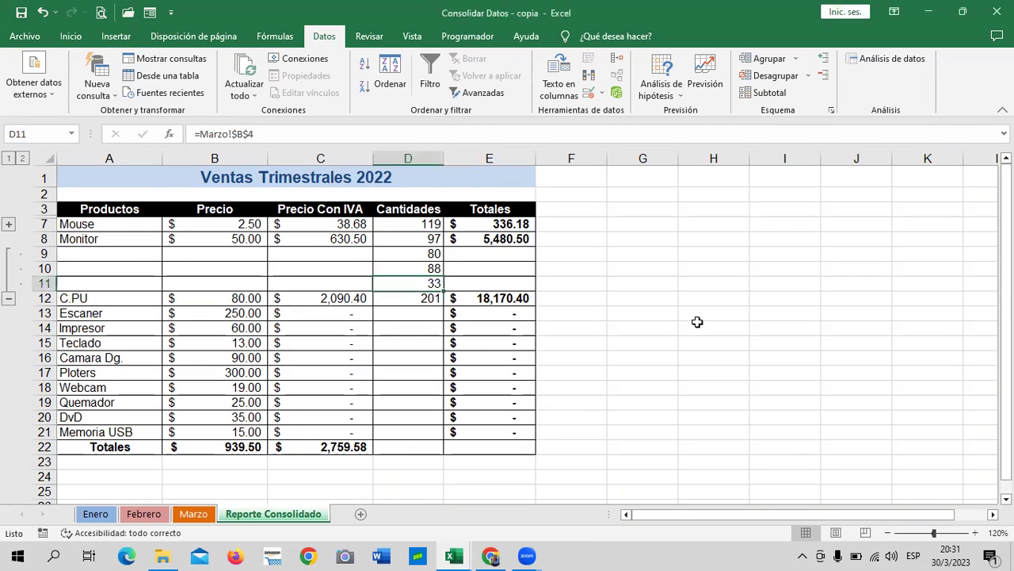
- Collapse the C.PU detail rows 9–11 and fill D12's sum formula down to D21
{"action": "left_click", "coordinate": [8, 298]}
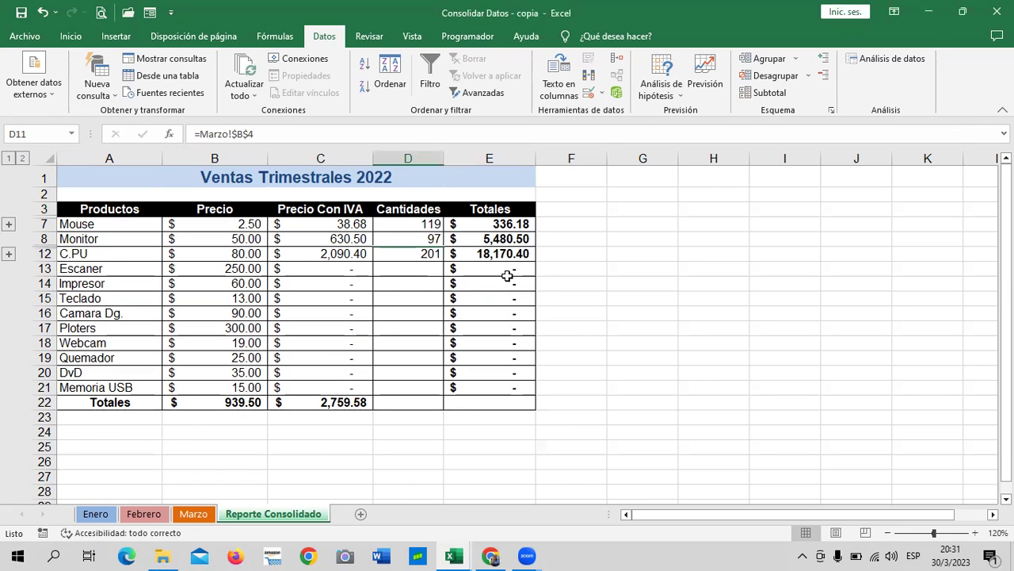
{"action": "left_click", "coordinate": [638, 271]}
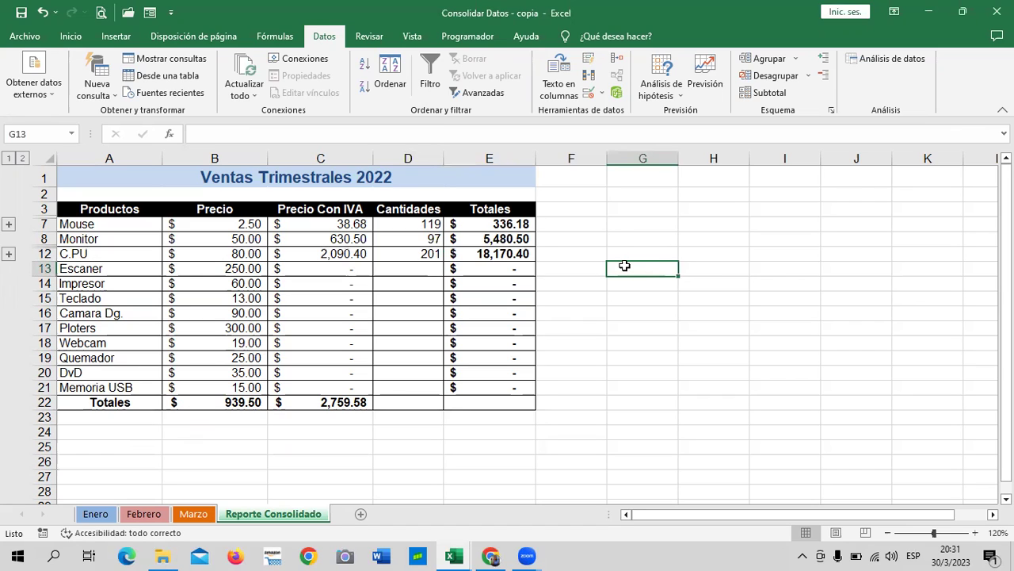
{"action": "left_click", "coordinate": [425, 254]}
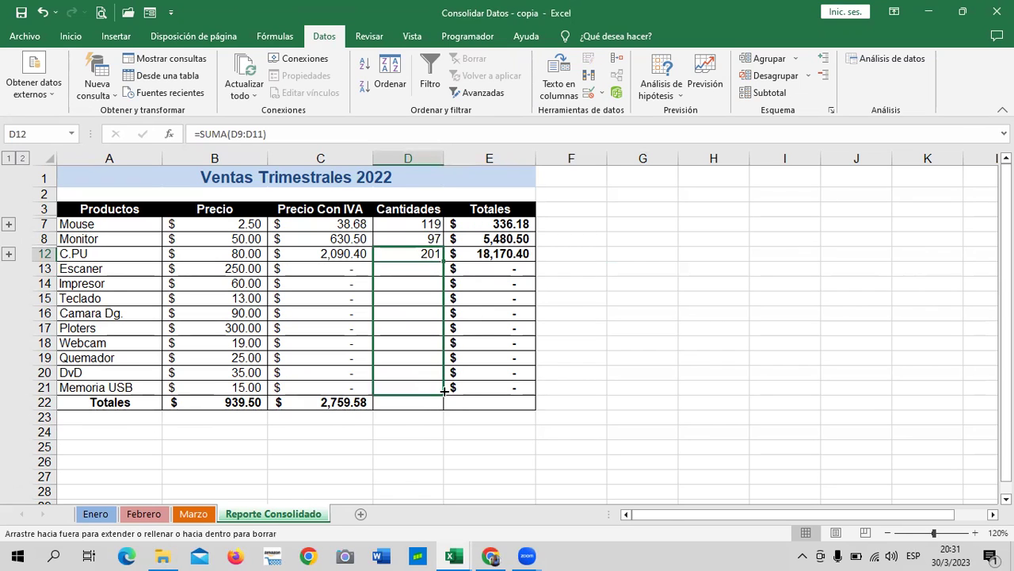
{"action": "left_click_drag", "start_coordinate": [443, 263], "coordinate": [443, 394]}
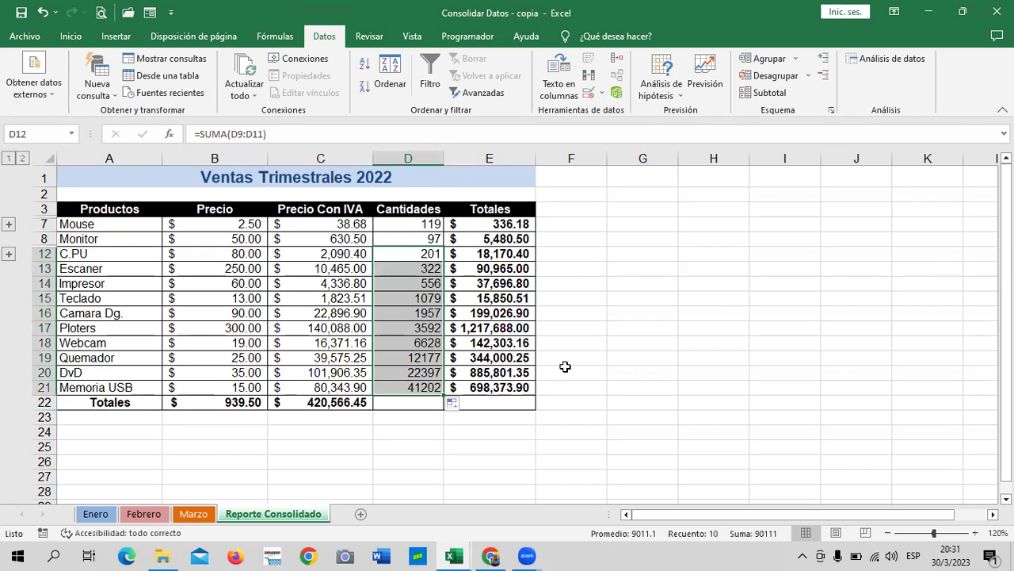
{"action": "left_click", "coordinate": [622, 356]}
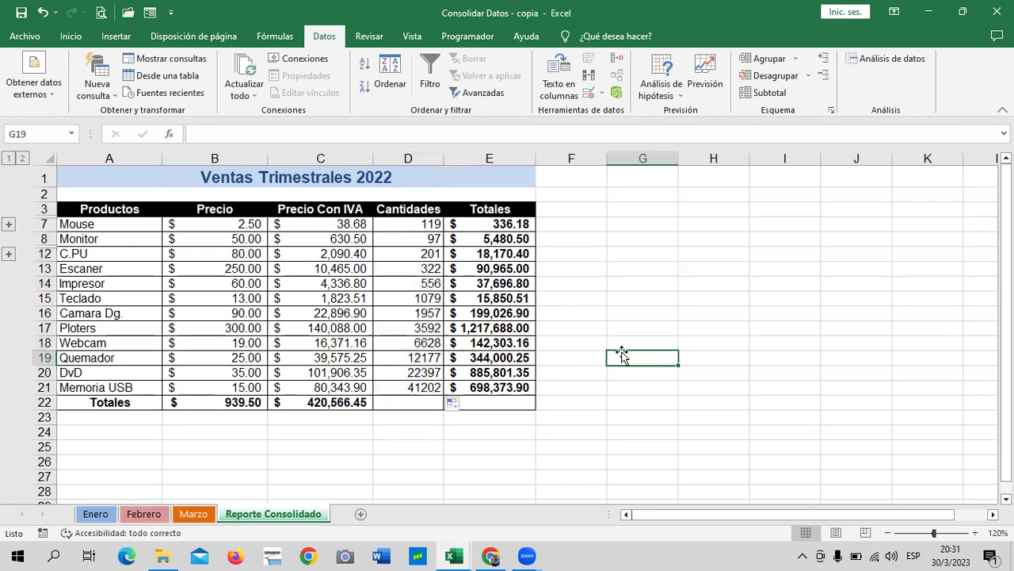
- Check the SUMA formulas copied into D13 through D21
{"action": "left_click", "coordinate": [420, 298]}
{"action": "left_click", "coordinate": [421, 331]}
{"action": "left_click", "coordinate": [411, 389]}
{"action": "left_click", "coordinate": [408, 371]}
{"action": "left_click", "coordinate": [406, 345]}
{"action": "left_click", "coordinate": [402, 328]}
{"action": "left_click", "coordinate": [395, 285]}
{"action": "left_click", "coordinate": [400, 255]}
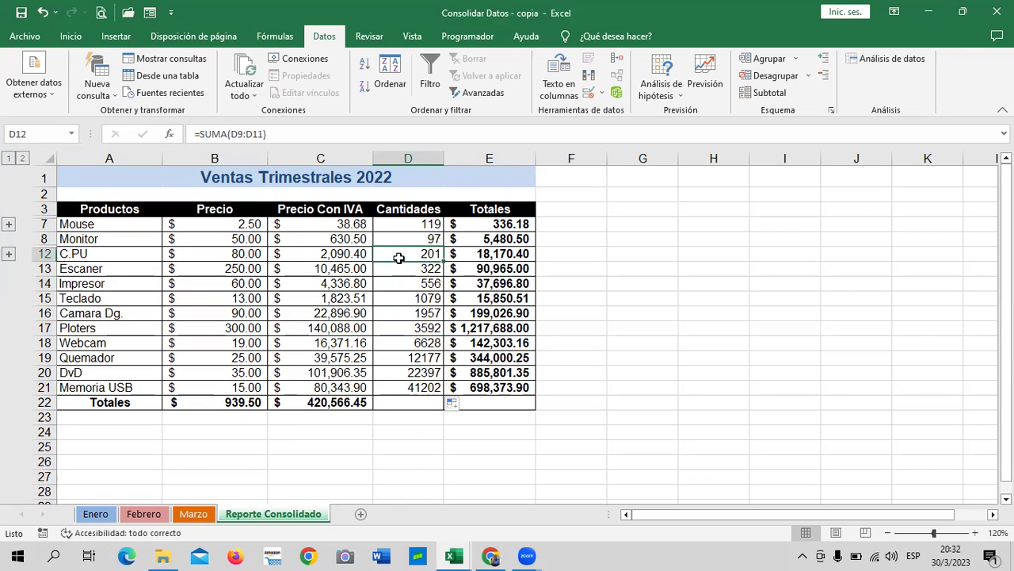
{"action": "left_click", "coordinate": [399, 225]}
{"action": "left_click", "coordinate": [399, 253]}
{"action": "left_click", "coordinate": [396, 271]}
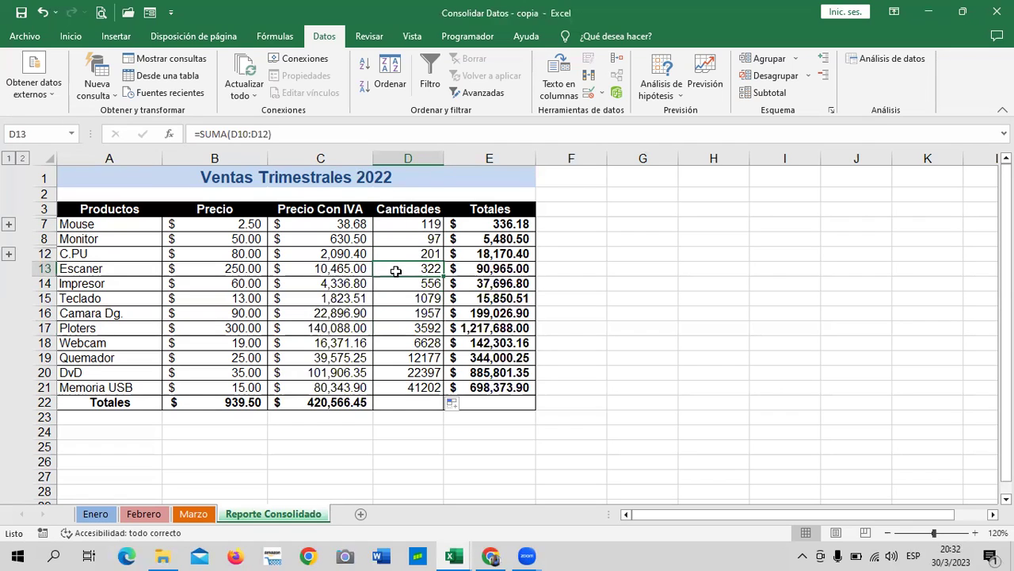
- Compare the Escaner quantities on the Enero, Febrero and Marzo sheets against the report's D21
{"action": "left_click", "coordinate": [95, 515]}
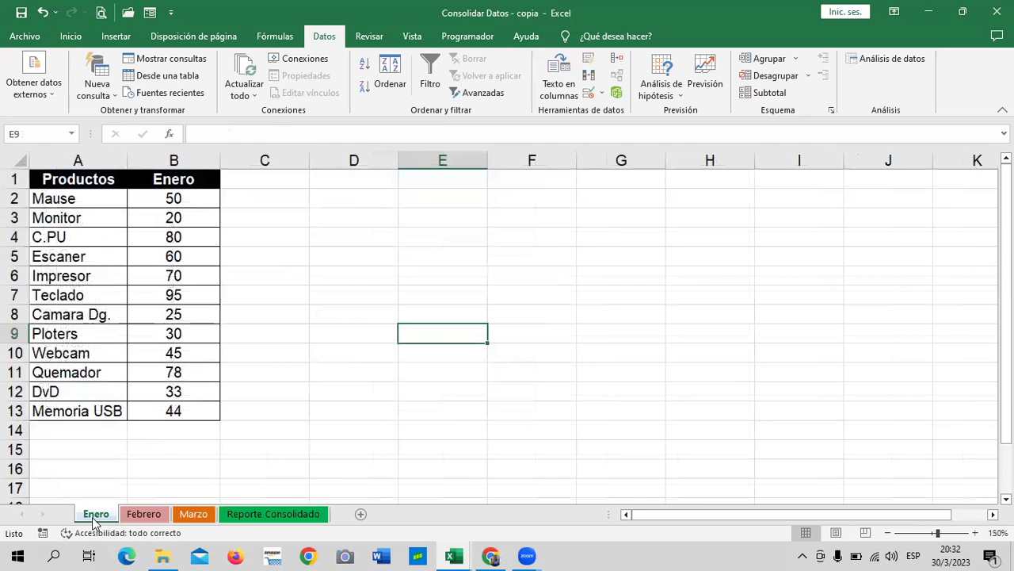
{"action": "left_click", "coordinate": [134, 515]}
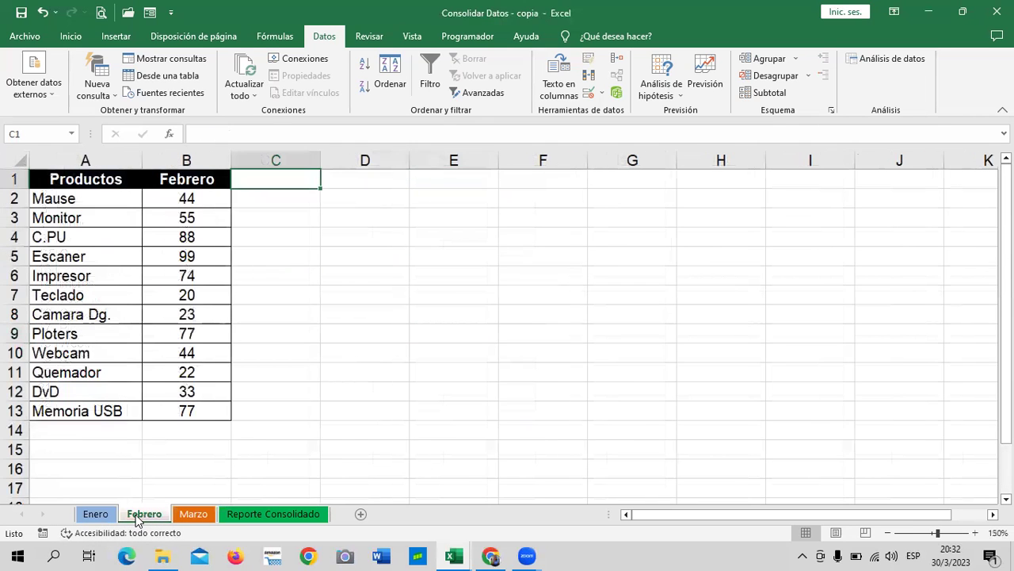
{"action": "left_click", "coordinate": [206, 256]}
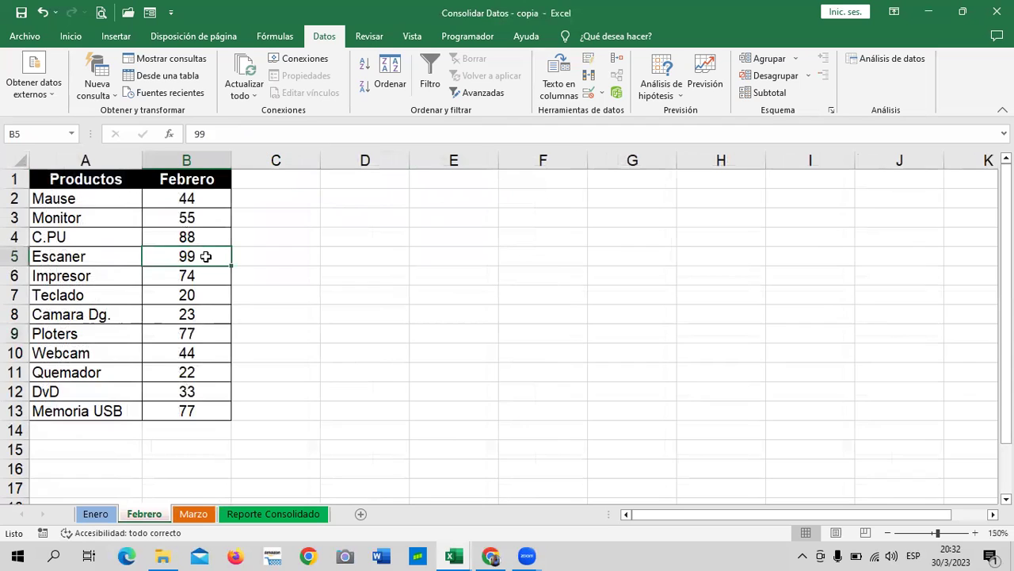
{"action": "left_click", "coordinate": [189, 514]}
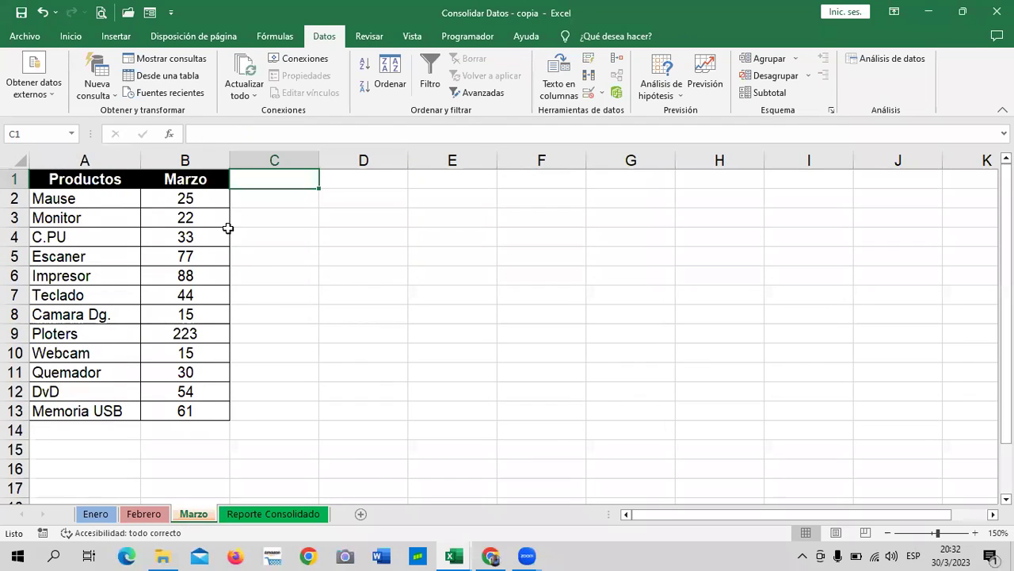
{"action": "left_click", "coordinate": [202, 255]}
{"action": "left_click", "coordinate": [264, 517]}
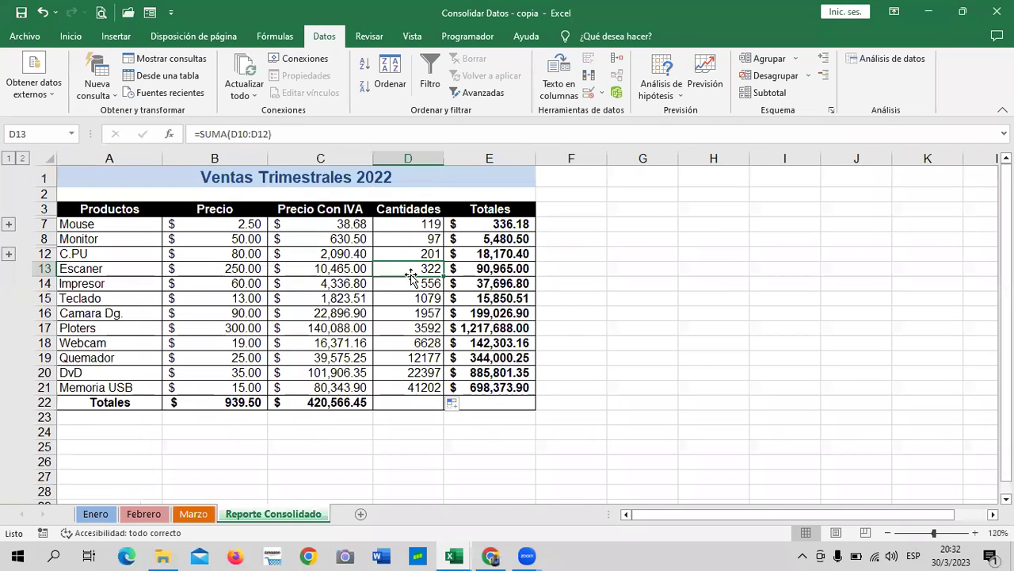
{"action": "left_click", "coordinate": [406, 388]}
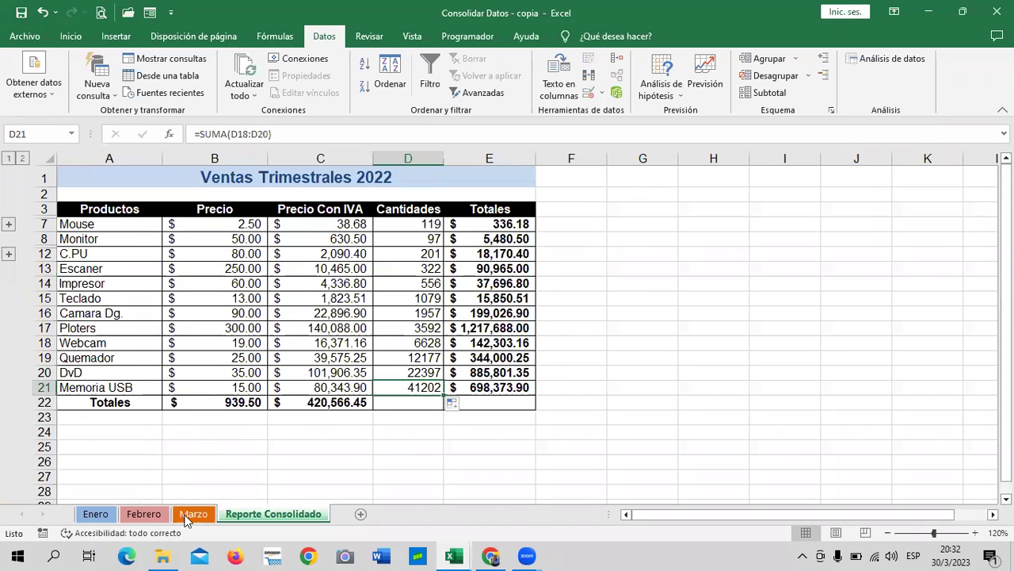
- Recheck the three monthly sheets, then select the copied quantities D13:D21
{"action": "left_click", "coordinate": [96, 514]}
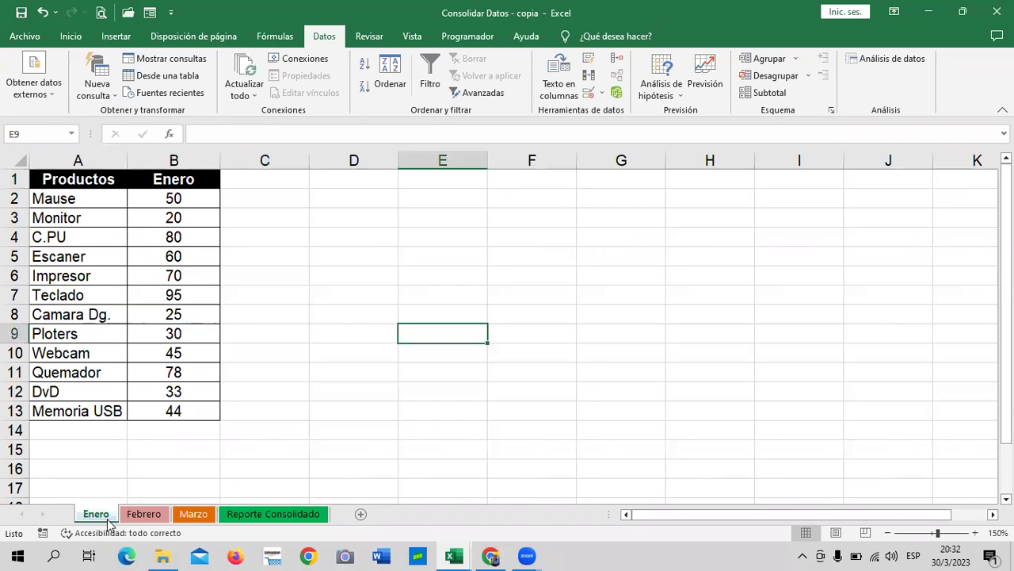
{"action": "left_click", "coordinate": [145, 516]}
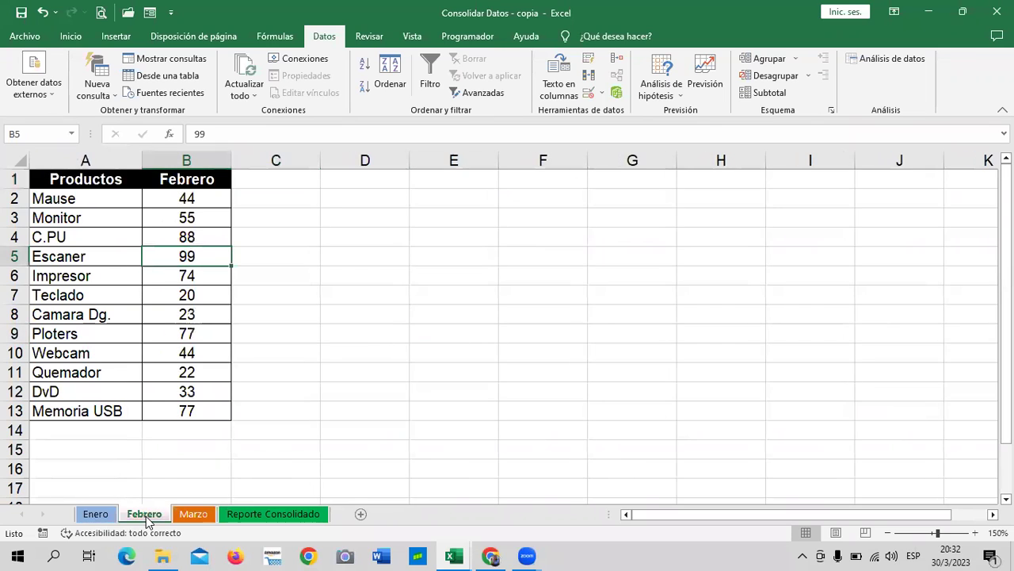
{"action": "left_click", "coordinate": [191, 512]}
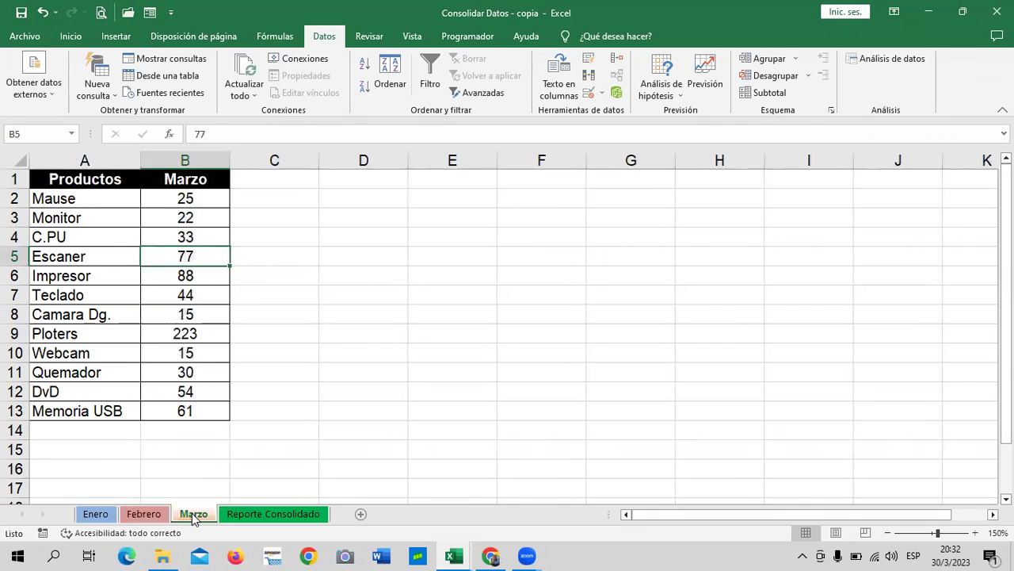
{"action": "left_click", "coordinate": [314, 514]}
{"action": "left_click_drag", "start_coordinate": [409, 273], "coordinate": [409, 388]}
- Clear the copied quantities D13:D21 and inspect the Mouse, Monitor and C.PU quantities
{"action": "key", "text": "Delete"}
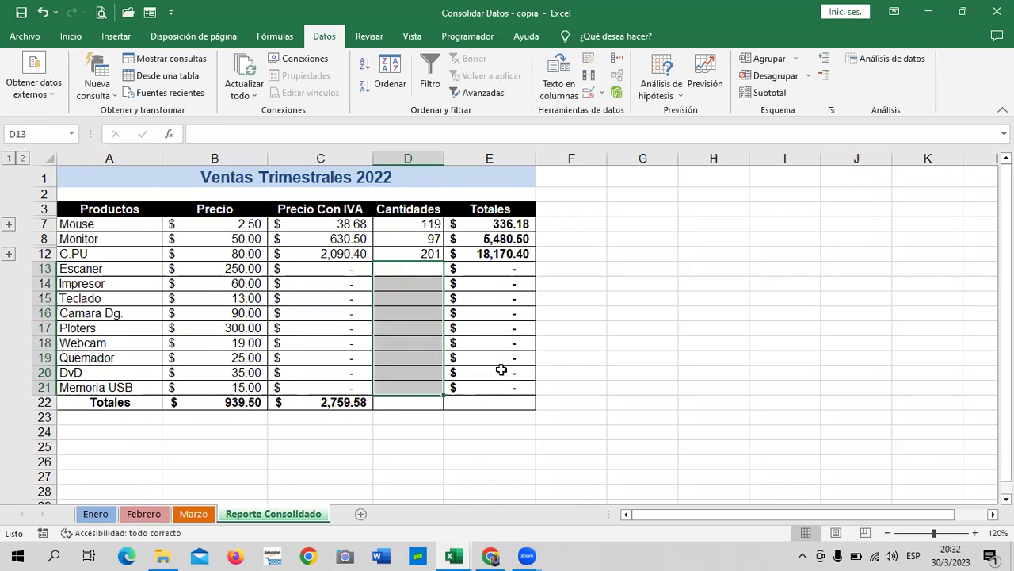
{"action": "left_click", "coordinate": [708, 313]}
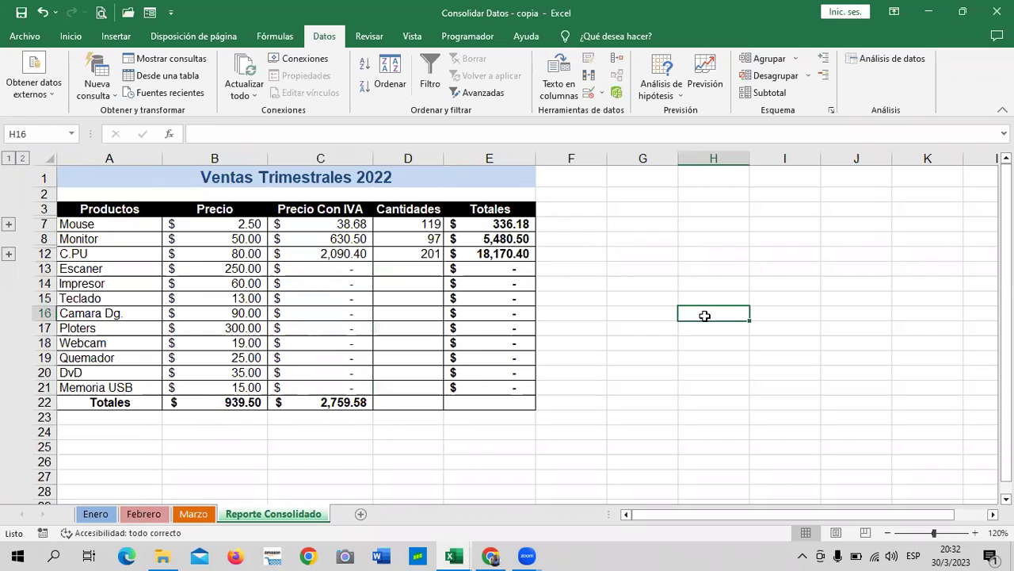
{"action": "left_click", "coordinate": [425, 252]}
{"action": "left_click", "coordinate": [422, 236]}
{"action": "left_click", "coordinate": [414, 223]}
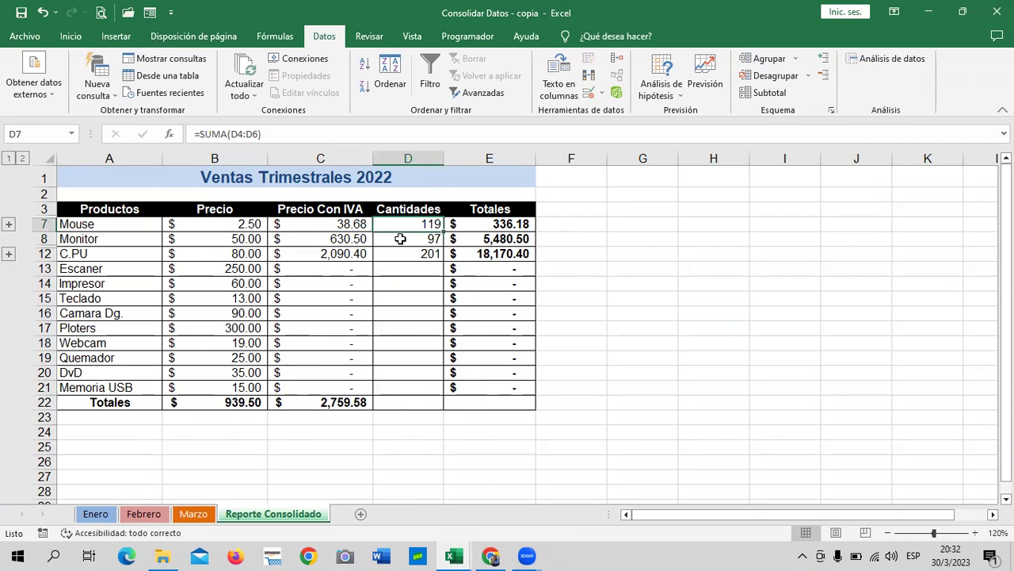
{"action": "left_click", "coordinate": [400, 239]}
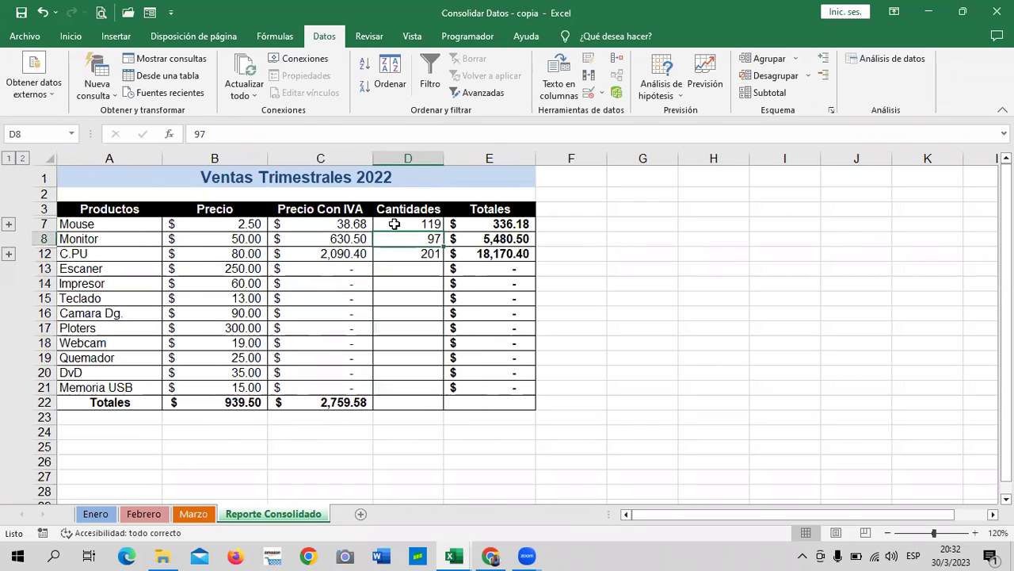
{"action": "left_click", "coordinate": [394, 224]}
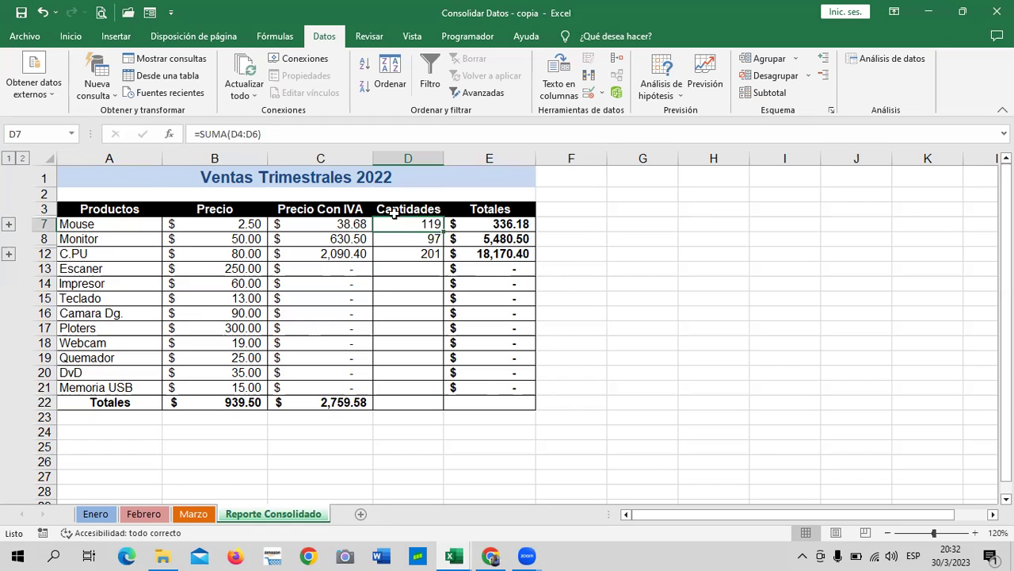
{"action": "left_click", "coordinate": [412, 255]}
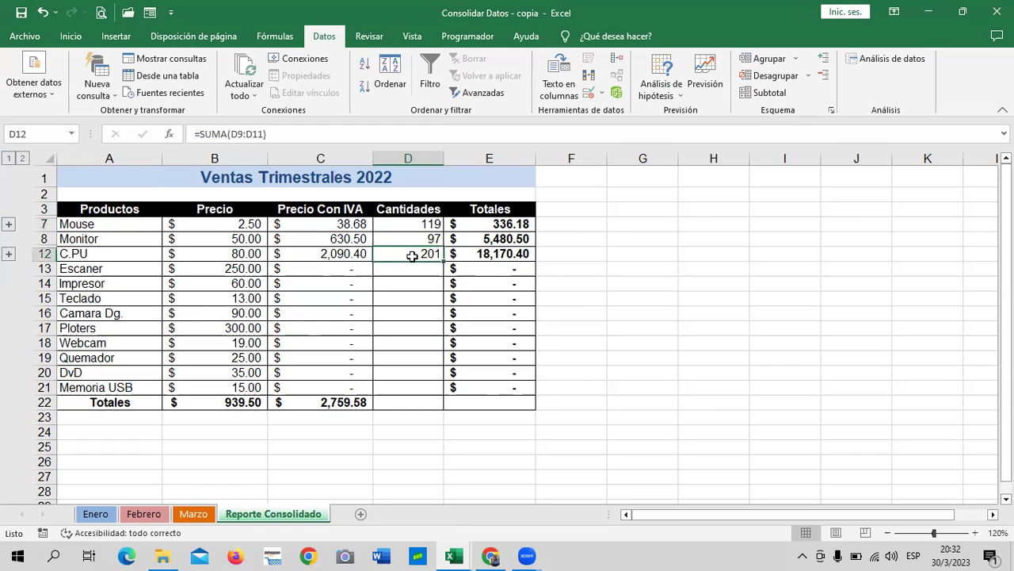
{"action": "left_click", "coordinate": [420, 225]}
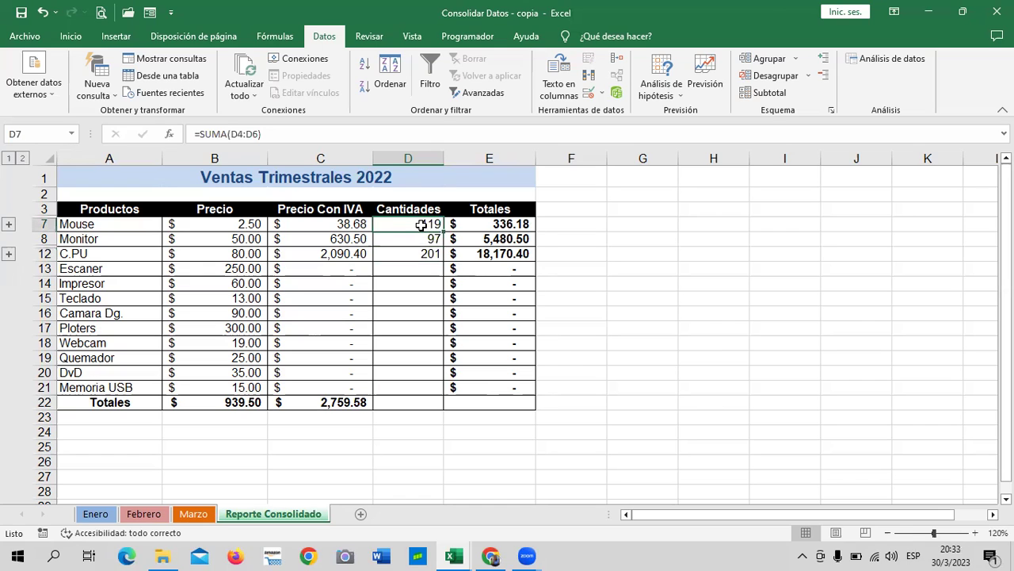
- Re-confirm the Mouse and Monitor quantities unchanged and clear the C.PU quantity in D12
{"action": "left_click", "coordinate": [482, 134]}
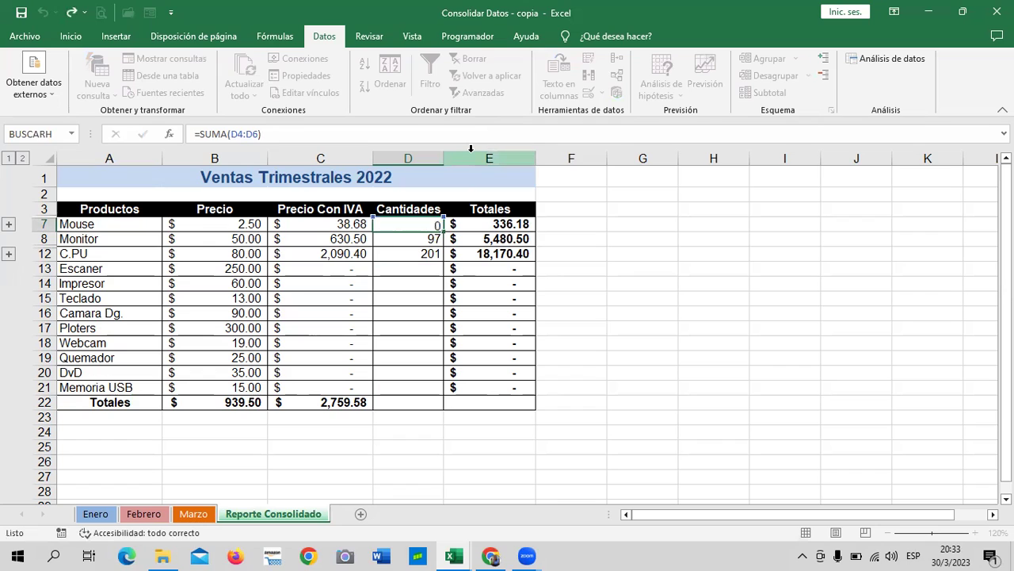
{"action": "key", "text": "Return"}
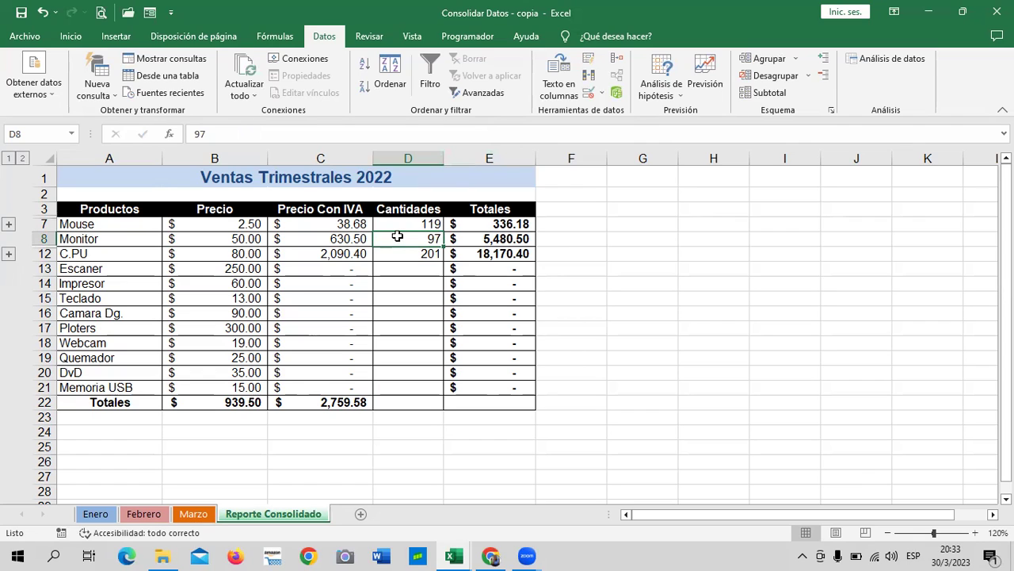
{"action": "left_click", "coordinate": [295, 135]}
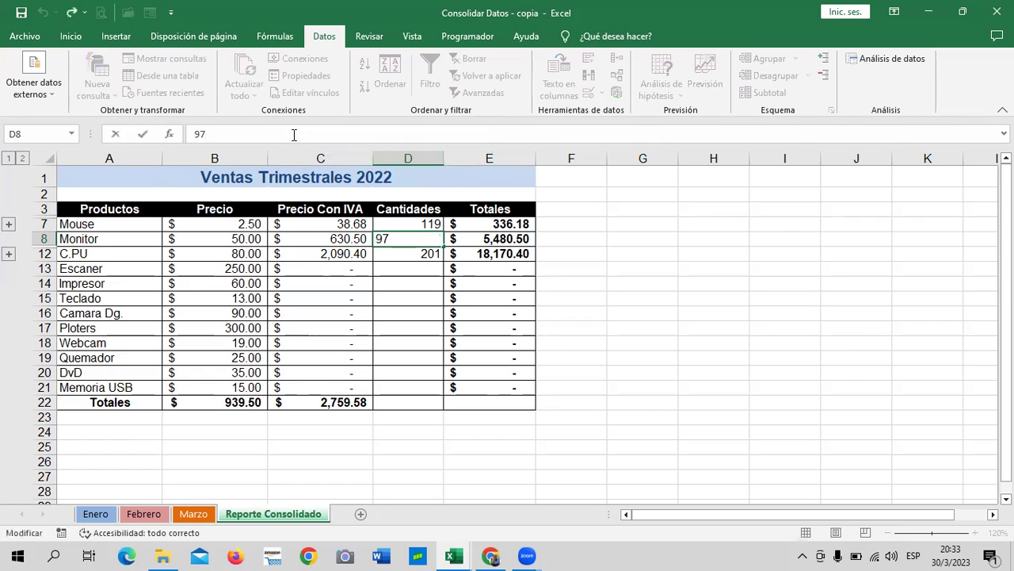
{"action": "key", "text": "Return"}
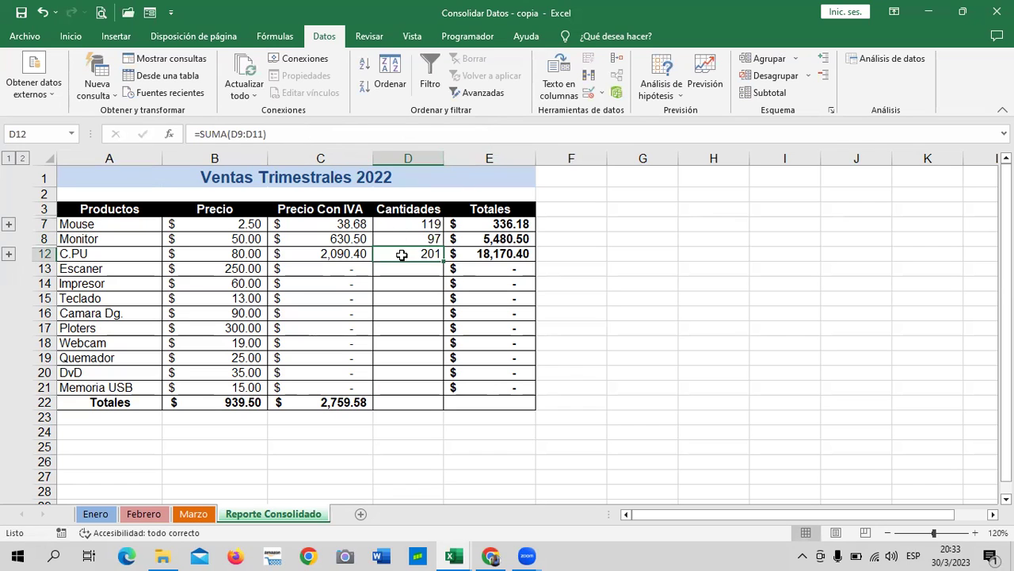
{"action": "key", "text": "Delete"}
- Fill Monitor's quantity 97 down through row 21
{"action": "left_click", "coordinate": [415, 238]}
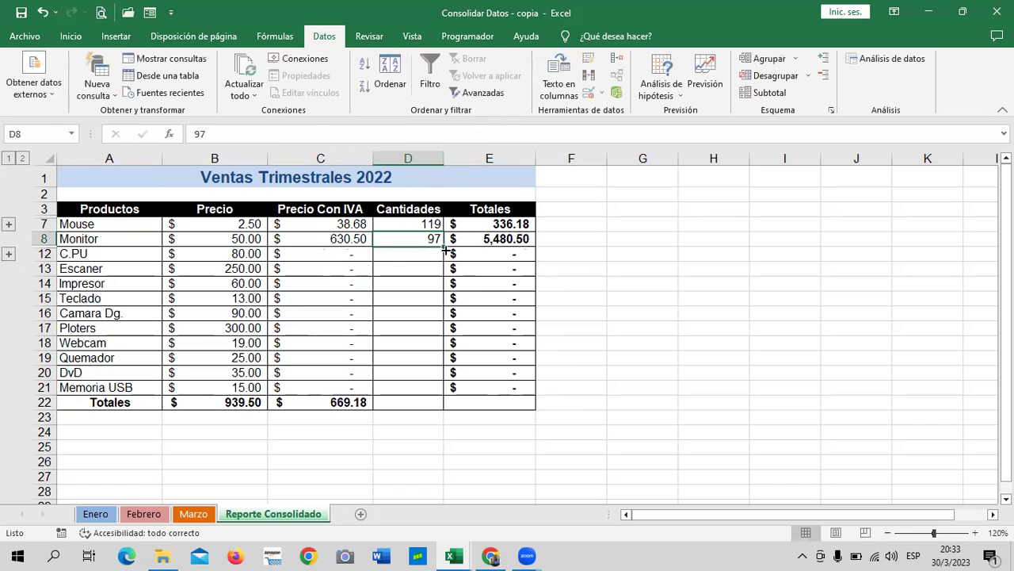
{"action": "left_click_drag", "start_coordinate": [443, 247], "coordinate": [439, 390]}
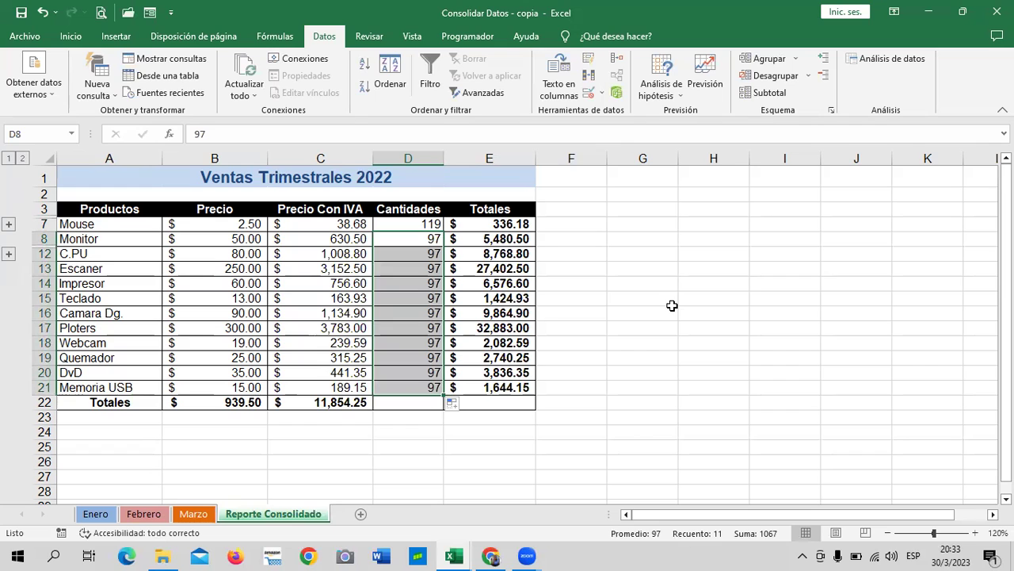
{"action": "left_click", "coordinate": [707, 287]}
{"action": "left_click", "coordinate": [436, 389]}
{"action": "left_click", "coordinate": [424, 372]}
- Delete the repeated 97 quantities in D8:D21
{"action": "left_click", "coordinate": [420, 240]}
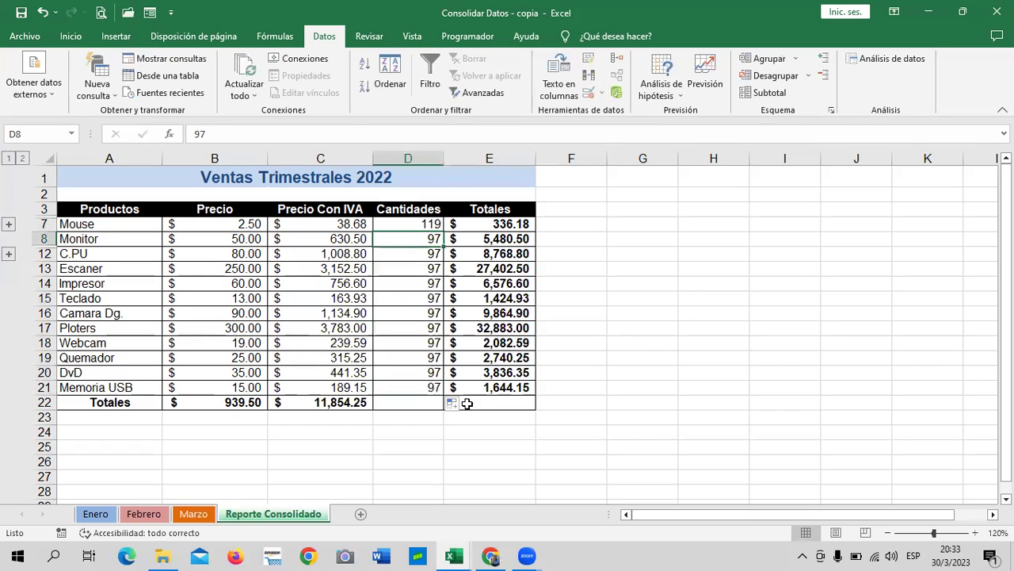
{"action": "left_click", "coordinate": [691, 268]}
{"action": "left_click_drag", "start_coordinate": [414, 239], "coordinate": [413, 386]}
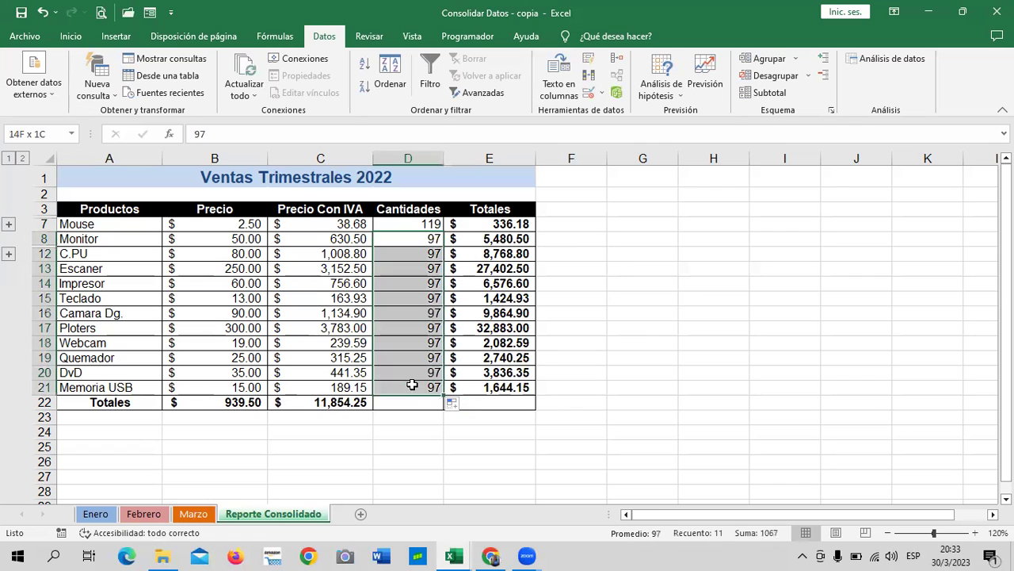
{"action": "key", "text": "Delete"}
{"action": "left_click", "coordinate": [751, 269]}
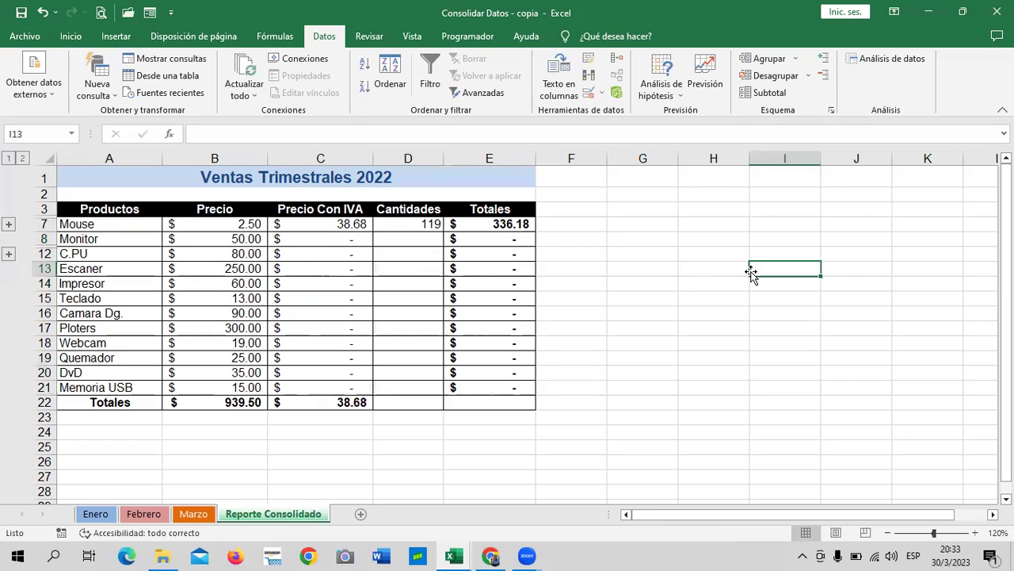
{"action": "left_click", "coordinate": [411, 226]}
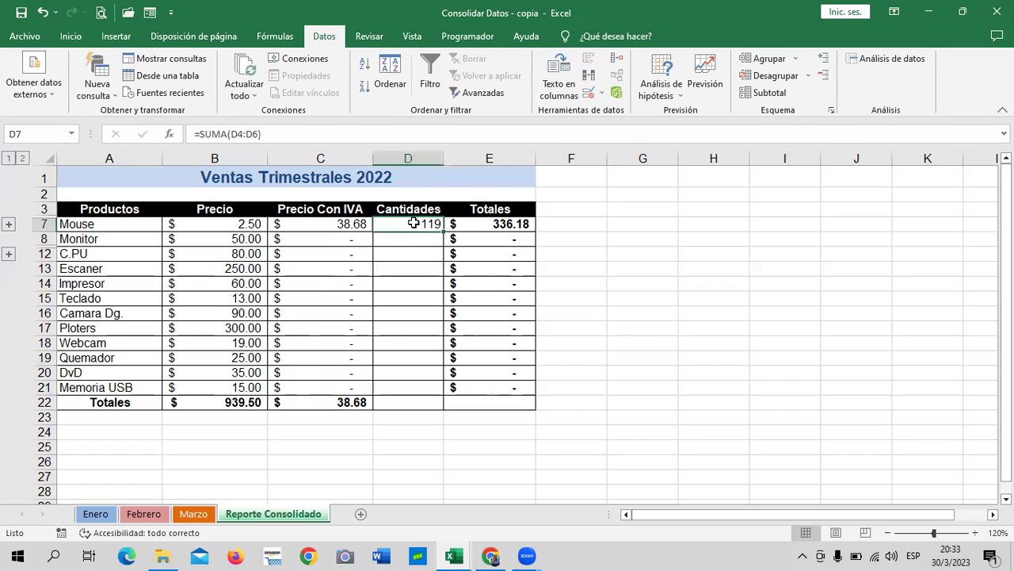
{"action": "left_click", "coordinate": [9, 224]}
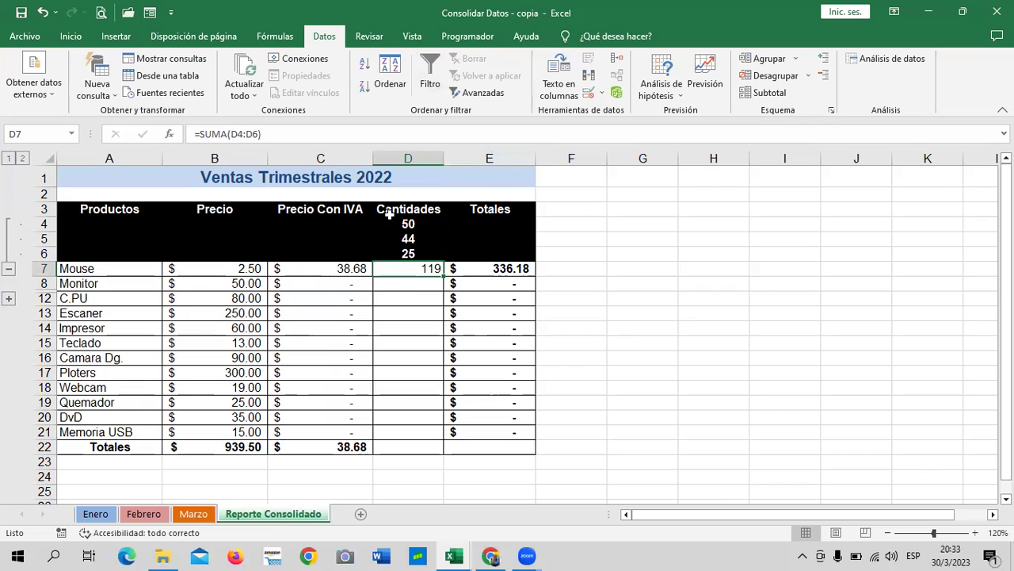
{"action": "left_click", "coordinate": [8, 272]}
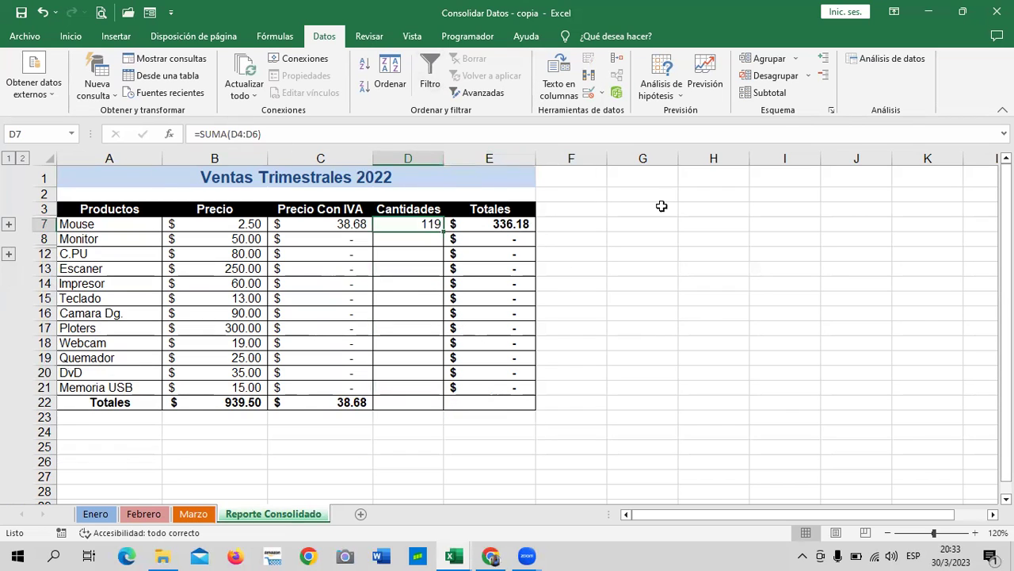
{"action": "left_click", "coordinate": [701, 317]}
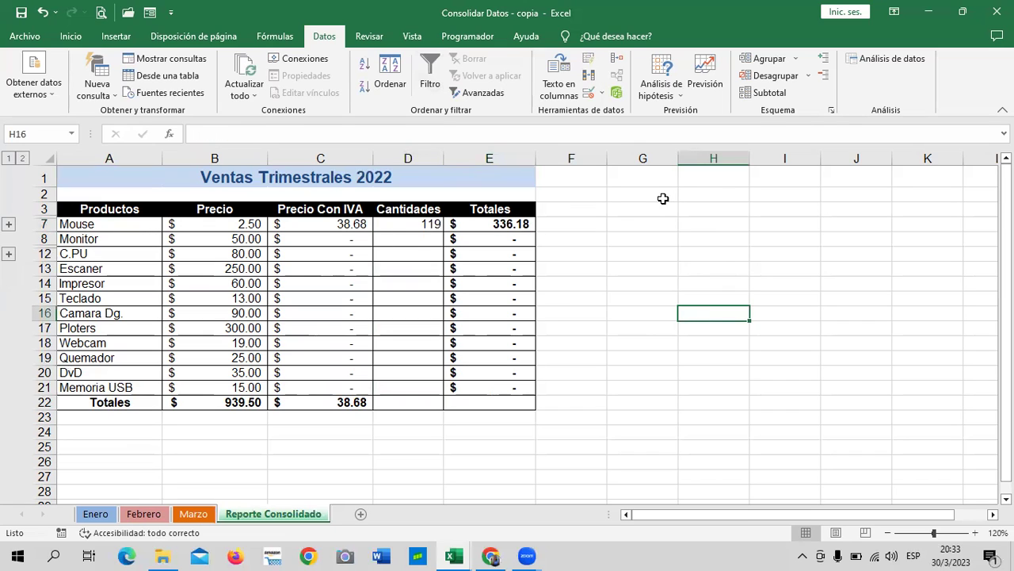
{"action": "left_click_drag", "start_coordinate": [745, 212], "coordinate": [752, 223]}
{"action": "left_click", "coordinate": [414, 238]}
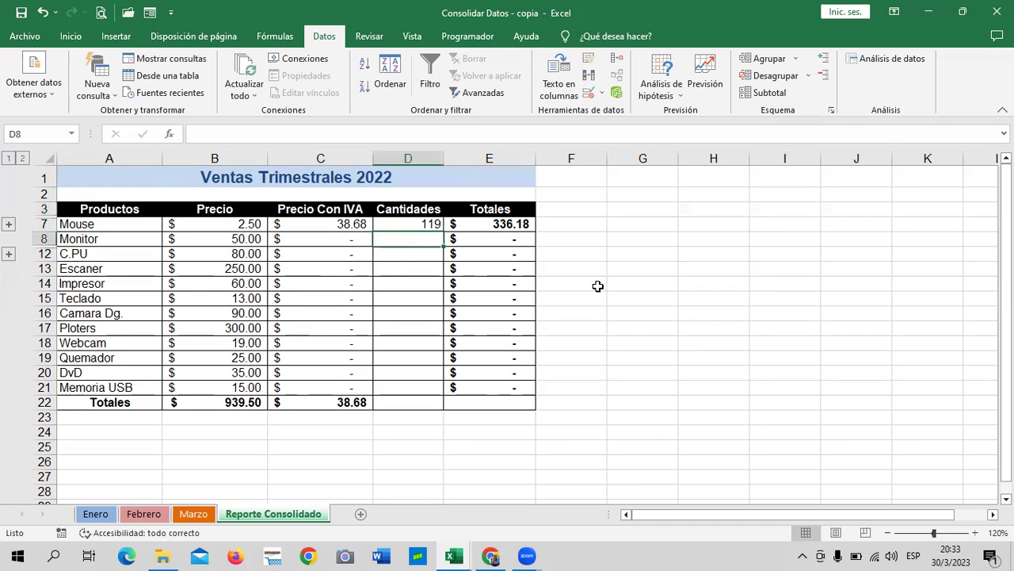
{"action": "left_click", "coordinate": [693, 339]}
{"action": "left_click", "coordinate": [422, 239]}
{"action": "left_click", "coordinate": [781, 285]}
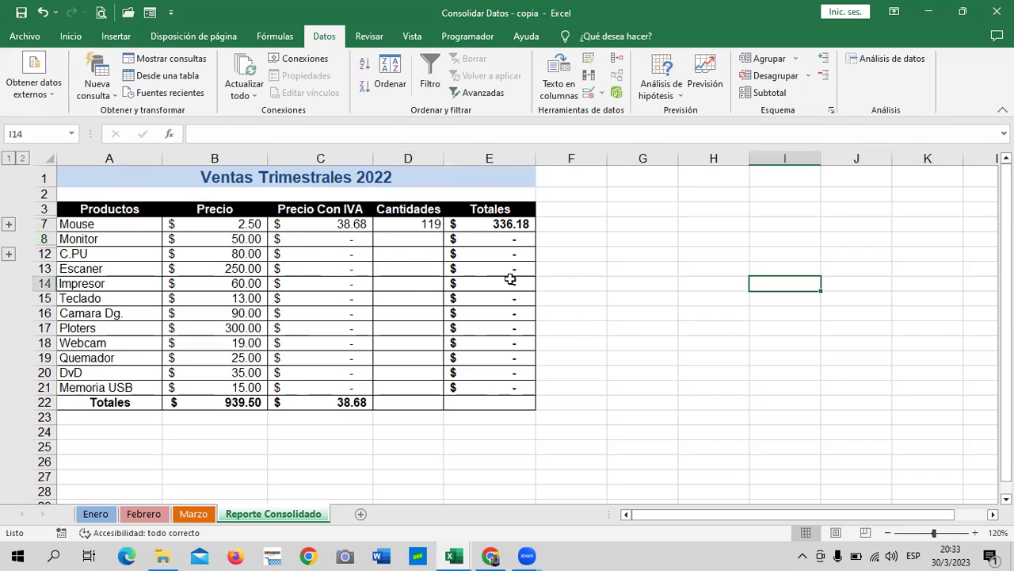
{"action": "left_click", "coordinate": [394, 236]}
- Make a first attempt at a SUMA formula in D8 referencing Enero's Monitor quantity
{"action": "type", "text": "="}
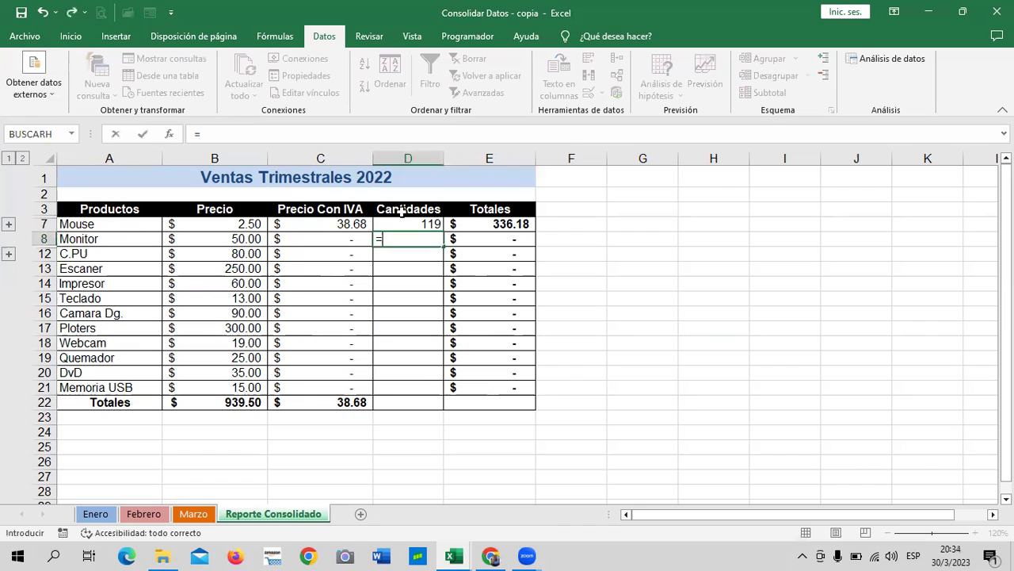
{"action": "type", "text": "suma"}
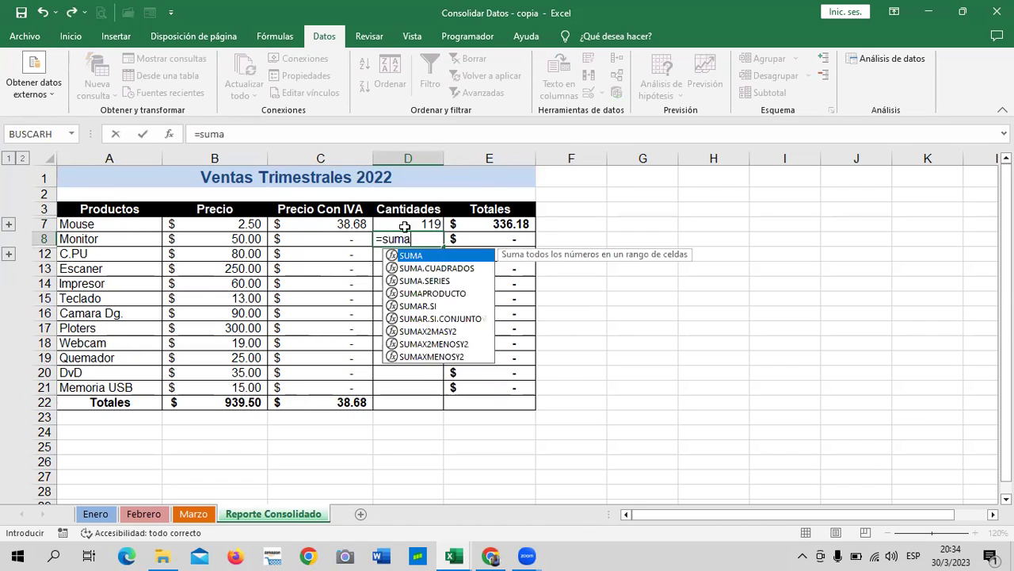
{"action": "key", "text": "Tab"}
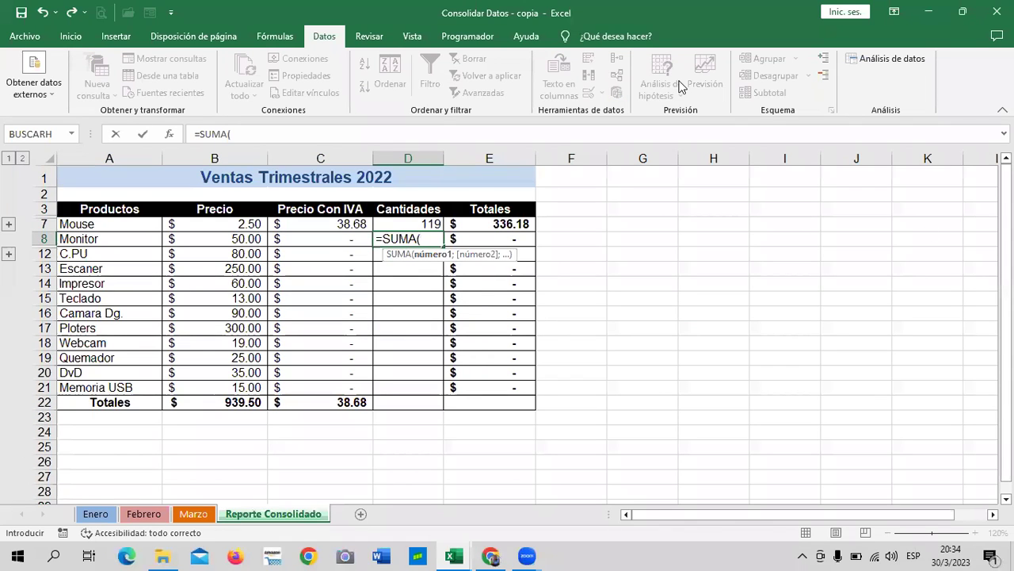
{"action": "left_click", "coordinate": [96, 514]}
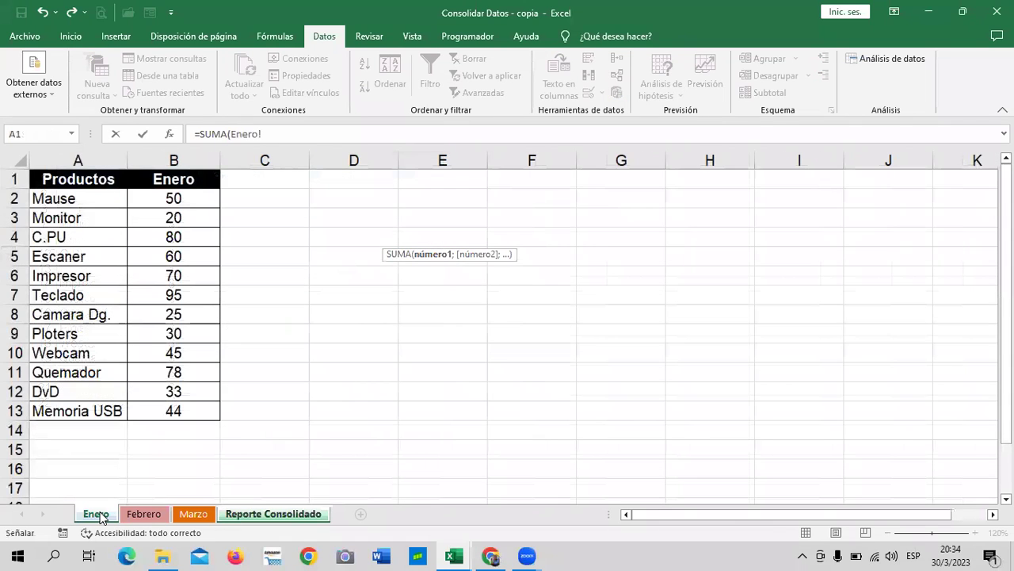
{"action": "left_click", "coordinate": [154, 200]}
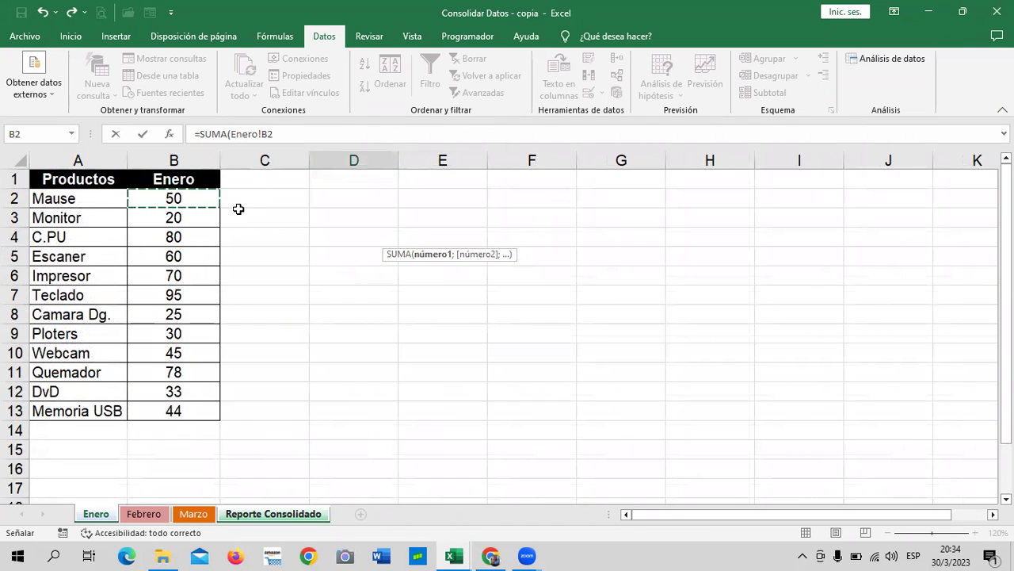
{"action": "left_click", "coordinate": [193, 218]}
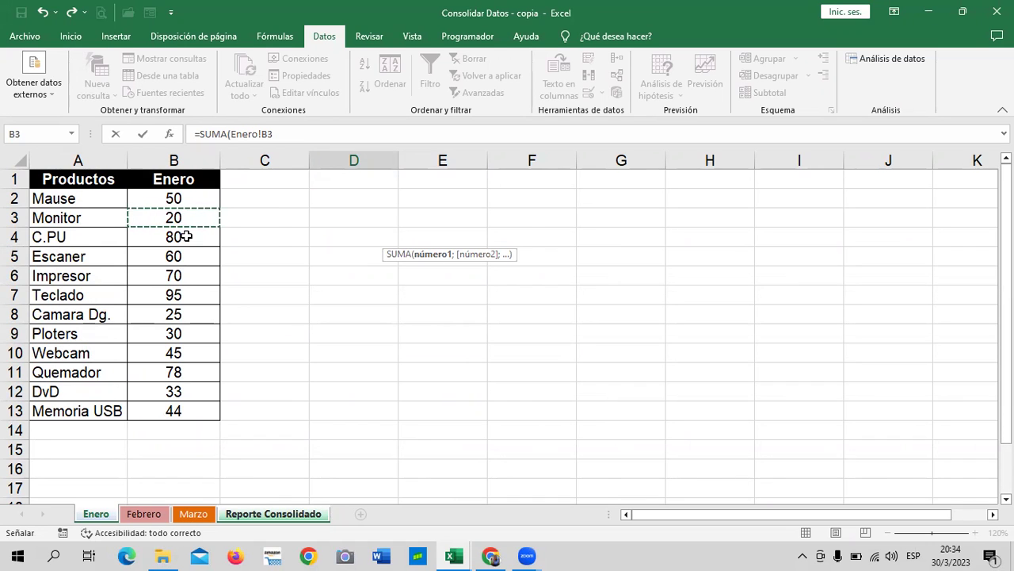
{"action": "key", "text": "Return"}
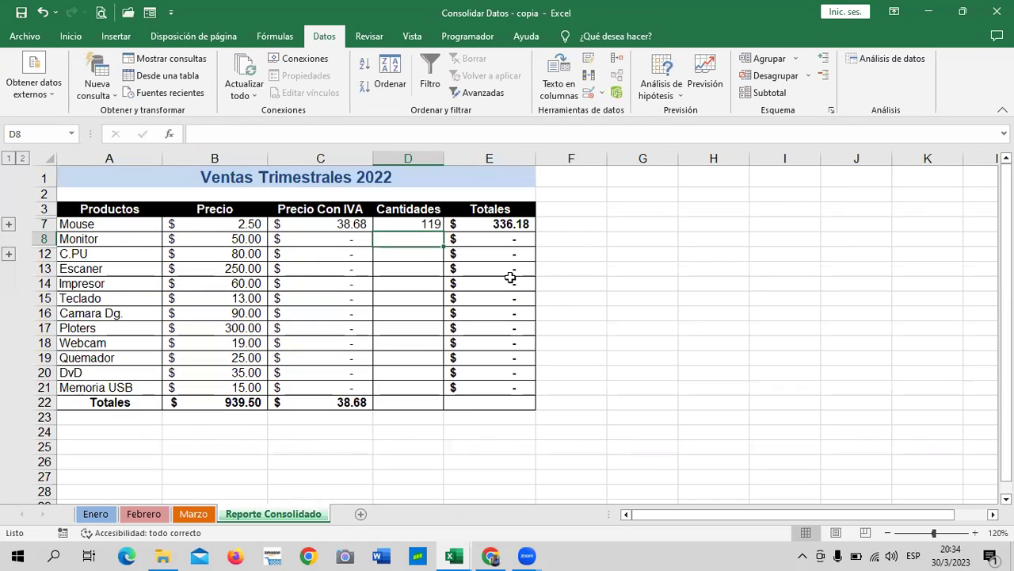
- Enter =SUMA(Enero!B3;Febrero!B3;Marzo!B3) in Monitor's quantity cell, giving 97
{"action": "type", "text": "="}
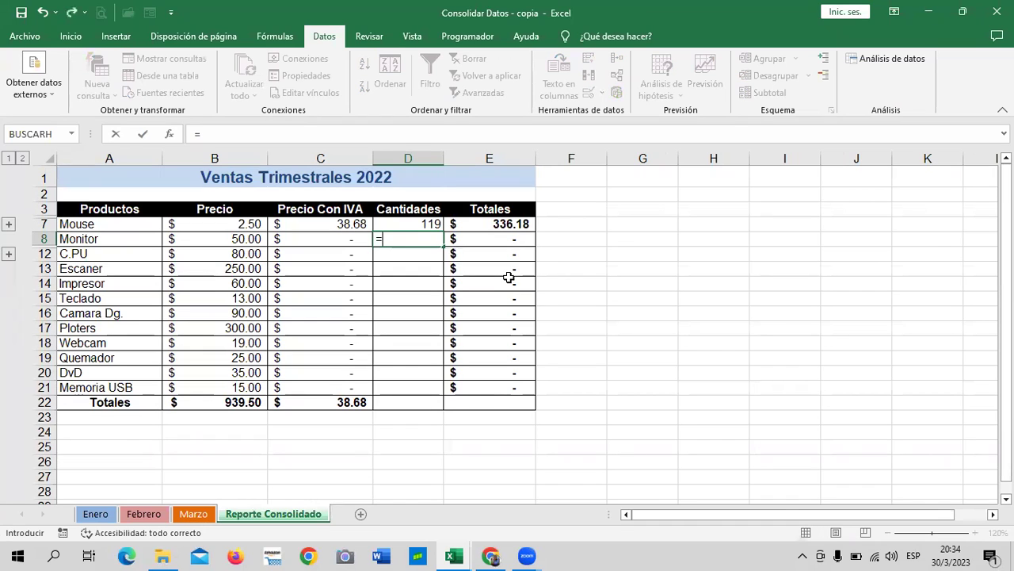
{"action": "type", "text": "suma"}
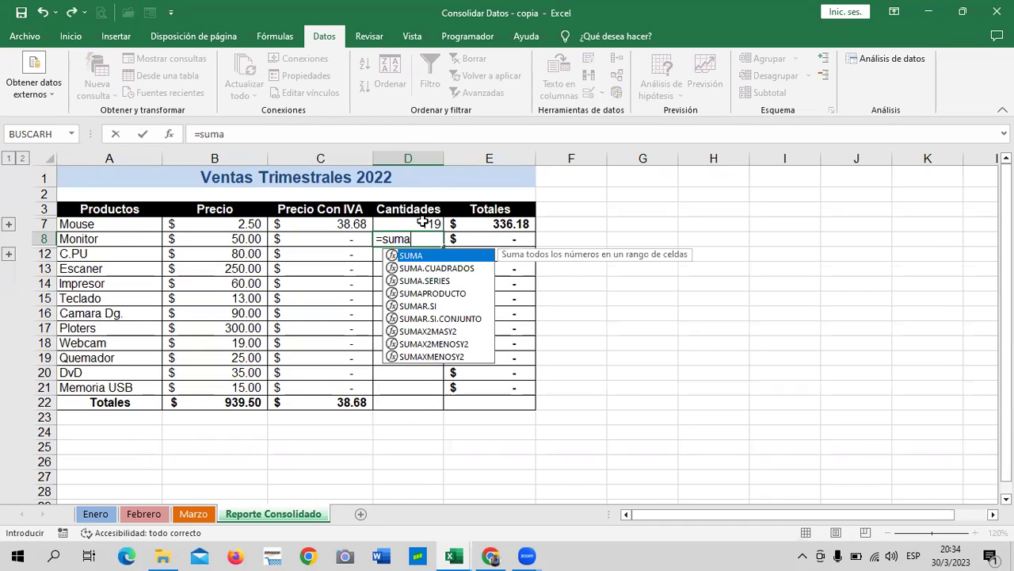
{"action": "double_click", "coordinate": [419, 263]}
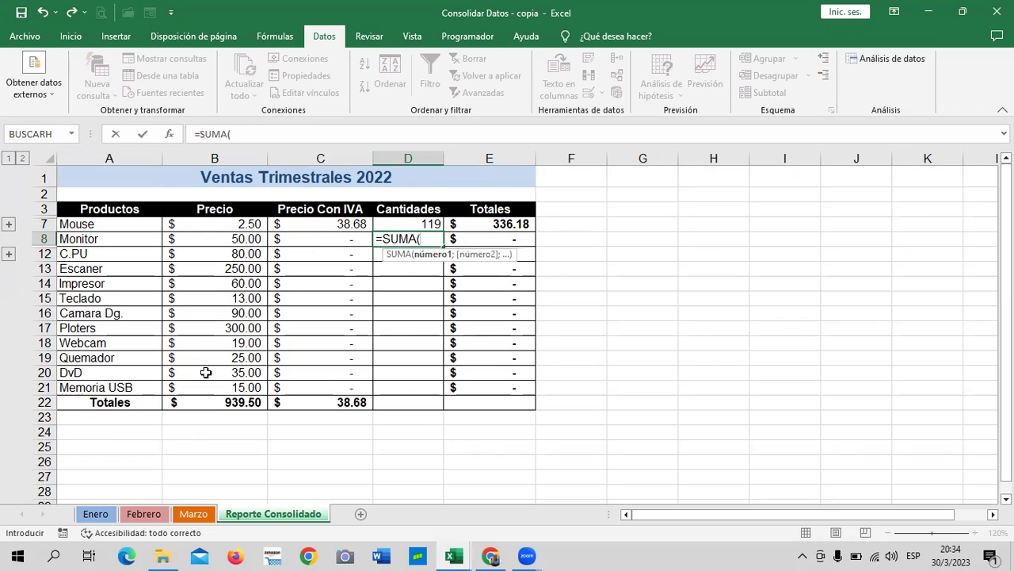
{"action": "left_click", "coordinate": [101, 516]}
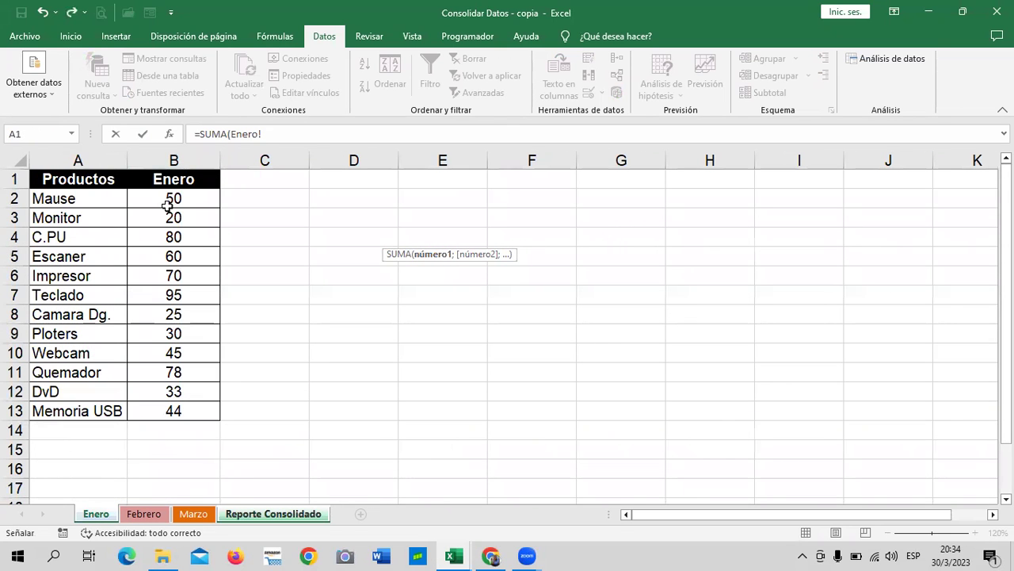
{"action": "left_click", "coordinate": [170, 216]}
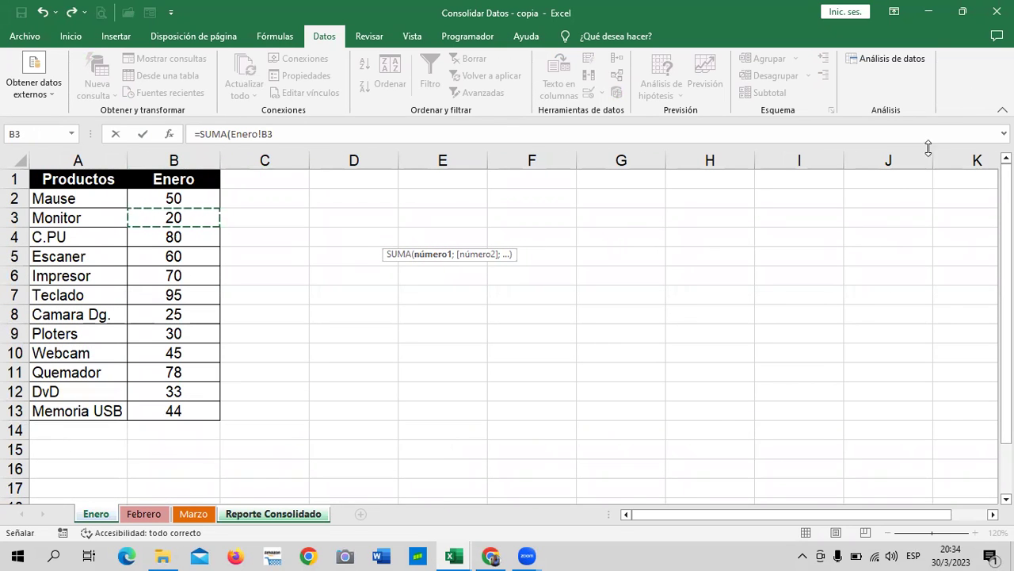
{"action": "left_click", "coordinate": [441, 131]}
{"action": "type", "text": ";"}
{"action": "left_click", "coordinate": [144, 513]}
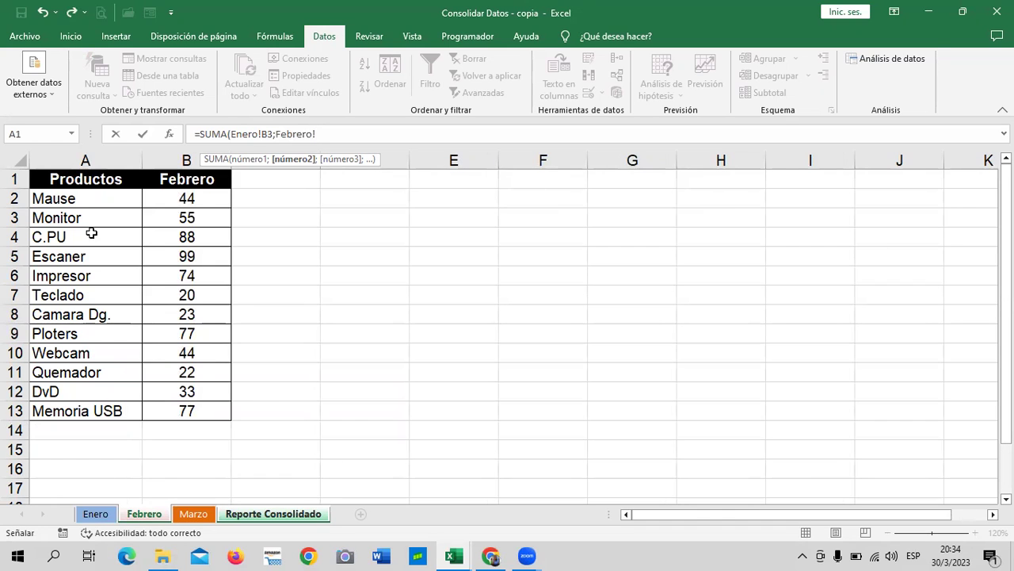
{"action": "left_click", "coordinate": [164, 220]}
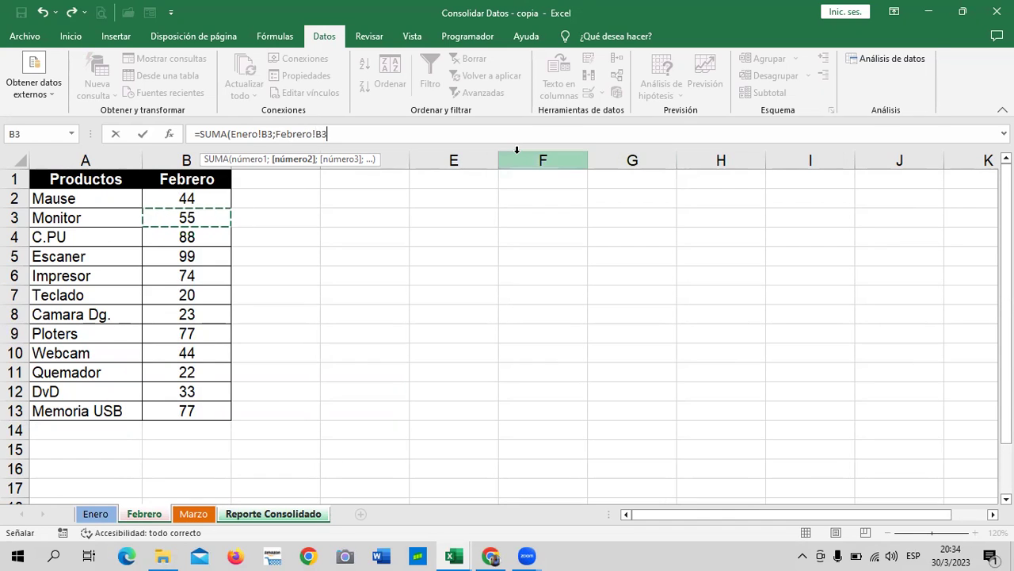
{"action": "type", "text": ";"}
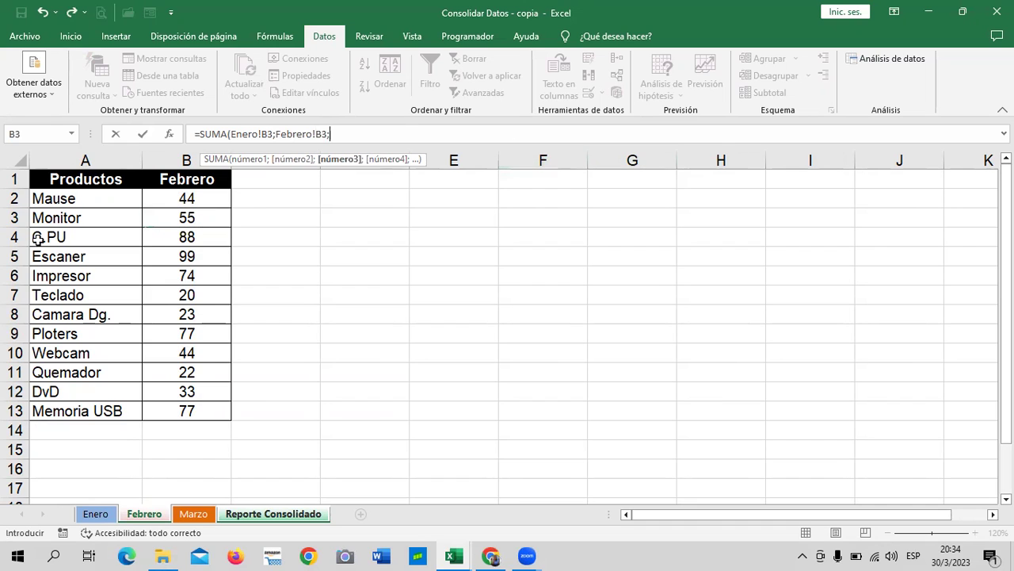
{"action": "left_click", "coordinate": [195, 515]}
{"action": "left_click", "coordinate": [175, 217]}
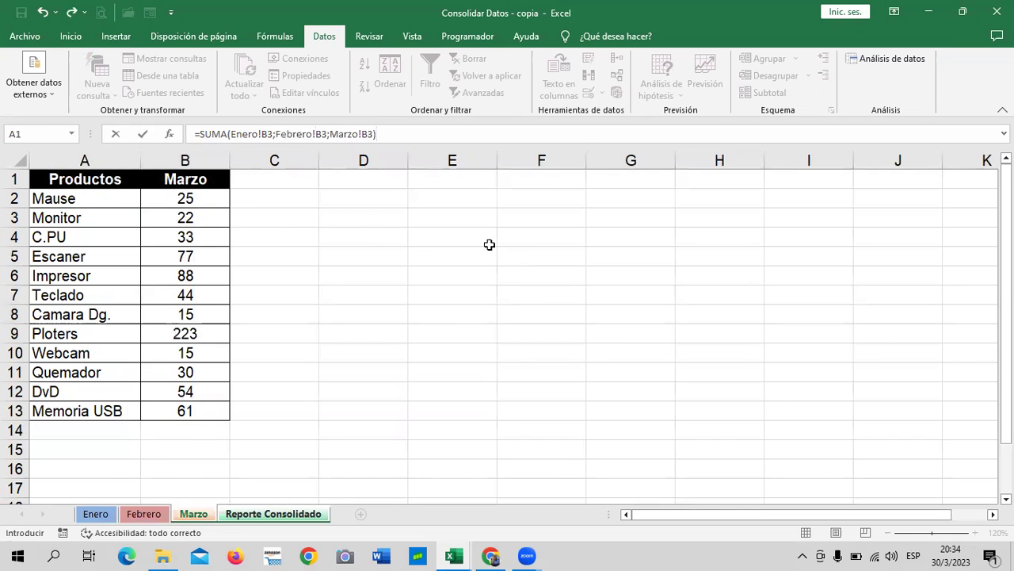
{"action": "key", "text": "Return"}
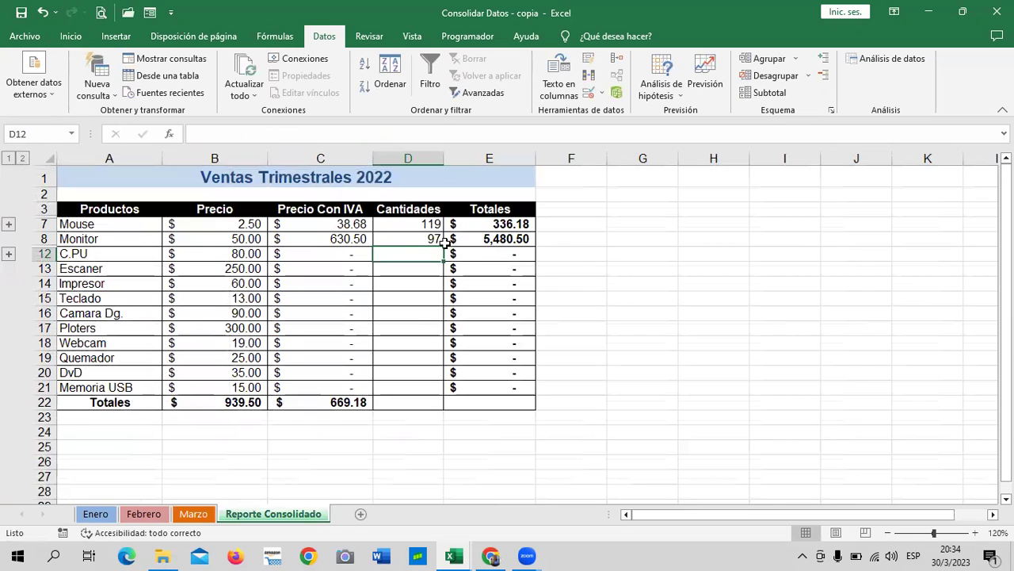
- Copy Monitor's three-month SUMA formula down to Memoria USB and check D21's formula
{"action": "left_click", "coordinate": [419, 240]}
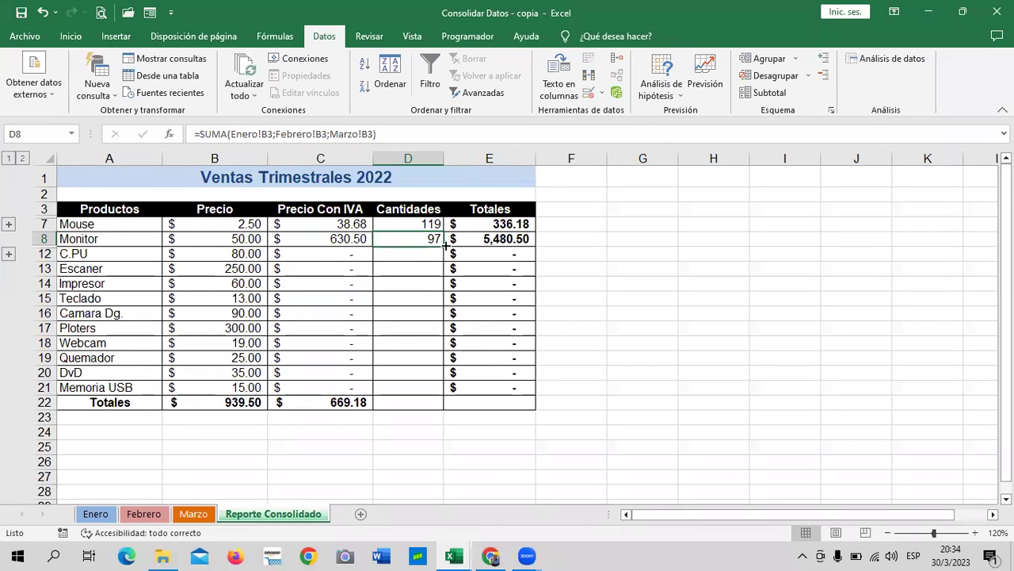
{"action": "left_click_drag", "start_coordinate": [442, 248], "coordinate": [450, 391]}
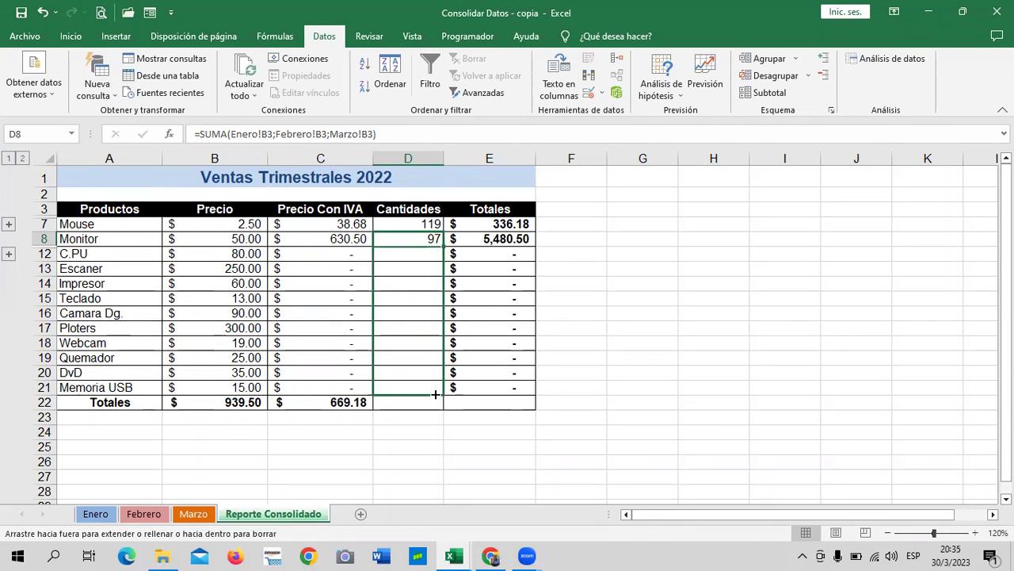
{"action": "left_click_drag", "start_coordinate": [597, 388], "coordinate": [610, 374]}
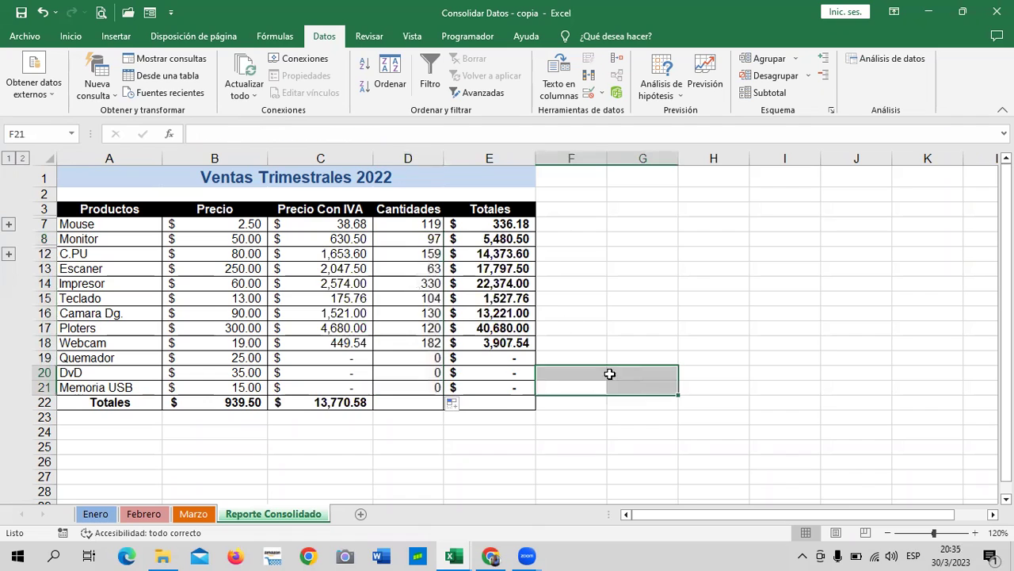
{"action": "left_click", "coordinate": [416, 238]}
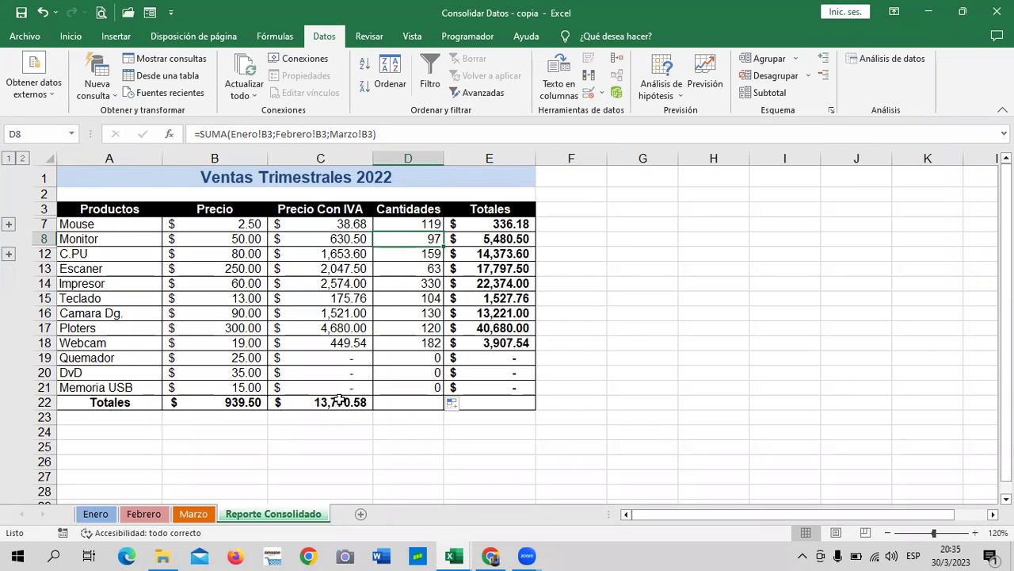
{"action": "left_click", "coordinate": [400, 387]}
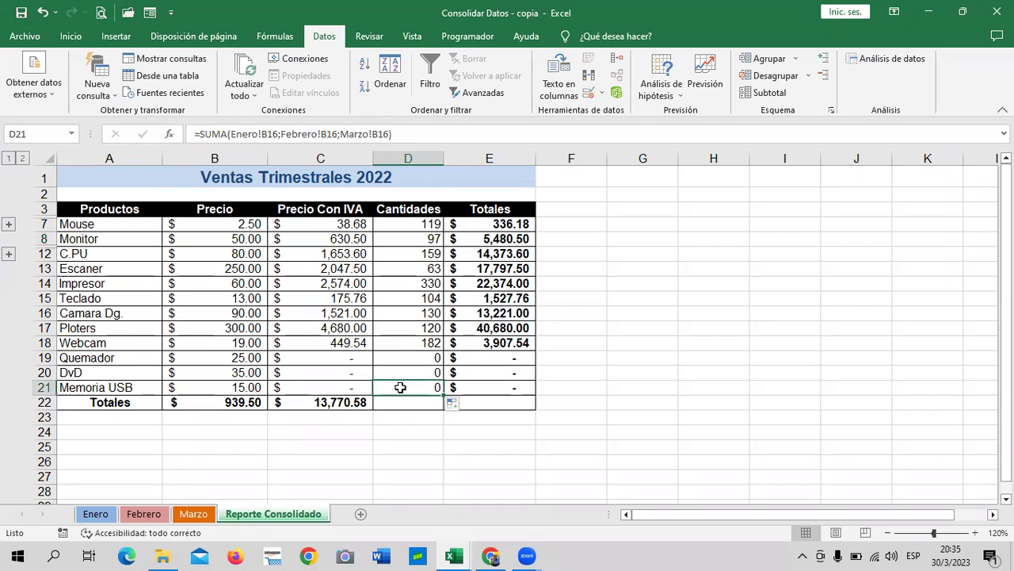
{"action": "left_click", "coordinate": [430, 134]}
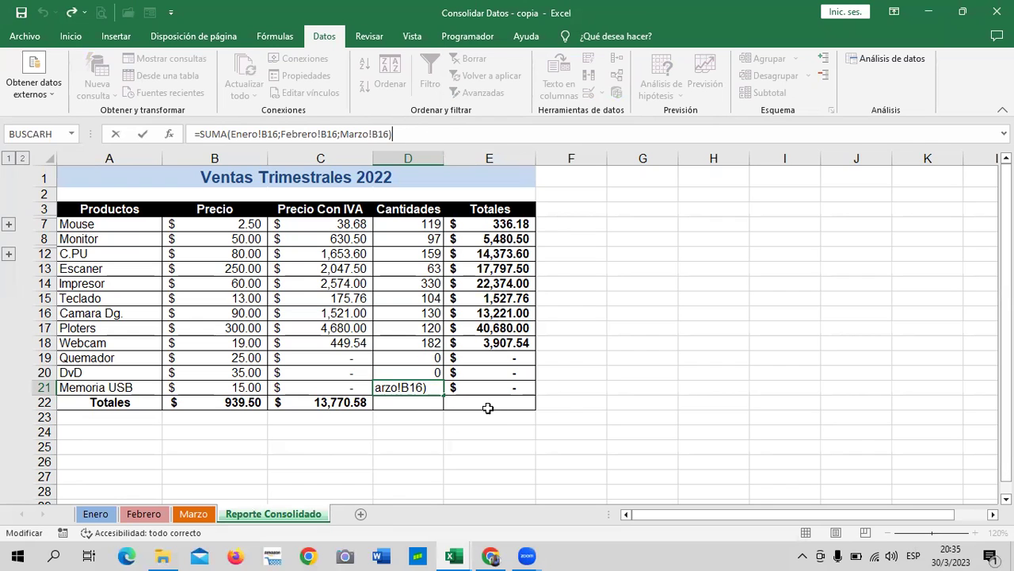
{"action": "key", "text": "Return"}
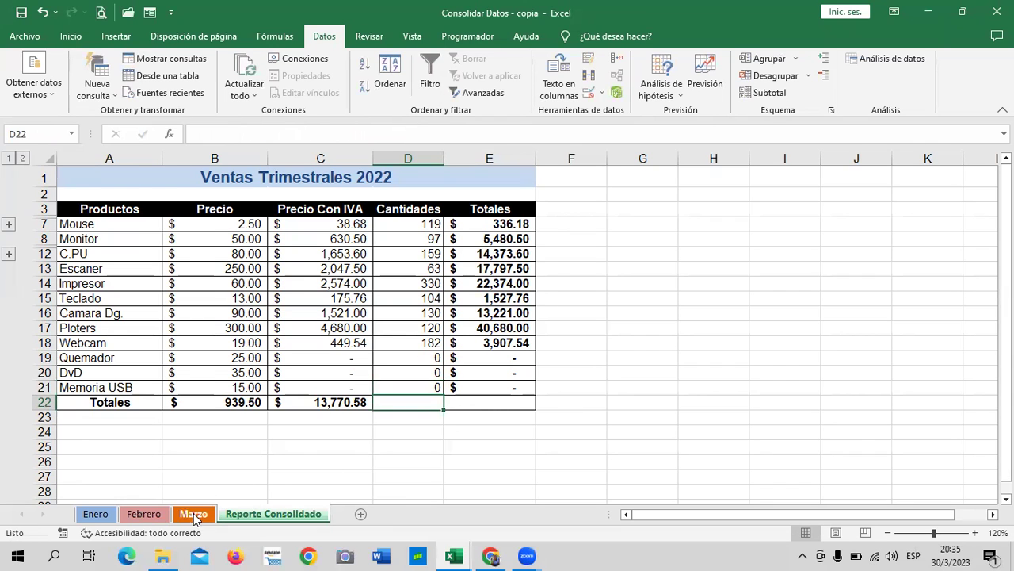
- Look over the Marzo sheet, then return to Reporte Consolidado
{"action": "left_click", "coordinate": [194, 515]}
{"action": "scroll", "coordinate": [42, 475], "scroll_direction": "down", "scroll_amount": 1}
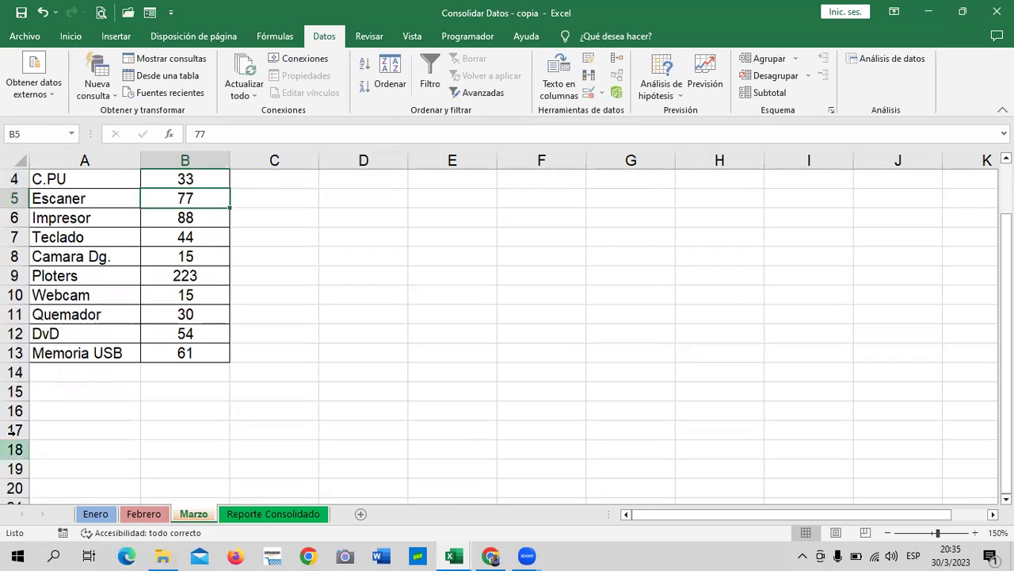
{"action": "left_click", "coordinate": [14, 410]}
{"action": "scroll", "coordinate": [180, 441], "scroll_direction": "up", "scroll_amount": 1}
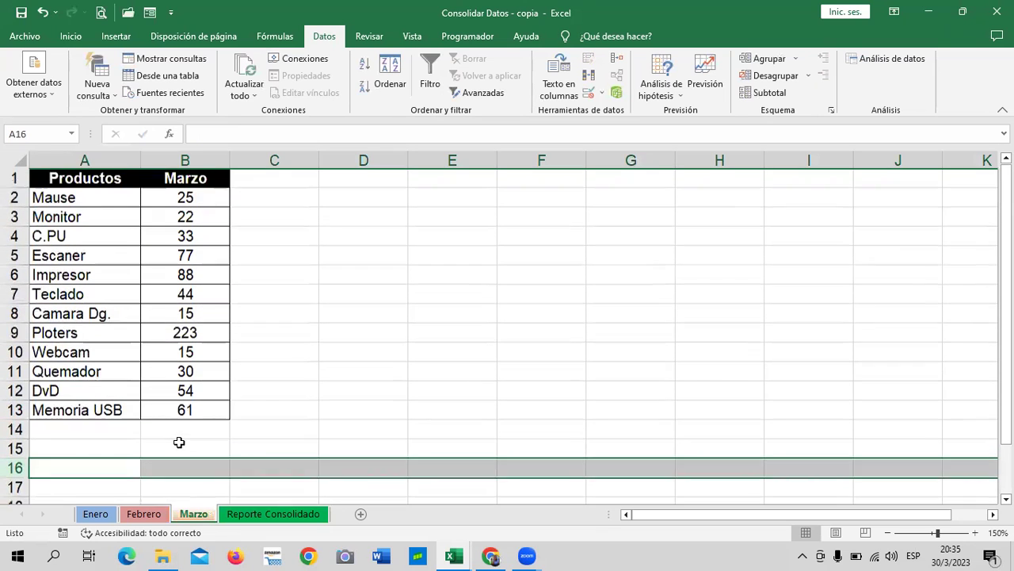
{"action": "left_click", "coordinate": [328, 371]}
{"action": "left_click", "coordinate": [290, 515]}
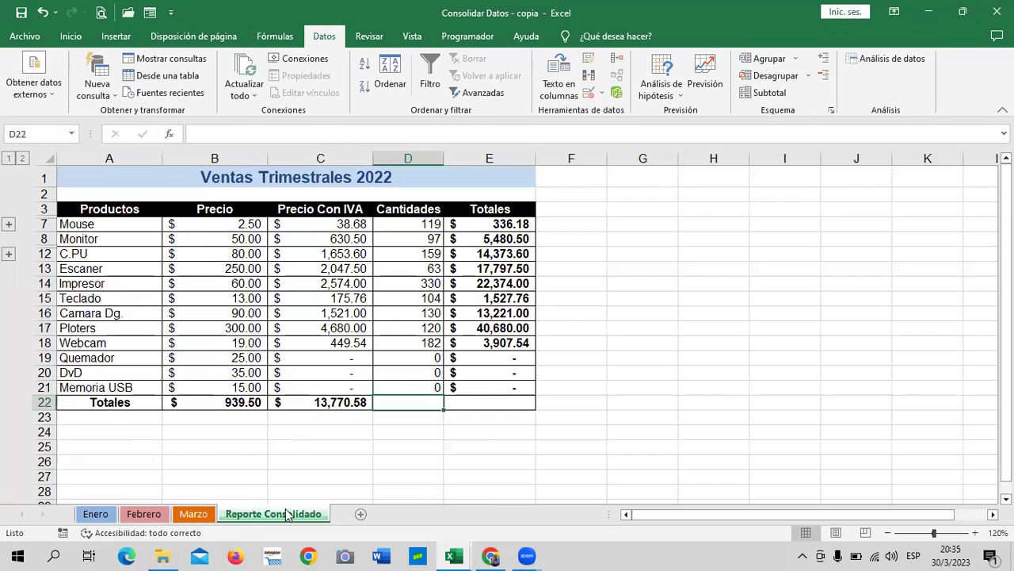
- Clear the filled quantities in D12:D21 for C.PU through Memoria USB
{"action": "left_click", "coordinate": [410, 229]}
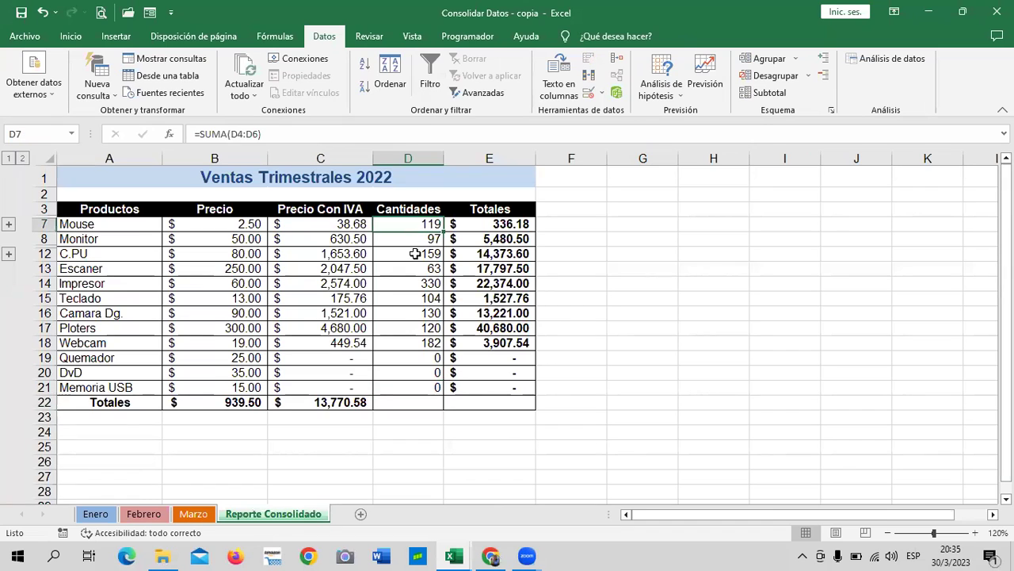
{"action": "left_click", "coordinate": [414, 238]}
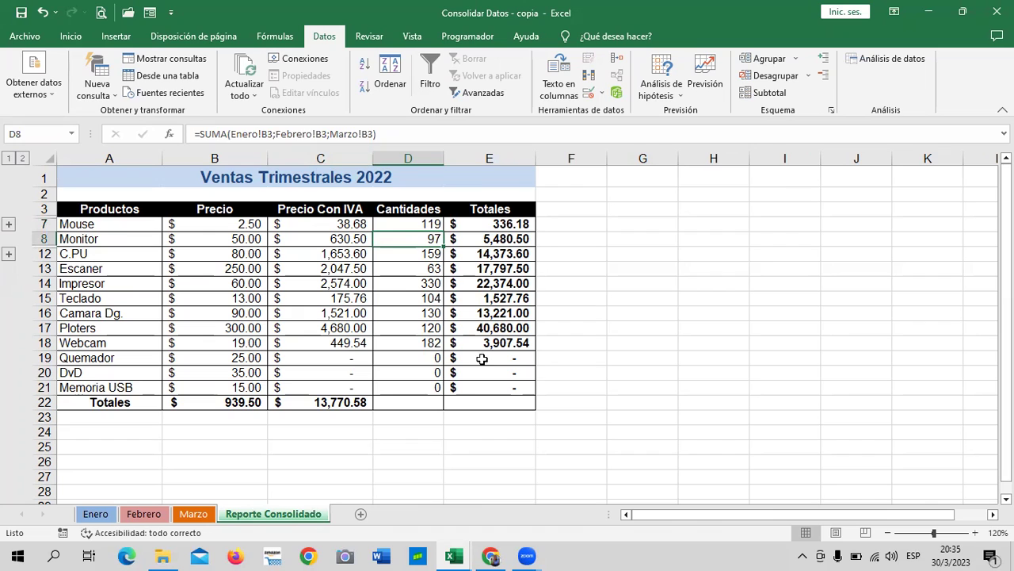
{"action": "left_click", "coordinate": [637, 255]}
{"action": "left_click_drag", "start_coordinate": [430, 253], "coordinate": [417, 382]}
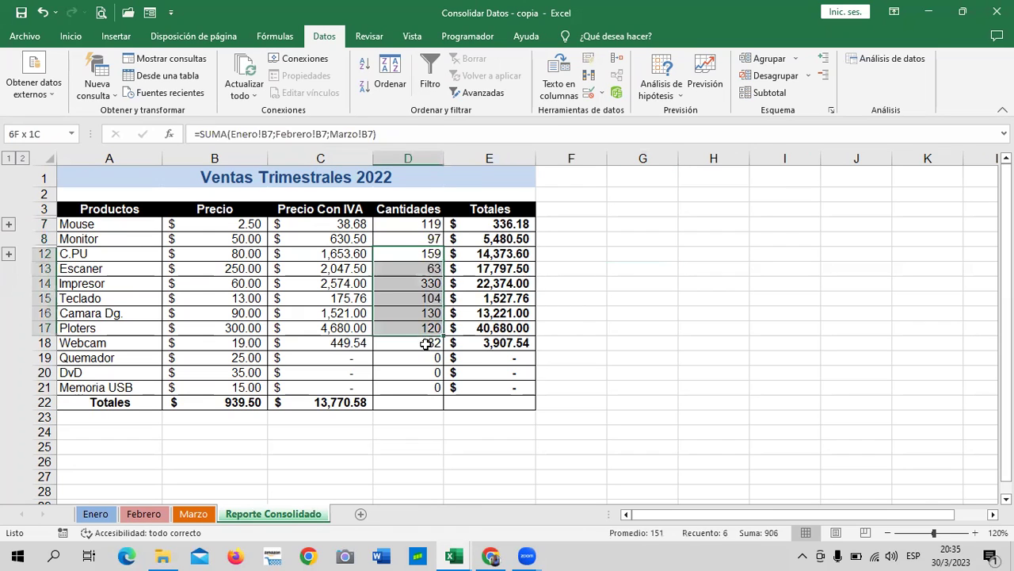
{"action": "key", "text": "Delete"}
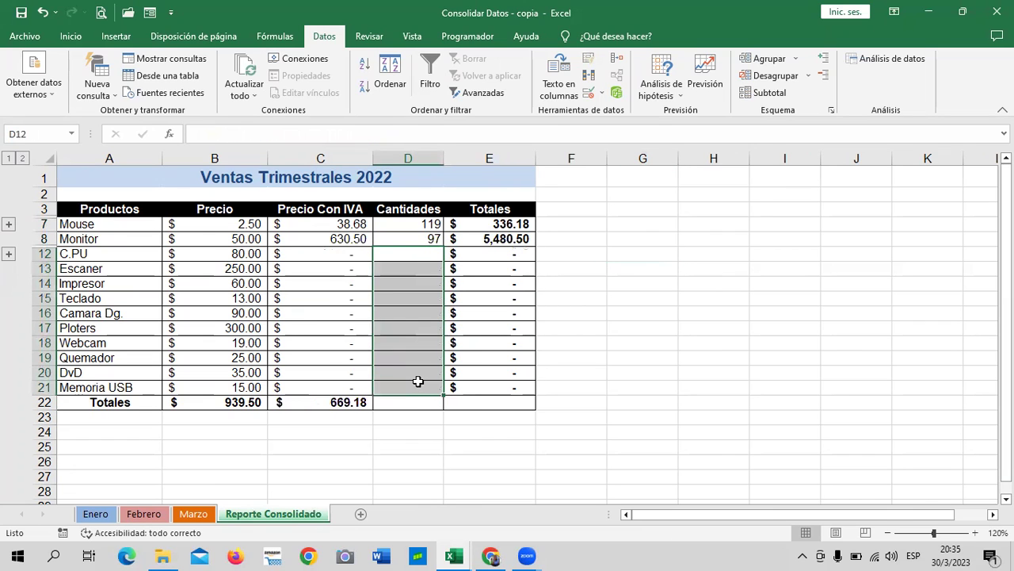
{"action": "left_click", "coordinate": [646, 312]}
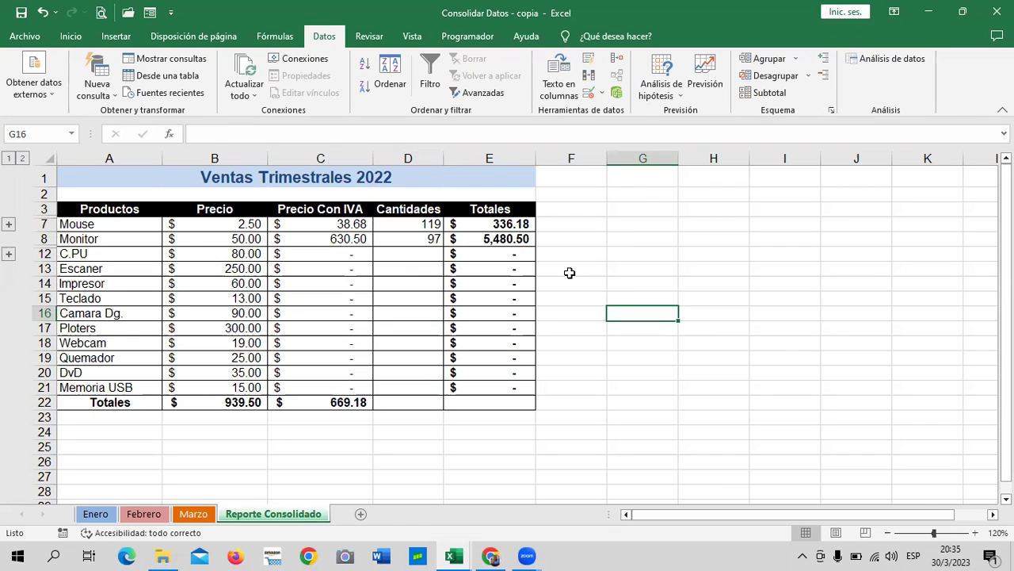
{"action": "left_click", "coordinate": [408, 237]}
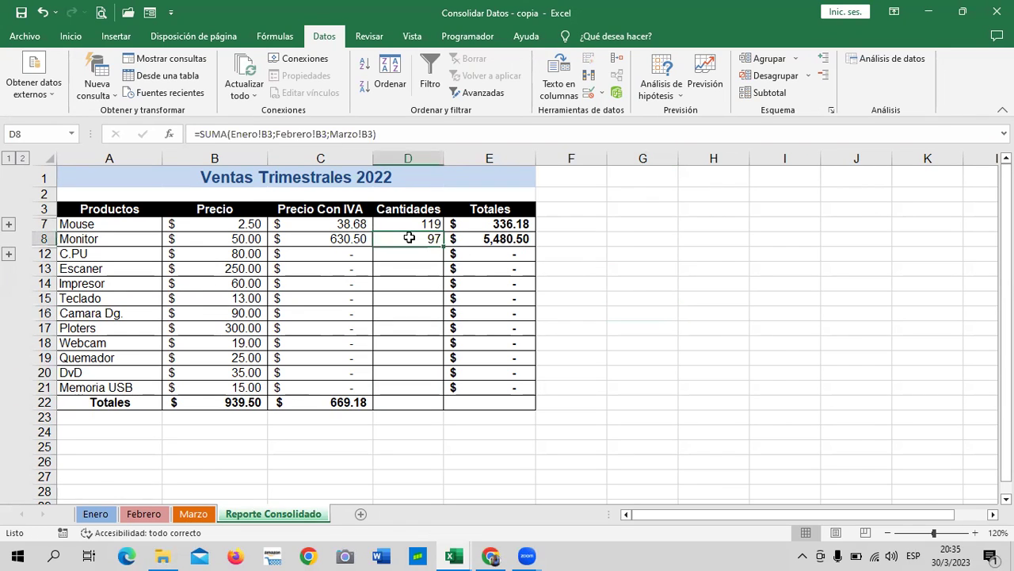
{"action": "left_click", "coordinate": [402, 226]}
{"action": "left_click", "coordinate": [406, 239]}
{"action": "left_click", "coordinate": [403, 224]}
{"action": "left_click", "coordinate": [402, 238]}
{"action": "left_click", "coordinate": [430, 224]}
{"action": "left_click", "coordinate": [428, 237]}
{"action": "left_click", "coordinate": [418, 224]}
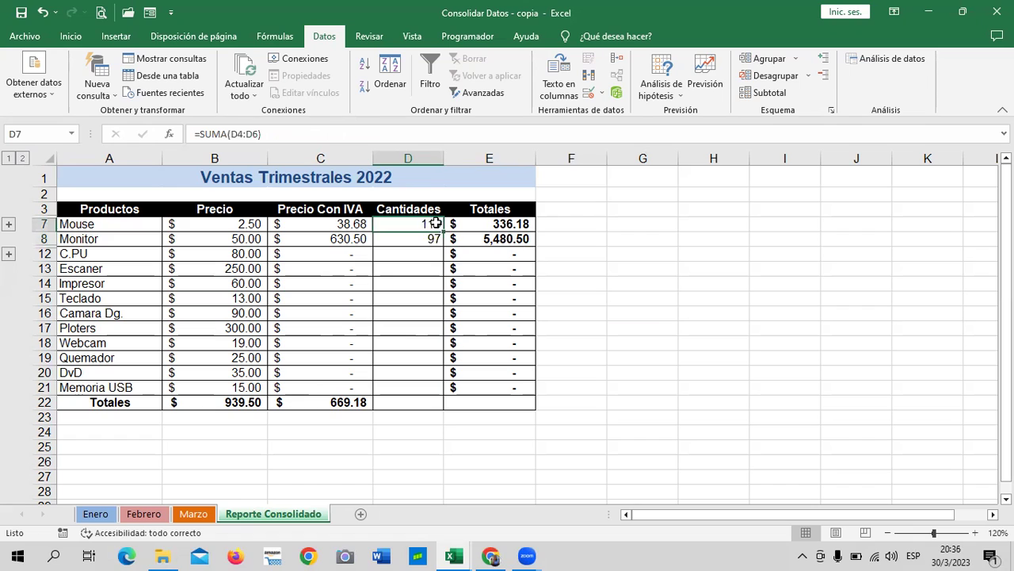
- Expand the C.PU group, delete its detail quantities 201, 236 and 232, and collapse it
{"action": "left_click", "coordinate": [9, 225]}
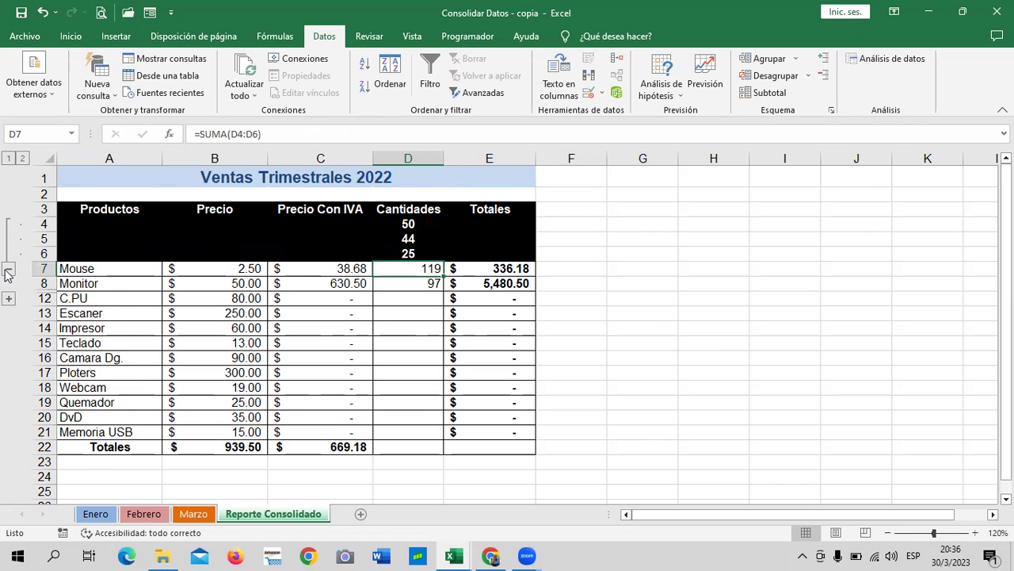
{"action": "left_click", "coordinate": [8, 268]}
{"action": "left_click", "coordinate": [8, 253]}
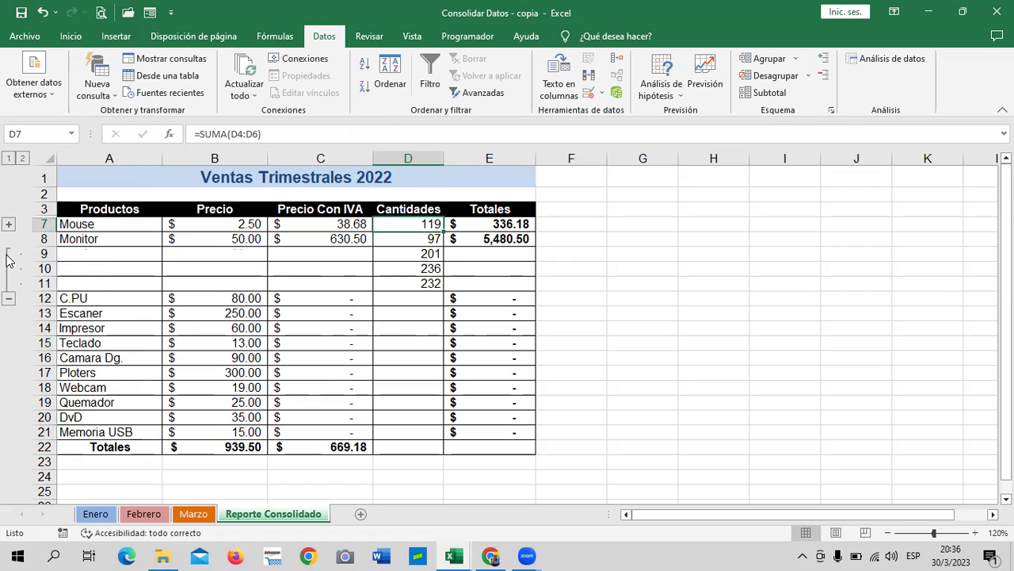
{"action": "left_click_drag", "start_coordinate": [420, 254], "coordinate": [421, 282]}
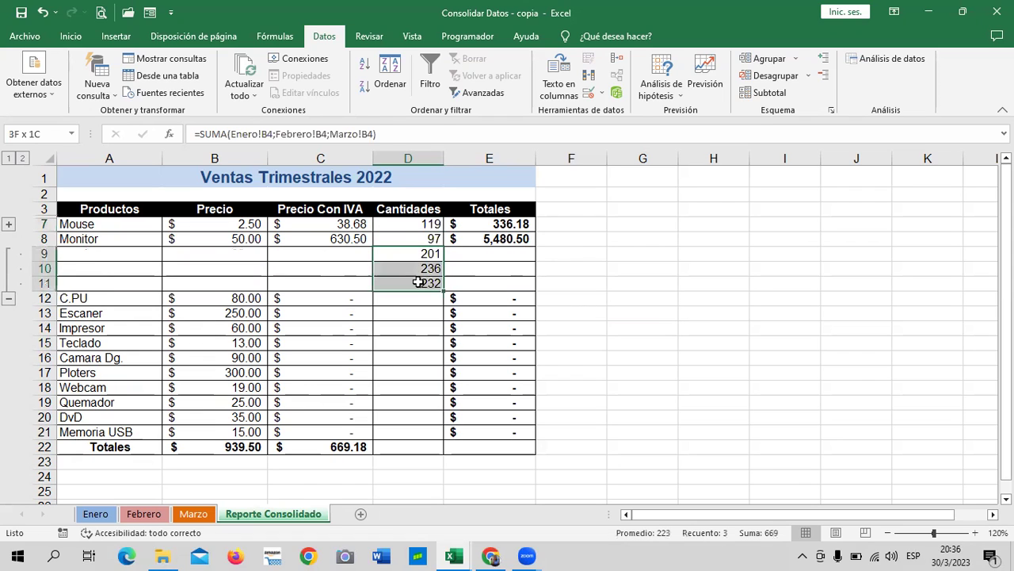
{"action": "key", "text": "Delete"}
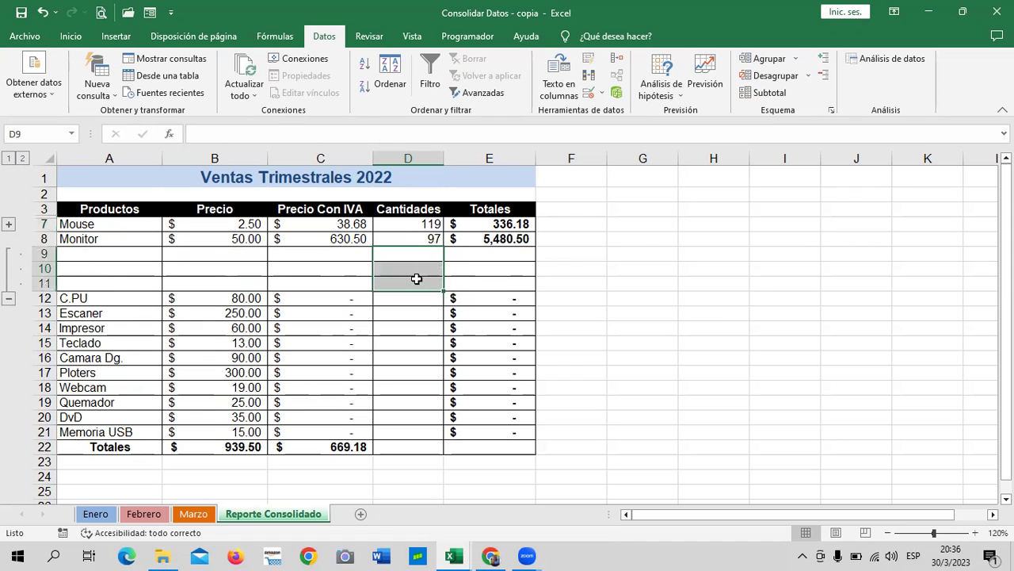
{"action": "left_click", "coordinate": [9, 299]}
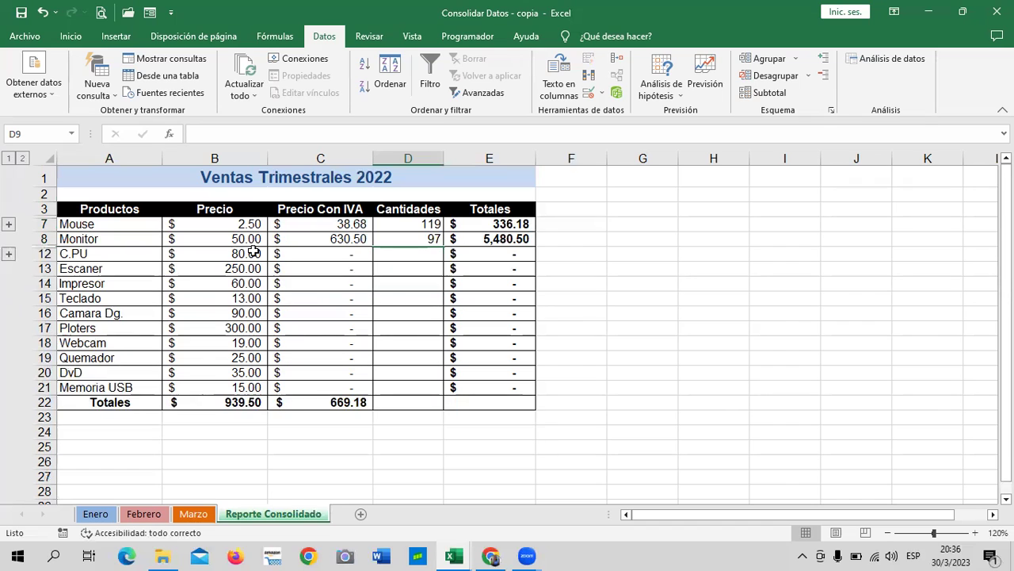
{"action": "left_click", "coordinate": [546, 87]}
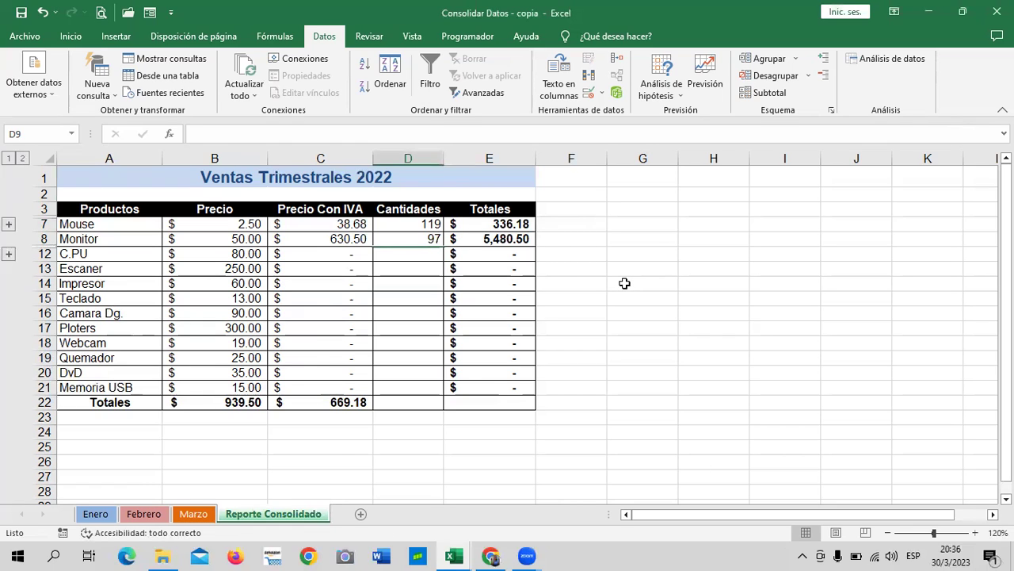
{"action": "left_click", "coordinate": [675, 223]}
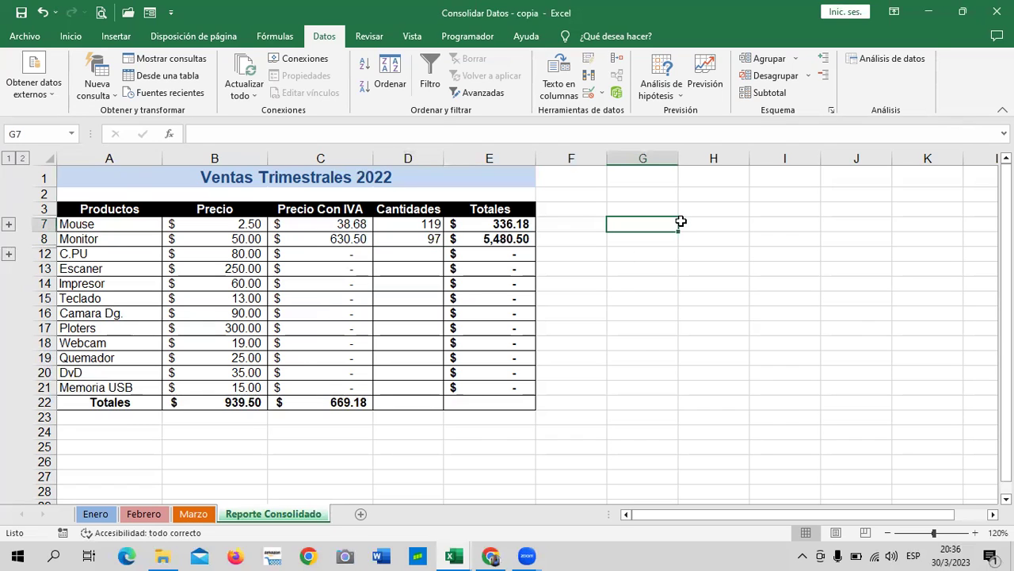
{"action": "left_click", "coordinate": [686, 312]}
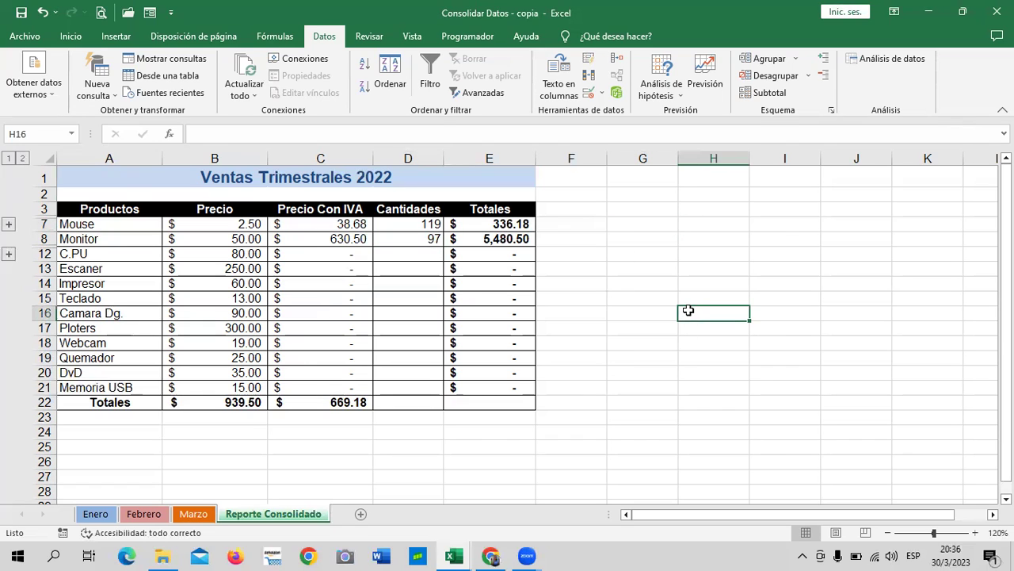
{"action": "mouse_move", "coordinate": [453, 556]}
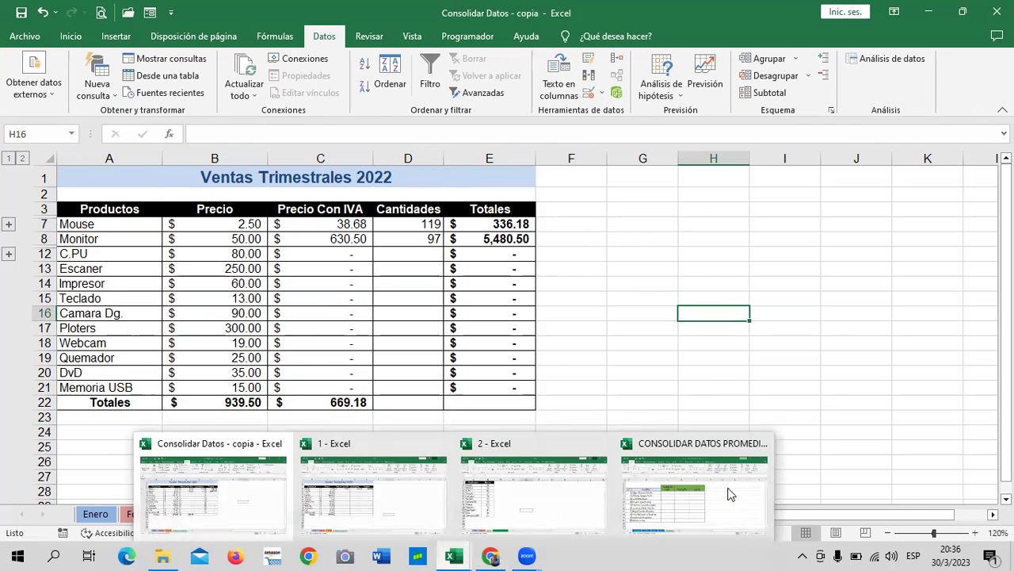
- Switch to the CONSOLIDAR DATOS PROMEDIO workbook and review the WINDOWS, INTERNET, WORD and EXCEL sheets
{"action": "left_click", "coordinate": [721, 487]}
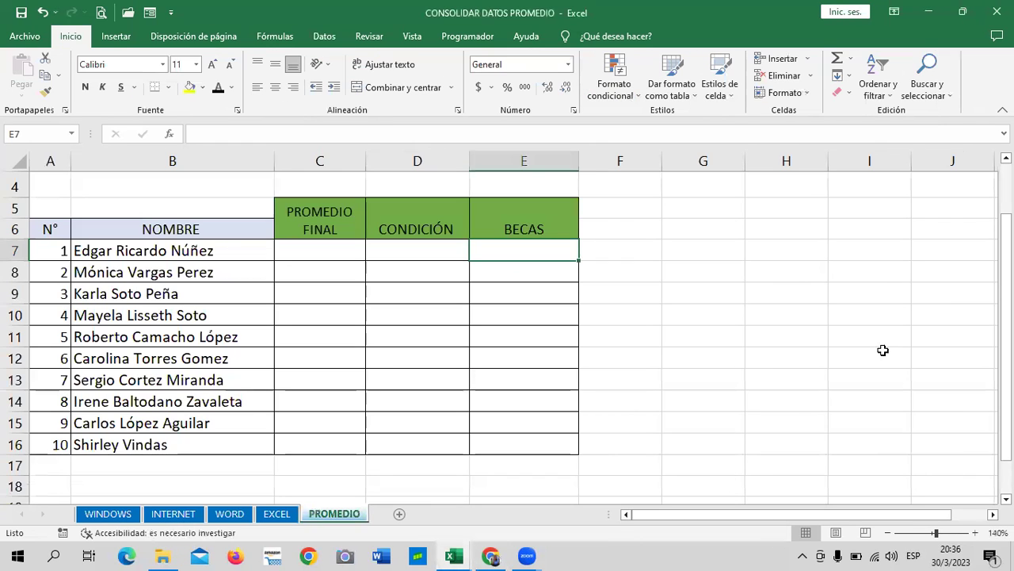
{"action": "left_click", "coordinate": [775, 269]}
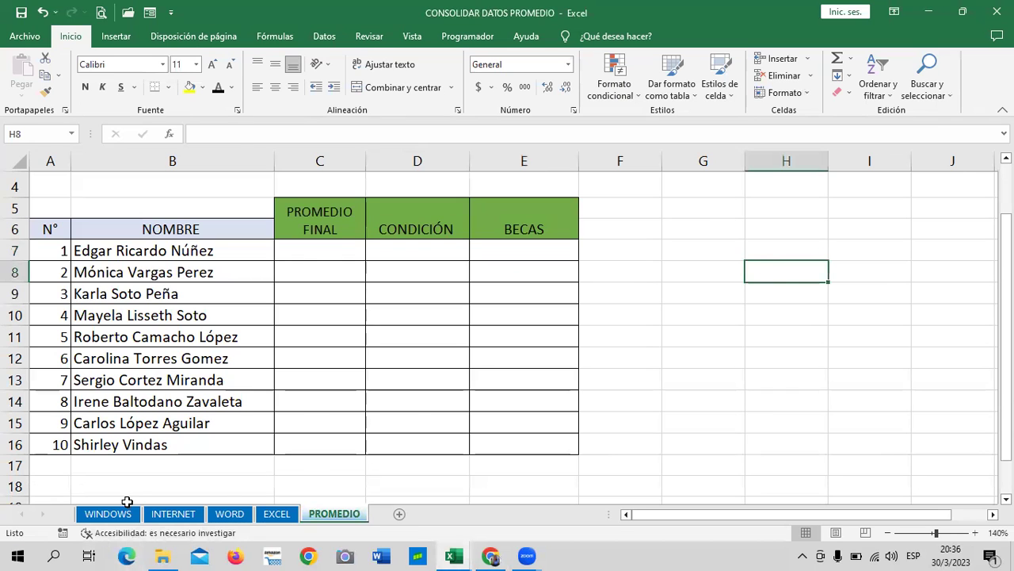
{"action": "left_click", "coordinate": [111, 513]}
{"action": "left_click", "coordinate": [174, 513]}
{"action": "left_click", "coordinate": [229, 514]}
{"action": "left_click", "coordinate": [270, 515]}
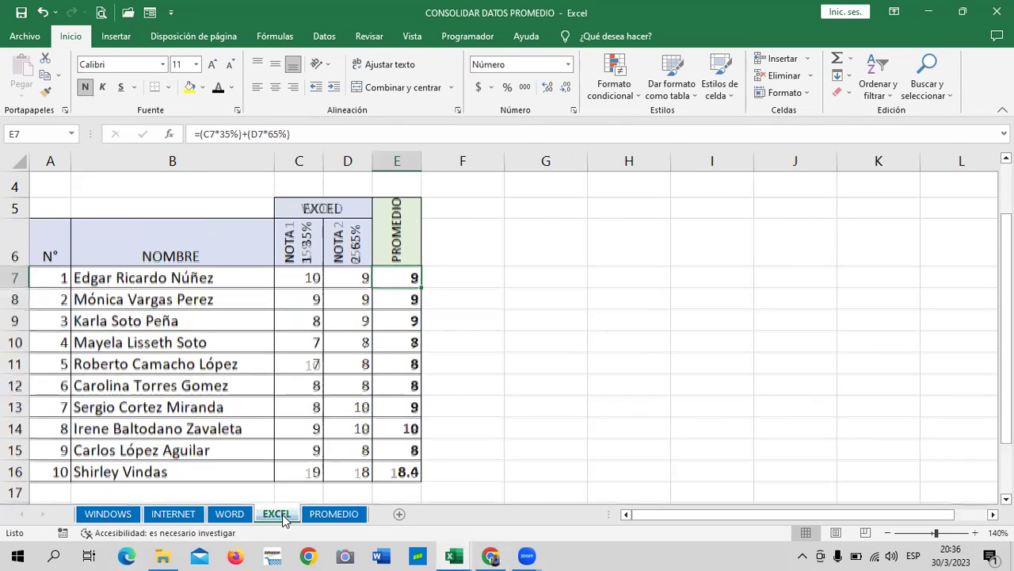
{"action": "left_click", "coordinate": [325, 513]}
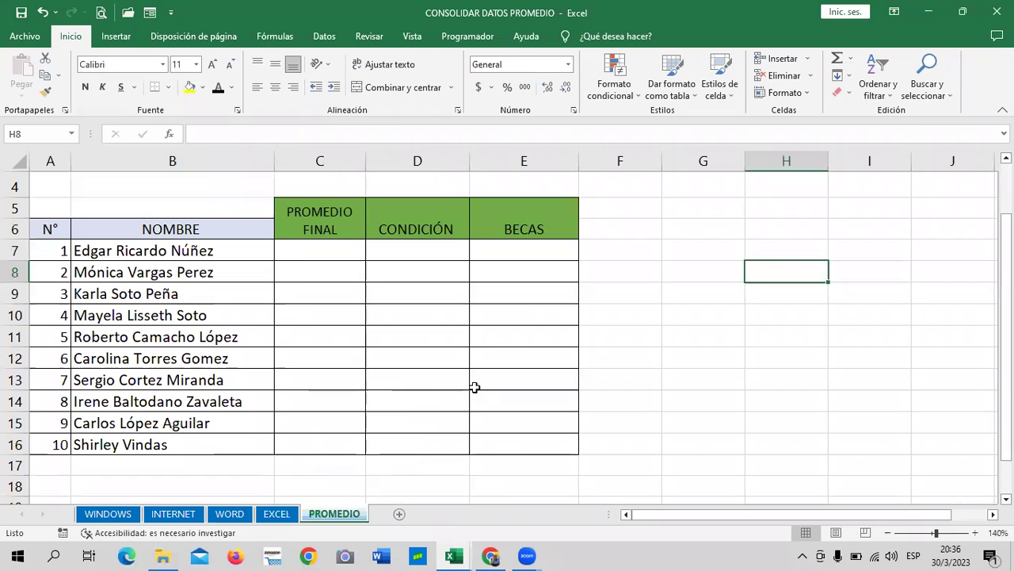
{"action": "left_click", "coordinate": [673, 300]}
- Enter =SI(C7>=9;"APROBADO";"REPROBADO") in D7 and fill it down to D16
{"action": "left_click", "coordinate": [438, 256]}
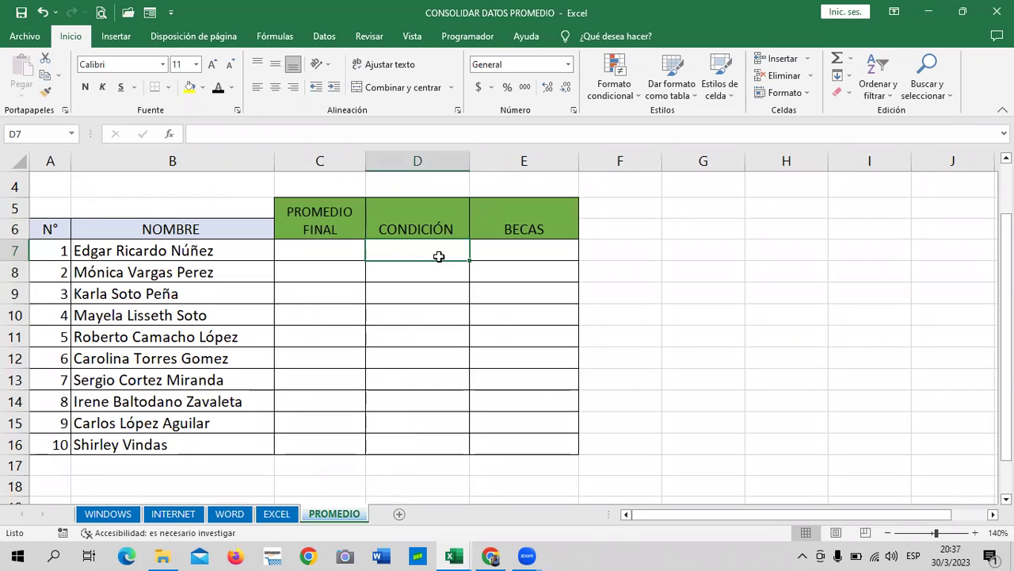
{"action": "type", "text": "="}
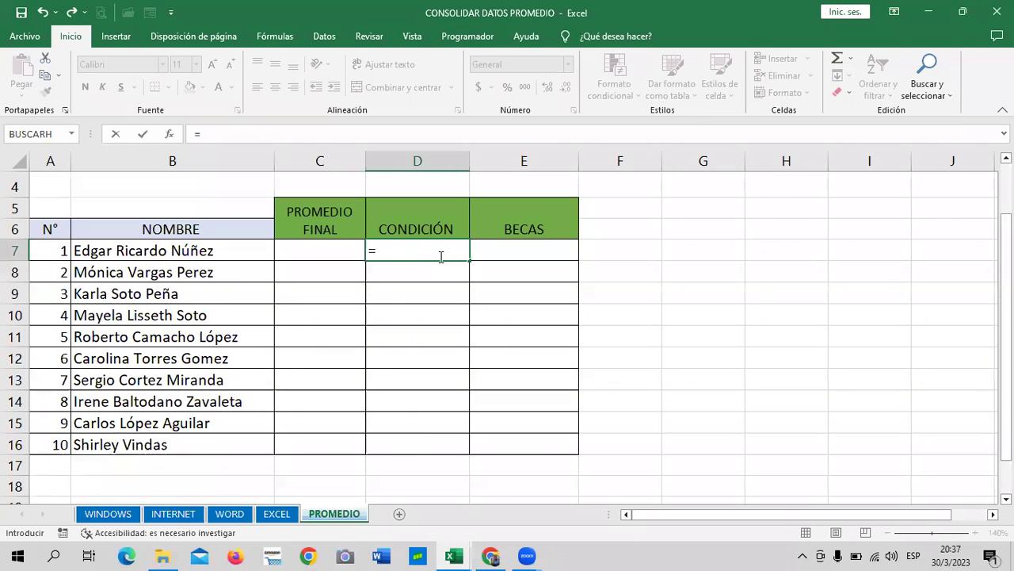
{"action": "type", "text": "si"}
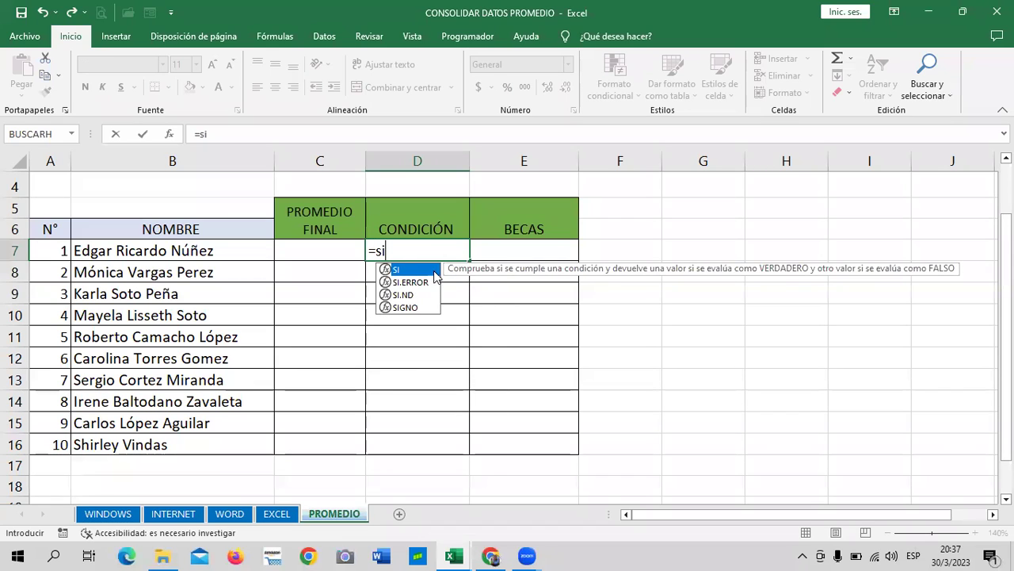
{"action": "double_click", "coordinate": [433, 271]}
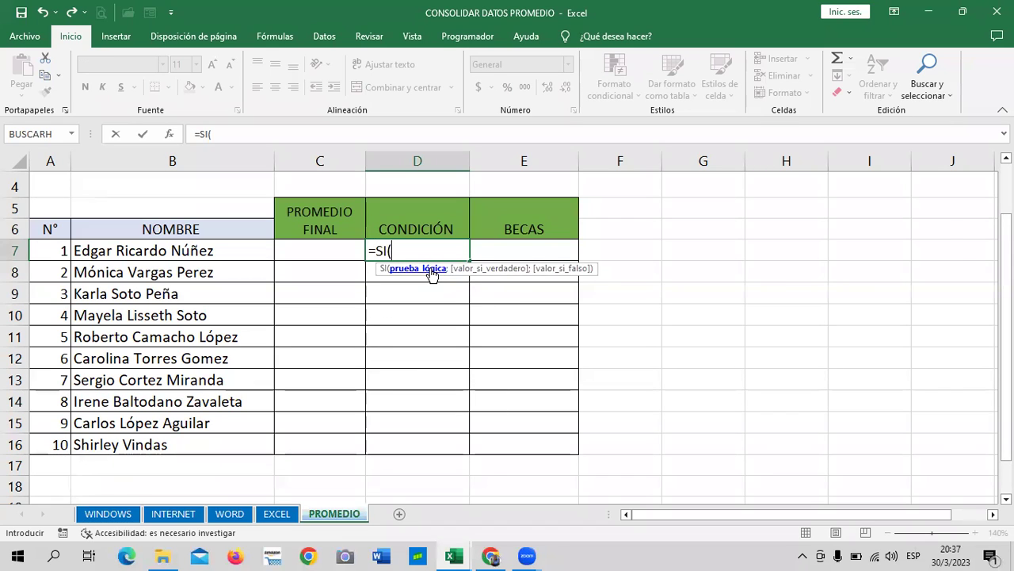
{"action": "left_click", "coordinate": [327, 246]}
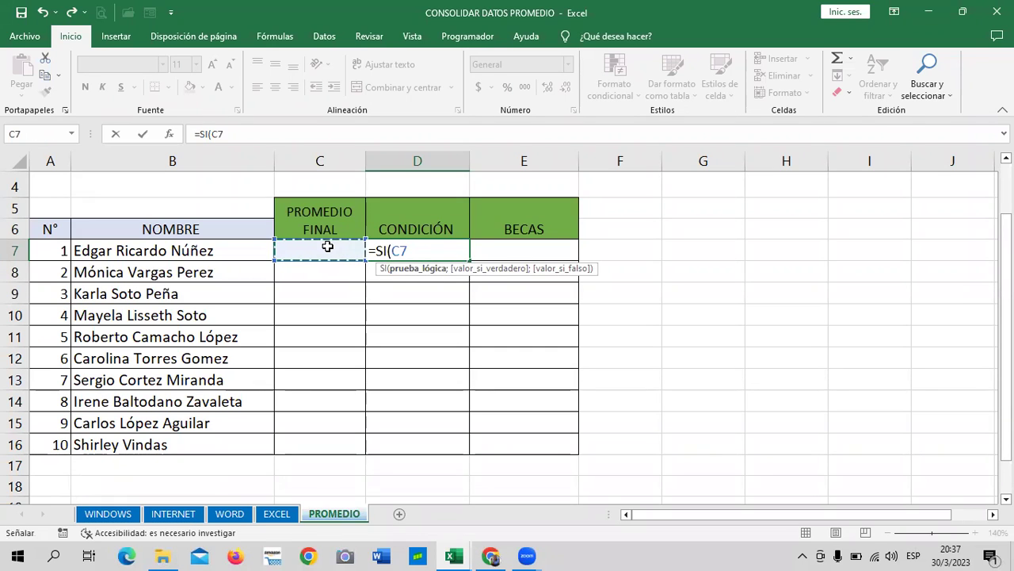
{"action": "type", "text": ">"}
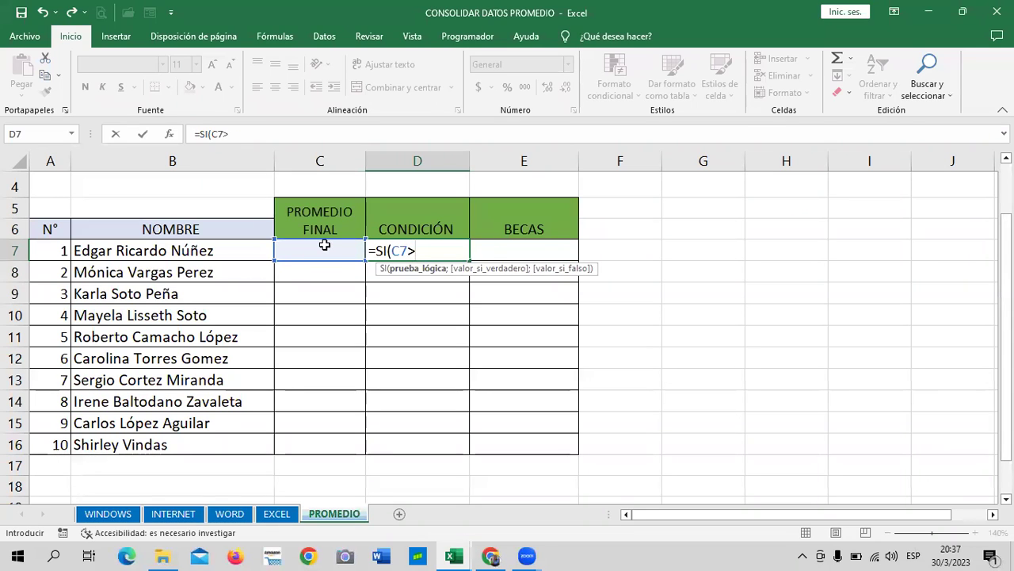
{"action": "type", "text": "=9;"}
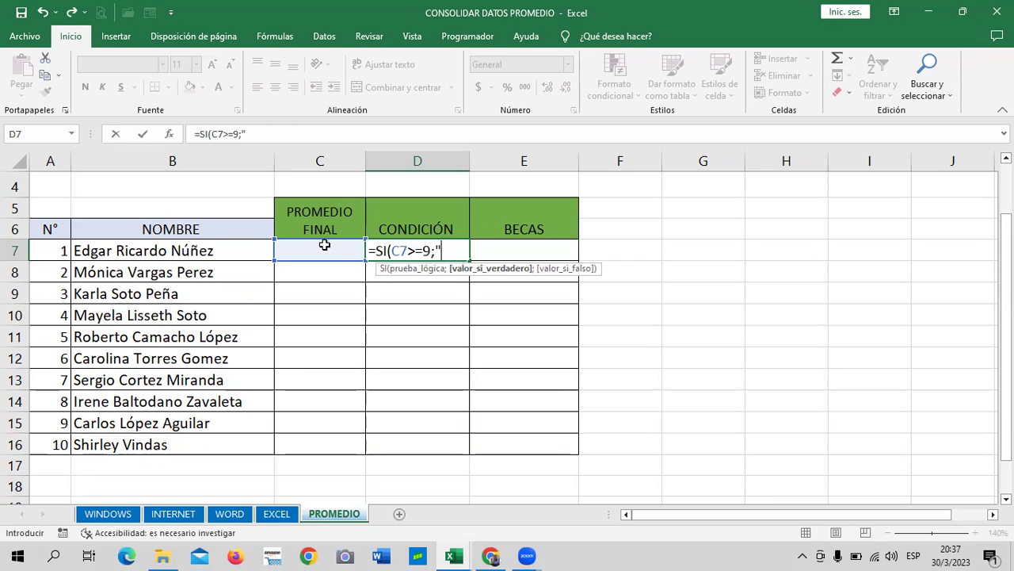
{"action": "type", "text": "APROBADO"}
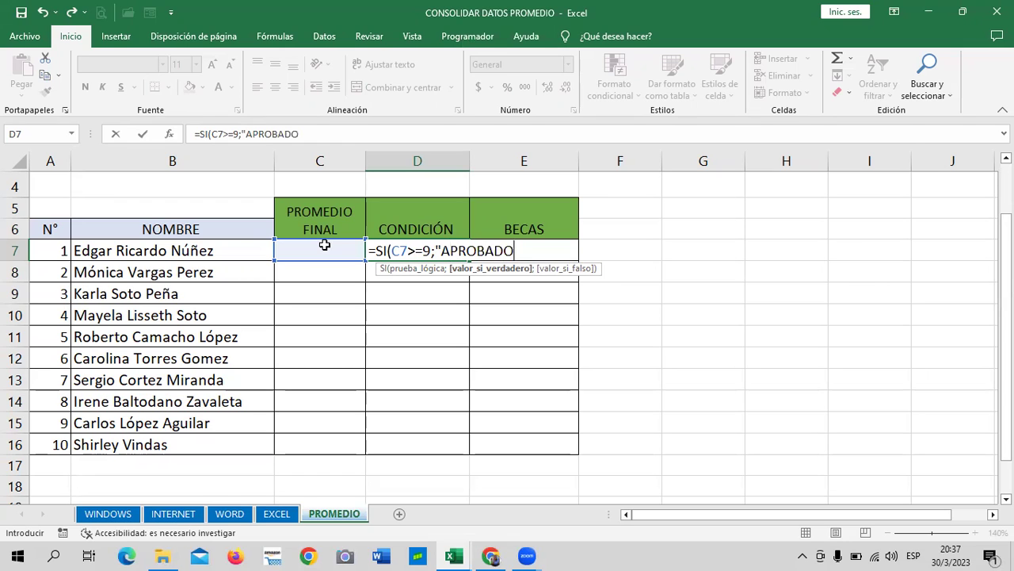
{"action": "type", "text": "\""}
{"action": "type", "text": ";"}
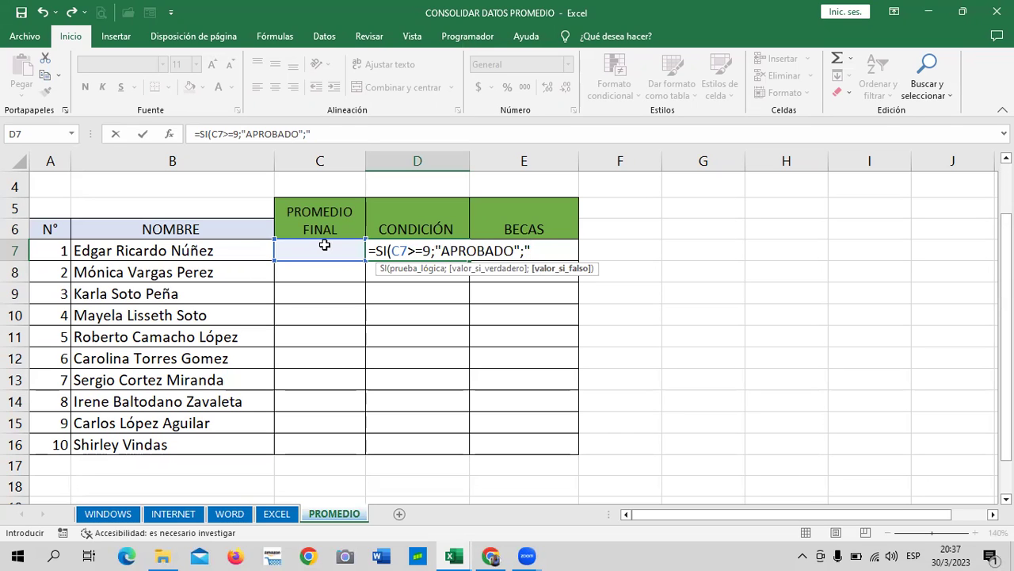
{"action": "type", "text": "REPROBADO\")"}
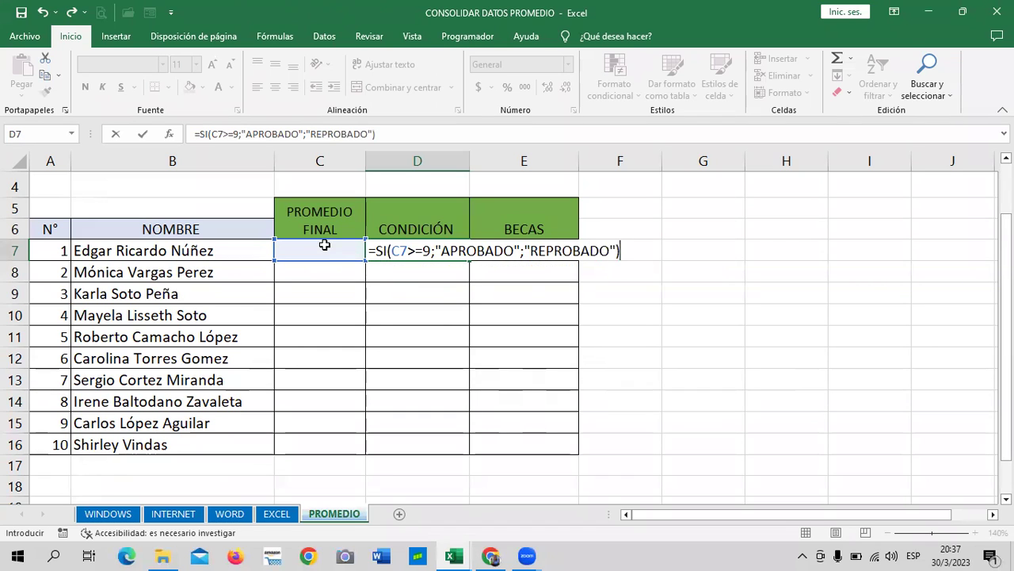
{"action": "key", "text": "Return"}
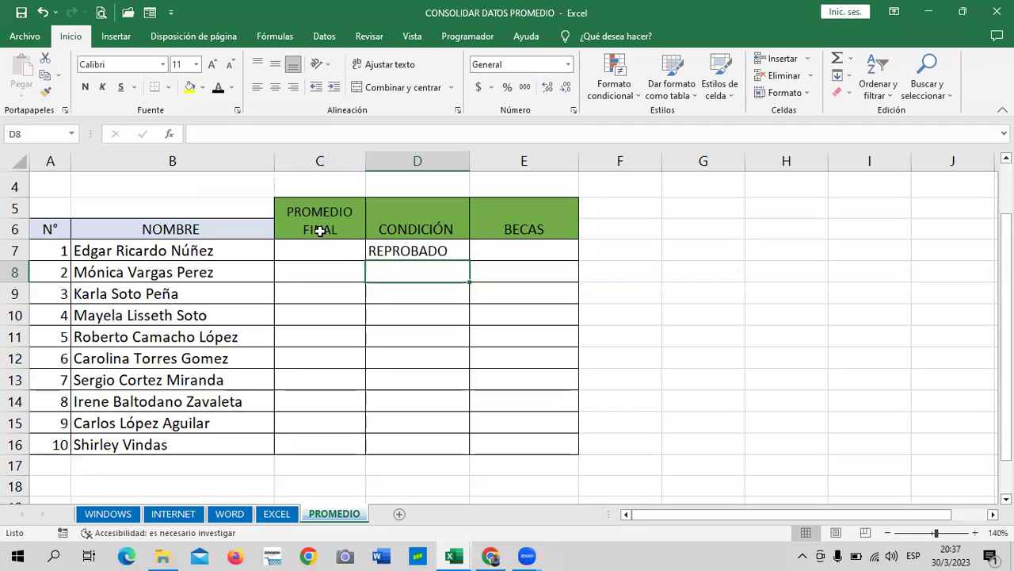
{"action": "left_click", "coordinate": [424, 250]}
{"action": "mouse_move", "coordinate": [469, 260]}
{"action": "left_mouse_down"}
{"action": "mouse_move", "coordinate": [469, 450]}
{"action": "mouse_move", "coordinate": [479, 449]}
{"action": "left_mouse_up"}
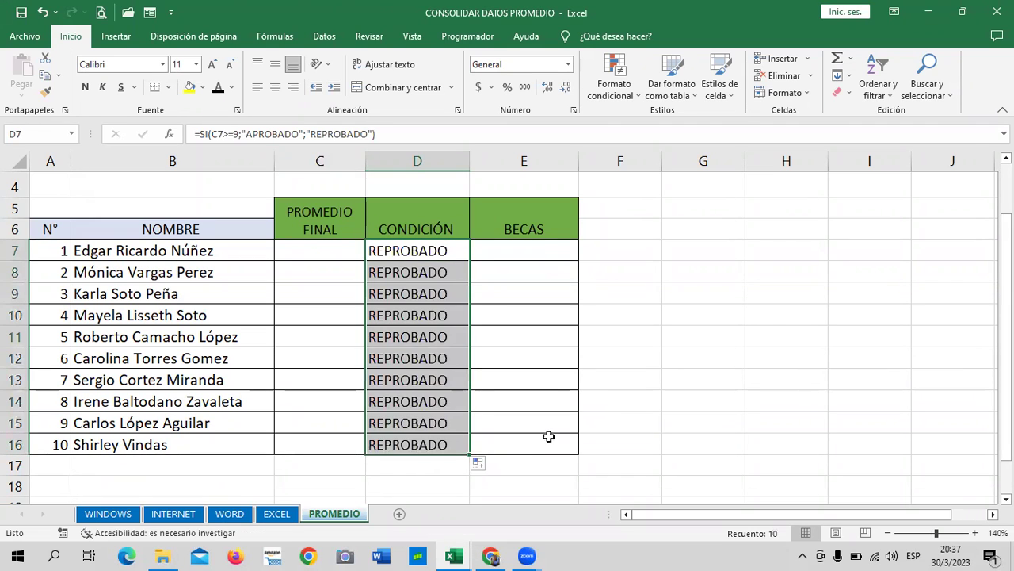
{"action": "left_click", "coordinate": [651, 361]}
- Type a nested SI formula in E7 giving BECA for averages of 9 or more, else MEDIA BECA
{"action": "left_click", "coordinate": [550, 250]}
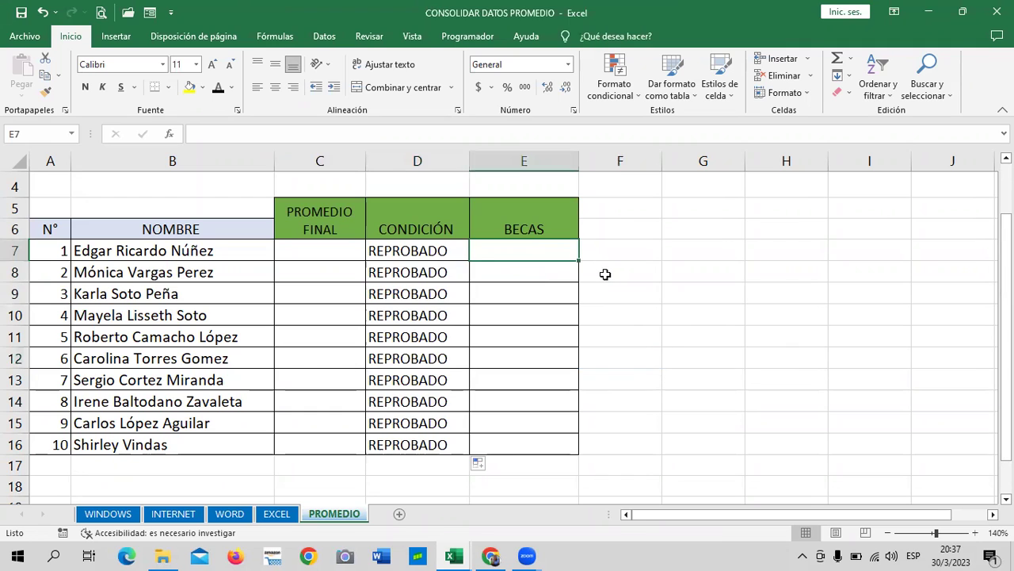
{"action": "type", "text": "=SI"}
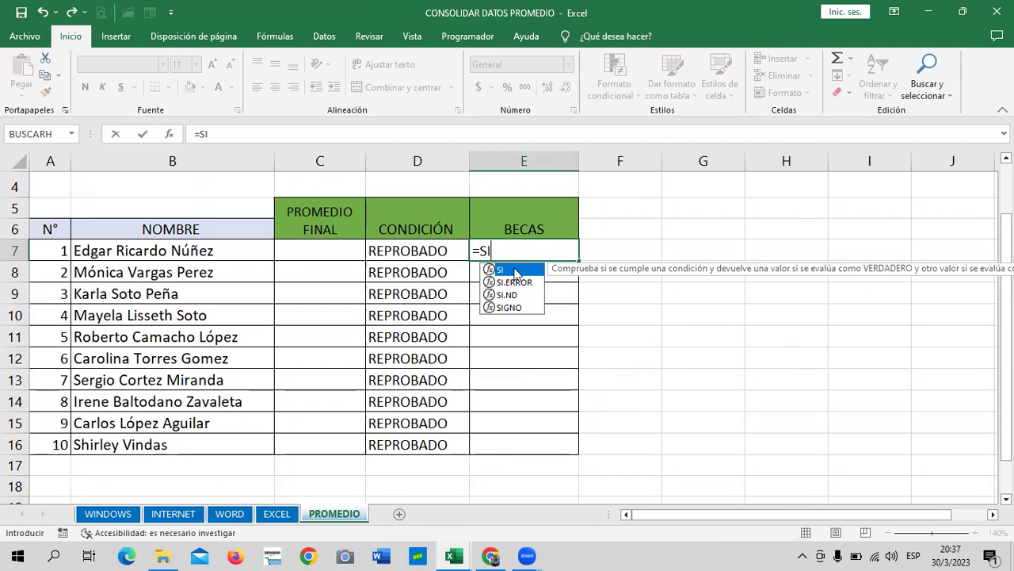
{"action": "double_click", "coordinate": [516, 270]}
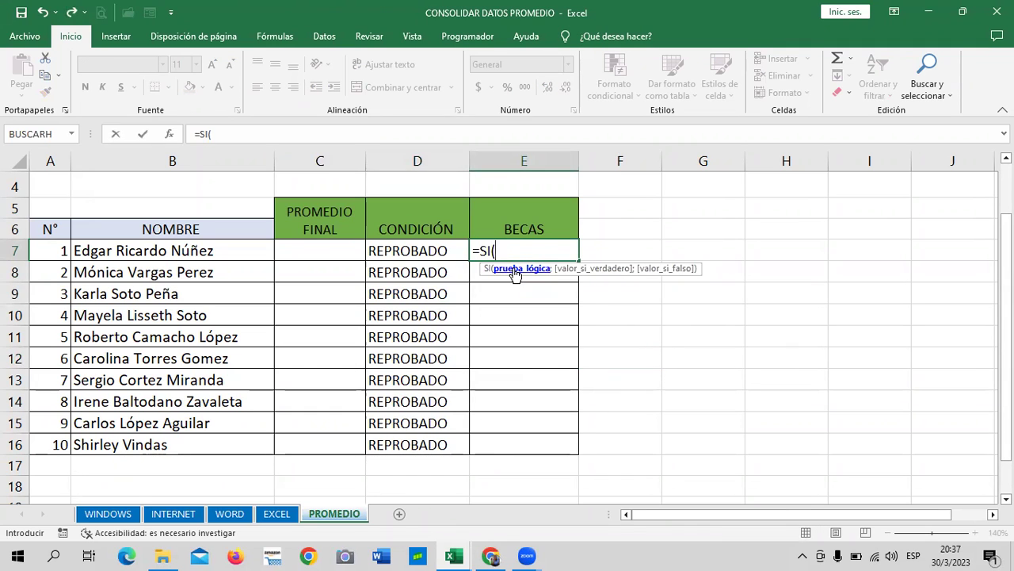
{"action": "left_click", "coordinate": [337, 252]}
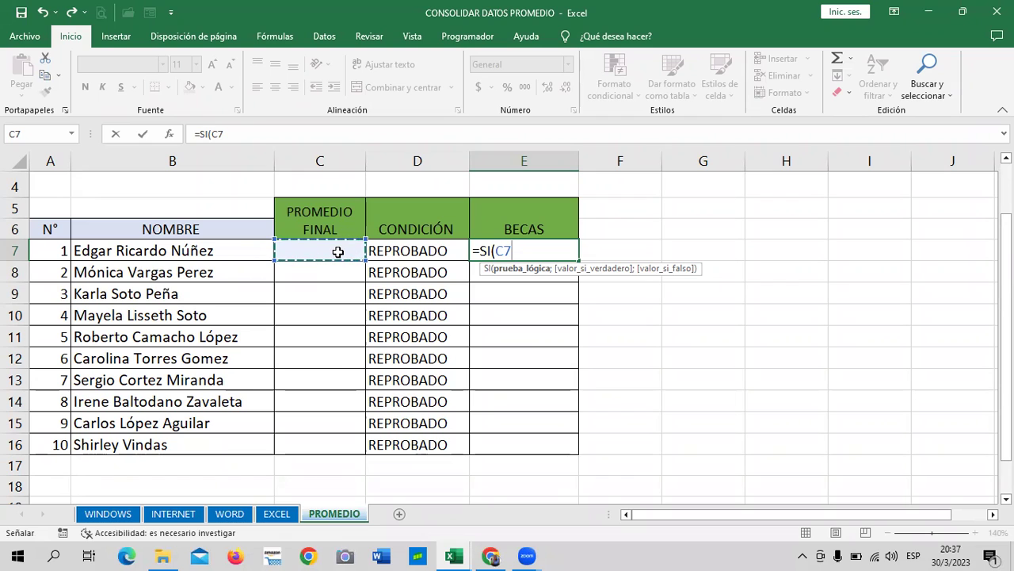
{"action": "type", "text": ">"}
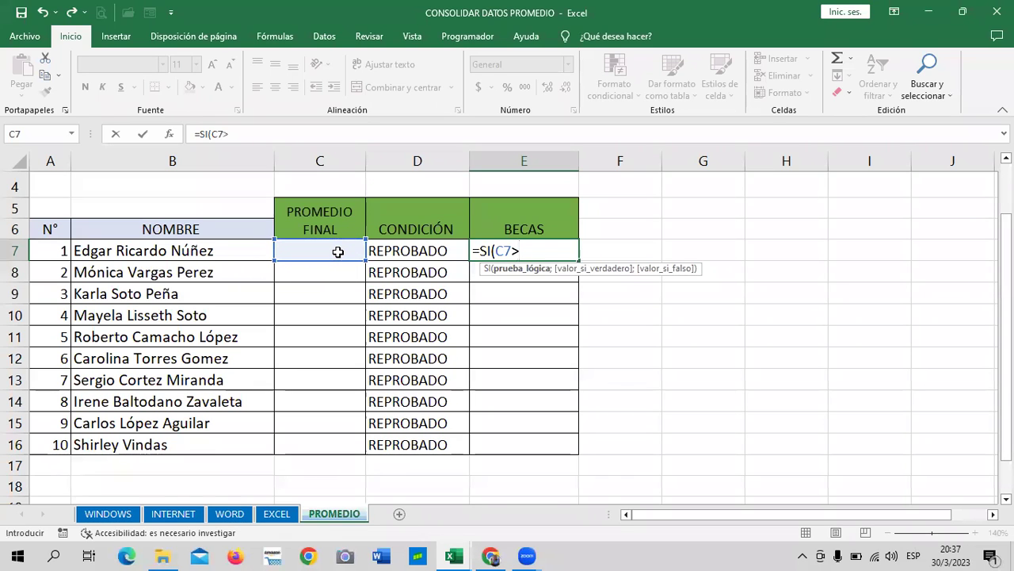
{"action": "type", "text": "=9;"}
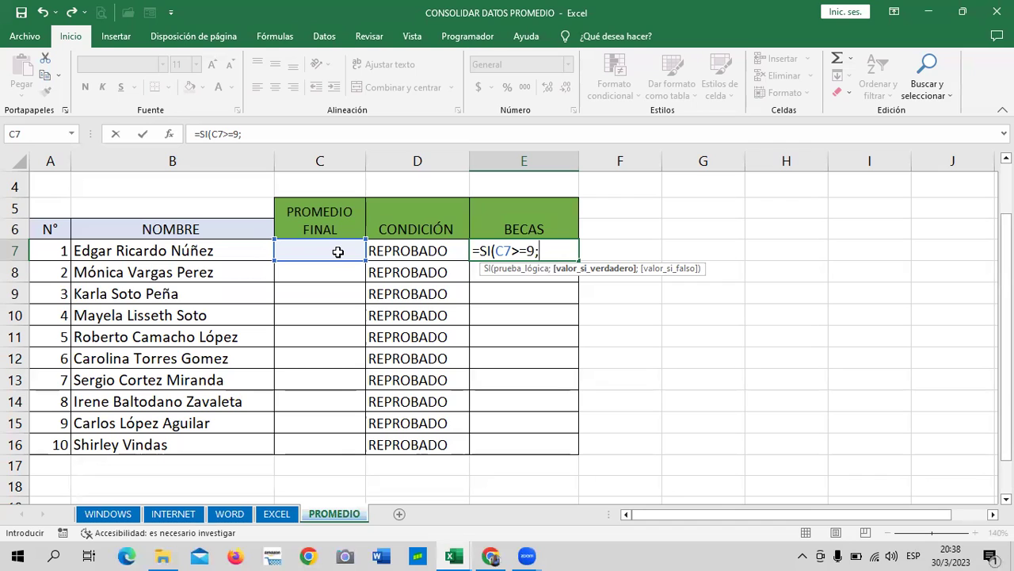
{"action": "type", "text": "\"BECA\";"}
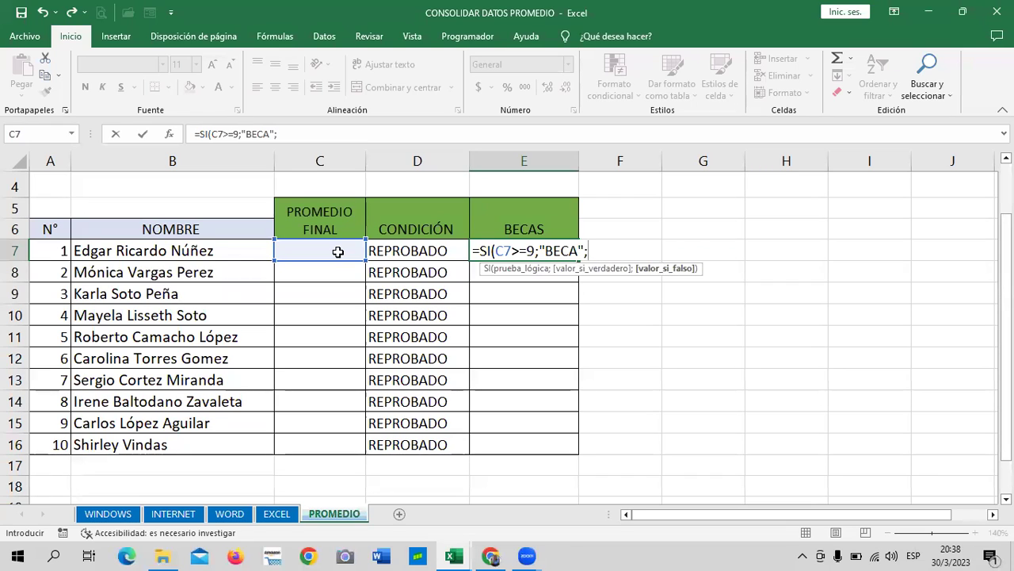
{"action": "type", "text": "SI"}
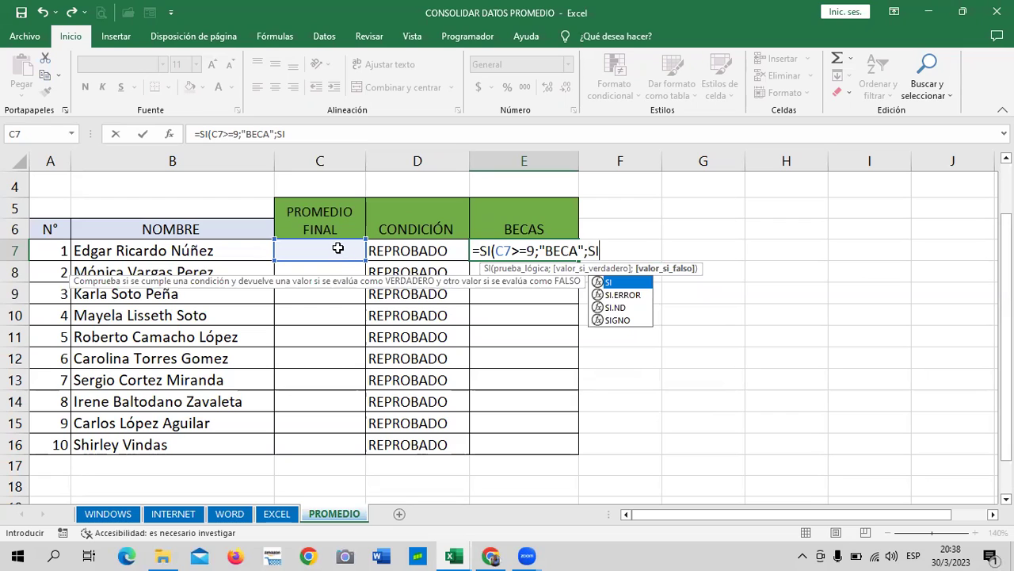
{"action": "left_click", "coordinate": [643, 285]}
{"action": "double_click", "coordinate": [643, 285]}
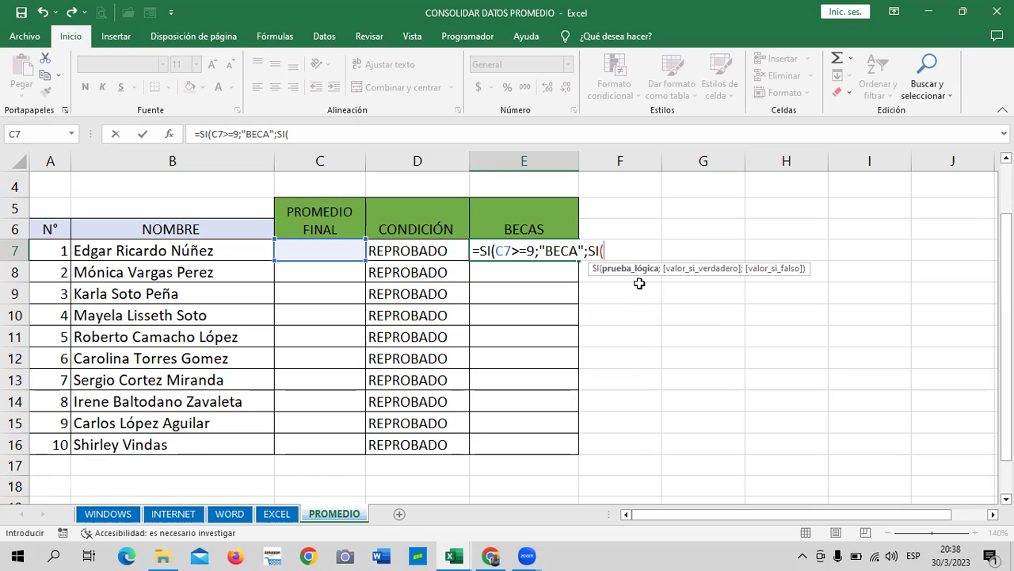
{"action": "type", "text": "<"}
{"action": "type", "text": "9"}
{"action": "type", "text": ";\""}
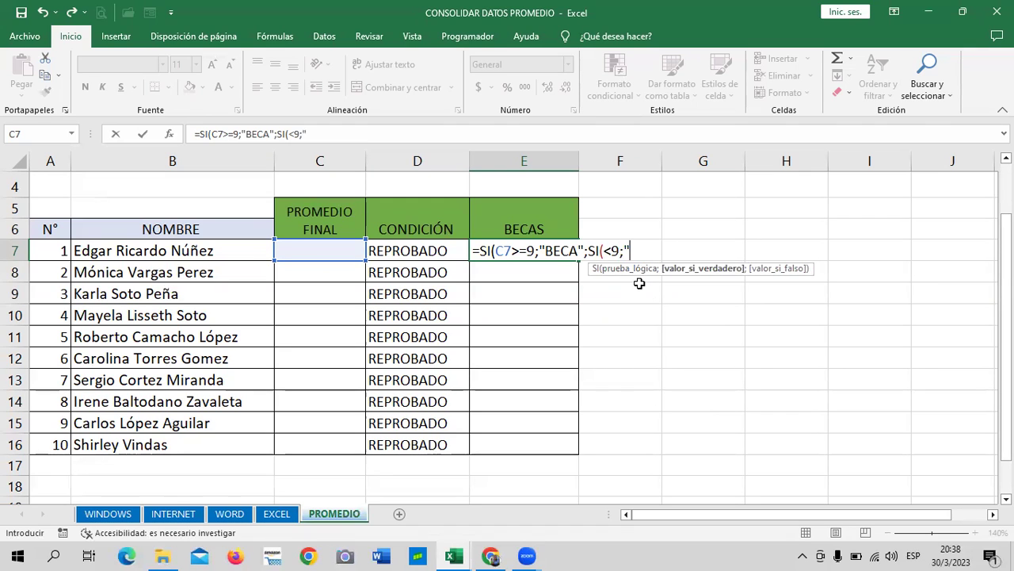
{"action": "type", "text": "MEDIA BECA\")"}
{"action": "key", "text": "Return"}
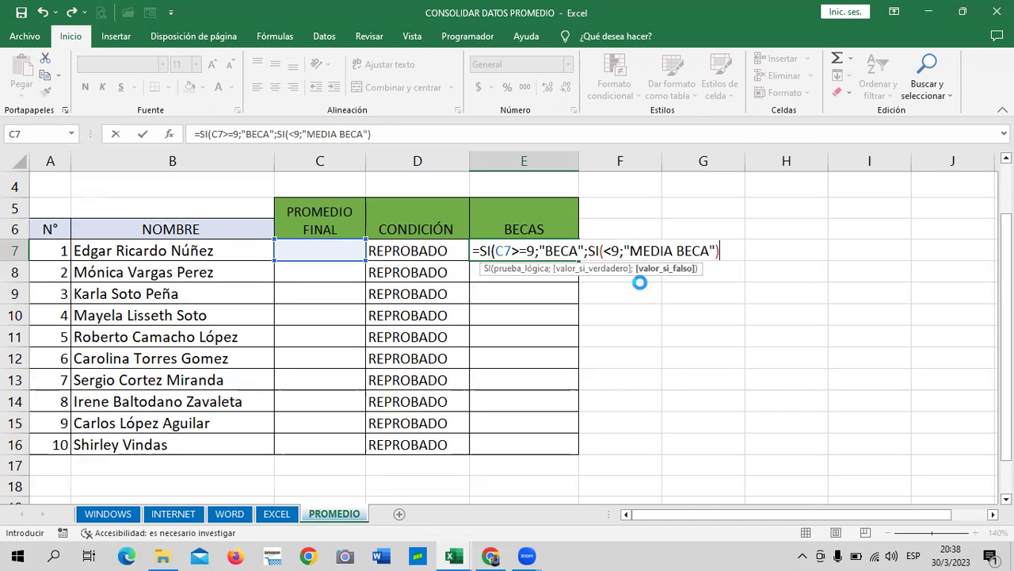
- Fix the nested test to reference C7 and accept Excel's correction, showing MEDIA BECA
{"action": "left_click", "coordinate": [475, 357]}
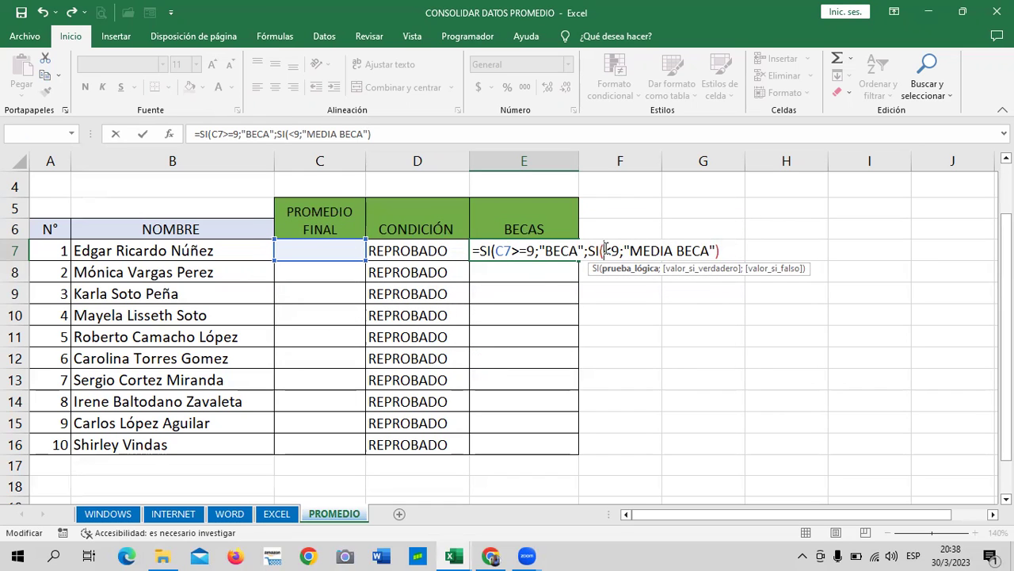
{"action": "left_click", "coordinate": [332, 250]}
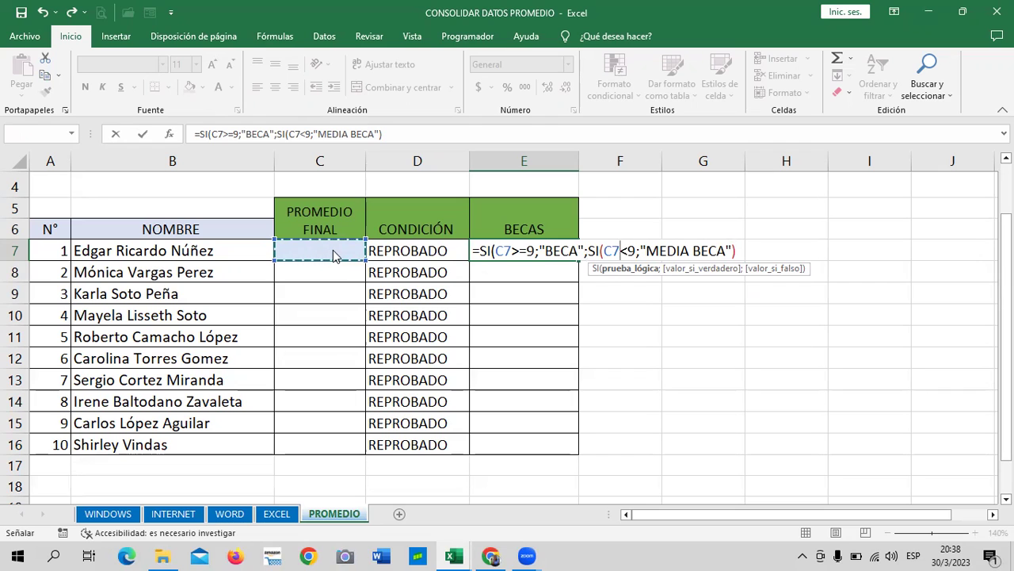
{"action": "key", "text": "Return"}
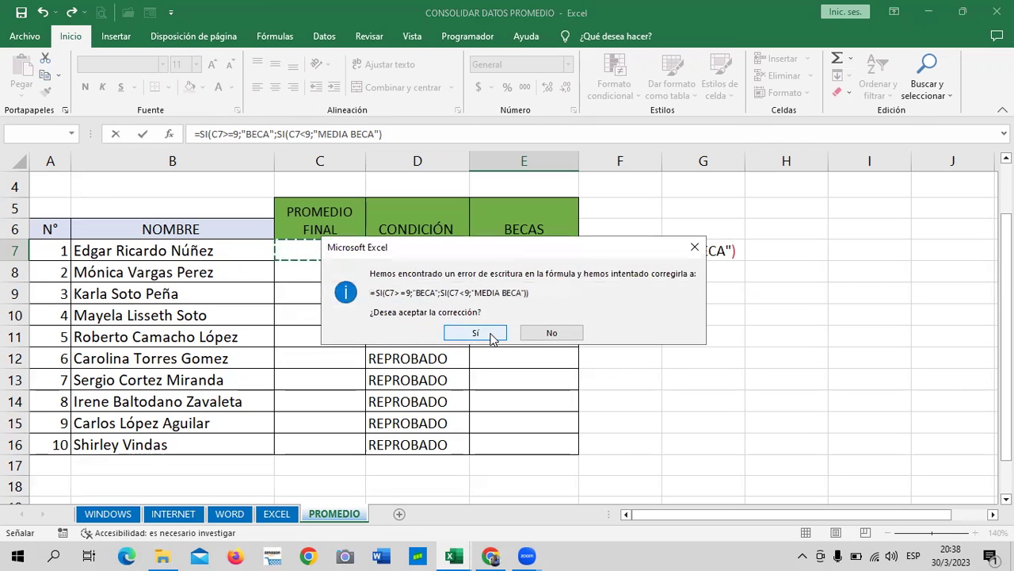
{"action": "left_click", "coordinate": [487, 332]}
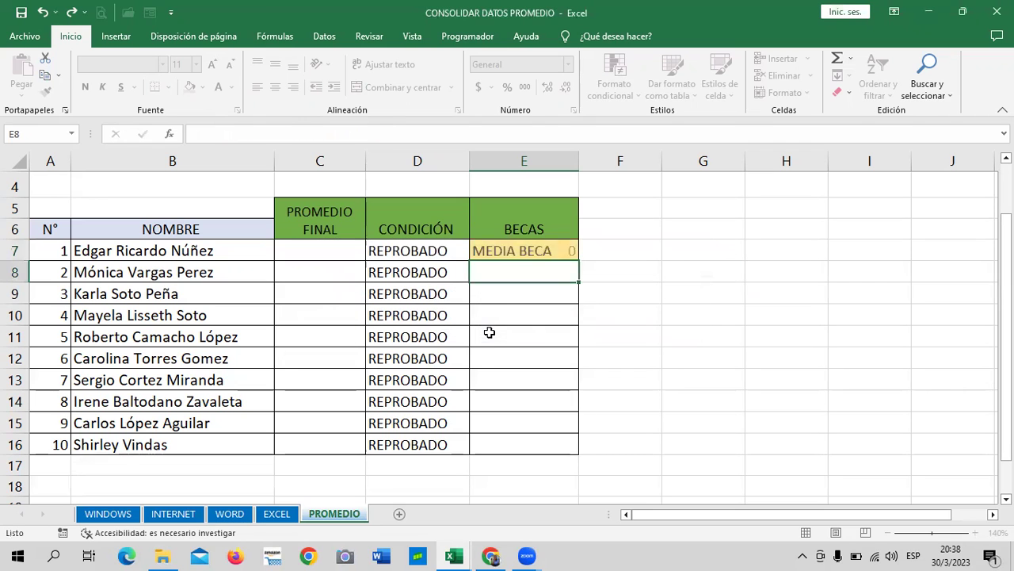
- Fill the BECAS formula from E7 down to E16
{"action": "left_click", "coordinate": [564, 249]}
{"action": "left_click_drag", "start_coordinate": [577, 262], "coordinate": [591, 440]}
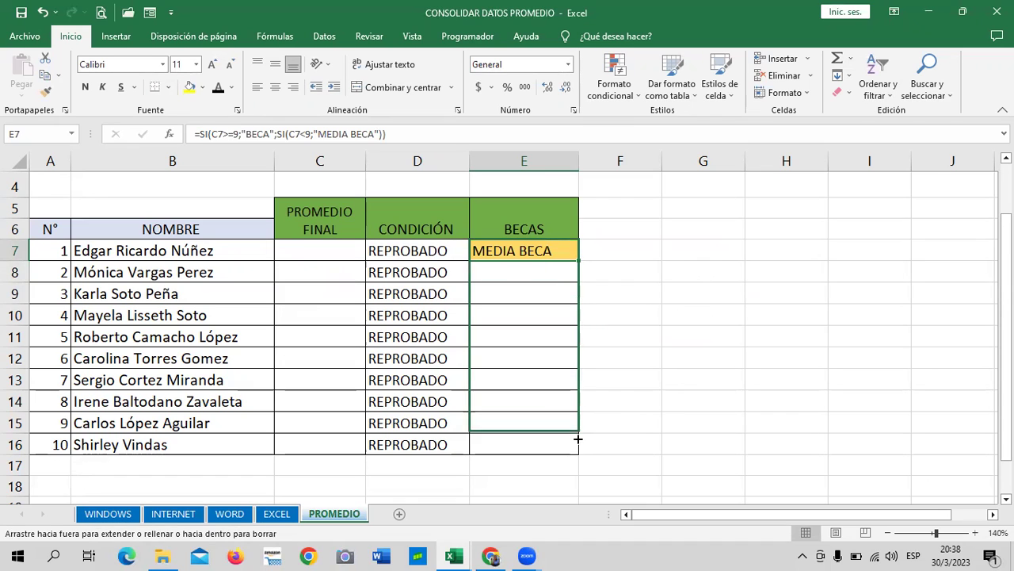
{"action": "left_click", "coordinate": [647, 416]}
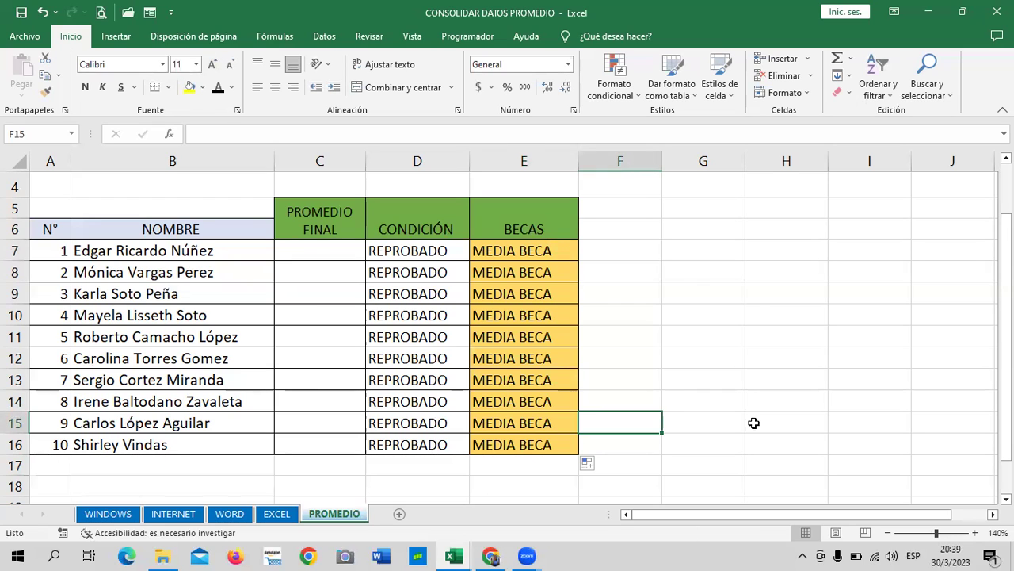
- Show the Datos ribbon tools and select C7 for the final average
{"action": "left_click", "coordinate": [303, 256]}
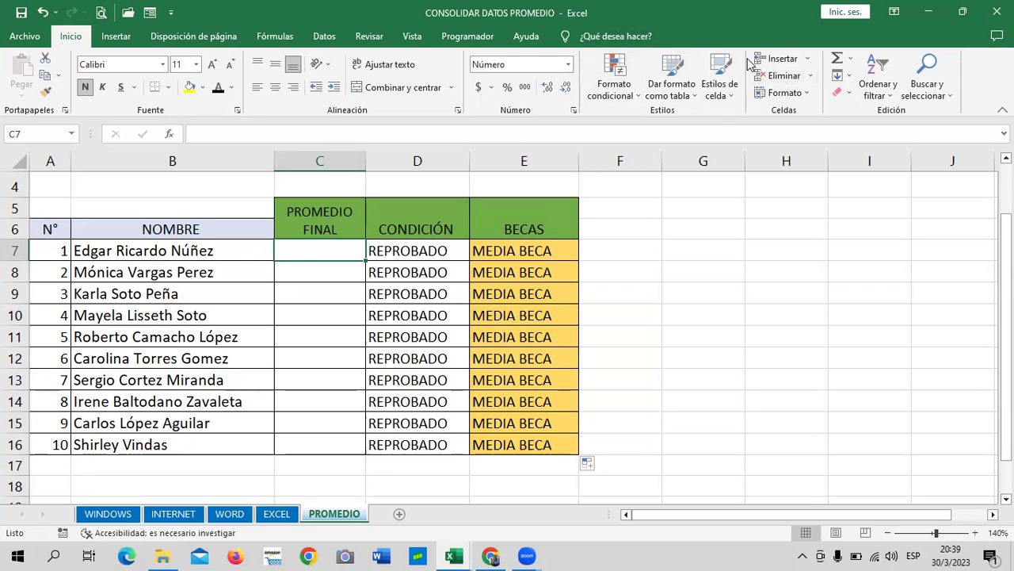
{"action": "left_click", "coordinate": [325, 23]}
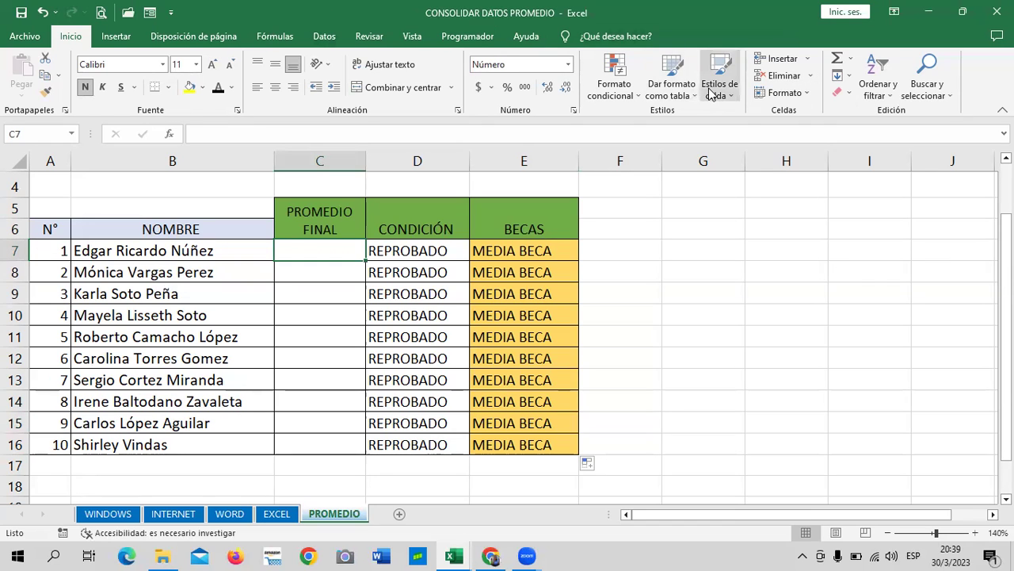
{"action": "left_click", "coordinate": [322, 38]}
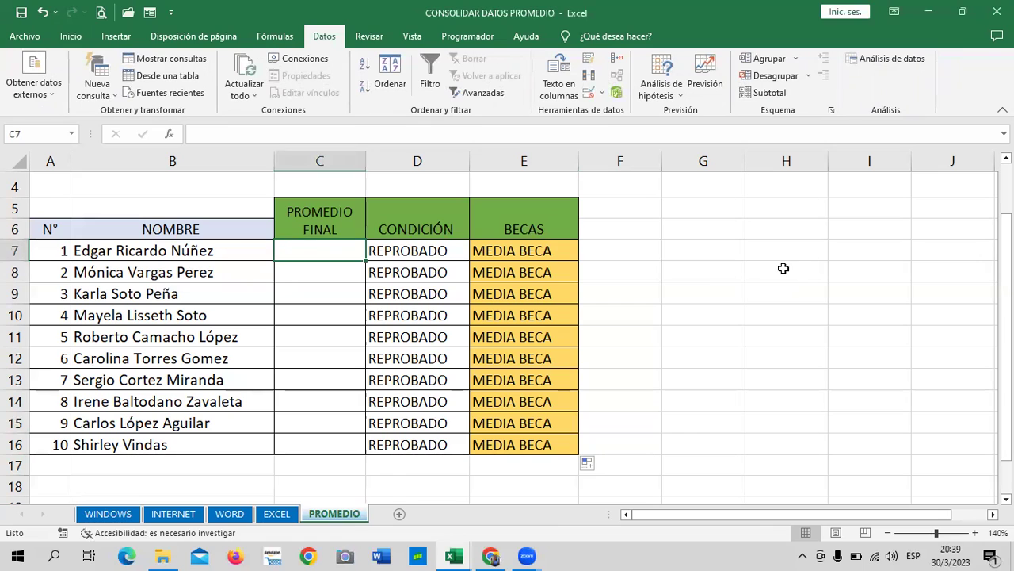
{"action": "left_click", "coordinate": [825, 309]}
{"action": "left_click", "coordinate": [308, 248]}
{"action": "left_click", "coordinate": [709, 353]}
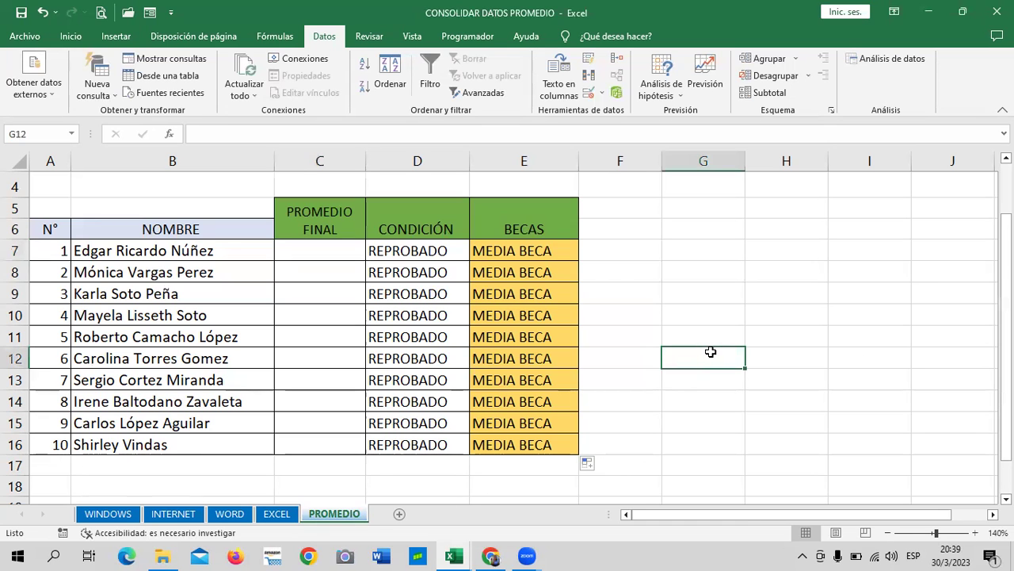
{"action": "scroll", "coordinate": [710, 351], "scroll_direction": "down", "scroll_amount": 1}
{"action": "scroll", "coordinate": [724, 320], "scroll_direction": "up", "scroll_amount": 1}
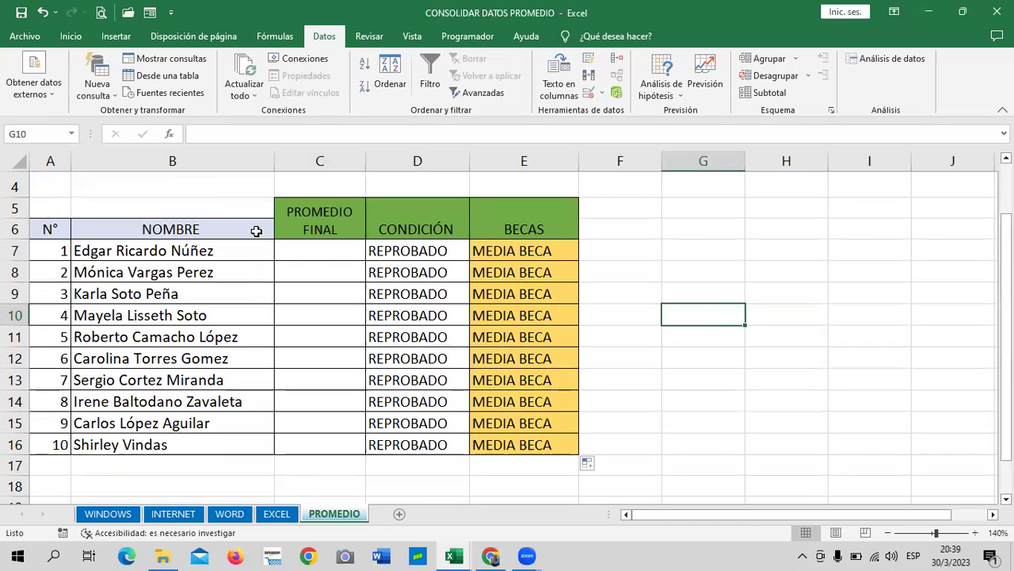
{"action": "left_click", "coordinate": [311, 252]}
- Enter =PROMEDIO of E7 from the WINDOWS, INTERNET, WORD and EXCEL sheets in C7
{"action": "type", "text": "="}
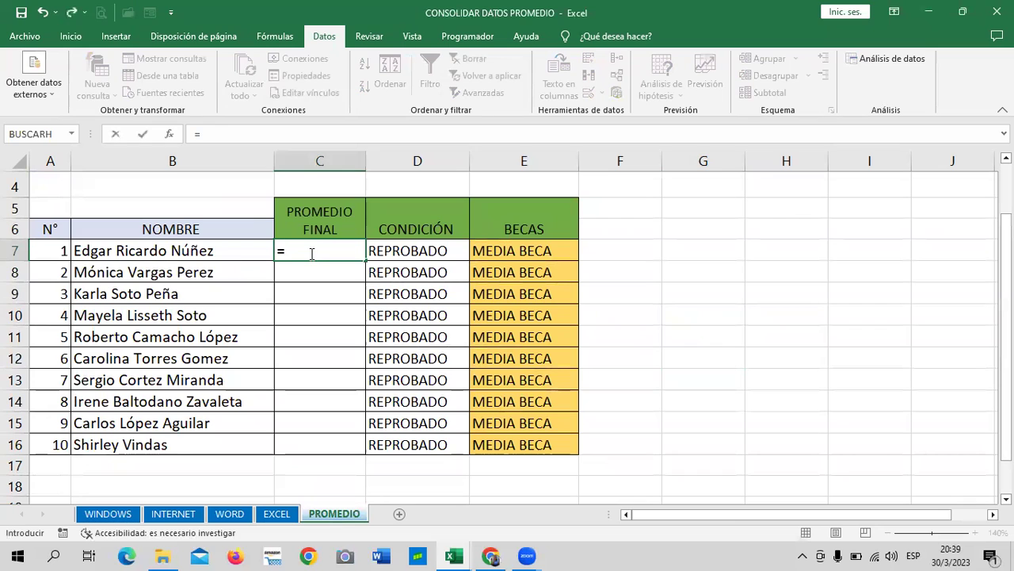
{"action": "type", "text": "PR"}
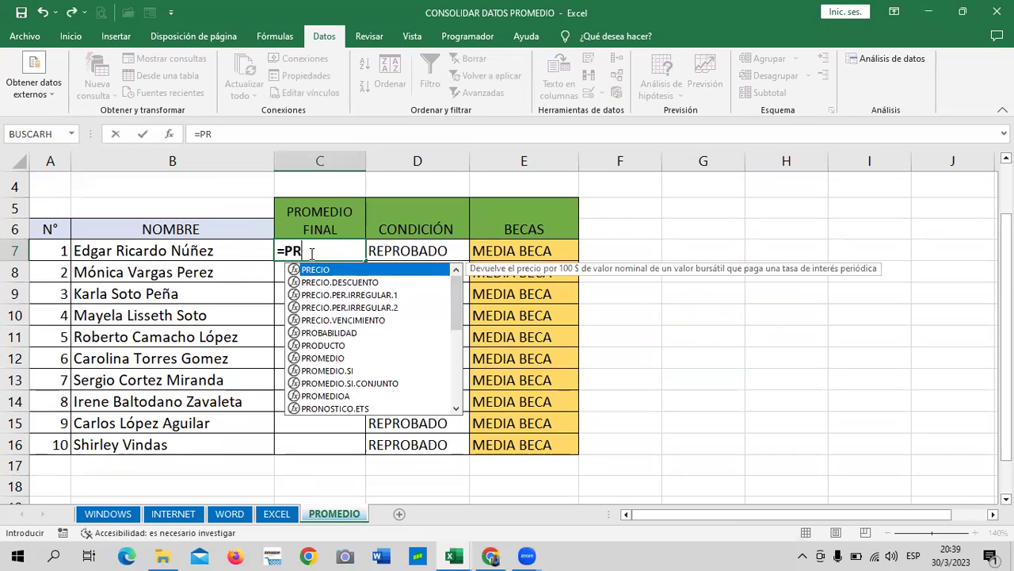
{"action": "type", "text": "O"}
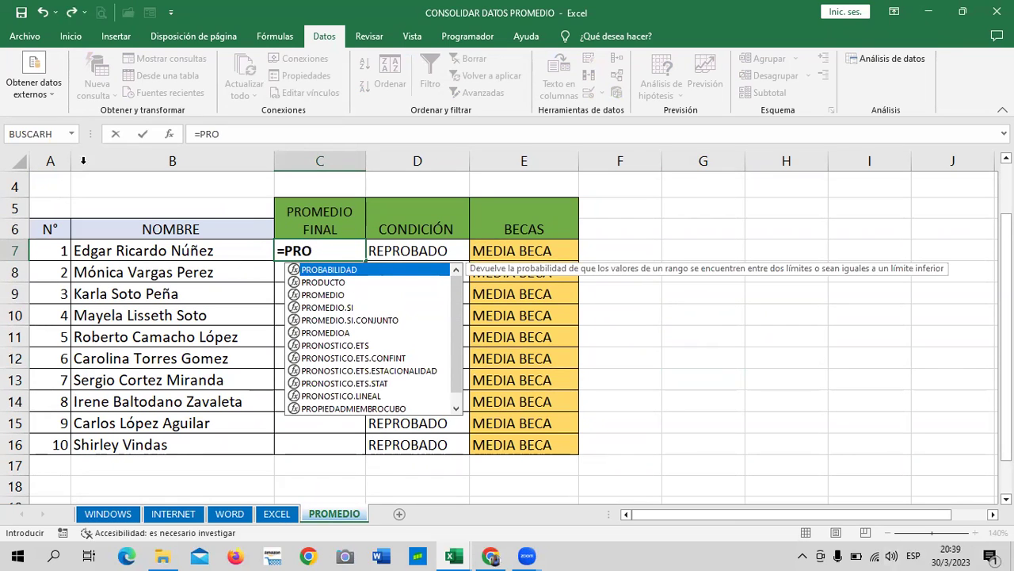
{"action": "double_click", "coordinate": [338, 296]}
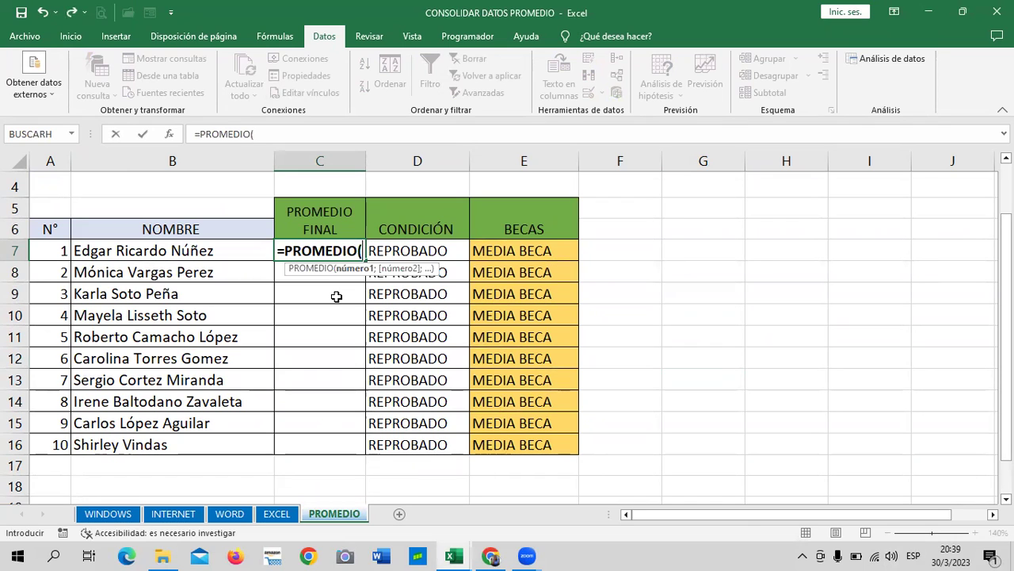
{"action": "left_click", "coordinate": [111, 515]}
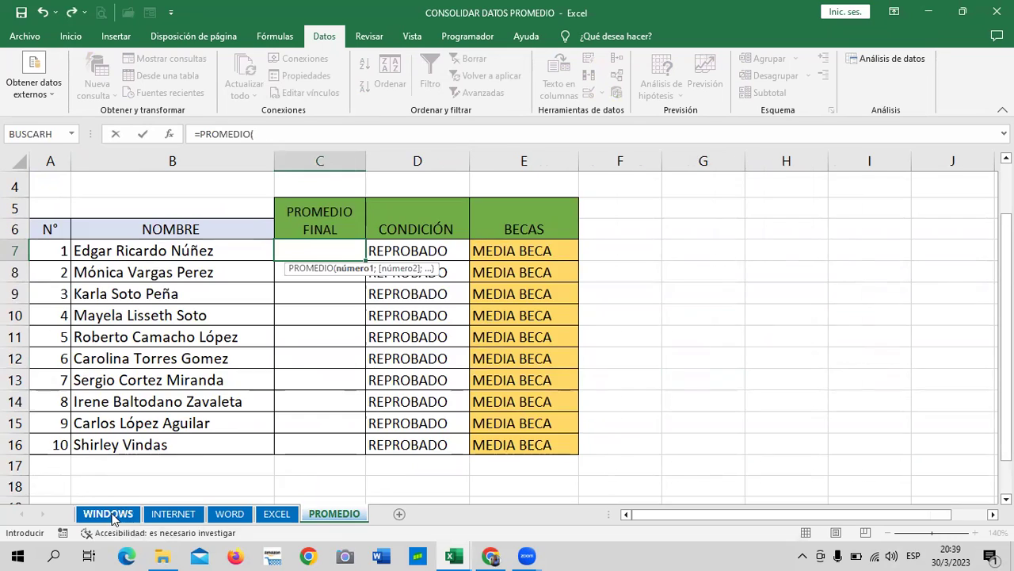
{"action": "left_click", "coordinate": [392, 280]}
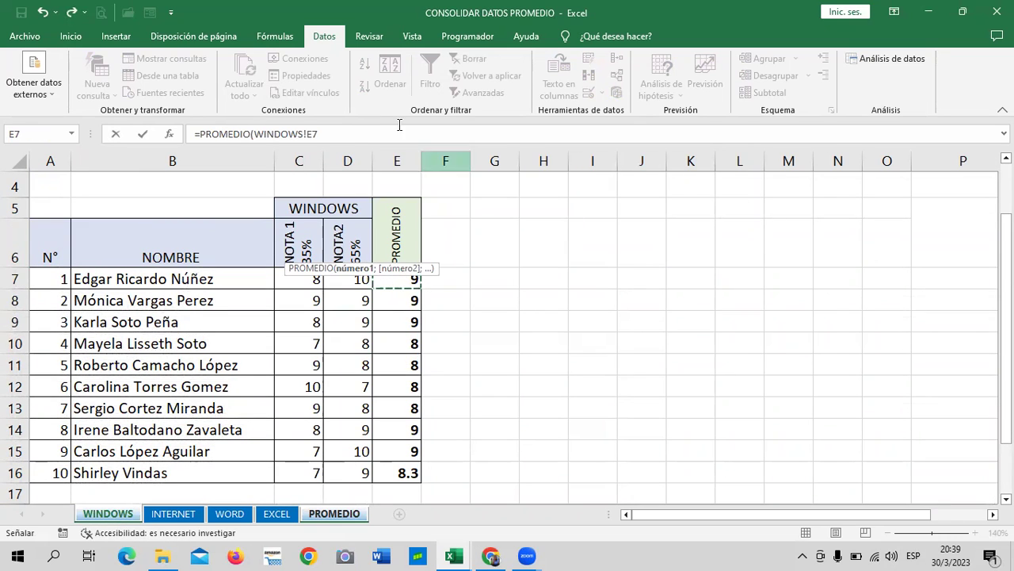
{"action": "left_click", "coordinate": [350, 128]}
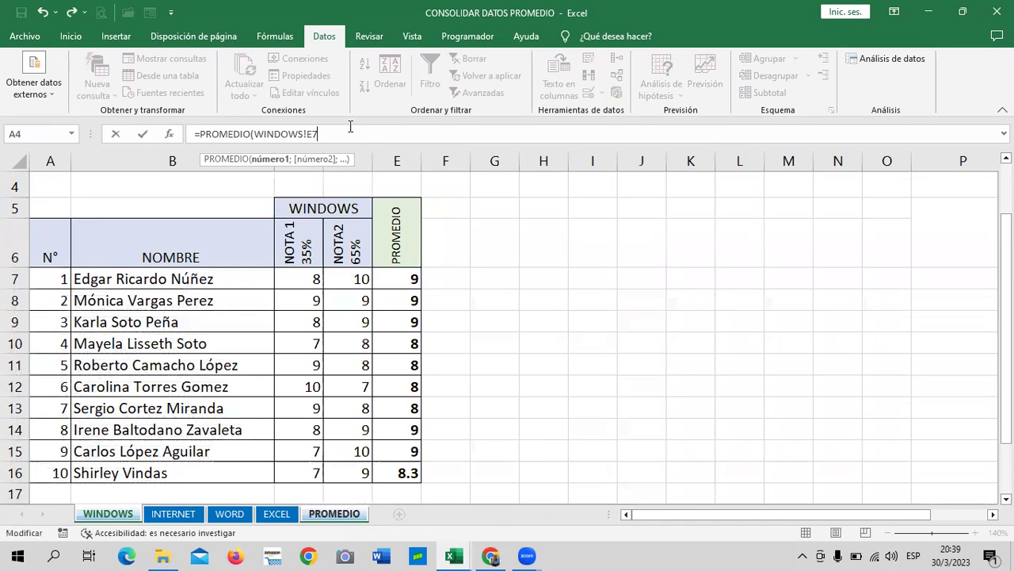
{"action": "type", "text": ";"}
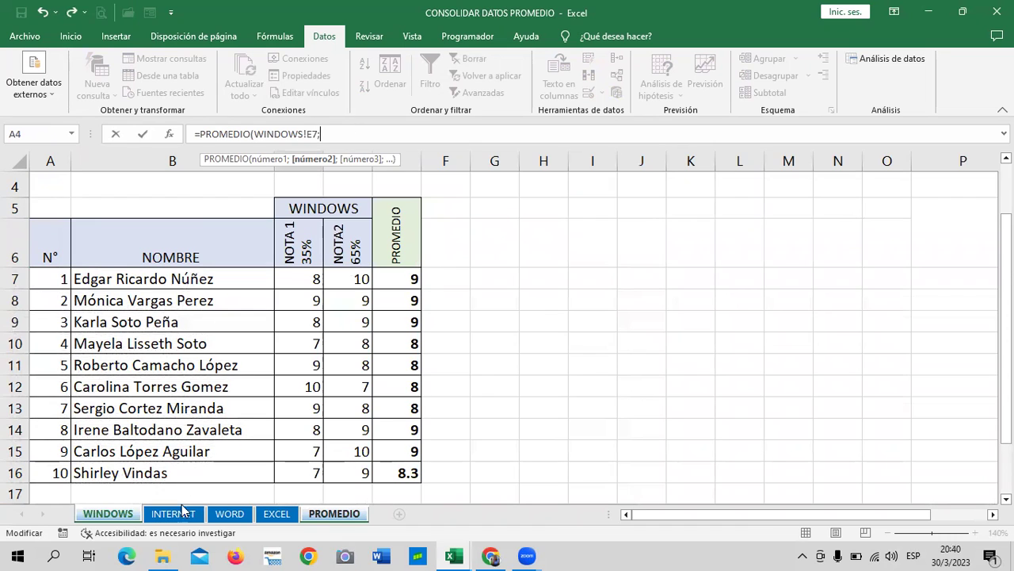
{"action": "left_click", "coordinate": [181, 520]}
{"action": "left_click", "coordinate": [405, 276]}
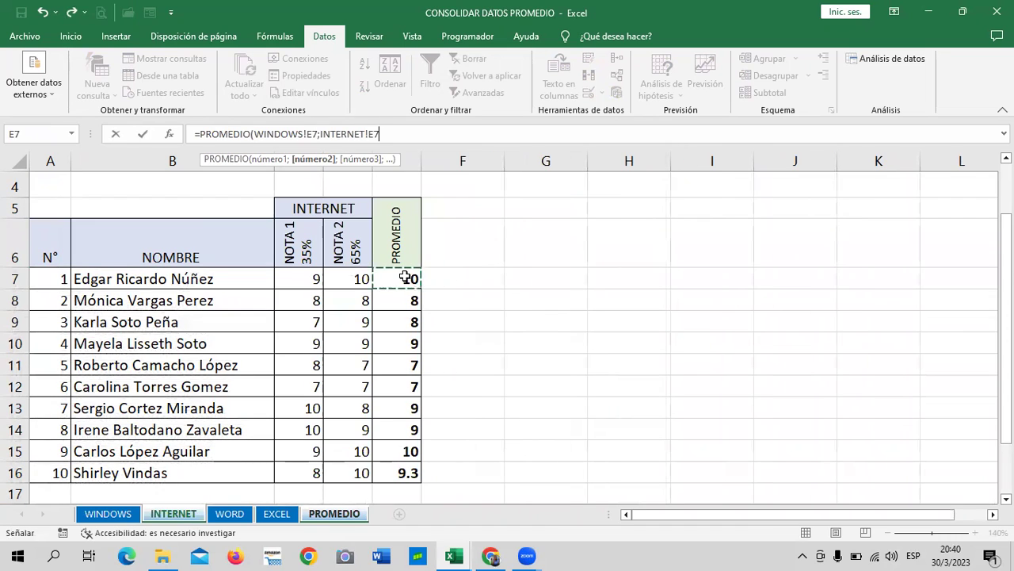
{"action": "type", "text": ";"}
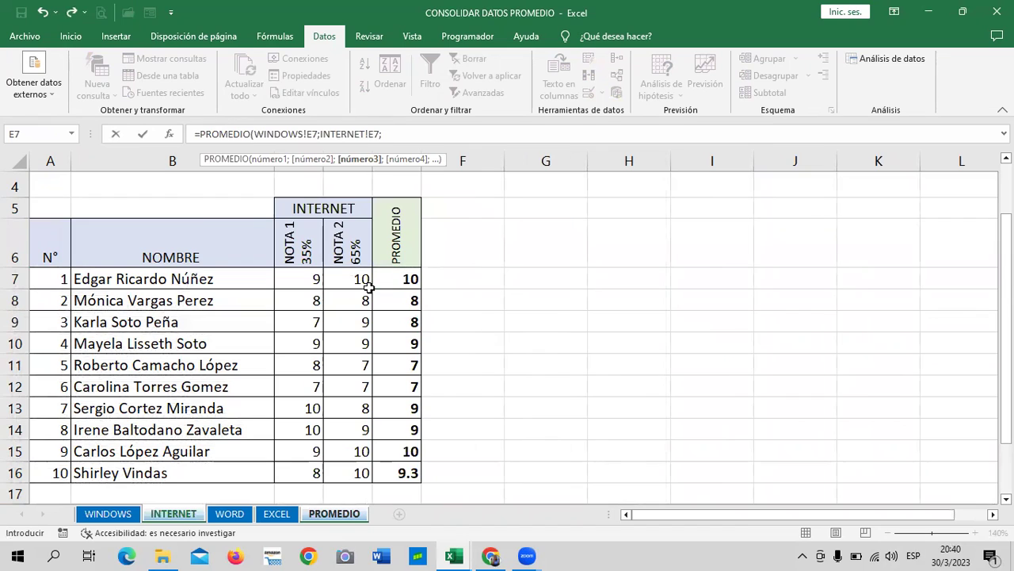
{"action": "left_click", "coordinate": [237, 515]}
{"action": "left_click", "coordinate": [397, 279]}
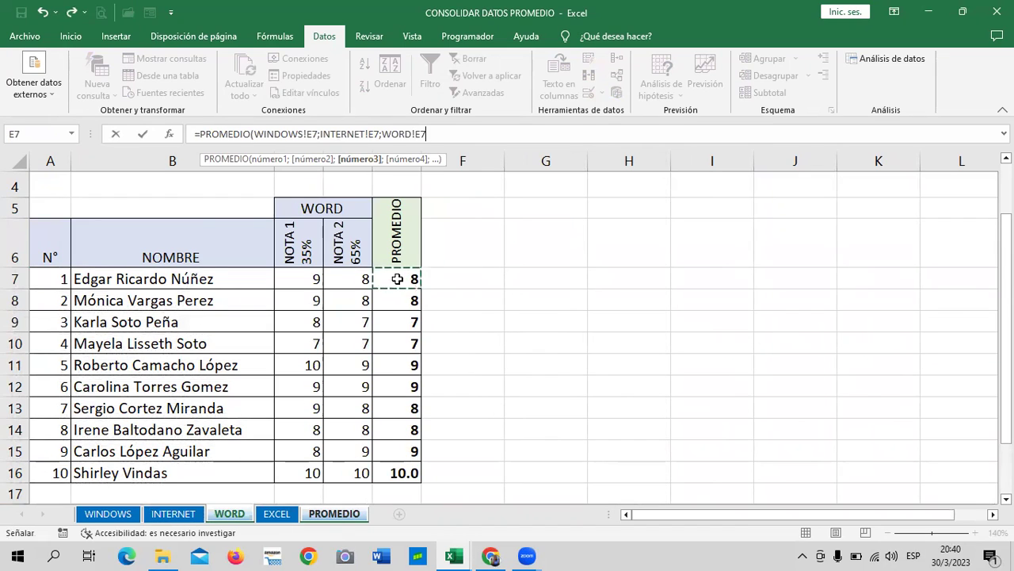
{"action": "type", "text": ";"}
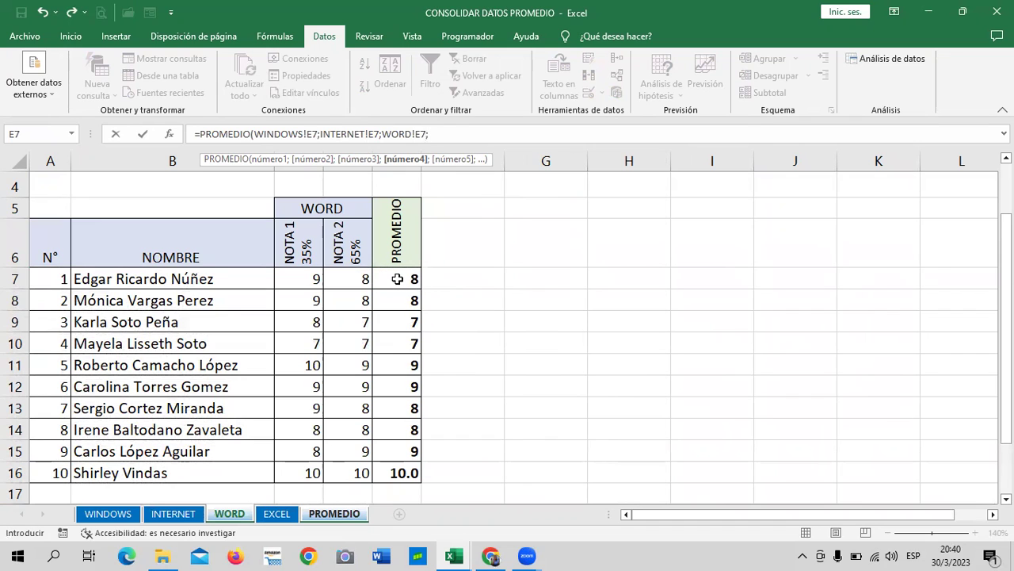
{"action": "left_click", "coordinate": [277, 514]}
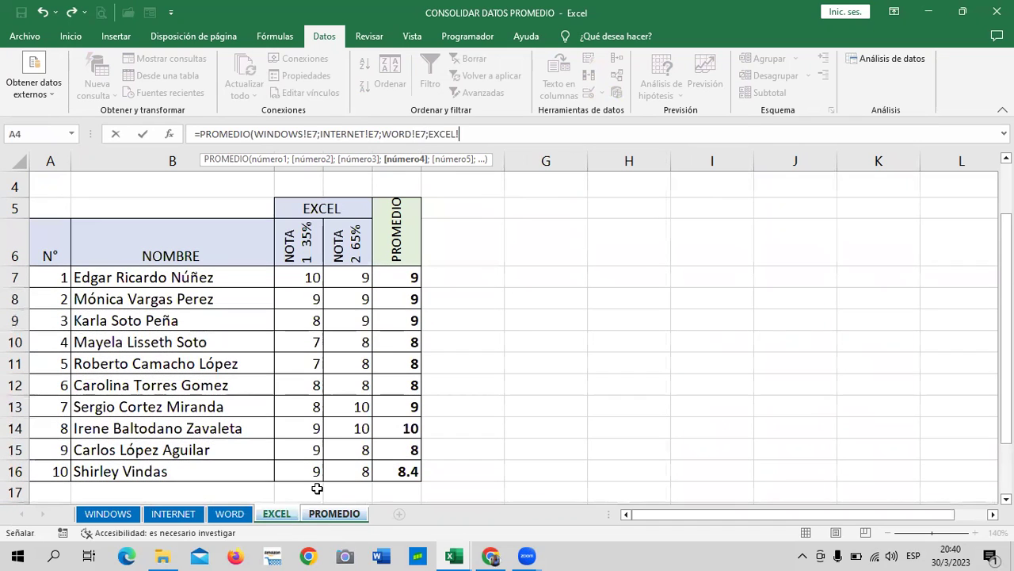
{"action": "left_click", "coordinate": [397, 274]}
{"action": "type", "text": ")"}
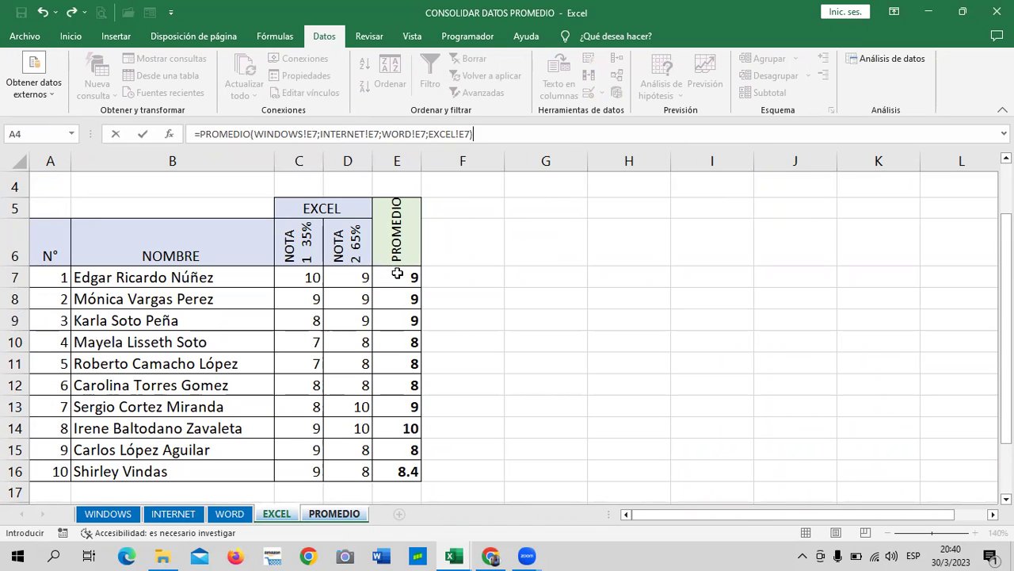
{"action": "key", "text": "Return"}
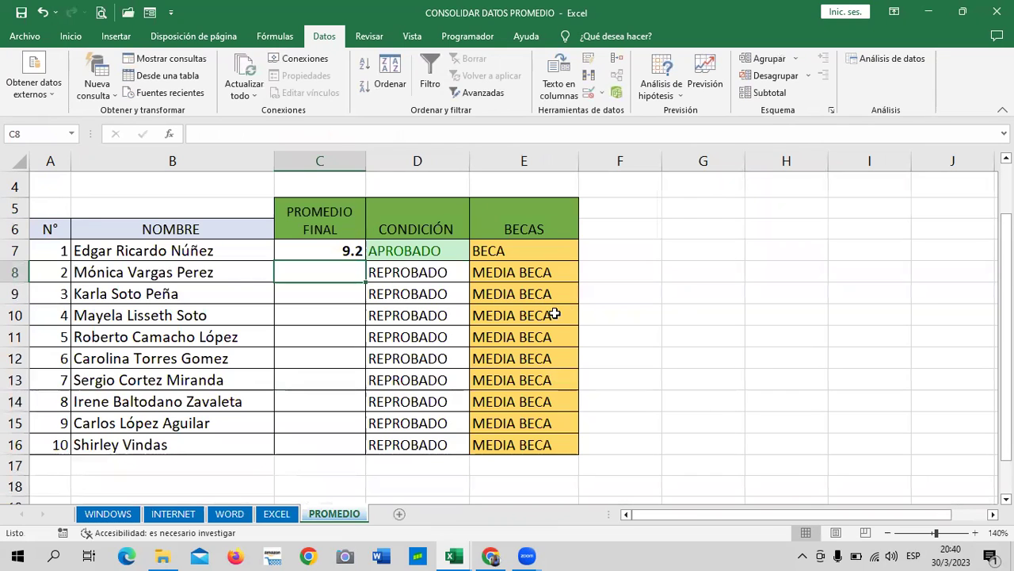
- Copy the C7 average formula down through C16
{"action": "left_click", "coordinate": [321, 249]}
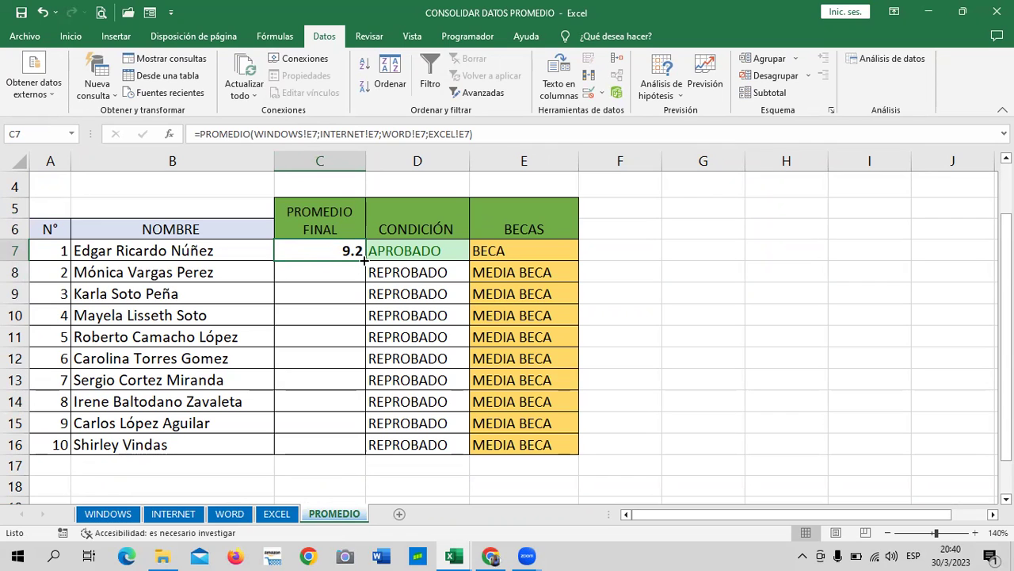
{"action": "left_click_drag", "start_coordinate": [365, 262], "coordinate": [367, 454]}
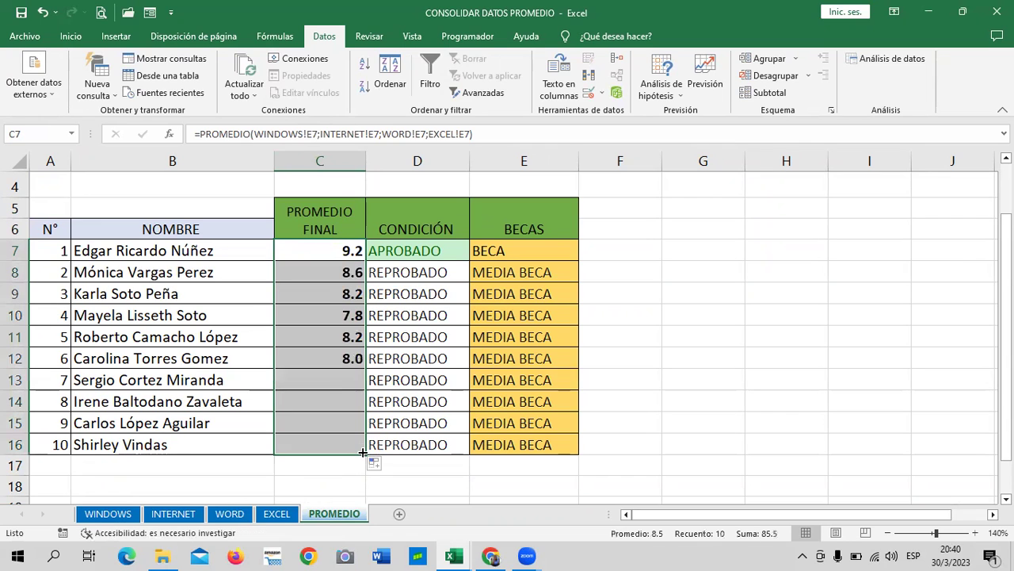
{"action": "left_click", "coordinate": [343, 442]}
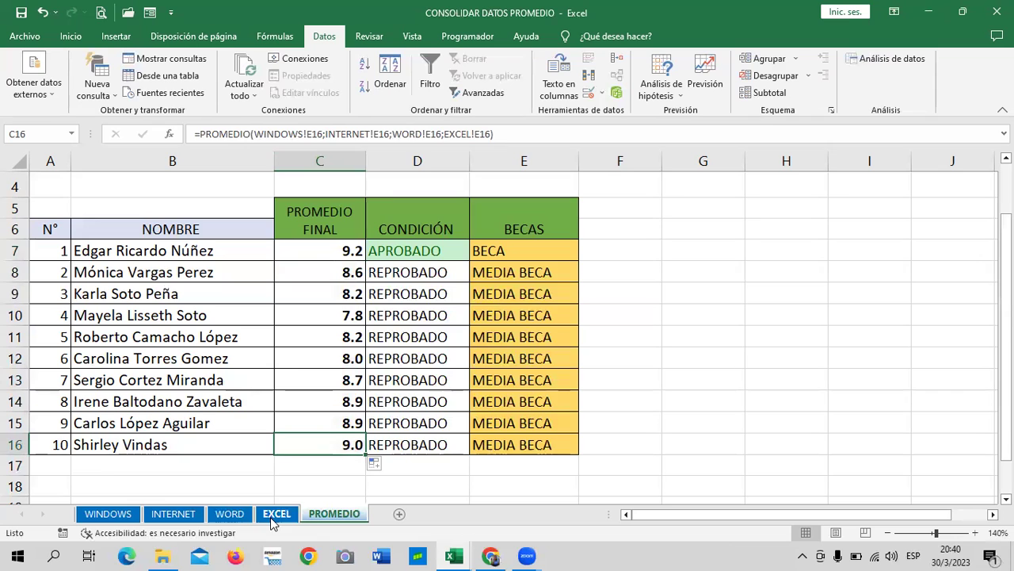
- Compare the subject sheets' grades with the new PROMEDIO FINAL averages
{"action": "left_click", "coordinate": [277, 513]}
{"action": "left_click", "coordinate": [175, 514]}
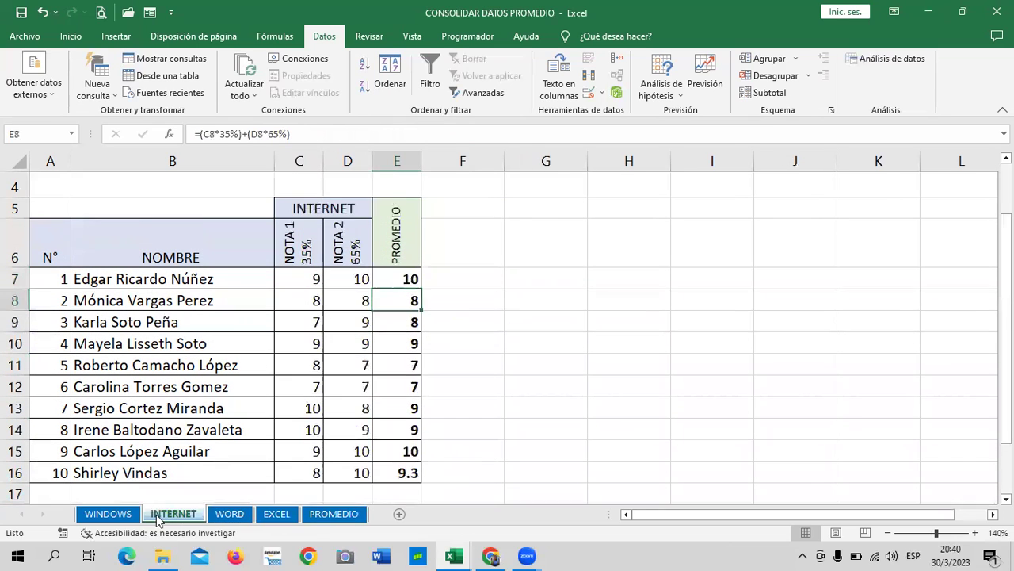
{"action": "left_click", "coordinate": [136, 512]}
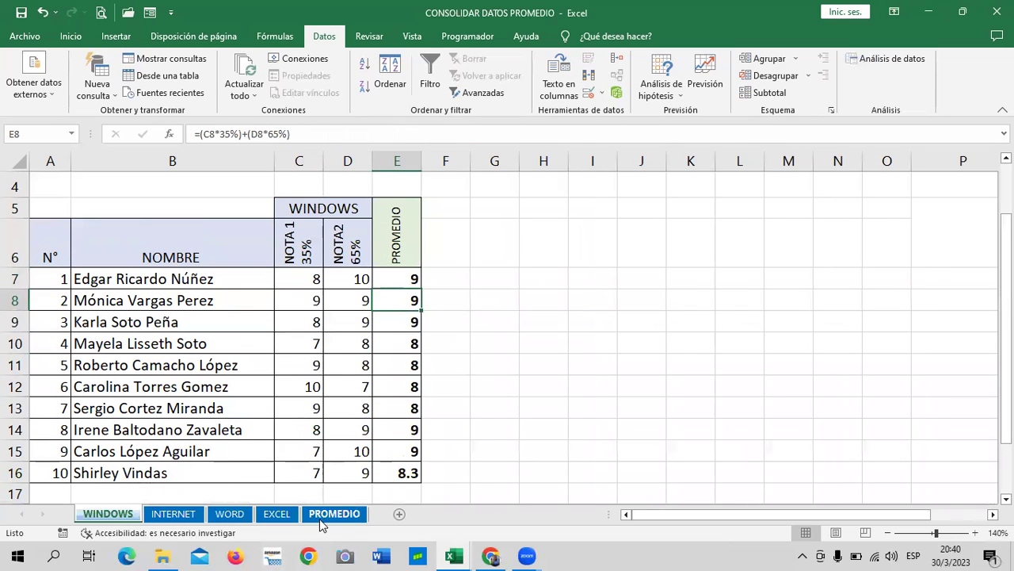
{"action": "left_click", "coordinate": [329, 513]}
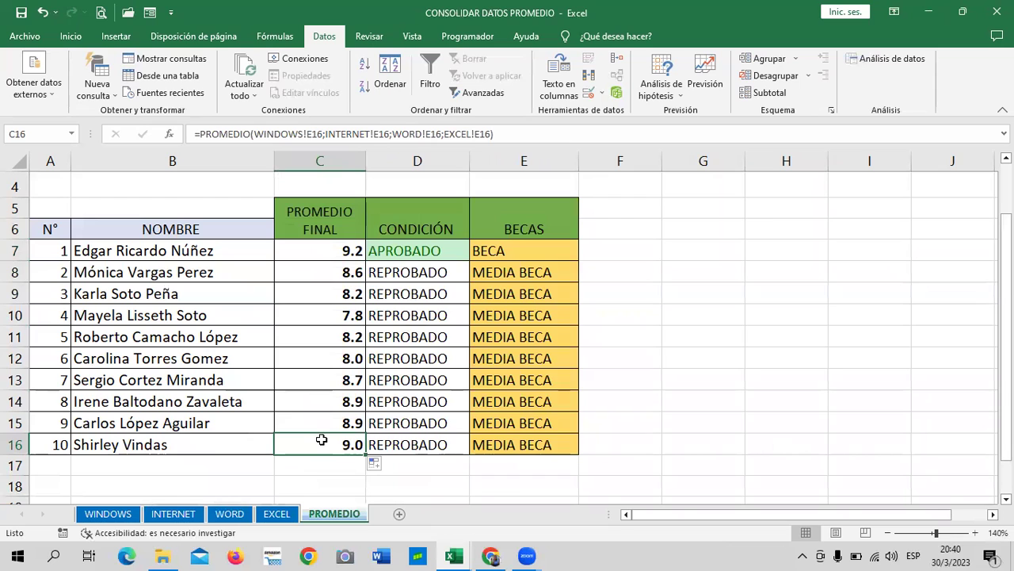
{"action": "left_click", "coordinate": [277, 514]}
{"action": "left_click", "coordinate": [15, 470]}
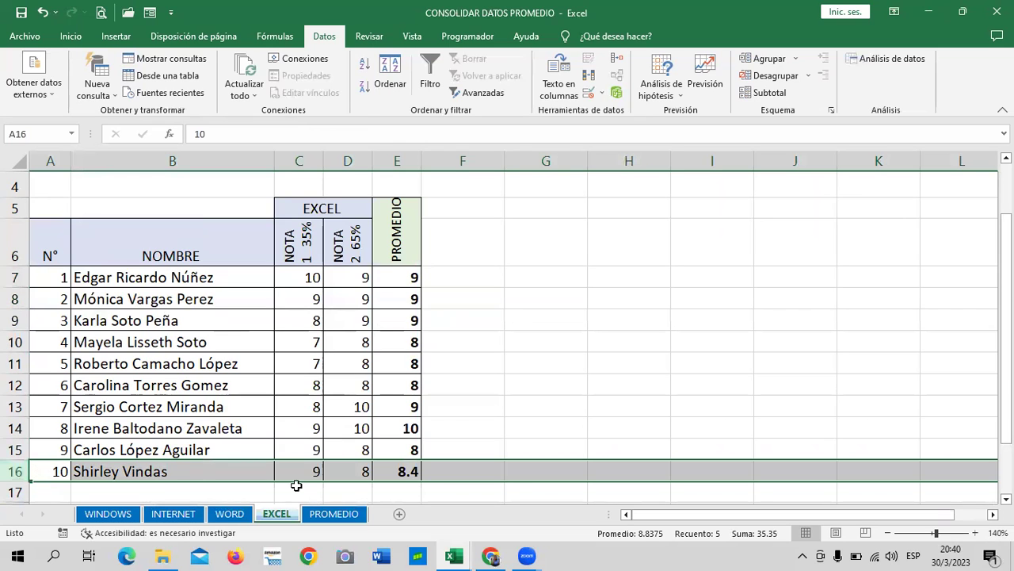
{"action": "left_click", "coordinate": [240, 515]}
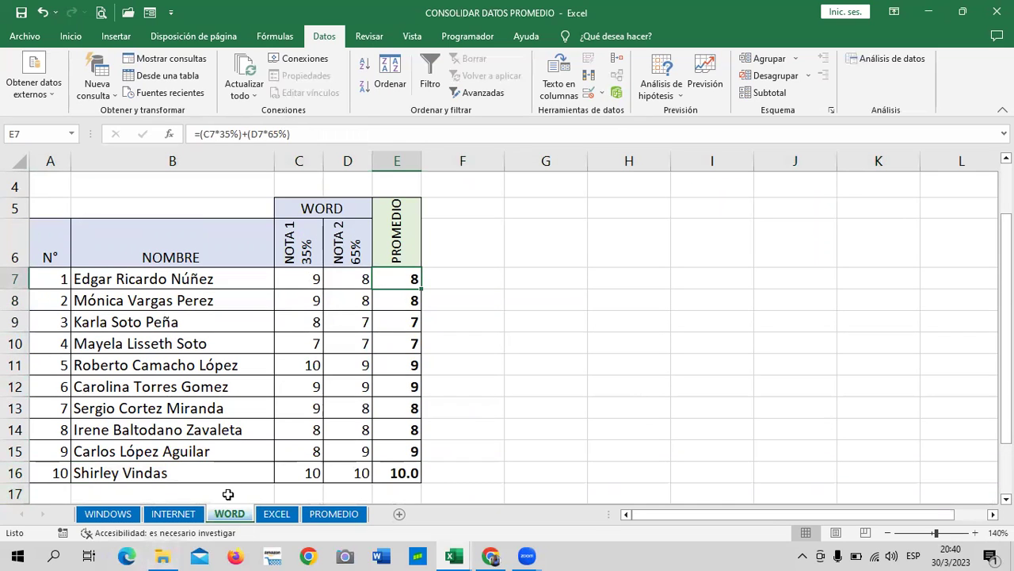
{"action": "left_click", "coordinate": [172, 513]}
{"action": "left_click", "coordinate": [108, 515]}
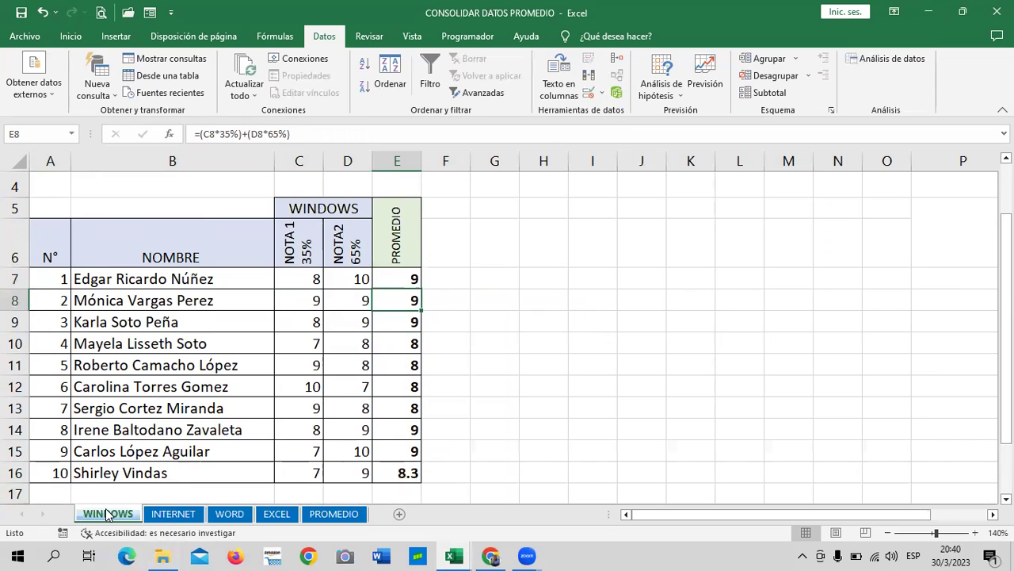
{"action": "left_click", "coordinate": [283, 515]}
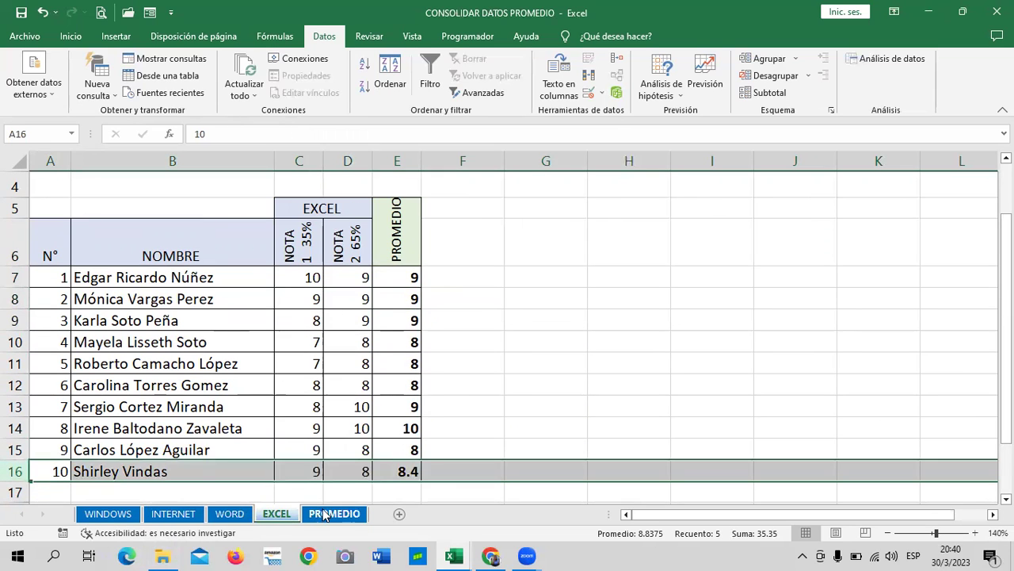
{"action": "left_click", "coordinate": [324, 515]}
{"action": "left_click", "coordinate": [667, 309]}
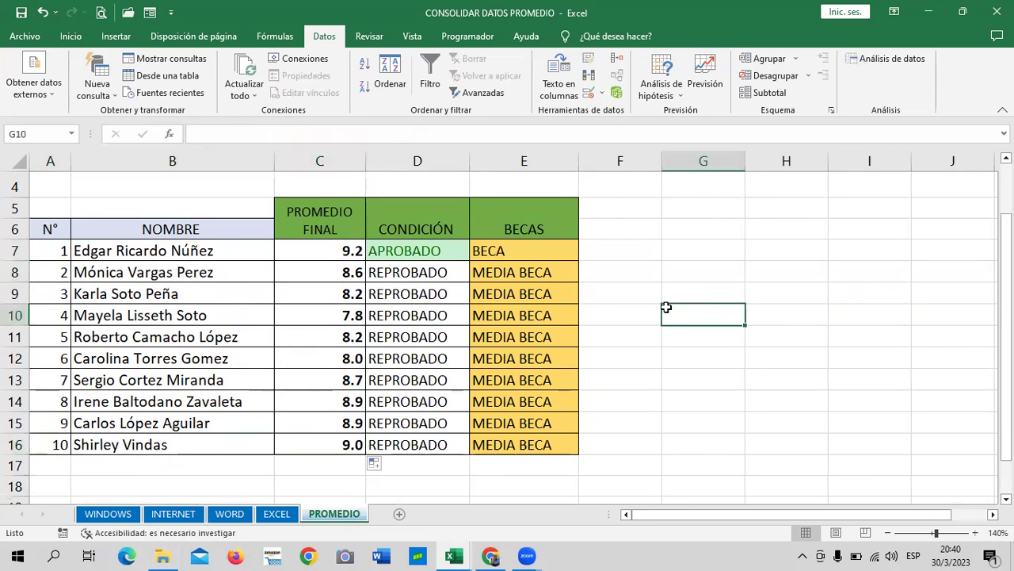
{"action": "left_click", "coordinate": [444, 255]}
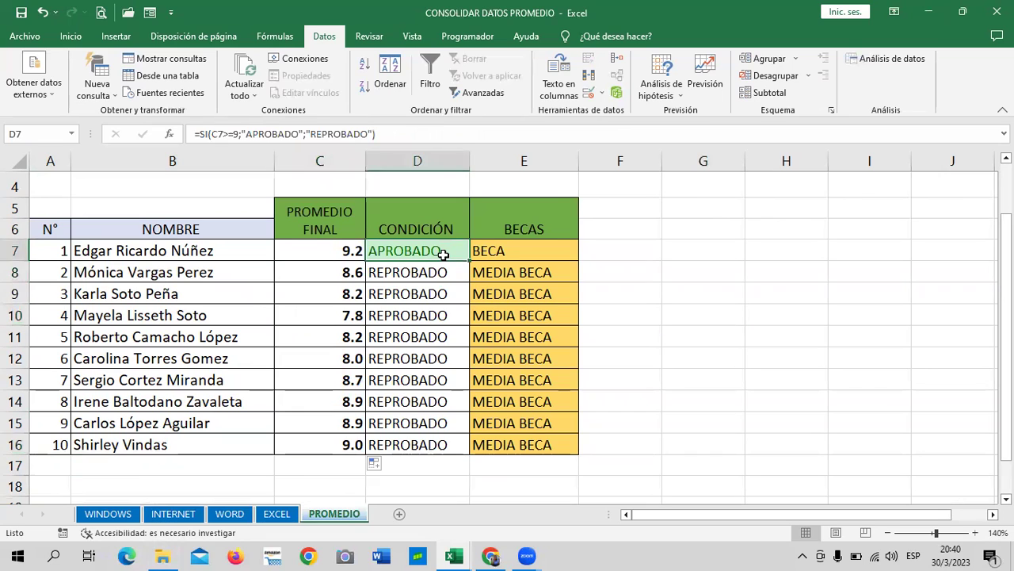
{"action": "left_click", "coordinate": [385, 447]}
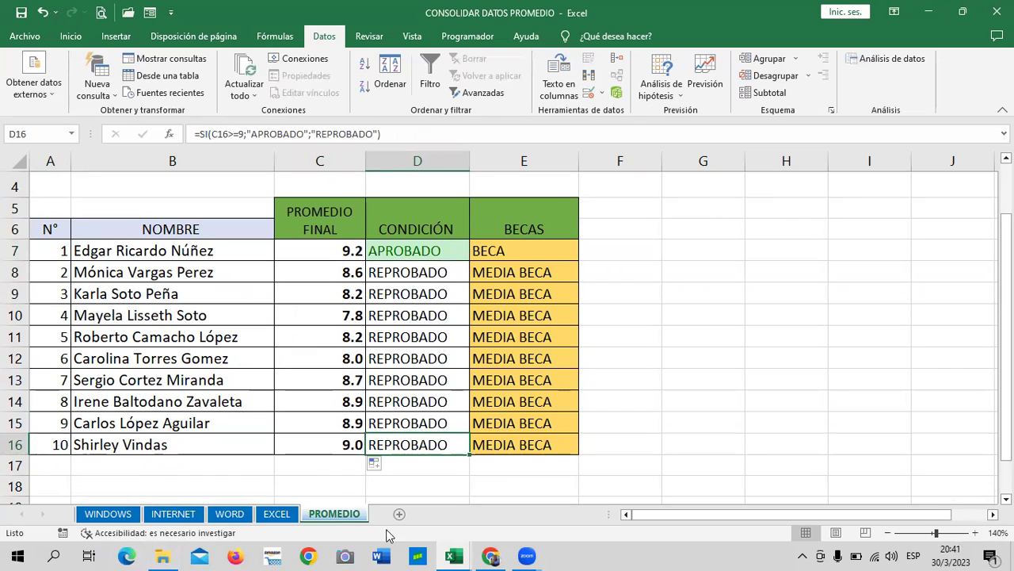
{"action": "left_click", "coordinate": [442, 132]}
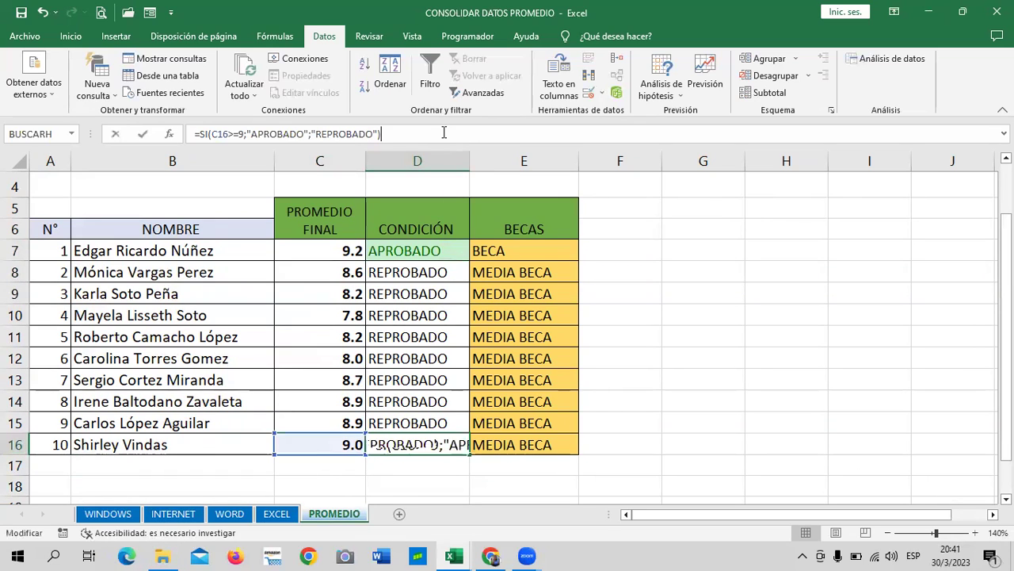
{"action": "key", "text": "Return"}
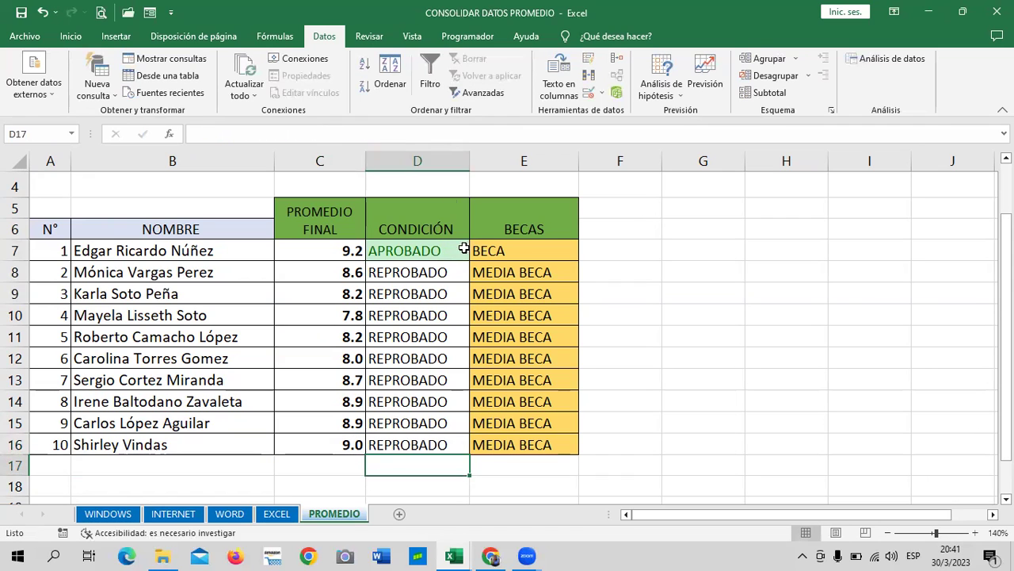
{"action": "left_click", "coordinate": [355, 255]}
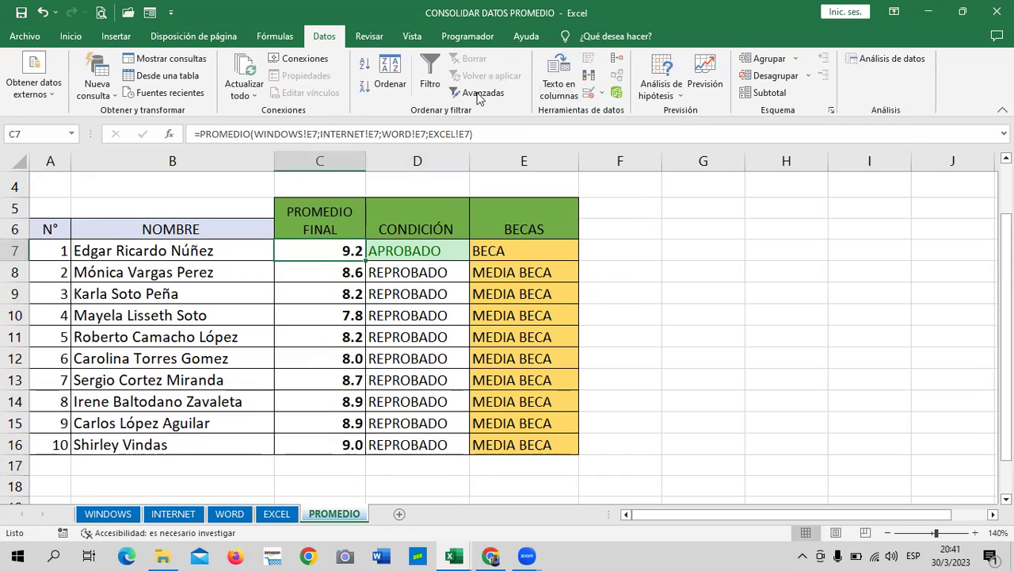
{"action": "left_click", "coordinate": [442, 445]}
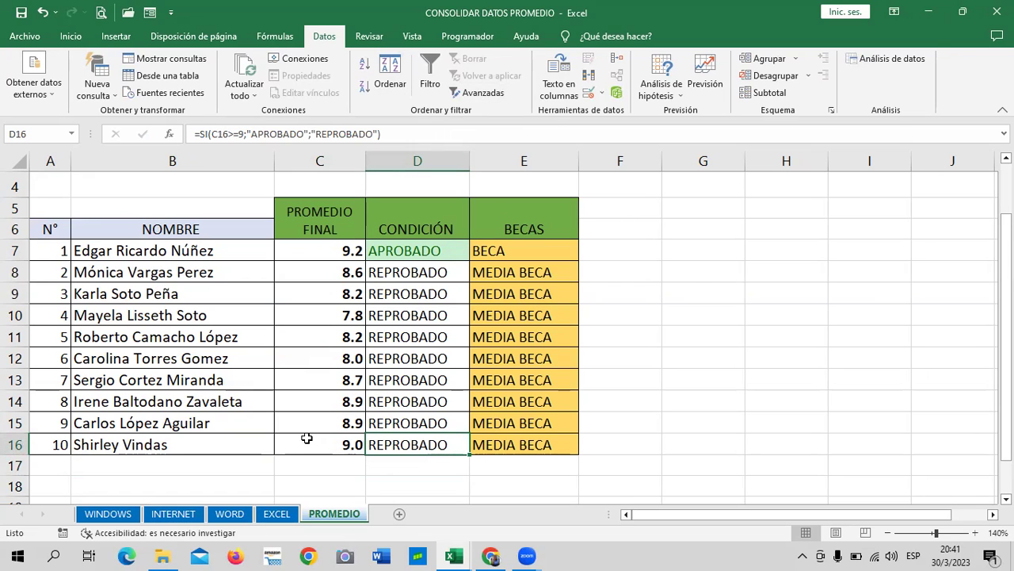
{"action": "left_click", "coordinate": [117, 516]}
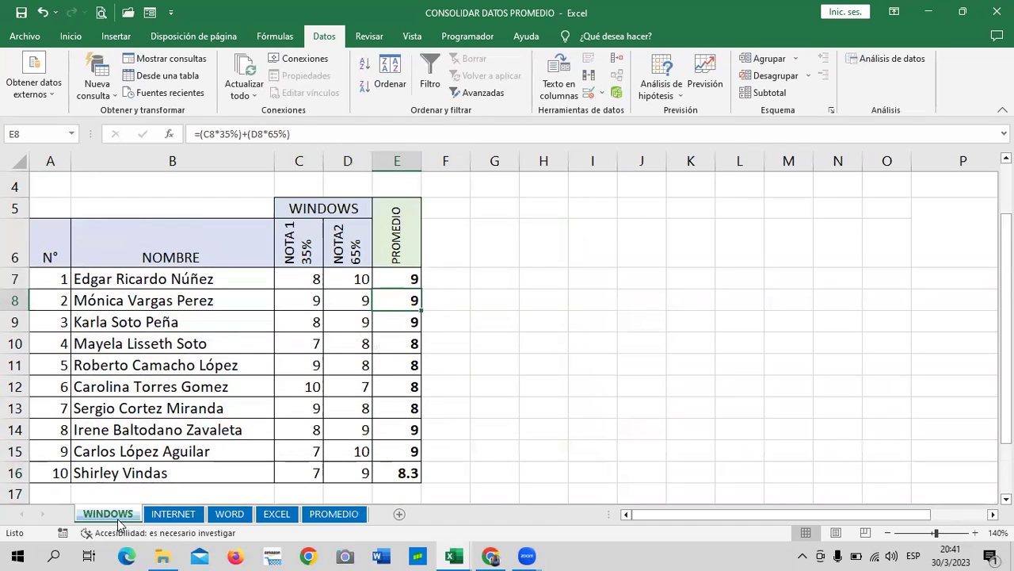
{"action": "left_click", "coordinate": [181, 515]}
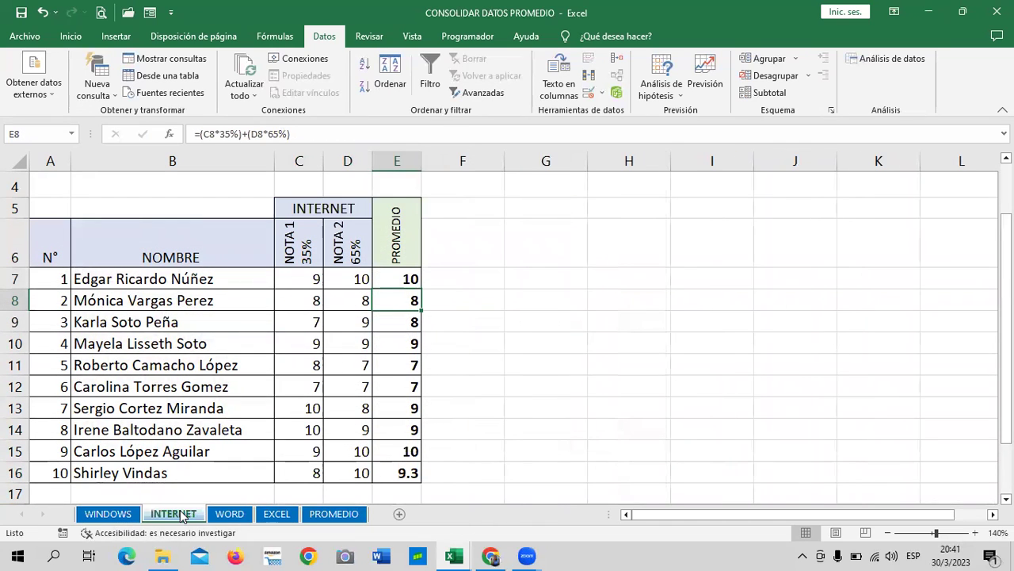
{"action": "left_click", "coordinate": [229, 515]}
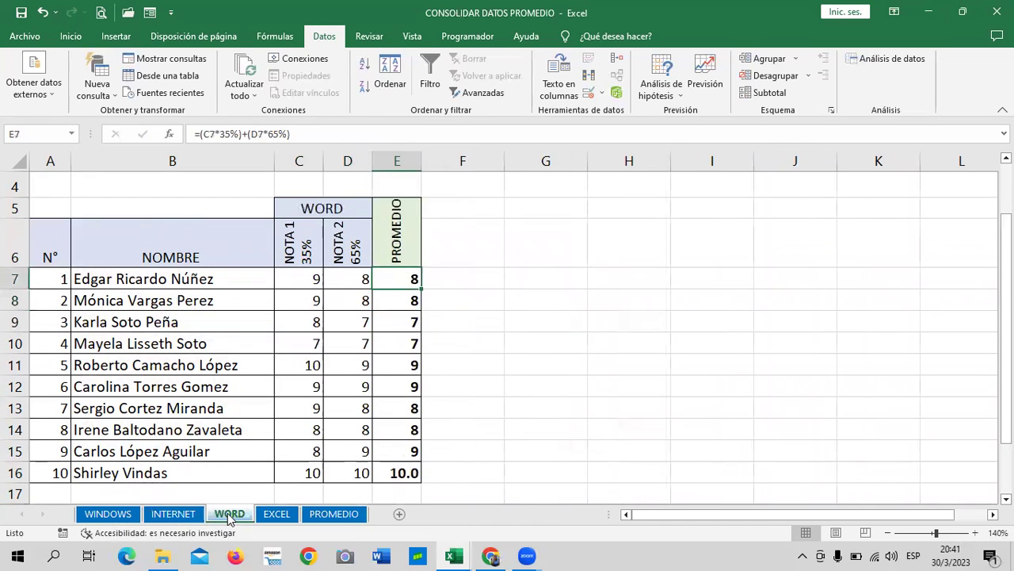
{"action": "left_click", "coordinate": [273, 515]}
{"action": "left_click", "coordinate": [525, 387]}
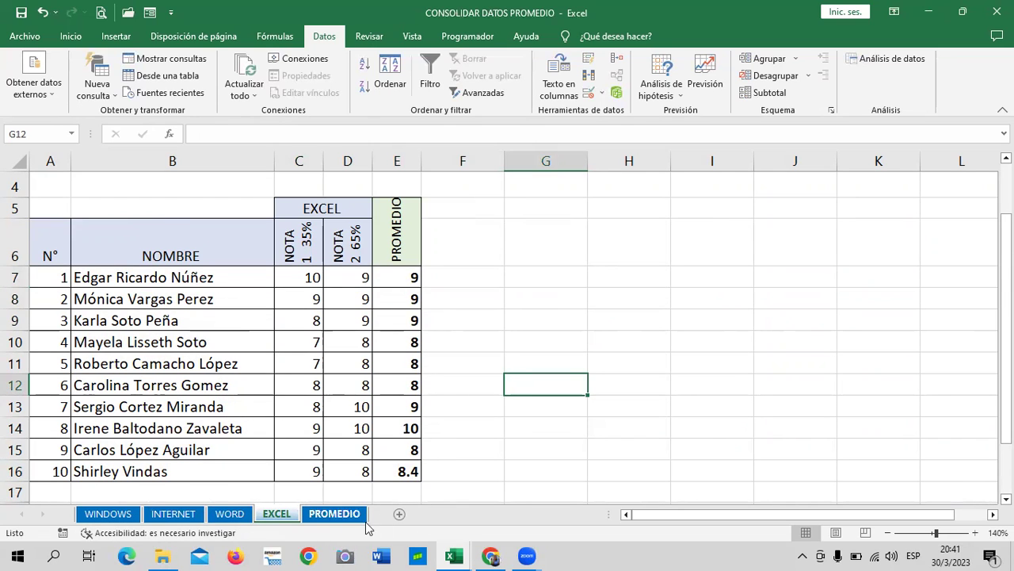
{"action": "left_click", "coordinate": [164, 515]}
{"action": "left_click", "coordinate": [106, 518]}
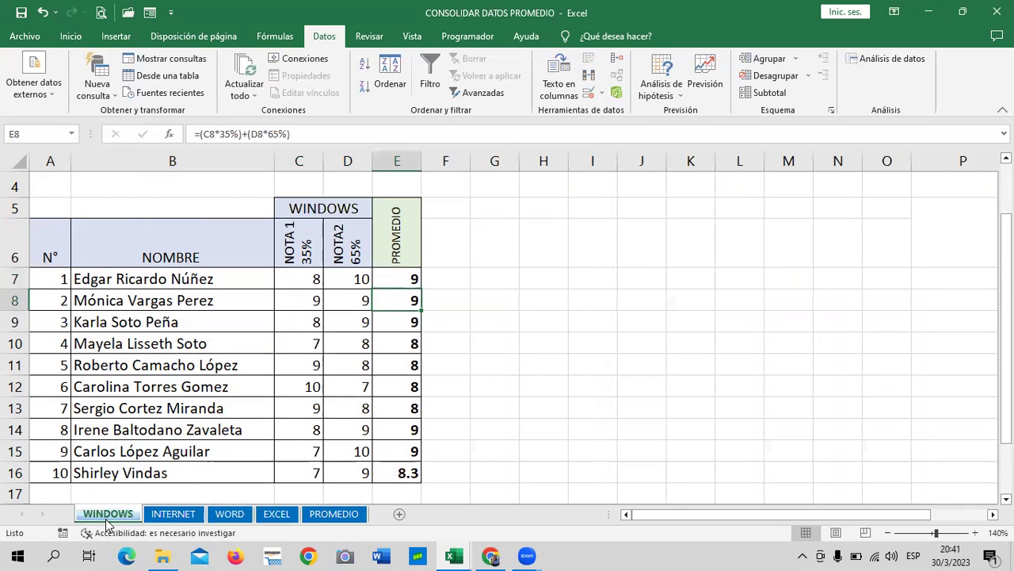
{"action": "left_click", "coordinate": [328, 515]}
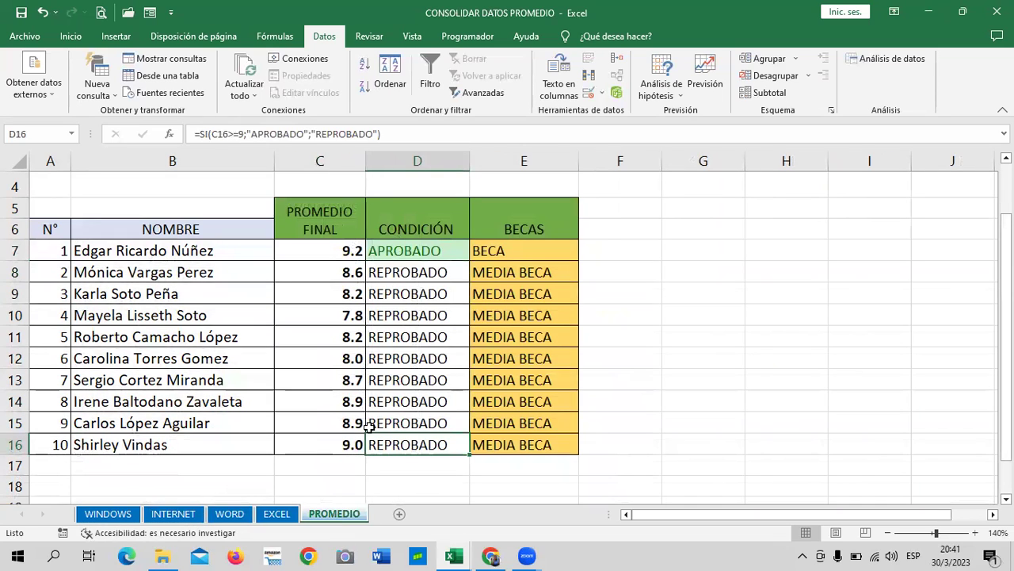
{"action": "left_click", "coordinate": [329, 446]}
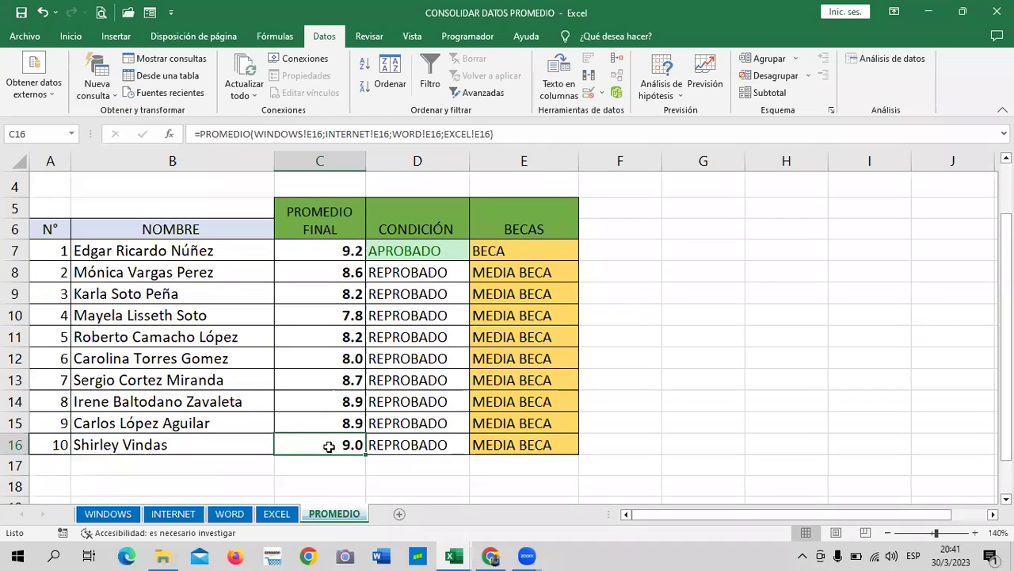
{"action": "left_click", "coordinate": [413, 446]}
- Adjust the CONDICIÓN formulas in D16 and D7, copying D7 down through D16
{"action": "left_click", "coordinate": [238, 134]}
{"action": "key", "text": "BackSpace"}
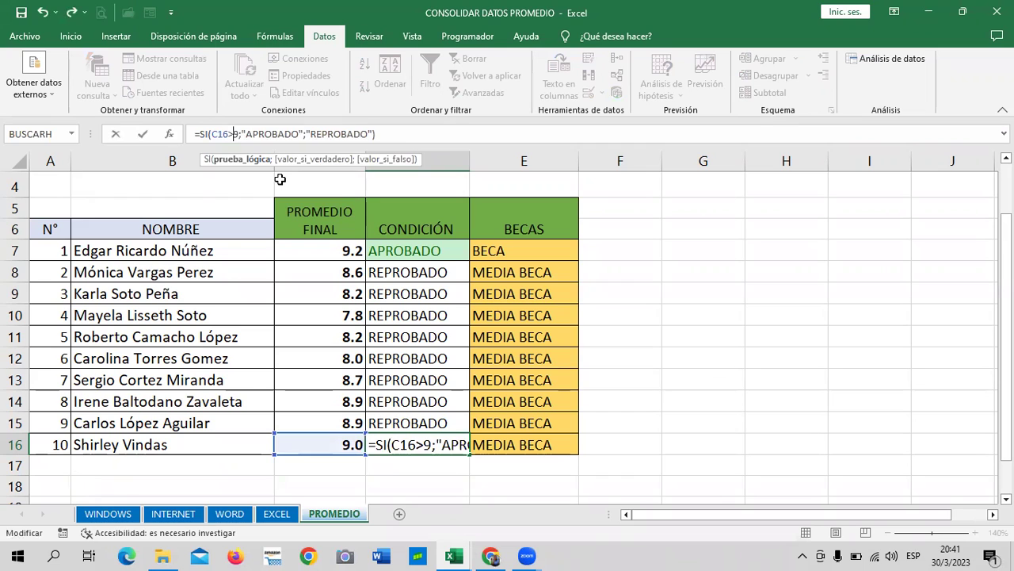
{"action": "key", "text": "Return"}
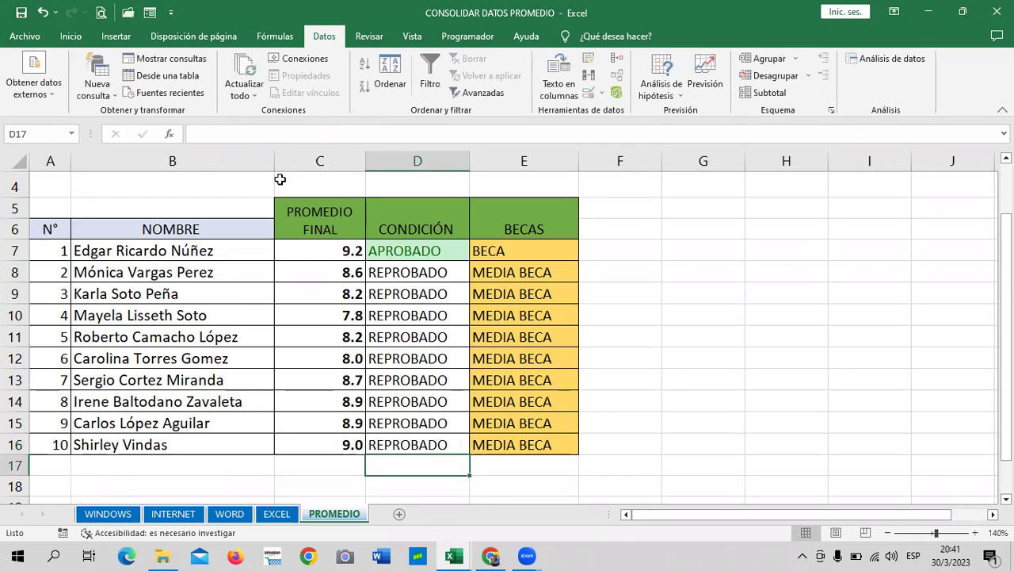
{"action": "left_click", "coordinate": [393, 245]}
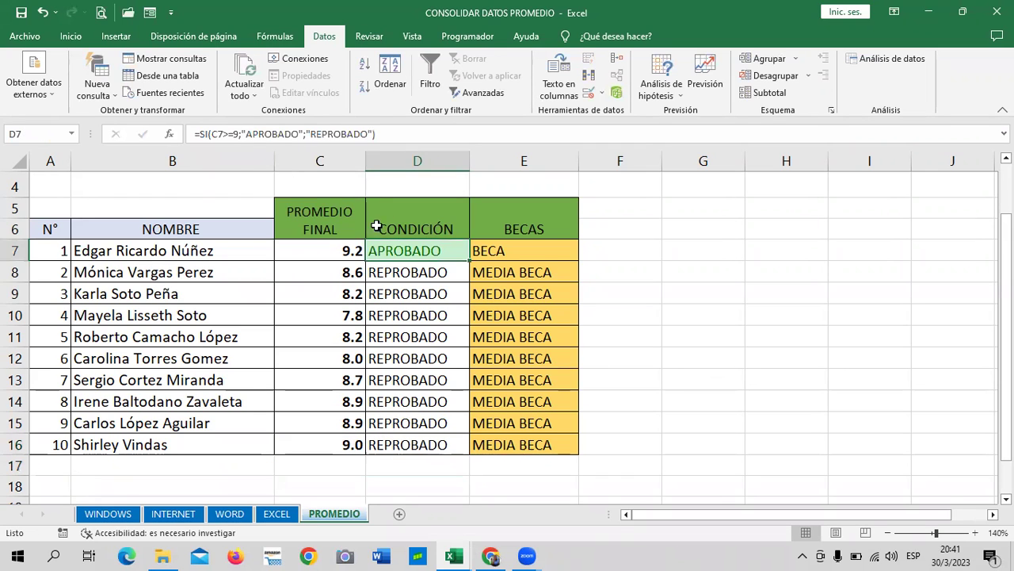
{"action": "left_click", "coordinate": [232, 133]}
{"action": "type", "text": "="}
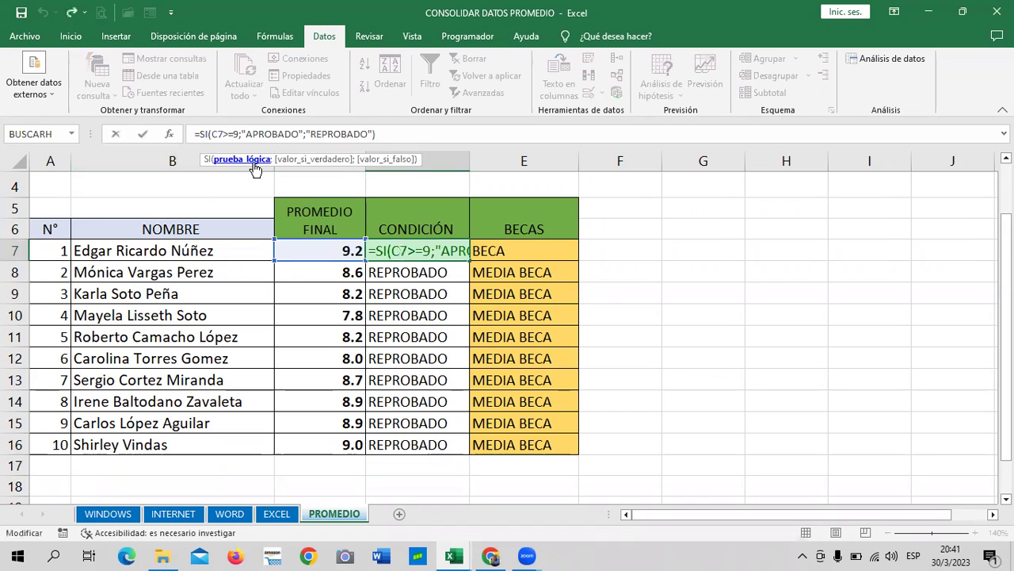
{"action": "key", "text": "Return"}
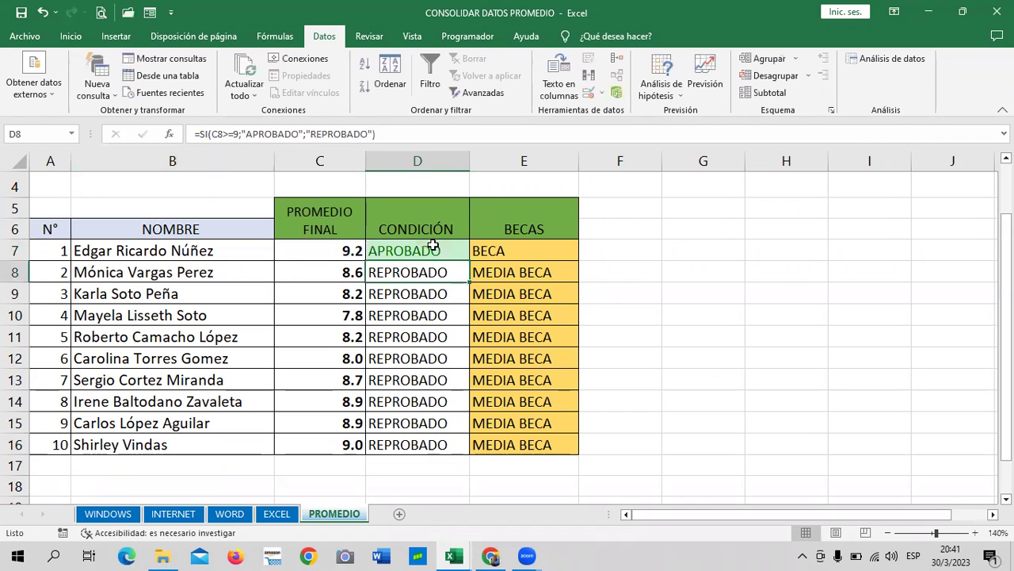
{"action": "left_click", "coordinate": [434, 246]}
{"action": "left_click_drag", "start_coordinate": [469, 261], "coordinate": [458, 443]}
{"action": "left_click", "coordinate": [674, 267]}
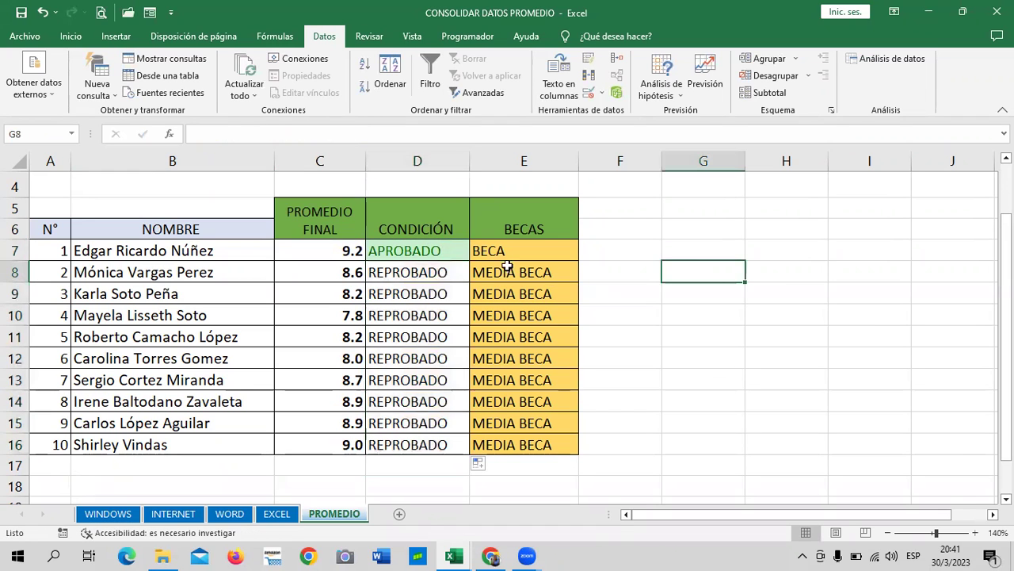
- Change D7's threshold to C7>9.1 and fill the condition down to D16
{"action": "left_click", "coordinate": [457, 250]}
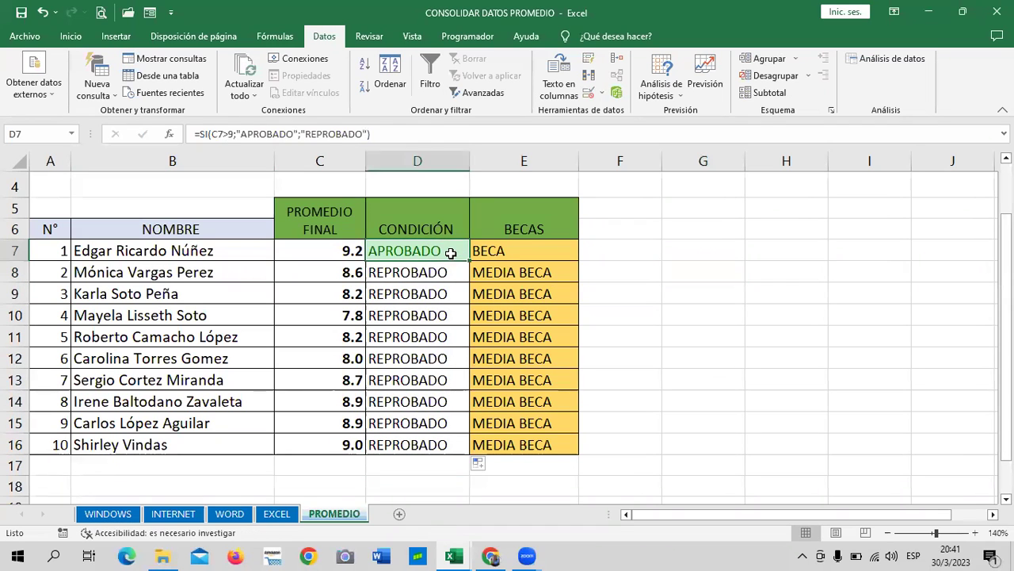
{"action": "left_click", "coordinate": [231, 136]}
{"action": "type", "text": ".1"}
{"action": "key", "text": "ctrl+Return"}
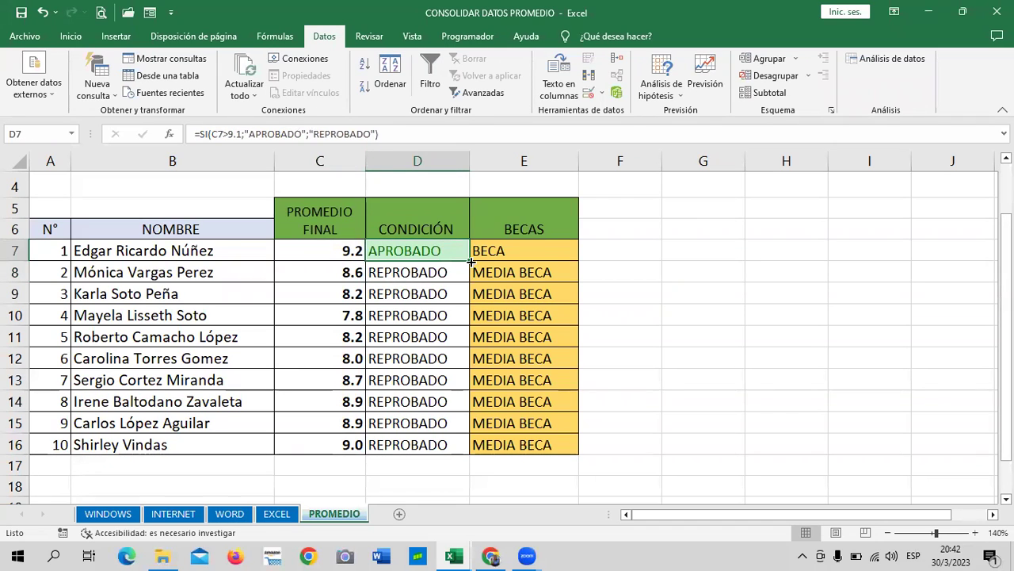
{"action": "left_click_drag", "start_coordinate": [471, 262], "coordinate": [473, 450]}
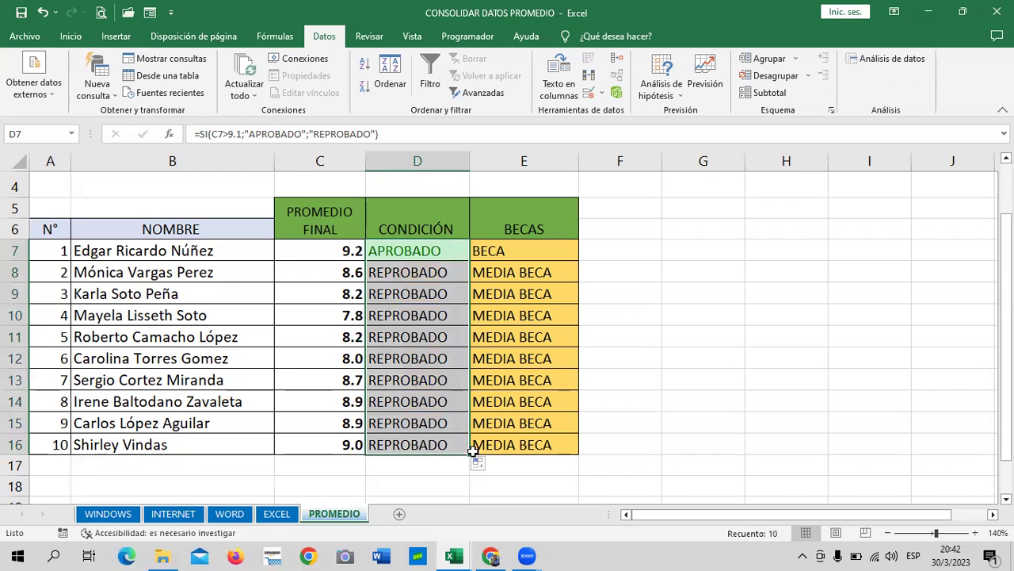
{"action": "left_click", "coordinate": [784, 358]}
{"action": "left_click", "coordinate": [429, 444]}
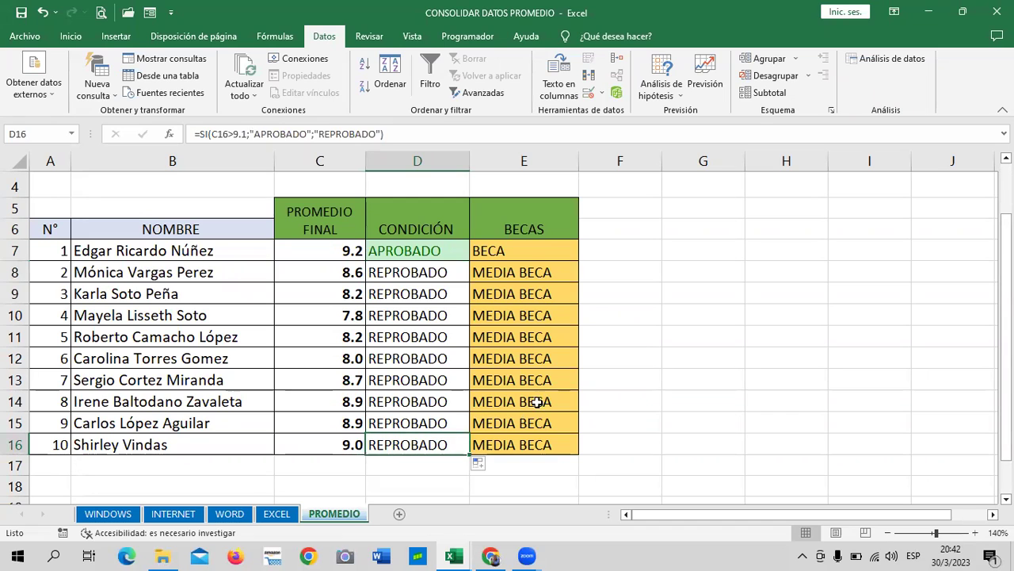
- Inspect the BECAS formula in E7 and the final average formula in C7
{"action": "left_click", "coordinate": [525, 248]}
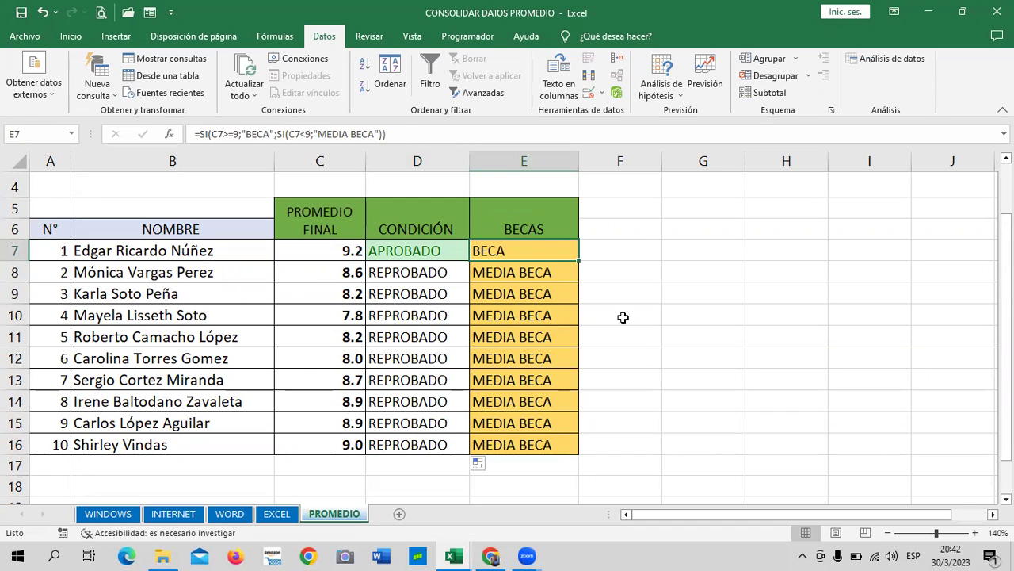
{"action": "left_click", "coordinate": [444, 442]}
{"action": "left_click", "coordinate": [332, 253]}
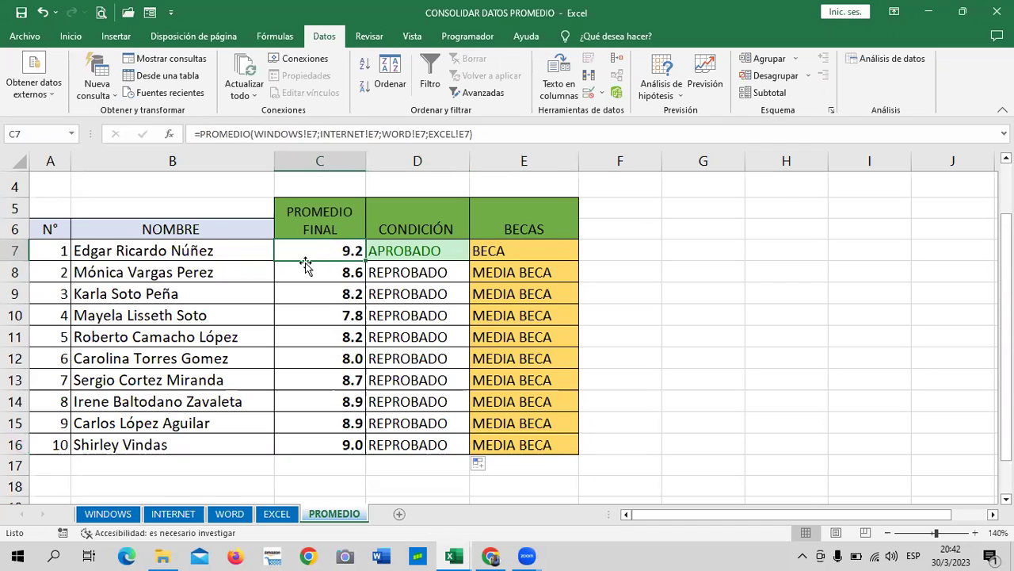
{"action": "left_click", "coordinate": [731, 246]}
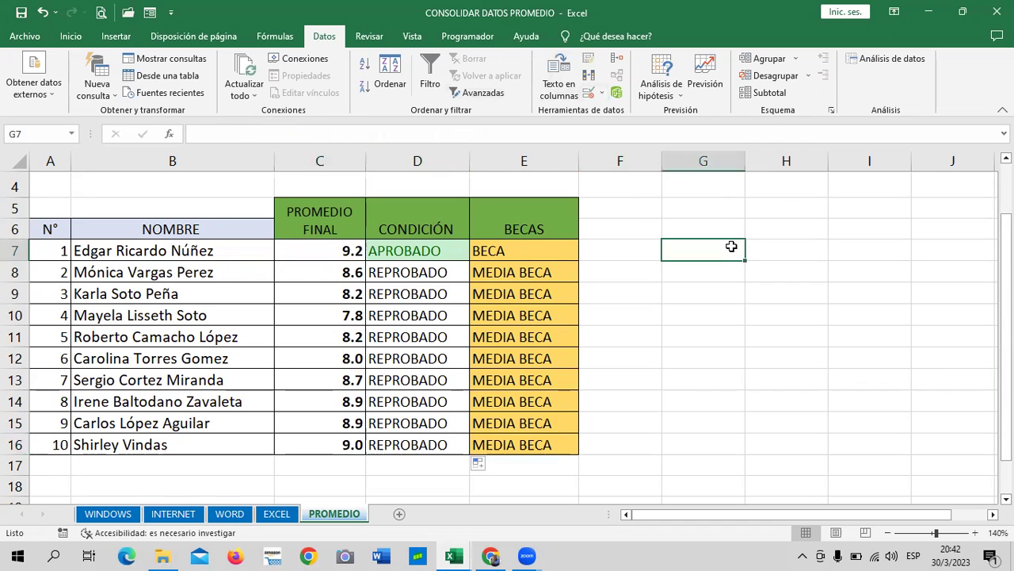
{"action": "left_click", "coordinate": [338, 248]}
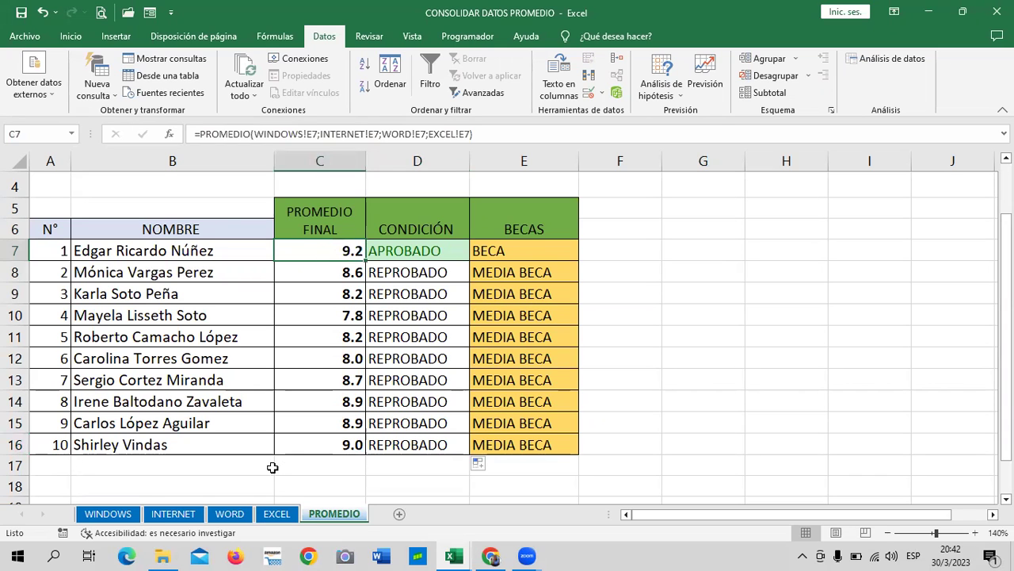
- Enter 10 as the last student's NOTA 2 on the EXCEL sheet
{"action": "left_click", "coordinate": [273, 513]}
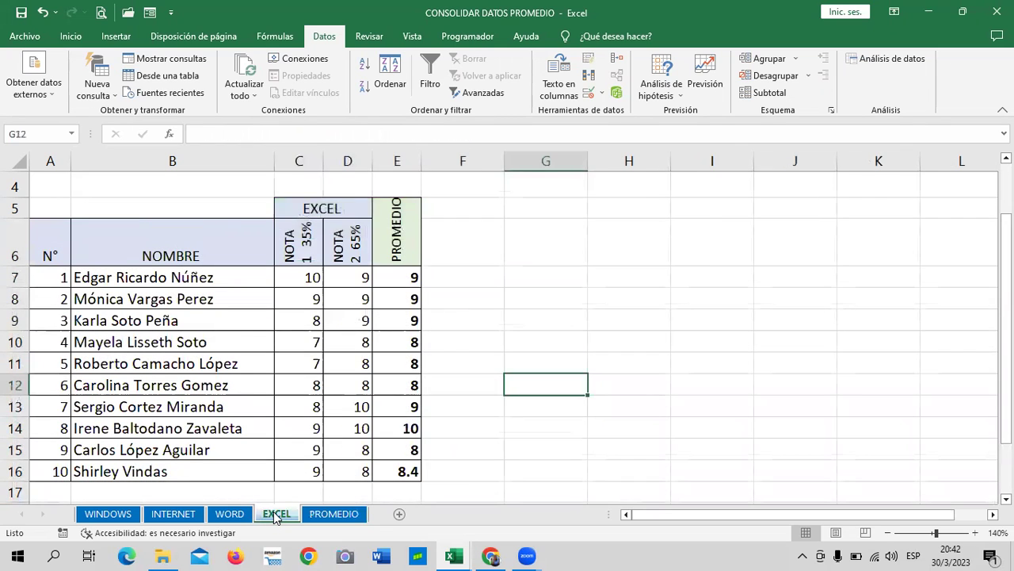
{"action": "left_click", "coordinate": [347, 471]}
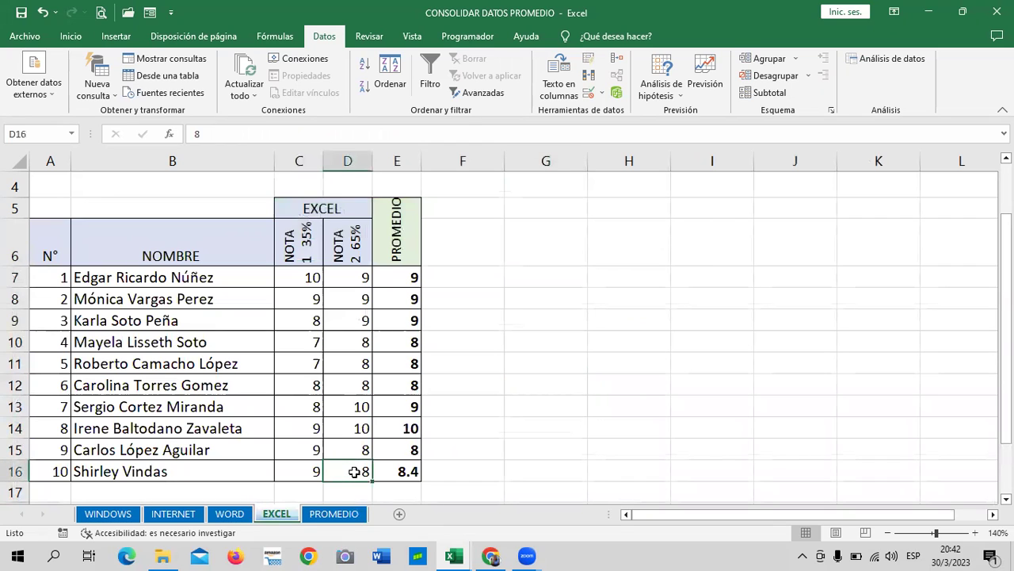
{"action": "type", "text": "10"}
{"action": "key", "text": "Return"}
{"action": "type", "text": "}"}
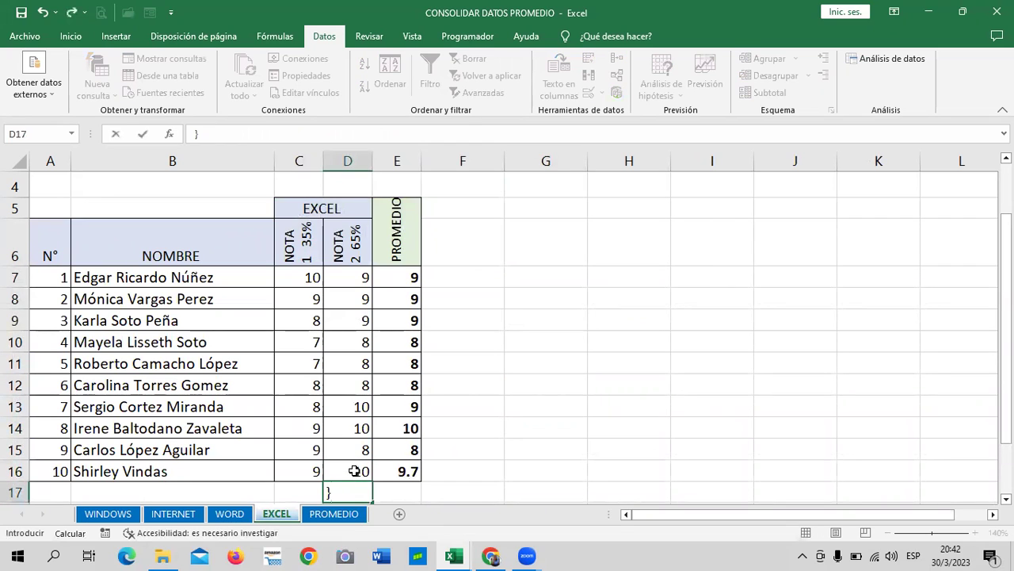
{"action": "key", "text": "Escape"}
{"action": "left_click", "coordinate": [529, 433]}
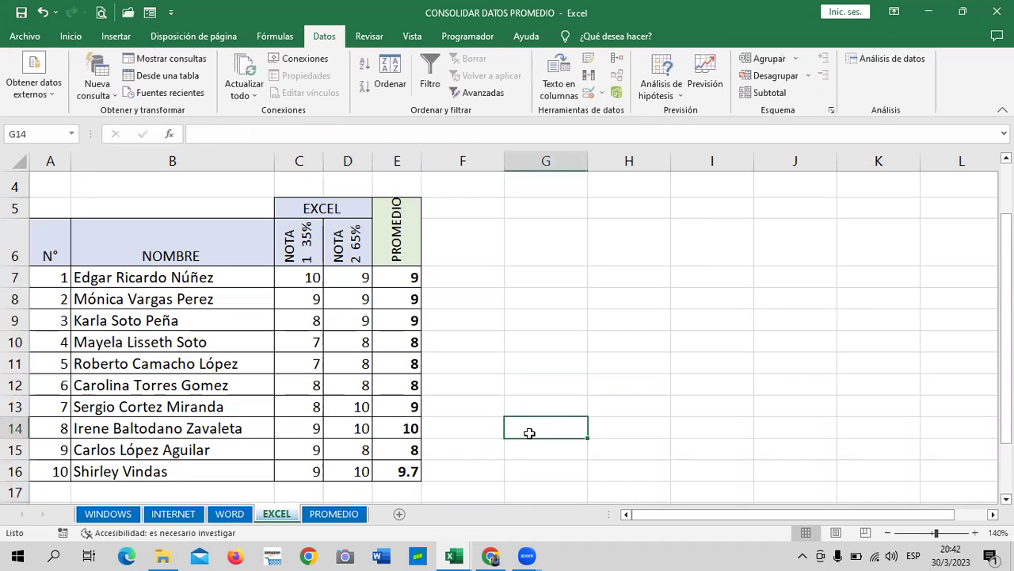
- Check the updated C16 average and E16 BECAS formula on PROMEDIO
{"action": "left_click", "coordinate": [335, 513]}
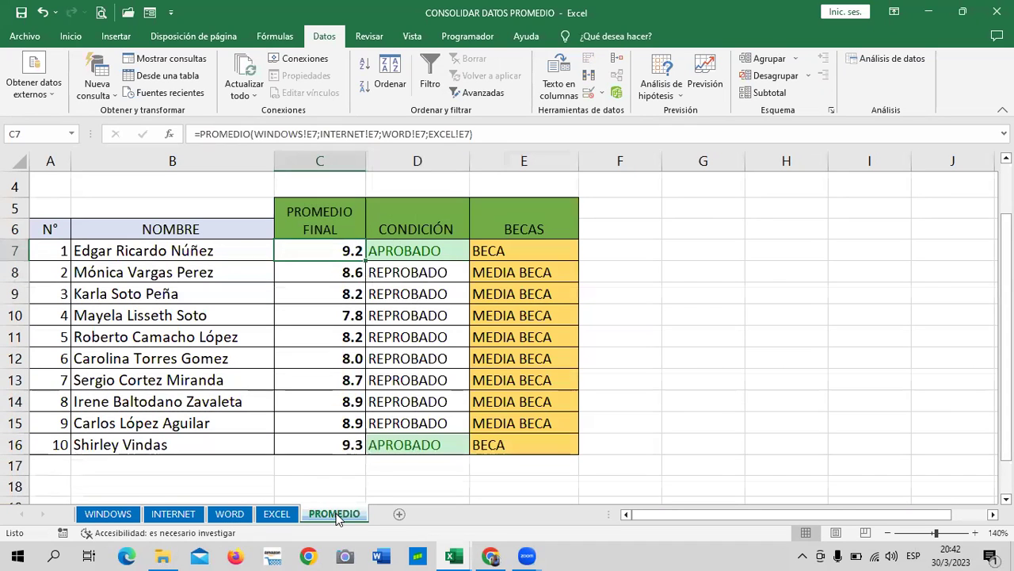
{"action": "left_click", "coordinate": [371, 445]}
{"action": "left_click", "coordinate": [335, 445]}
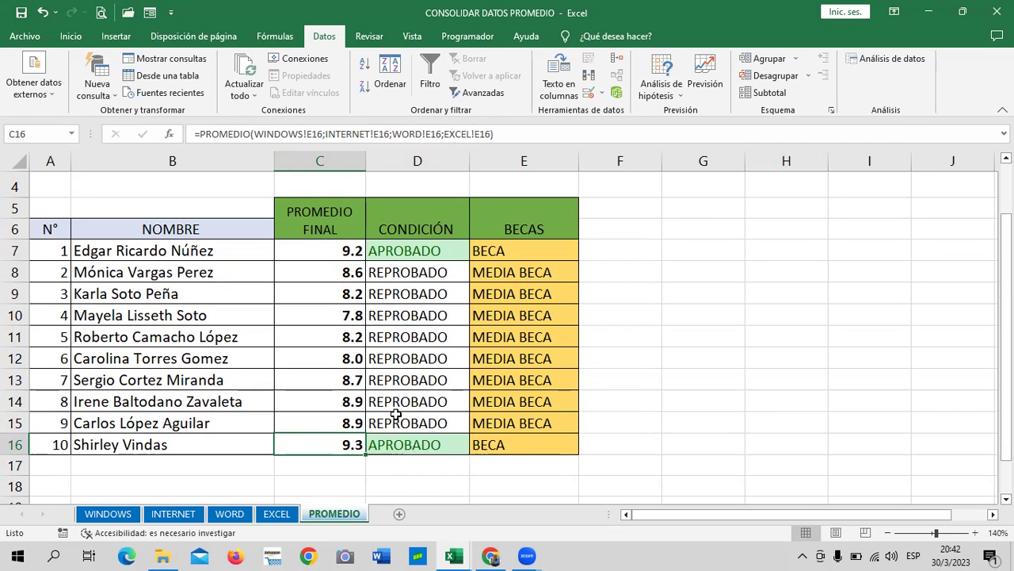
{"action": "left_click", "coordinate": [538, 441]}
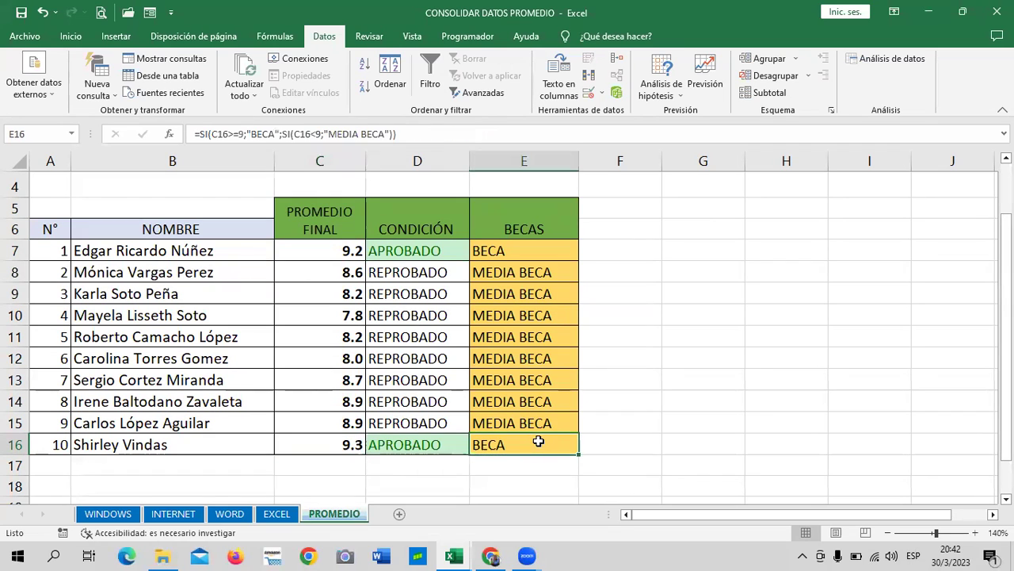
{"action": "left_click", "coordinate": [430, 440]}
{"action": "left_click", "coordinate": [335, 446]}
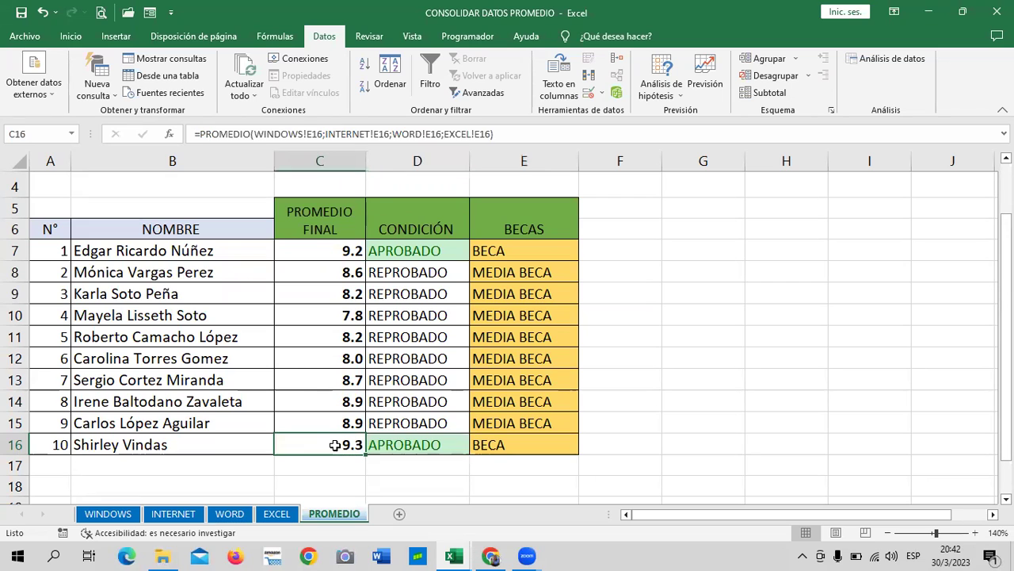
{"action": "left_click", "coordinate": [668, 398]}
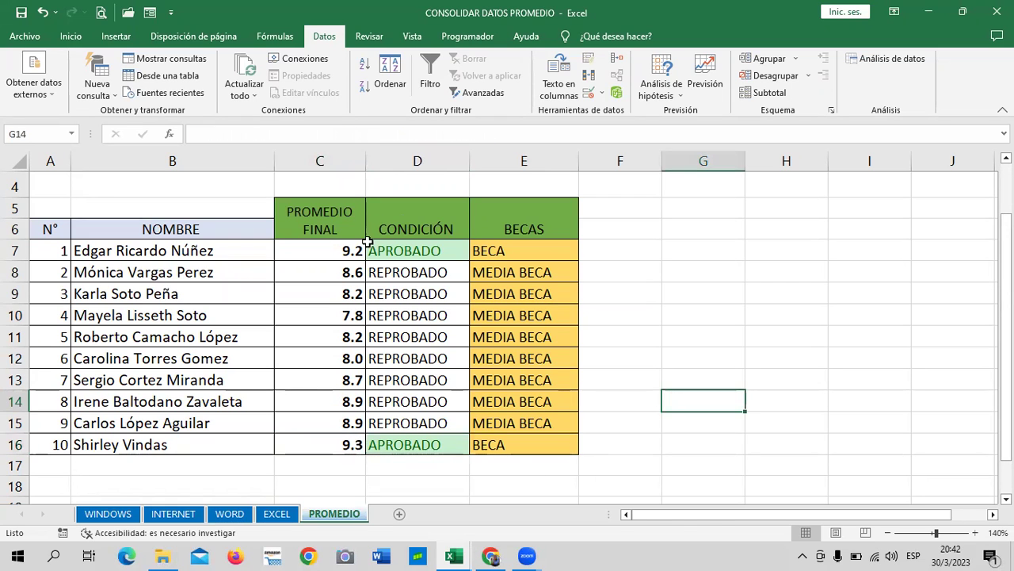
- Clear the PROMEDIO FINAL values C7:C16 and select C7
{"action": "left_click_drag", "start_coordinate": [341, 252], "coordinate": [343, 441]}
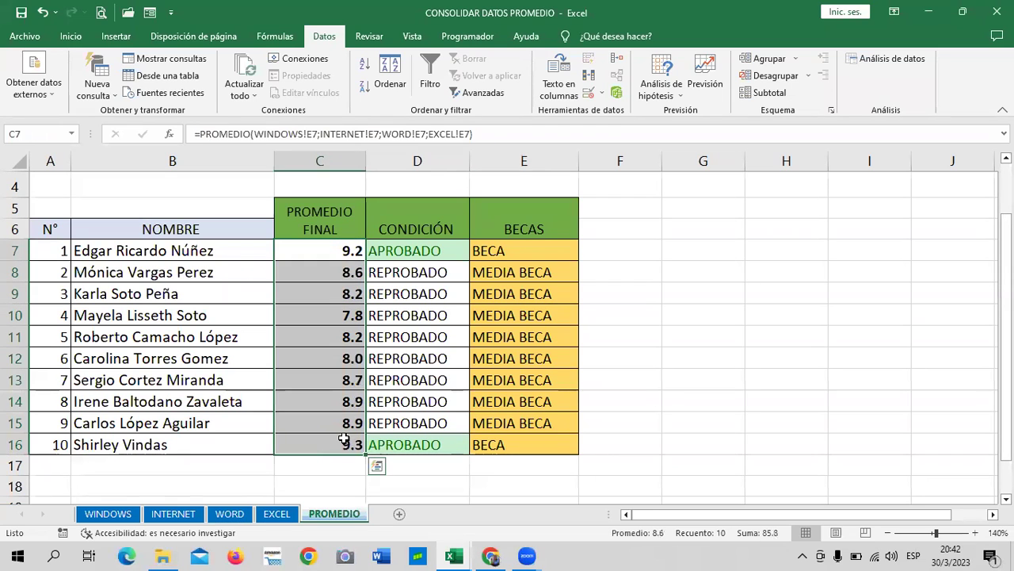
{"action": "key", "text": "Delete"}
{"action": "left_click", "coordinate": [785, 313]}
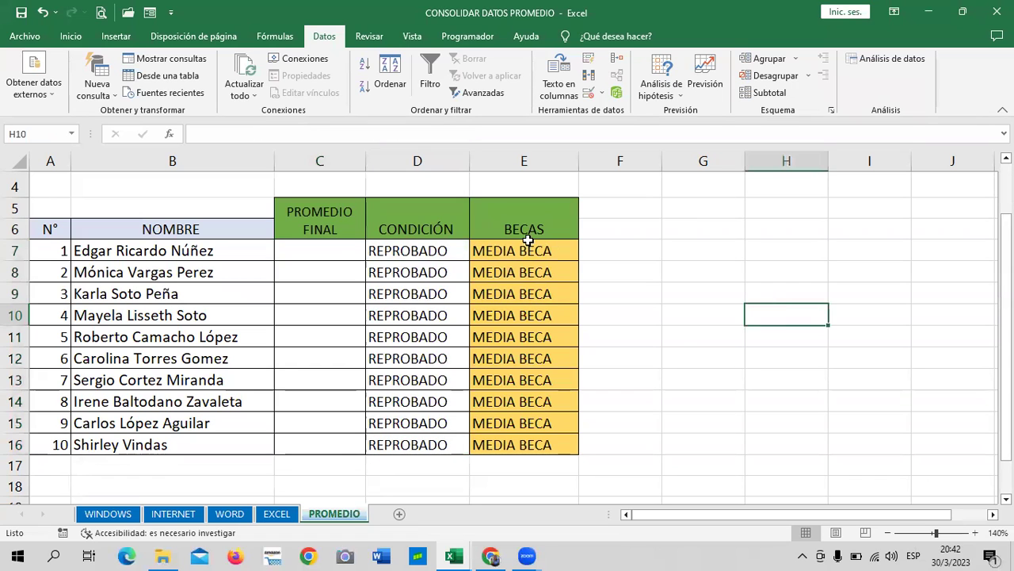
{"action": "left_click", "coordinate": [322, 252]}
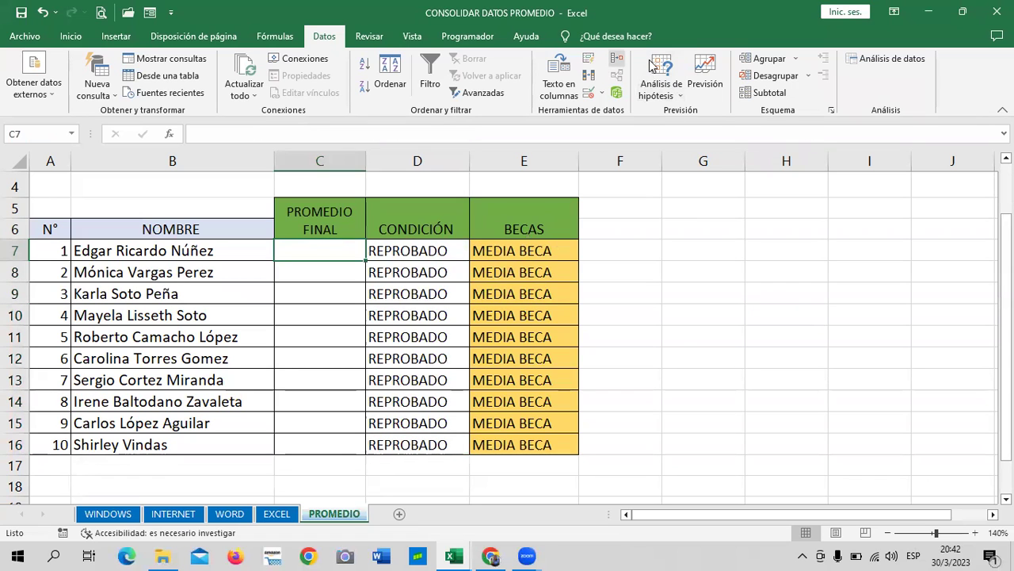
- Remove the four old $E$8 references from the Consolidar dialog
{"action": "left_click", "coordinate": [617, 58]}
{"action": "left_click", "coordinate": [729, 259]}
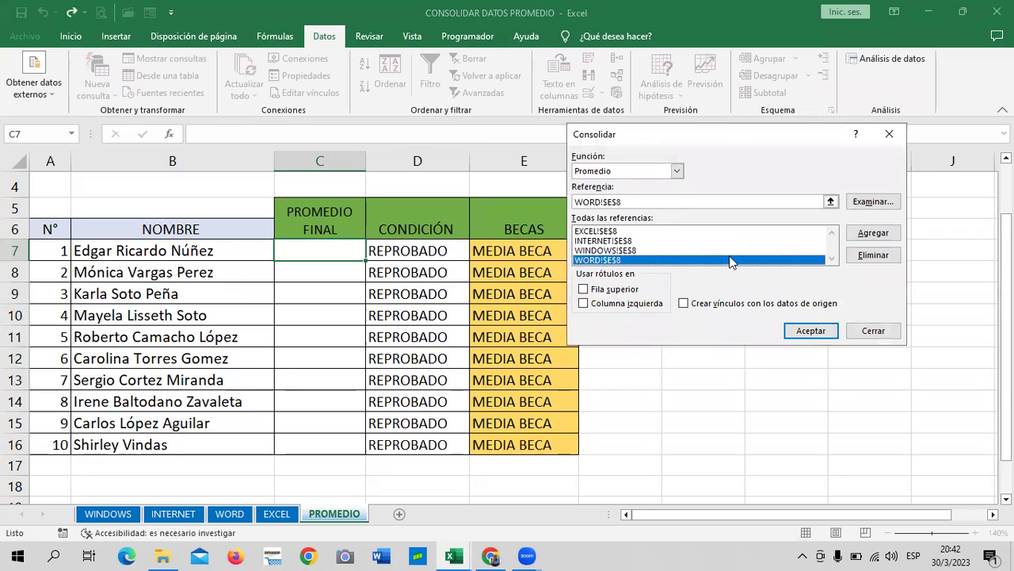
{"action": "left_click", "coordinate": [871, 255]}
{"action": "left_click", "coordinate": [871, 254]}
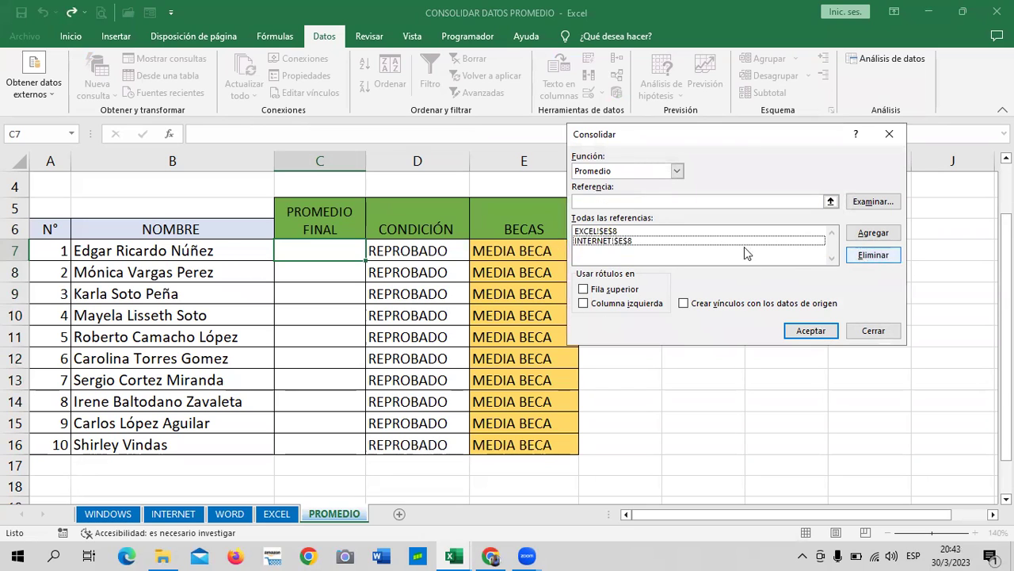
{"action": "left_click", "coordinate": [629, 241]}
{"action": "left_click", "coordinate": [634, 231]}
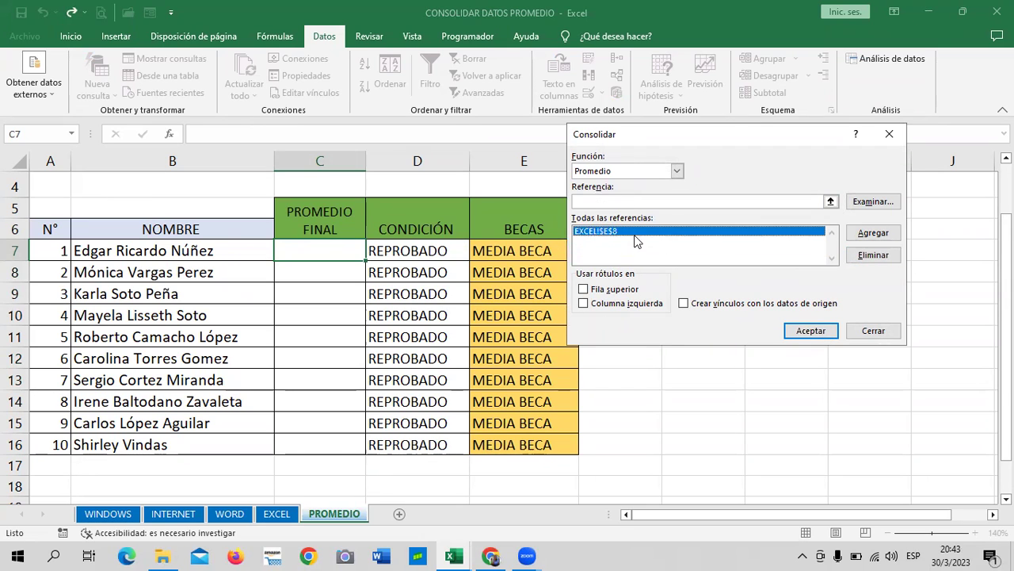
{"action": "left_click", "coordinate": [872, 254]}
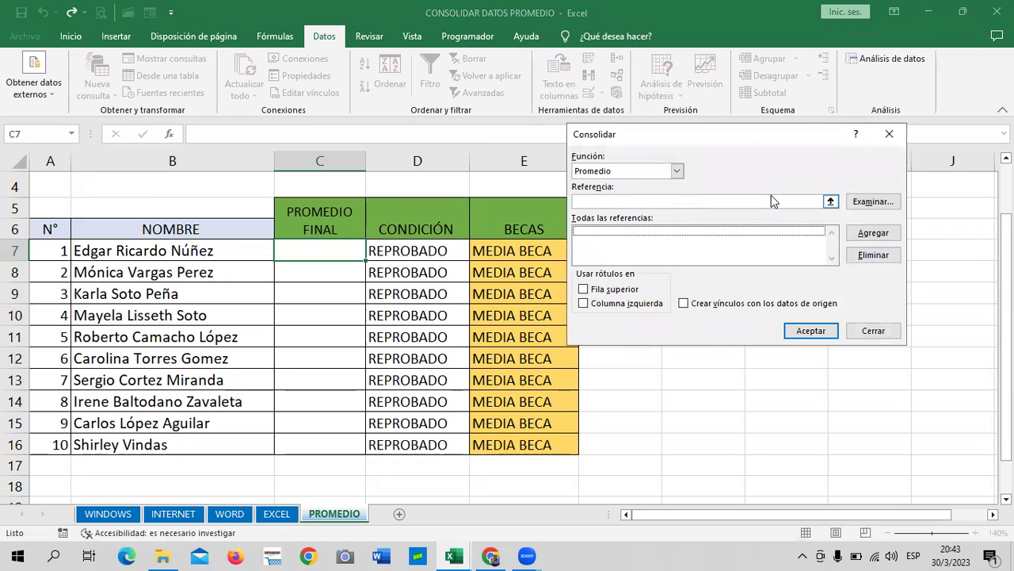
- Keep Promedio as the function and enable Crear vínculos con los datos de origen
{"action": "left_click", "coordinate": [677, 171]}
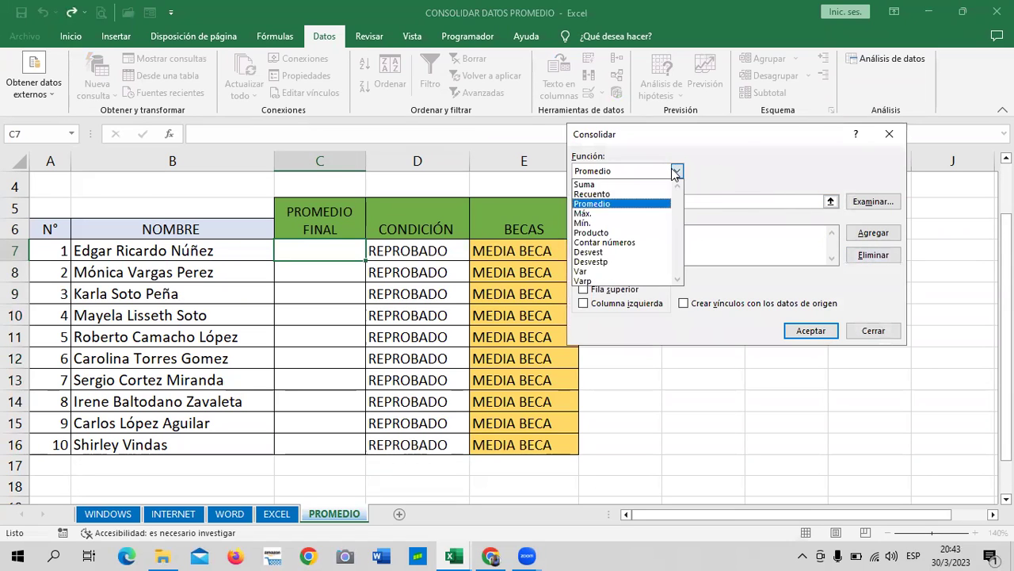
{"action": "left_click", "coordinate": [628, 204]}
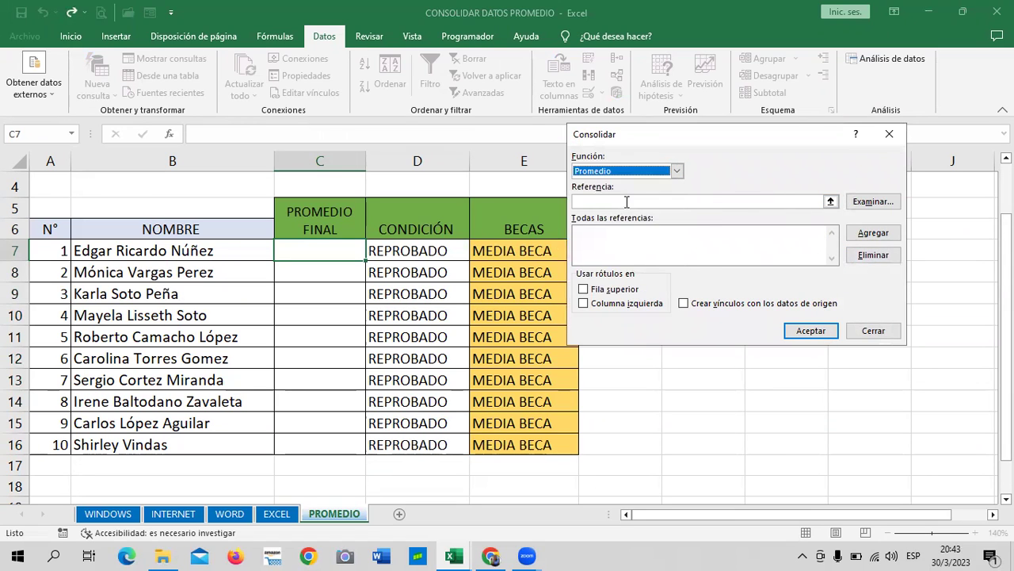
{"action": "left_click", "coordinate": [685, 305]}
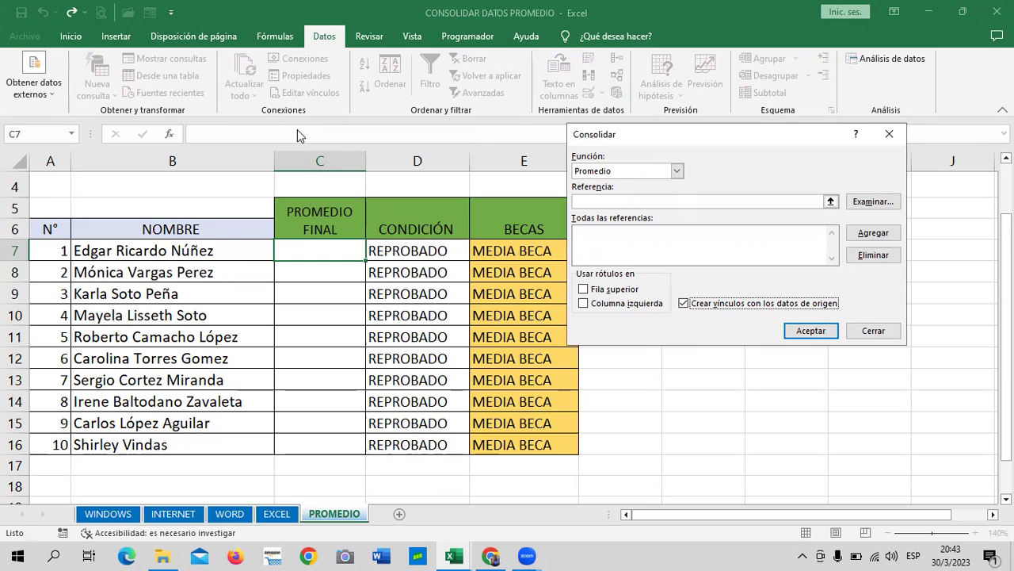
{"action": "left_click", "coordinate": [881, 202]}
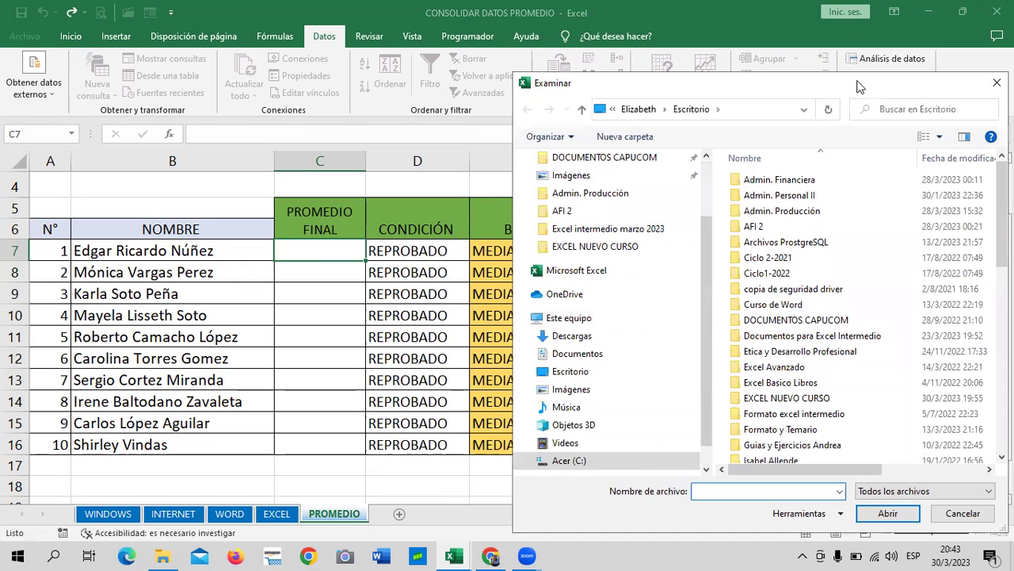
- Add the WINDOWS sheet's E7 as the first consolidation reference
{"action": "left_click", "coordinate": [896, 72]}
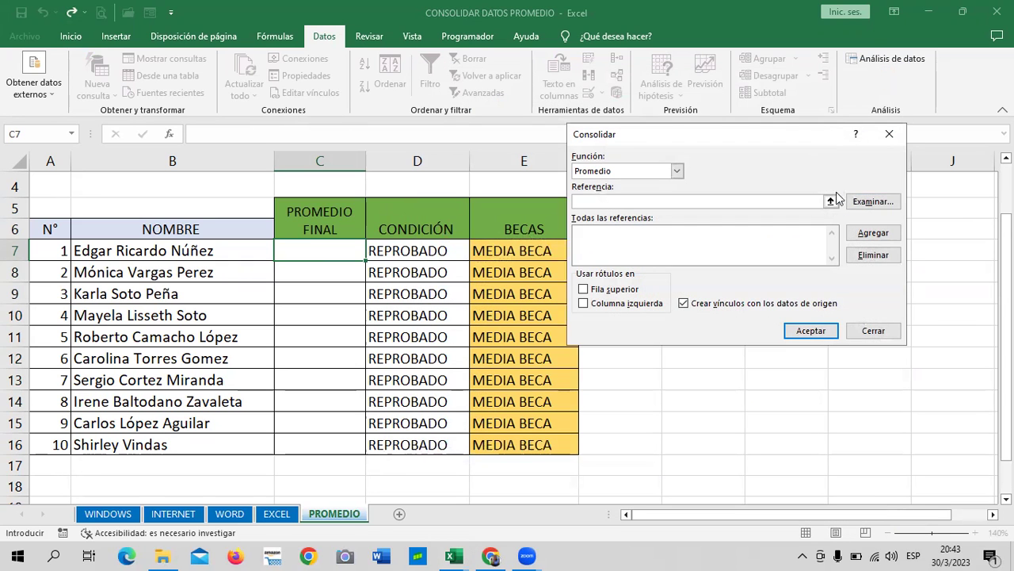
{"action": "left_click", "coordinate": [831, 202]}
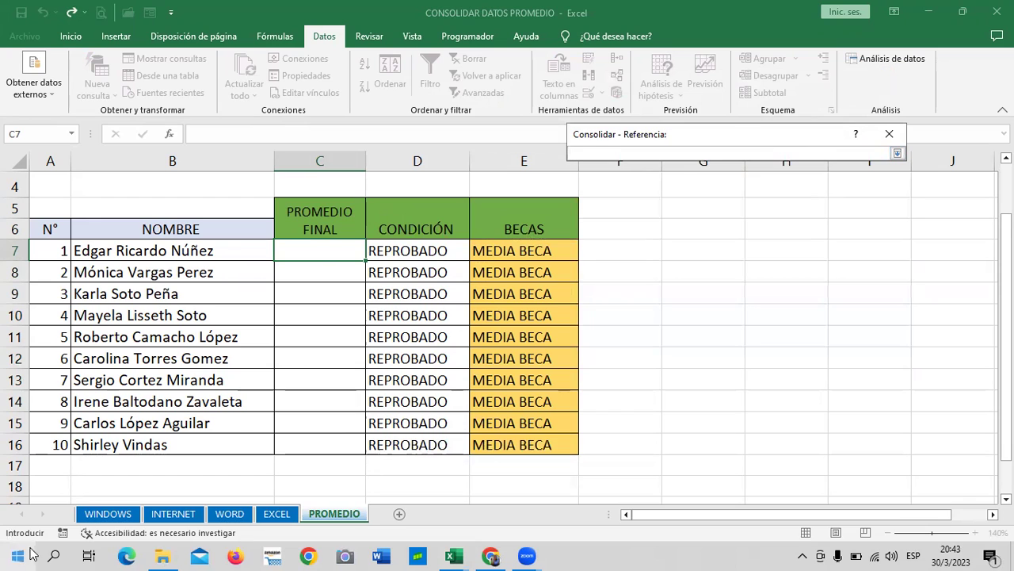
{"action": "left_click", "coordinate": [101, 517]}
{"action": "left_click", "coordinate": [390, 278]}
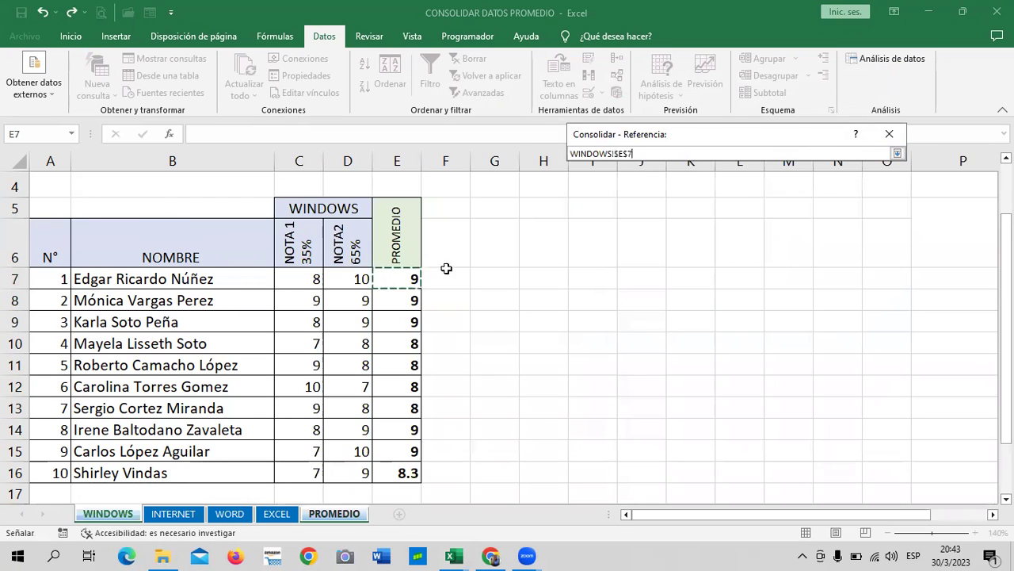
{"action": "left_click", "coordinate": [897, 153]}
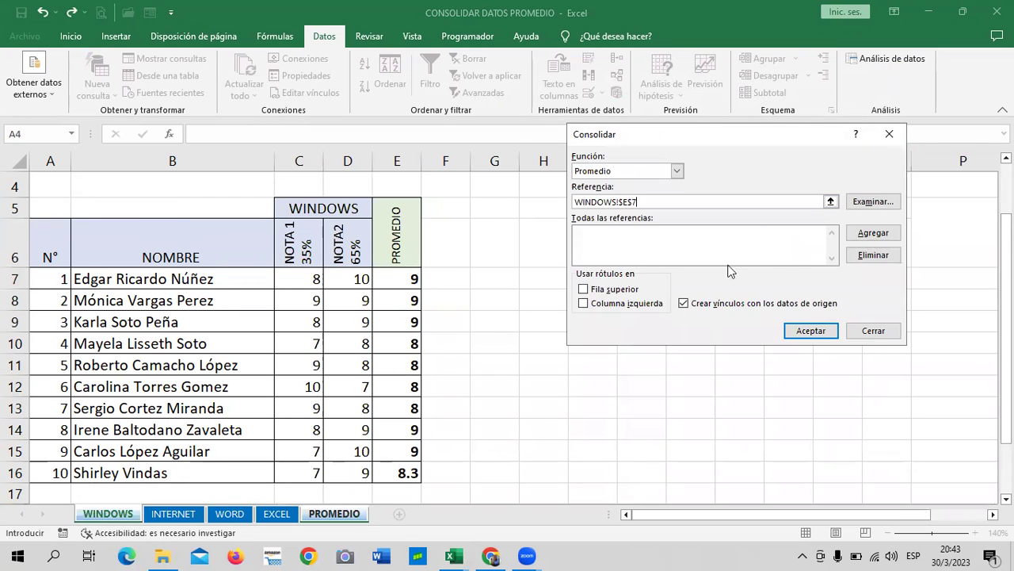
{"action": "left_click", "coordinate": [850, 235]}
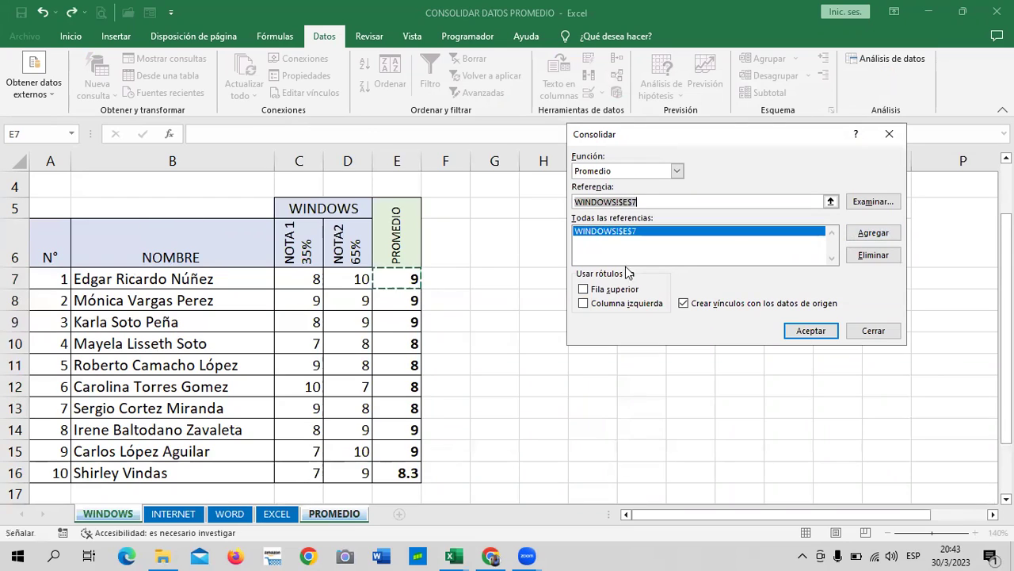
- Add E7 from INTERNET, WORD and EXCEL, then apply the consolidation
{"action": "left_click", "coordinate": [173, 513]}
{"action": "left_click", "coordinate": [852, 234]}
{"action": "left_click", "coordinate": [232, 515]}
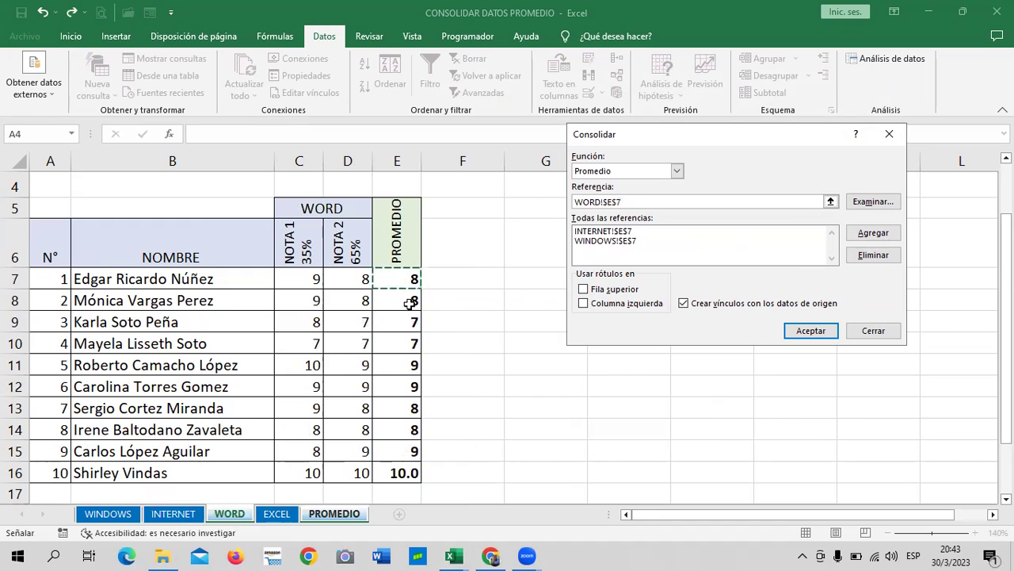
{"action": "left_click", "coordinate": [888, 235]}
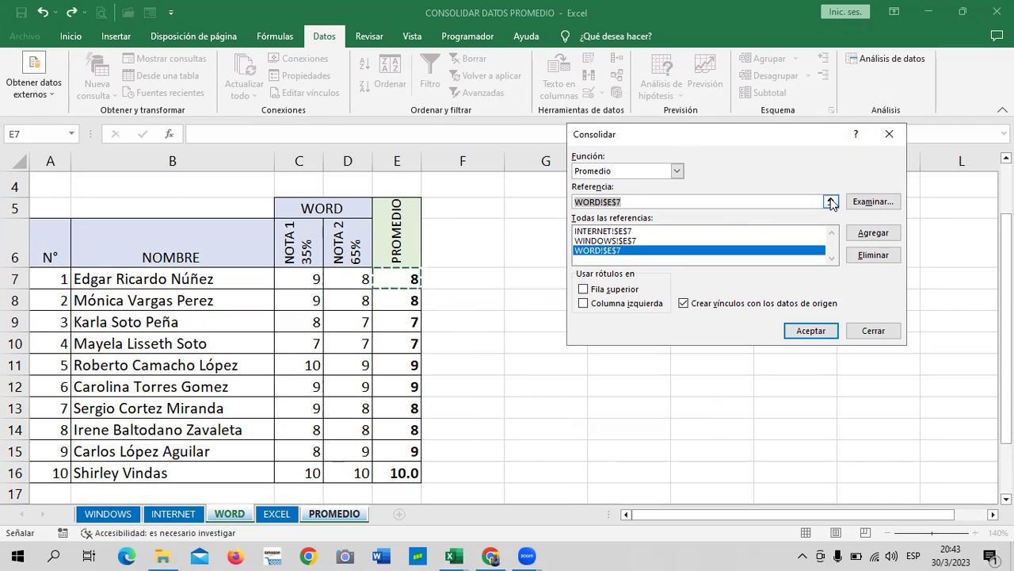
{"action": "left_click", "coordinate": [279, 513]}
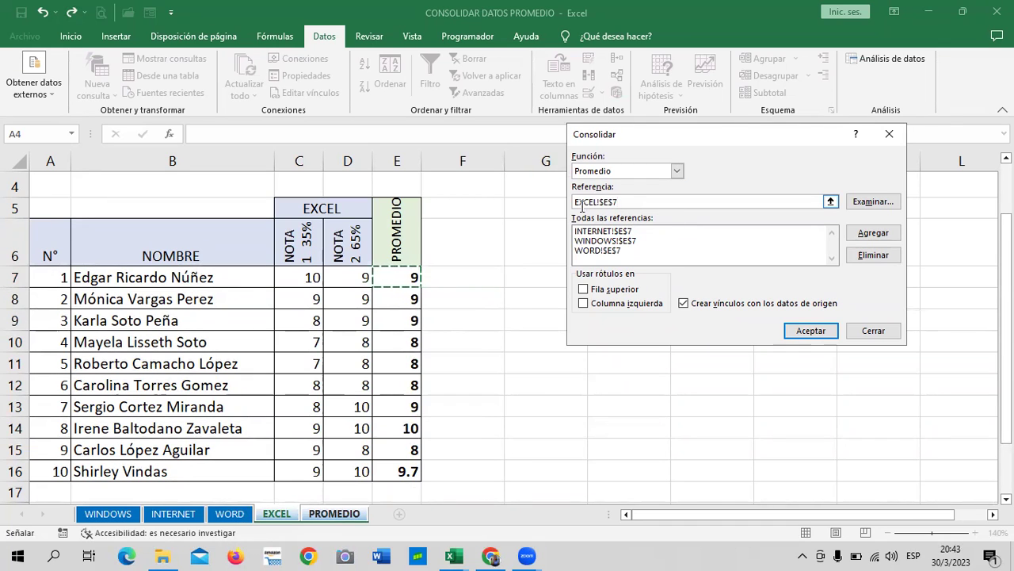
{"action": "left_click", "coordinate": [873, 232]}
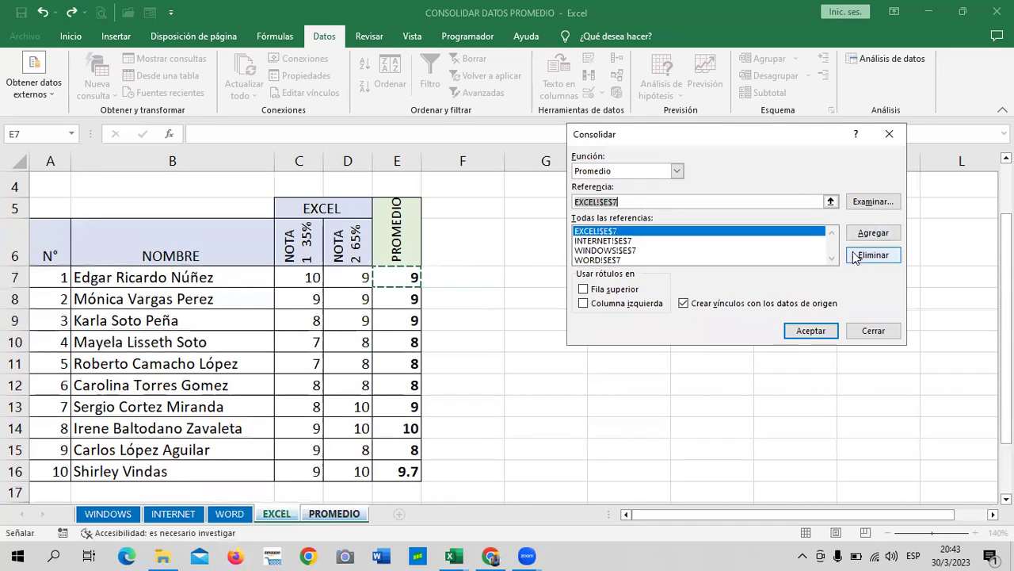
{"action": "left_click", "coordinate": [808, 330]}
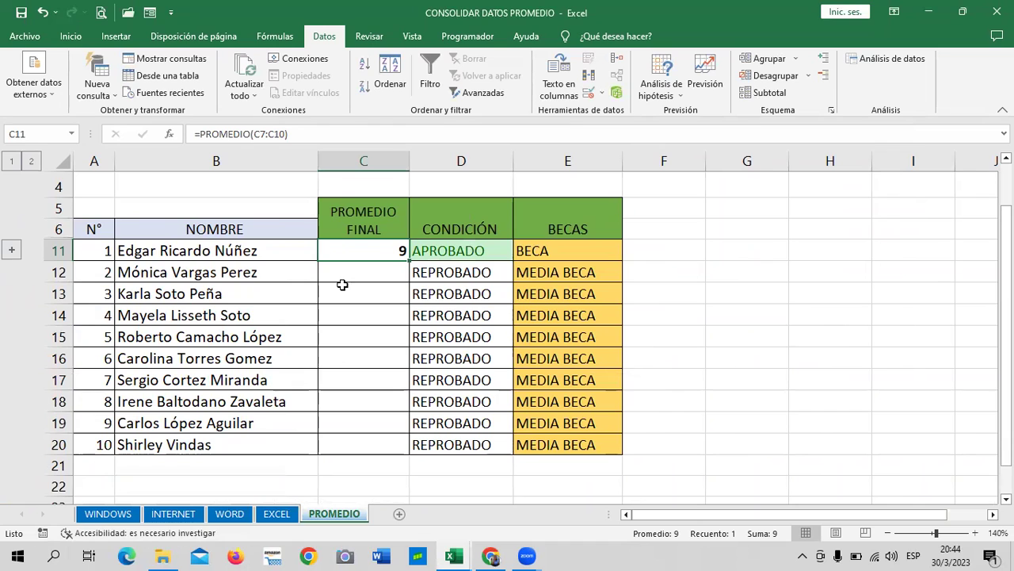
- Expand the outline group and inspect the linked values in C7–C10 behind C11
{"action": "left_click", "coordinate": [12, 250]}
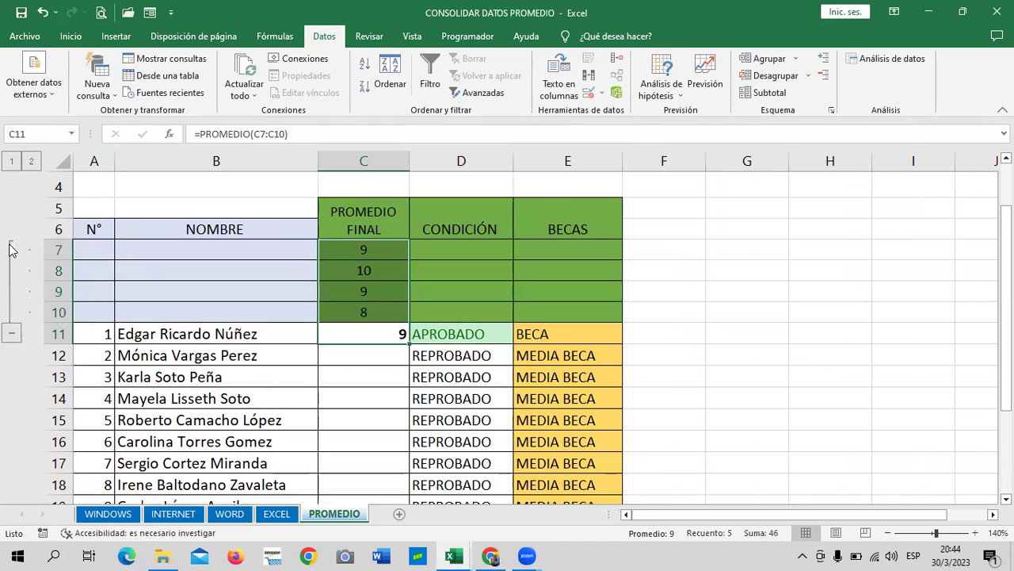
{"action": "left_click", "coordinate": [382, 337]}
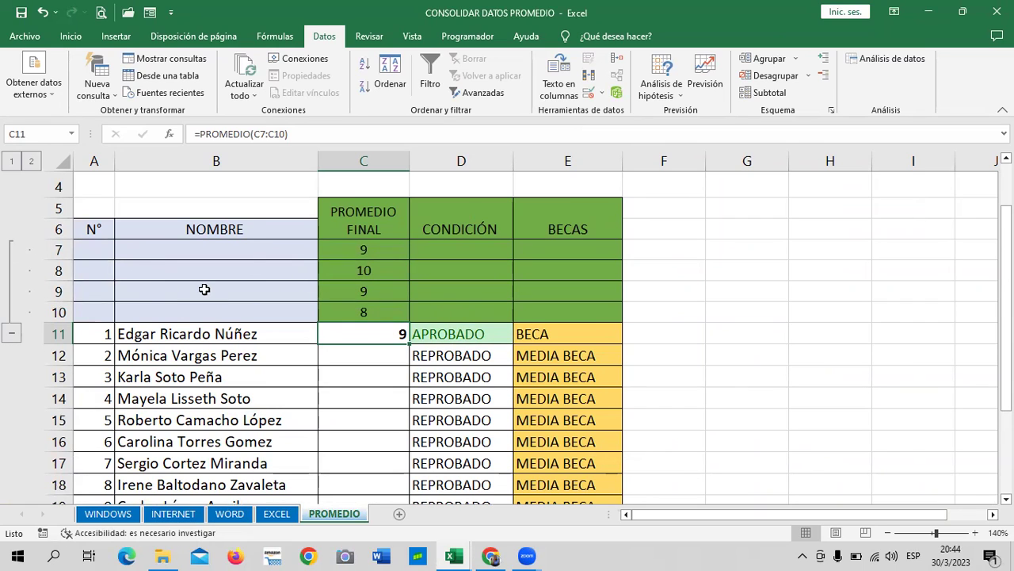
{"action": "left_click", "coordinate": [354, 255]}
{"action": "left_click", "coordinate": [349, 272]}
{"action": "left_click", "coordinate": [343, 291]}
{"action": "left_click", "coordinate": [342, 312]}
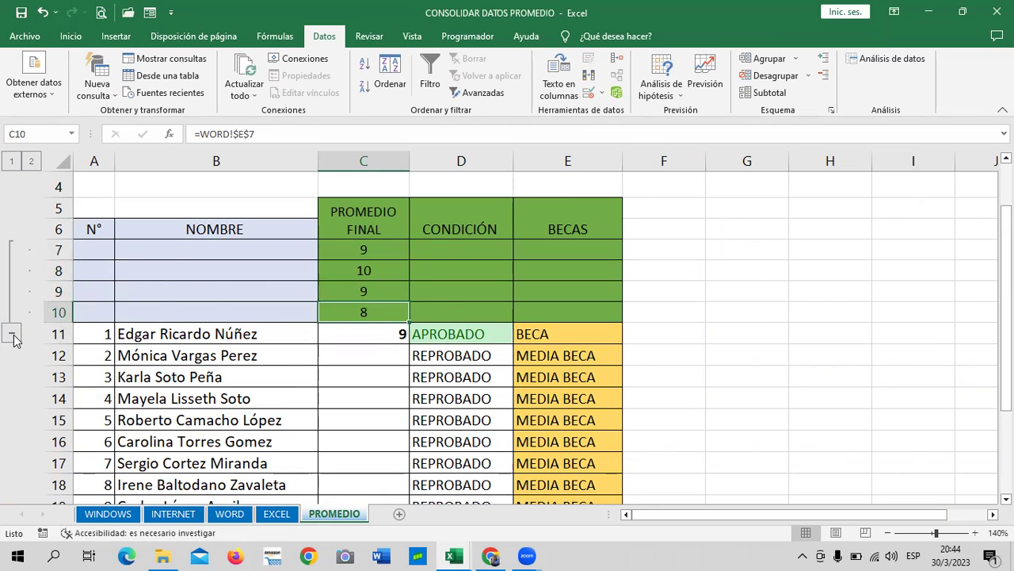
{"action": "left_click", "coordinate": [14, 337]}
- Compare with the EXCEL sheet's E7 average, then re-expand the detail rows
{"action": "left_click", "coordinate": [277, 514]}
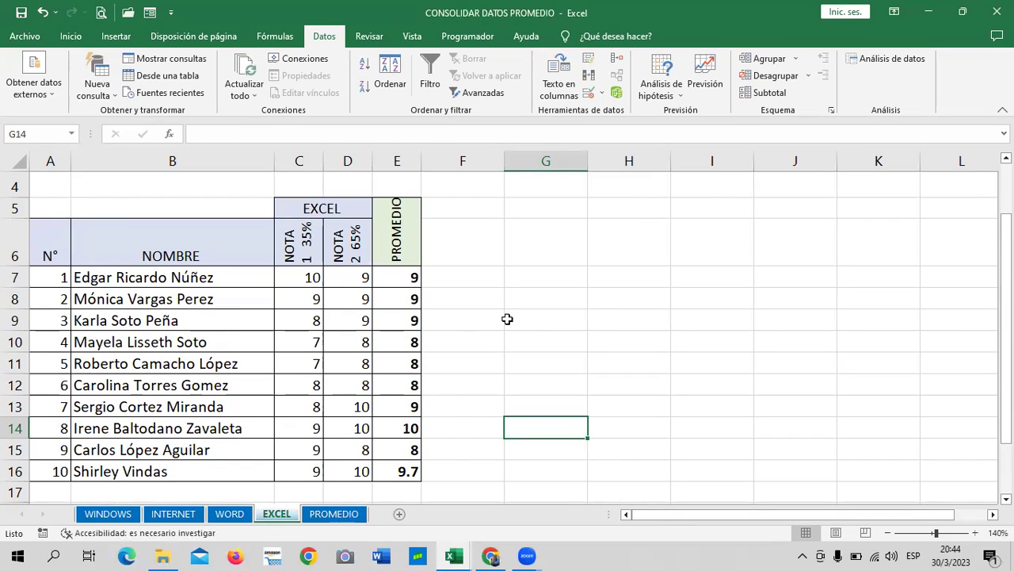
{"action": "left_click", "coordinate": [413, 280]}
{"action": "left_click", "coordinate": [334, 513]}
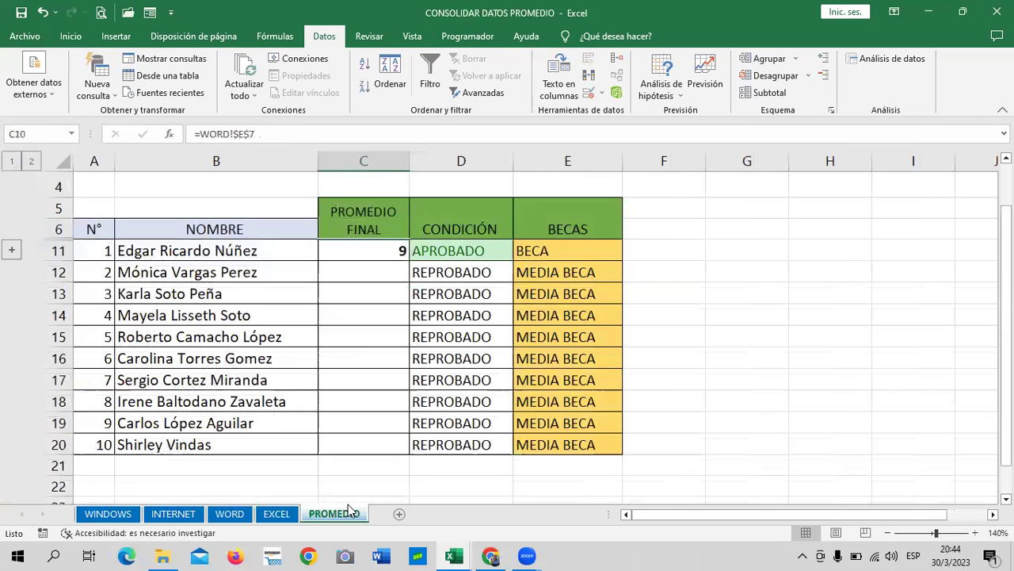
{"action": "left_click", "coordinate": [13, 251]}
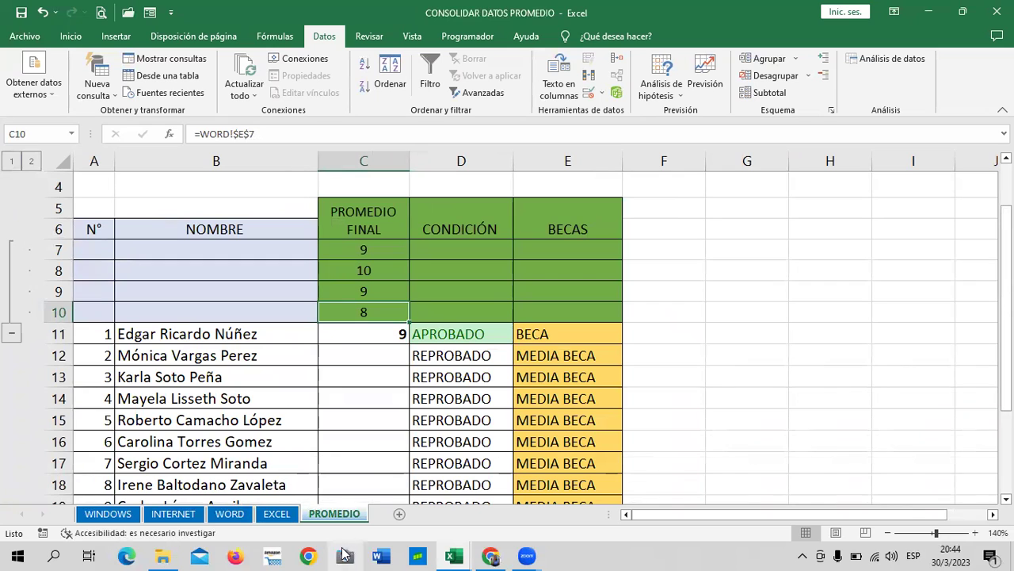
- Set the first student's NOTA 2 on the WORD sheet to 10
{"action": "left_click", "coordinate": [12, 333]}
{"action": "left_click", "coordinate": [121, 515]}
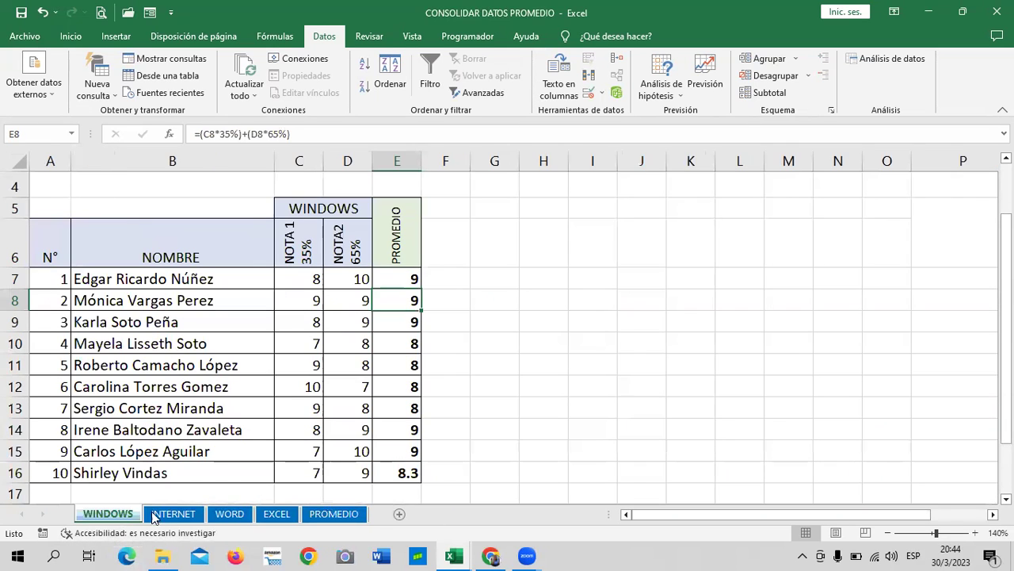
{"action": "left_click", "coordinate": [158, 514]}
{"action": "left_click", "coordinate": [231, 515]}
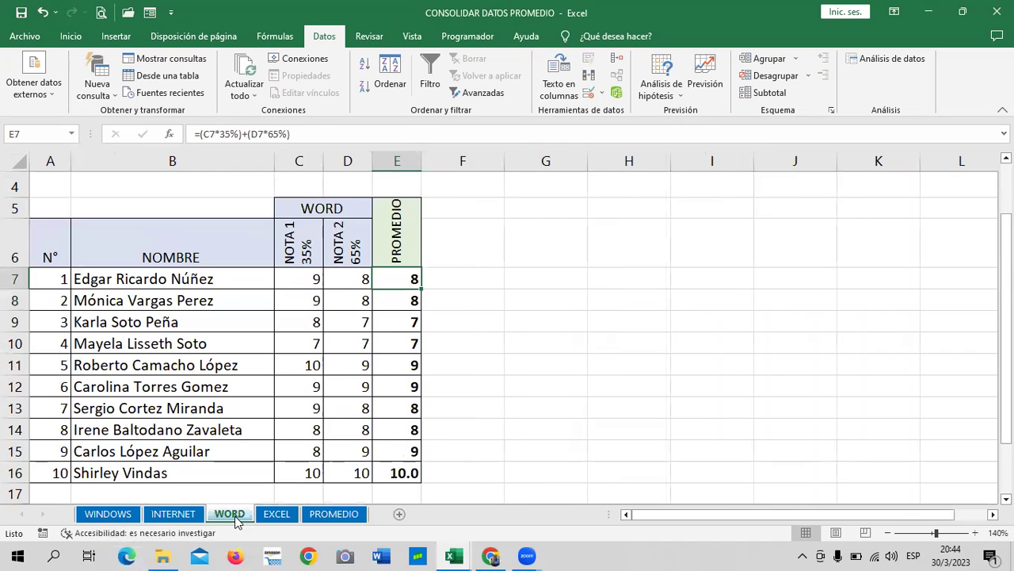
{"action": "left_click", "coordinate": [339, 276]}
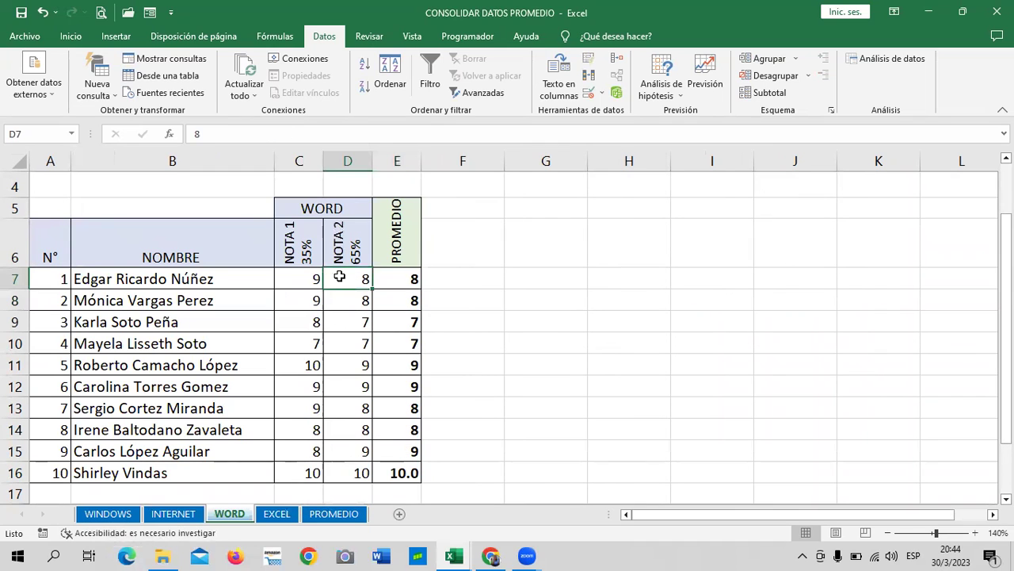
{"action": "type", "text": "10"}
{"action": "key", "text": "Return"}
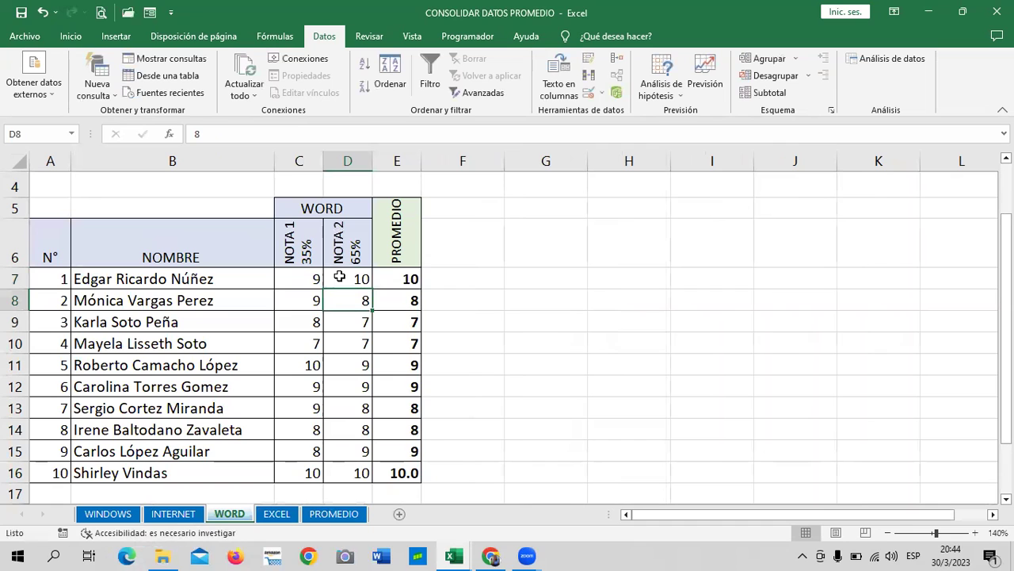
- Back on PROMEDIO, expand and collapse the source rows, then select C12
{"action": "left_click", "coordinate": [312, 513]}
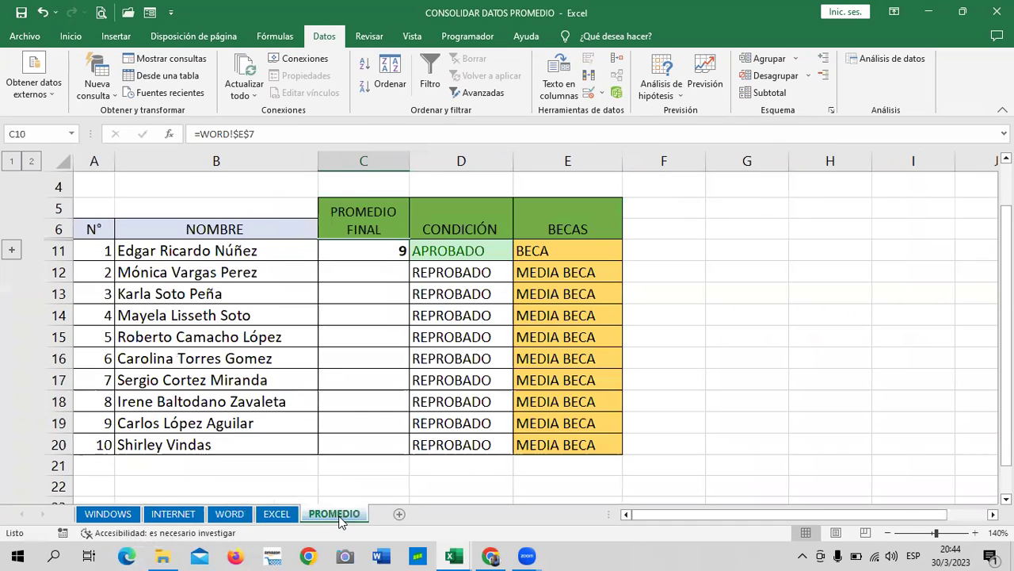
{"action": "left_click", "coordinate": [12, 250]}
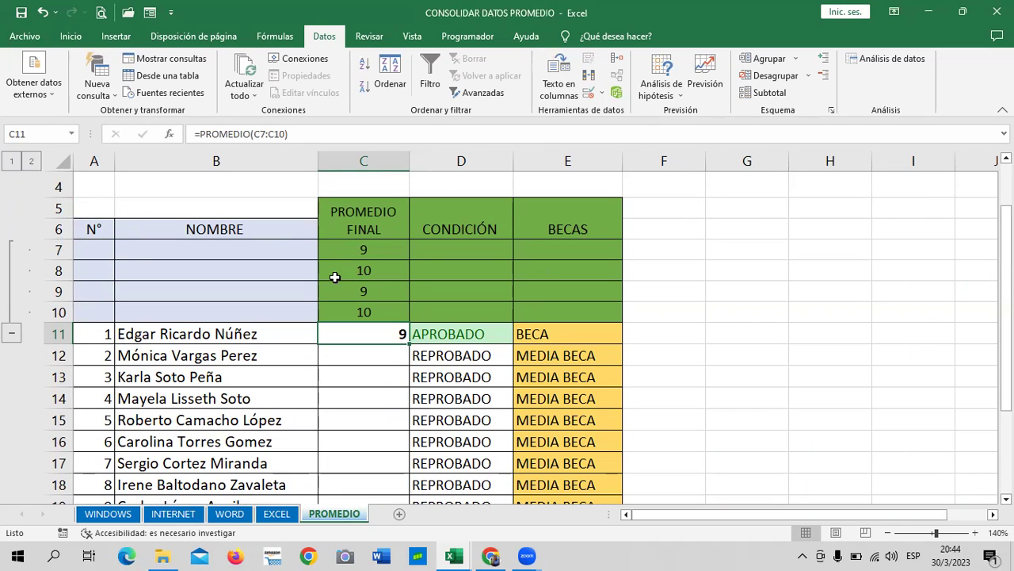
{"action": "left_click", "coordinate": [11, 336]}
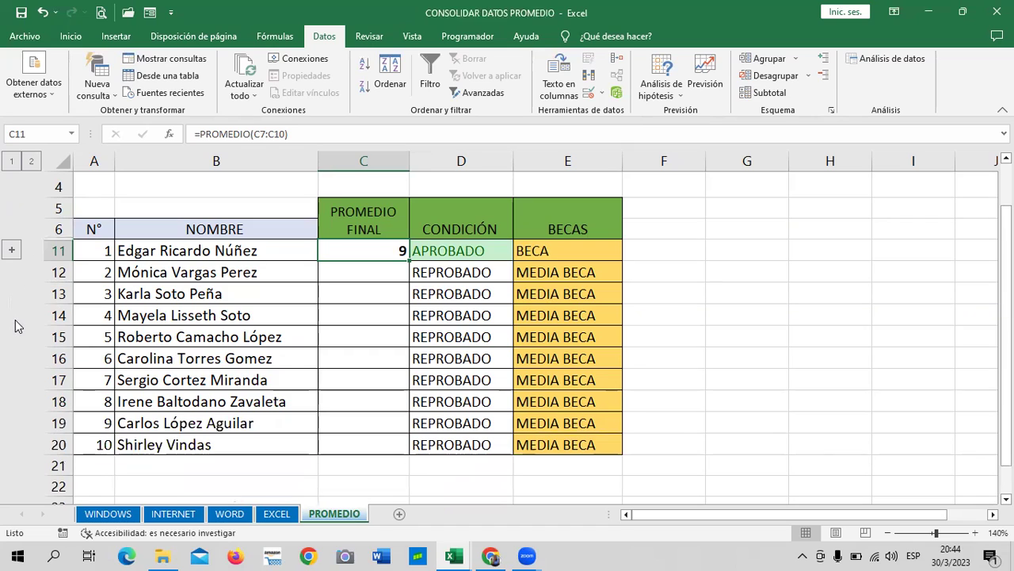
{"action": "left_click", "coordinate": [356, 265]}
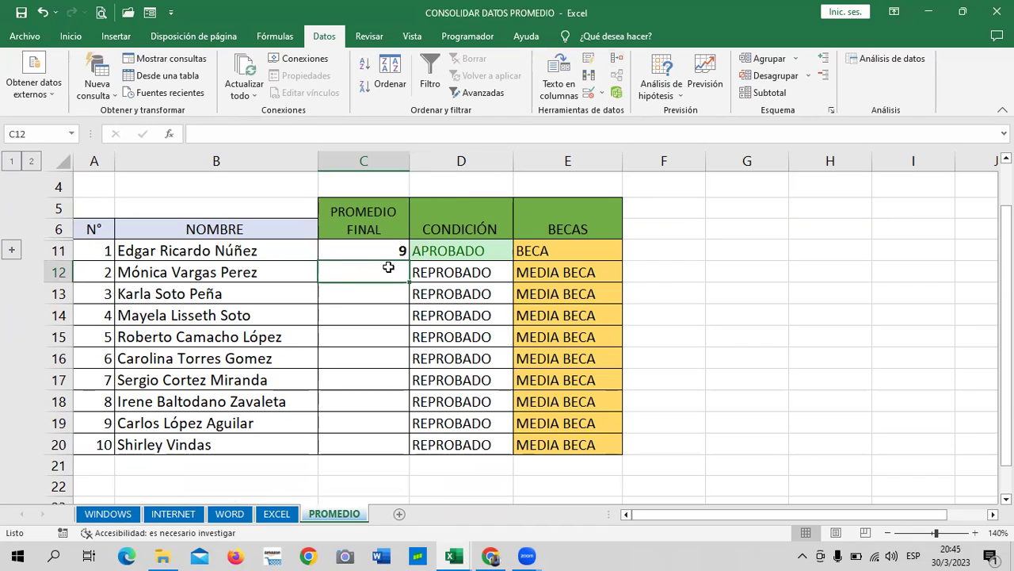
- Delete the old E7 references (EXCEL, WINDOWS, WORD, INTERNET) from the Consolidate reference list
{"action": "left_click", "coordinate": [617, 58]}
{"action": "left_click", "coordinate": [614, 231]}
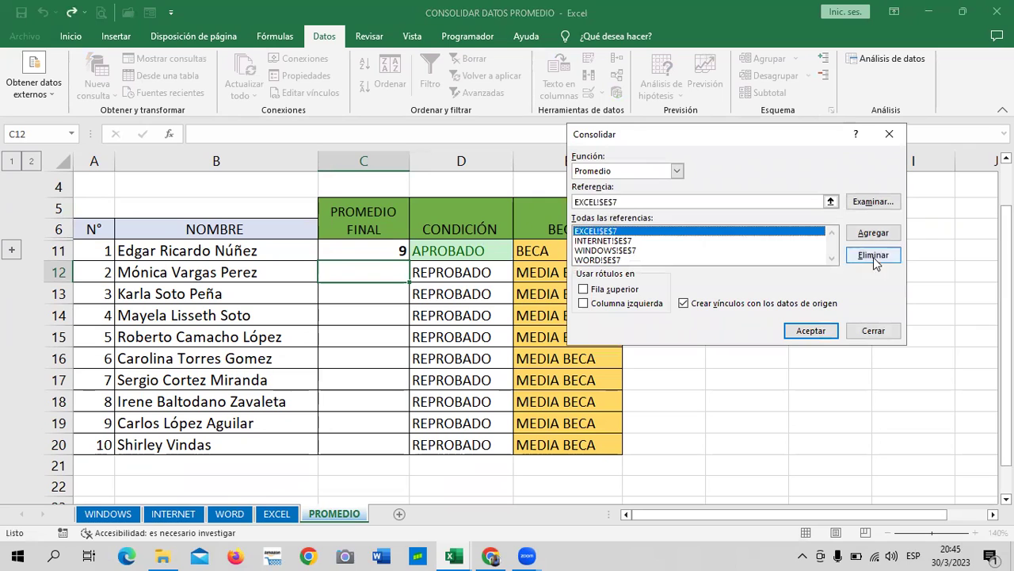
{"action": "left_click", "coordinate": [873, 255]}
{"action": "left_click", "coordinate": [640, 240]}
{"action": "left_click", "coordinate": [873, 254]}
{"action": "left_click", "coordinate": [618, 250]}
{"action": "left_click", "coordinate": [873, 255]}
{"action": "left_click", "coordinate": [673, 231]}
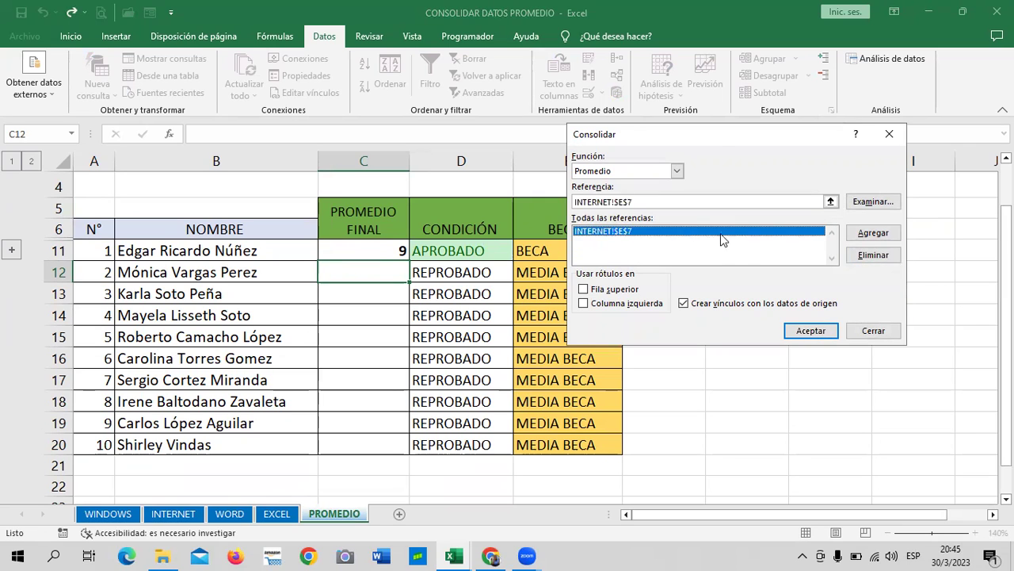
{"action": "left_click", "coordinate": [873, 254]}
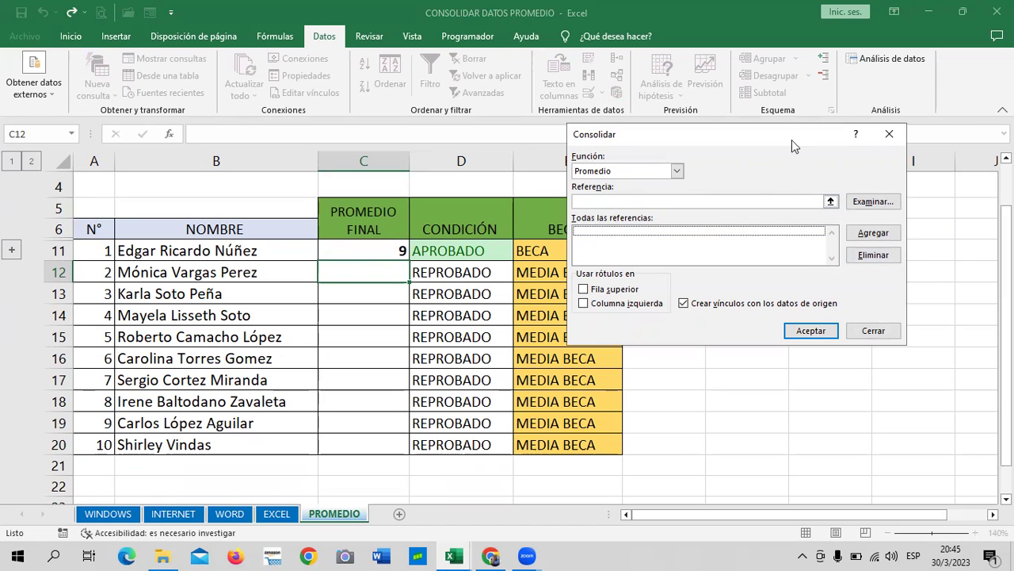
- Add WINDOWS, INTERNET, WORD and EXCEL !$E$8 as references and run the consolidation
{"action": "left_click_drag", "start_coordinate": [822, 121], "coordinate": [856, 113]}
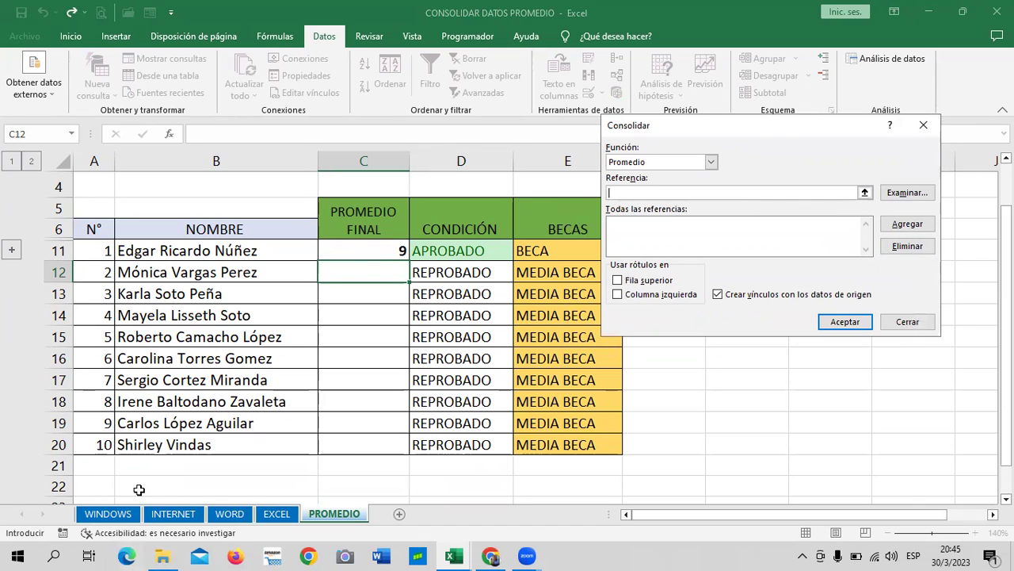
{"action": "left_click", "coordinate": [124, 515]}
{"action": "left_click", "coordinate": [402, 302]}
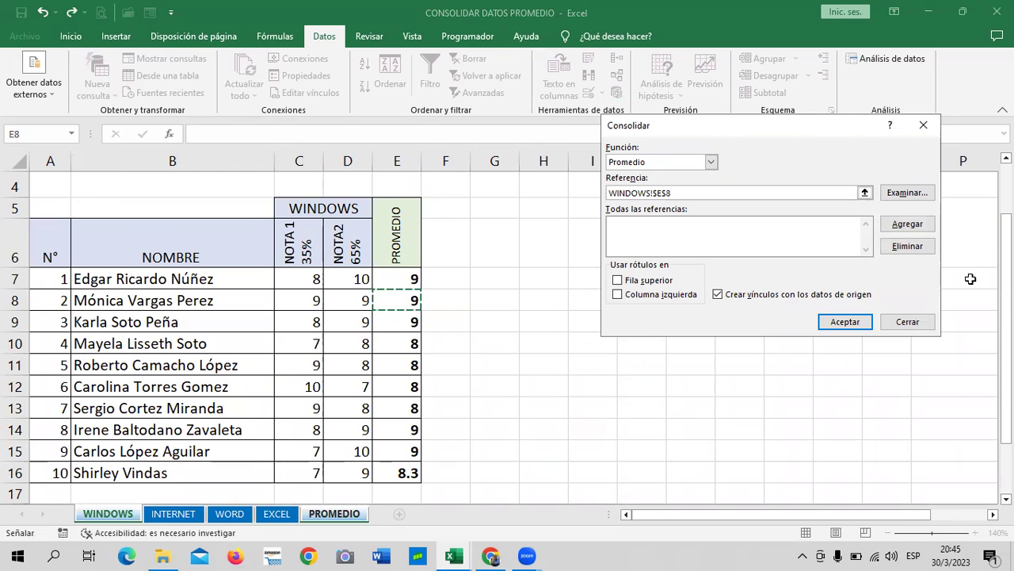
{"action": "left_click", "coordinate": [908, 225]}
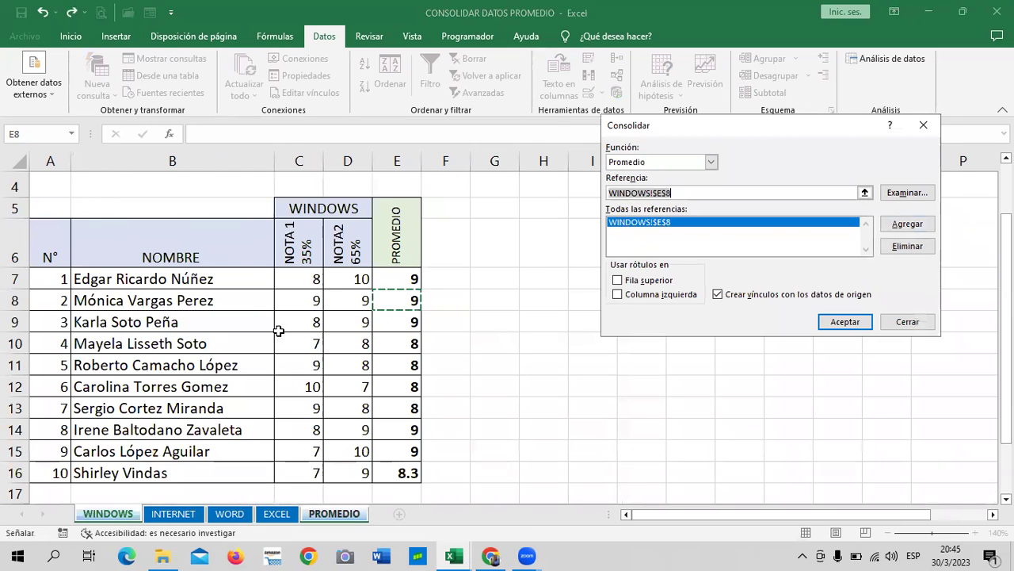
{"action": "left_click", "coordinate": [173, 514]}
{"action": "left_click", "coordinate": [907, 224]}
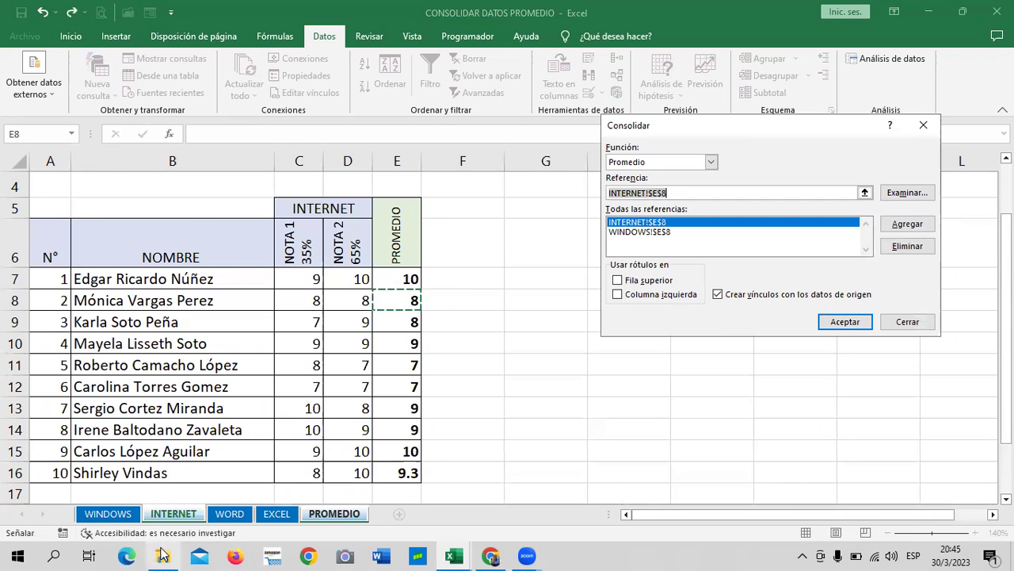
{"action": "left_click", "coordinate": [227, 515]}
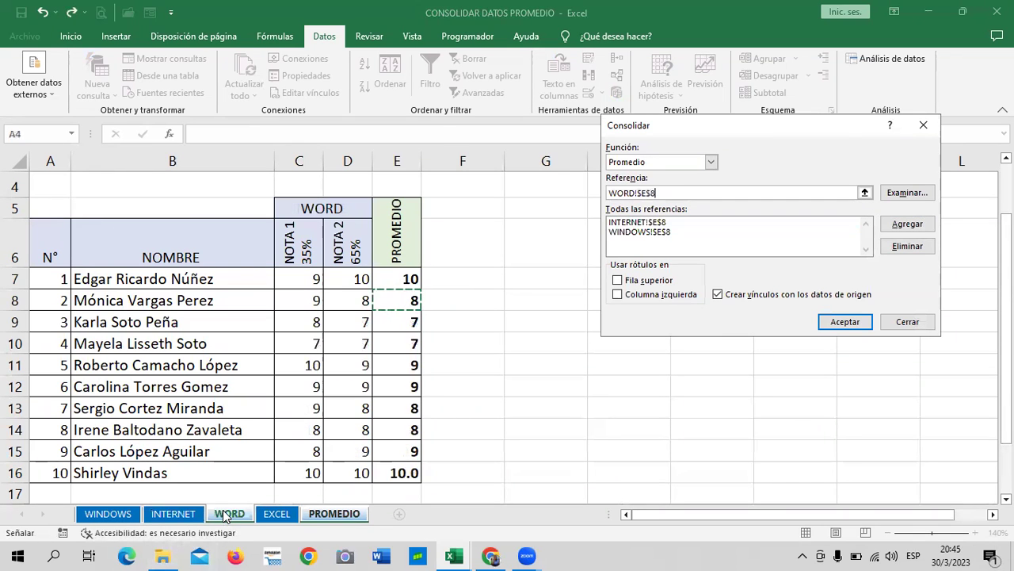
{"action": "left_click", "coordinate": [896, 225]}
{"action": "left_click", "coordinate": [277, 514]}
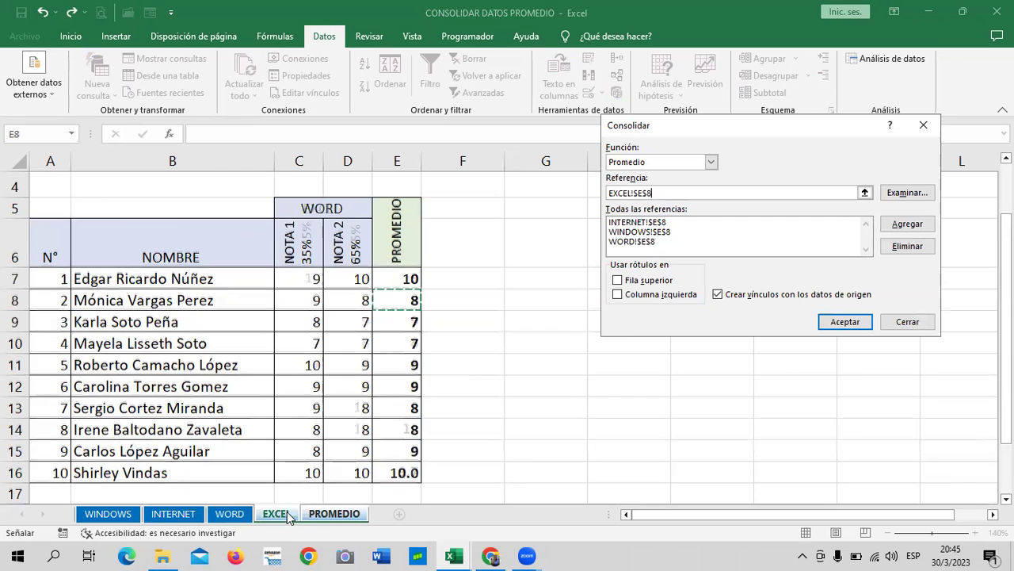
{"action": "left_click", "coordinate": [905, 228]}
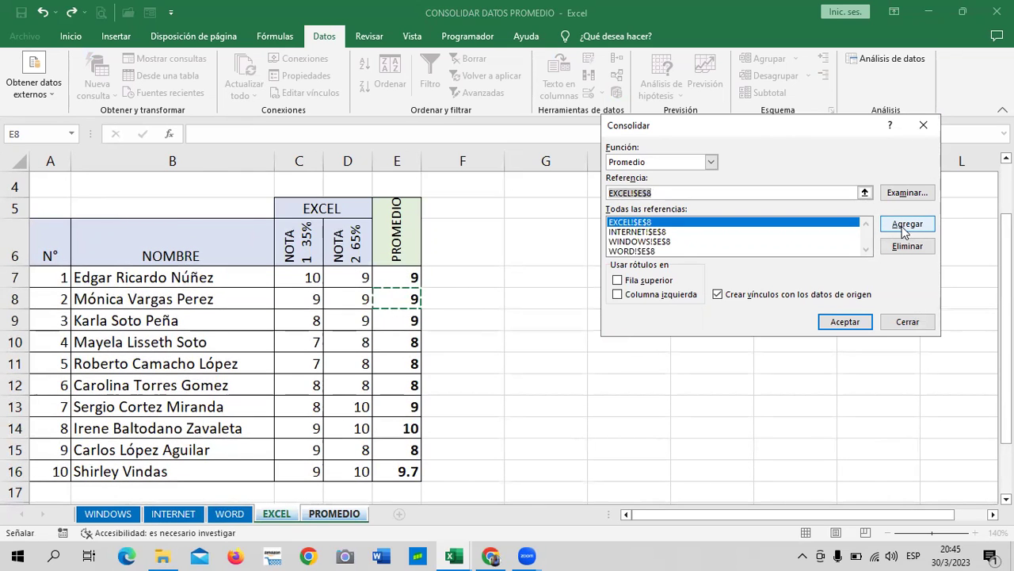
{"action": "left_click", "coordinate": [851, 324]}
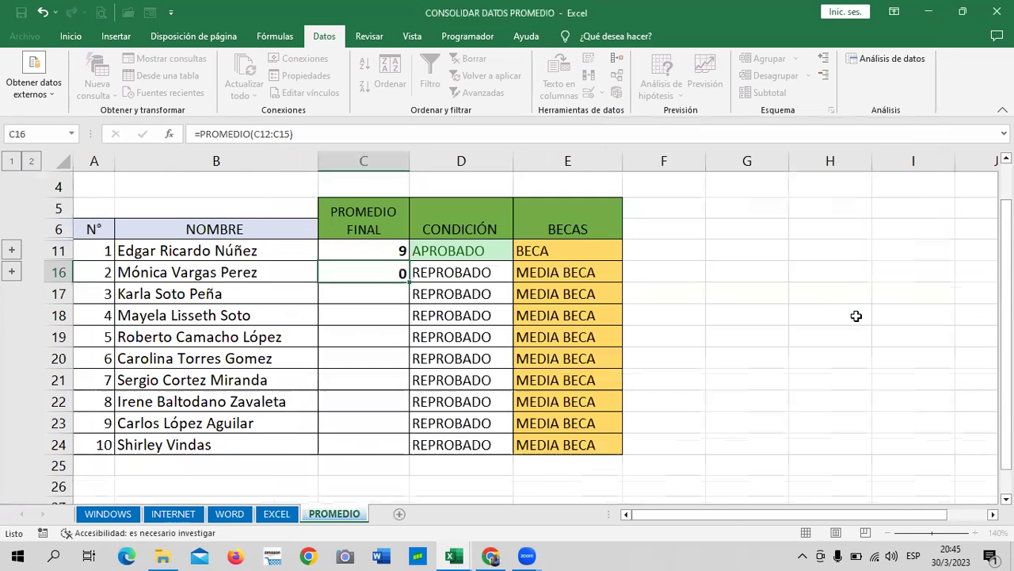
{"action": "left_click", "coordinate": [851, 290]}
- Expand and collapse the grouped source values under row 16 to check the consolidated result
{"action": "left_click", "coordinate": [369, 269]}
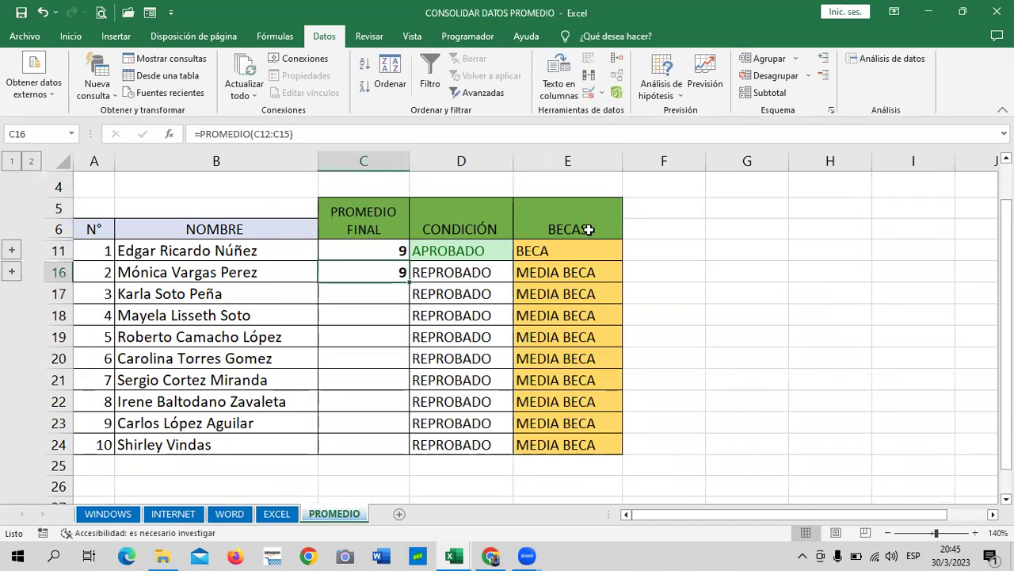
{"action": "left_click", "coordinate": [11, 272]}
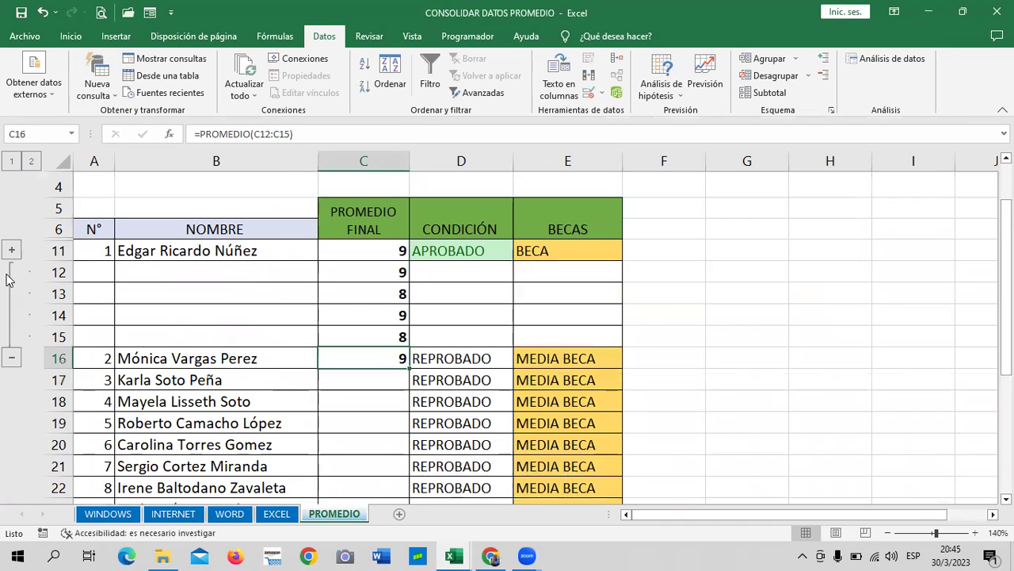
{"action": "left_click", "coordinate": [12, 357]}
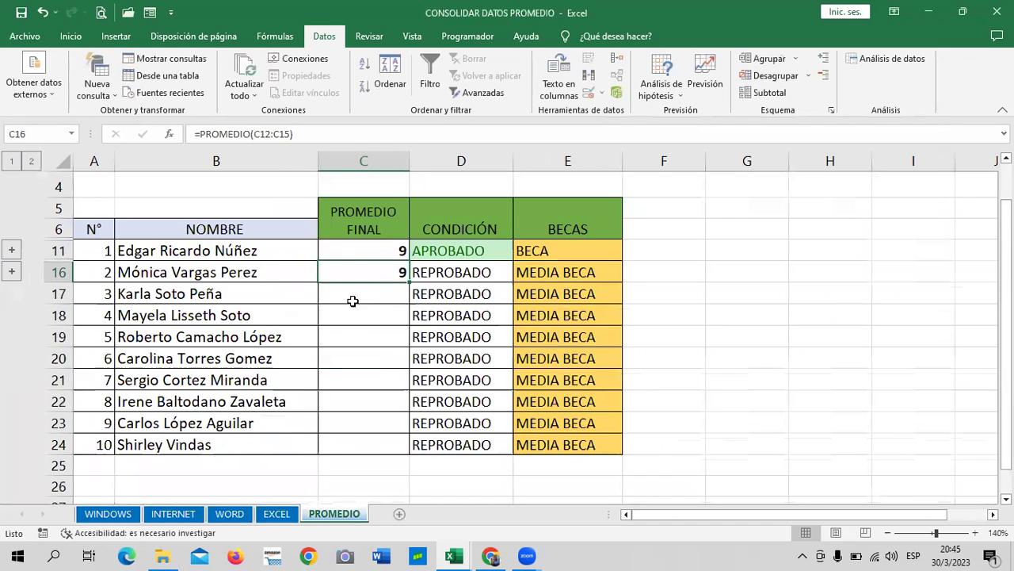
{"action": "left_click", "coordinate": [353, 294]}
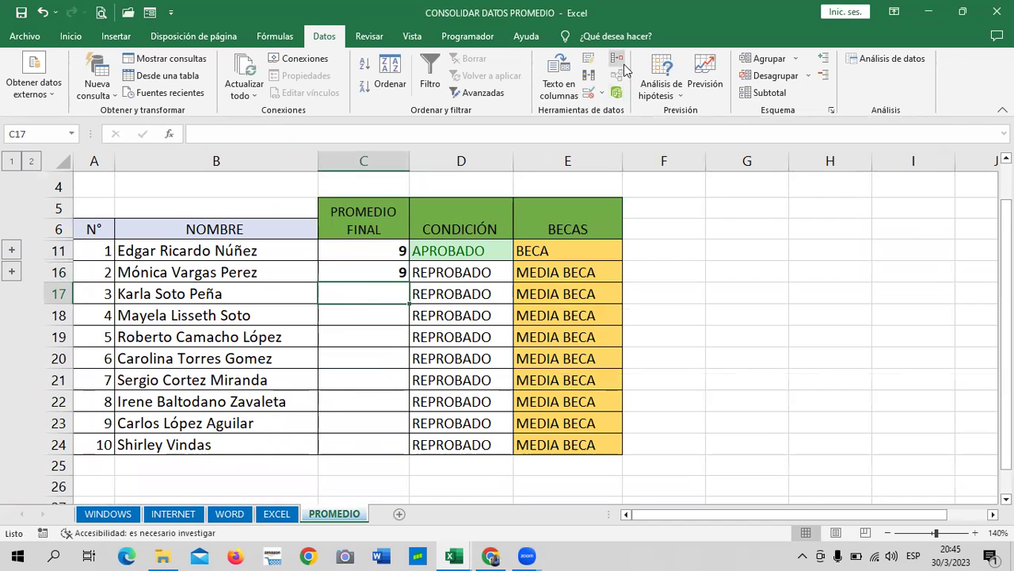
{"action": "left_click", "coordinate": [617, 58]}
- Turn off linking to source data and clear the four old E8 references from the list
{"action": "left_click", "coordinate": [718, 295]}
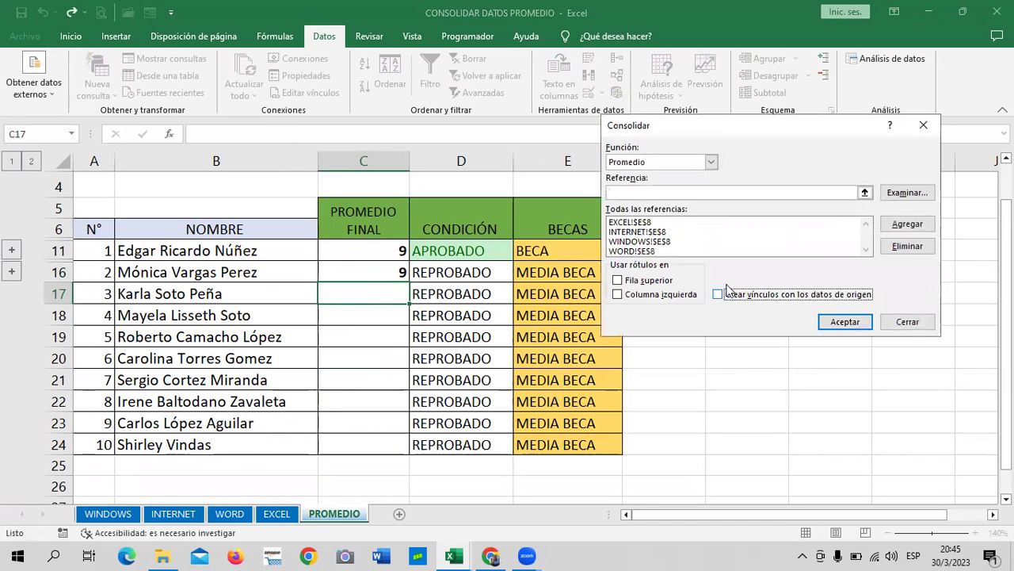
{"action": "left_click", "coordinate": [654, 250]}
{"action": "left_click", "coordinate": [907, 224]}
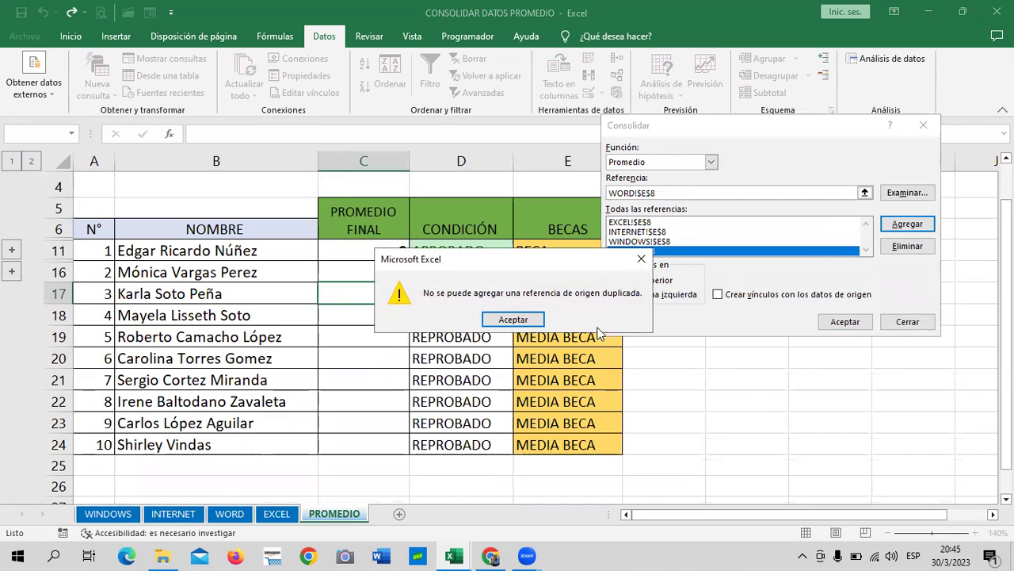
{"action": "left_click", "coordinate": [523, 321]}
{"action": "left_click", "coordinate": [904, 246]}
{"action": "left_click", "coordinate": [708, 241]}
{"action": "left_click", "coordinate": [907, 246]}
{"action": "left_click", "coordinate": [717, 232]}
{"action": "left_click", "coordinate": [907, 246]}
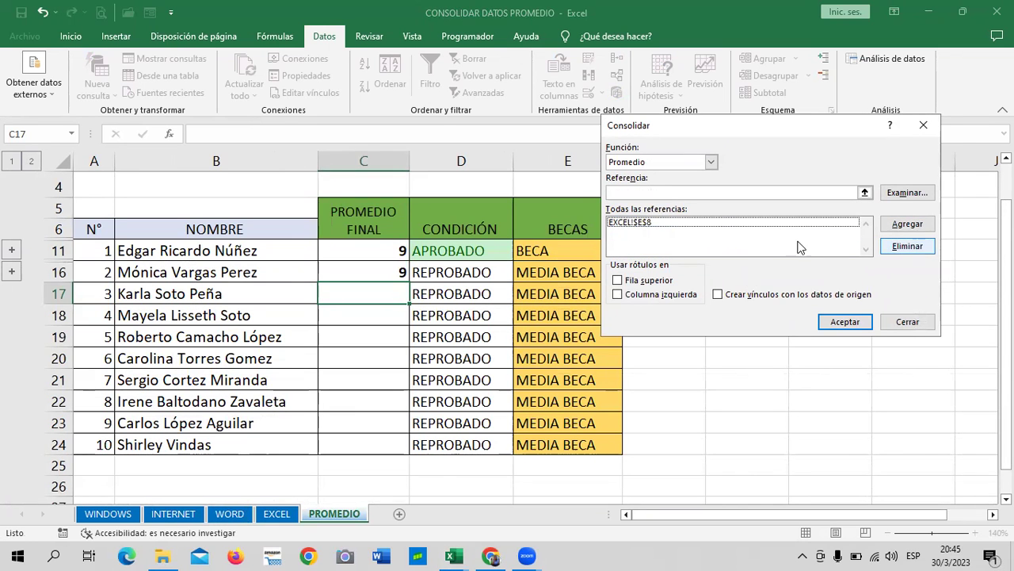
{"action": "left_click", "coordinate": [680, 224]}
{"action": "left_click", "coordinate": [907, 246]}
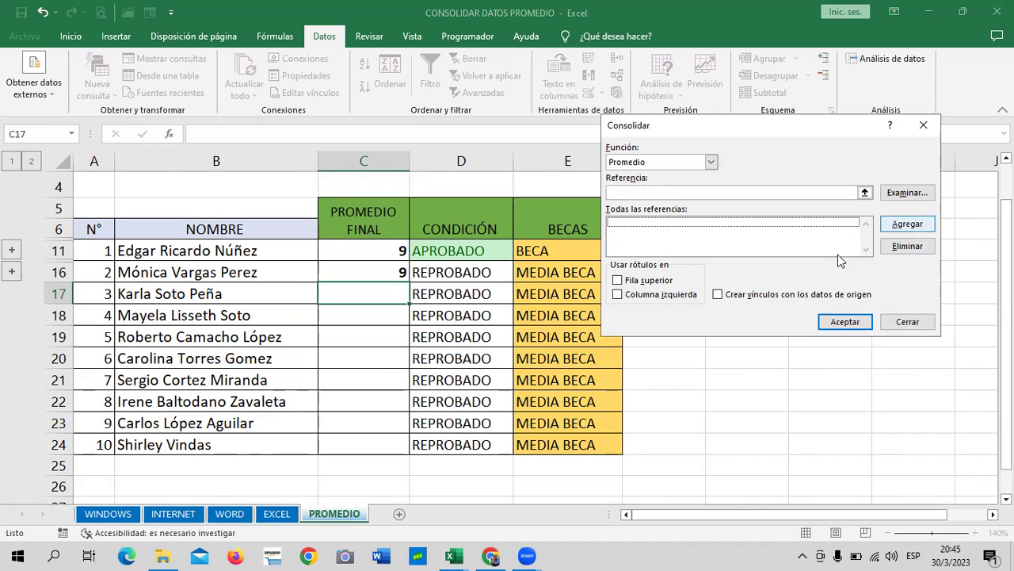
- Add WINDOWS, INTERNET, WORD and EXCEL !$E$9 references and consolidate, giving the third student 8
{"action": "left_click", "coordinate": [734, 192]}
{"action": "left_click_drag", "start_coordinate": [778, 128], "coordinate": [785, 100]}
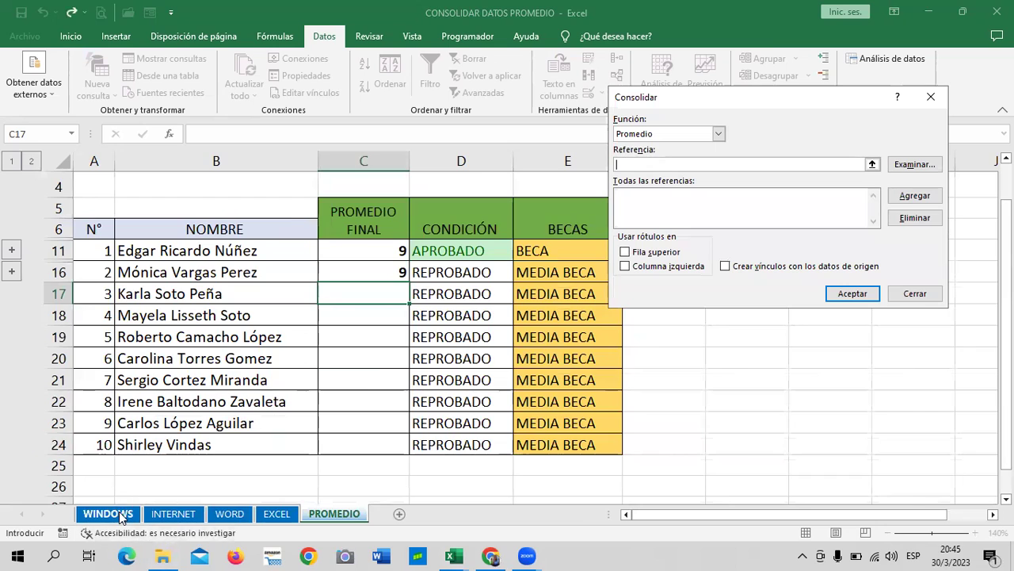
{"action": "left_click", "coordinate": [121, 510]}
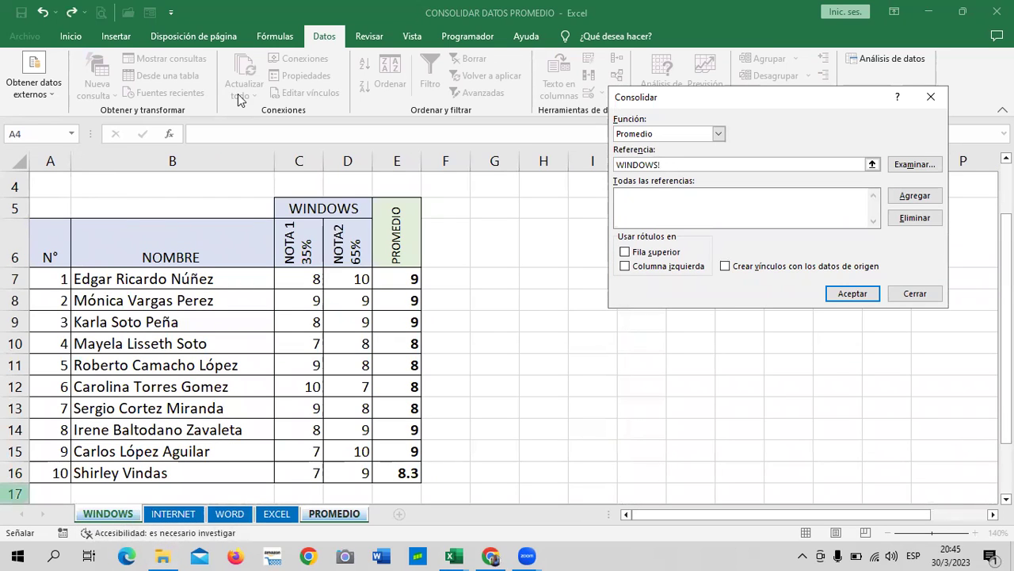
{"action": "left_click", "coordinate": [391, 322]}
{"action": "left_click", "coordinate": [914, 195]}
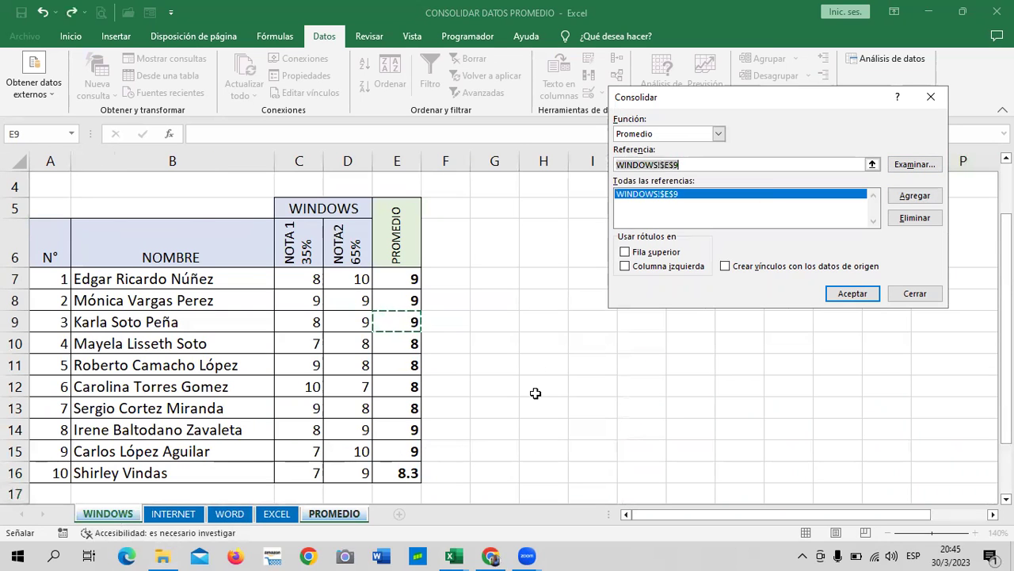
{"action": "left_click", "coordinate": [173, 513]}
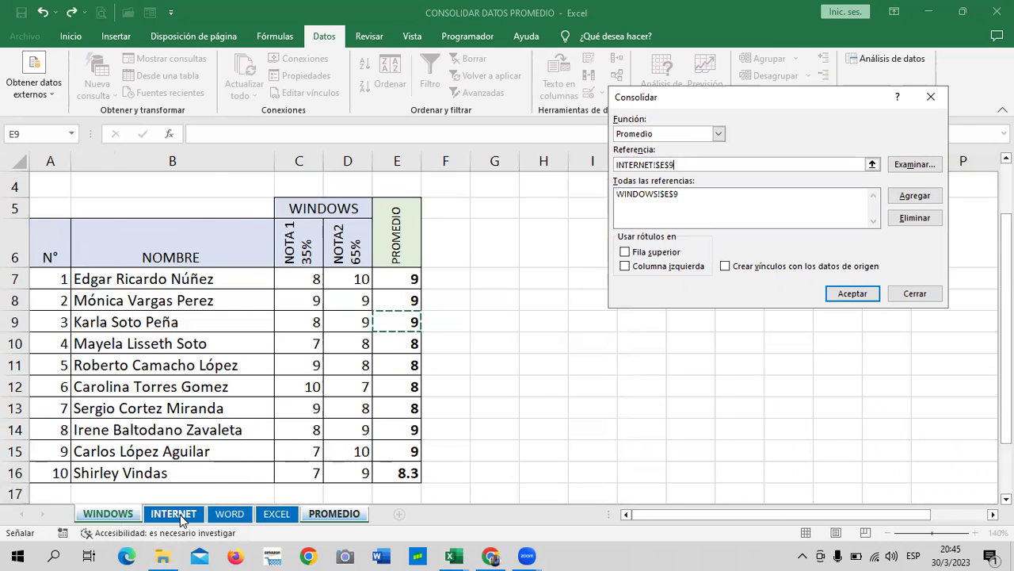
{"action": "left_click", "coordinate": [914, 195]}
{"action": "left_click", "coordinate": [230, 513]}
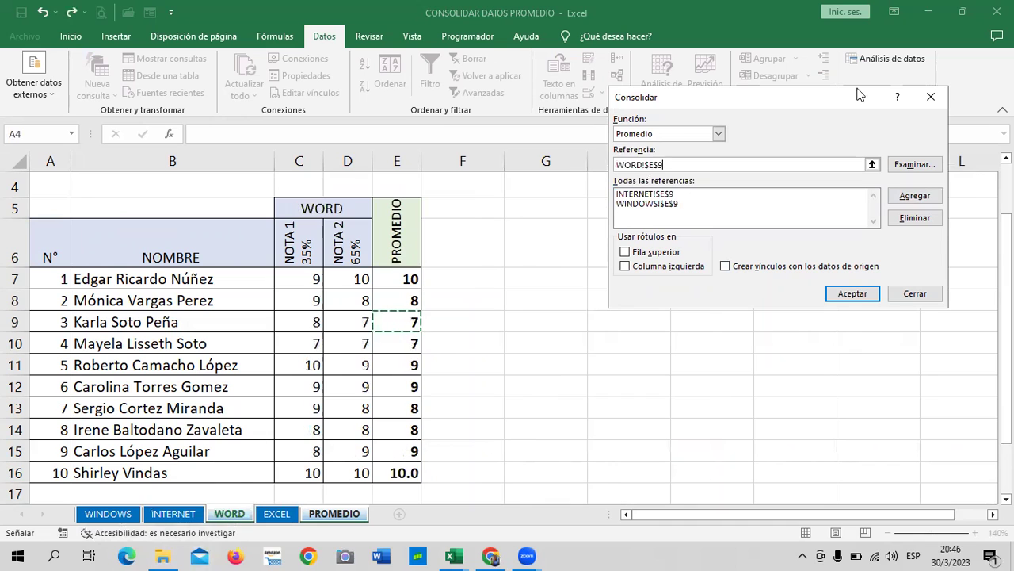
{"action": "left_click", "coordinate": [916, 195]}
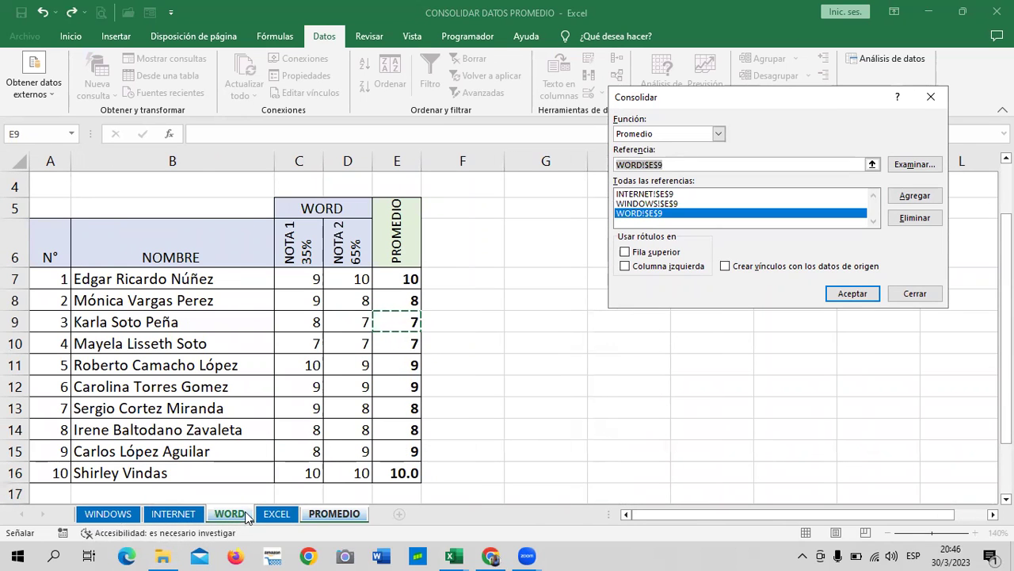
{"action": "left_click", "coordinate": [273, 513]}
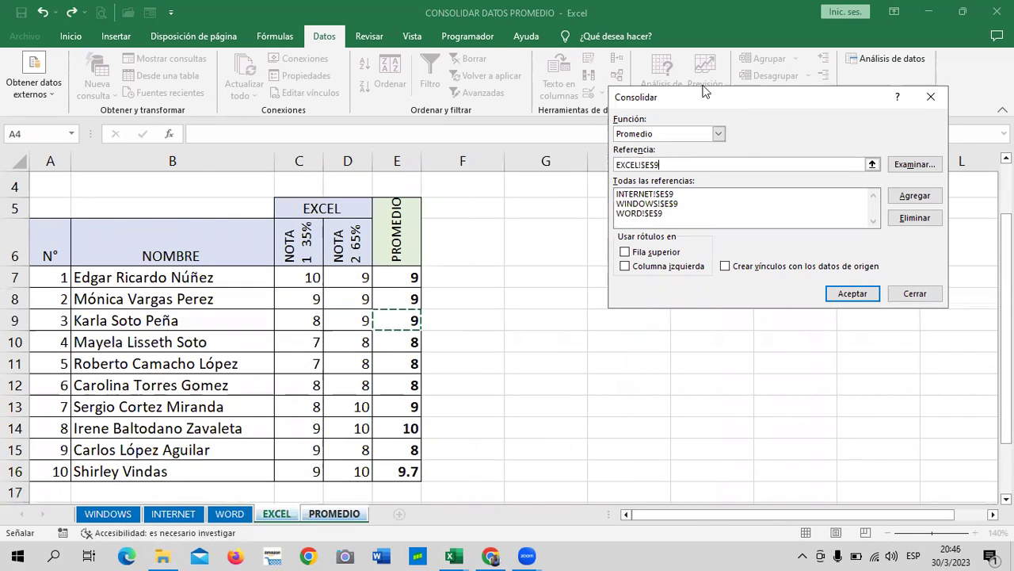
{"action": "left_click", "coordinate": [914, 196]}
{"action": "left_click", "coordinate": [848, 294]}
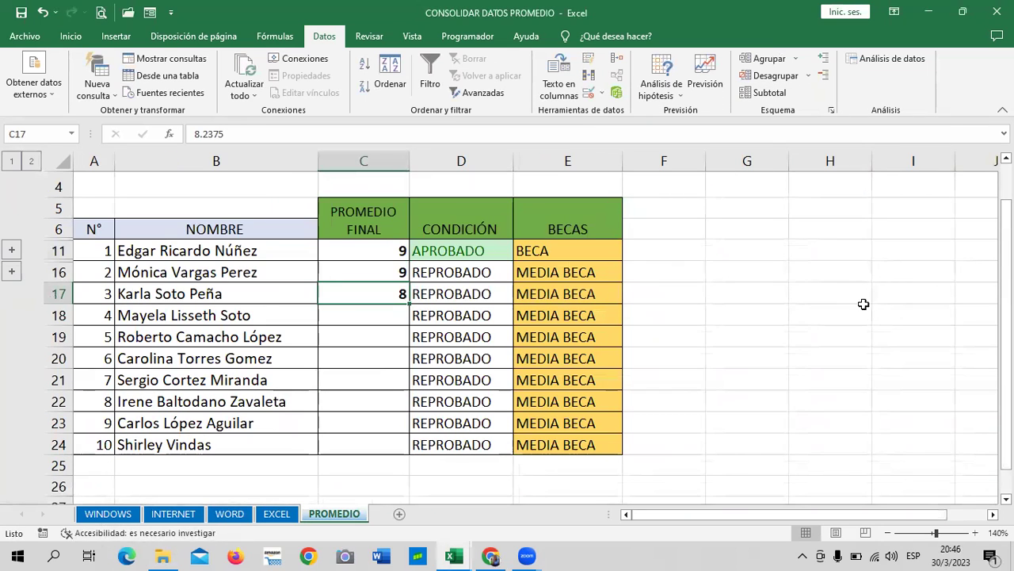
{"action": "left_click_drag", "start_coordinate": [864, 305], "coordinate": [867, 291]}
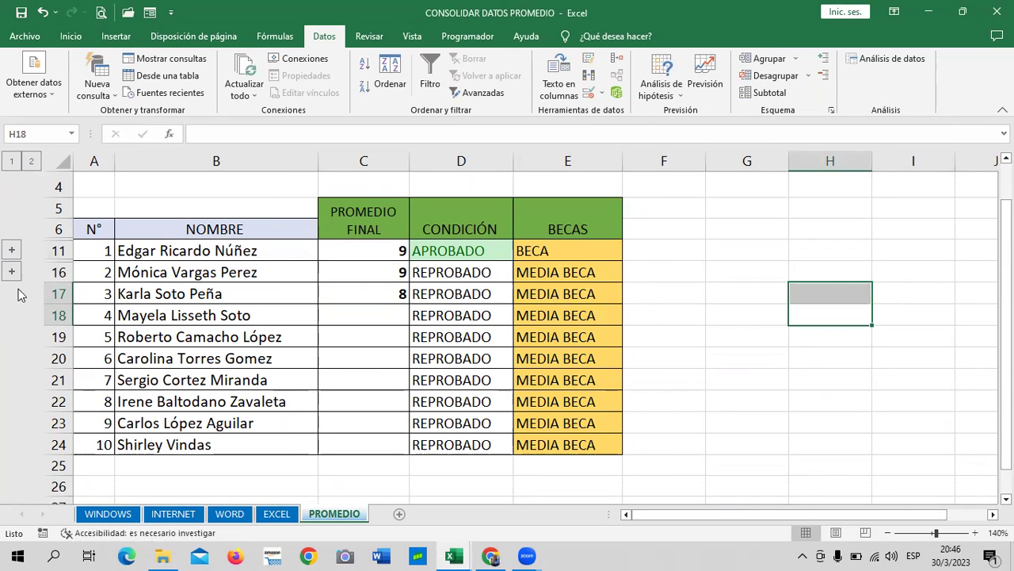
- Change the third student's WINDOWS C9 grade to 10 and INTERNET C9 grade to 9
{"action": "left_click", "coordinate": [379, 289]}
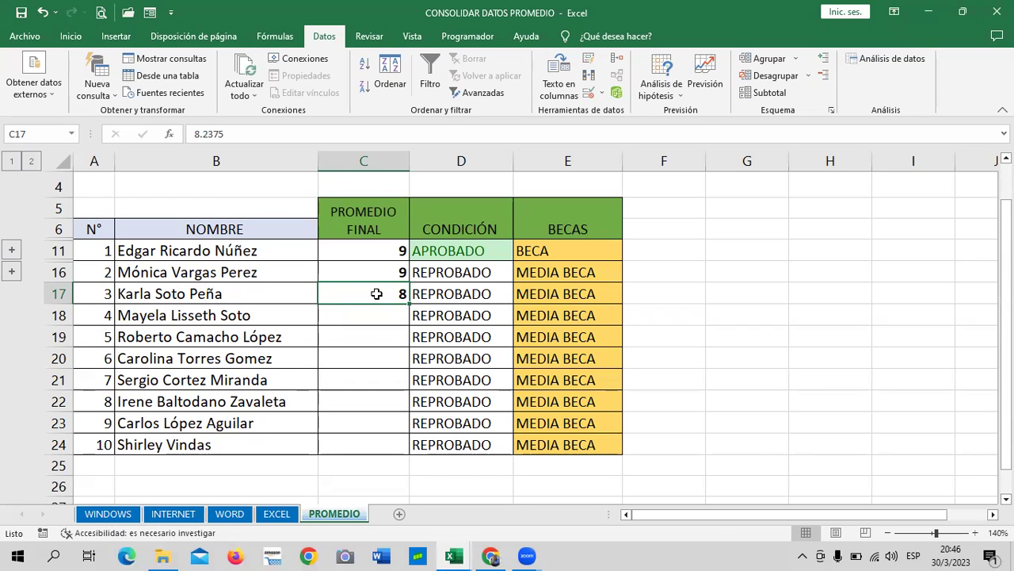
{"action": "left_click", "coordinate": [108, 513]}
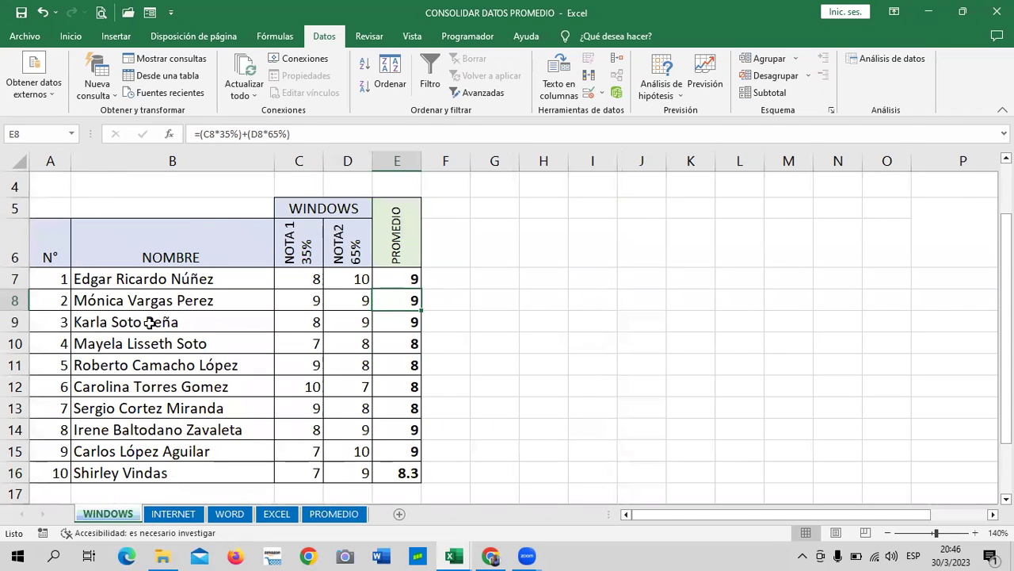
{"action": "left_click", "coordinate": [366, 322]}
{"action": "left_click", "coordinate": [286, 320]}
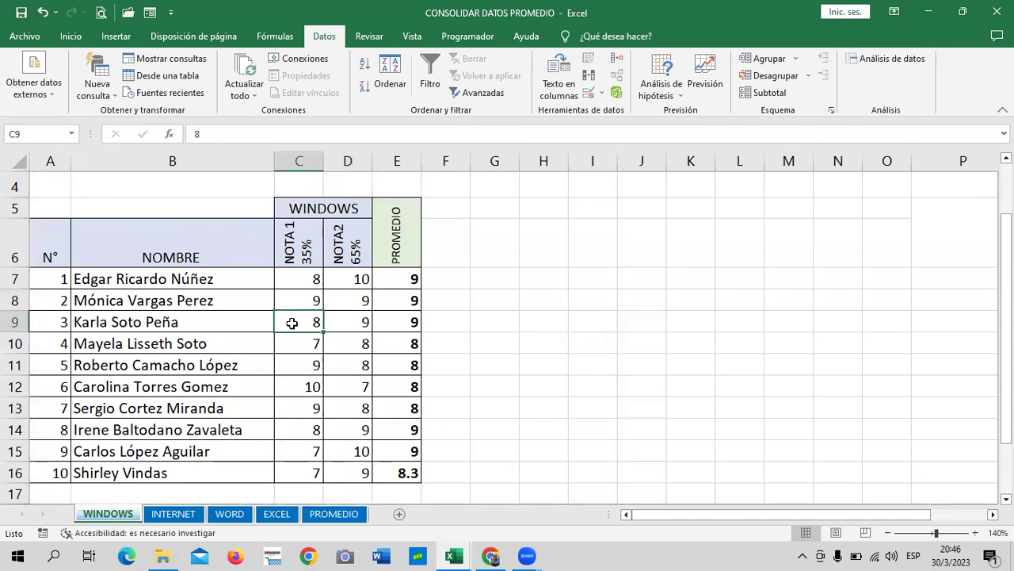
{"action": "type", "text": "10"}
{"action": "key", "text": "Return"}
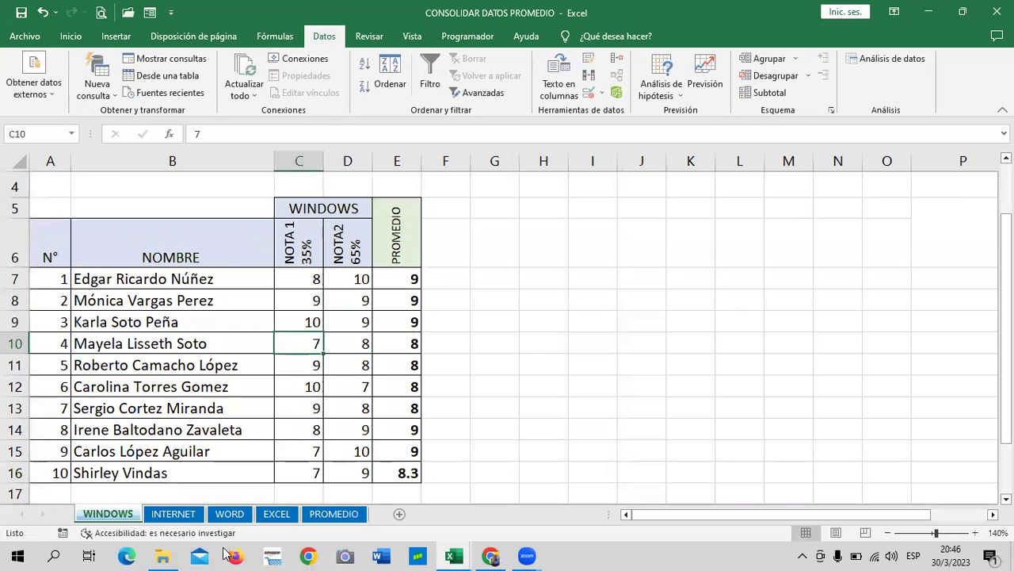
{"action": "left_click", "coordinate": [185, 517]}
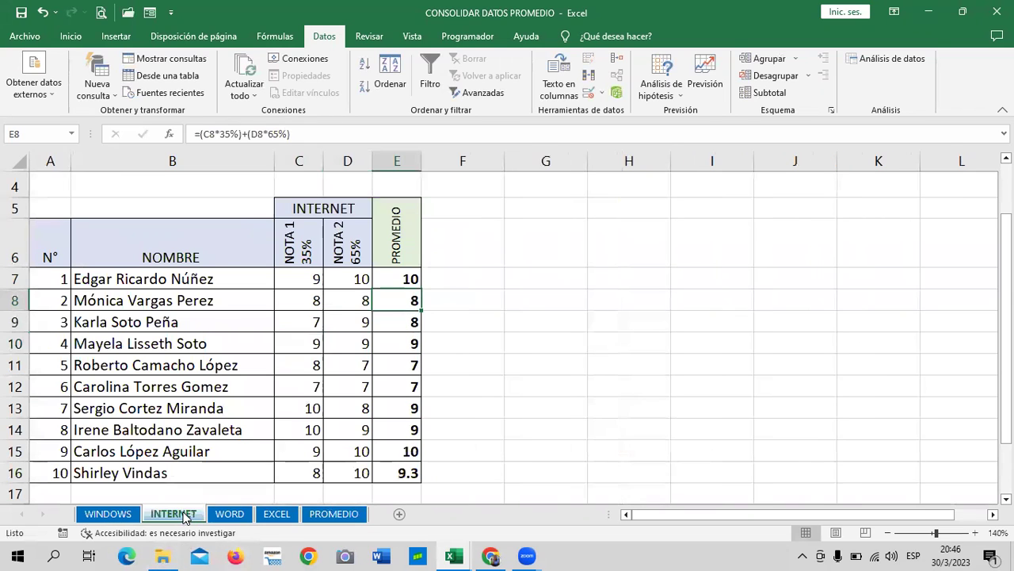
{"action": "left_click", "coordinate": [301, 321]}
{"action": "type", "text": "9"}
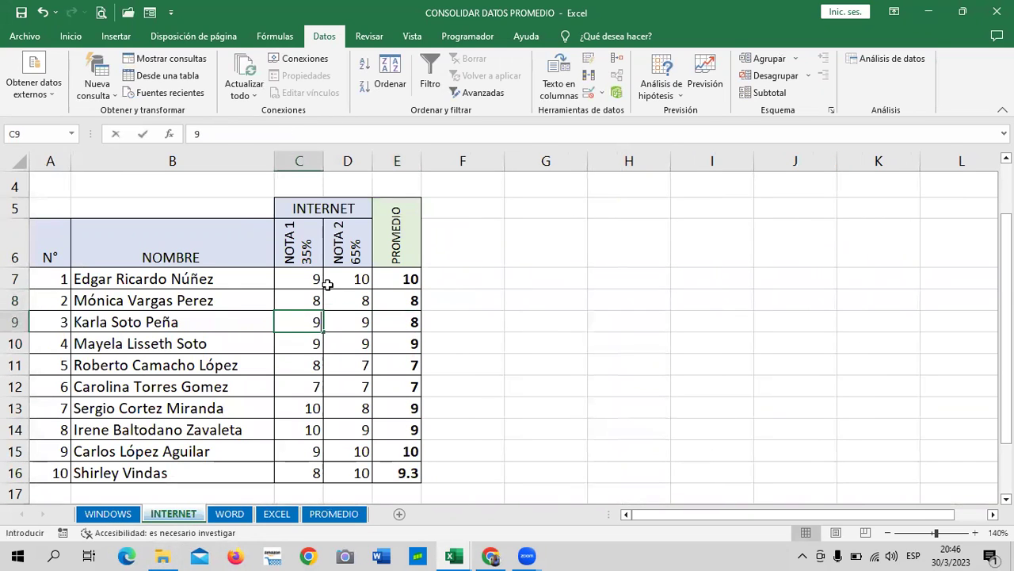
{"action": "key", "text": "Return"}
{"action": "left_click", "coordinate": [528, 333]}
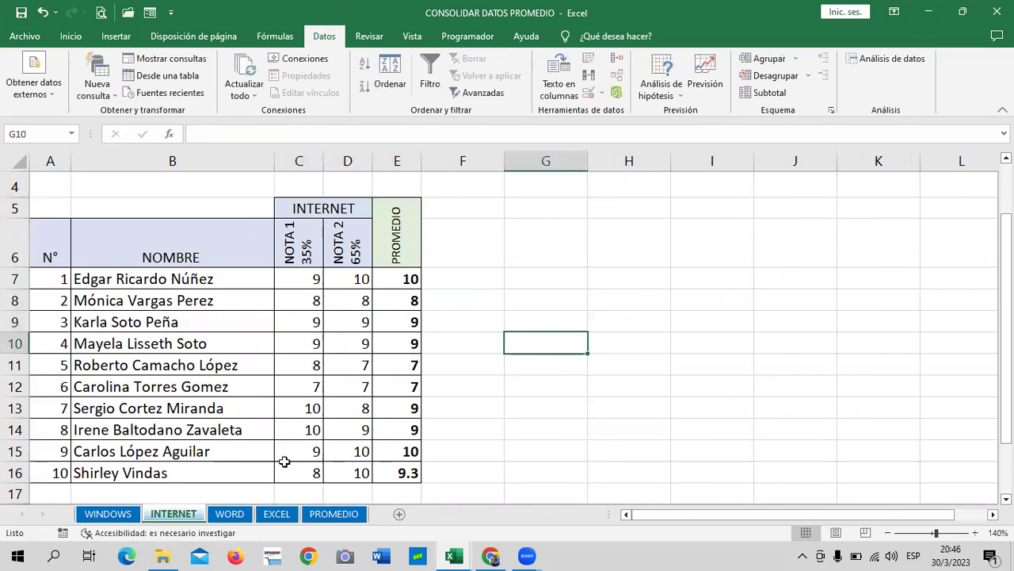
- Set the third student's WORD D9 and EXCEL C9 grades to 9, then return to PROMEDIO
{"action": "left_click", "coordinate": [230, 513]}
{"action": "left_click", "coordinate": [300, 322]}
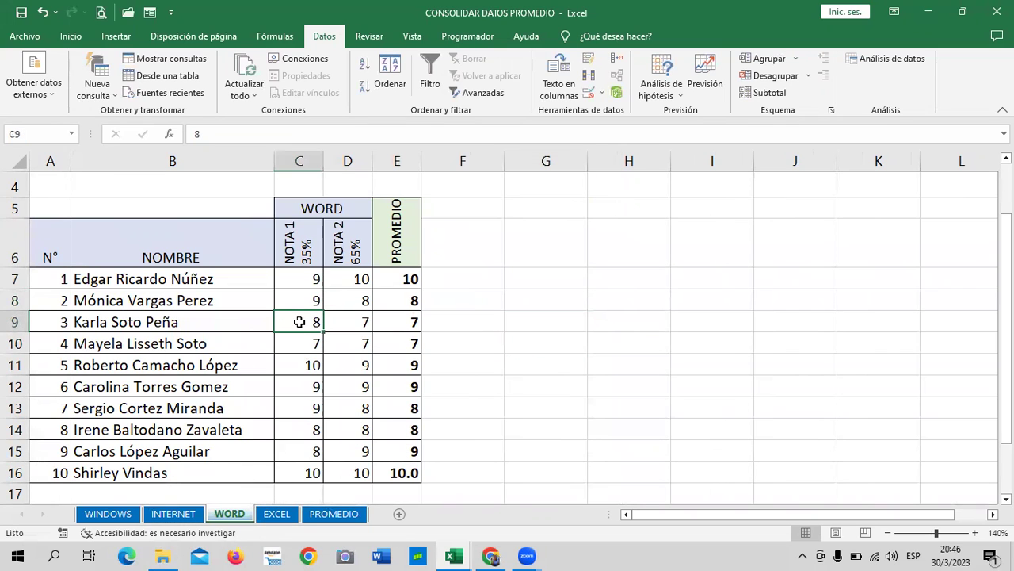
{"action": "left_click", "coordinate": [339, 321]}
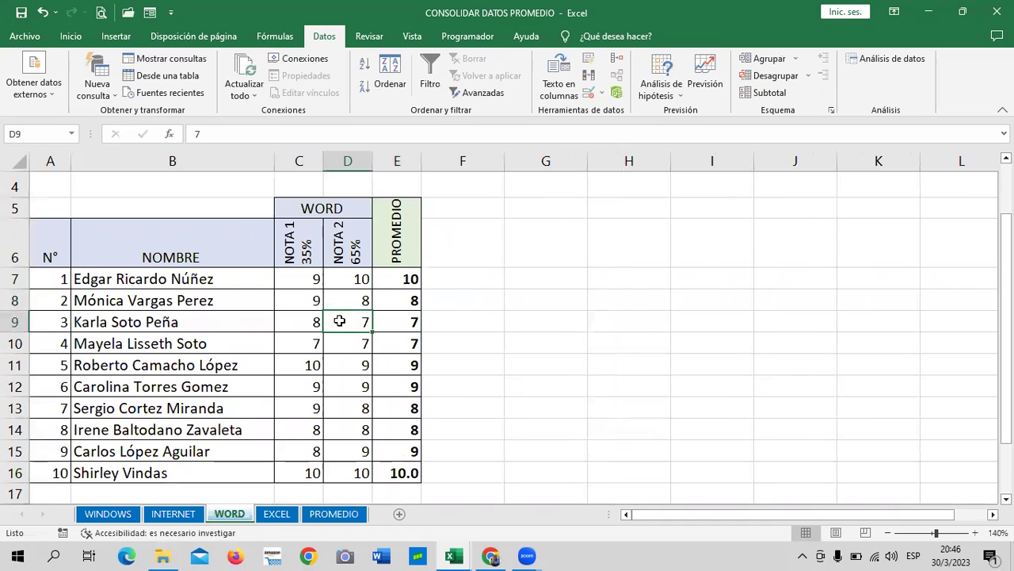
{"action": "type", "text": "9"}
{"action": "key", "text": "Return"}
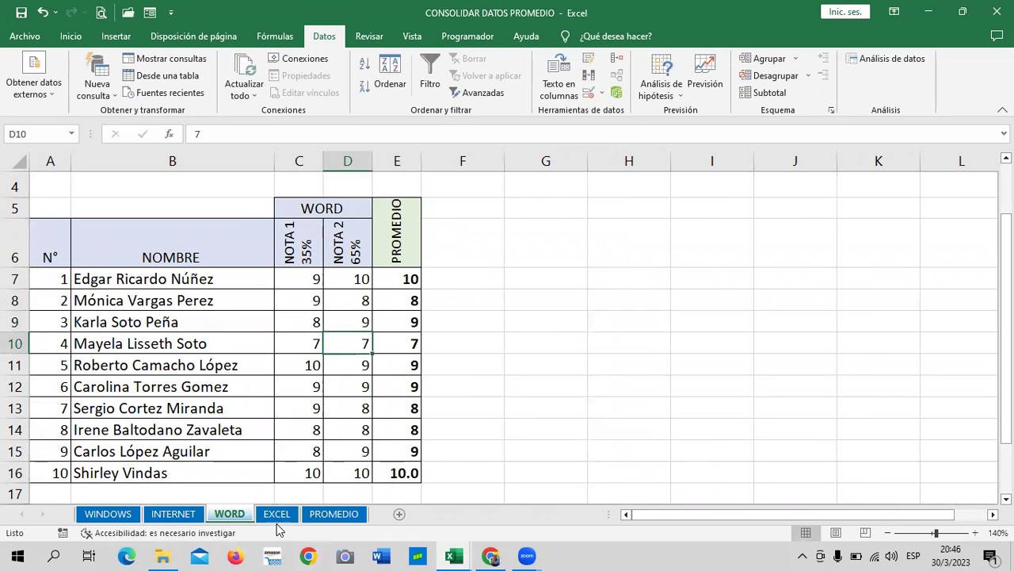
{"action": "left_click", "coordinate": [277, 515]}
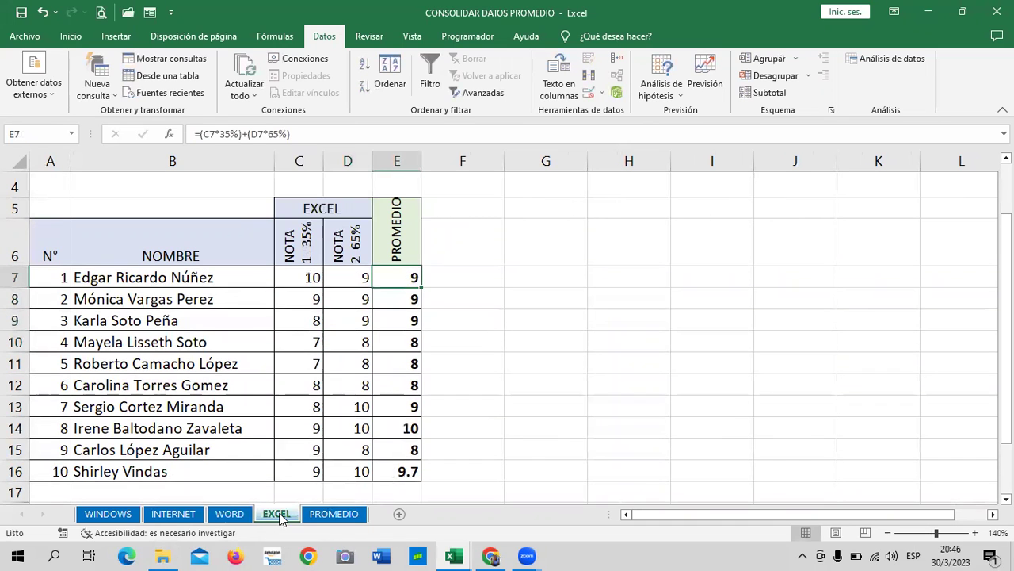
{"action": "left_click", "coordinate": [296, 321]}
{"action": "type", "text": "9"}
{"action": "key", "text": "Return"}
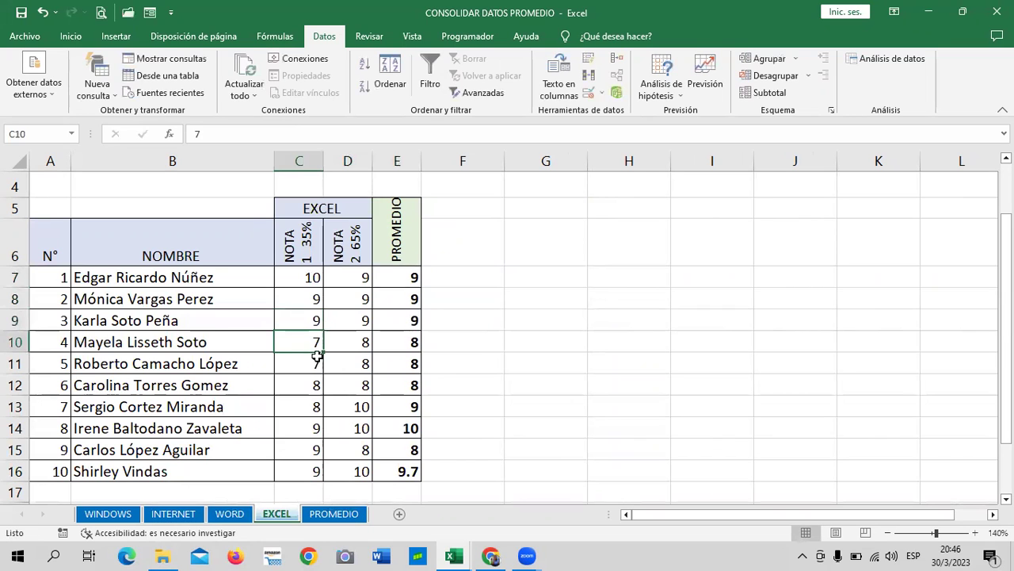
{"action": "left_click", "coordinate": [546, 362]}
{"action": "left_click", "coordinate": [334, 514]}
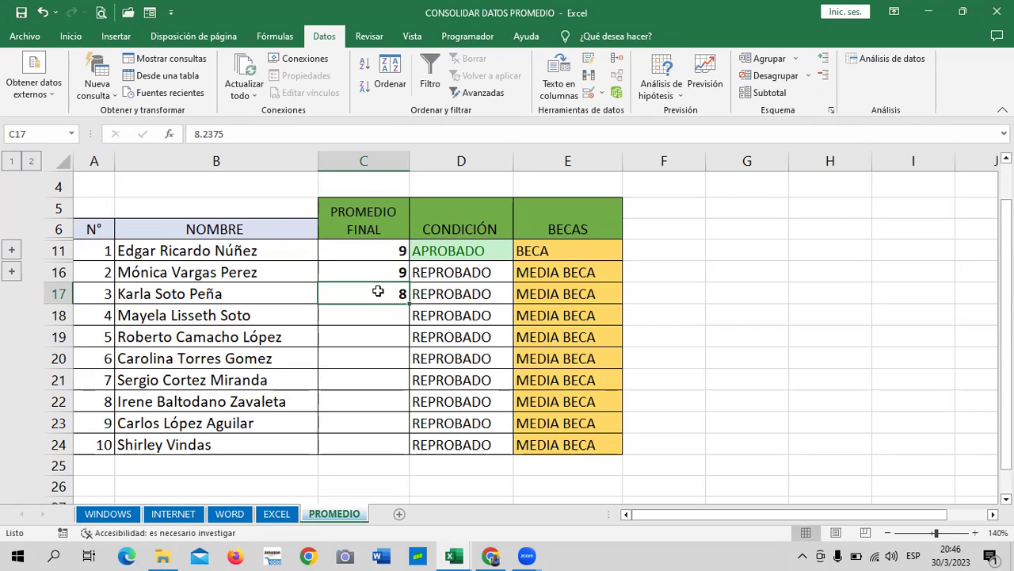
{"action": "left_click", "coordinate": [388, 331]}
{"action": "left_click", "coordinate": [382, 292]}
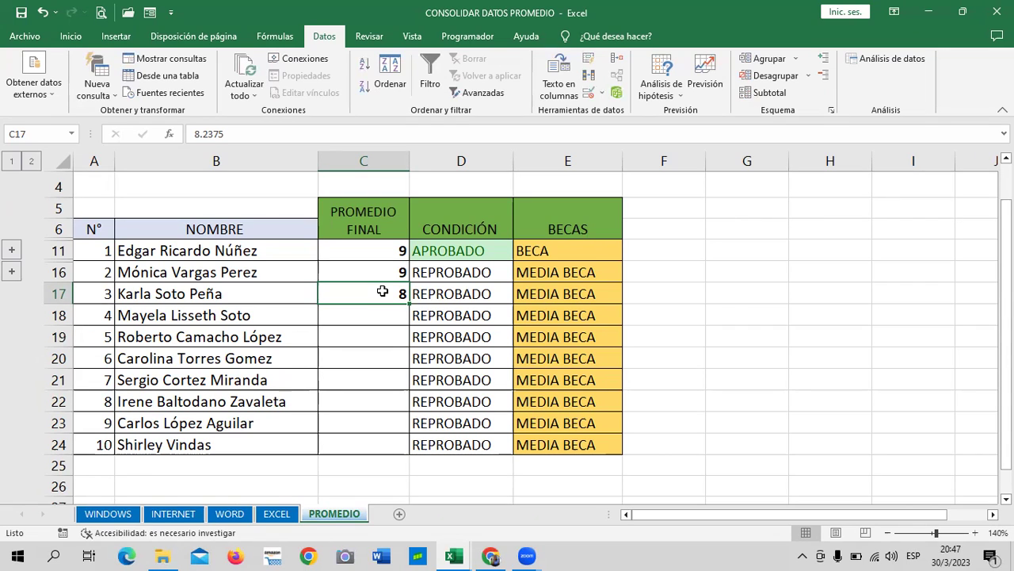
- Inspect the BECAS formulas in E16 and E11 and the average formula in C11 without changing them
{"action": "left_click", "coordinate": [569, 274]}
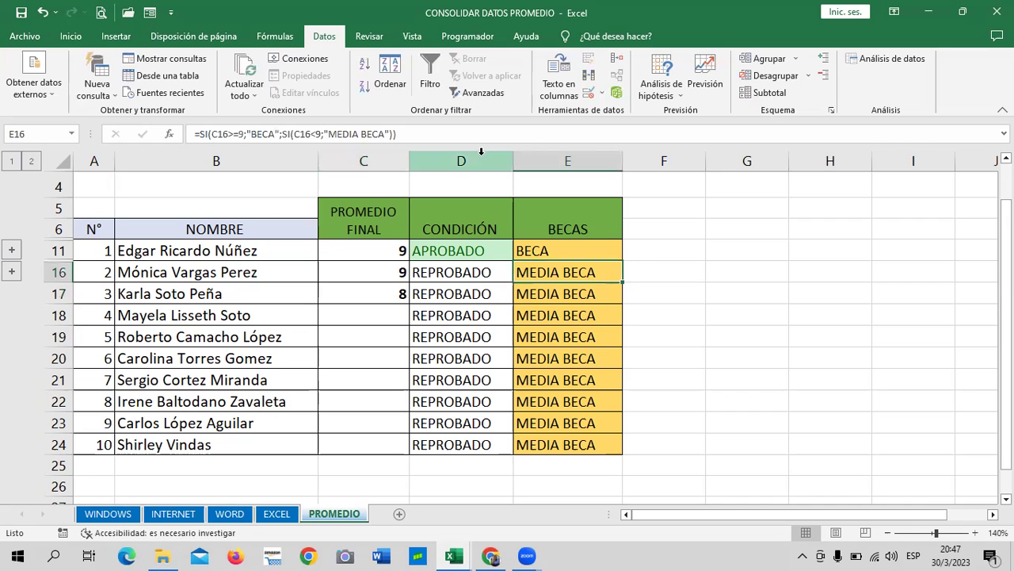
{"action": "left_click", "coordinate": [488, 131]}
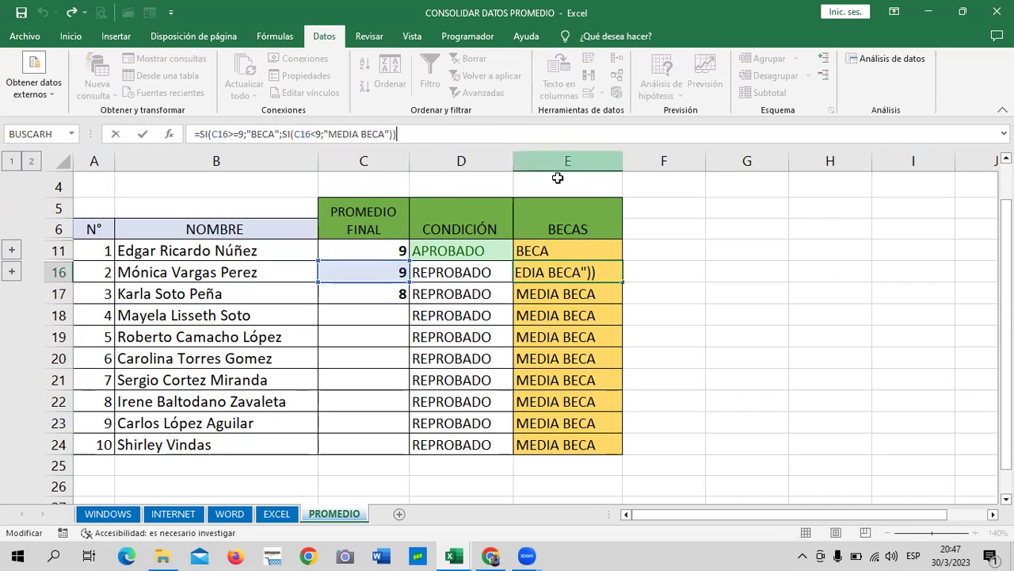
{"action": "left_click", "coordinate": [657, 293]}
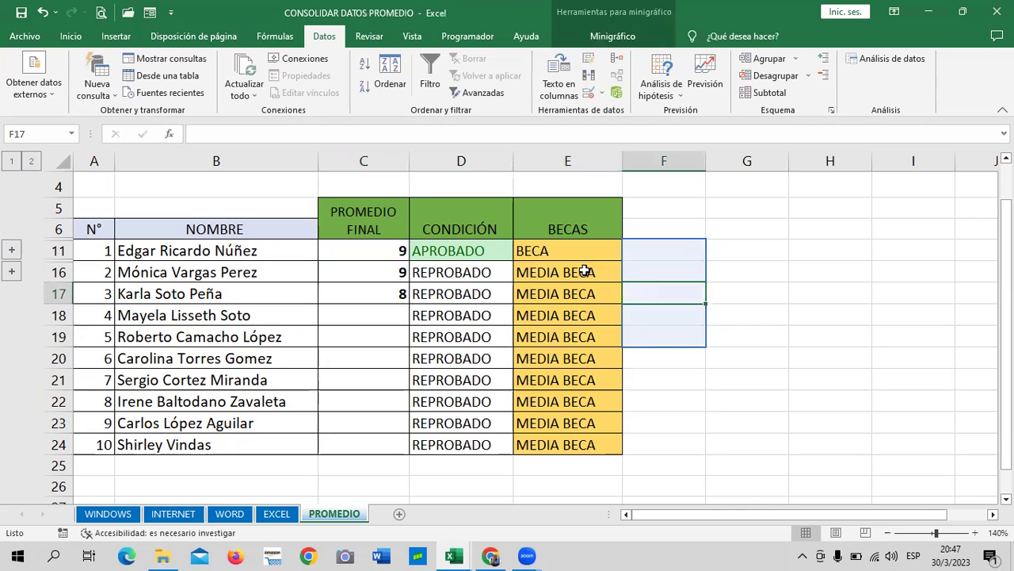
{"action": "left_click", "coordinate": [798, 274]}
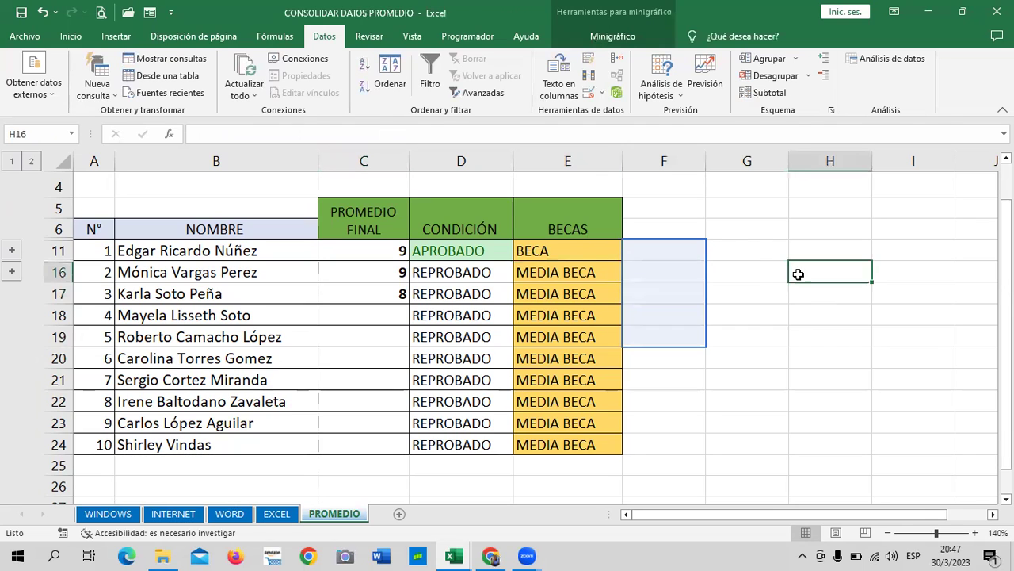
{"action": "left_click", "coordinate": [581, 255]}
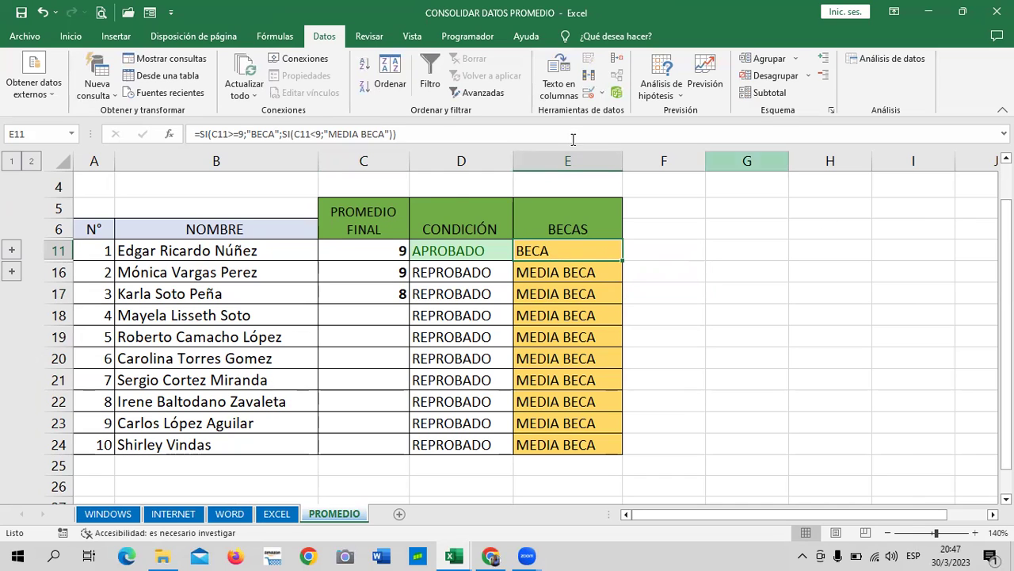
{"action": "left_click", "coordinate": [359, 247]}
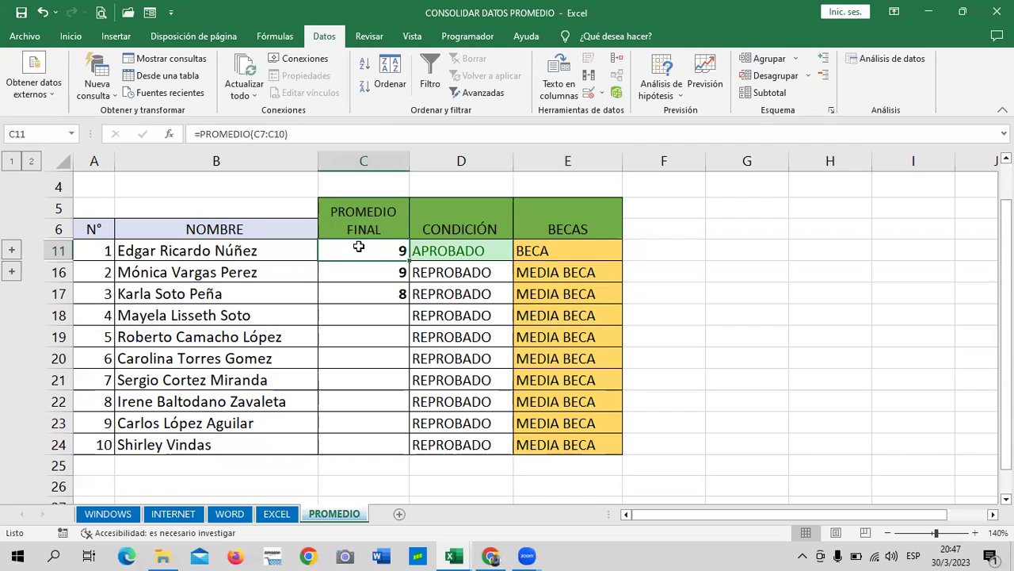
- Expand and collapse grouped detail rows 7–10, then edit the E11 scholarship formula
{"action": "left_click", "coordinate": [12, 250]}
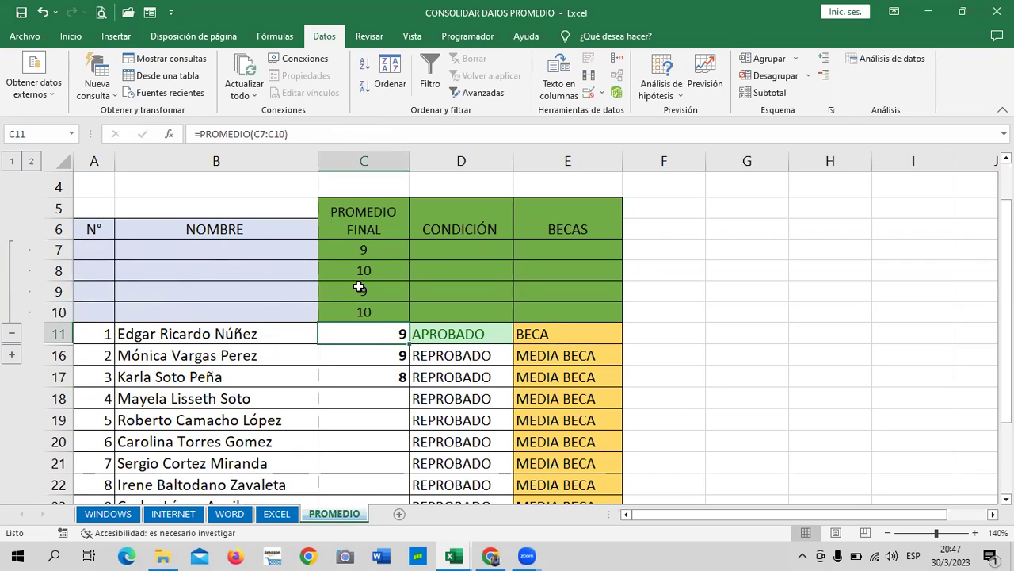
{"action": "left_click", "coordinate": [12, 333]}
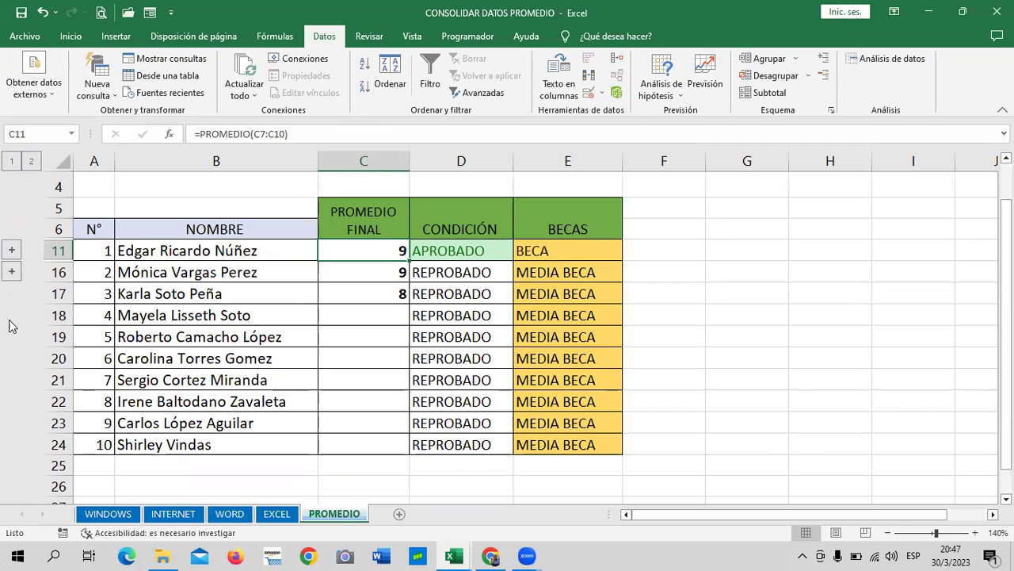
{"action": "left_click", "coordinate": [561, 248]}
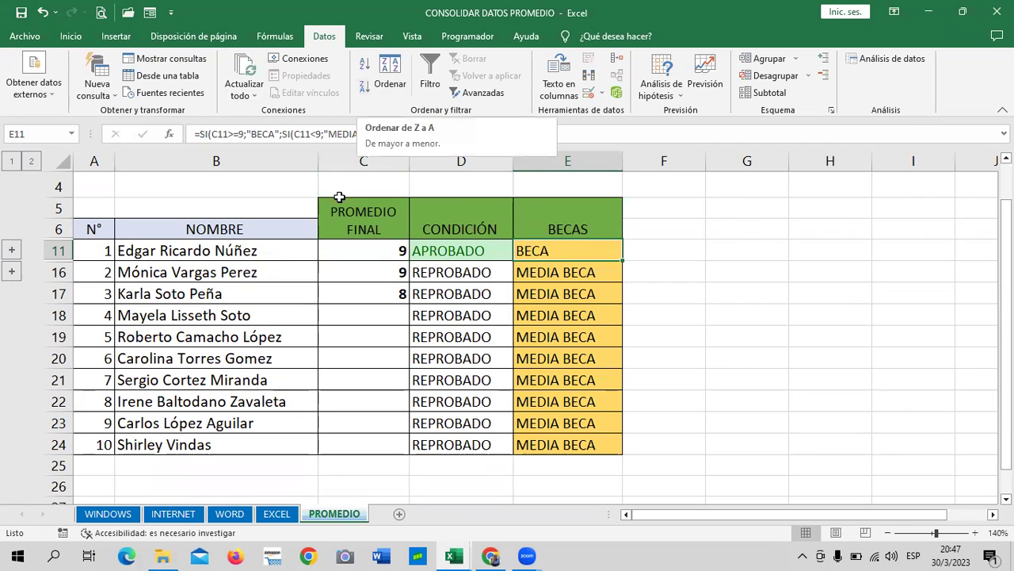
{"action": "left_click", "coordinate": [451, 132]}
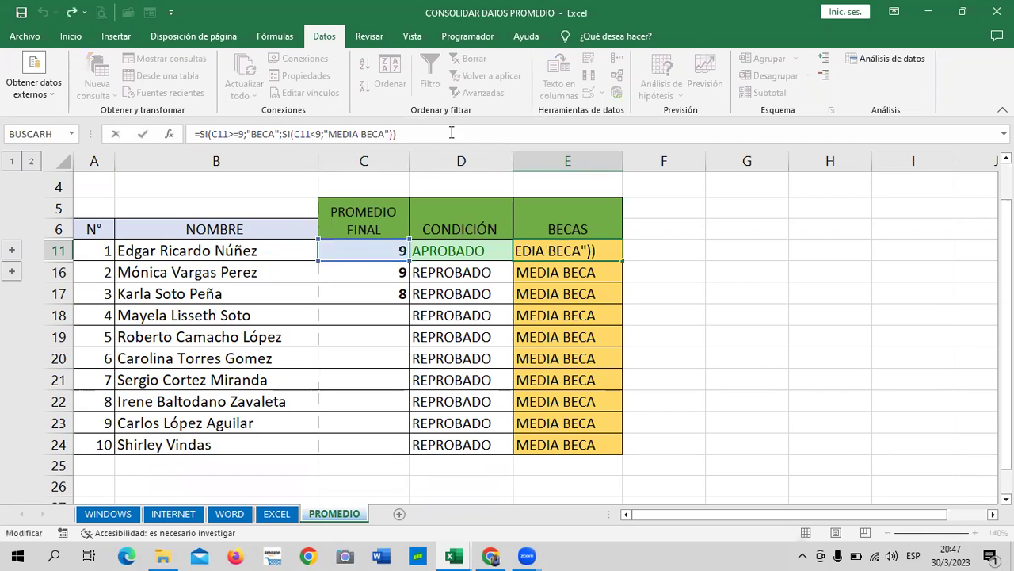
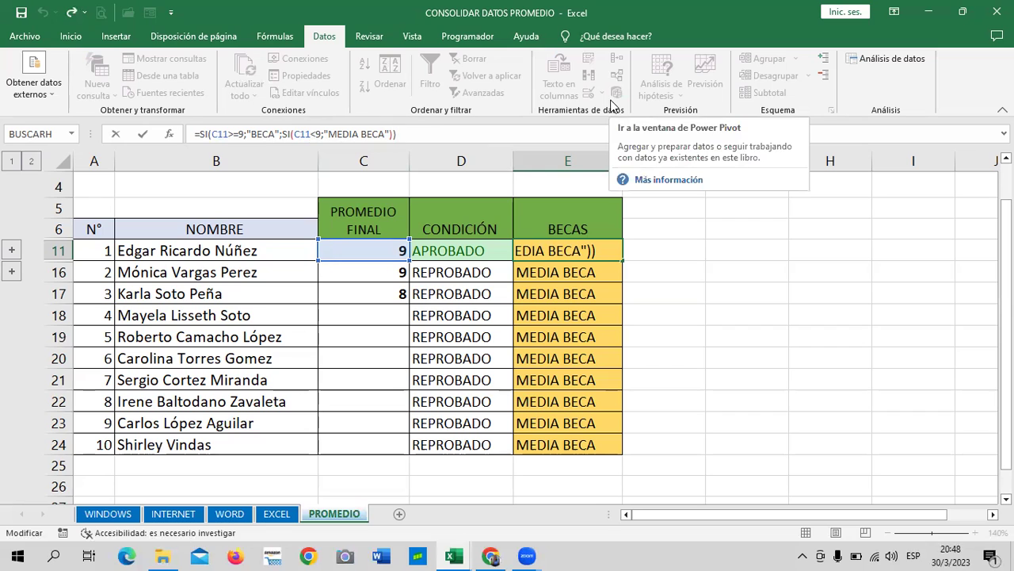
- Commit the nested SI formula so E11 reads BECA, then check the C16 and C17 values
{"action": "key", "text": "Return"}
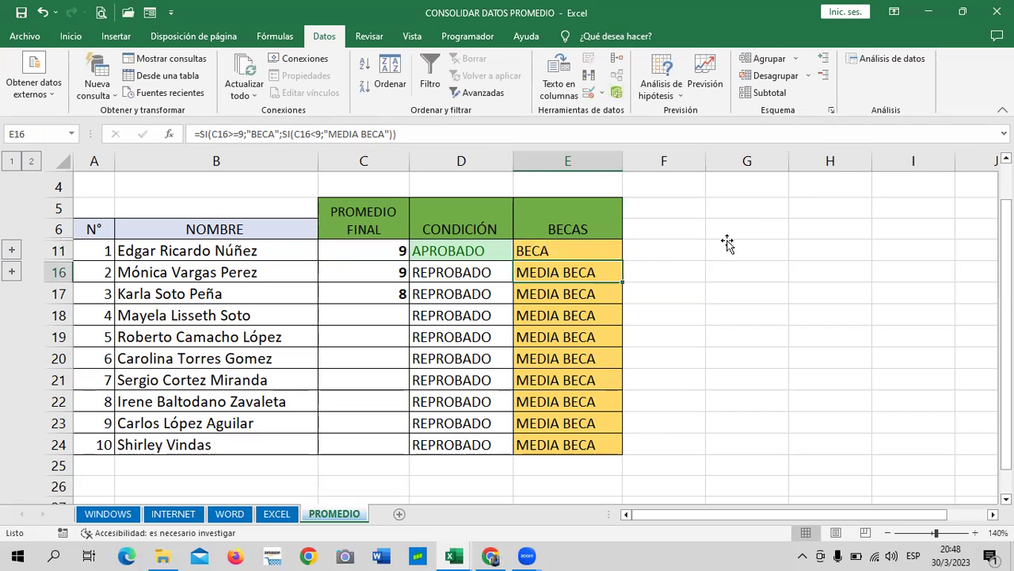
{"action": "left_click", "coordinate": [577, 248]}
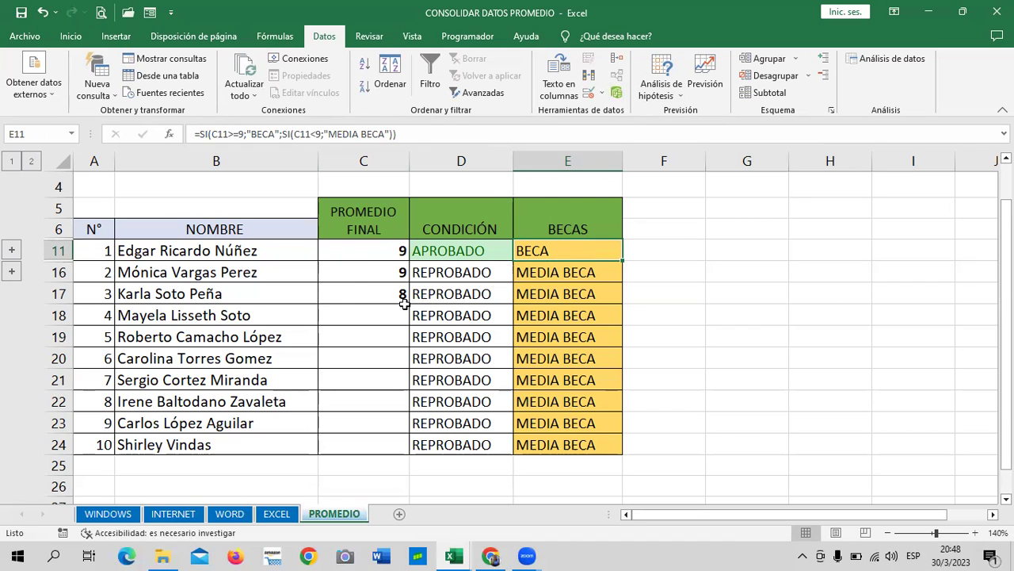
{"action": "left_click", "coordinate": [356, 292]}
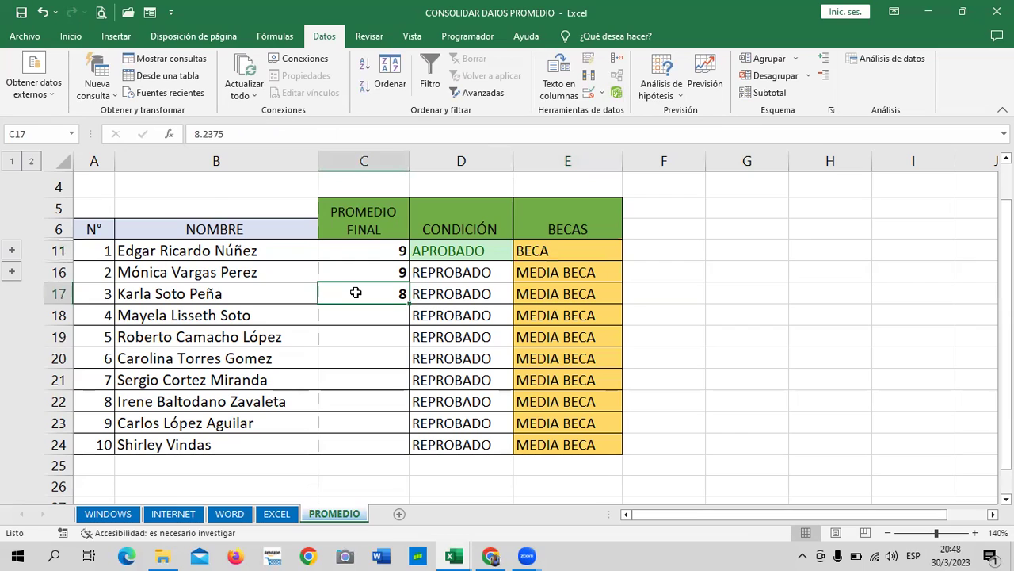
{"action": "left_click", "coordinate": [363, 265]}
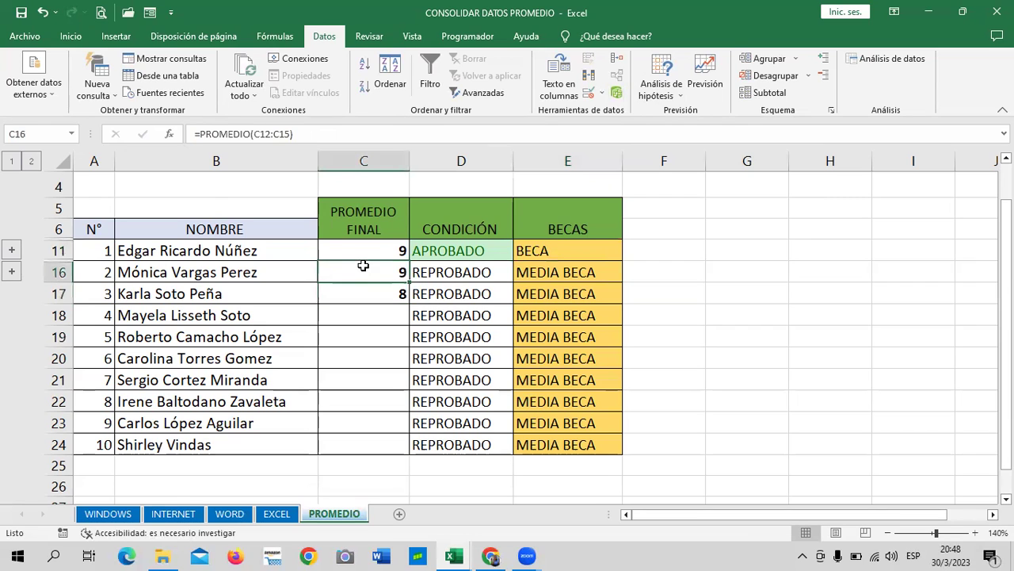
{"action": "left_click", "coordinate": [685, 267]}
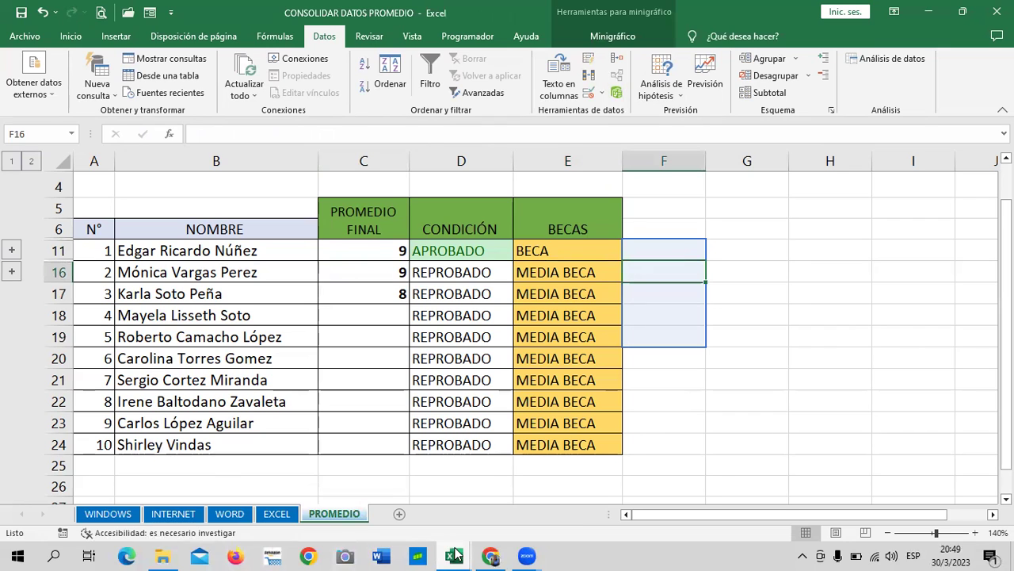
{"action": "left_click", "coordinate": [456, 555]}
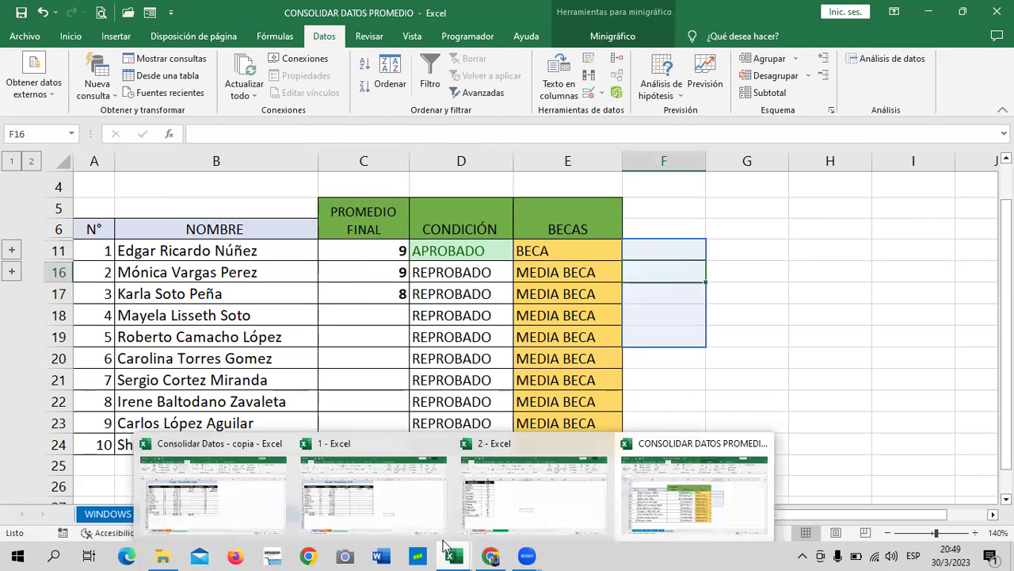
- In the Consolidar Datos - copia workbook, add a new blank sheet Hoja2
{"action": "mouse_move", "coordinate": [213, 485]}
{"action": "left_click", "coordinate": [246, 503]}
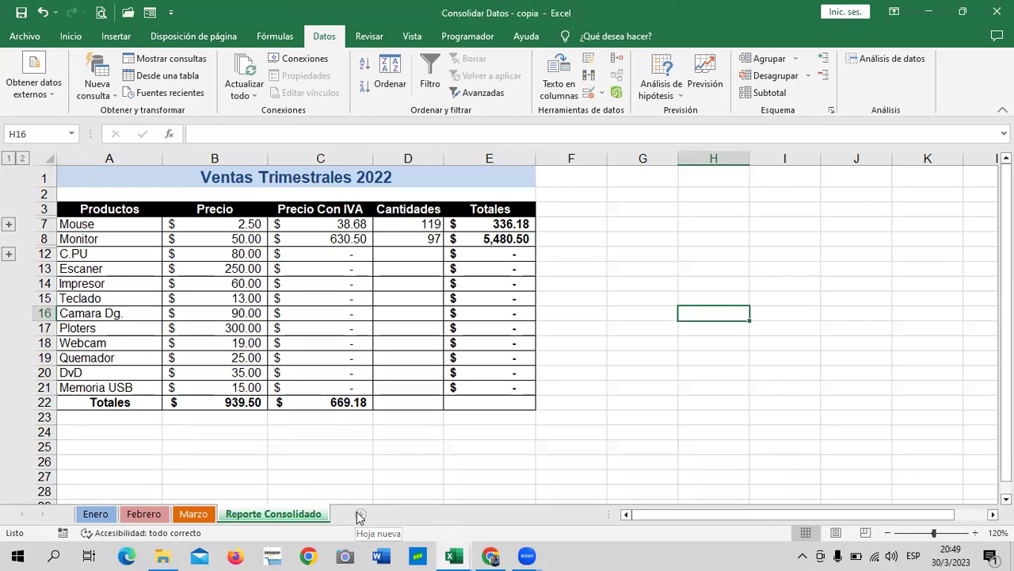
{"action": "left_click", "coordinate": [360, 515]}
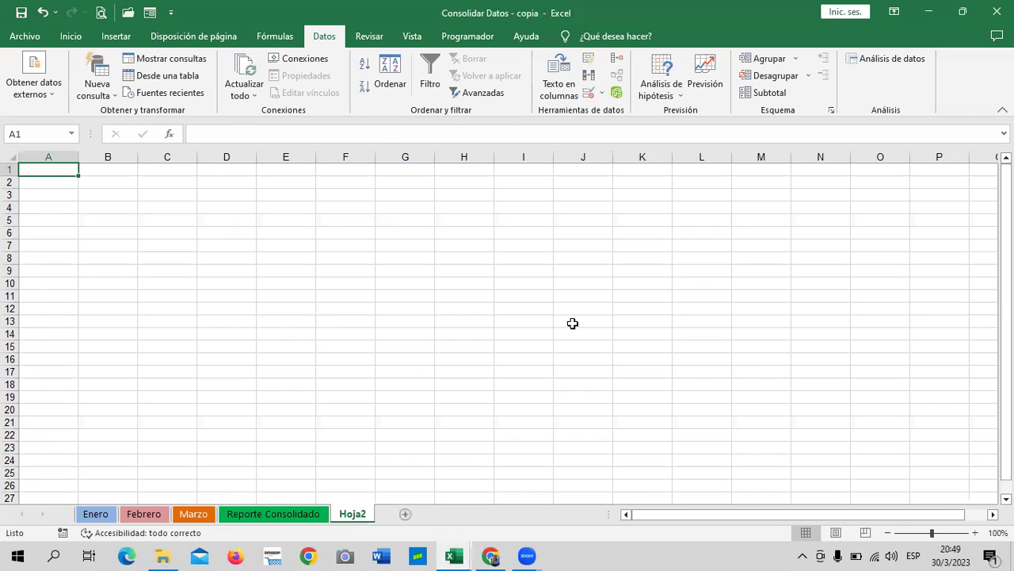
{"action": "left_click", "coordinate": [252, 515]}
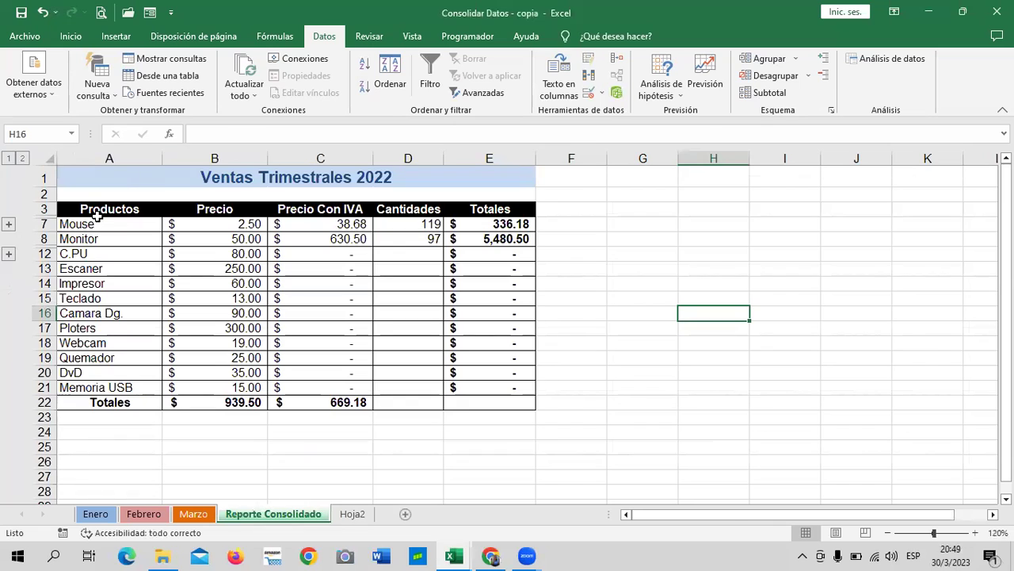
- Copy the Ventas Trimestrales table A3:E22 from Reporte Consolidado
{"action": "left_click_drag", "start_coordinate": [97, 215], "coordinate": [78, 227]}
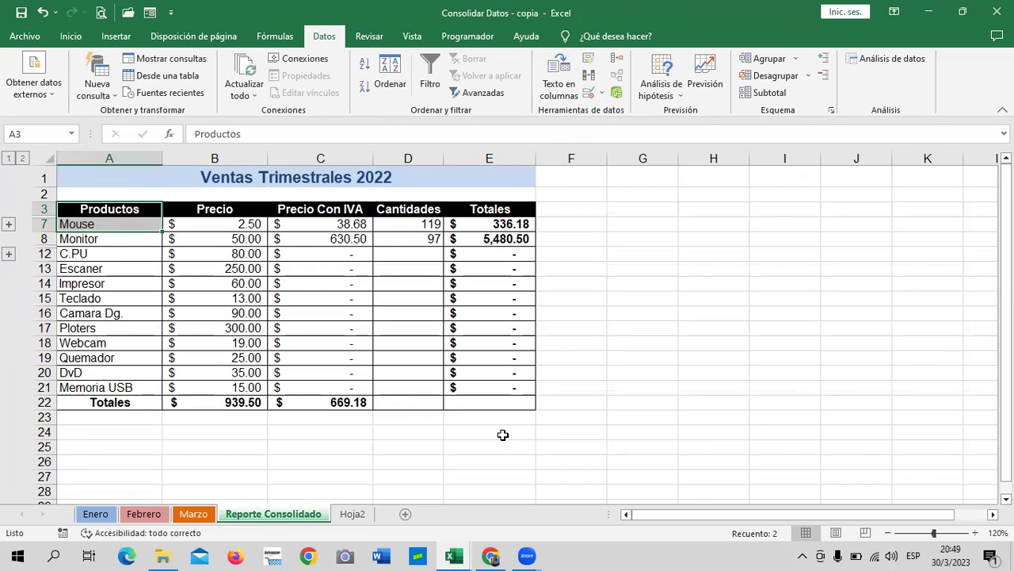
{"action": "left_click", "coordinate": [292, 479]}
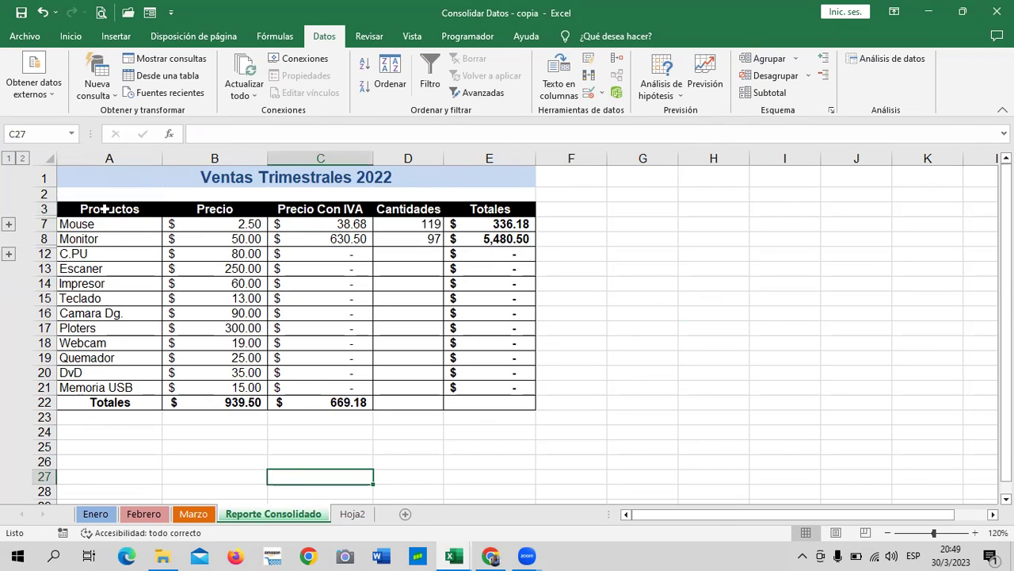
{"action": "left_click_drag", "start_coordinate": [104, 209], "coordinate": [491, 402]}
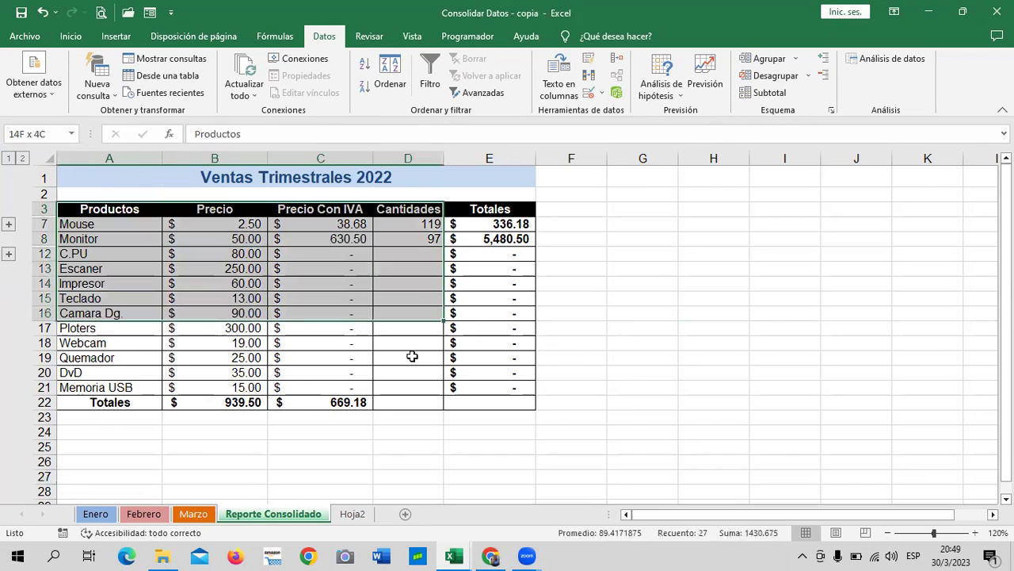
{"action": "right_click", "coordinate": [404, 267]}
{"action": "left_click", "coordinate": [466, 235]}
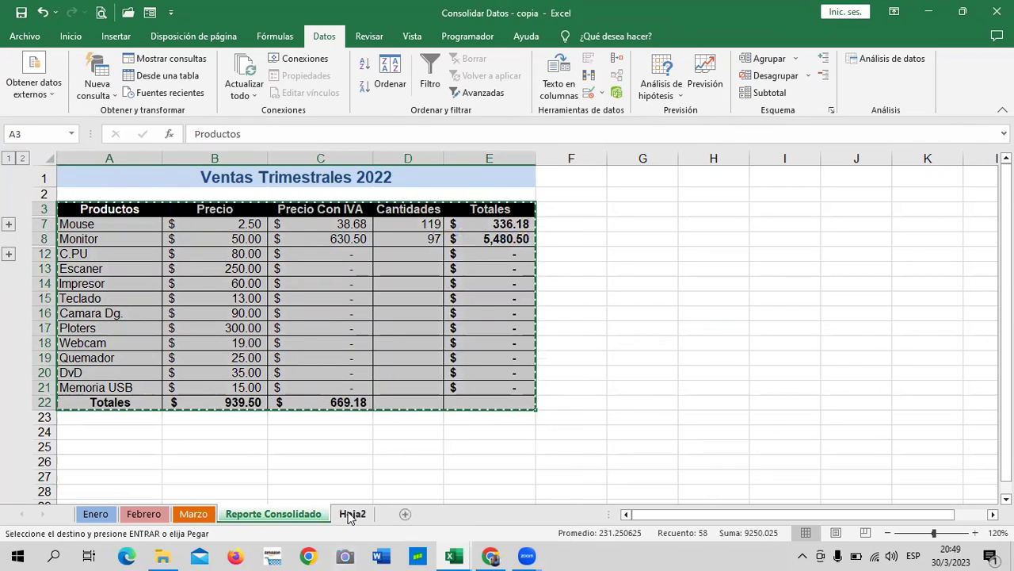
{"action": "left_click", "coordinate": [352, 513]}
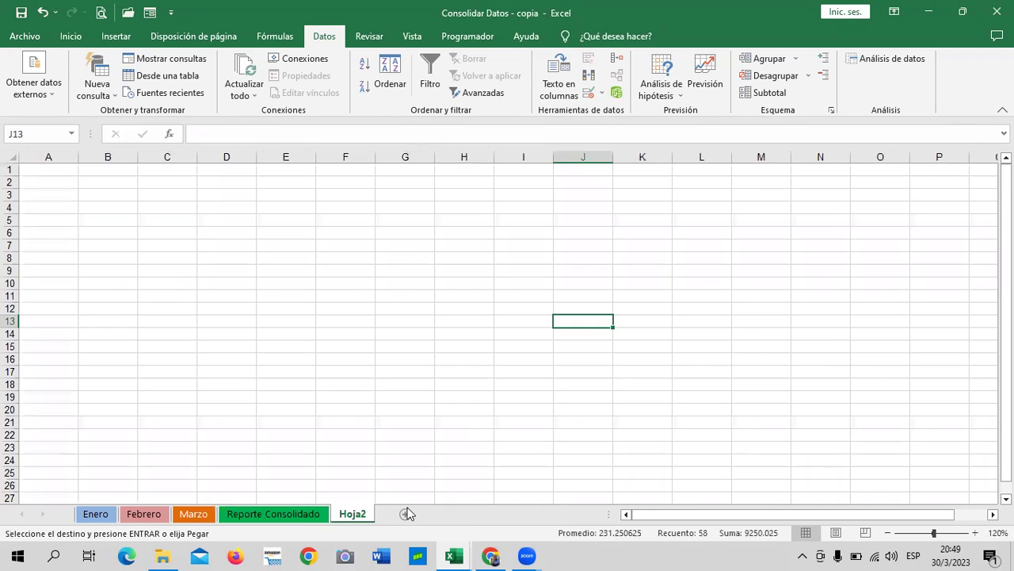
- Paste the copied sales table into Hoja2 at cell A1
{"action": "left_click", "coordinate": [44, 168]}
{"action": "key", "text": "ctrl+v"}
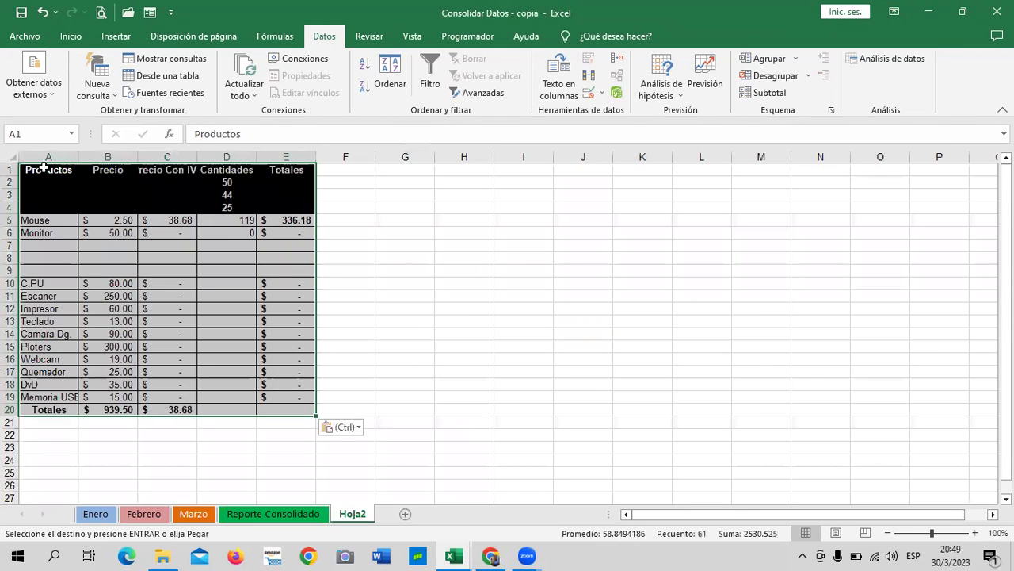
{"action": "left_click", "coordinate": [557, 283]}
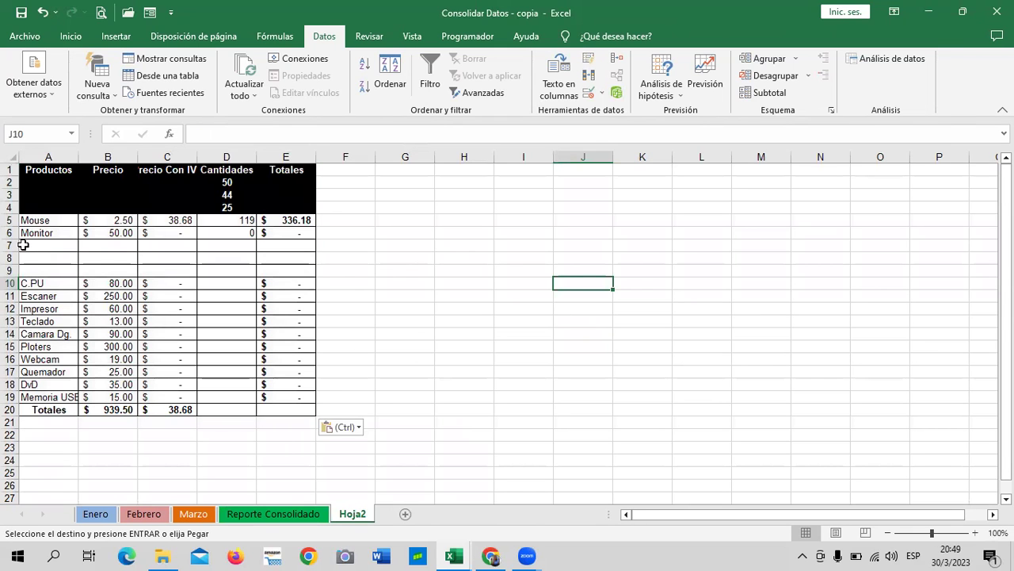
- Delete the three empty rows 7–9 below Monitor
{"action": "left_click", "coordinate": [11, 238]}
{"action": "left_click_drag", "start_coordinate": [11, 246], "coordinate": [9, 270]}
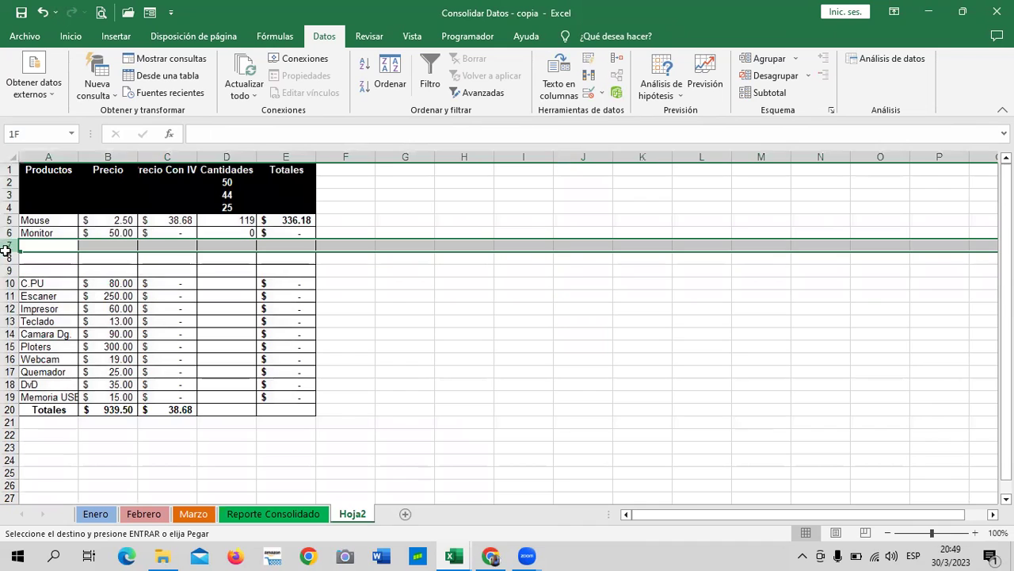
{"action": "right_click", "coordinate": [6, 249]}
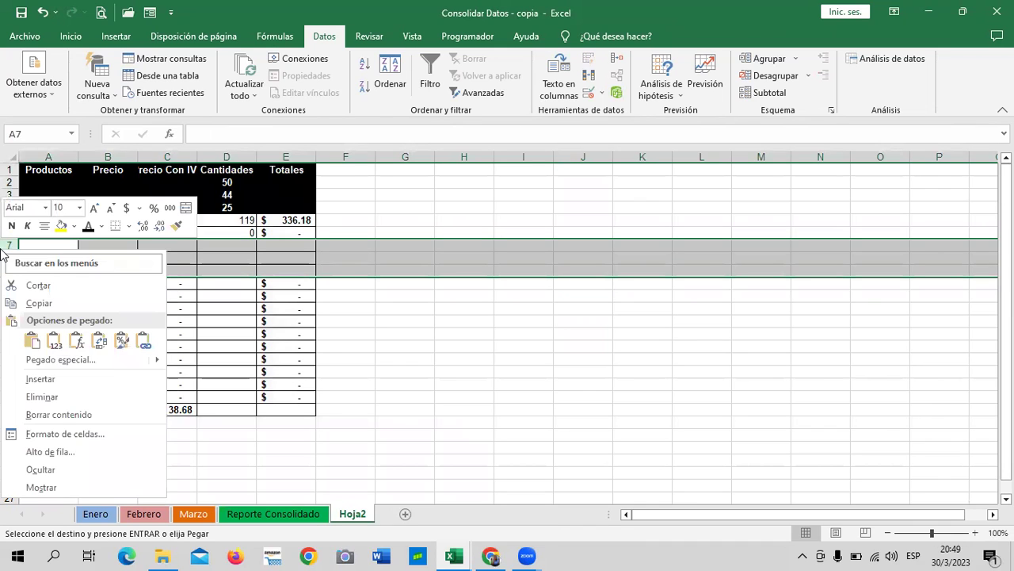
{"action": "left_click", "coordinate": [52, 397]}
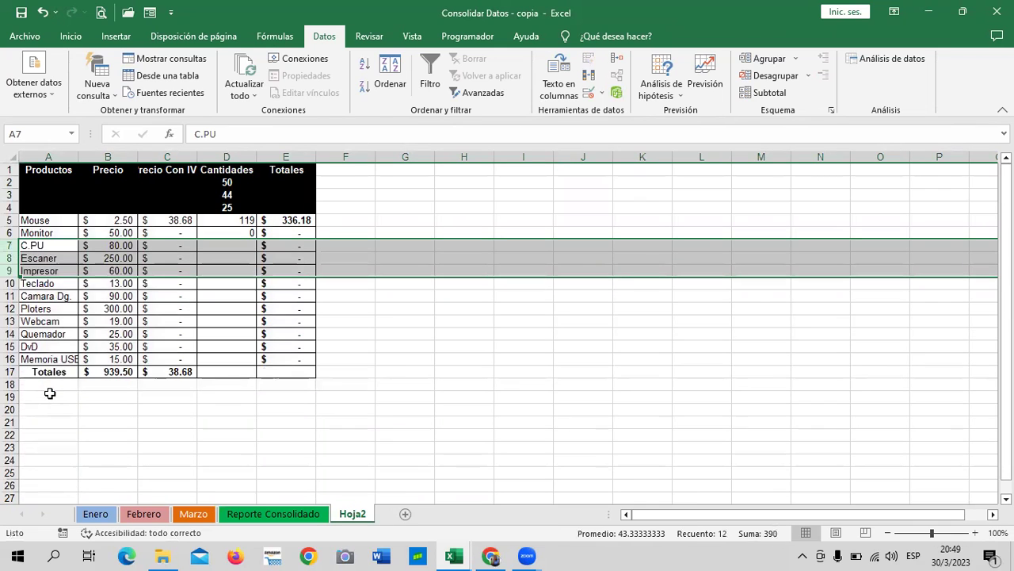
{"action": "left_click", "coordinate": [395, 351]}
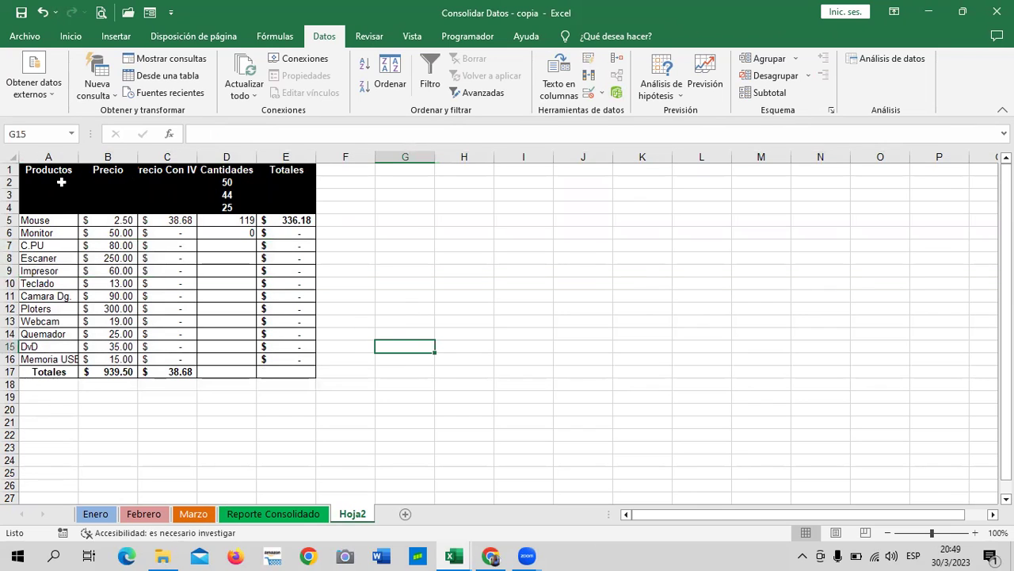
{"action": "left_click", "coordinate": [281, 196]}
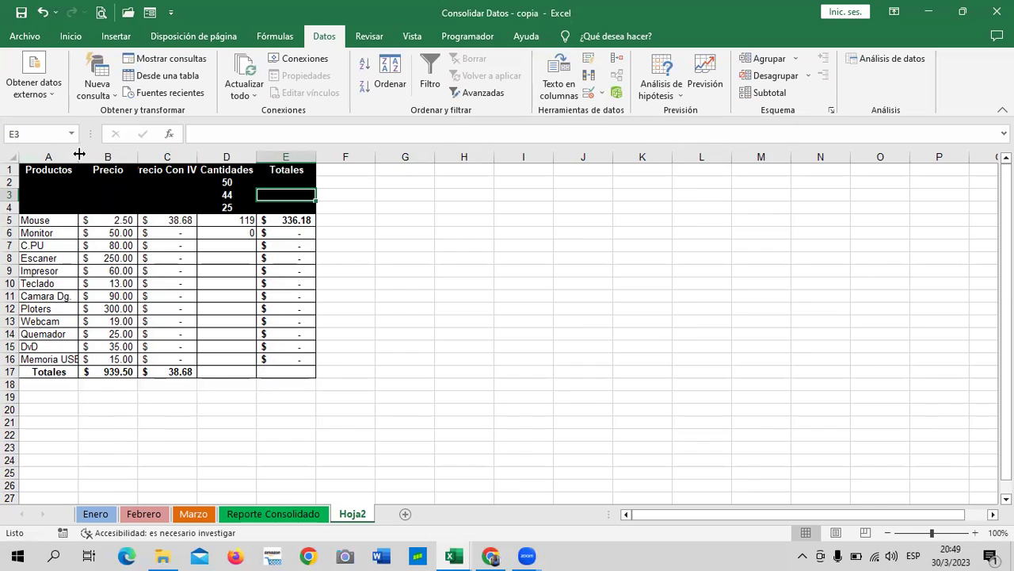
- Widen columns A–E so the headers and product names fit
{"action": "left_click_drag", "start_coordinate": [71, 157], "coordinate": [403, 158]}
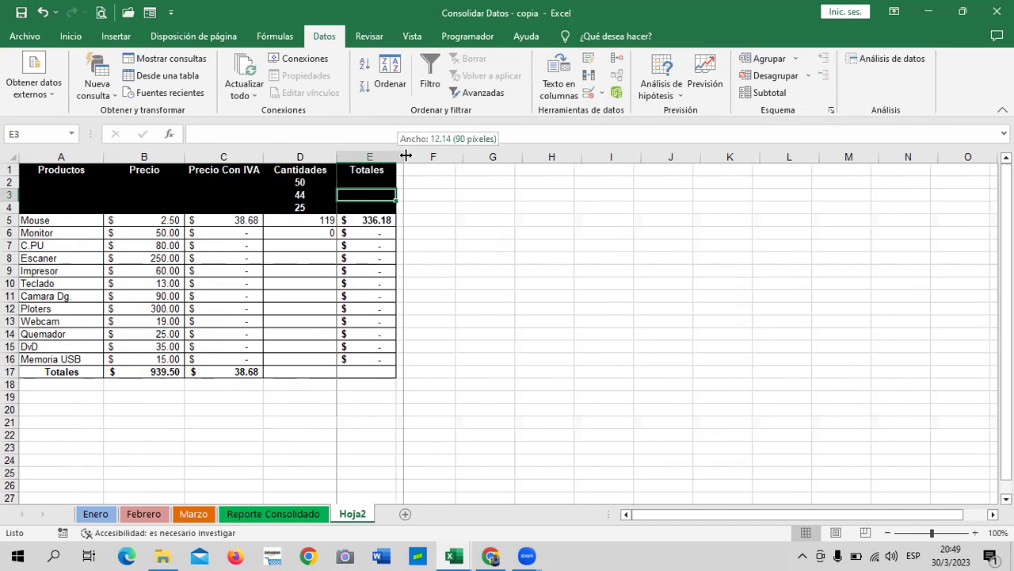
{"action": "left_click", "coordinate": [977, 532]}
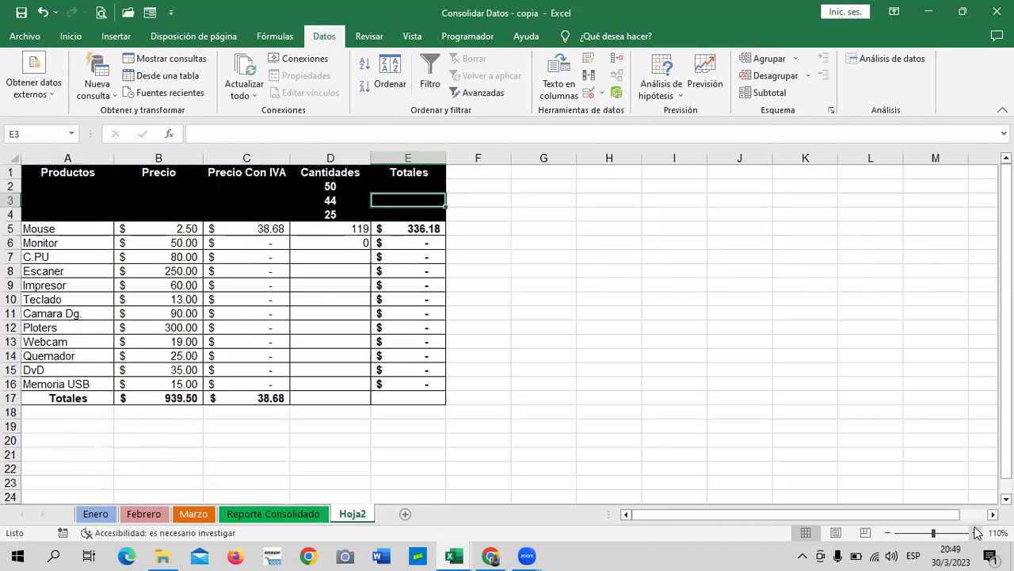
{"action": "left_click", "coordinate": [726, 368]}
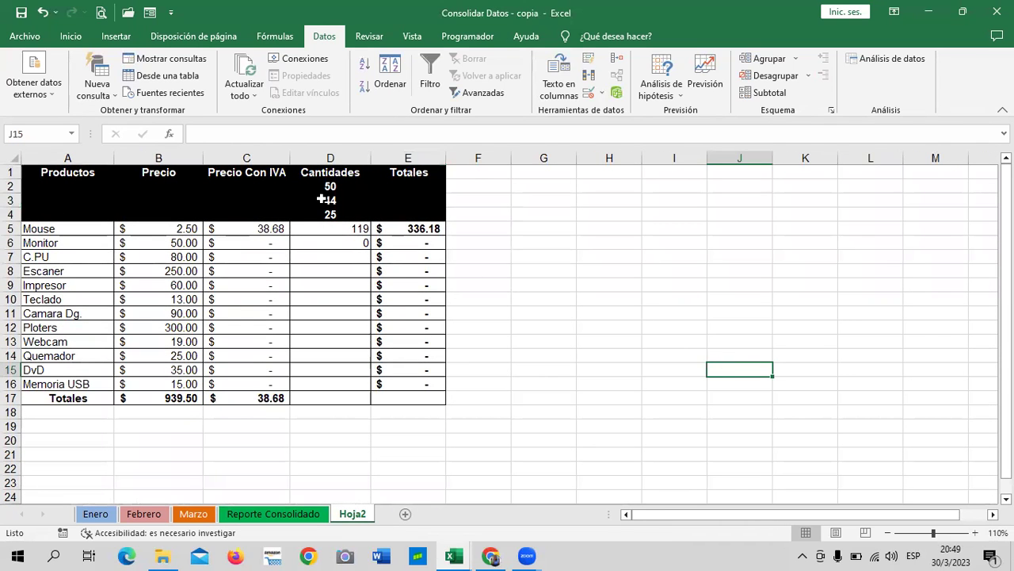
- Clear the Cantidades values 50, 44 and 25 in D2:D4, then select A1:E4
{"action": "left_click_drag", "start_coordinate": [331, 185], "coordinate": [331, 214]}
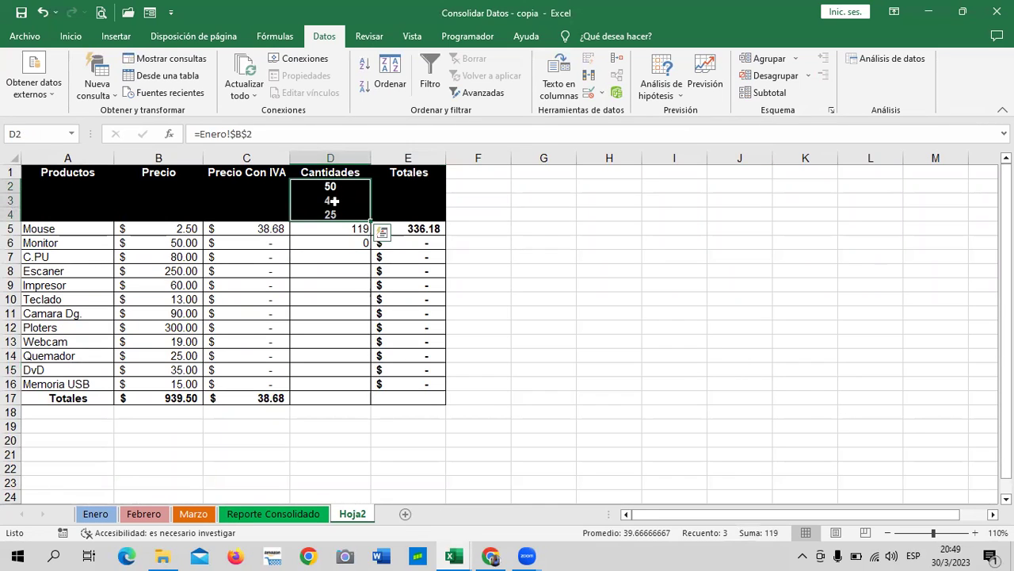
{"action": "key", "text": "Delete"}
{"action": "left_click", "coordinate": [547, 241]}
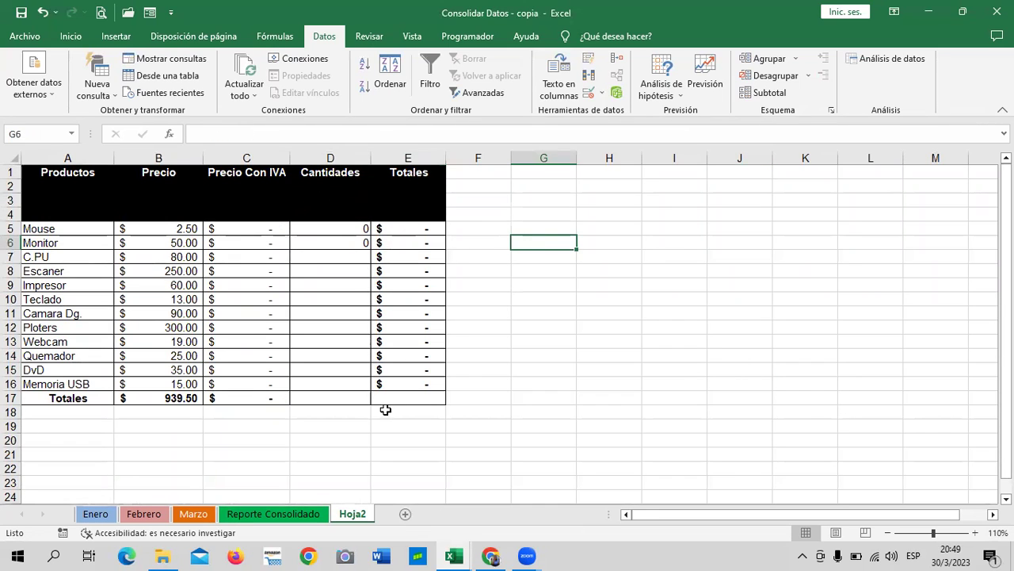
{"action": "left_click", "coordinate": [271, 189]}
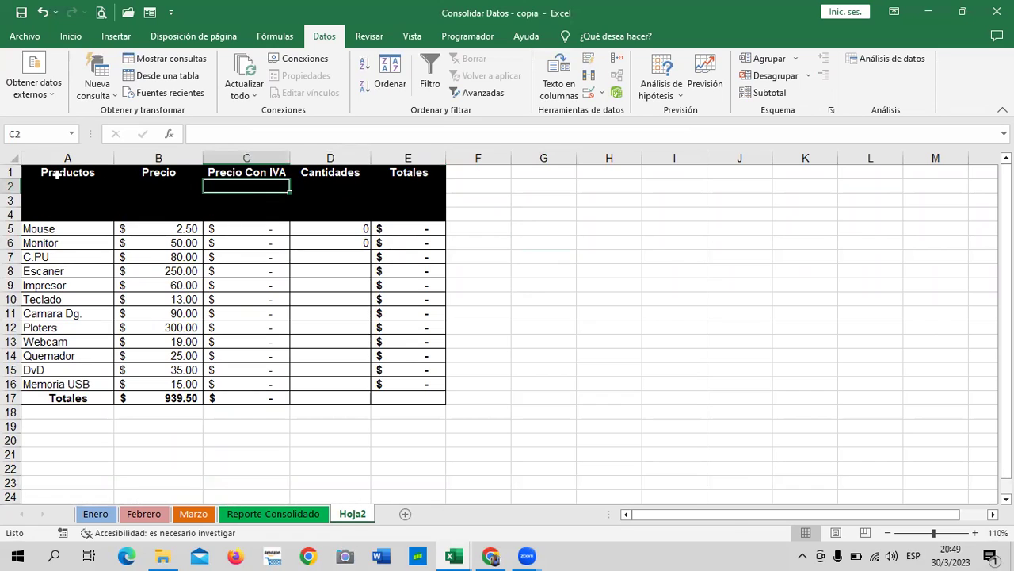
{"action": "left_click_drag", "start_coordinate": [57, 175], "coordinate": [420, 213]}
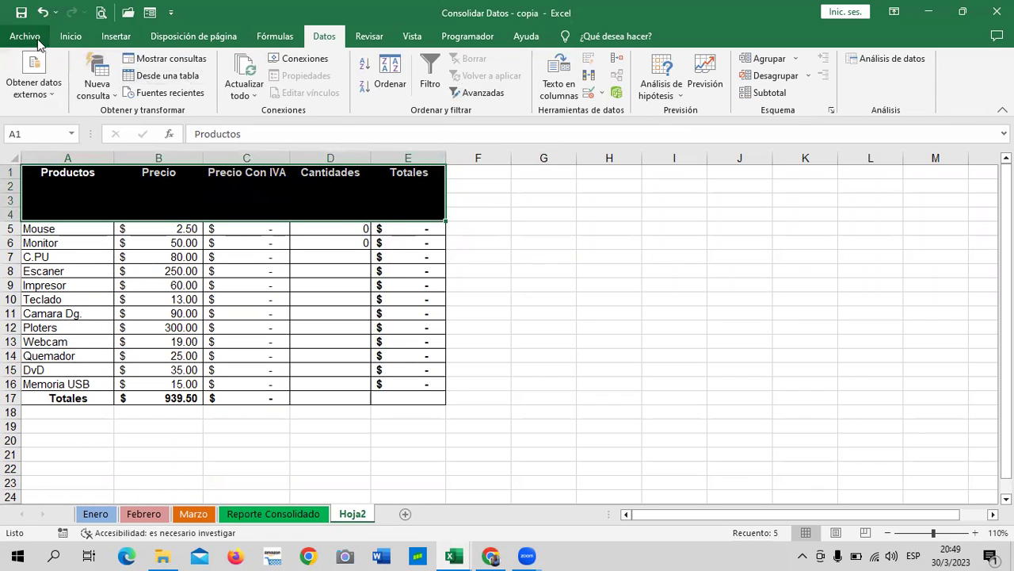
- Try merging the whole A1:E4 header block, then undo it
{"action": "left_click", "coordinate": [69, 36]}
{"action": "left_click", "coordinate": [411, 88]}
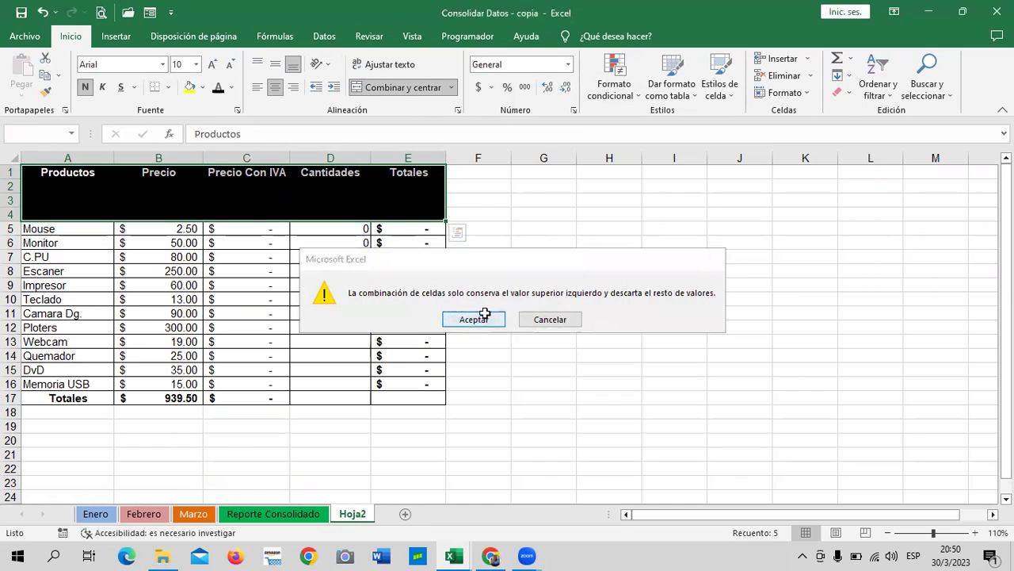
{"action": "left_click", "coordinate": [484, 317]}
{"action": "left_click", "coordinate": [535, 270]}
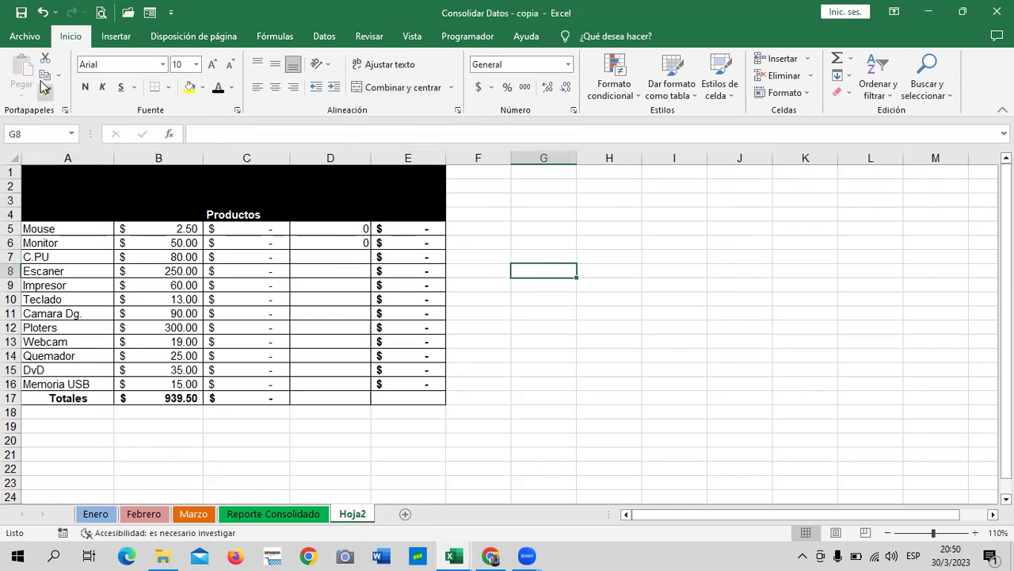
{"action": "left_click", "coordinate": [43, 11]}
{"action": "left_click", "coordinate": [583, 268]}
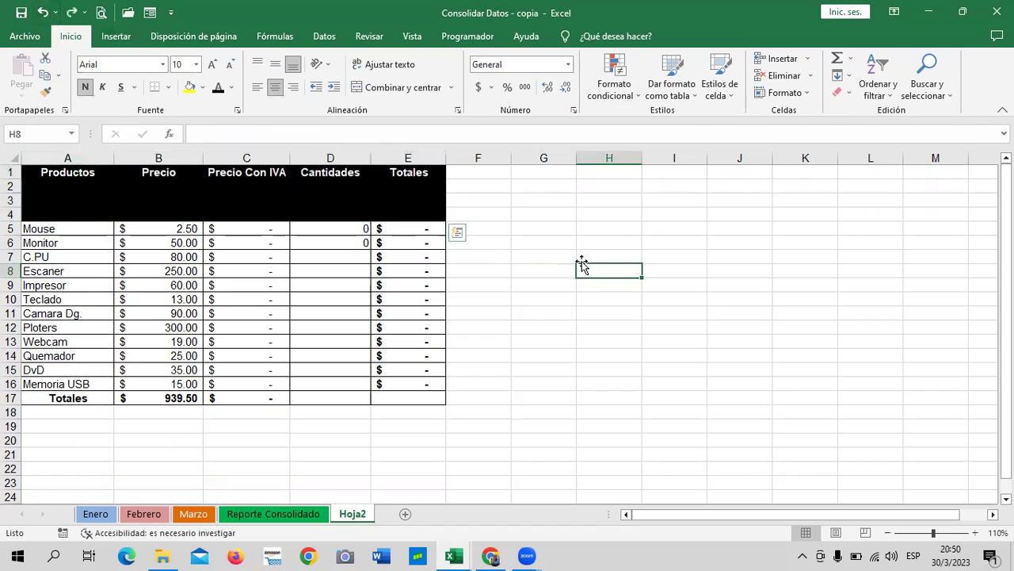
- Merge and center Productos, Precio, Precio Con IVA, Cantidades and Totales headers across rows 1–3
{"action": "left_click", "coordinate": [62, 198]}
{"action": "left_click", "coordinate": [61, 186]}
{"action": "left_click", "coordinate": [55, 208]}
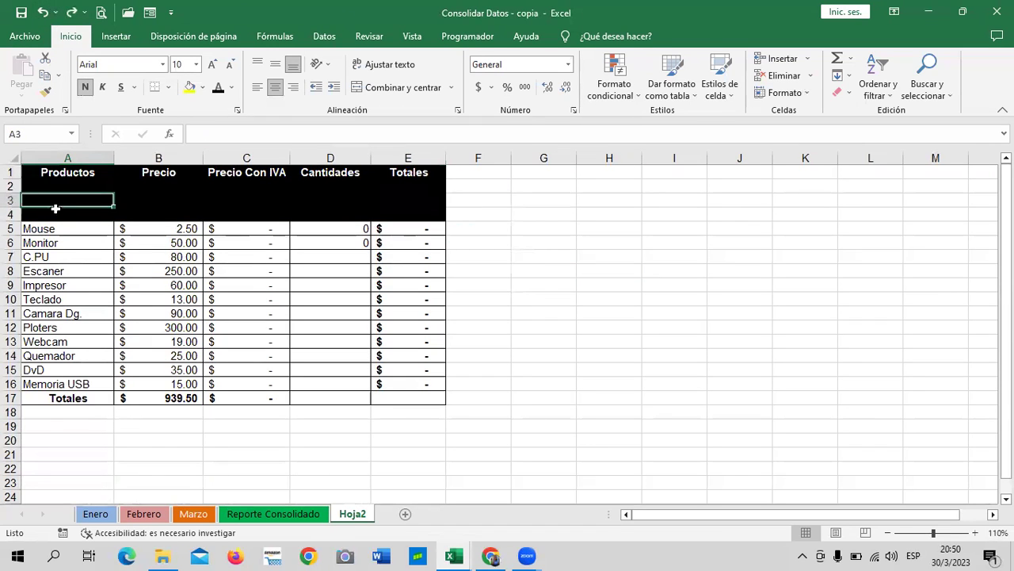
{"action": "left_click", "coordinate": [218, 182]}
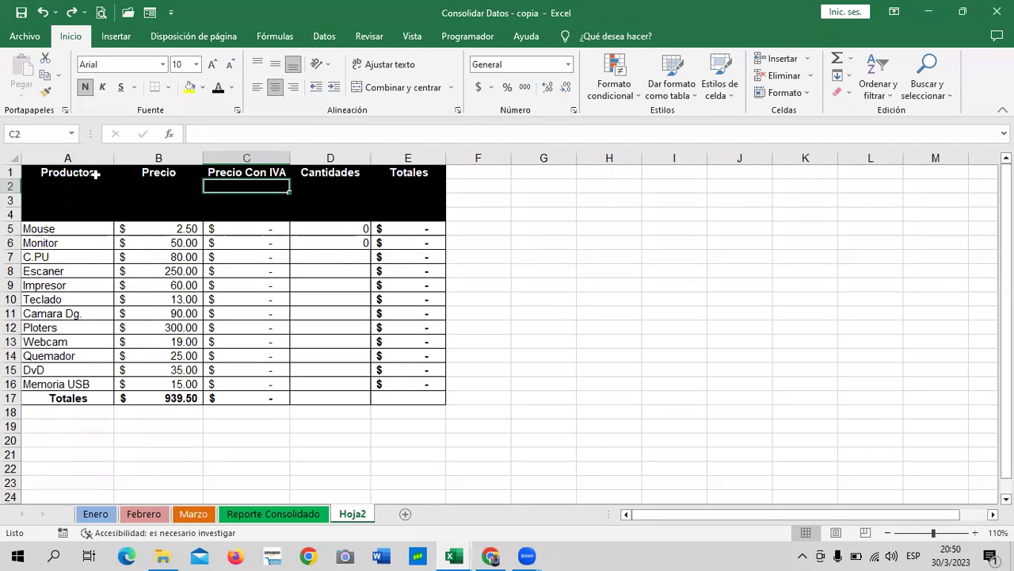
{"action": "left_click_drag", "start_coordinate": [93, 175], "coordinate": [93, 203]}
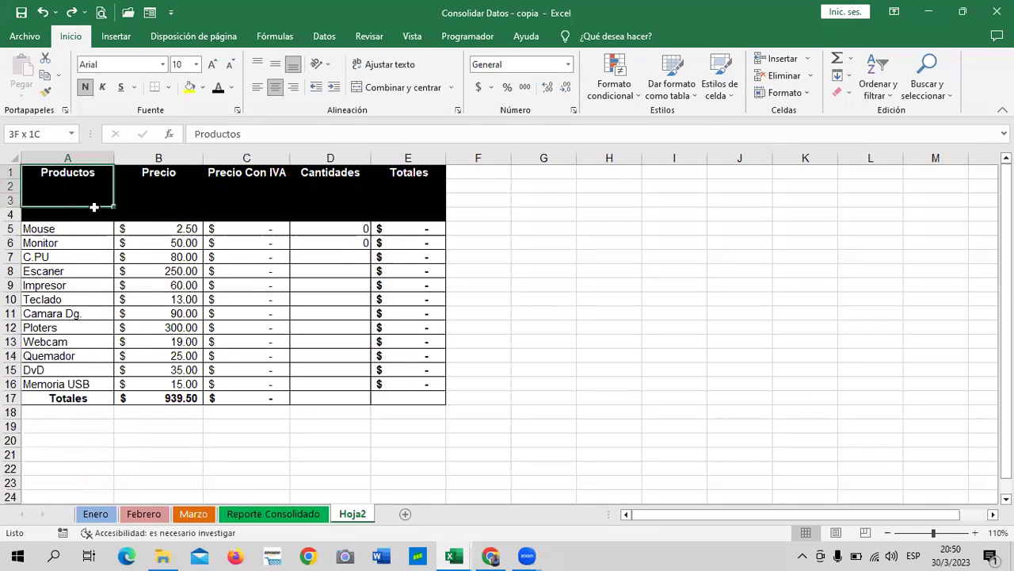
{"action": "left_click", "coordinate": [425, 86]}
{"action": "left_click_drag", "start_coordinate": [188, 174], "coordinate": [188, 199]}
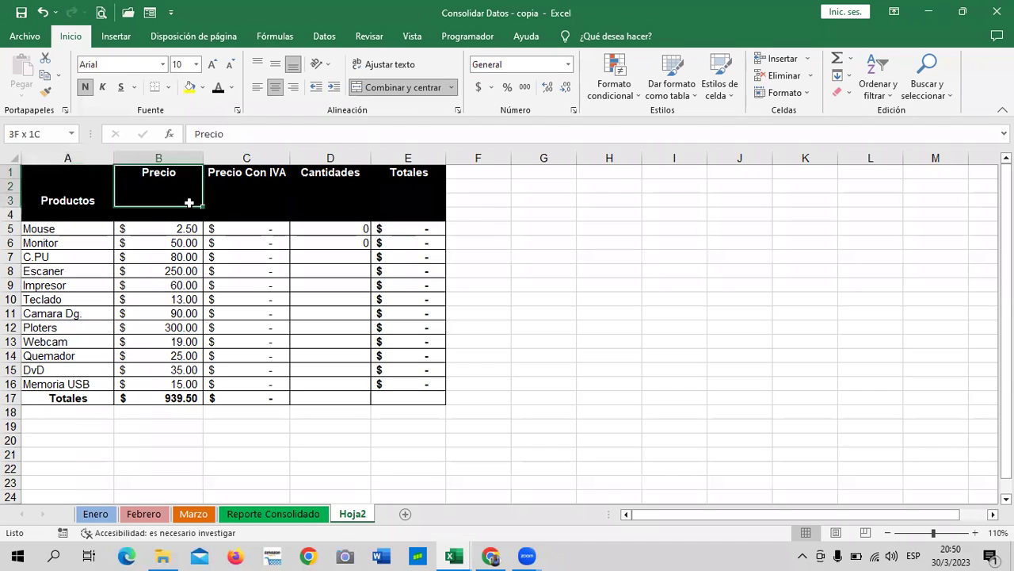
{"action": "left_click", "coordinate": [400, 88]}
{"action": "left_click_drag", "start_coordinate": [256, 172], "coordinate": [258, 203]}
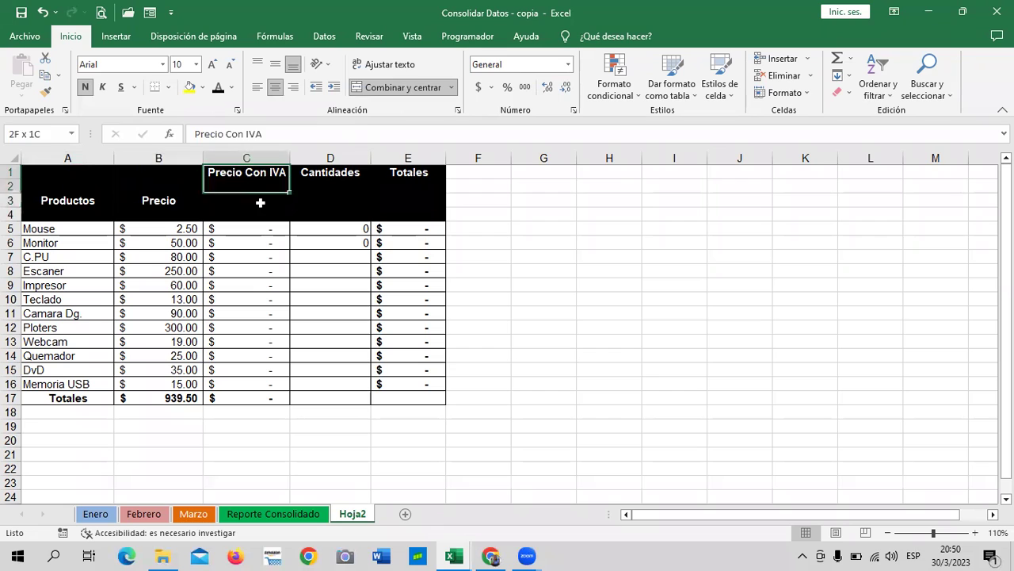
{"action": "left_click", "coordinate": [405, 88]}
{"action": "left_click_drag", "start_coordinate": [330, 174], "coordinate": [331, 203]}
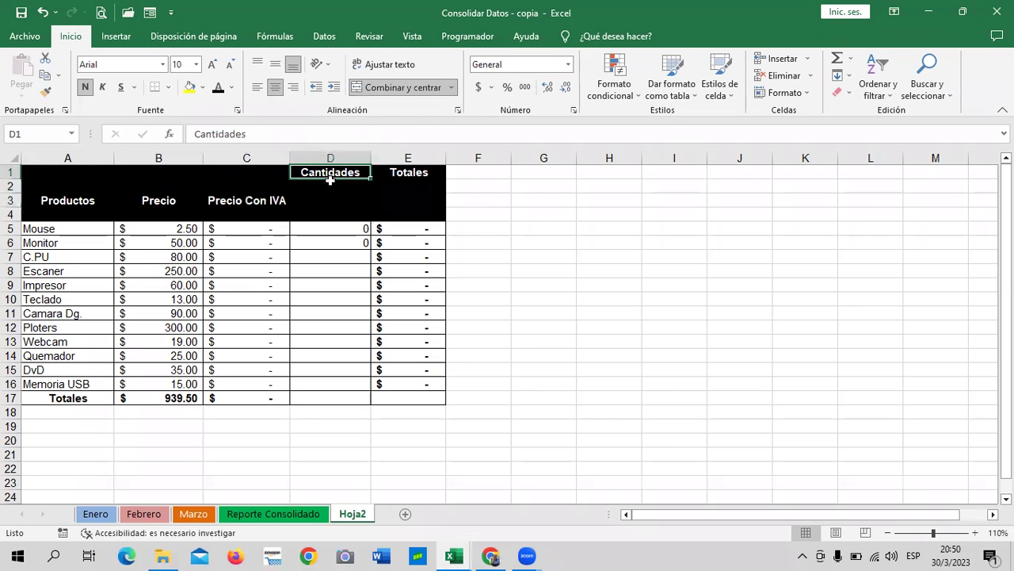
{"action": "left_click", "coordinate": [405, 88]}
{"action": "left_click_drag", "start_coordinate": [399, 171], "coordinate": [403, 199]}
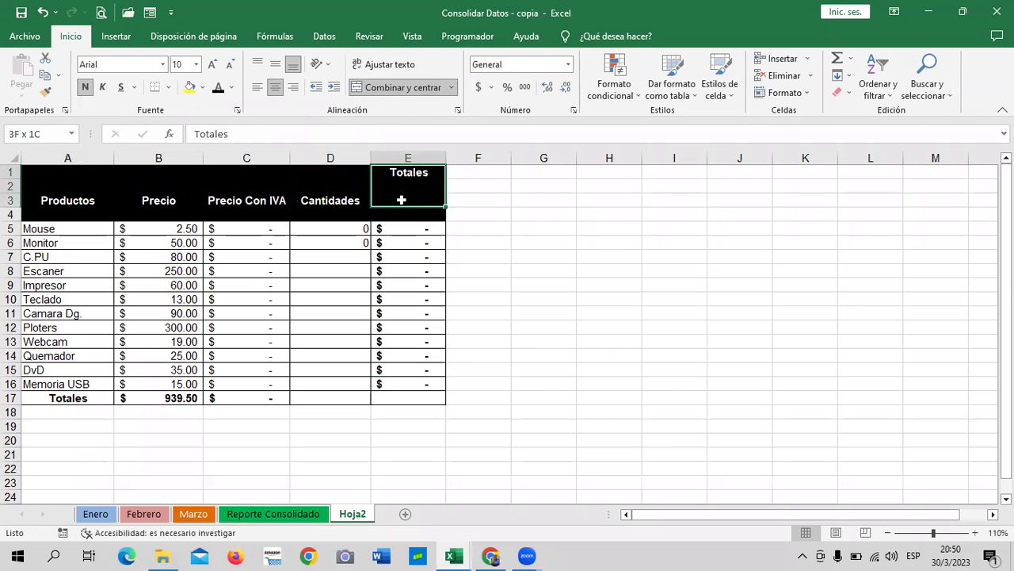
{"action": "left_click", "coordinate": [419, 90]}
- Check the E5 and C5 formulas and clear the zeros from Cantidades cells D5 and D6
{"action": "left_click", "coordinate": [557, 216]}
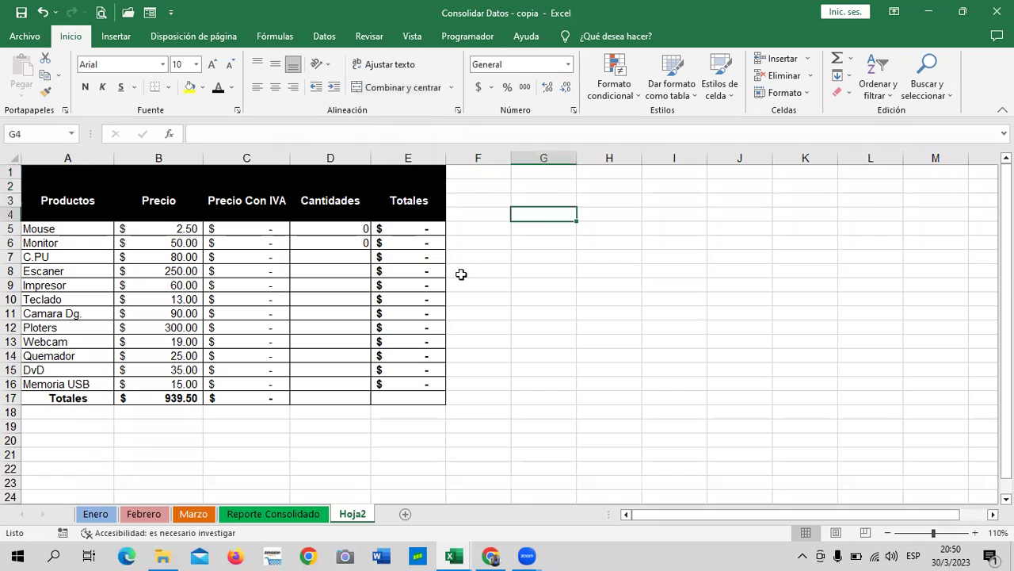
{"action": "left_click", "coordinate": [396, 228]}
{"action": "left_click", "coordinate": [339, 230]}
{"action": "left_click", "coordinate": [249, 231]}
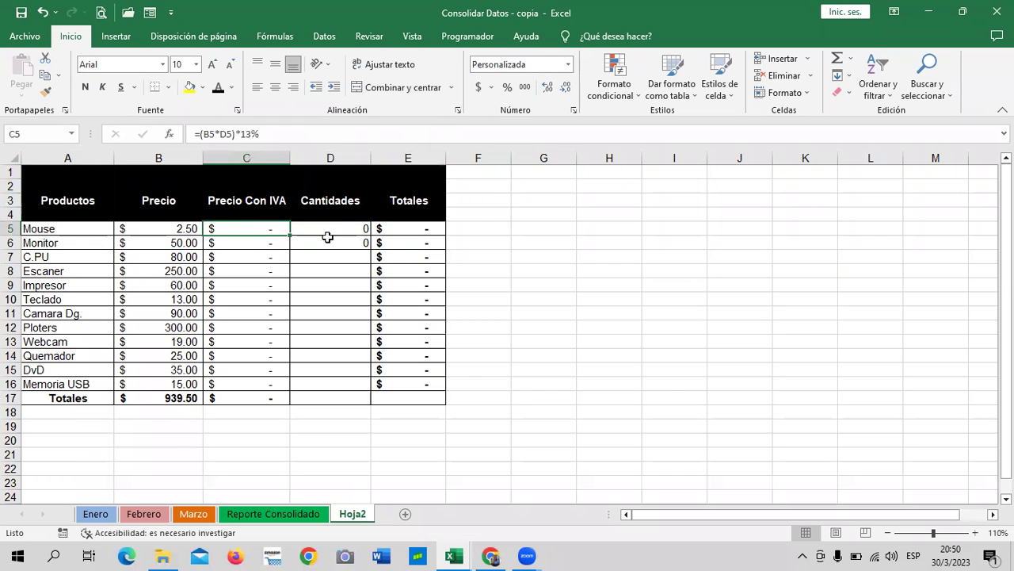
{"action": "left_click", "coordinate": [974, 533]}
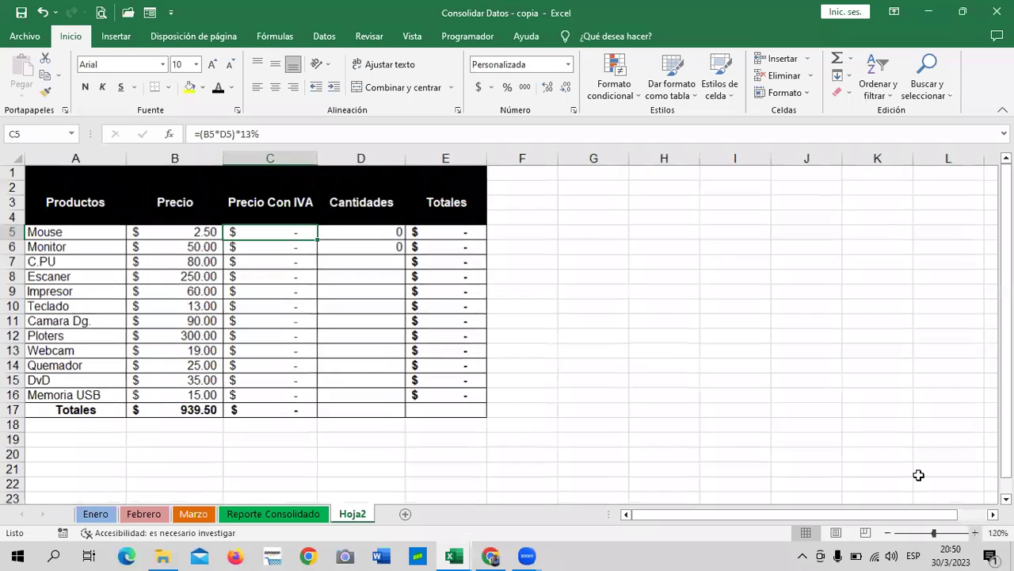
{"action": "left_click_drag", "start_coordinate": [879, 381], "coordinate": [880, 366]}
{"action": "left_click_drag", "start_coordinate": [394, 233], "coordinate": [392, 246]}
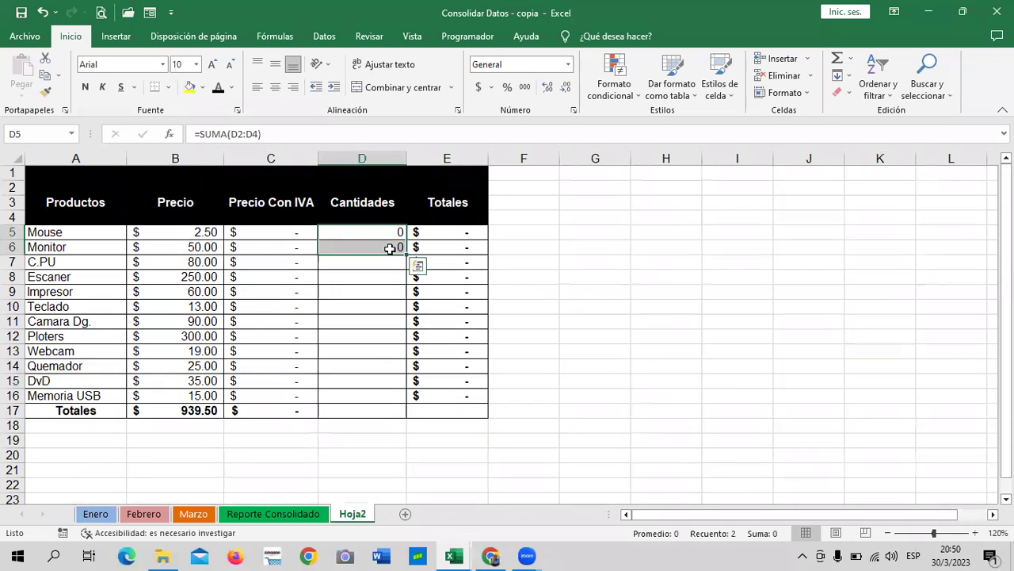
{"action": "key", "text": "Delete"}
{"action": "left_click", "coordinate": [650, 262]}
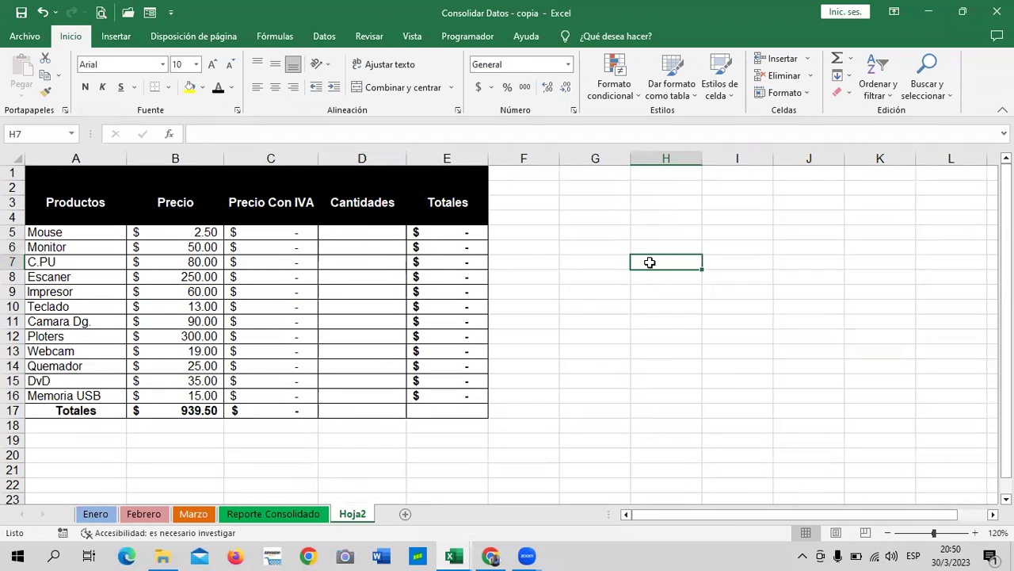
{"action": "left_click", "coordinate": [379, 232]}
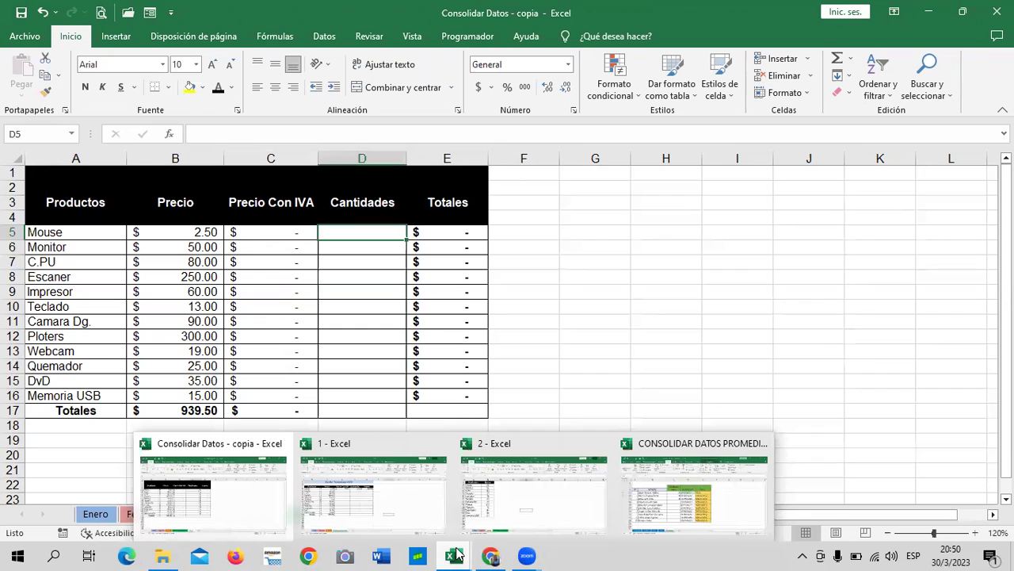
{"action": "mouse_move", "coordinate": [454, 555]}
{"action": "left_click", "coordinate": [584, 332]}
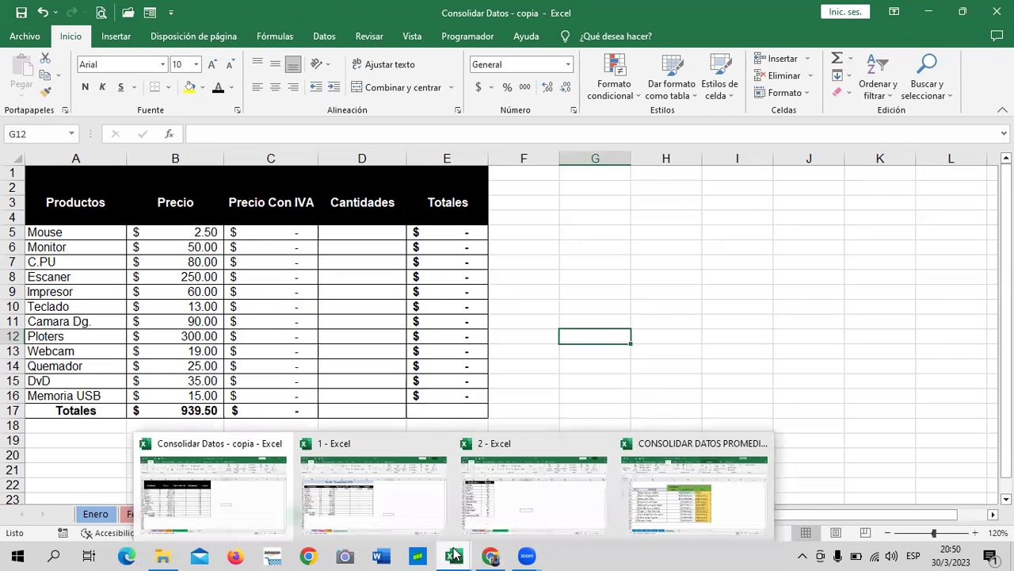
{"action": "left_click", "coordinate": [406, 490]}
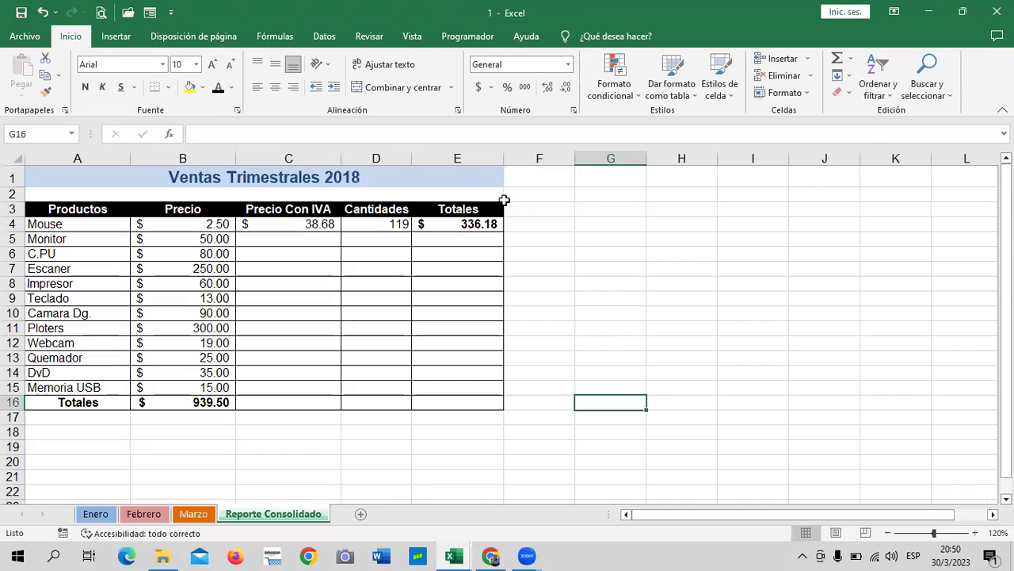
{"action": "left_click", "coordinate": [94, 514]}
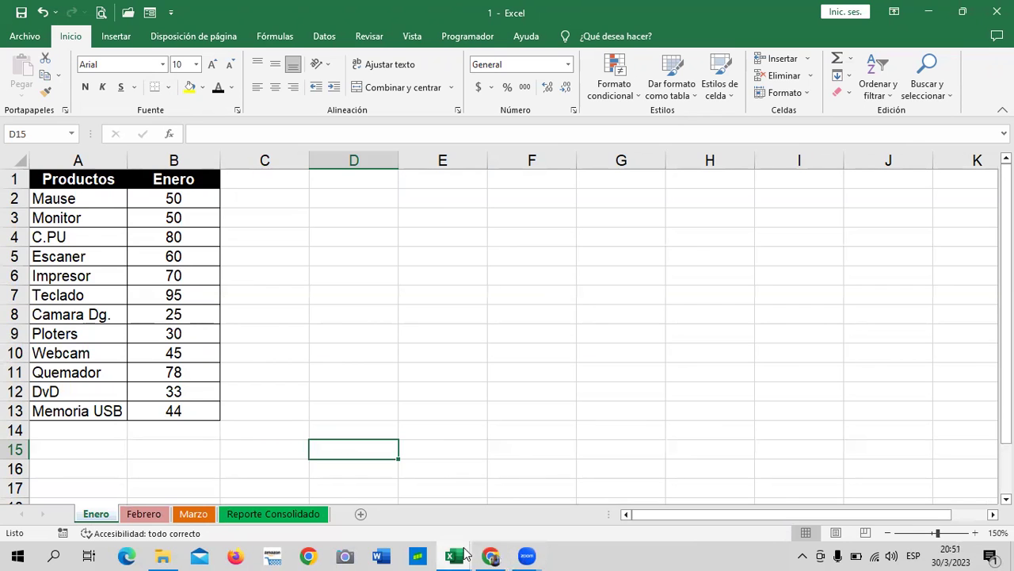
{"action": "mouse_move", "coordinate": [453, 555]}
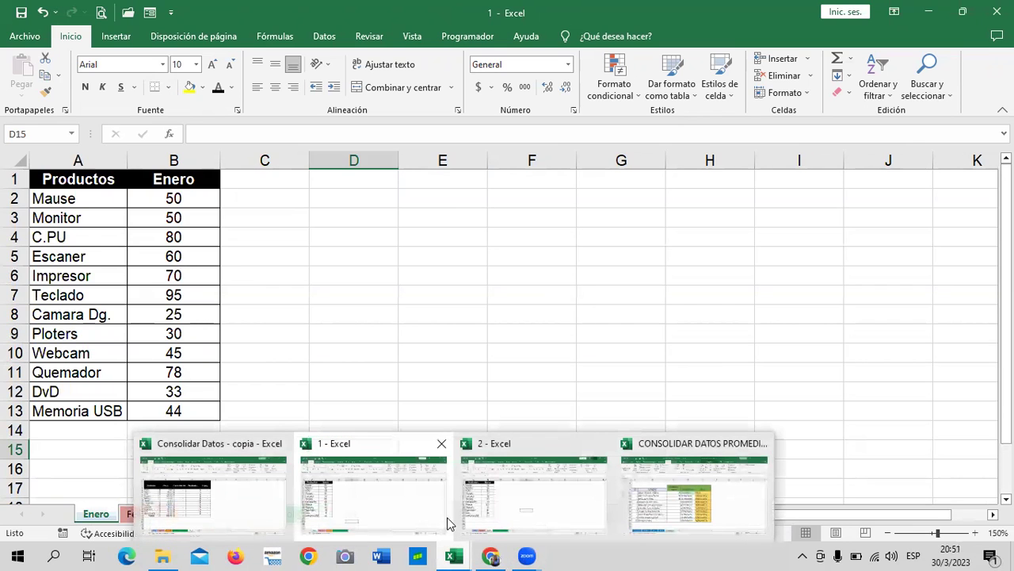
{"action": "left_click", "coordinate": [252, 519]}
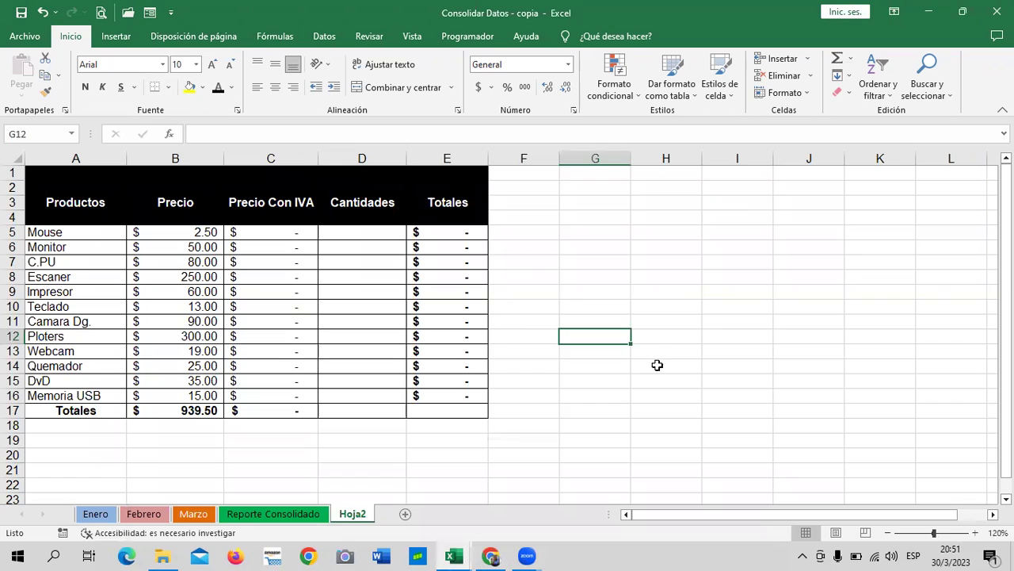
{"action": "left_click", "coordinate": [708, 311]}
{"action": "left_click", "coordinate": [361, 230]}
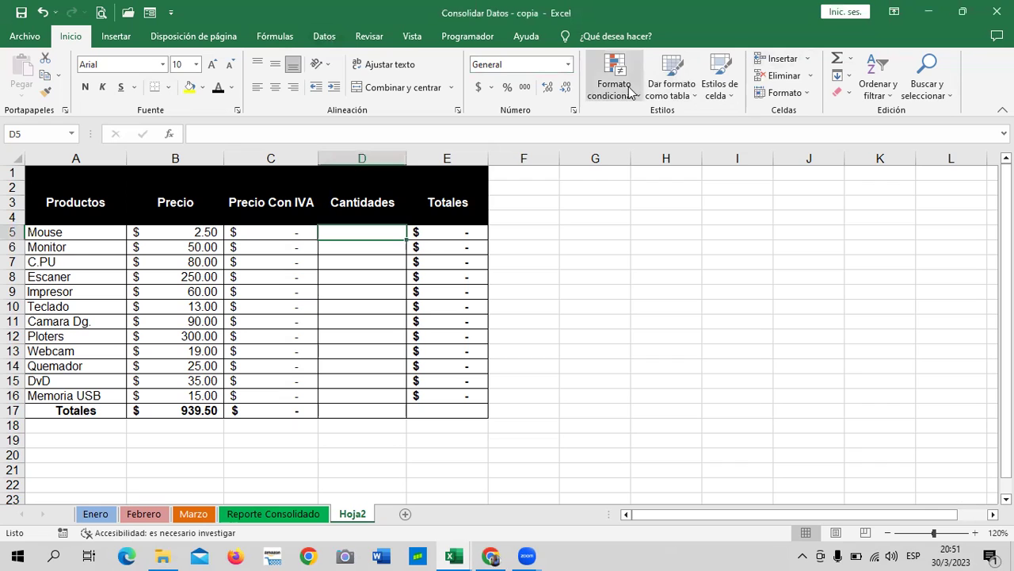
- Open Consolidar with Suma and add [1.xlsx]Enero!$B$2 as the first reference
{"action": "left_click", "coordinate": [320, 37]}
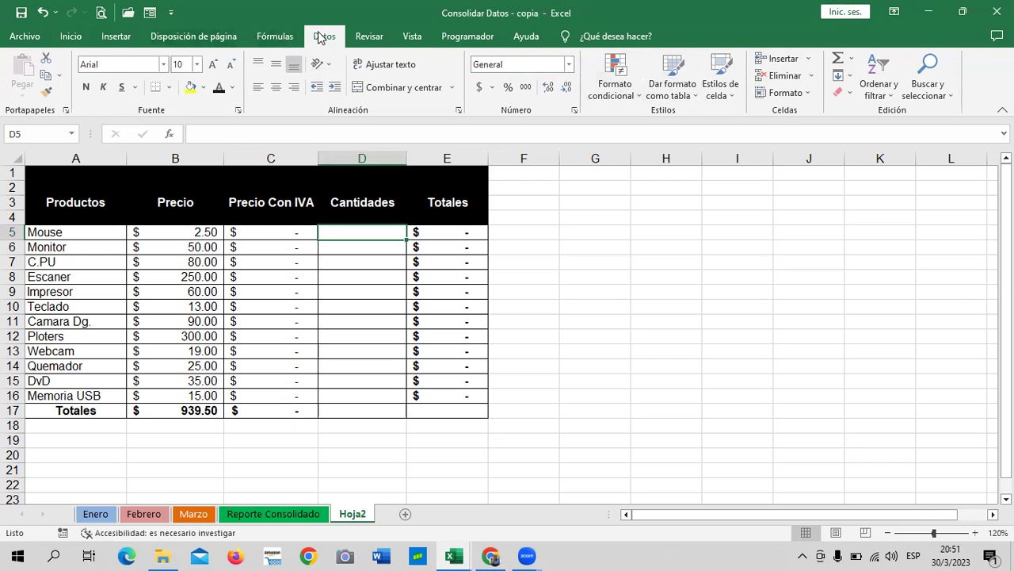
{"action": "left_click", "coordinate": [620, 67]}
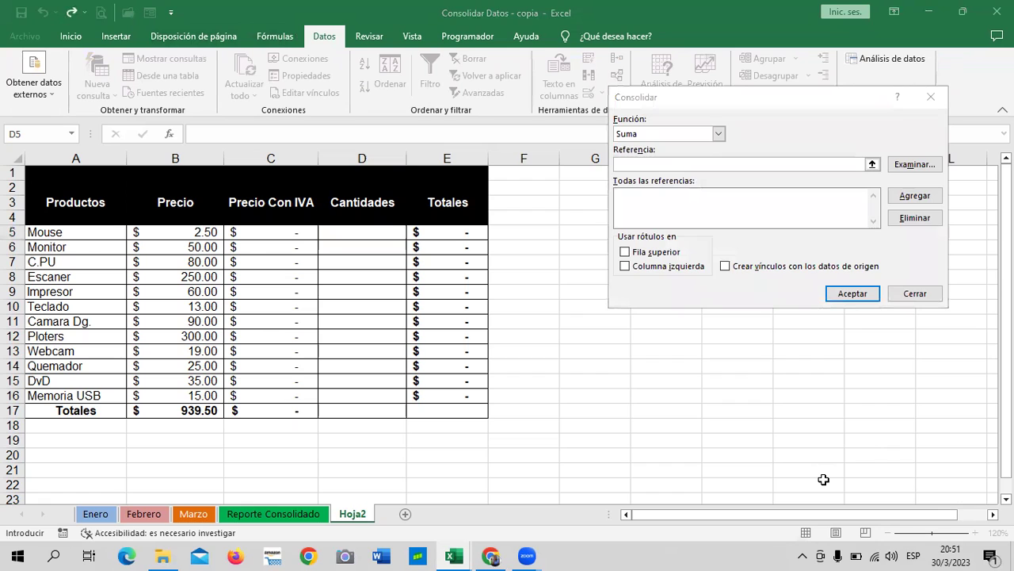
{"action": "left_click_drag", "start_coordinate": [783, 99], "coordinate": [781, 130]}
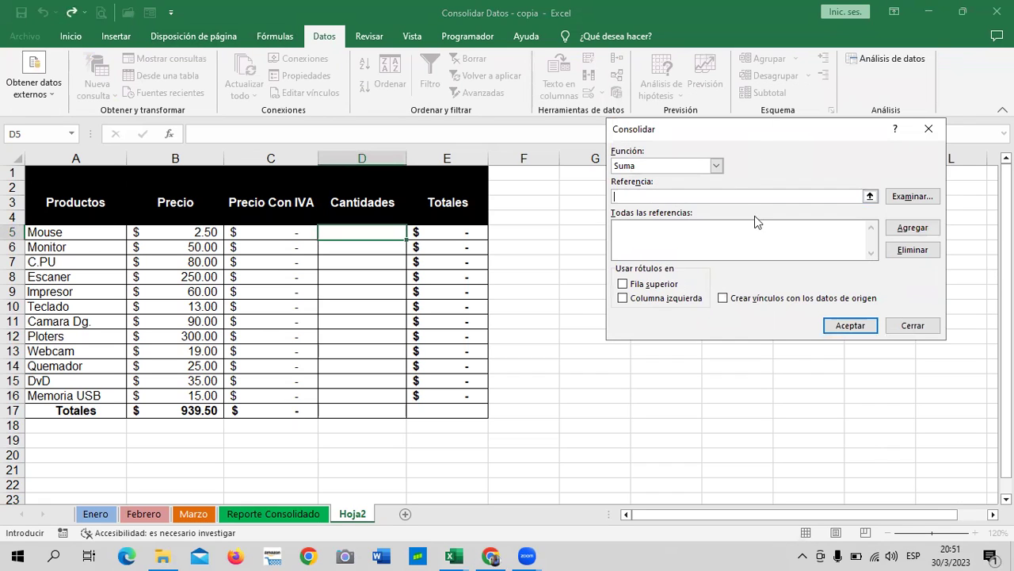
{"action": "left_click", "coordinate": [870, 195]}
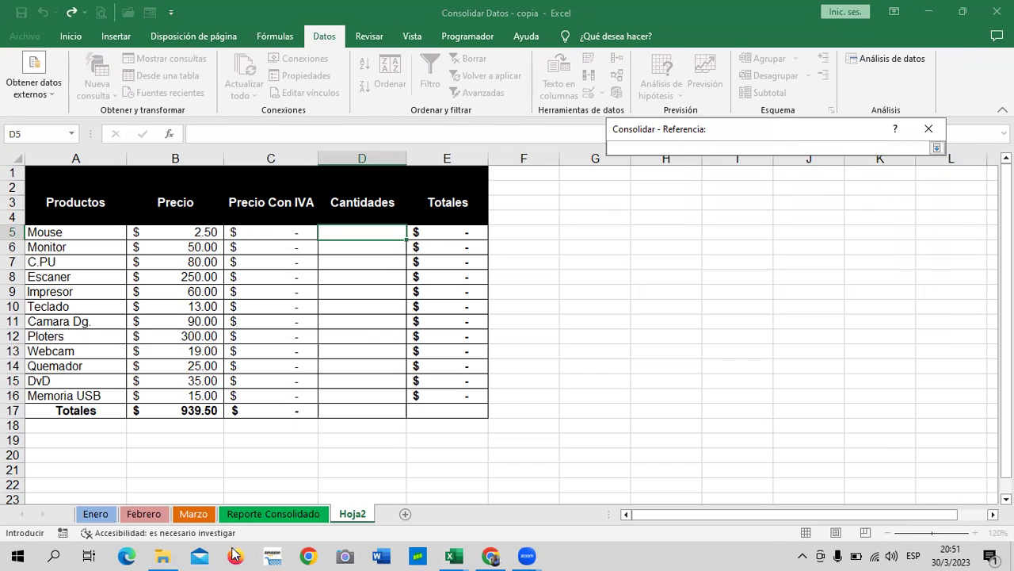
{"action": "mouse_move", "coordinate": [453, 556]}
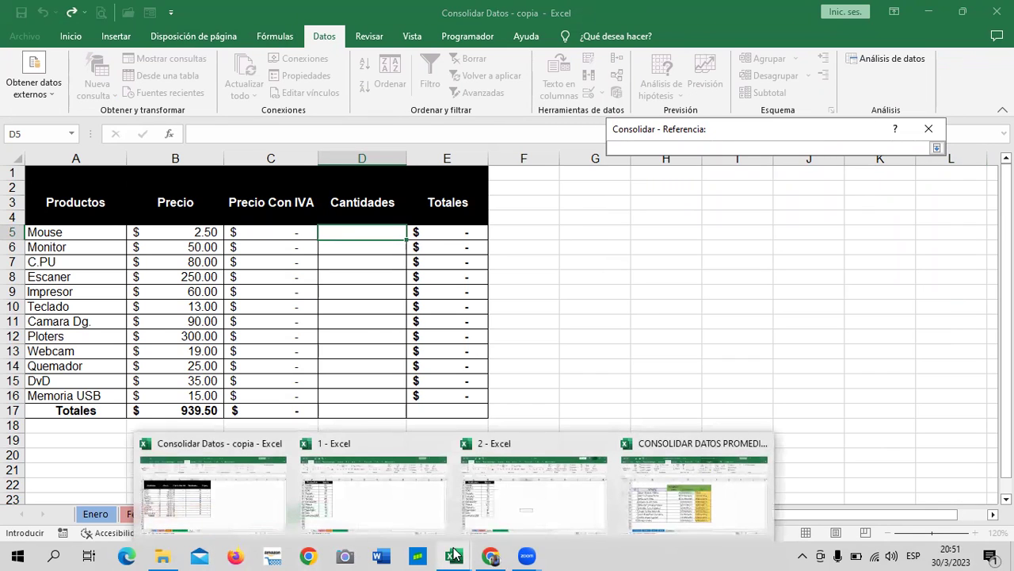
{"action": "left_click", "coordinate": [391, 509]}
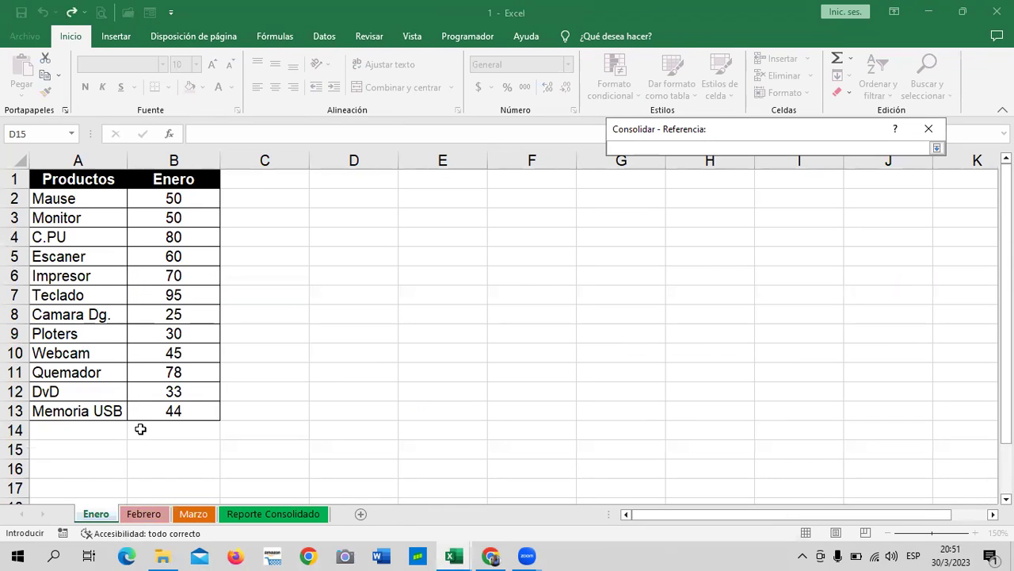
{"action": "left_click", "coordinate": [173, 197]}
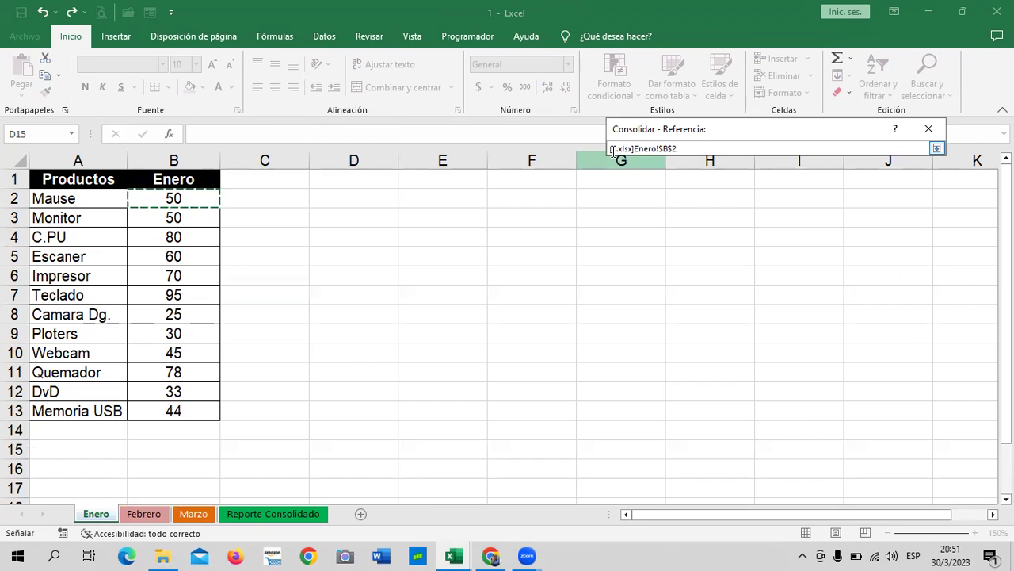
{"action": "left_click", "coordinate": [937, 148]}
{"action": "left_click", "coordinate": [912, 227]}
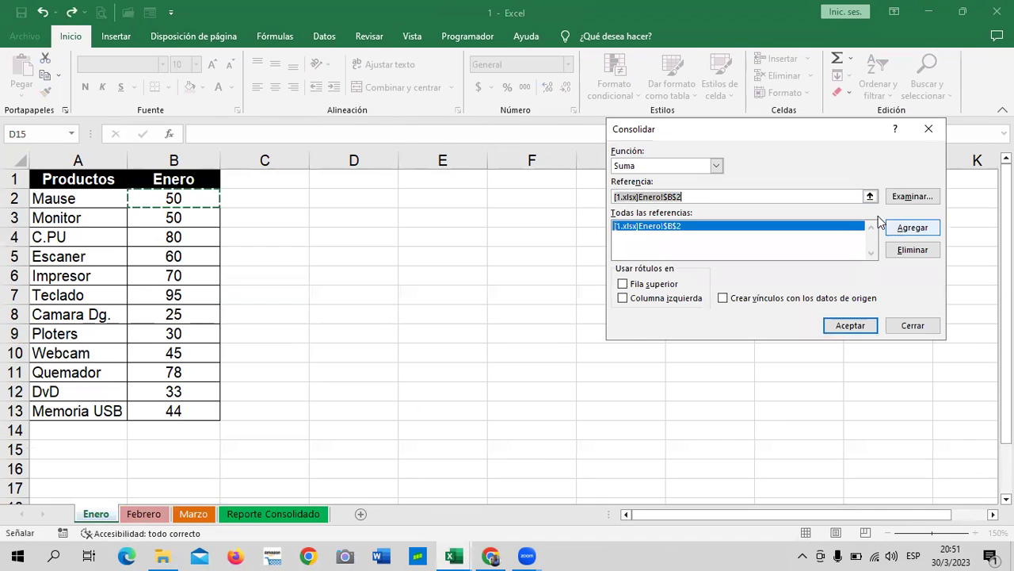
- Add [2.xlsx]Enero!$B$2 as a reference, enable links to source data, and accept
{"action": "left_click", "coordinate": [870, 195]}
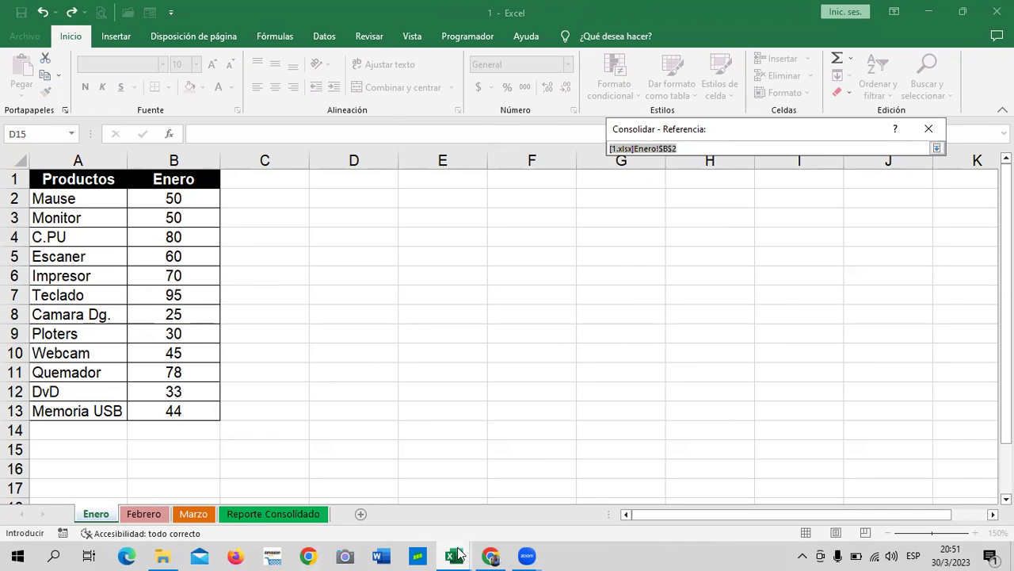
{"action": "mouse_move", "coordinate": [453, 556]}
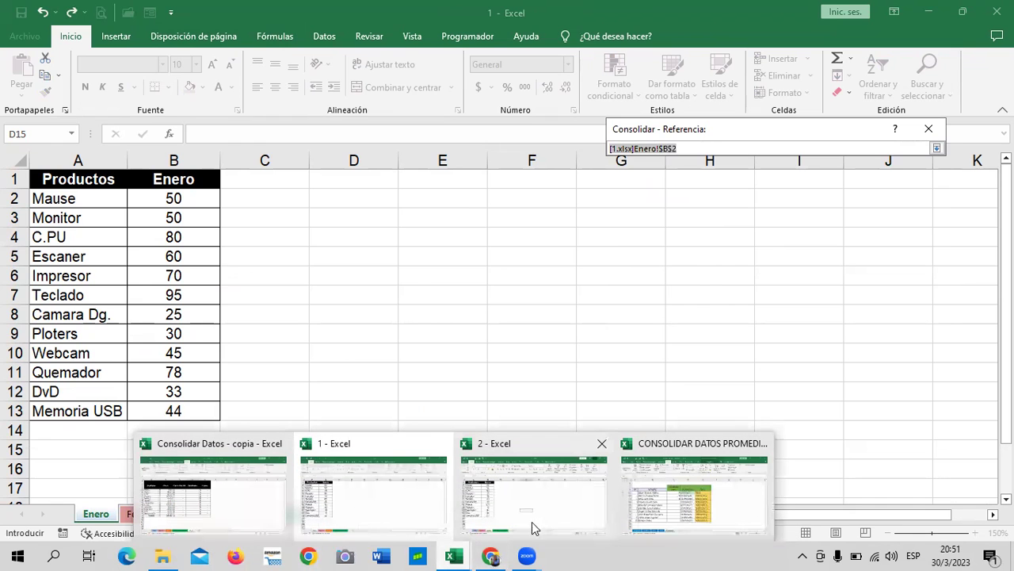
{"action": "left_click", "coordinate": [554, 509]}
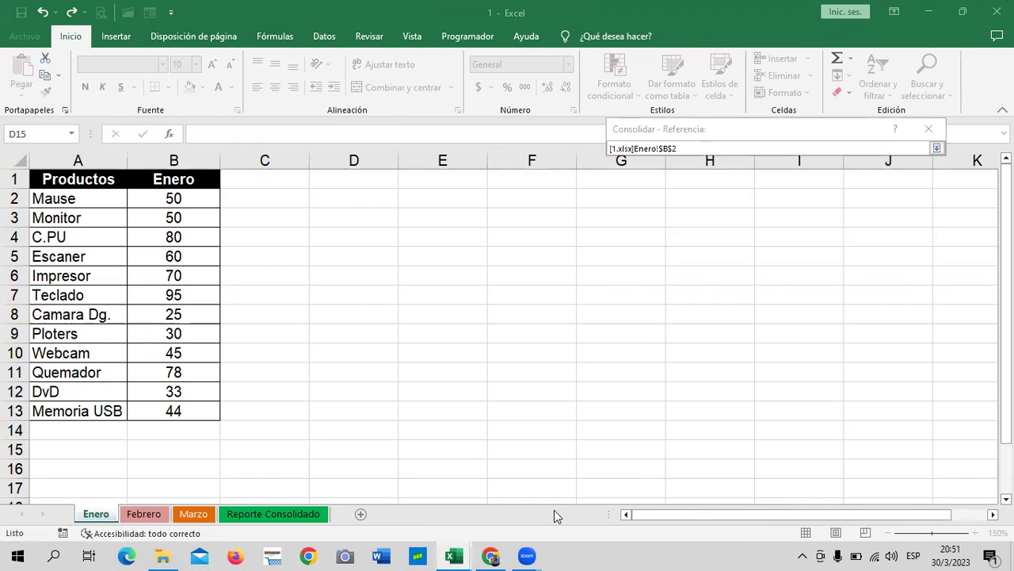
{"action": "key", "text": "ctrl+Tab"}
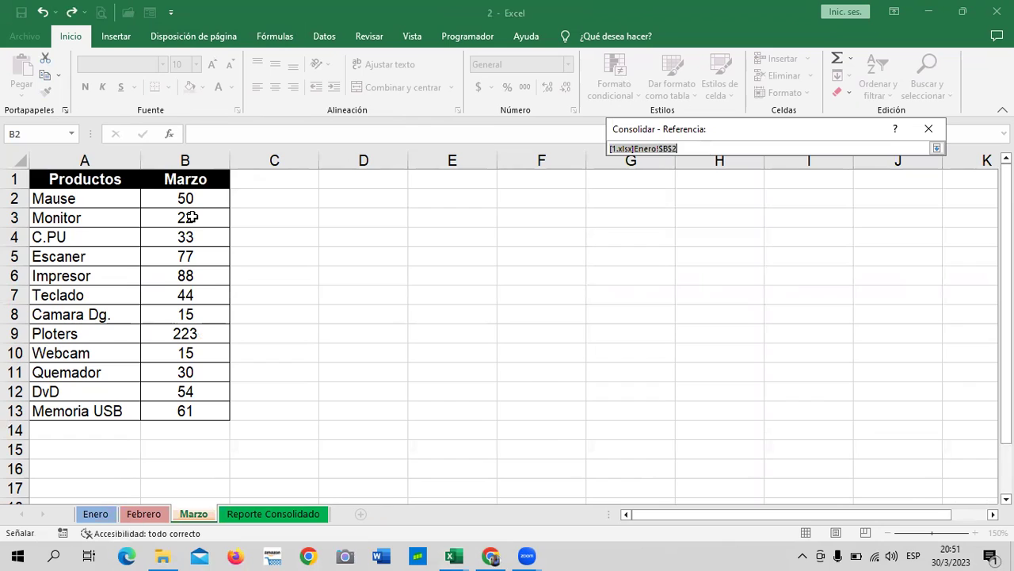
{"action": "left_click", "coordinate": [190, 198]}
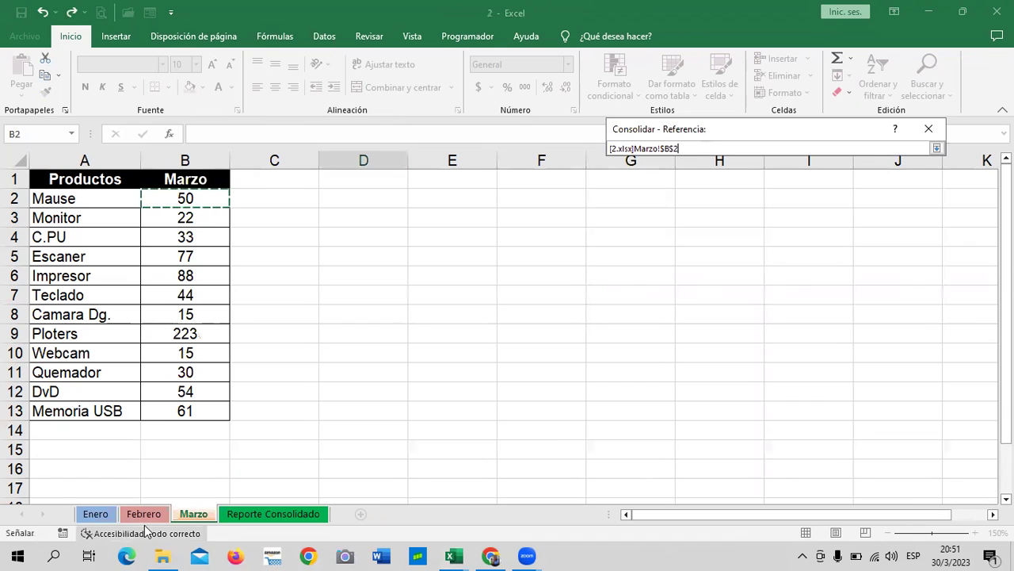
{"action": "left_click", "coordinate": [95, 513]}
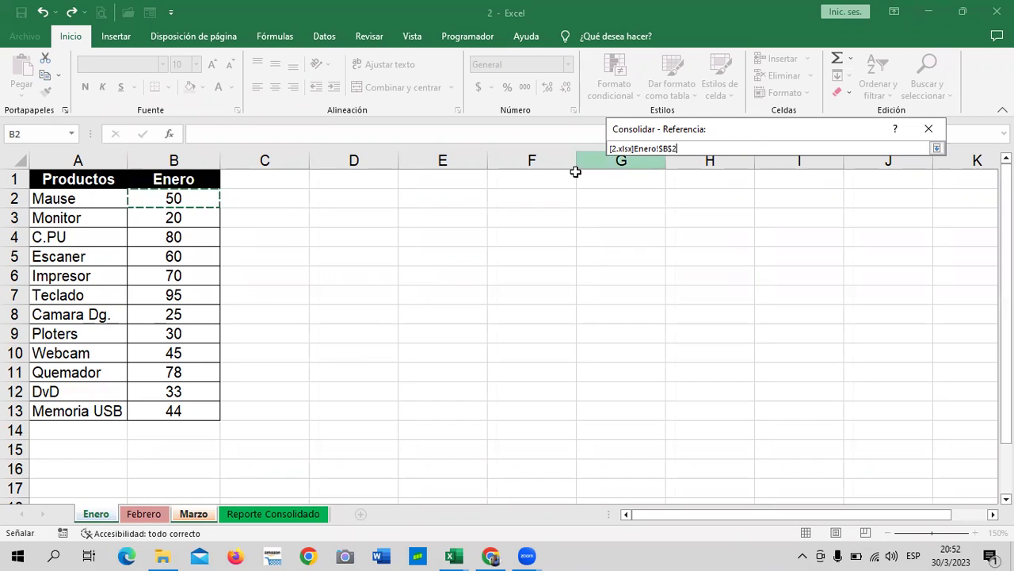
{"action": "left_click", "coordinate": [936, 150]}
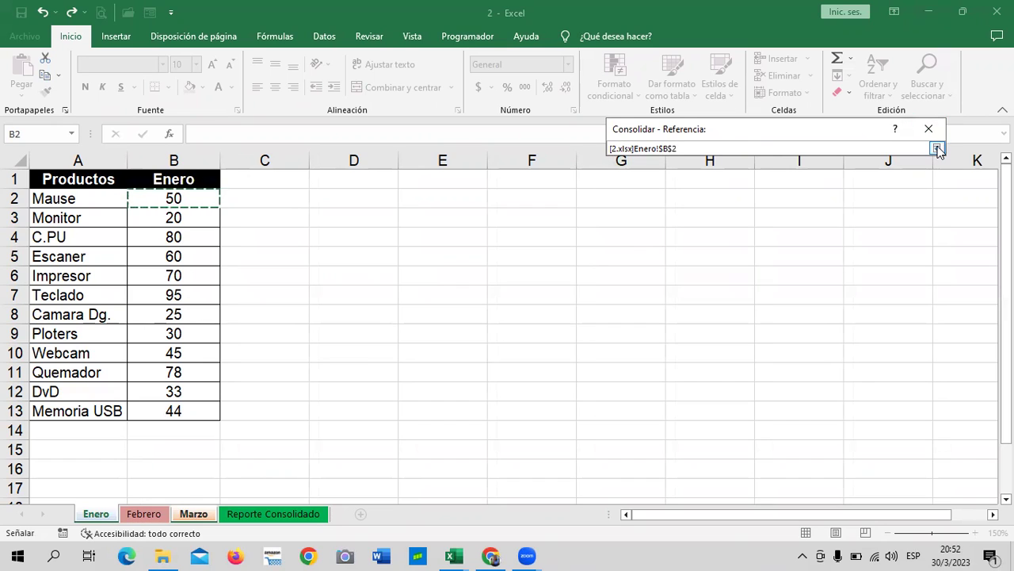
{"action": "left_click", "coordinate": [908, 230]}
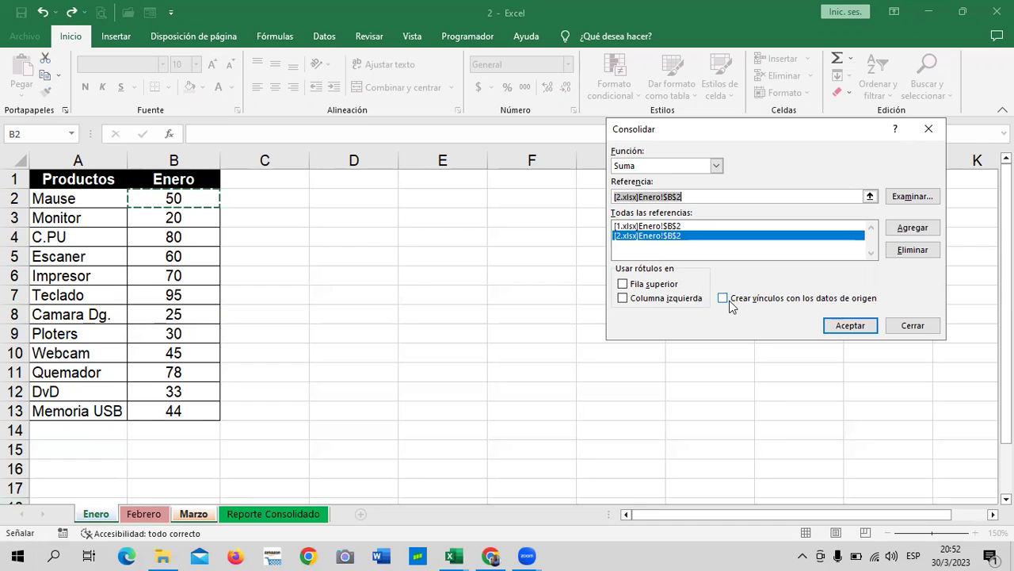
{"action": "left_click", "coordinate": [723, 298]}
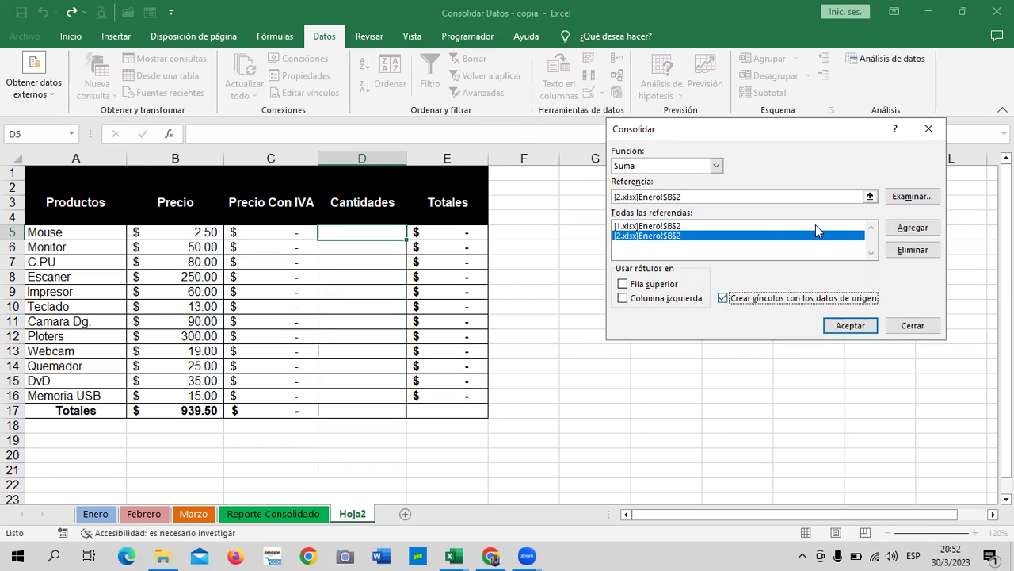
{"action": "left_click", "coordinate": [845, 326]}
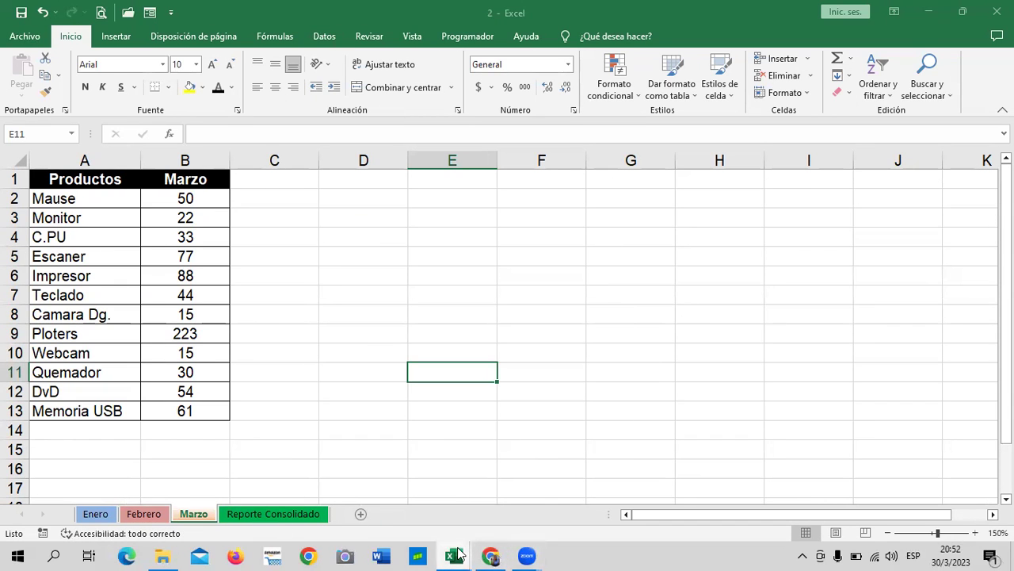
- Expand Hoja2's Mouse outline to verify linked sources 50 and 50 sum to 100, then collapse it
{"action": "mouse_move", "coordinate": [454, 556]}
{"action": "left_click", "coordinate": [240, 485]}
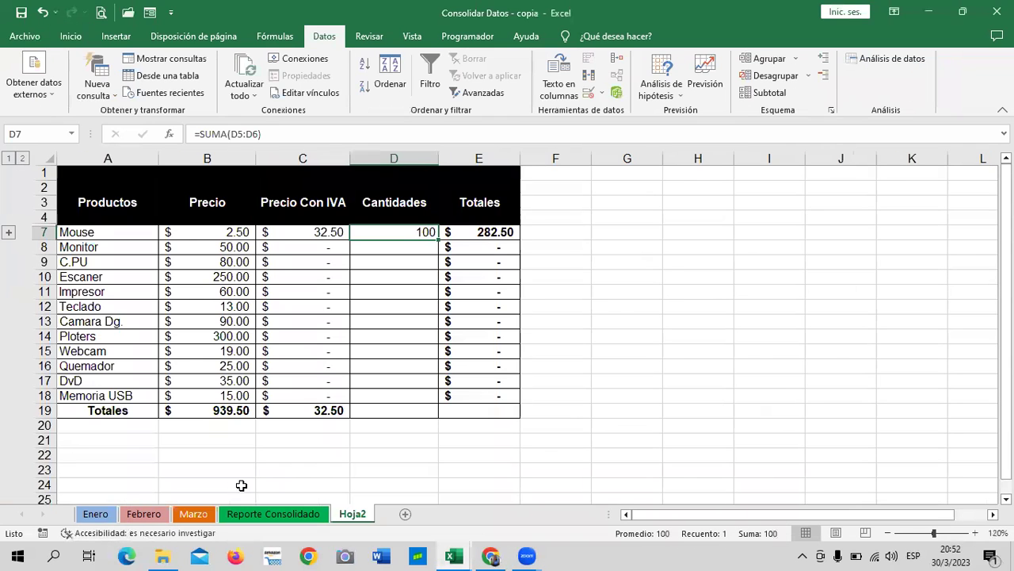
{"action": "left_click", "coordinate": [672, 259]}
{"action": "left_click", "coordinate": [402, 229]}
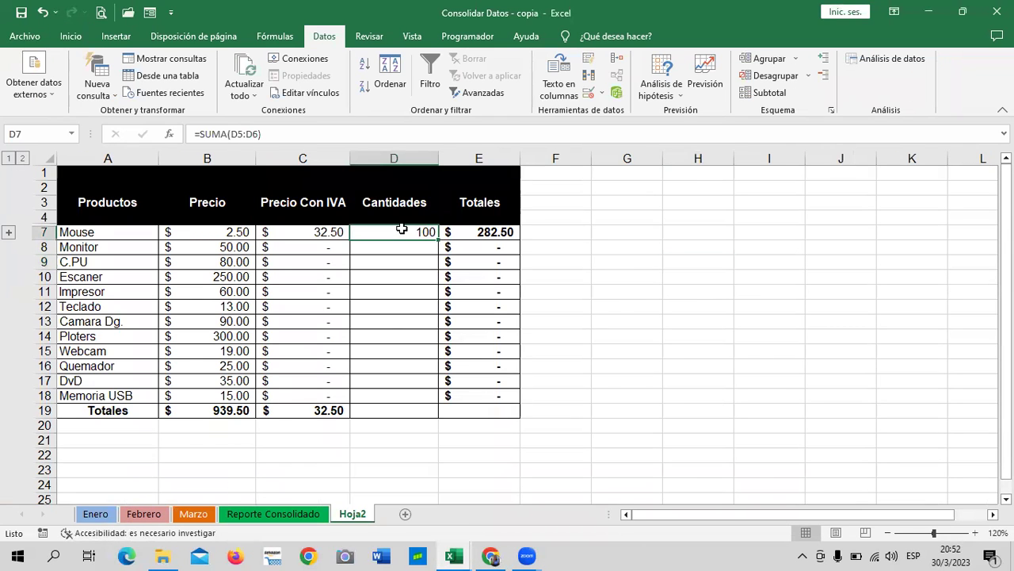
{"action": "left_click", "coordinate": [9, 232]}
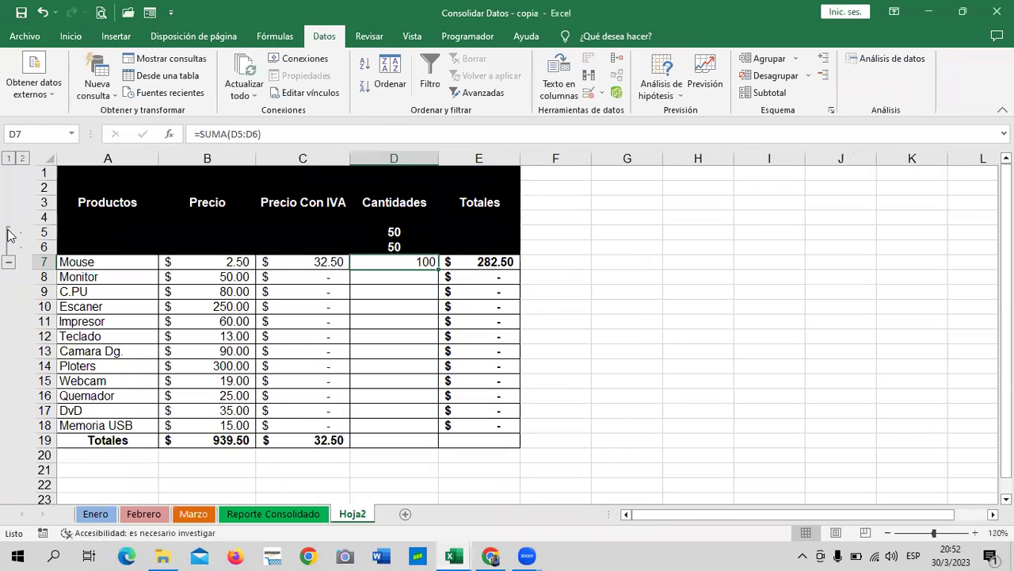
{"action": "left_click", "coordinate": [381, 232]}
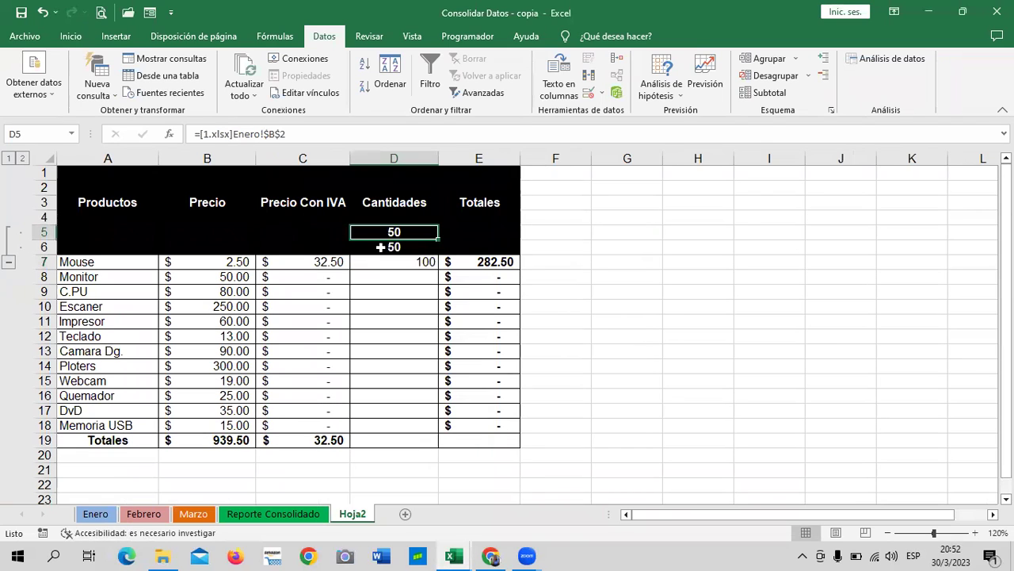
{"action": "left_click", "coordinate": [381, 248]}
{"action": "left_click", "coordinate": [379, 231]}
{"action": "left_click", "coordinate": [370, 247]}
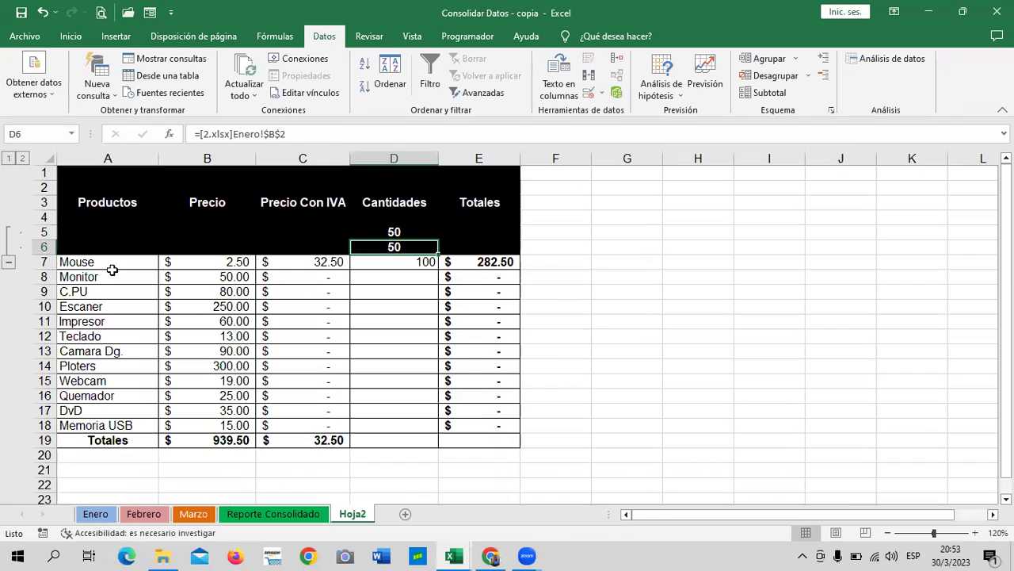
{"action": "left_click", "coordinate": [373, 264]}
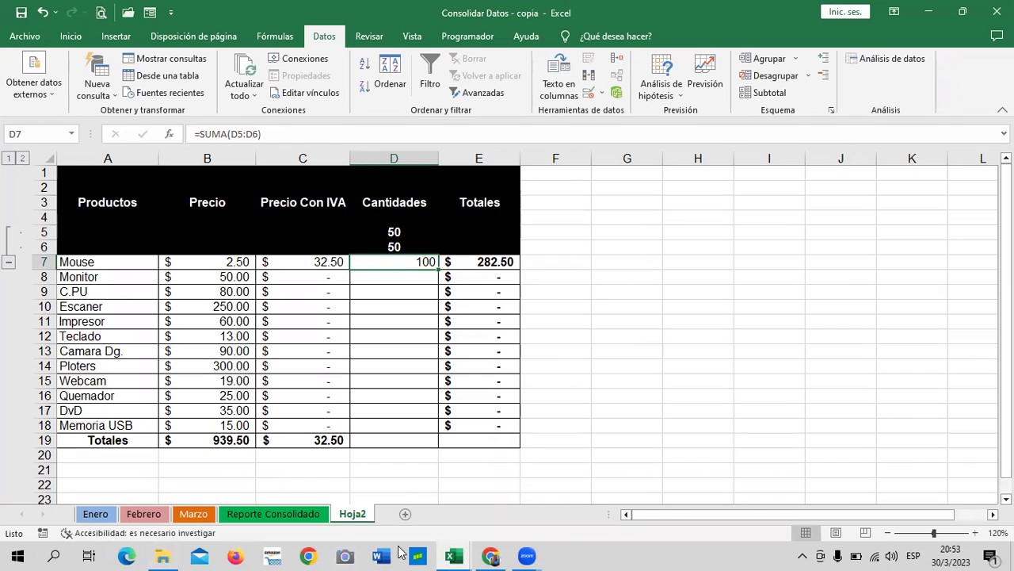
{"action": "left_click", "coordinate": [8, 266]}
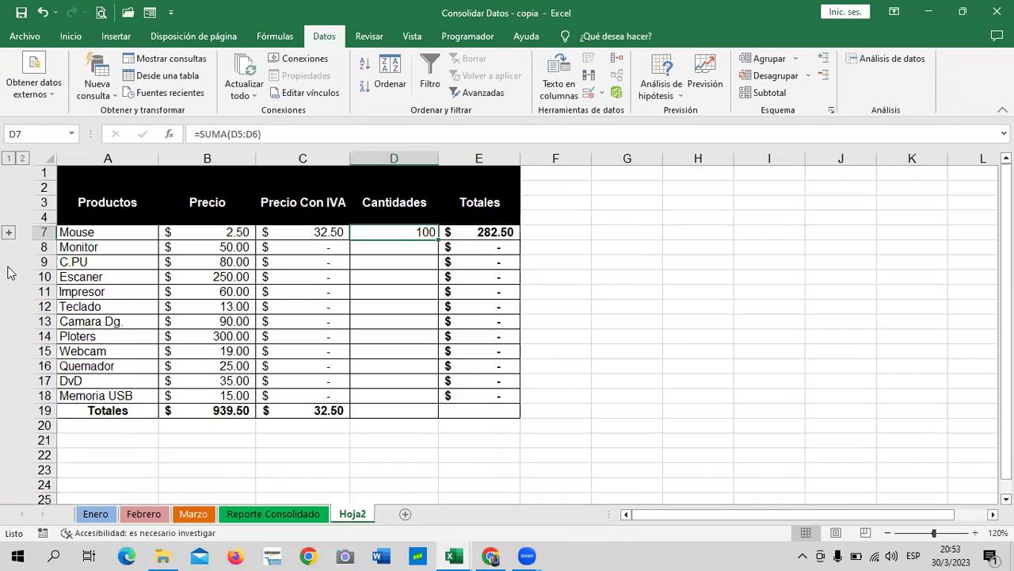
{"action": "mouse_move", "coordinate": [453, 555]}
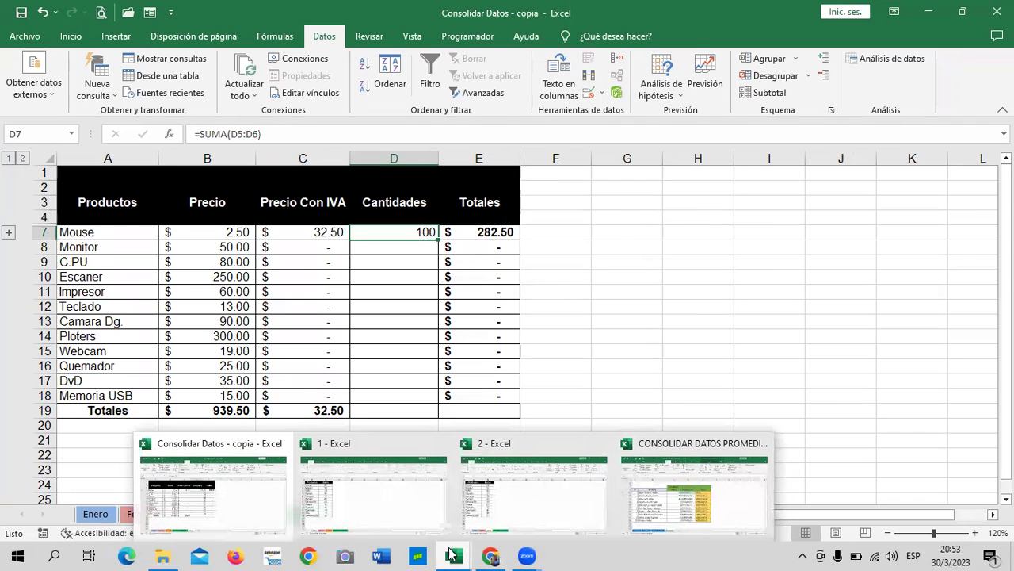
{"action": "left_click", "coordinate": [389, 483]}
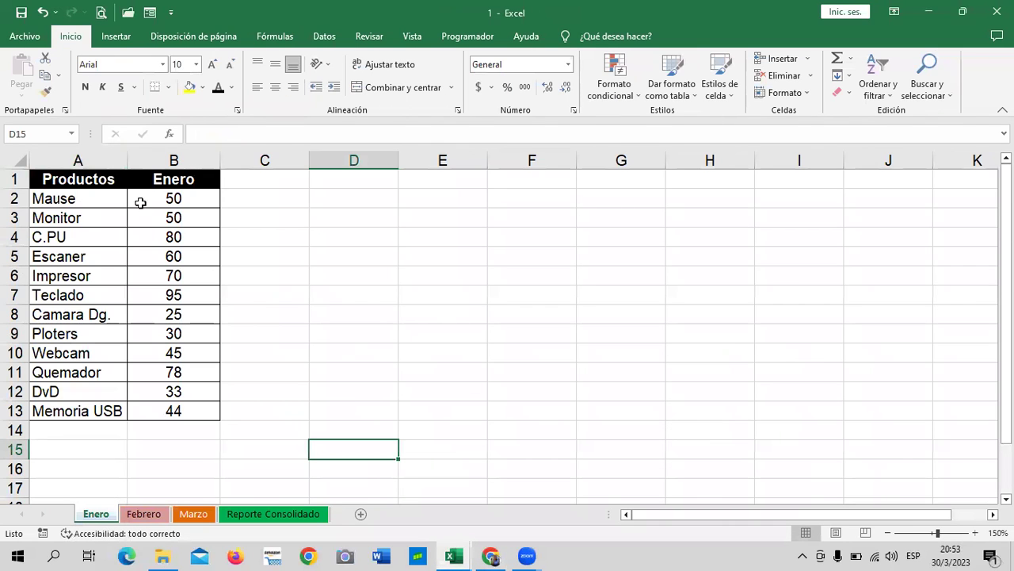
- Set Mouse to 75 on workbook 1's Enero and 40 on workbook 2's Marzo
{"action": "left_click", "coordinate": [166, 196]}
{"action": "type", "text": "75"}
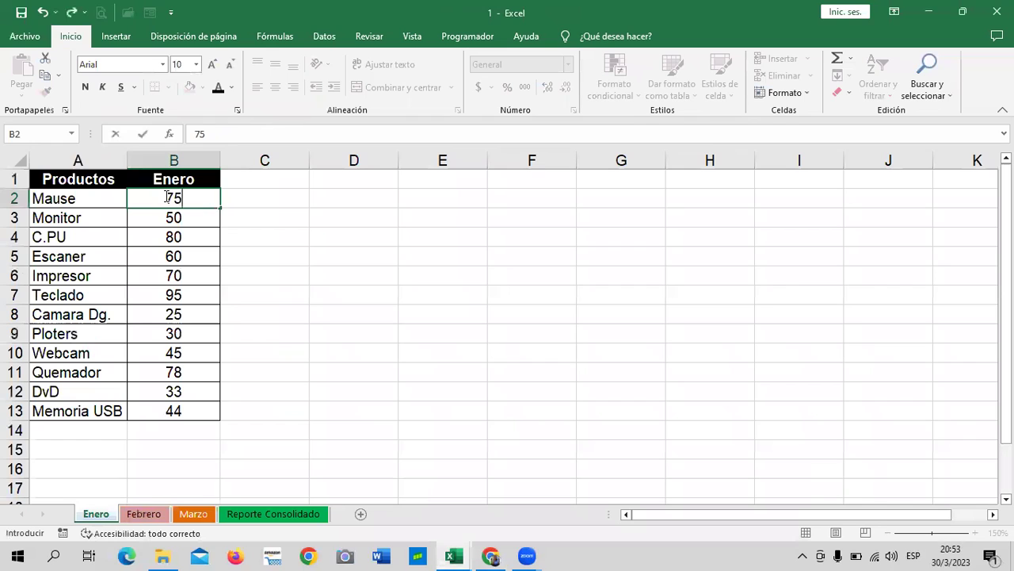
{"action": "key", "text": "Return"}
{"action": "left_click", "coordinate": [507, 274]}
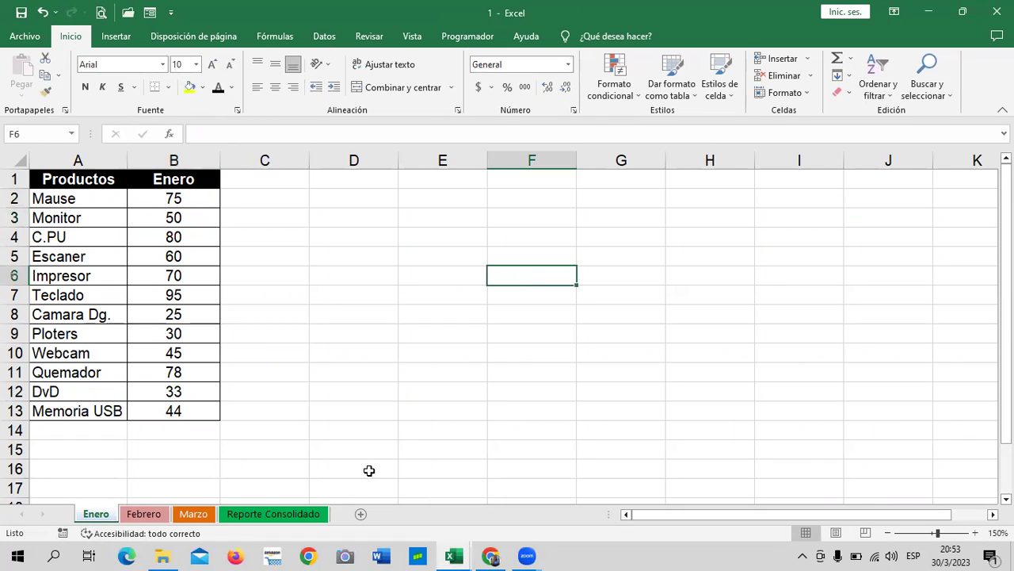
{"action": "mouse_move", "coordinate": [454, 555]}
{"action": "left_click", "coordinate": [536, 483]}
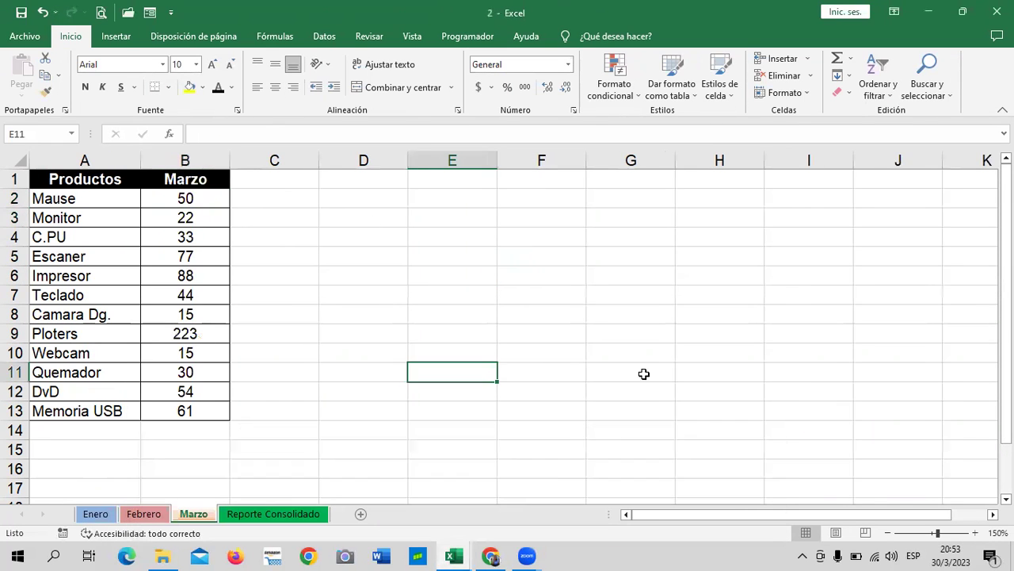
{"action": "left_click", "coordinate": [227, 201]}
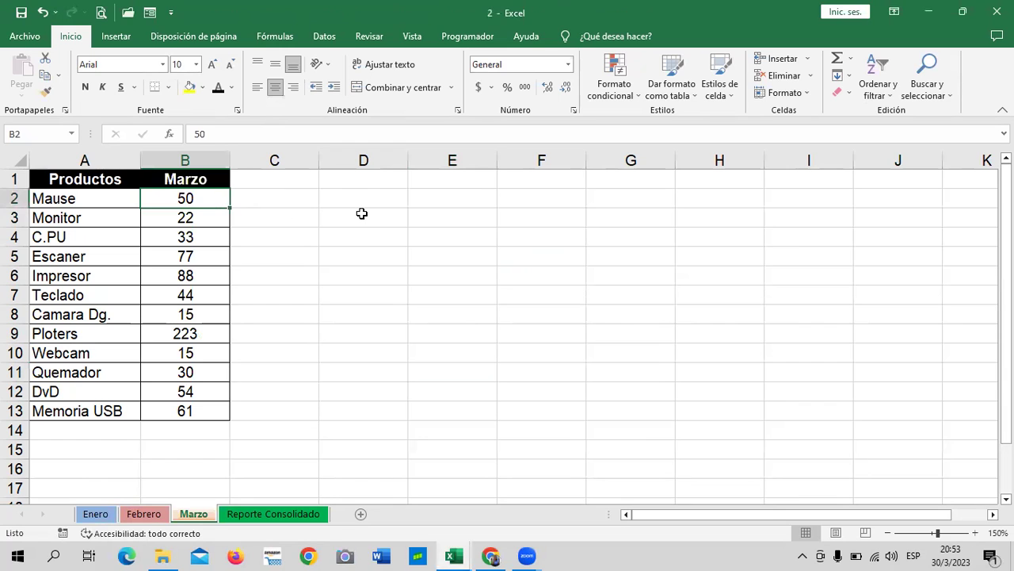
{"action": "type", "text": "40"}
{"action": "key", "text": "Return"}
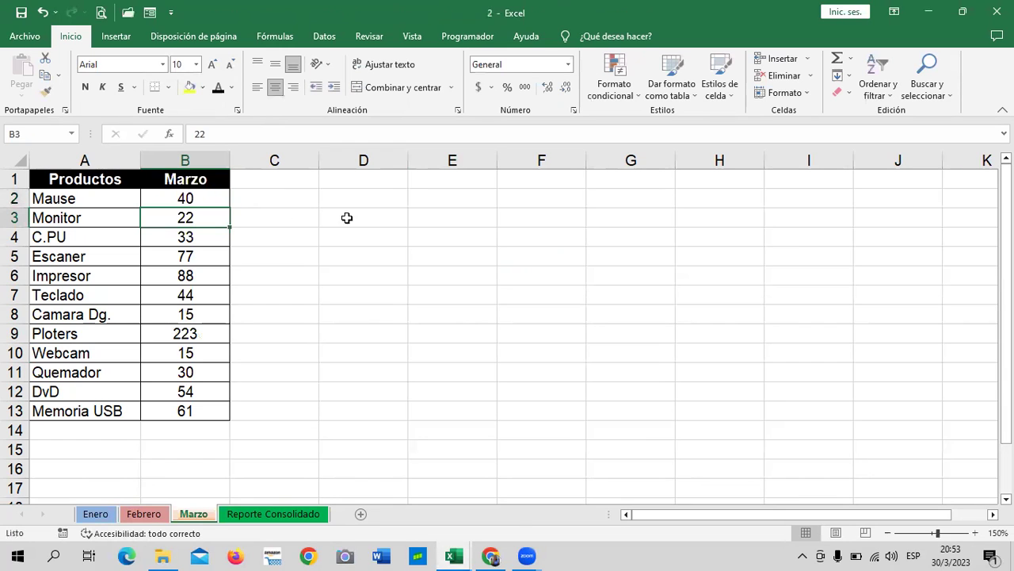
{"action": "mouse_move", "coordinate": [454, 556]}
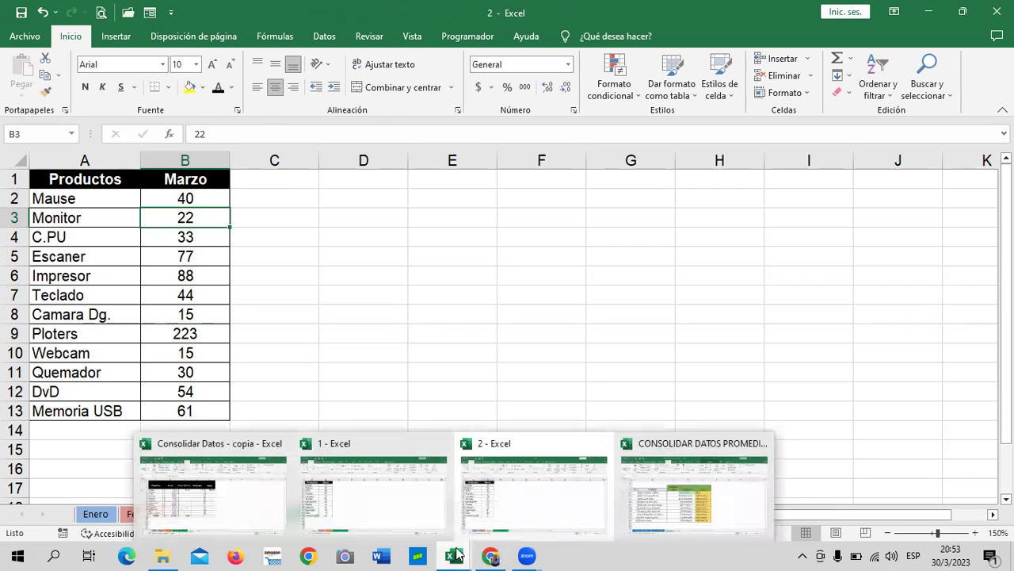
- Verify on Hoja2 that the linked Mouse quantity updated to 125, then select the Monitor quantity
{"action": "left_click", "coordinate": [254, 498]}
{"action": "left_click", "coordinate": [672, 305]}
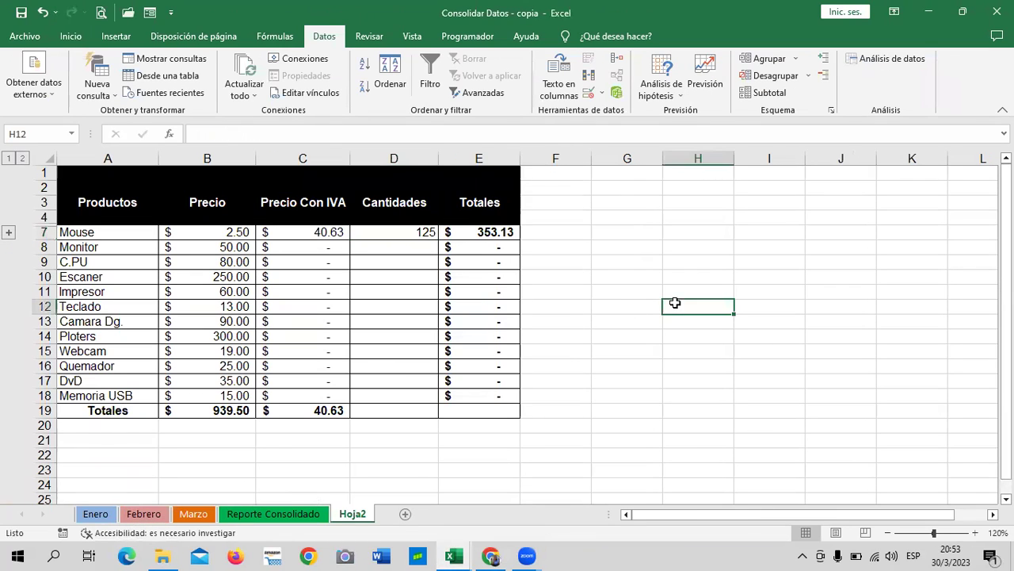
{"action": "left_click", "coordinate": [382, 233]}
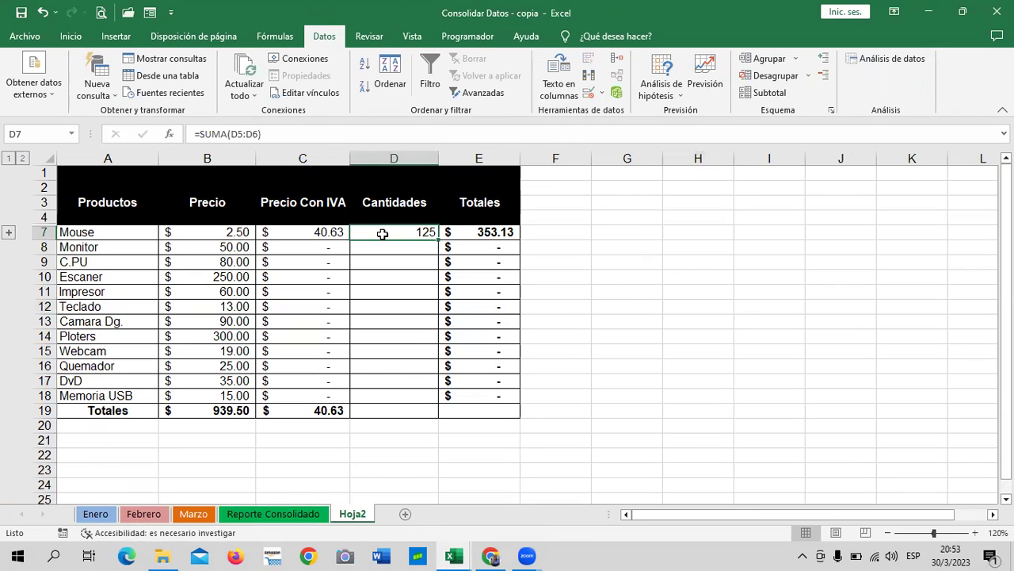
{"action": "left_click", "coordinate": [8, 233]}
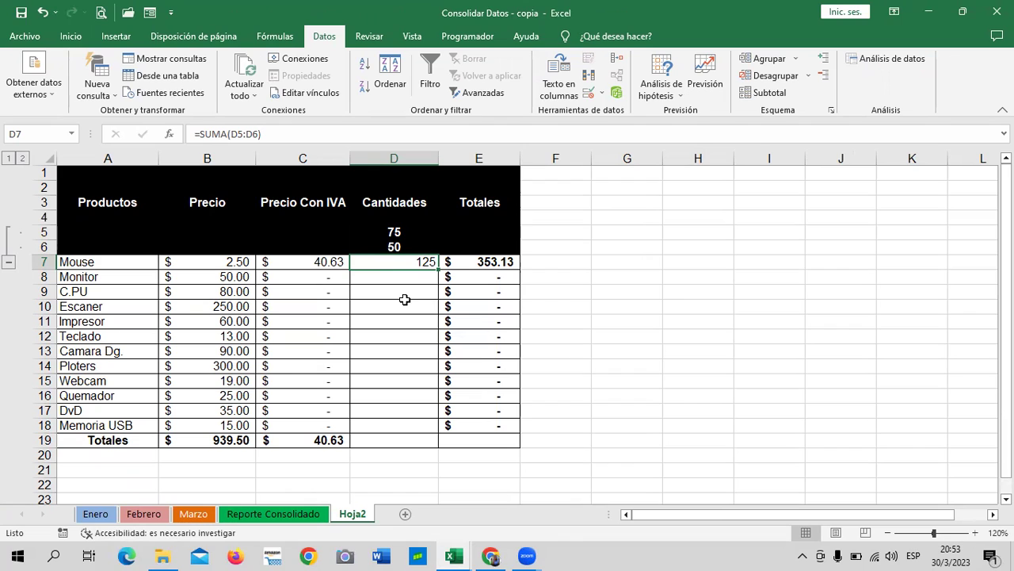
{"action": "left_click", "coordinate": [9, 261]}
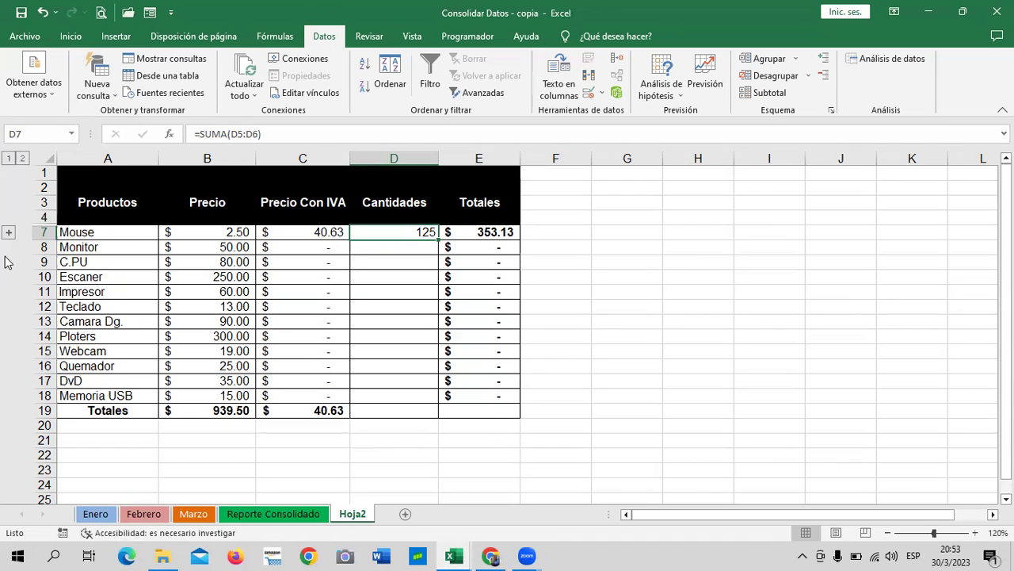
{"action": "left_click", "coordinate": [670, 274]}
{"action": "left_click", "coordinate": [418, 249]}
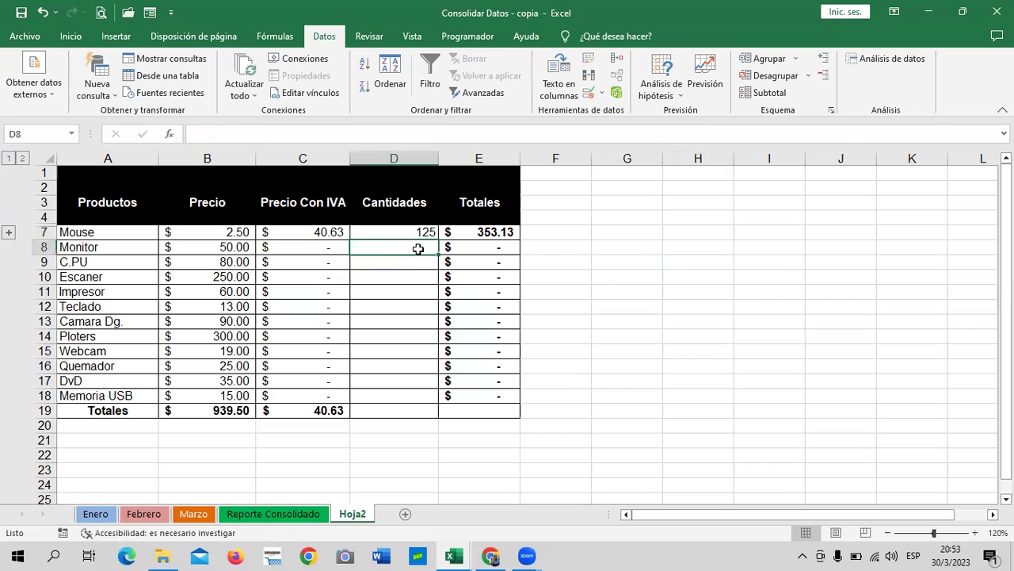
- Reopen Consolidar and remove both stored Enero!$B$2 references
{"action": "left_click", "coordinate": [617, 64]}
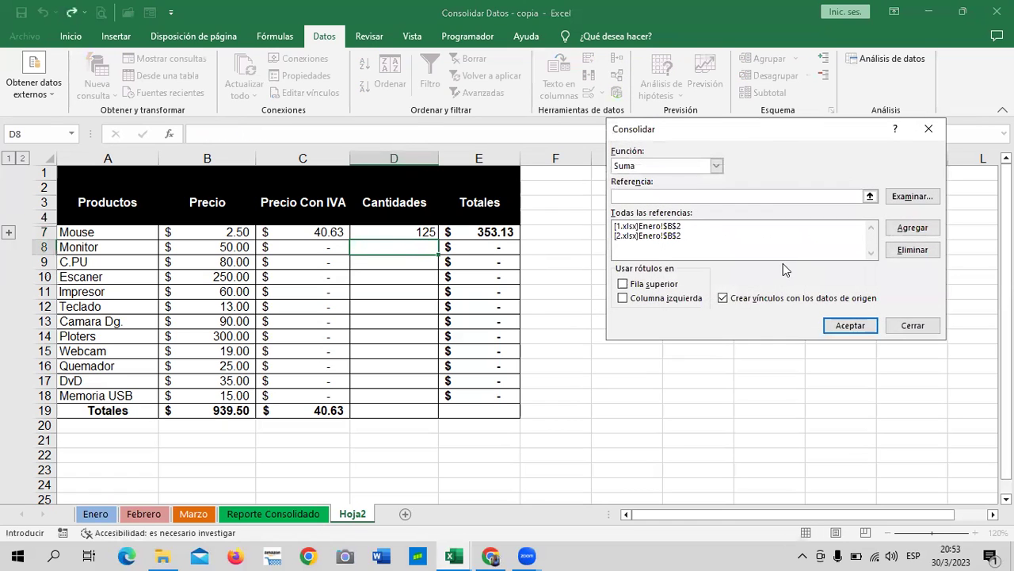
{"action": "left_click", "coordinate": [676, 227]}
{"action": "left_click", "coordinate": [903, 249]}
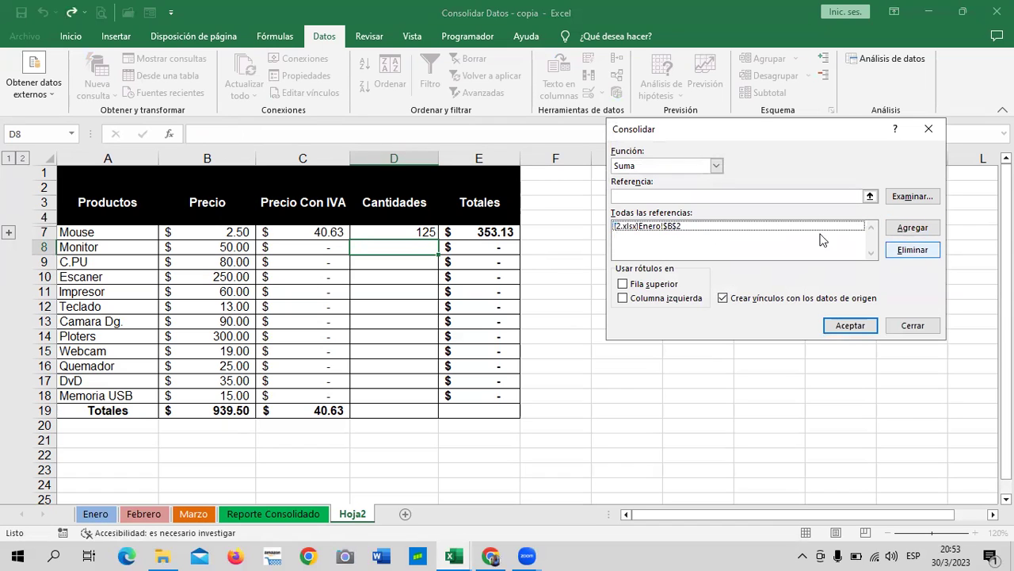
{"action": "left_click", "coordinate": [703, 229]}
{"action": "left_click", "coordinate": [918, 256]}
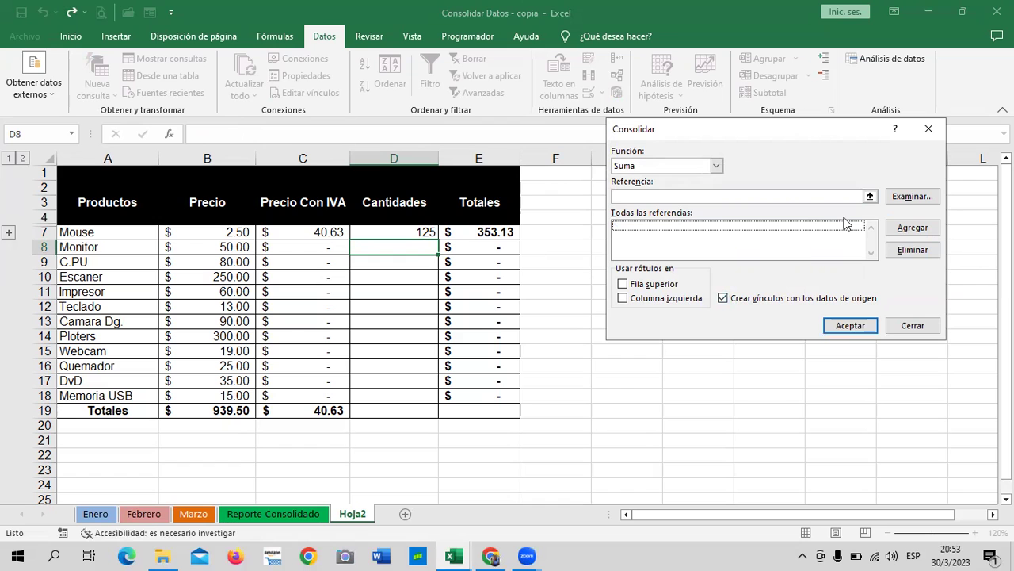
- Pick Enero!B3 in workbook 1 and add it to the reference list
{"action": "left_click", "coordinate": [870, 196]}
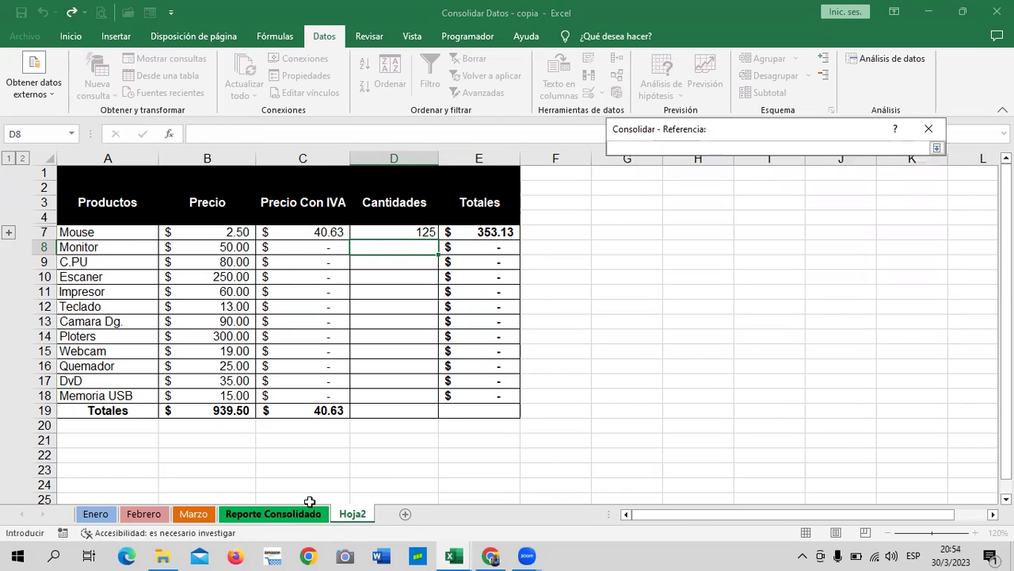
{"action": "mouse_move", "coordinate": [452, 555]}
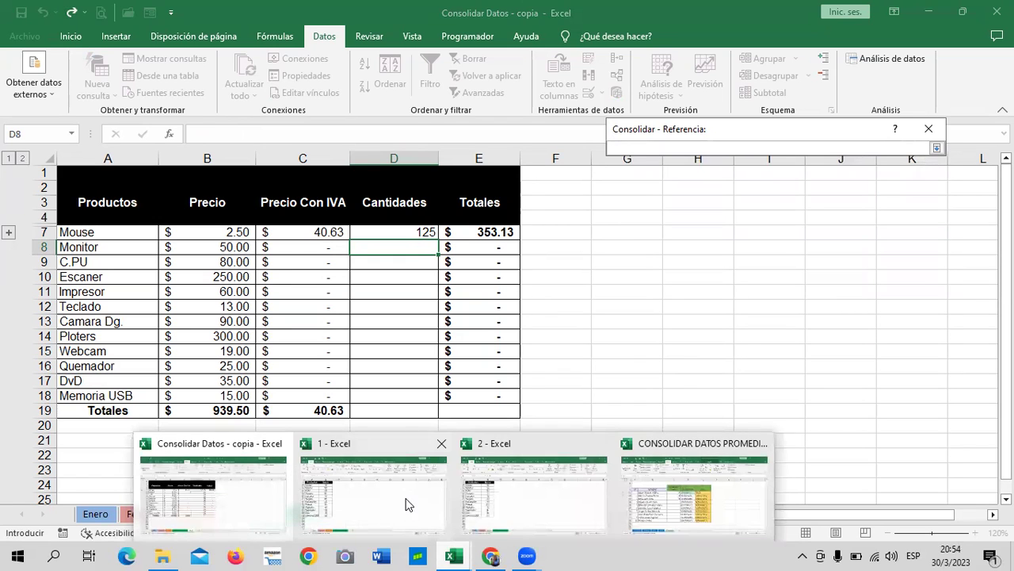
{"action": "left_click", "coordinate": [406, 505]}
{"action": "left_click", "coordinate": [161, 219]}
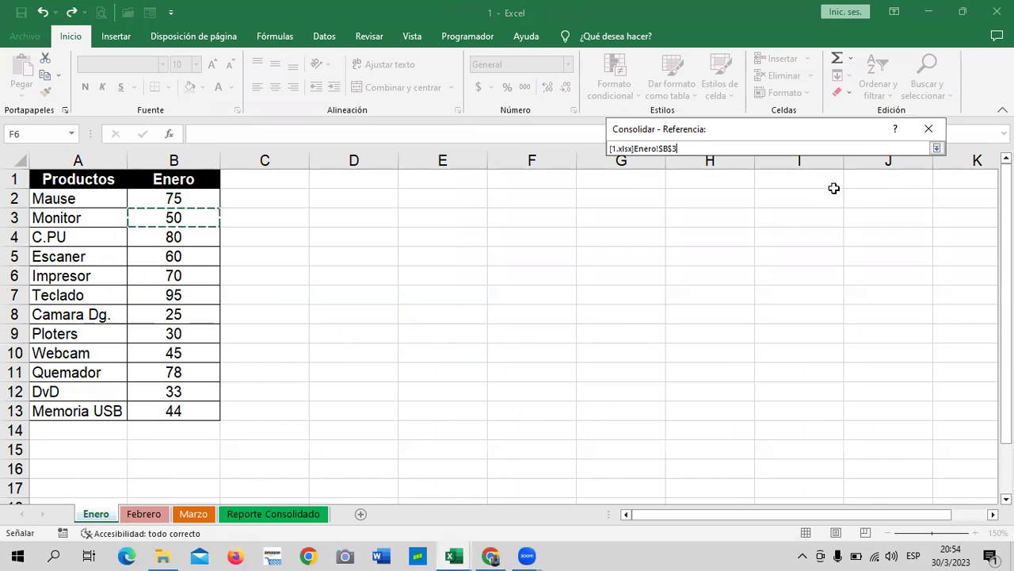
{"action": "left_click", "coordinate": [936, 149]}
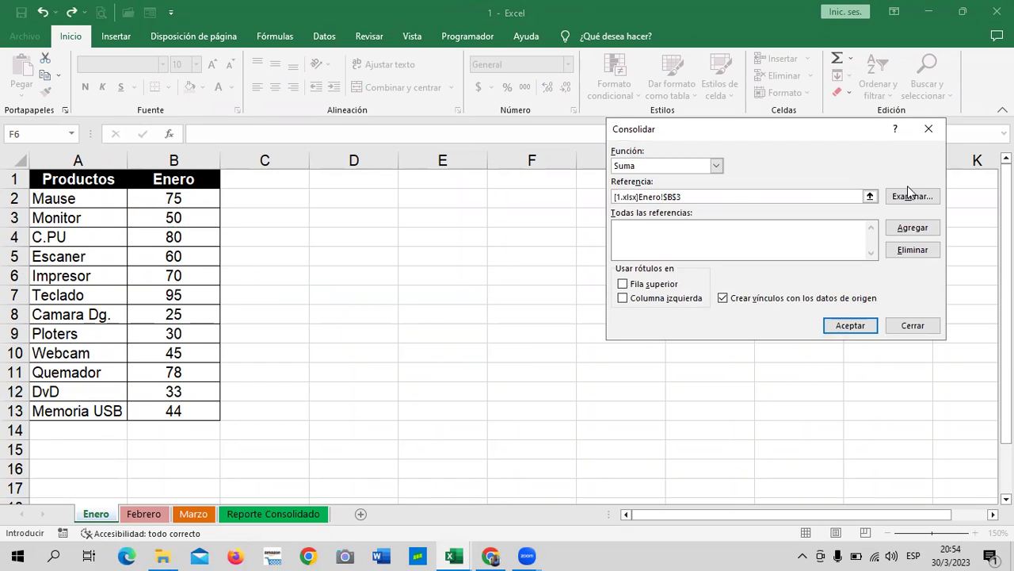
{"action": "left_click", "coordinate": [912, 228]}
{"action": "left_click", "coordinate": [870, 196]}
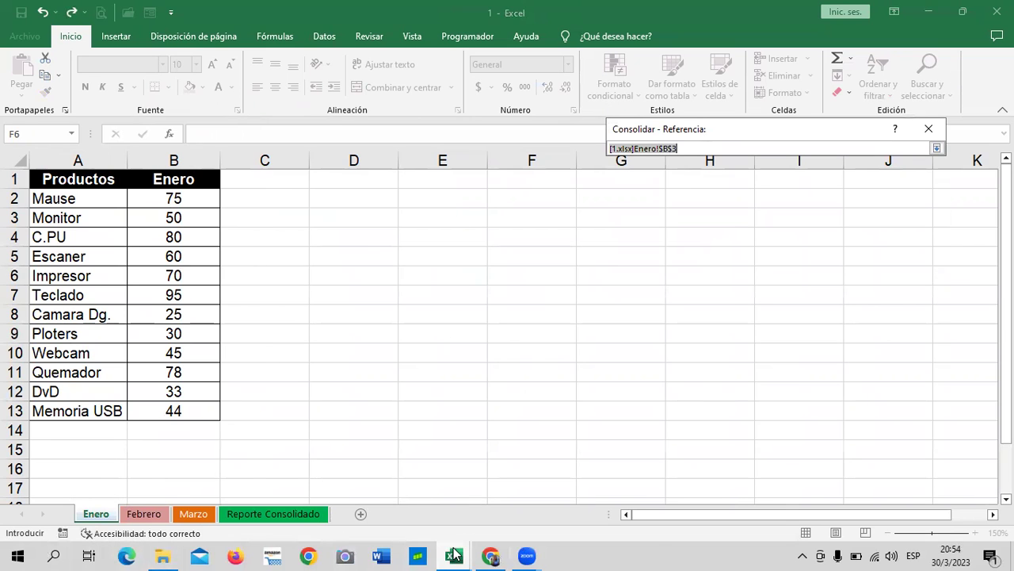
{"action": "mouse_move", "coordinate": [453, 556]}
{"action": "left_click", "coordinate": [531, 501]}
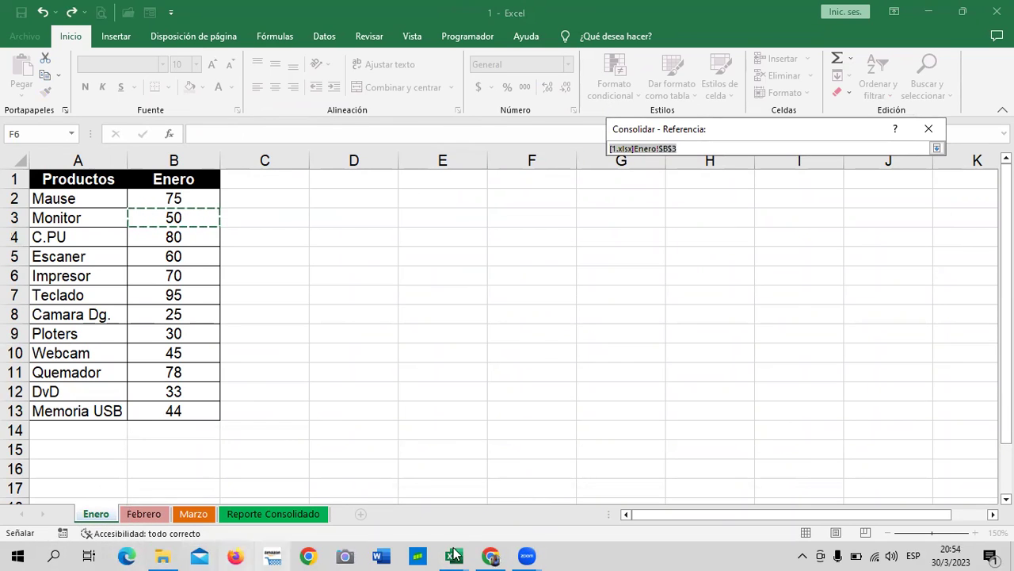
{"action": "left_click", "coordinate": [454, 555]}
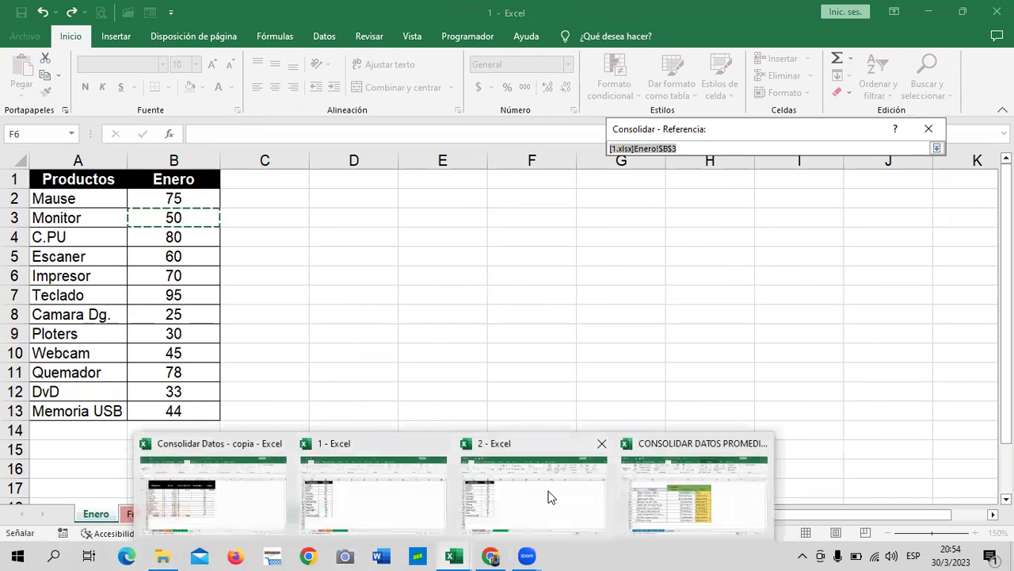
{"action": "left_click", "coordinate": [551, 497]}
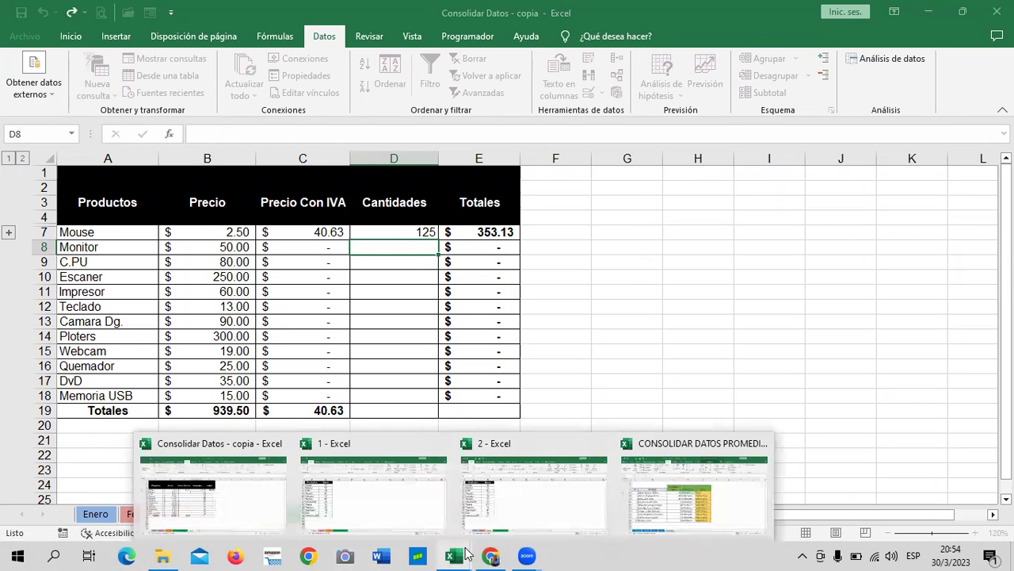
{"action": "left_click", "coordinate": [543, 503]}
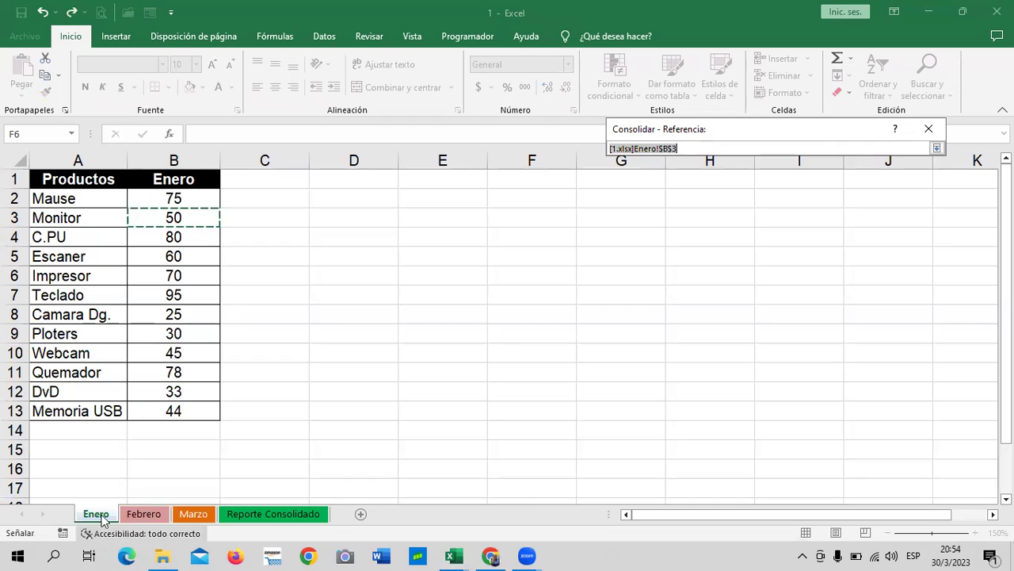
{"action": "left_click", "coordinate": [936, 148]}
- Try adding the Enero B3 reference and dismiss the duplicate-reference warning
{"action": "left_click", "coordinate": [912, 232]}
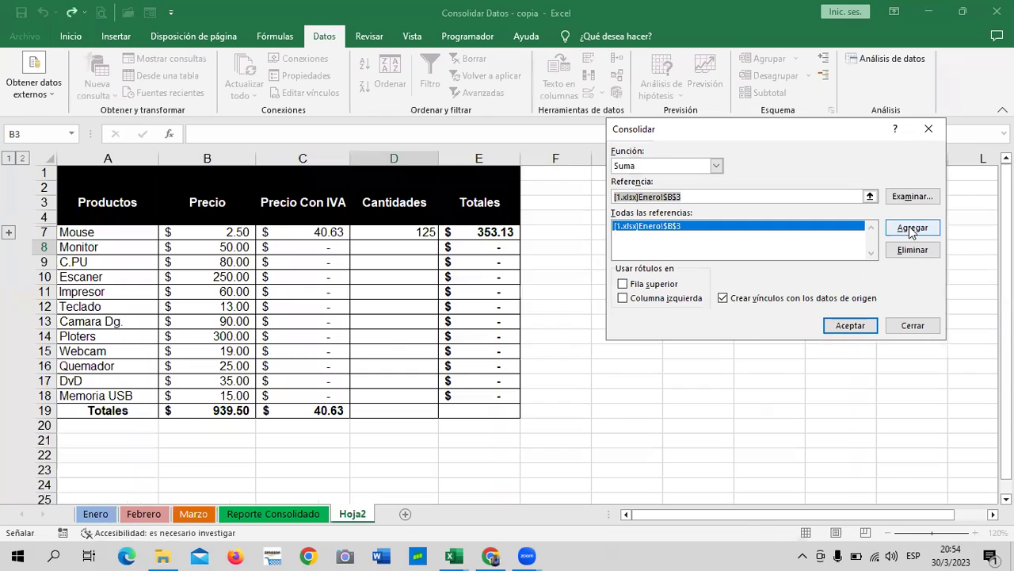
{"action": "left_click", "coordinate": [519, 318]}
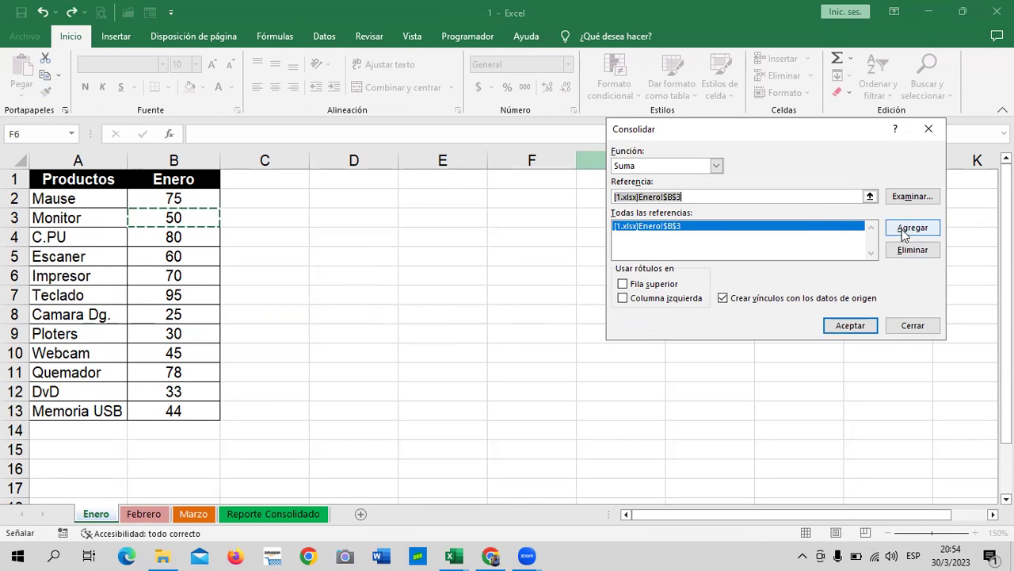
{"action": "left_click", "coordinate": [870, 196]}
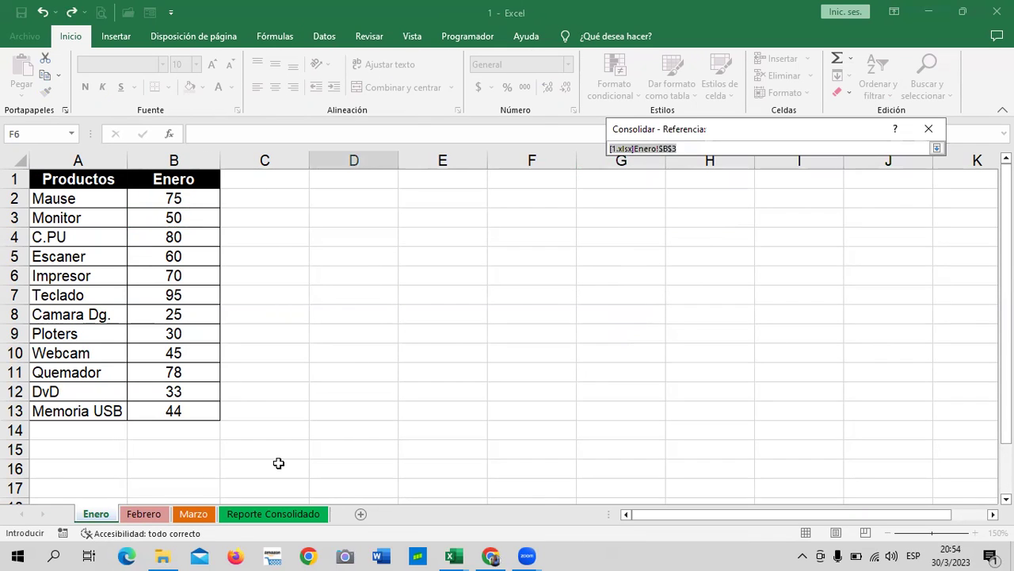
- Back in workbook 1, erase the old Enero text from the Referencia box
{"action": "left_click", "coordinate": [464, 555]}
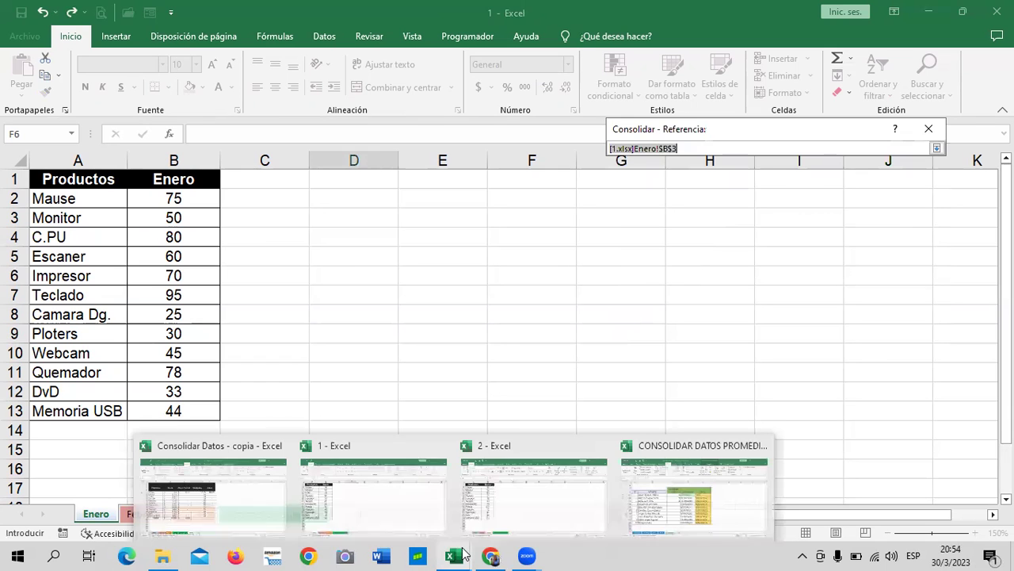
{"action": "left_click", "coordinate": [551, 511]}
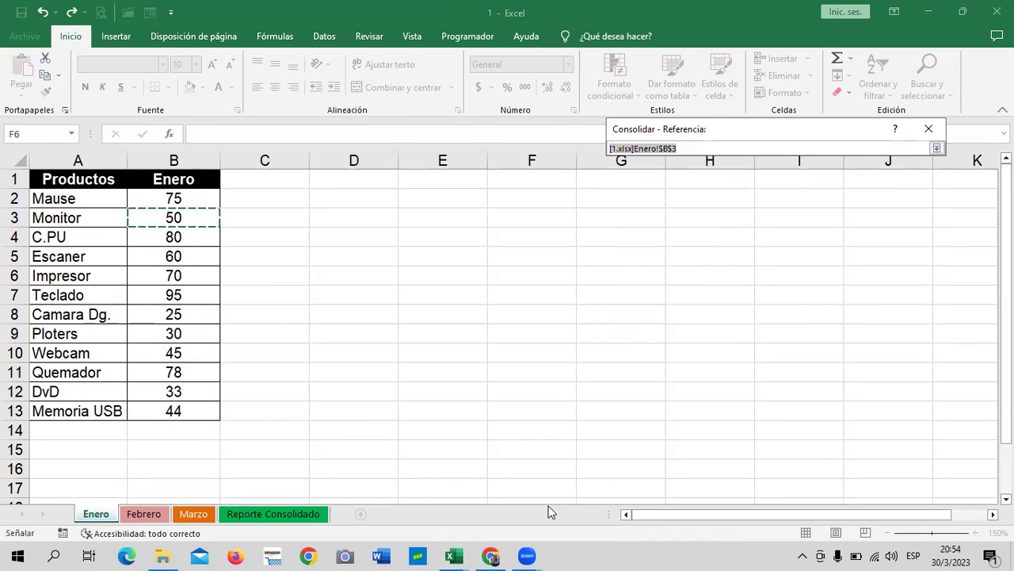
{"action": "key", "text": "Return"}
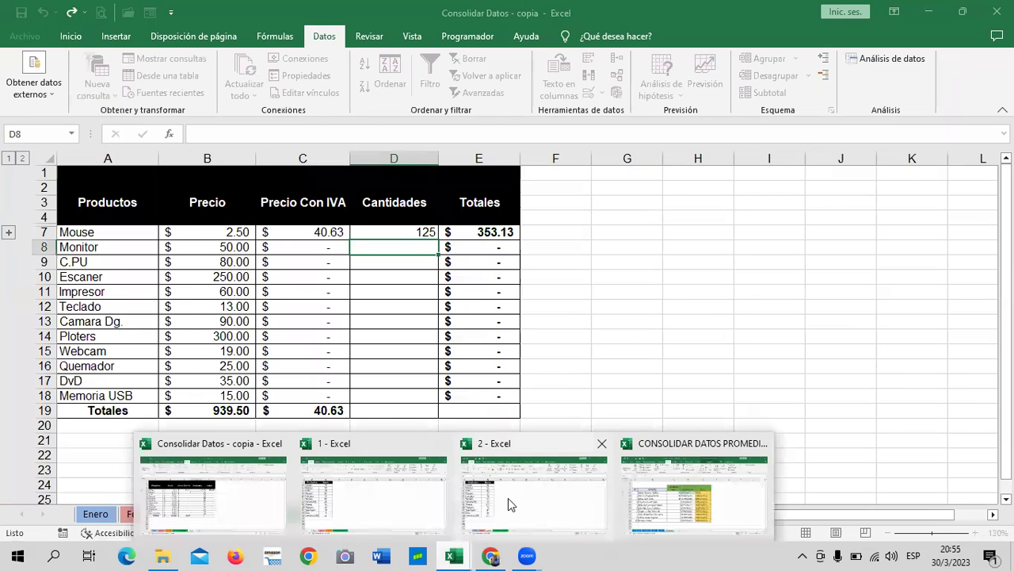
{"action": "left_click", "coordinate": [508, 497]}
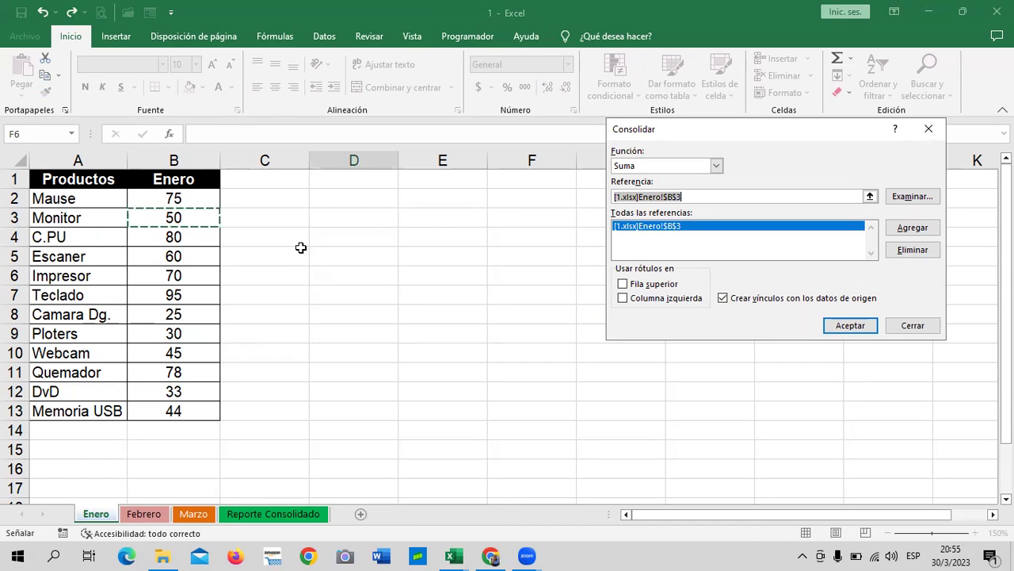
{"action": "left_click", "coordinate": [729, 196]}
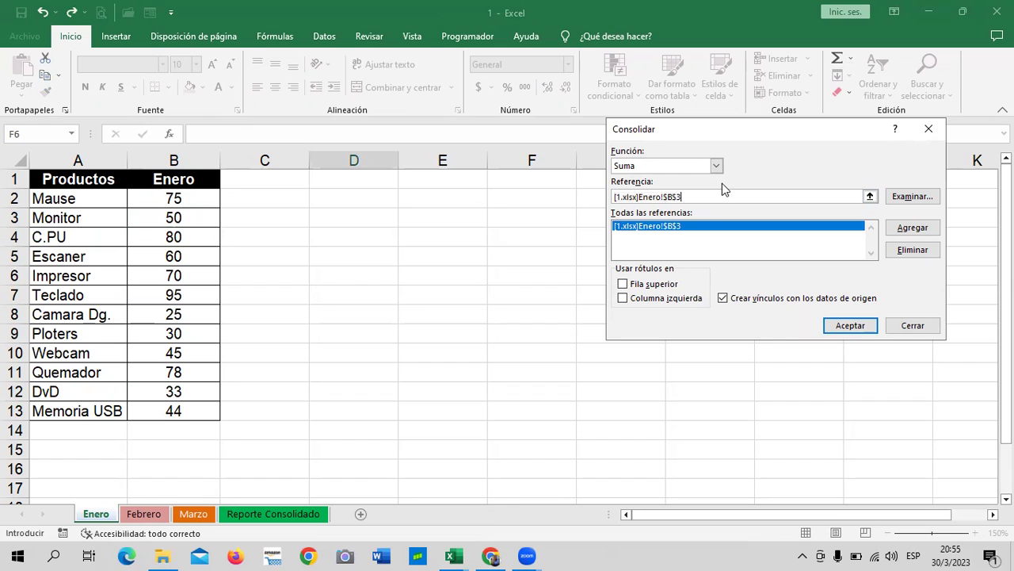
{"action": "key", "text": "BackSpace"}
{"action": "key", "text": "BackSpace"}
{"action": "key", "text": "BackSpace"}
{"action": "key", "text": "BackSpace"}
{"action": "key", "text": "BackSpace"}
{"action": "key", "text": "BackSpace"}
{"action": "key", "text": "BackSpace"}
{"action": "key", "text": "BackSpace"}
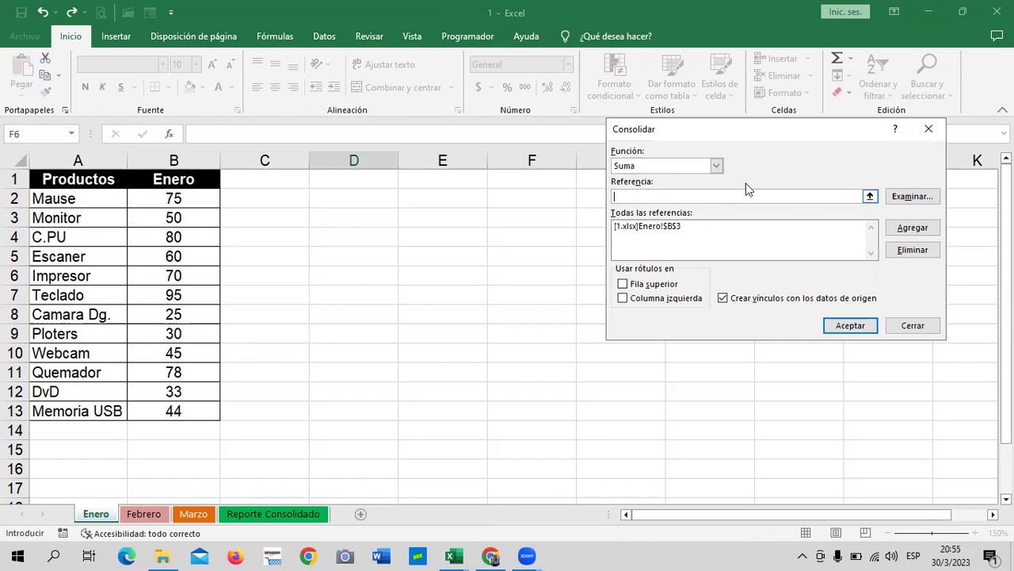
{"action": "left_click", "coordinate": [871, 196]}
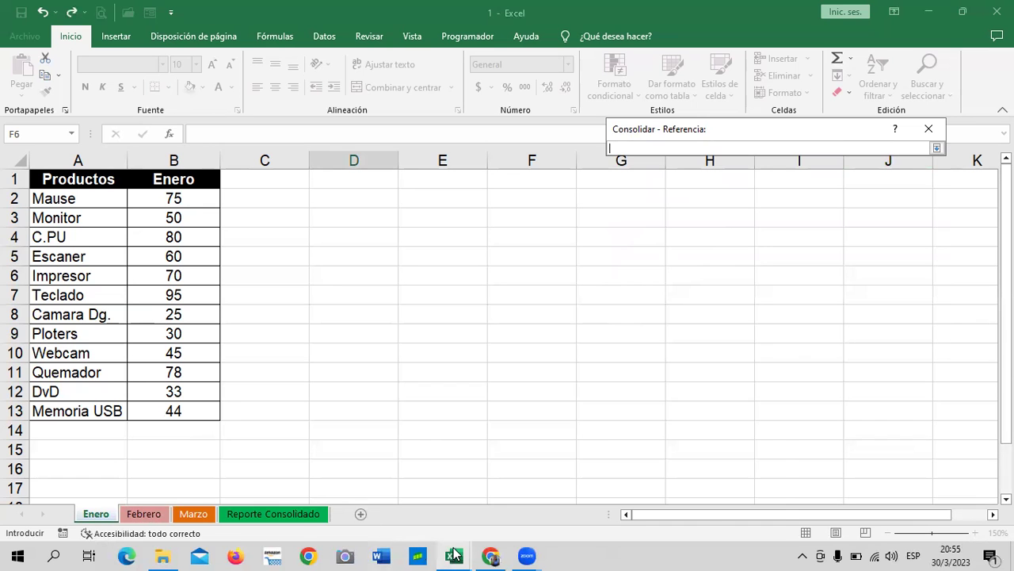
- Add [2.xlsx]Marzo!$B$3 as the second source and run the linked consolidation
{"action": "mouse_move", "coordinate": [453, 555]}
{"action": "left_click", "coordinate": [537, 511]}
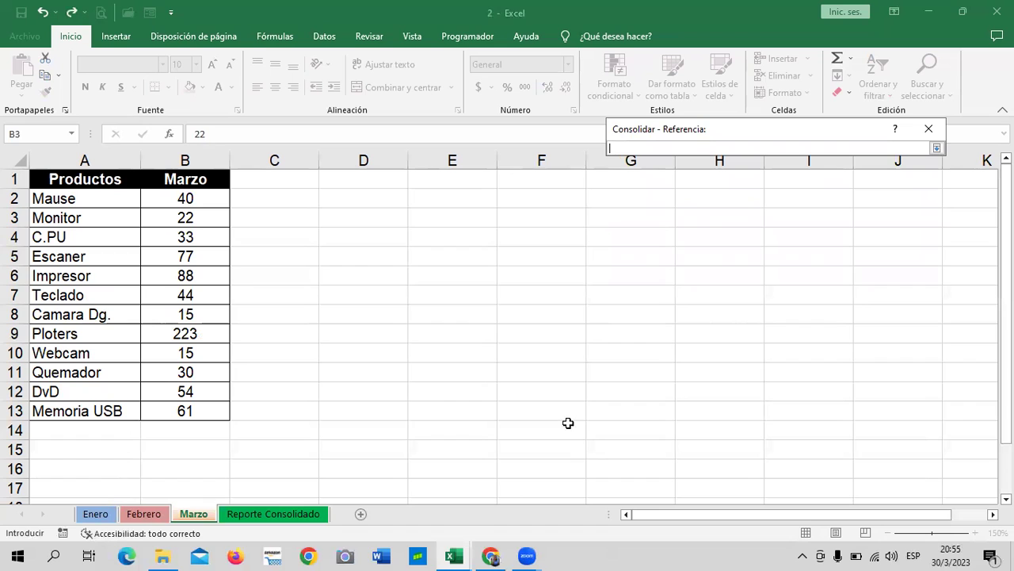
{"action": "left_click", "coordinate": [193, 218]}
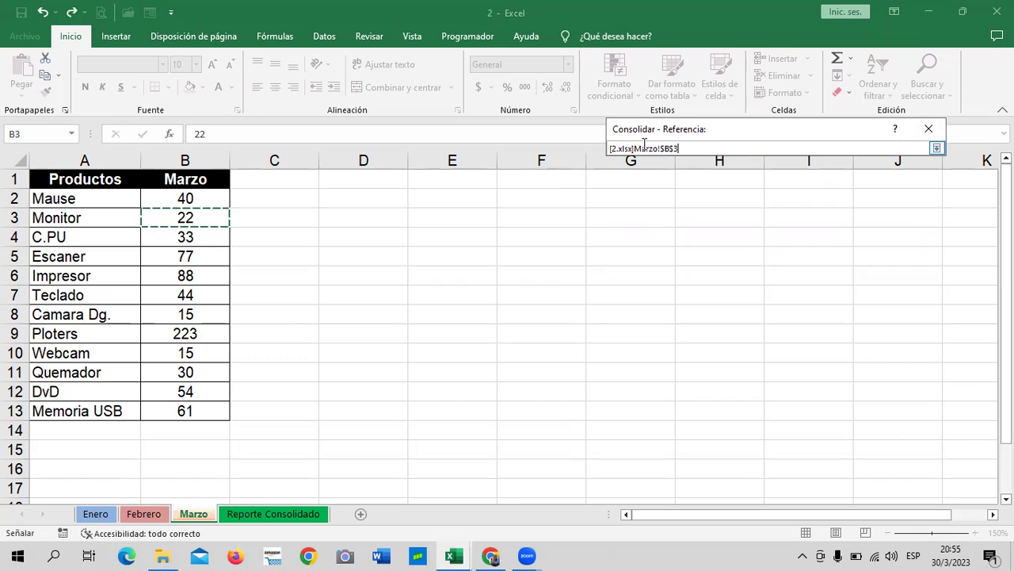
{"action": "left_click", "coordinate": [936, 149]}
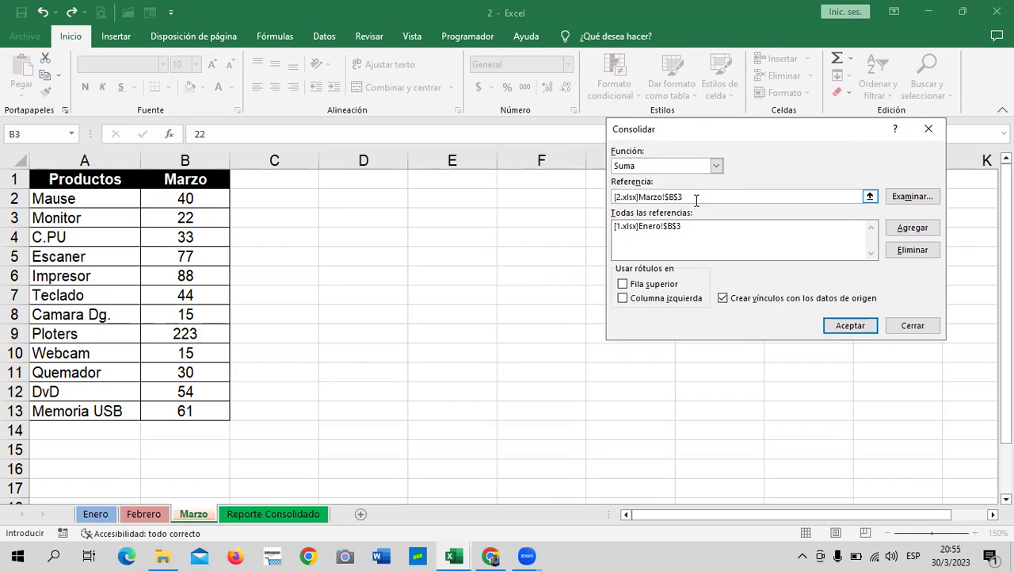
{"action": "left_click", "coordinate": [912, 228]}
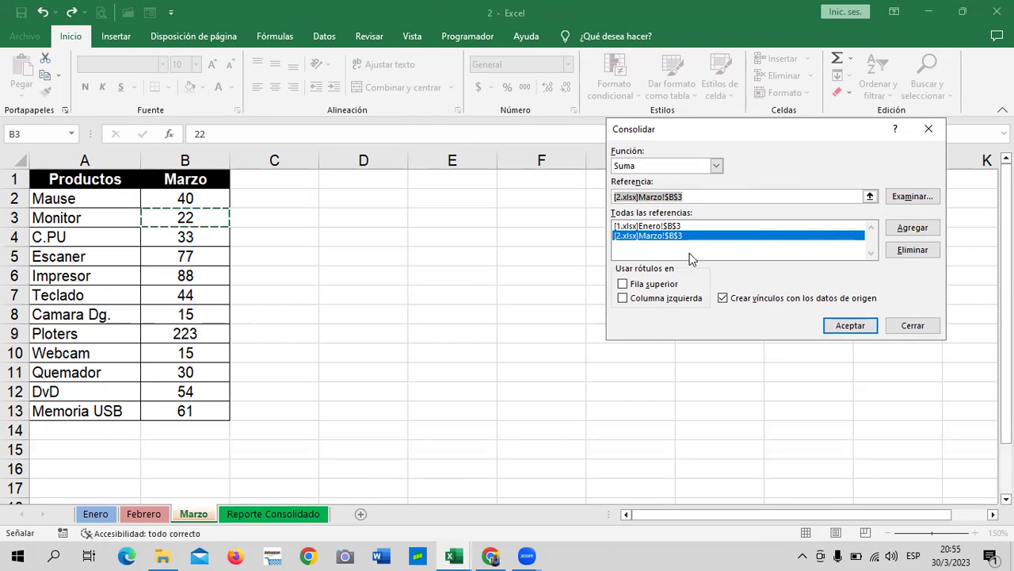
{"action": "left_click", "coordinate": [851, 326]}
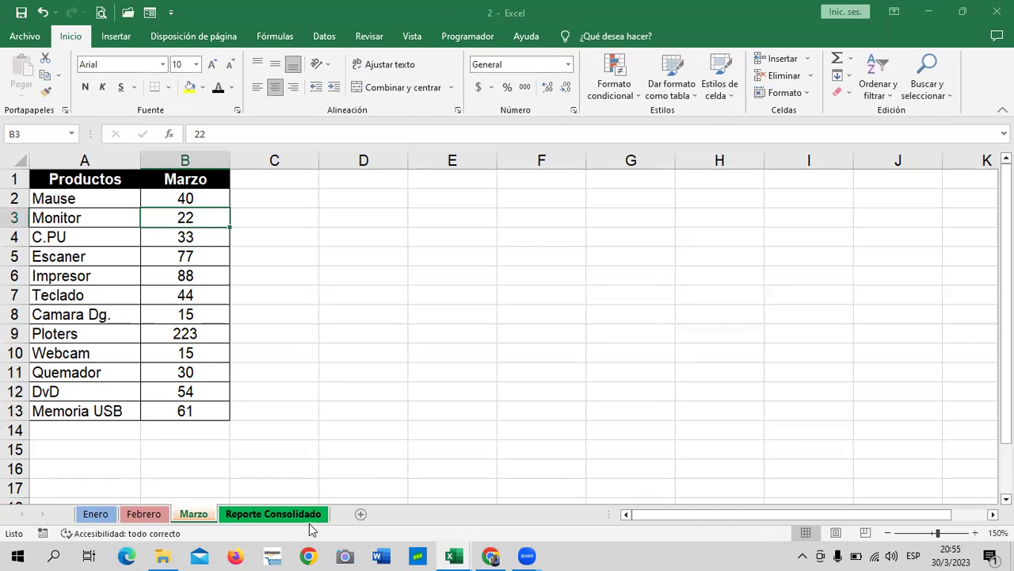
{"action": "mouse_move", "coordinate": [454, 555]}
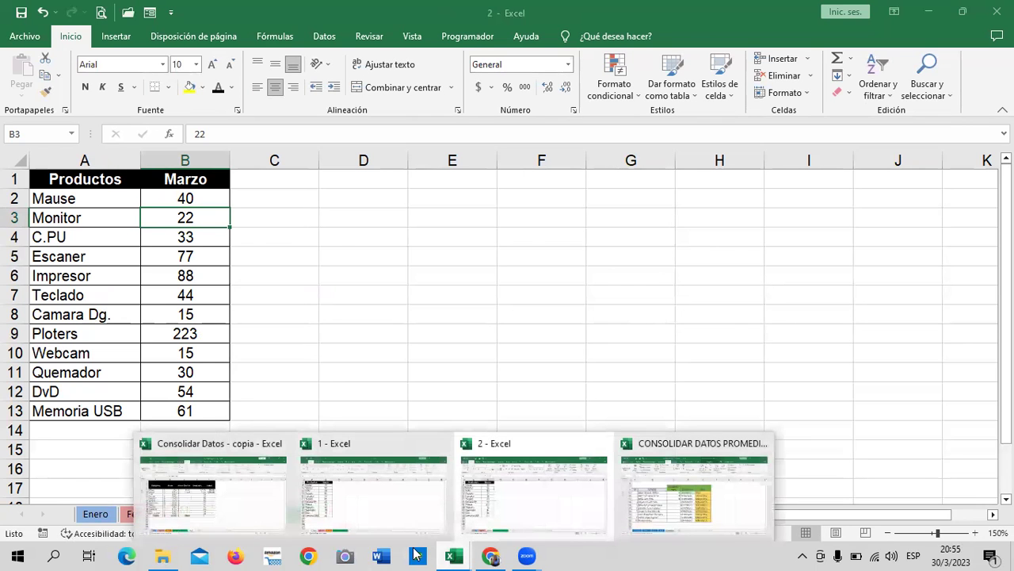
- Switch to Consolidar Datos - copia to see Monitor's linked quantity of 72 on Hoja2
{"action": "left_click", "coordinate": [256, 491]}
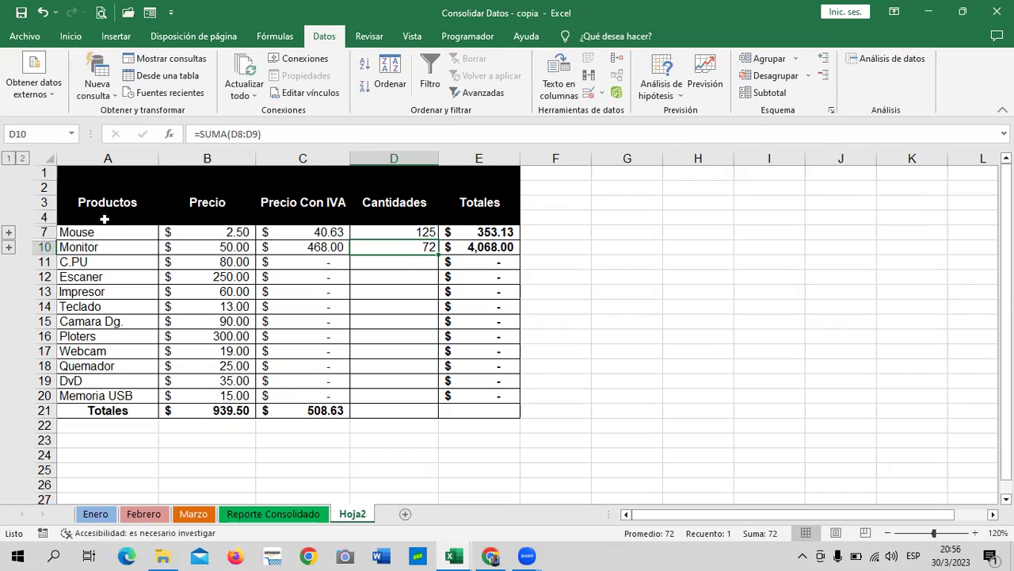
- Expand and refold Monitor's group showing 50 and 22, then reopen Consolidar from D11
{"action": "left_click", "coordinate": [9, 248]}
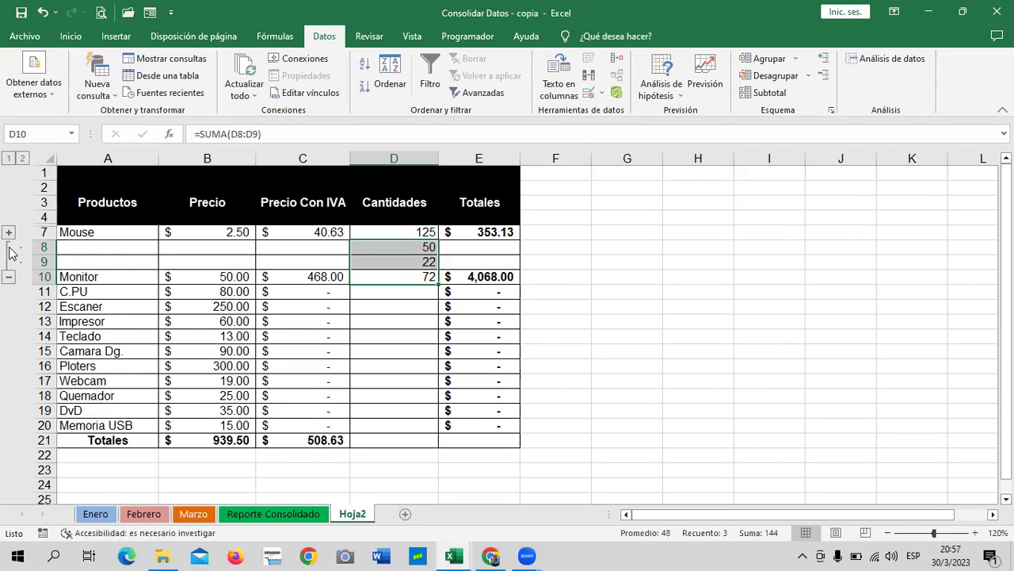
{"action": "left_click", "coordinate": [9, 276]}
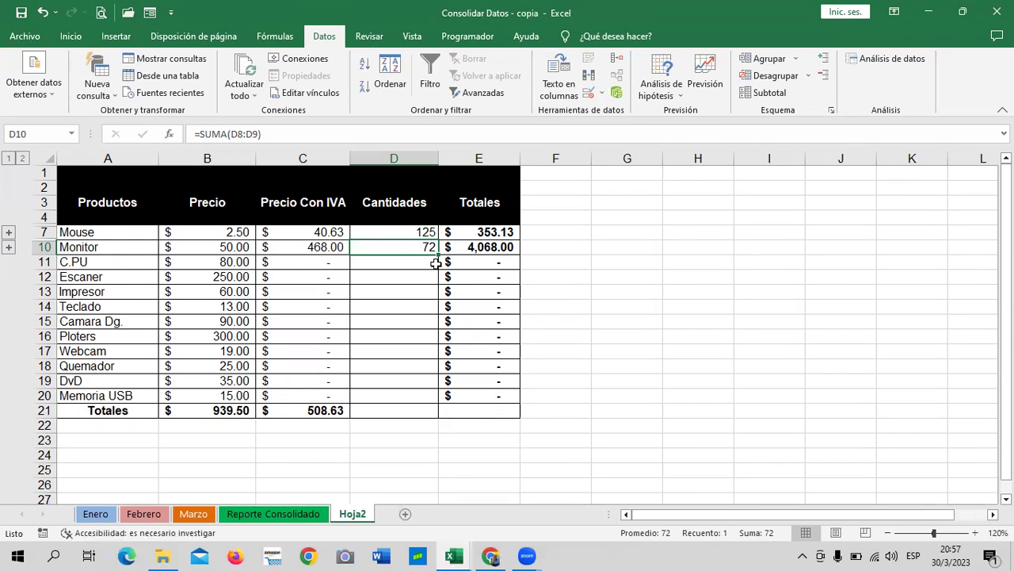
{"action": "left_click", "coordinate": [405, 264]}
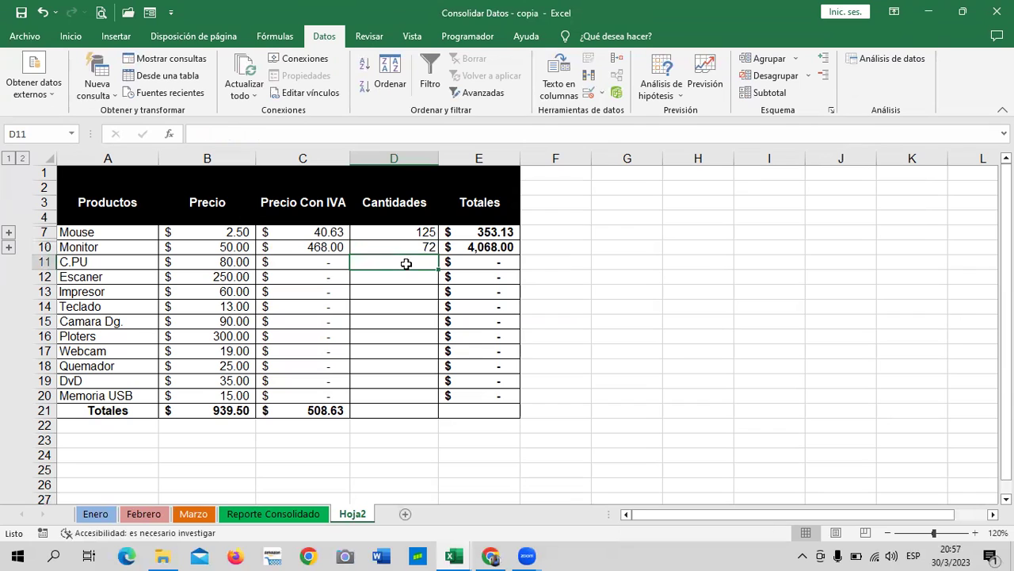
{"action": "left_click", "coordinate": [618, 61]}
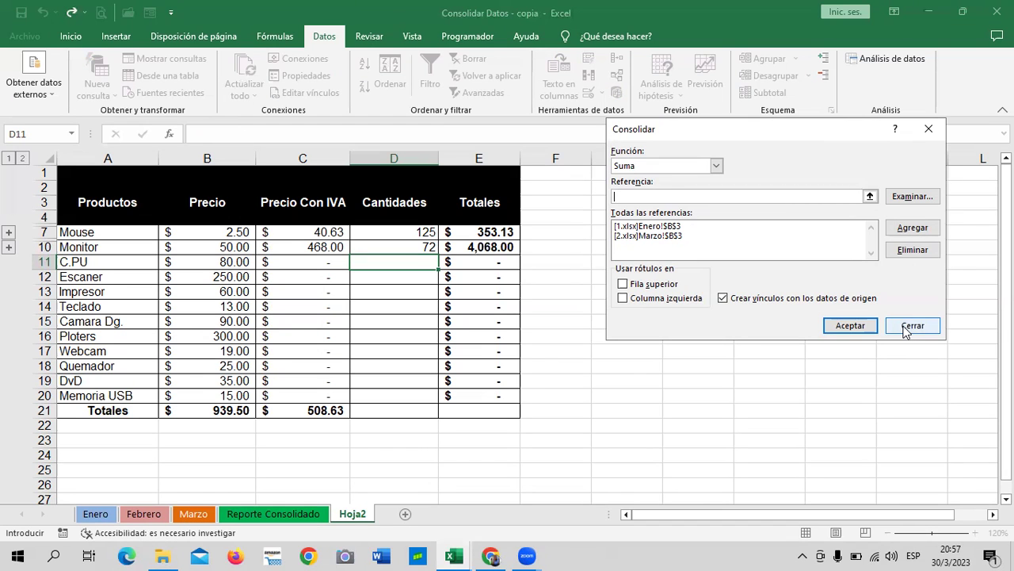
- Choose the C.PU quantity cell as the destination and reopen Consolidar
{"action": "left_click", "coordinate": [907, 326]}
{"action": "left_click", "coordinate": [696, 310]}
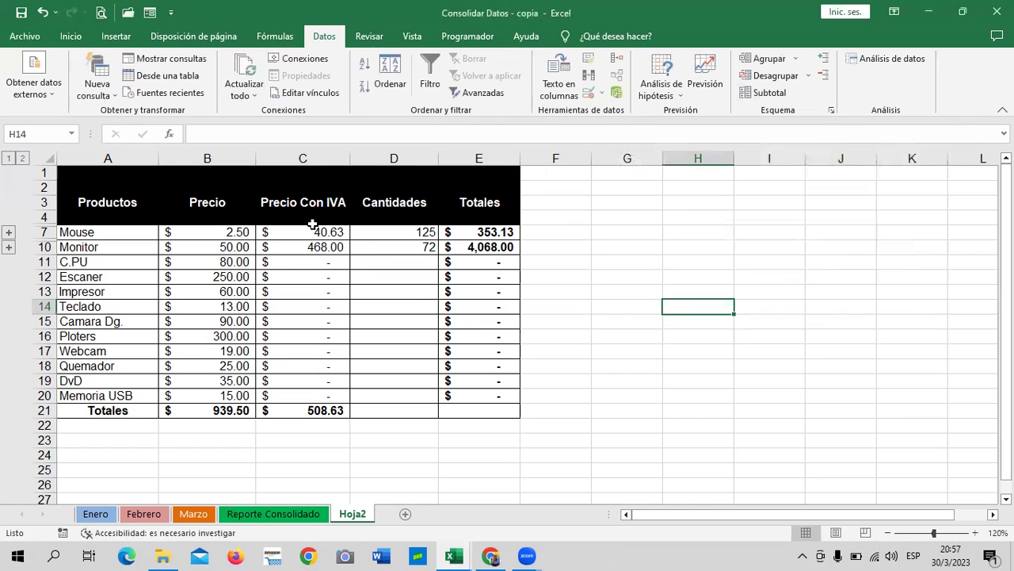
{"action": "left_click", "coordinate": [365, 260]}
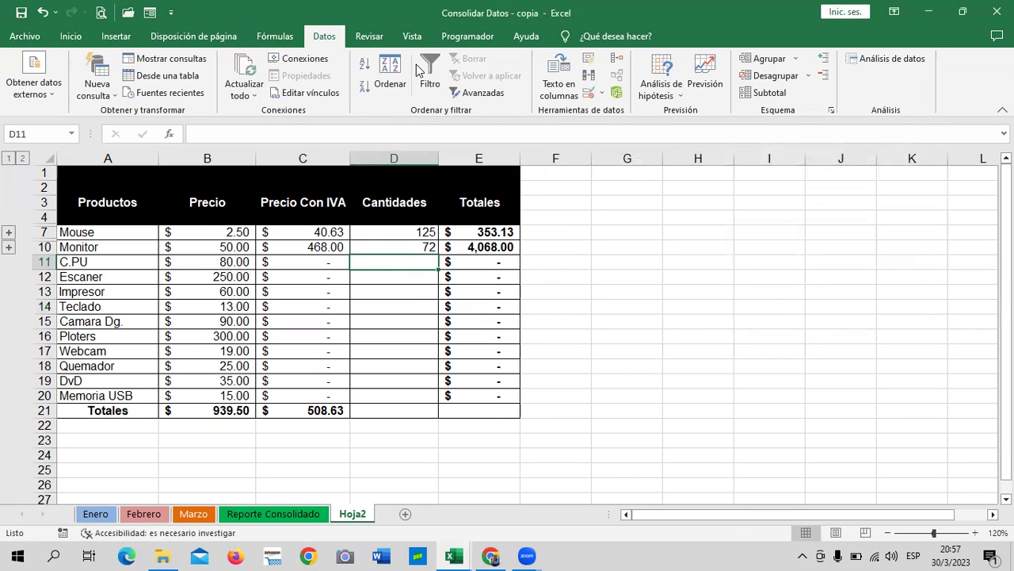
{"action": "left_click", "coordinate": [617, 58]}
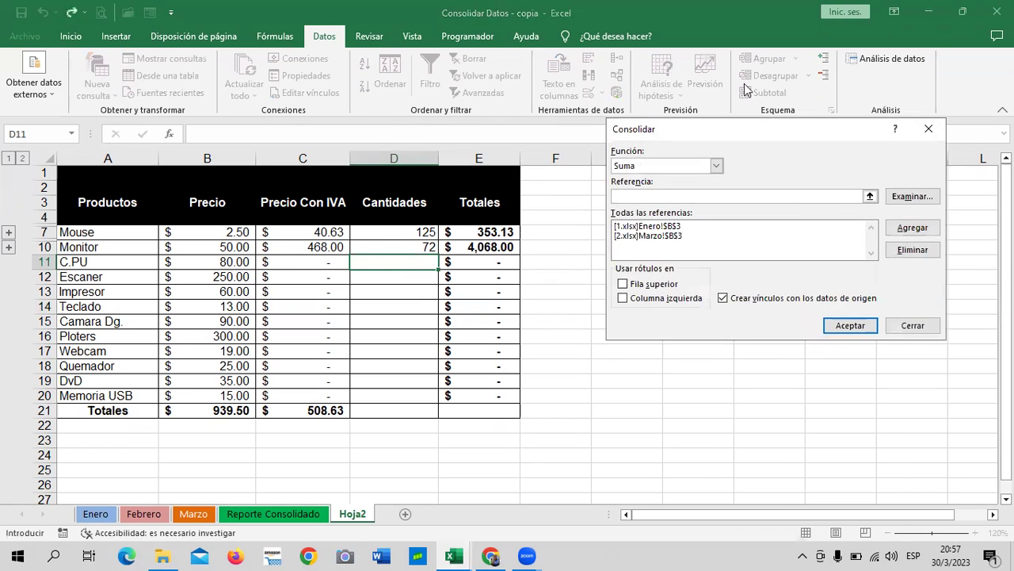
- Delete the old Enero and Marzo B3 references from the source list
{"action": "left_click", "coordinate": [670, 228]}
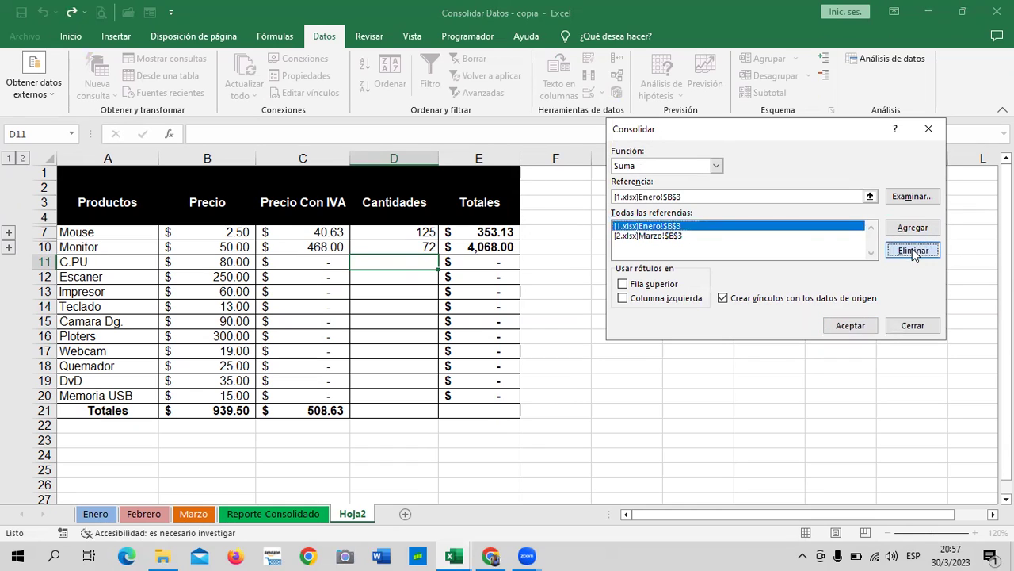
{"action": "left_click", "coordinate": [914, 251]}
{"action": "left_click", "coordinate": [824, 226]}
{"action": "left_click", "coordinate": [912, 250]}
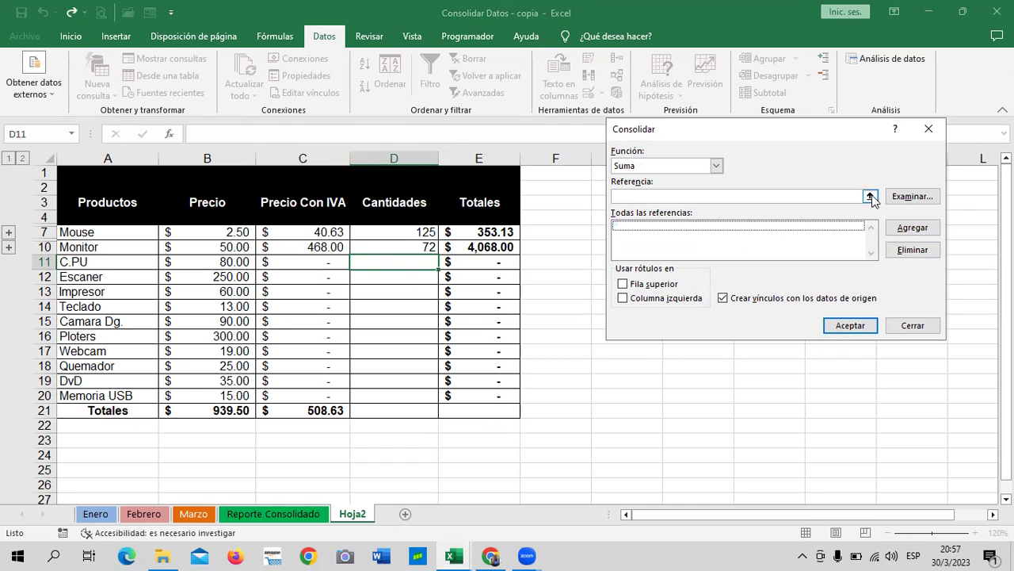
{"action": "left_click", "coordinate": [871, 196]}
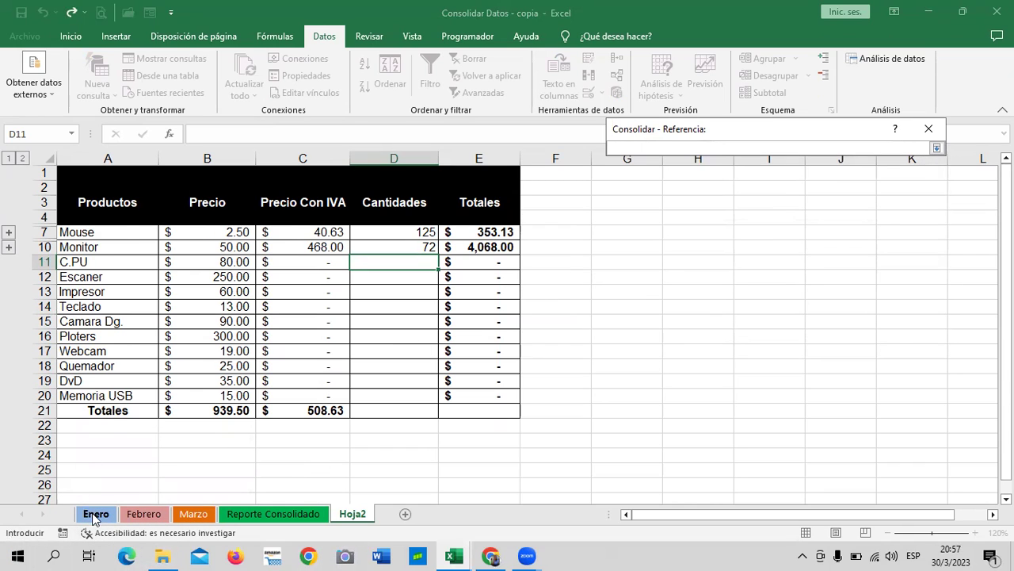
- Add Enero!$B$2 and Enero!$B$3 to the consolidation references
{"action": "left_click", "coordinate": [95, 515]}
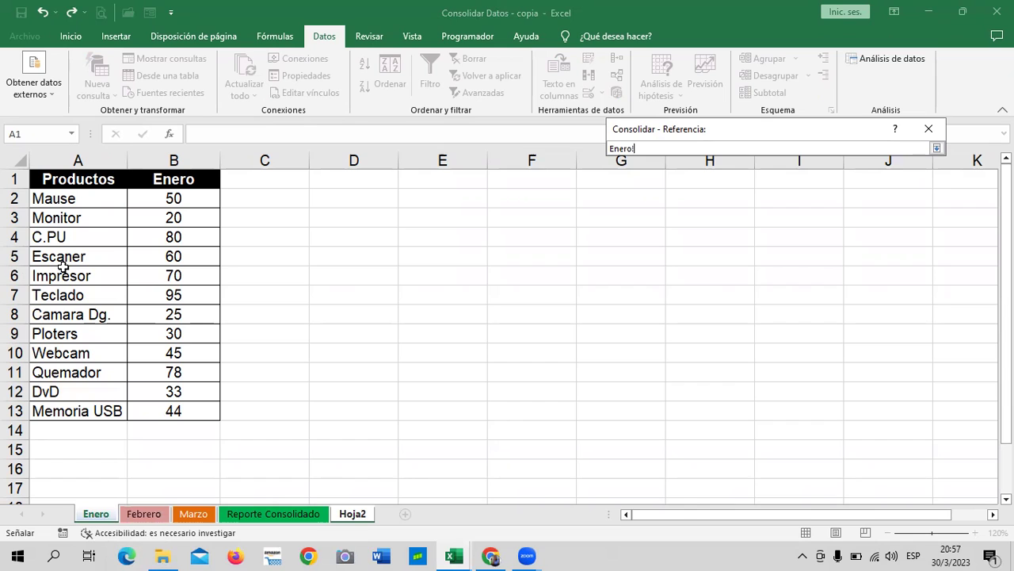
{"action": "left_click", "coordinate": [173, 198]}
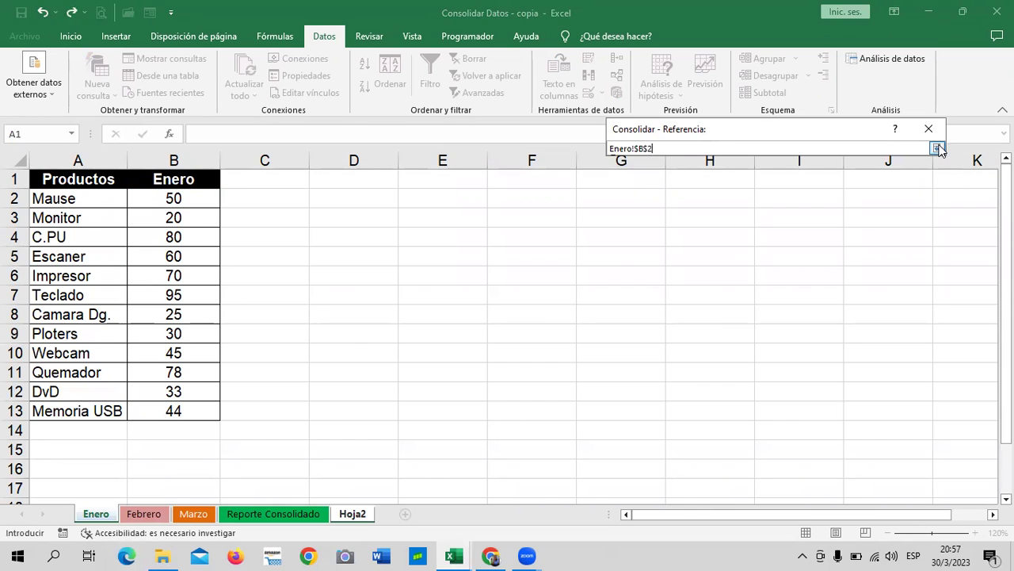
{"action": "left_click", "coordinate": [937, 148]}
{"action": "left_click", "coordinate": [902, 230]}
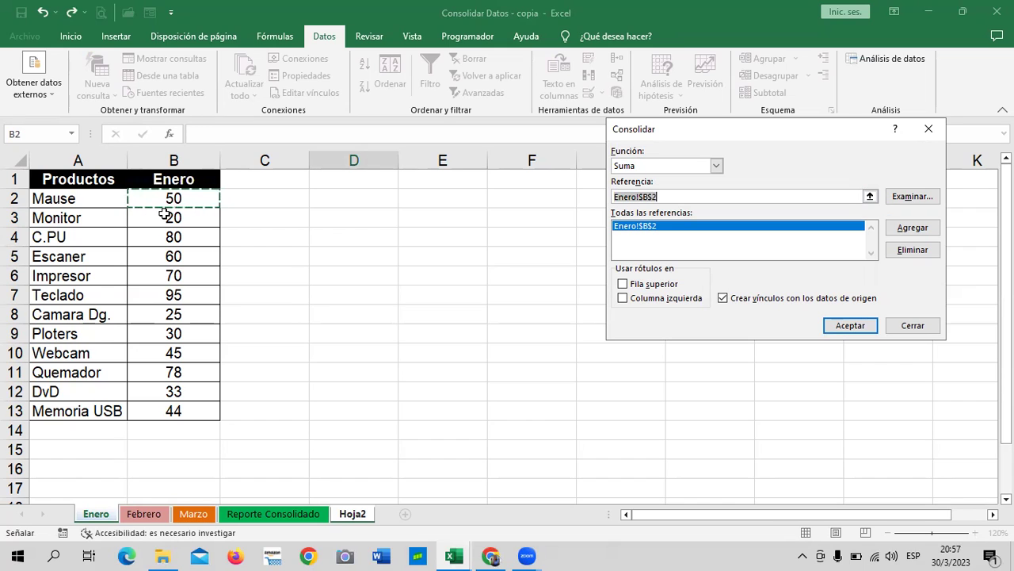
{"action": "left_click", "coordinate": [164, 215]}
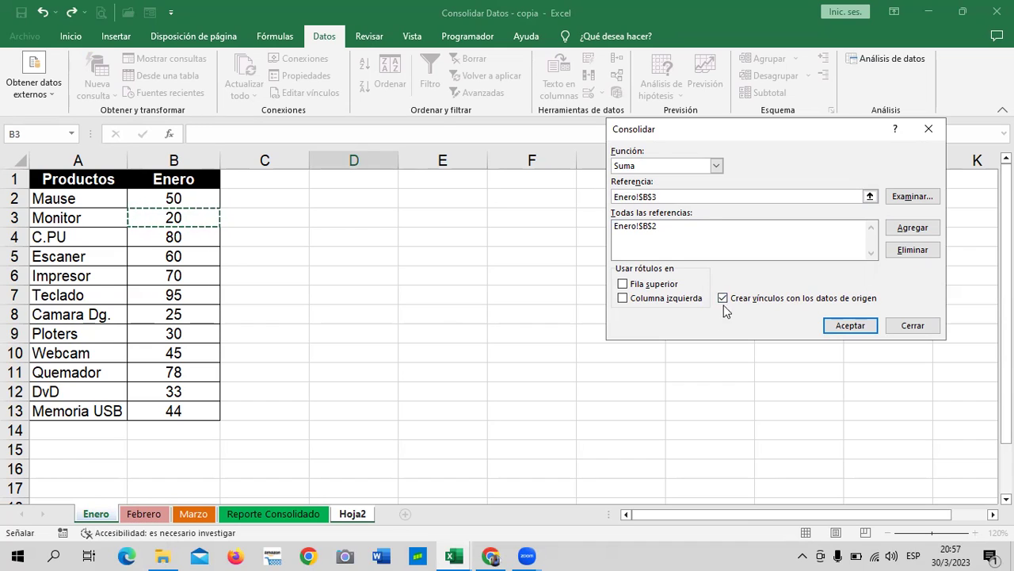
{"action": "left_click", "coordinate": [915, 227]}
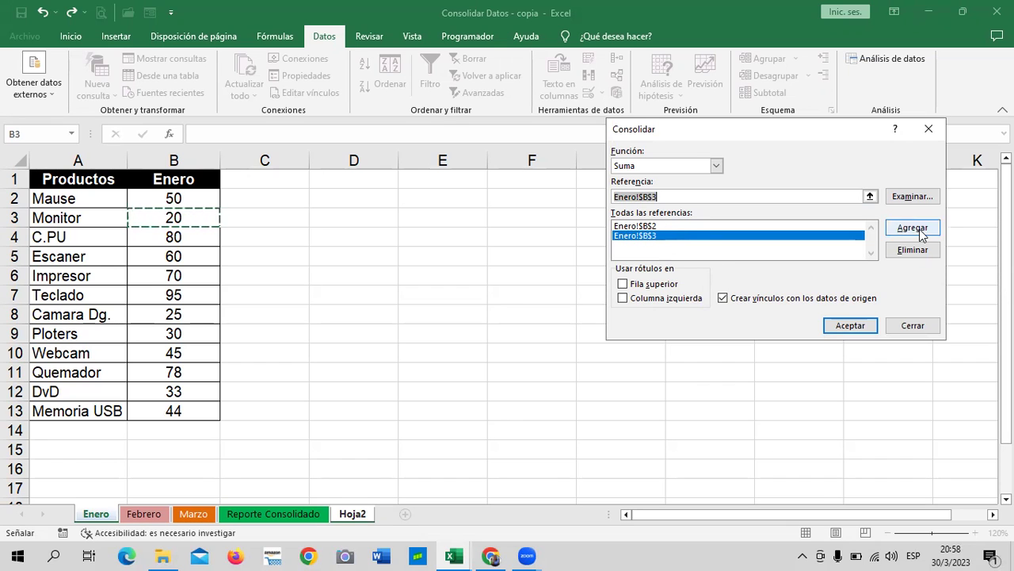
- Add Febrero!$B$2 and Febrero!$B$3 to the consolidation references
{"action": "left_click", "coordinate": [870, 196]}
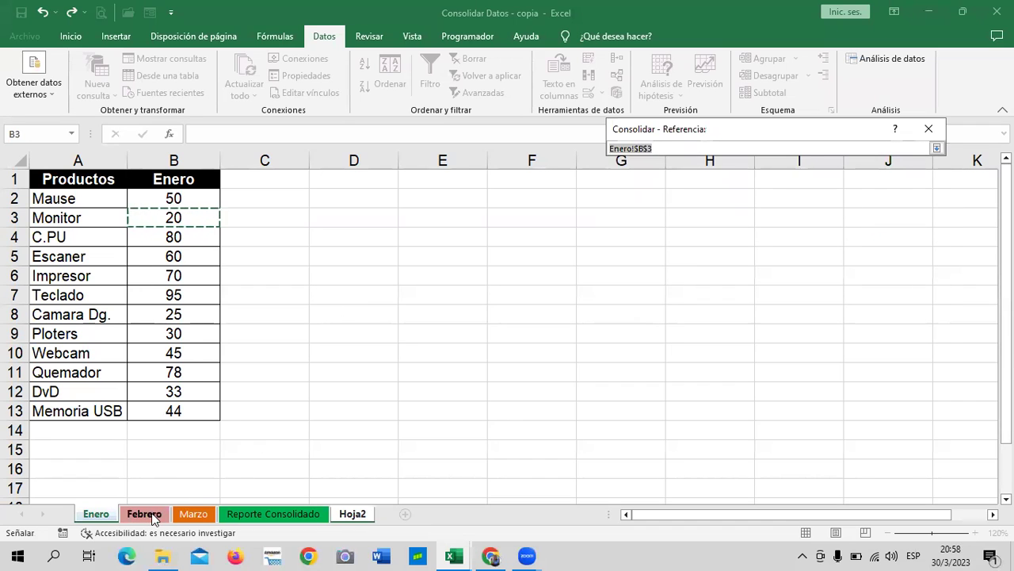
{"action": "left_click", "coordinate": [144, 514]}
{"action": "left_click", "coordinate": [214, 199]}
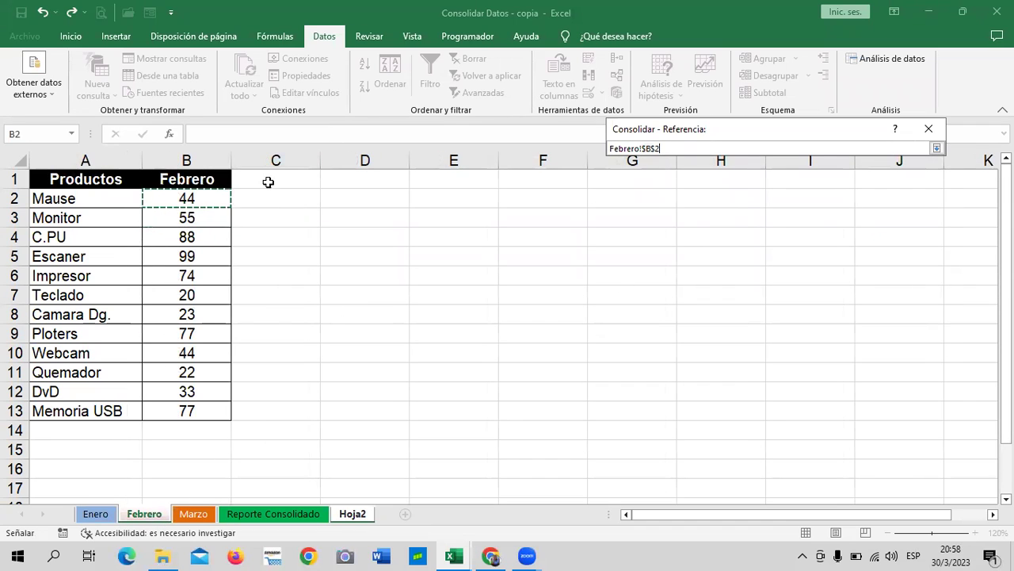
{"action": "left_click", "coordinate": [936, 148]}
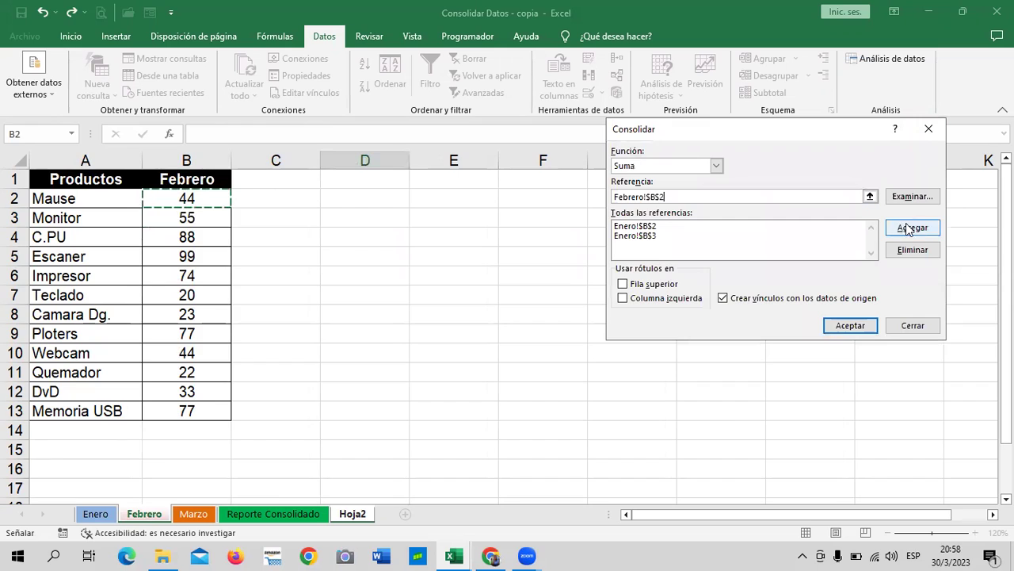
{"action": "left_click", "coordinate": [912, 228]}
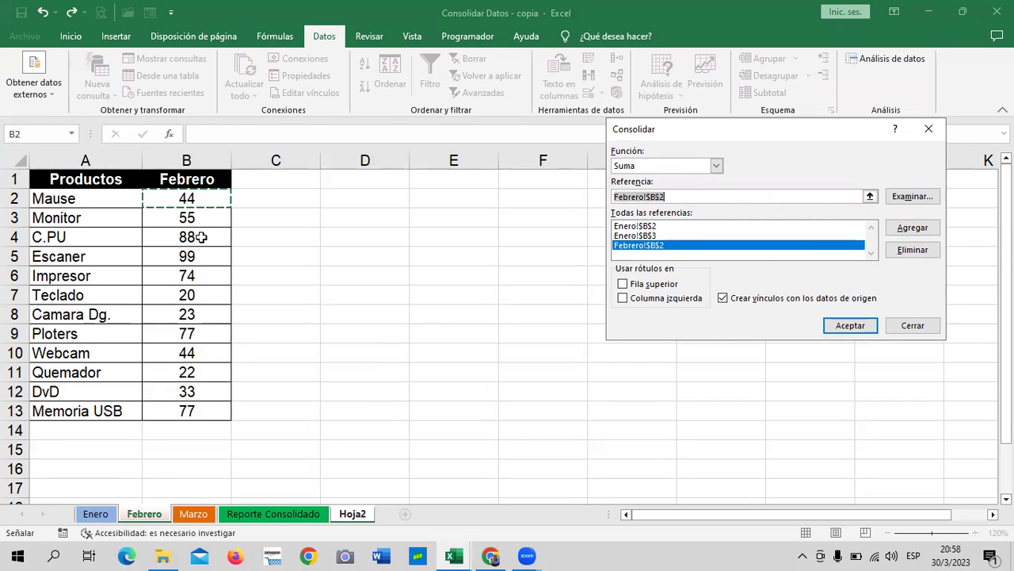
{"action": "left_click", "coordinate": [212, 216]}
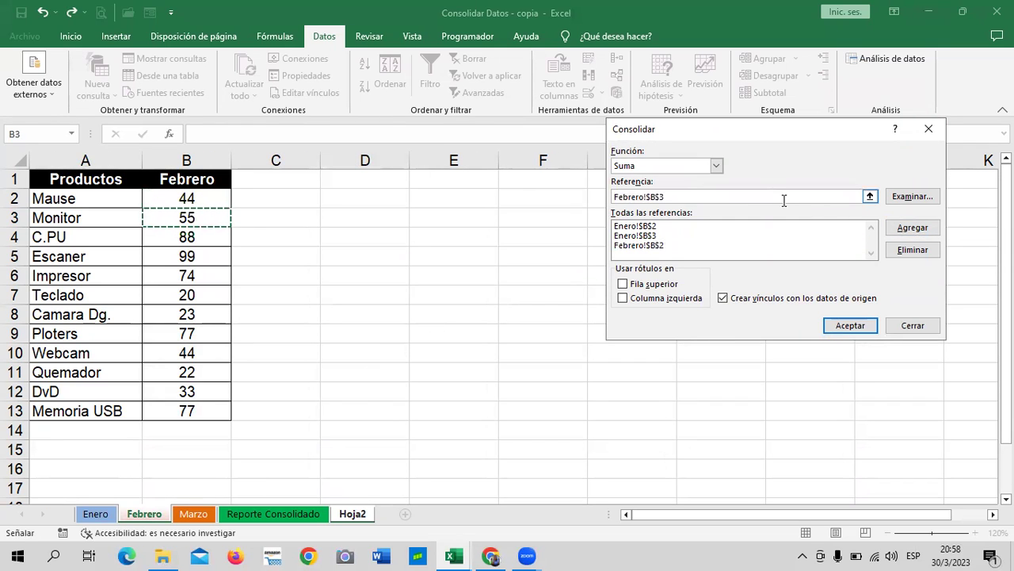
{"action": "left_click", "coordinate": [920, 227]}
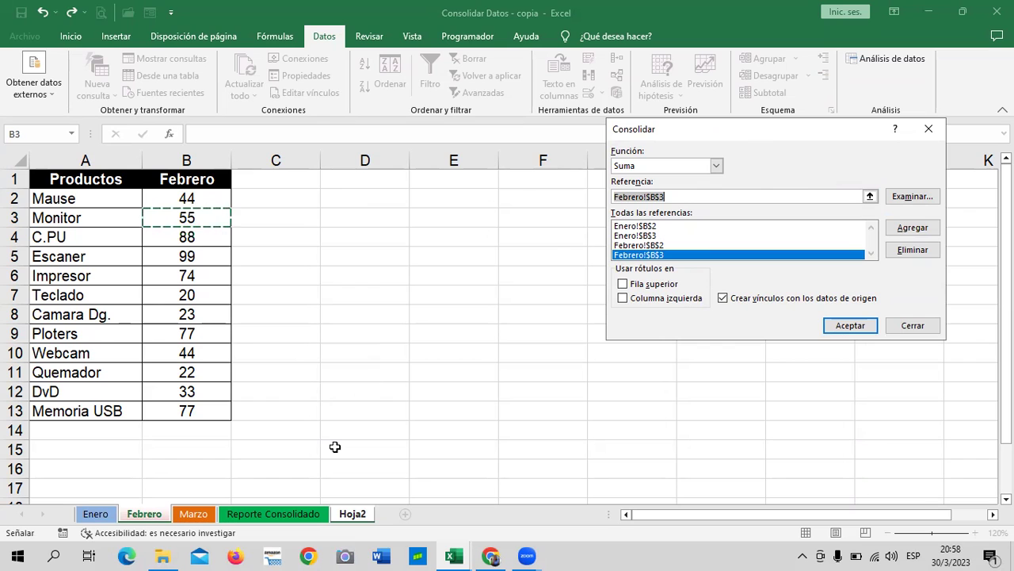
- Add Marzo!$B$2 and $B$3, then confirm the linked sum, giving C.PU 216
{"action": "left_click", "coordinate": [202, 516]}
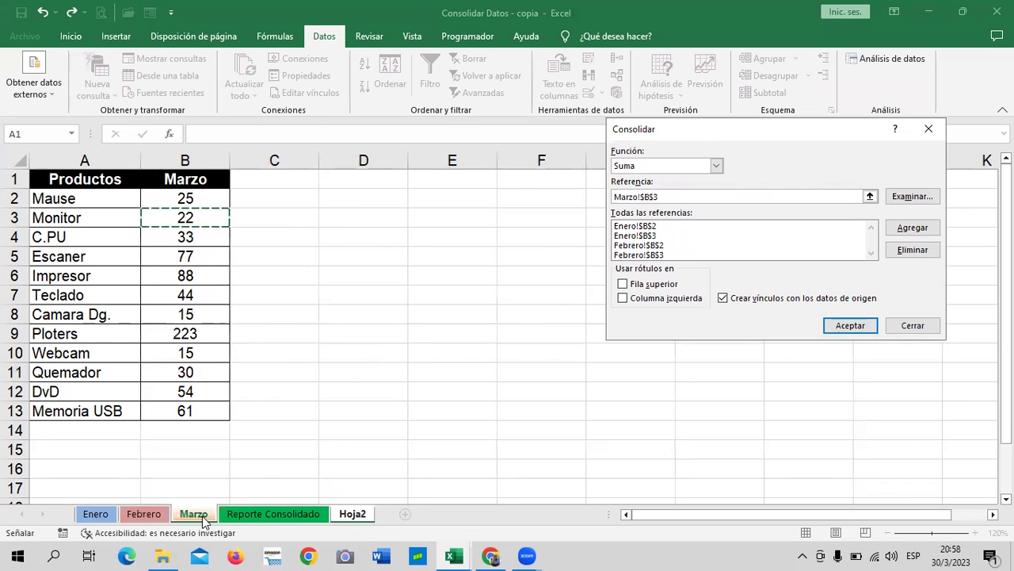
{"action": "left_click", "coordinate": [179, 194]}
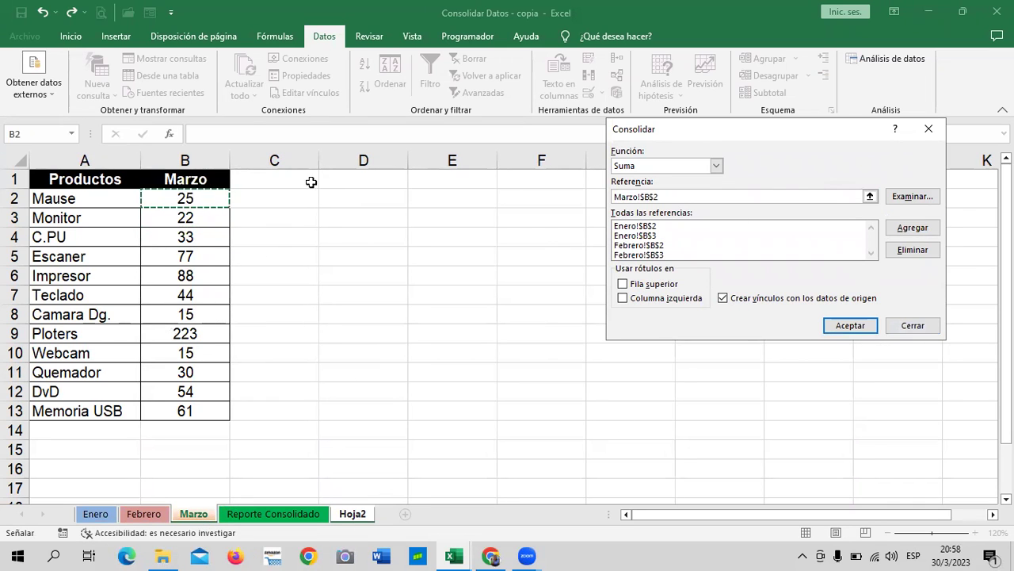
{"action": "left_click", "coordinate": [913, 229]}
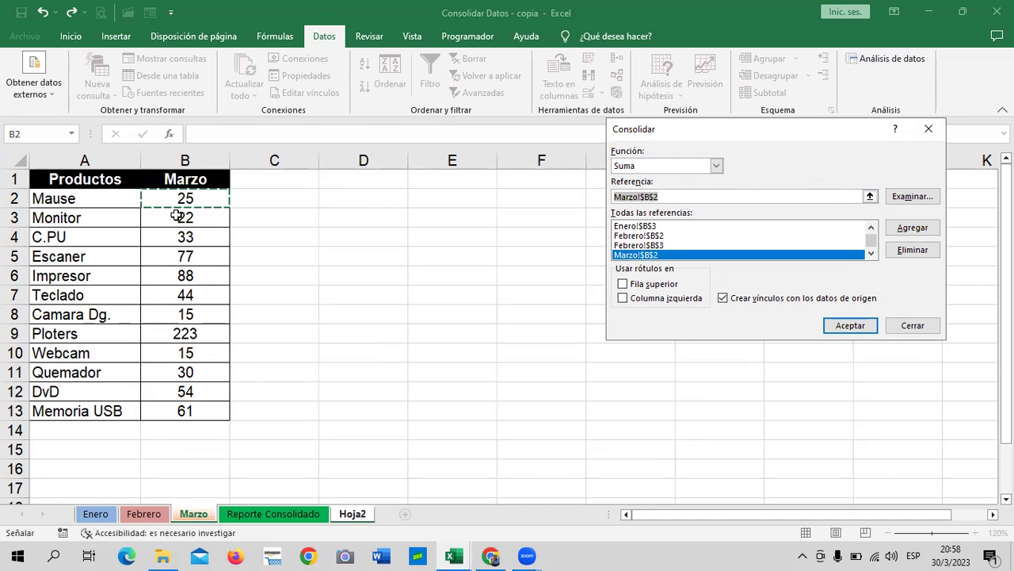
{"action": "left_click", "coordinate": [177, 216]}
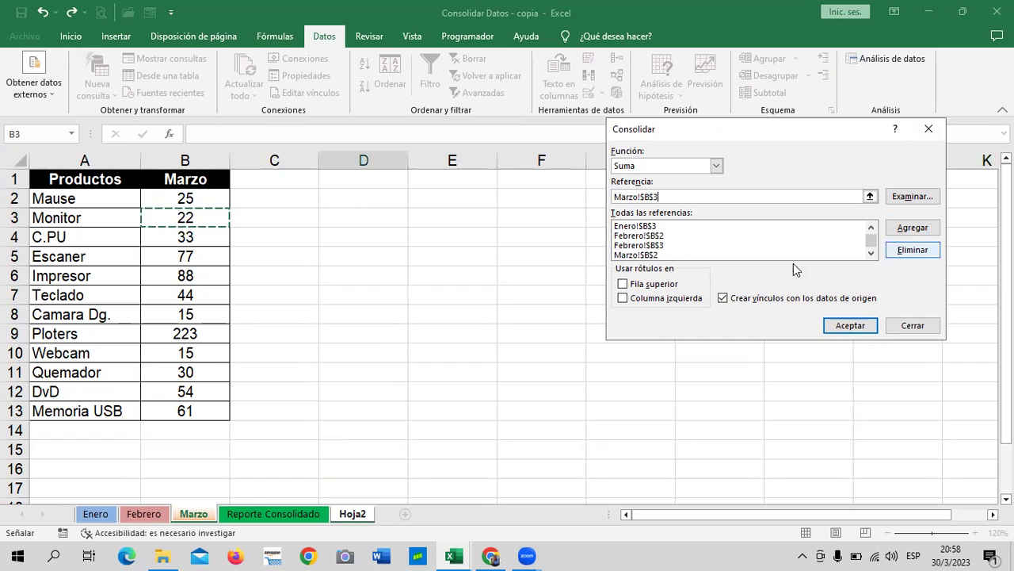
{"action": "left_click", "coordinate": [911, 231]}
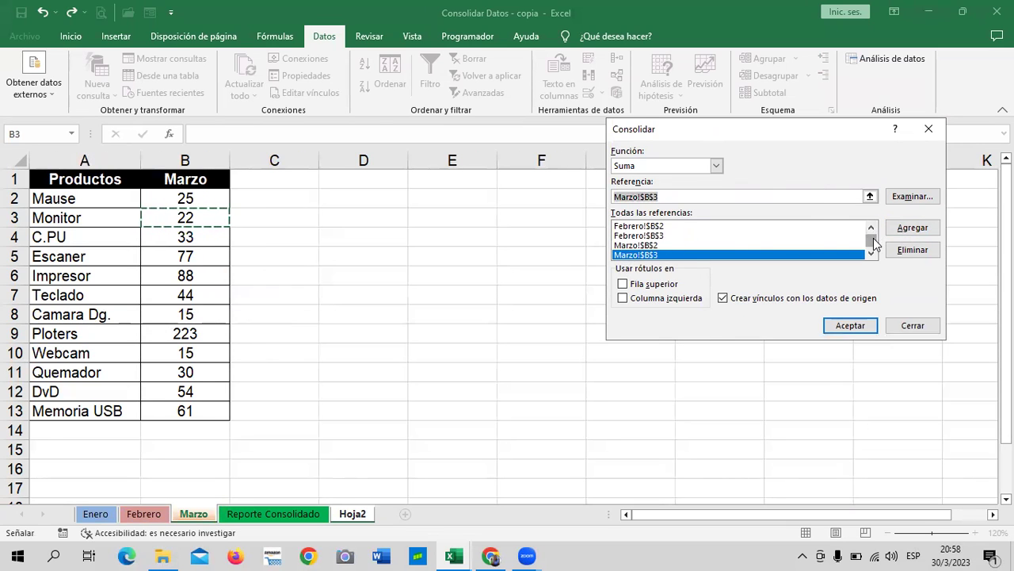
{"action": "left_click", "coordinate": [872, 229]}
{"action": "scroll", "coordinate": [873, 238], "scroll_direction": "down", "scroll_amount": 2}
{"action": "left_click", "coordinate": [852, 325]}
{"action": "left_click", "coordinate": [761, 275]}
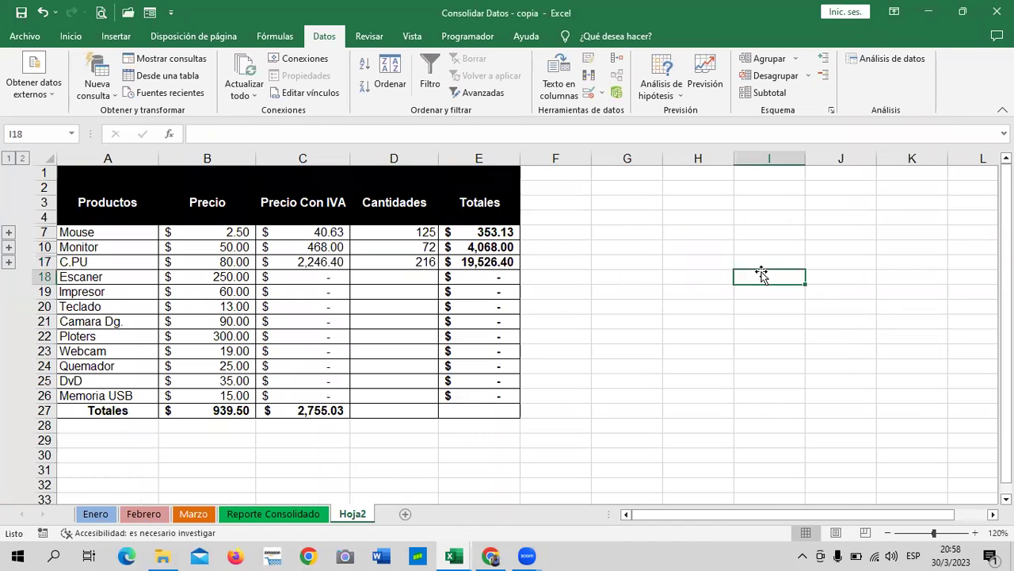
- Expand C.PU's group, inspect the linked formulas in D11–D13, then view the Enero sheet
{"action": "left_click", "coordinate": [382, 260]}
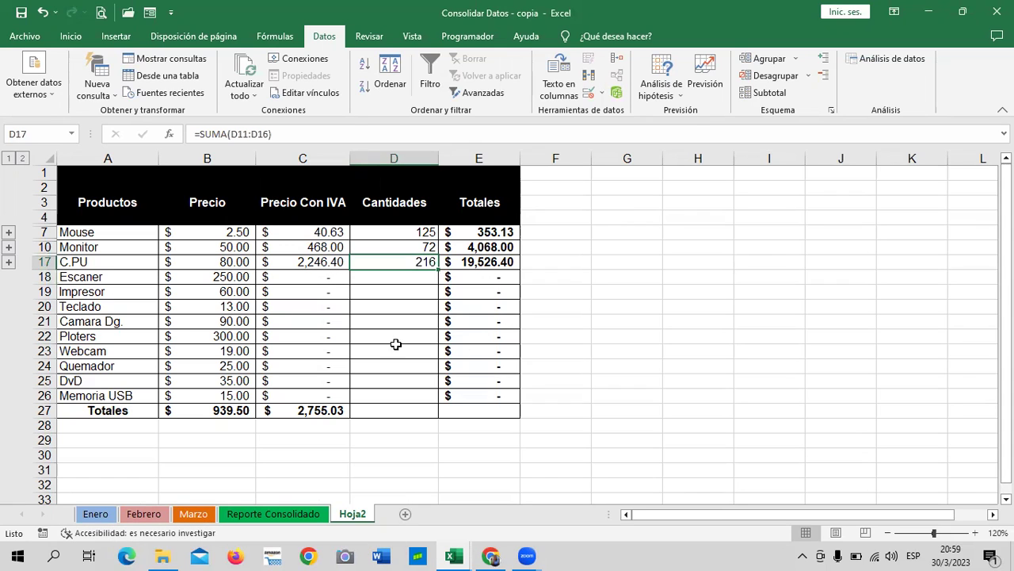
{"action": "left_click", "coordinate": [9, 261]}
{"action": "left_click", "coordinate": [434, 264]}
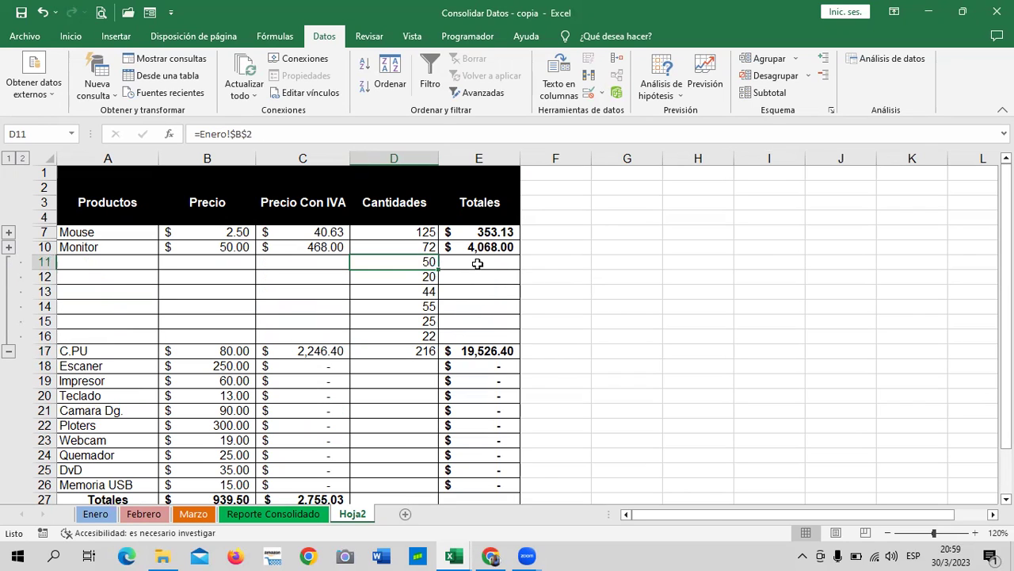
{"action": "left_click", "coordinate": [399, 275]}
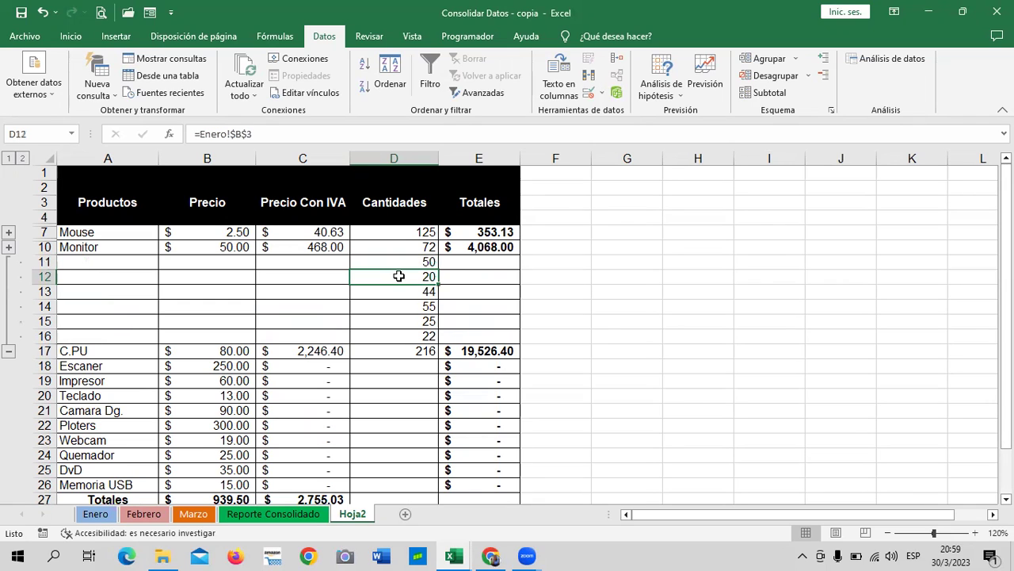
{"action": "left_click", "coordinate": [391, 291]}
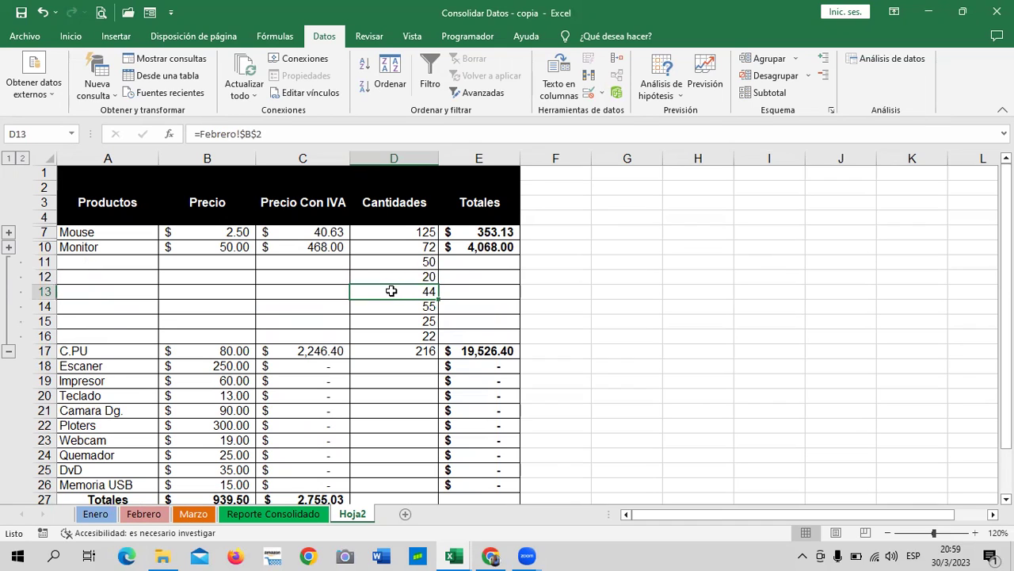
{"action": "left_click", "coordinate": [382, 264]}
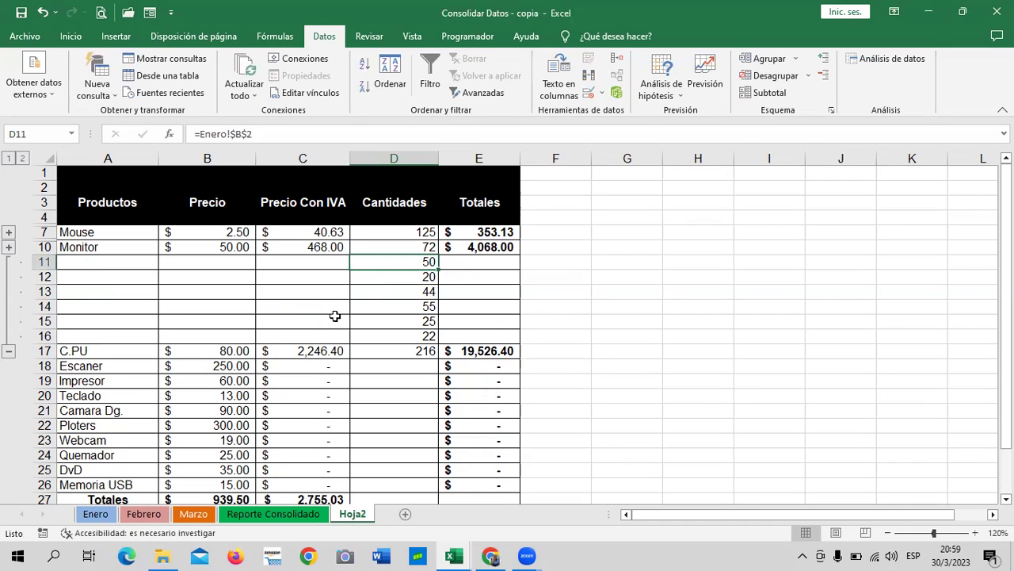
{"action": "left_click", "coordinate": [96, 514]}
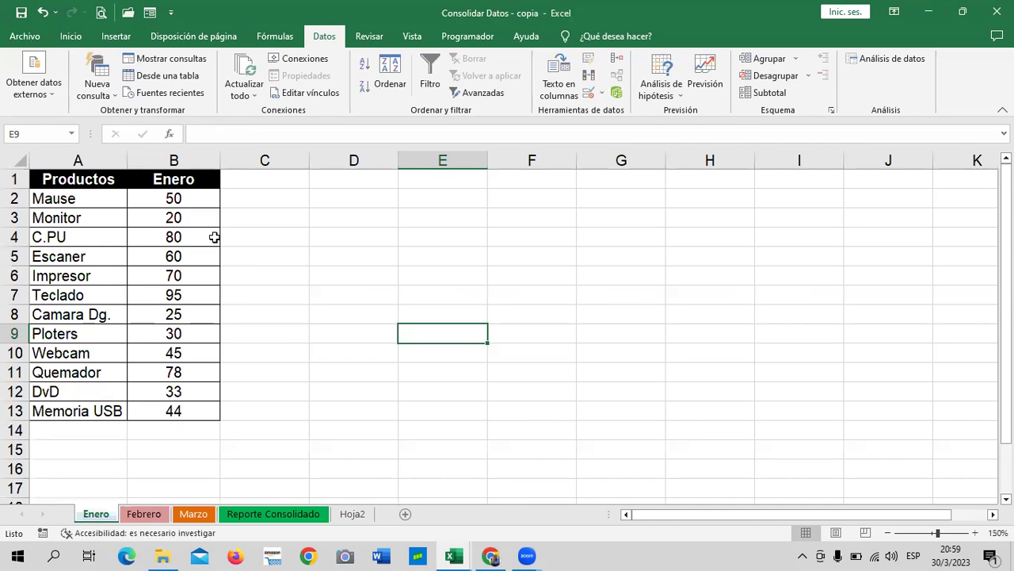
- Check the D13 and D14 month links on Hoja2 and Marzo's Mause and Monitor quantities
{"action": "left_click", "coordinate": [143, 514]}
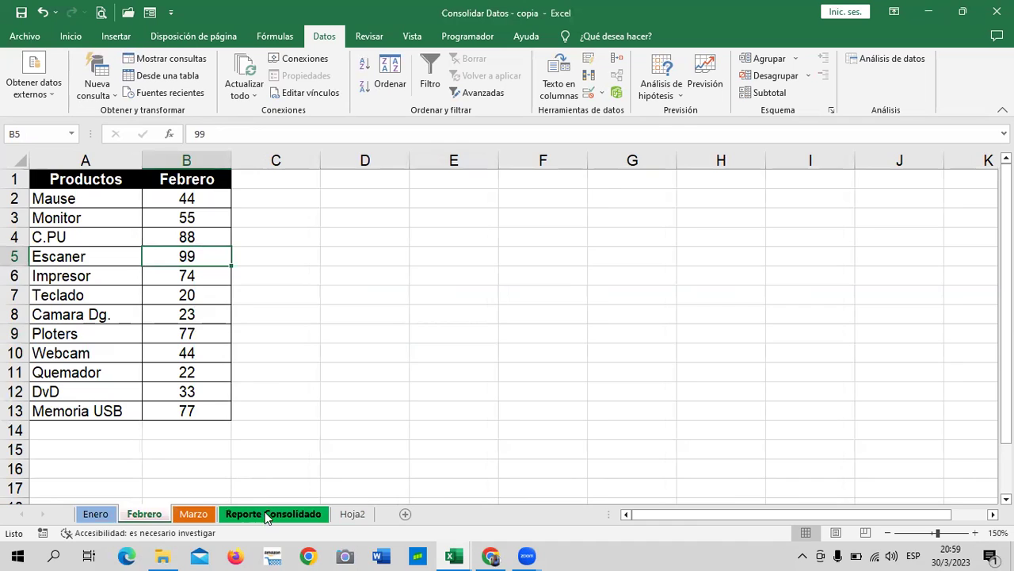
{"action": "left_click", "coordinate": [271, 516]}
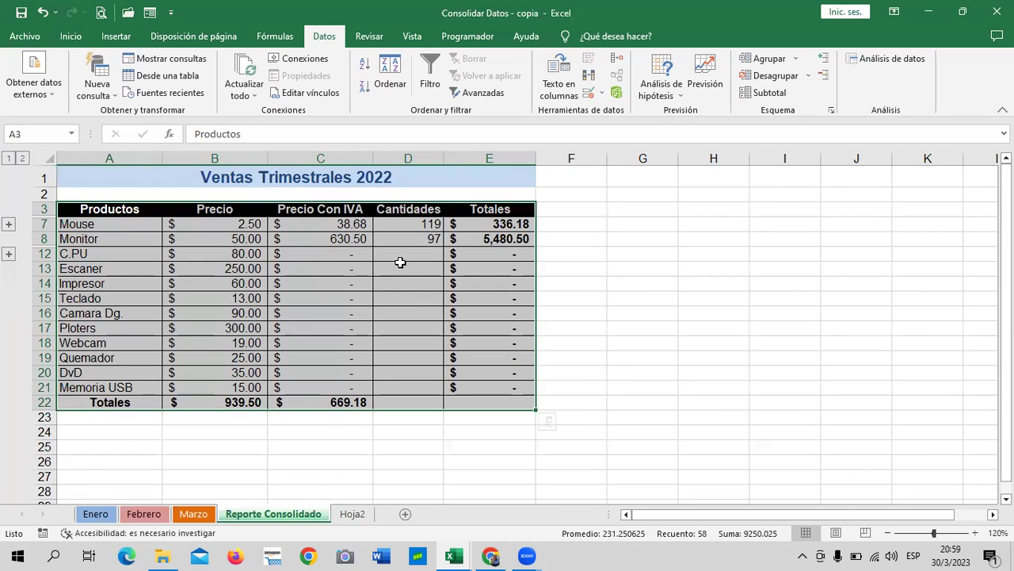
{"action": "left_click", "coordinate": [353, 514]}
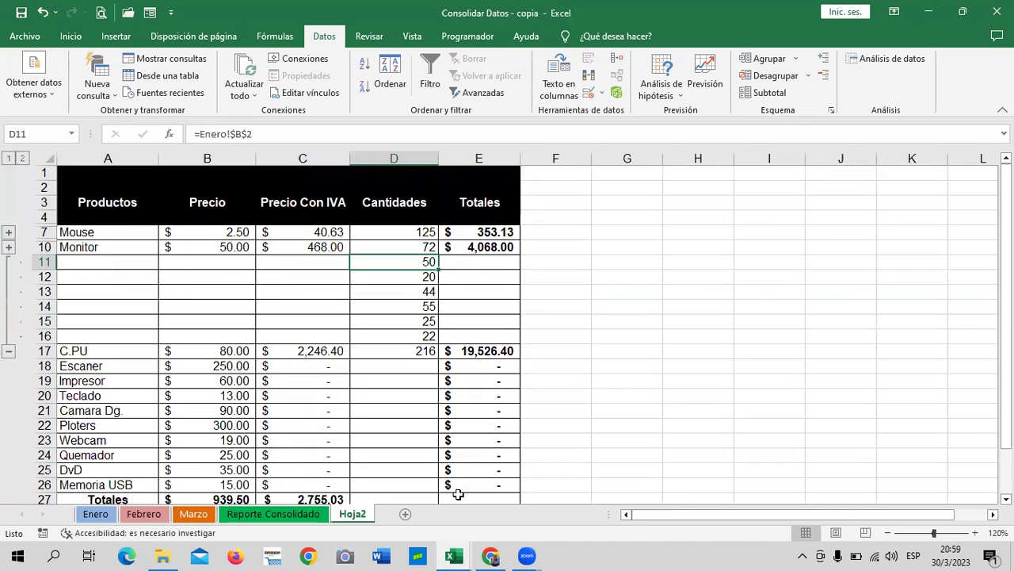
{"action": "left_click", "coordinate": [397, 294]}
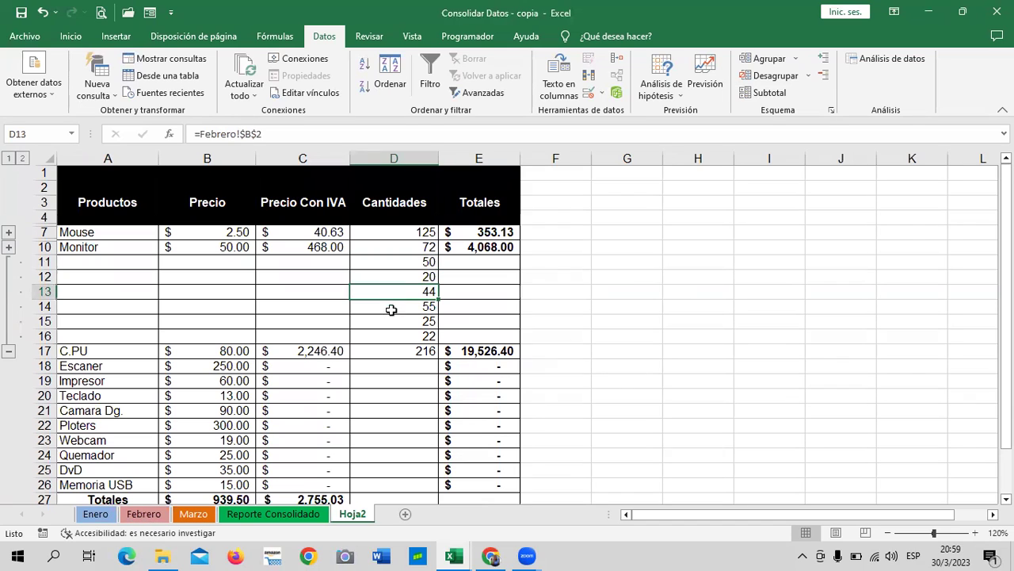
{"action": "left_click", "coordinate": [391, 309]}
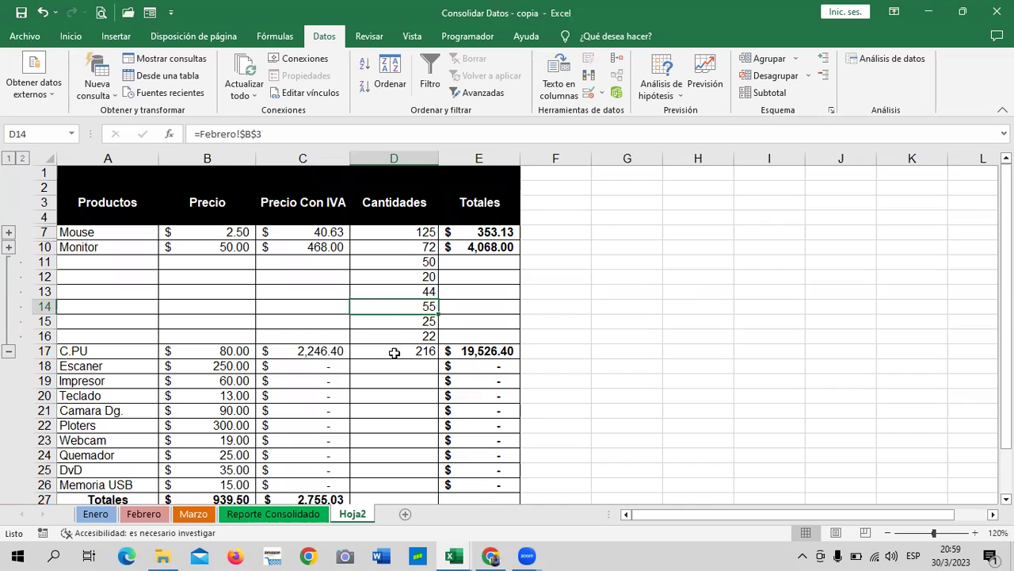
{"action": "left_click", "coordinate": [201, 521]}
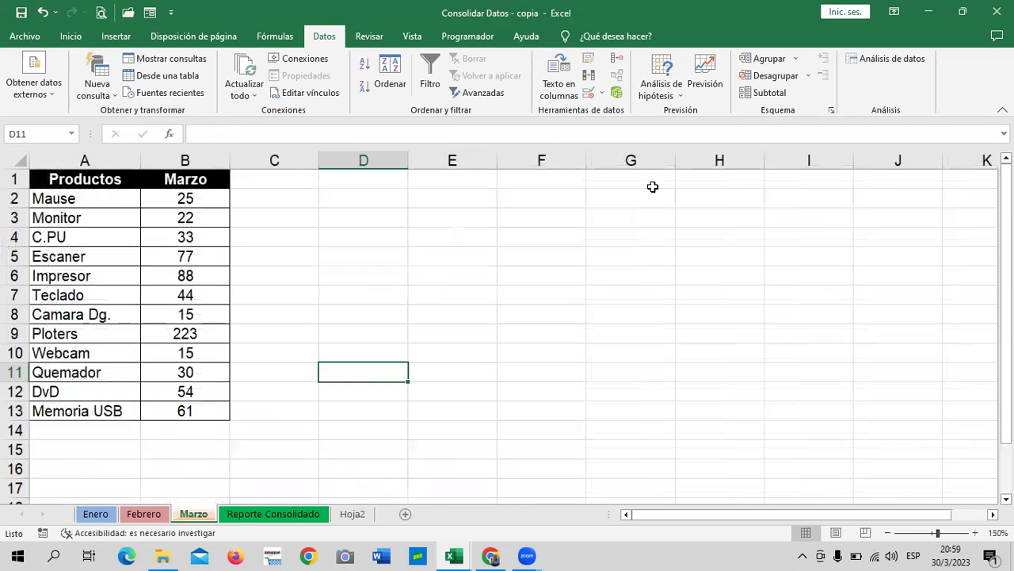
{"action": "left_click", "coordinate": [218, 204]}
{"action": "left_click", "coordinate": [214, 217]}
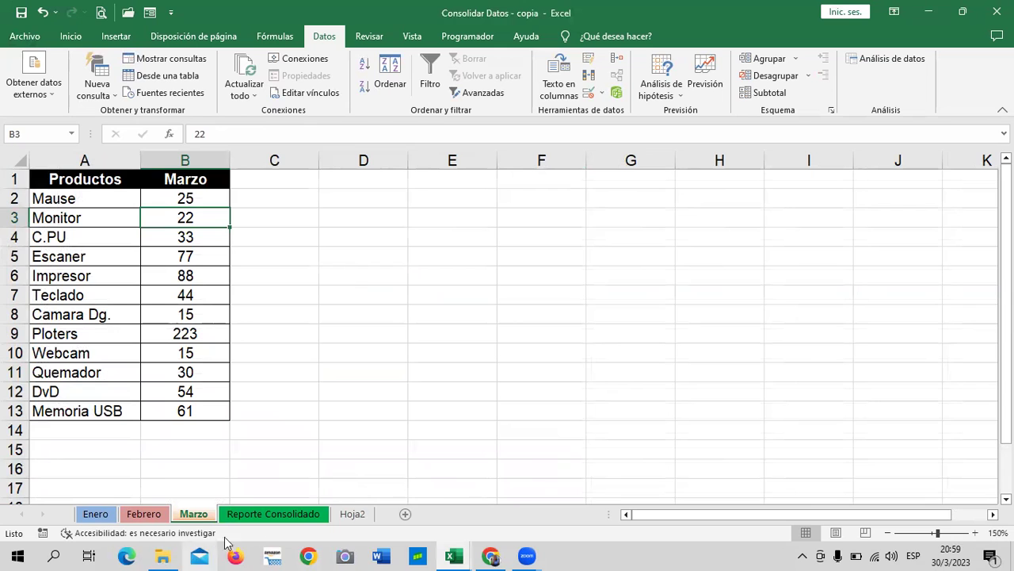
- Read the D11–D16 links on Hoja2, then collapse C.PU's detail rows under 216
{"action": "left_click", "coordinate": [353, 514]}
{"action": "left_click", "coordinate": [424, 261]}
{"action": "left_click", "coordinate": [408, 273]}
{"action": "left_click", "coordinate": [400, 293]}
{"action": "left_click", "coordinate": [396, 309]}
{"action": "left_click", "coordinate": [388, 321]}
{"action": "left_click", "coordinate": [372, 339]}
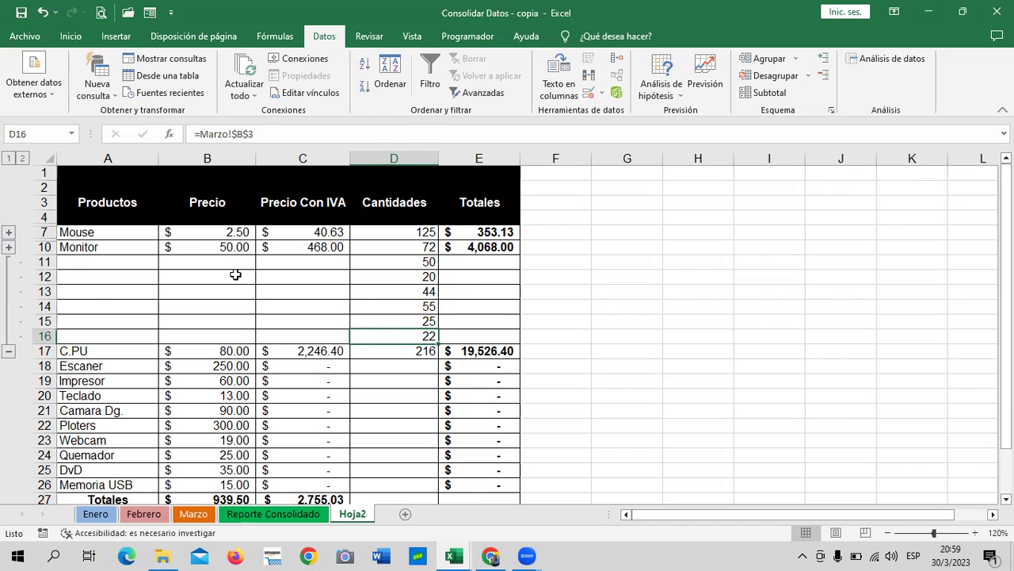
{"action": "left_click", "coordinate": [9, 351]}
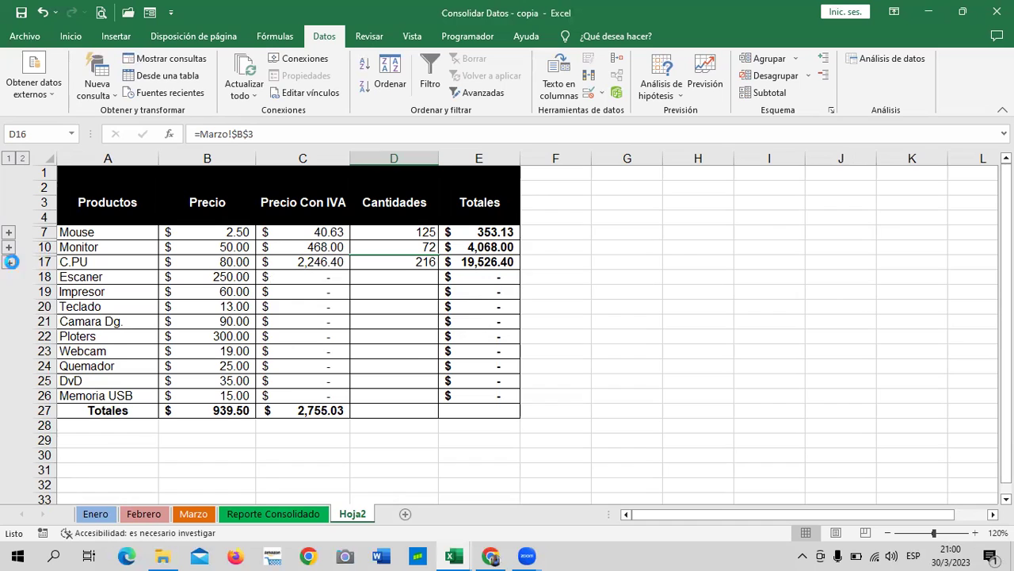
{"action": "left_click", "coordinate": [9, 261]}
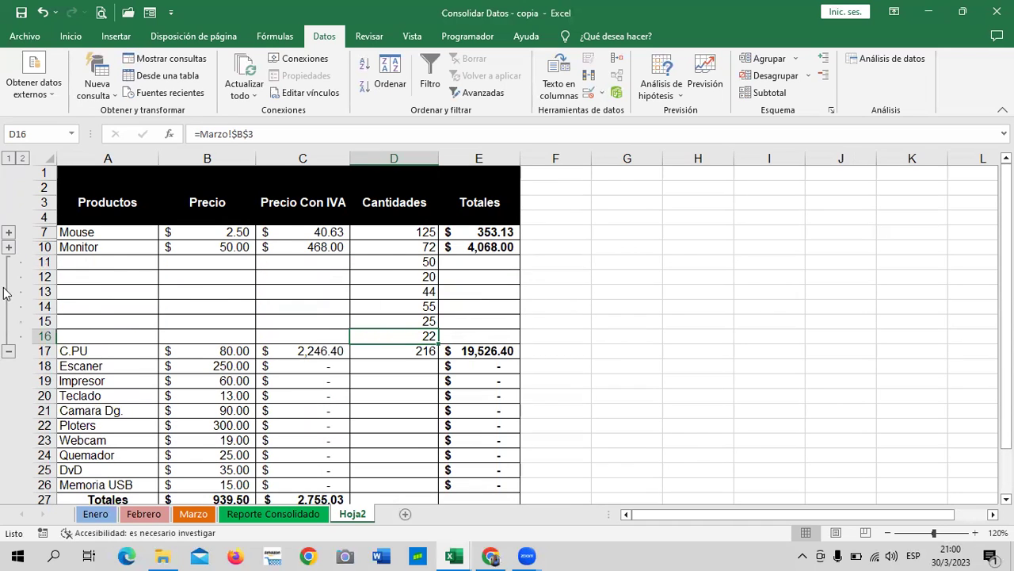
{"action": "left_click", "coordinate": [9, 351]}
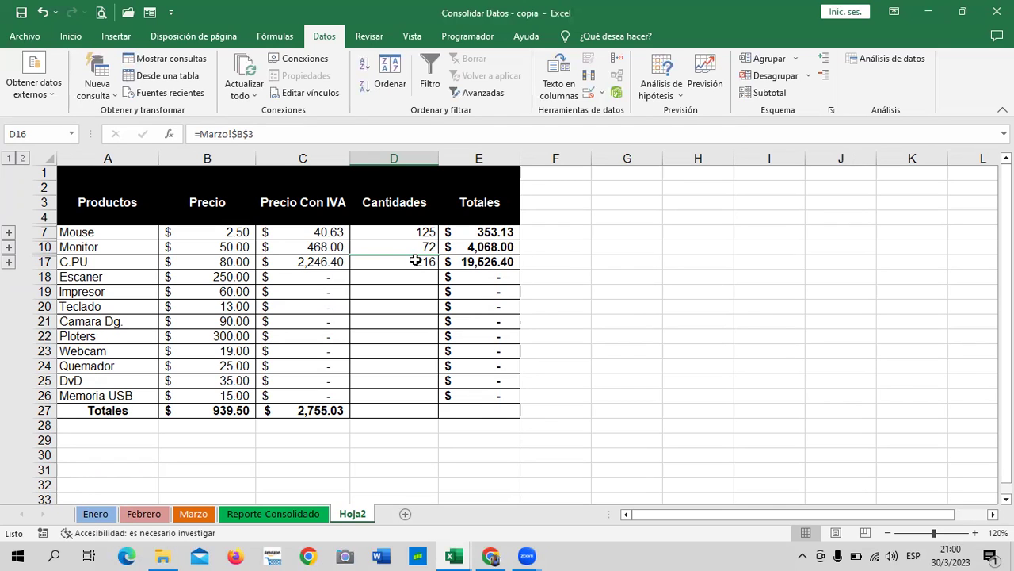
- Change Marzo's Monitor quantity in B3 to 100
{"action": "left_click", "coordinate": [193, 513]}
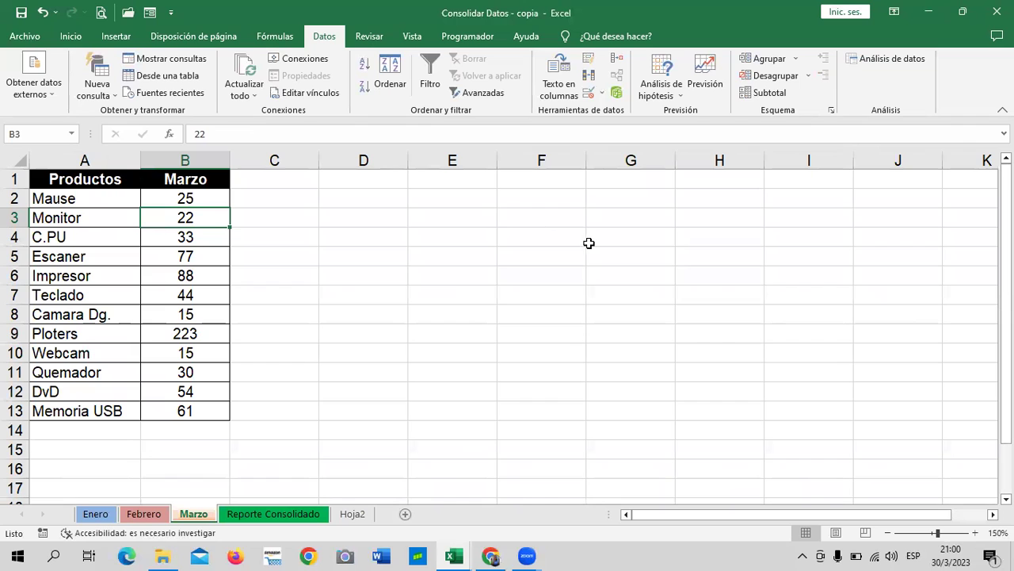
{"action": "type", "text": "100"}
{"action": "key", "text": "Return"}
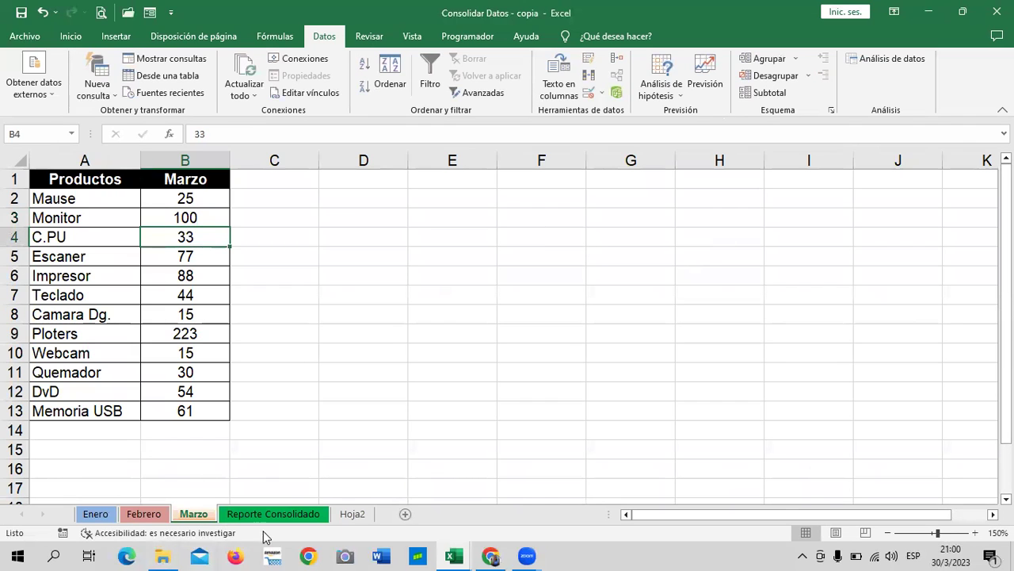
- On Hoja2, confirm D16 shows 100 and C.PU now totals 294, then collapse the rows
{"action": "left_click", "coordinate": [352, 515]}
{"action": "left_click", "coordinate": [415, 263]}
{"action": "left_click", "coordinate": [8, 262]}
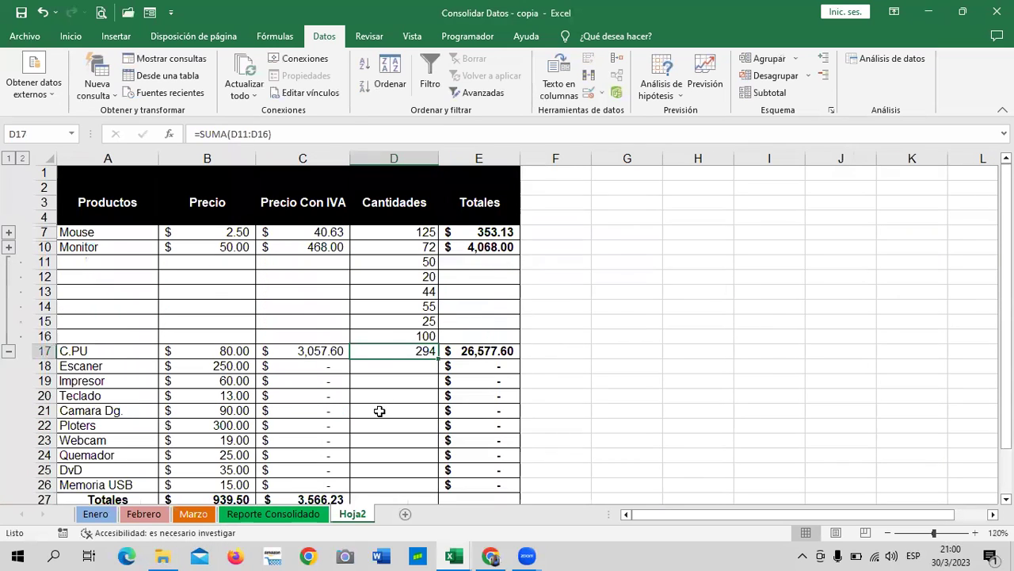
{"action": "left_click", "coordinate": [365, 338]}
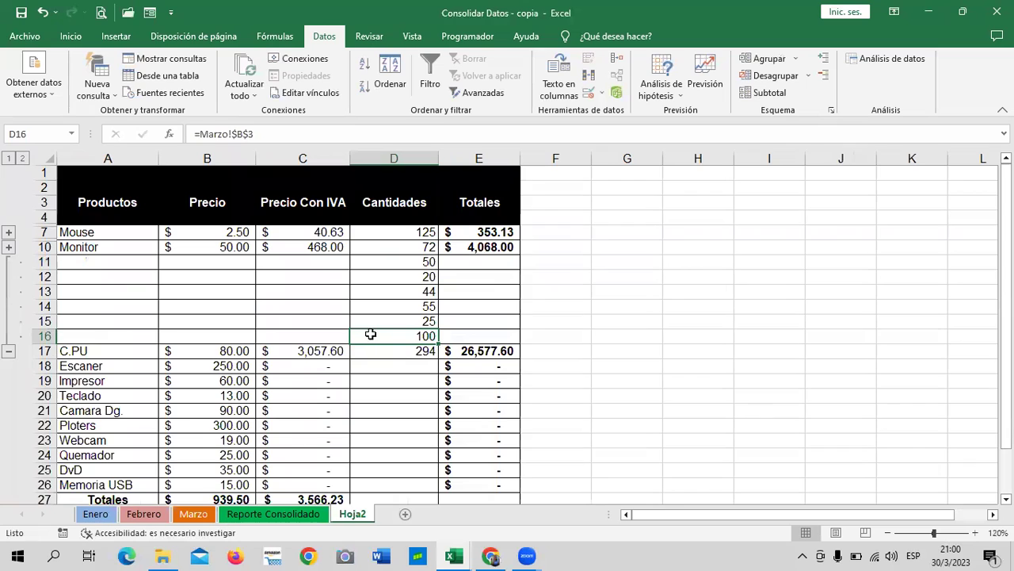
{"action": "left_click_drag", "start_coordinate": [435, 336], "coordinate": [425, 328]}
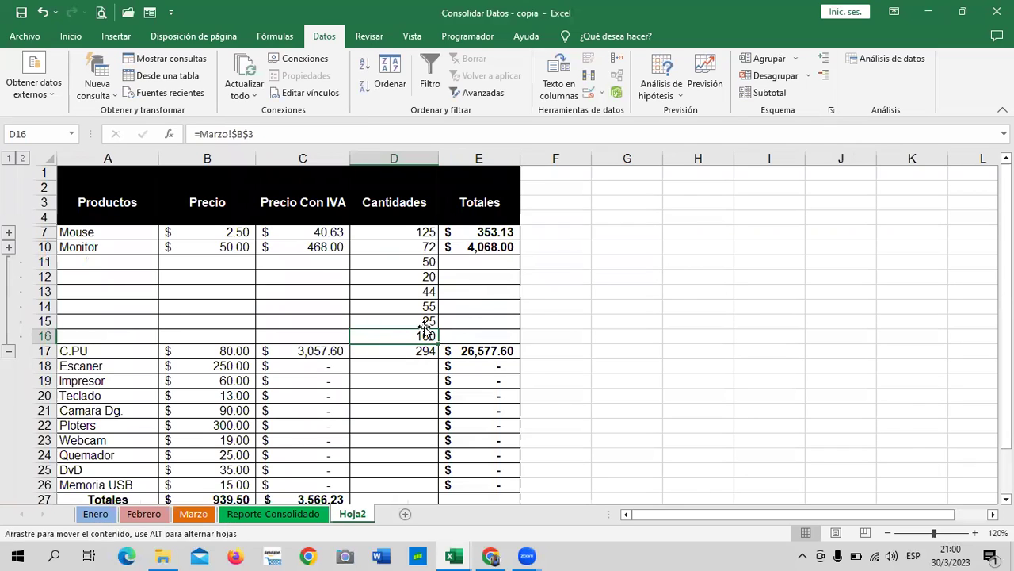
{"action": "left_click", "coordinate": [479, 291]}
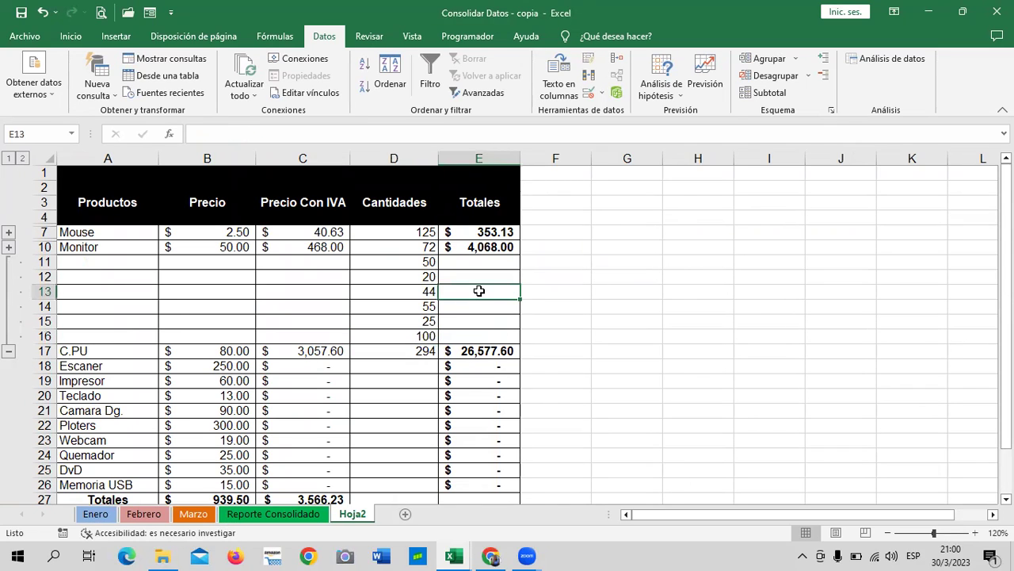
{"action": "left_click", "coordinate": [10, 351]}
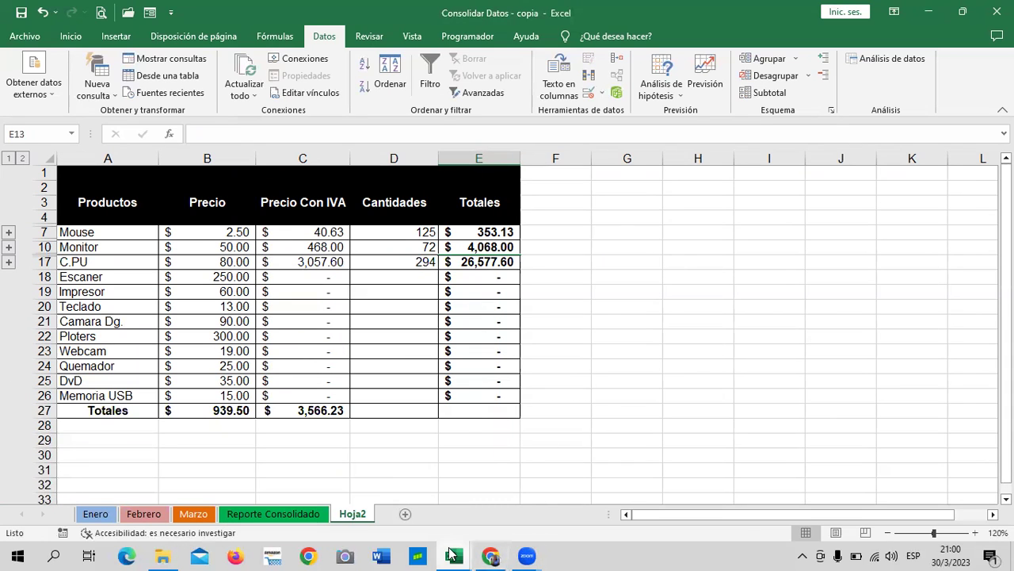
- Return to Consolidar Datos - copia and reopen Consolidar listing the Enero and Febrero sources
{"action": "left_click", "coordinate": [420, 526]}
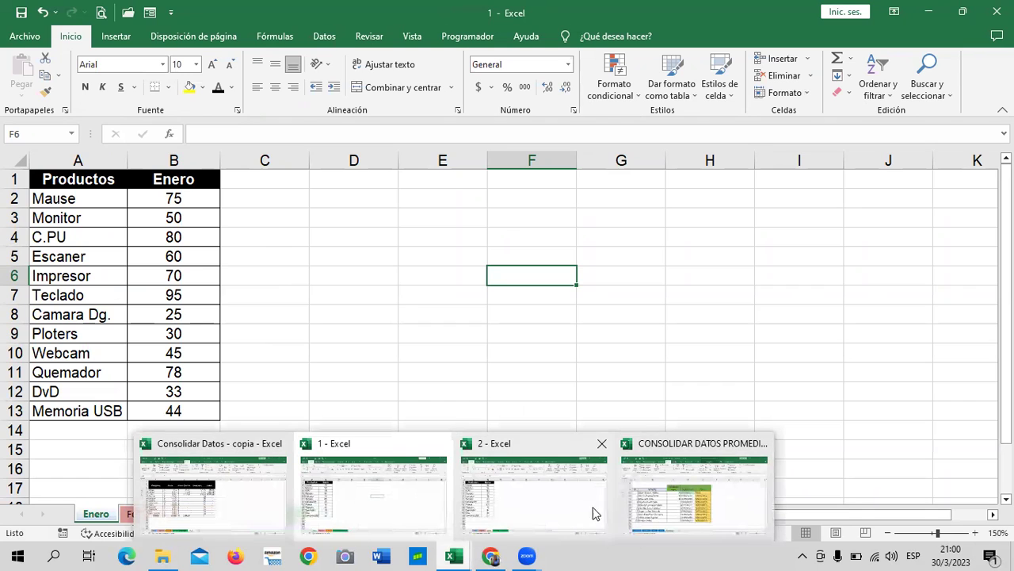
{"action": "mouse_move", "coordinate": [212, 485]}
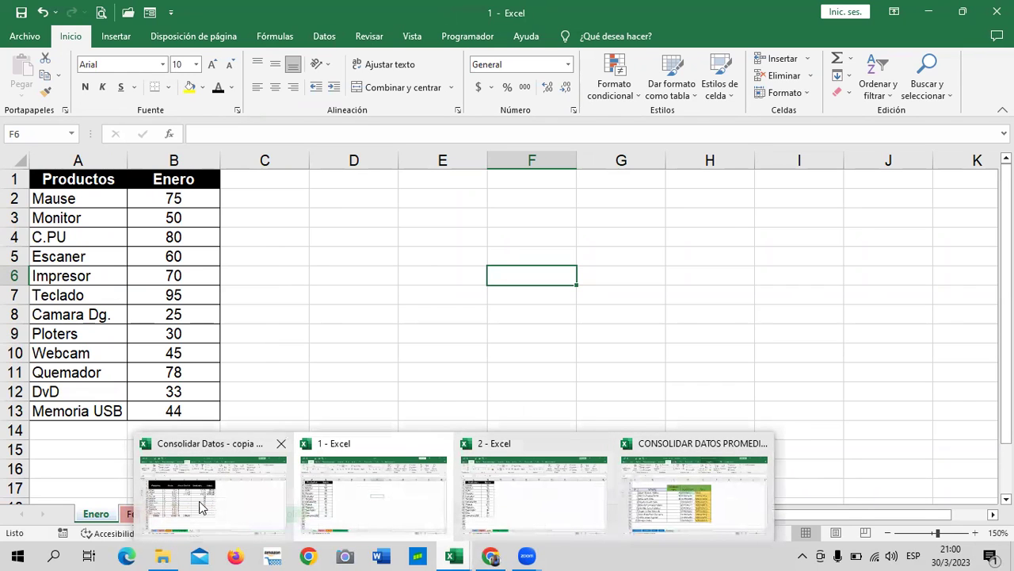
{"action": "left_click", "coordinate": [201, 508]}
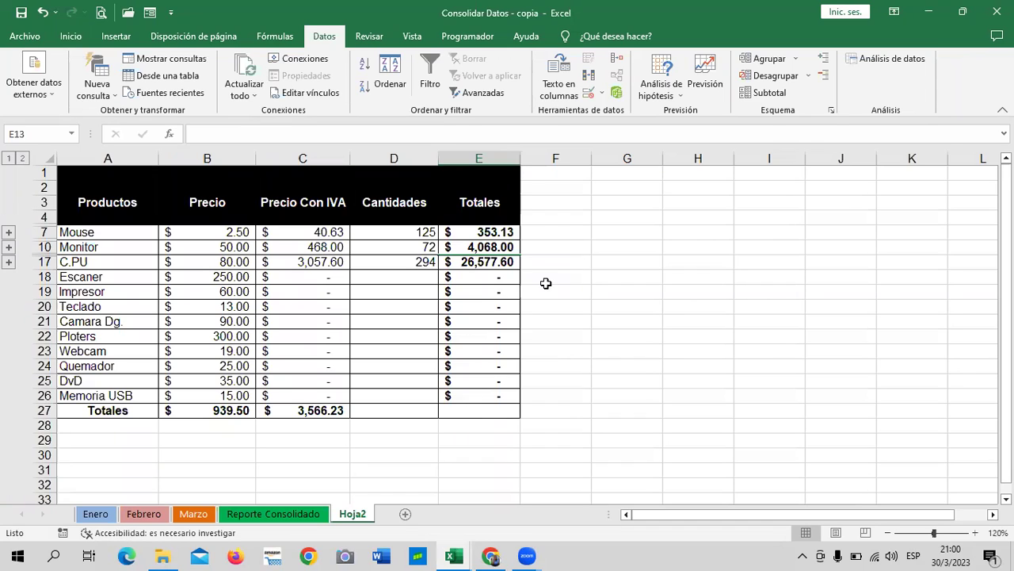
{"action": "left_click", "coordinate": [617, 57]}
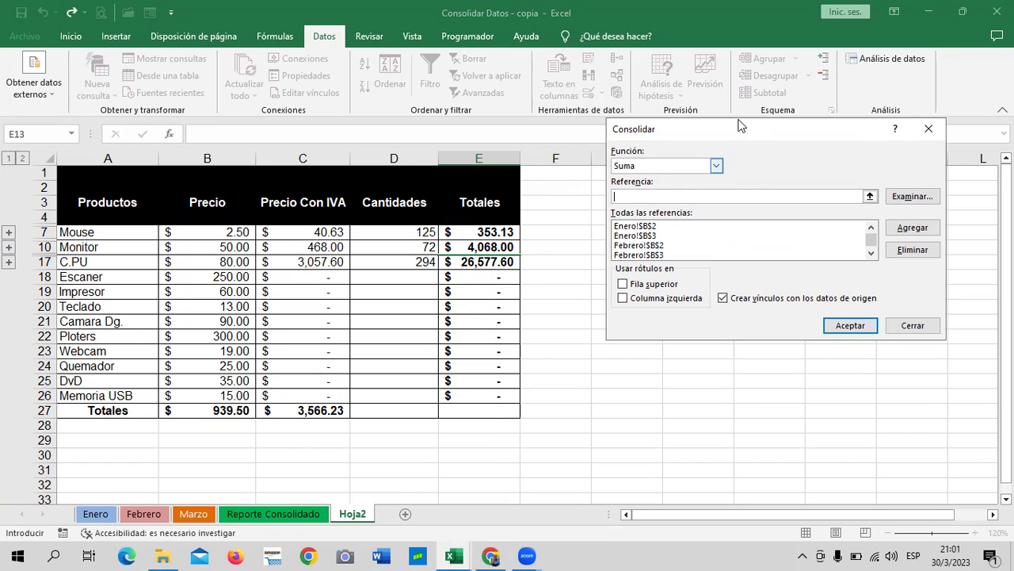
- Close the Consolidar dialog and show workbook 2's Marzo sheet at 140% zoom
{"action": "left_click", "coordinate": [929, 128]}
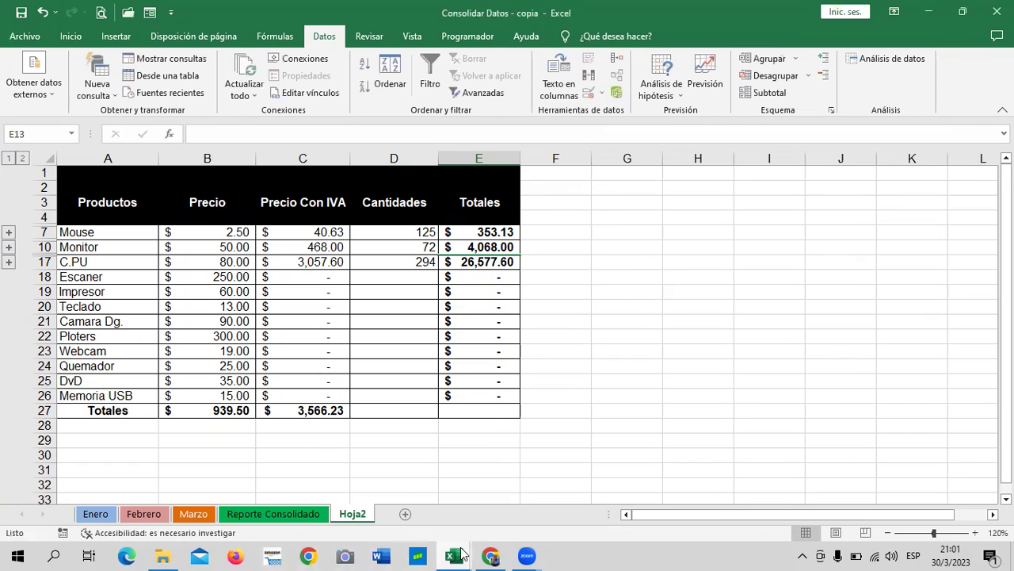
{"action": "mouse_move", "coordinate": [453, 555]}
{"action": "left_click", "coordinate": [509, 500]}
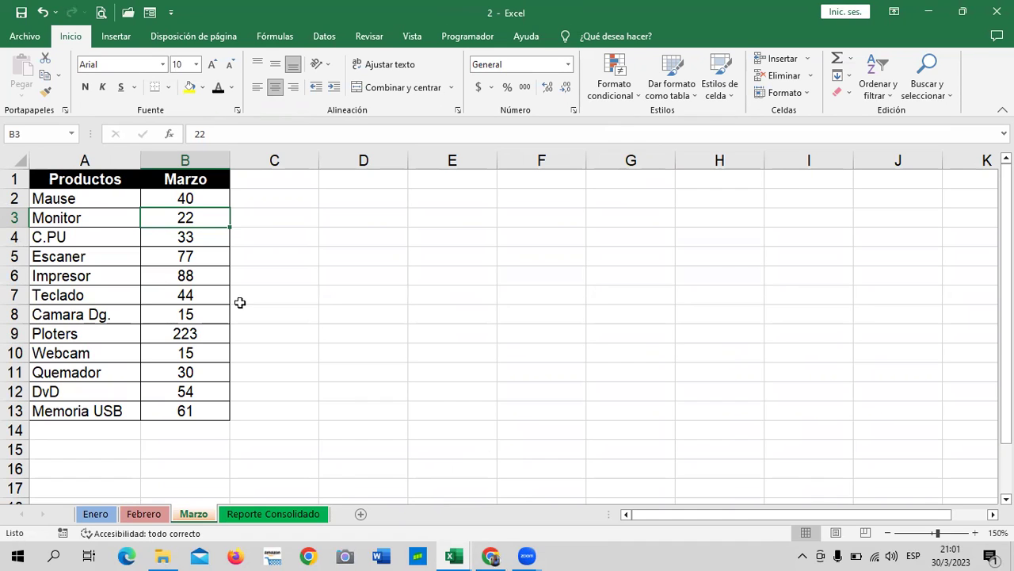
{"action": "left_click", "coordinate": [888, 533]}
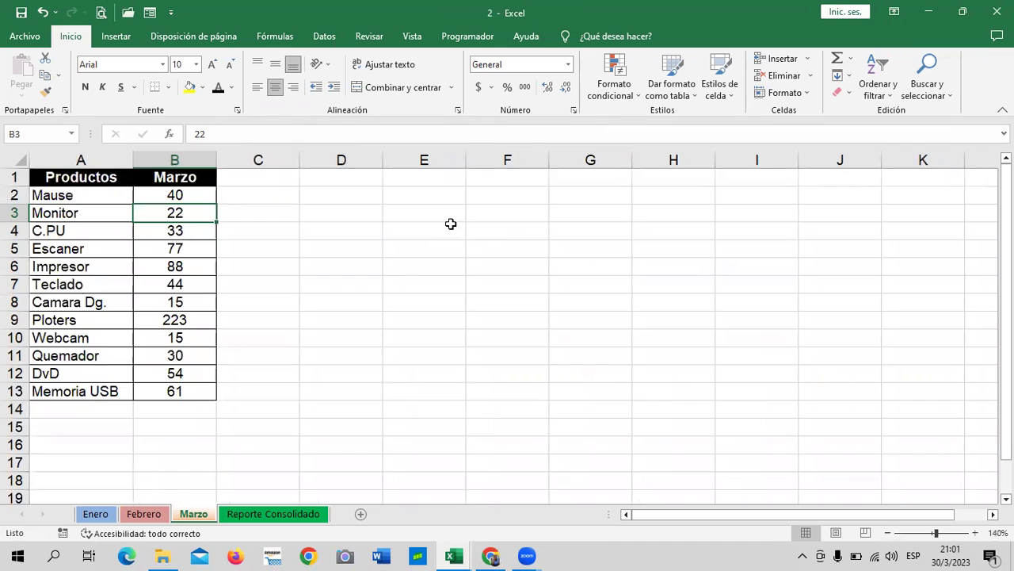
{"action": "left_click", "coordinate": [279, 181]}
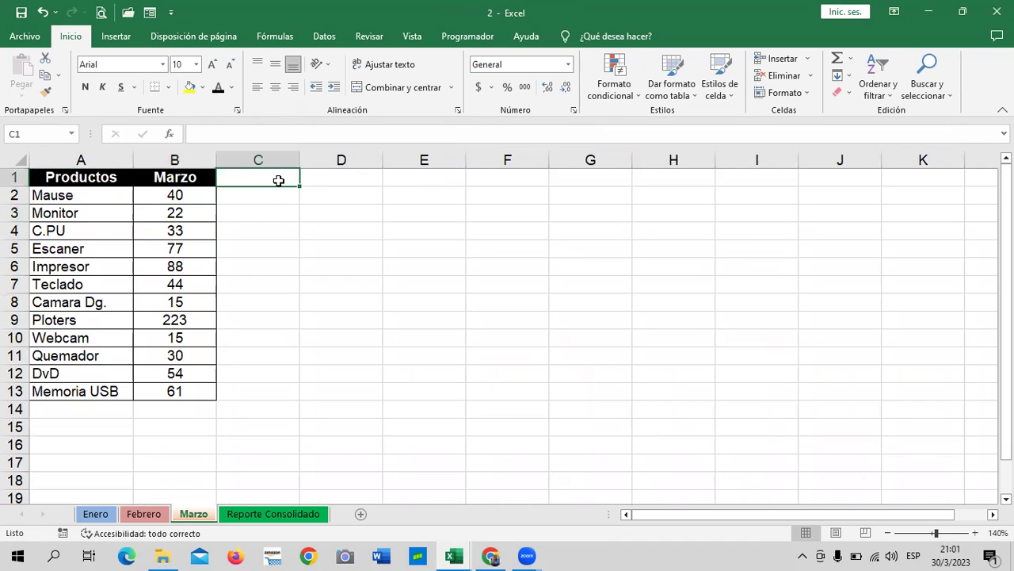
{"action": "left_click", "coordinate": [521, 320]}
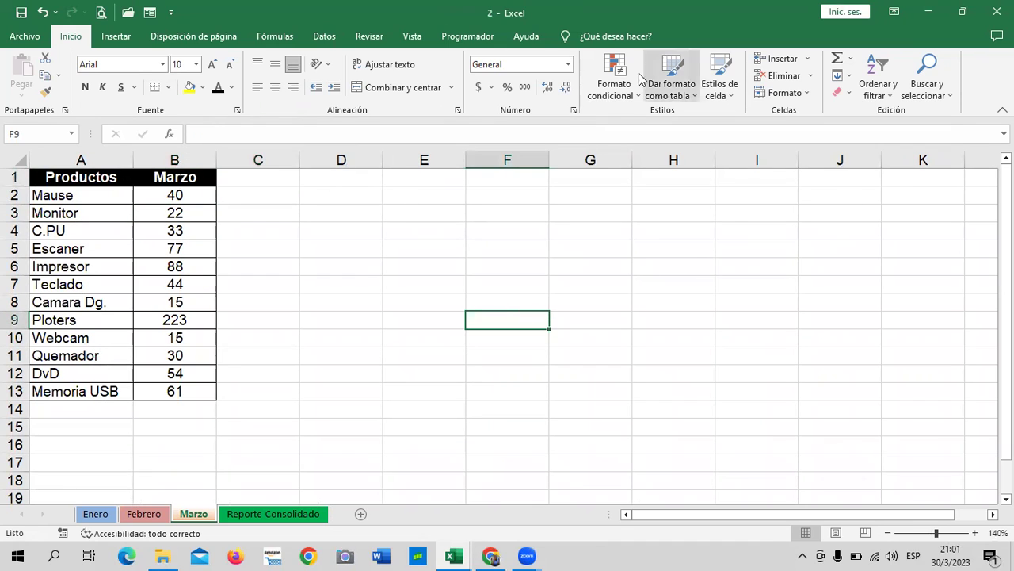